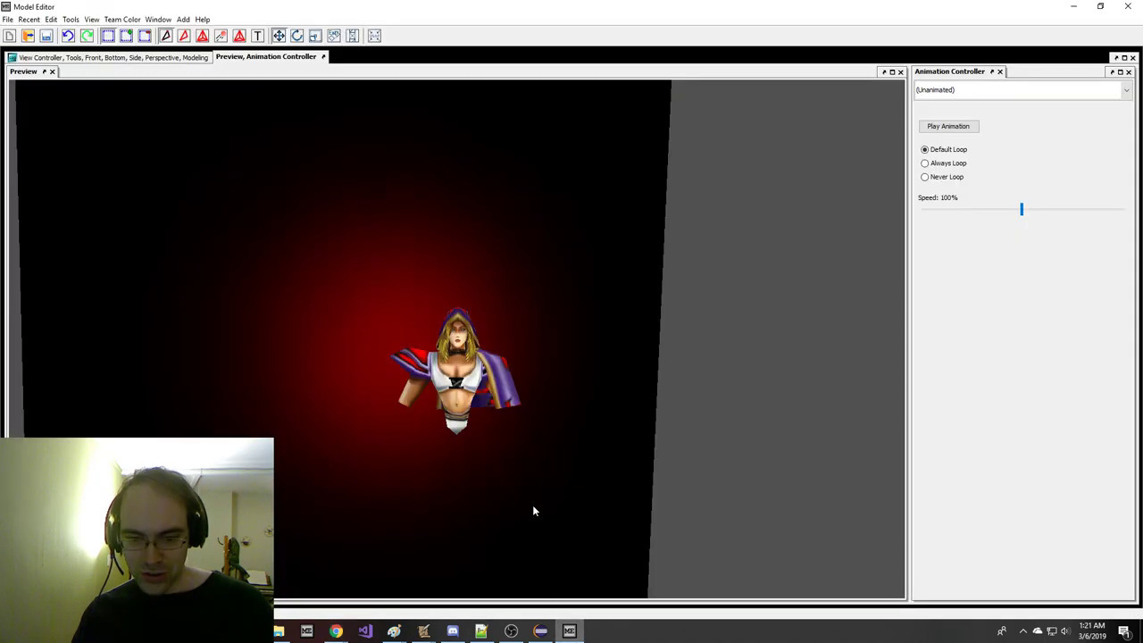
- Open the Orc Barracks building model from the melee units
key(ctrl+u)
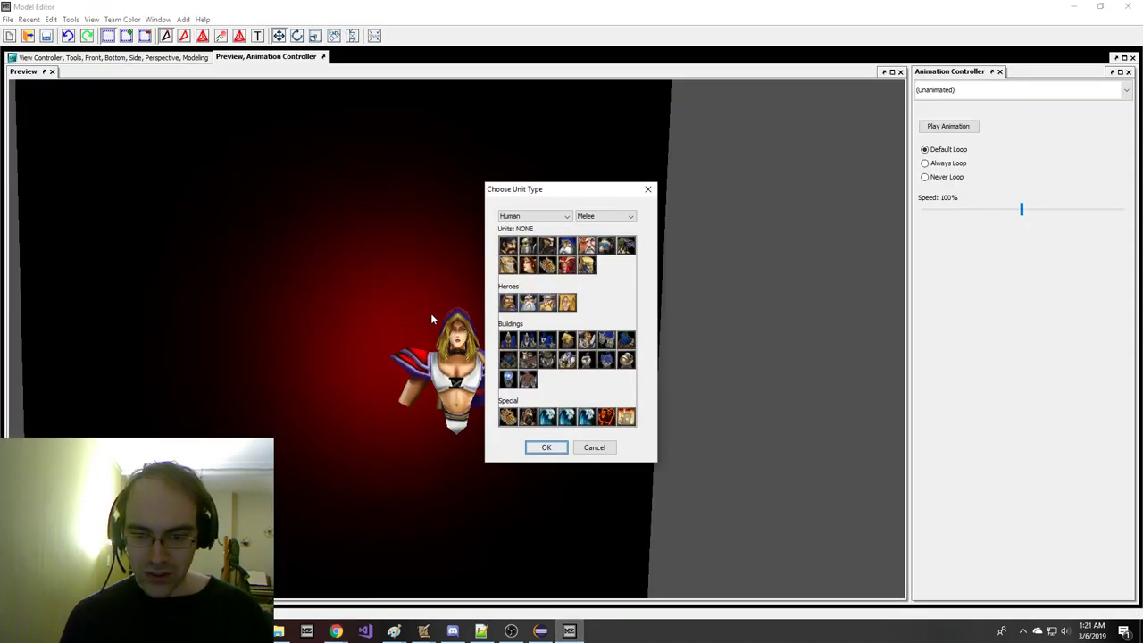
click(526, 220)
click(518, 237)
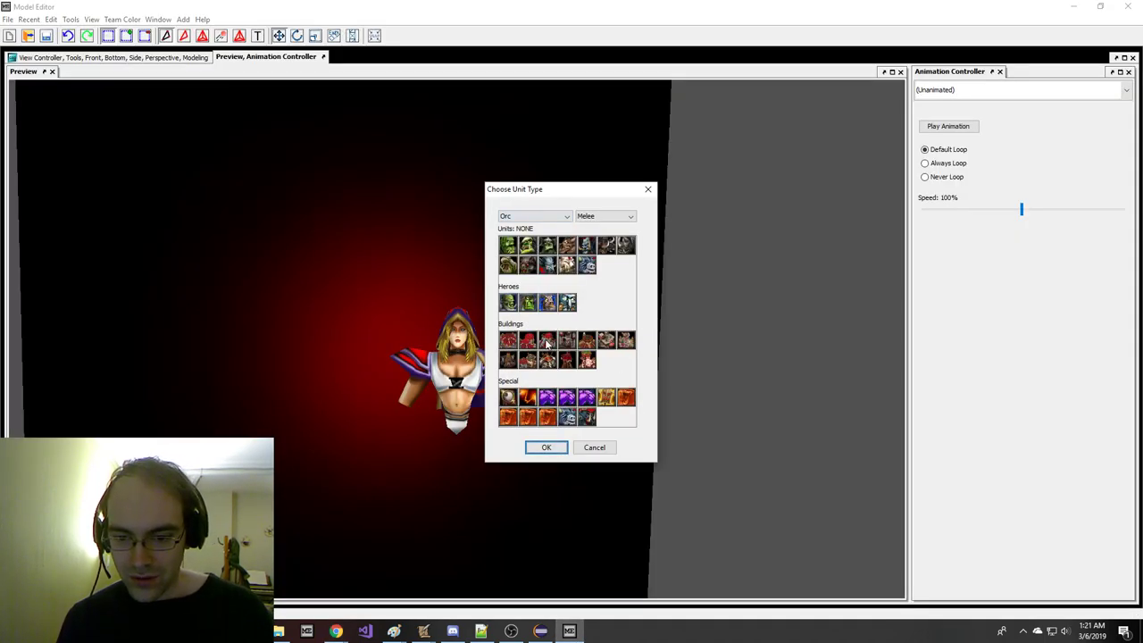
click(546, 448)
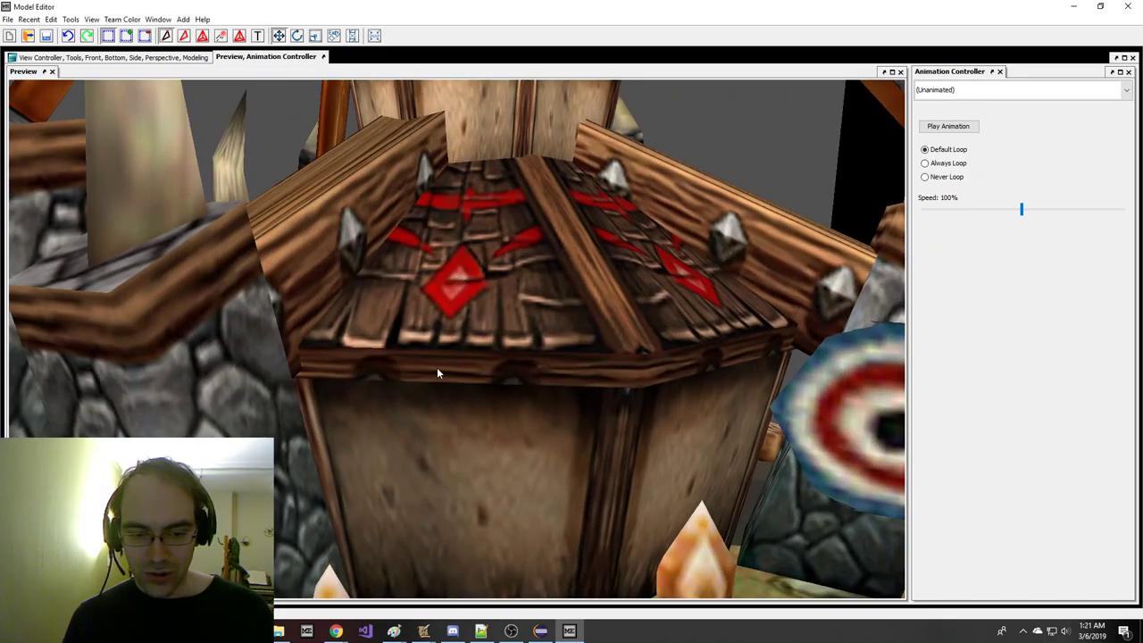
- Play the barracks' Stand animation and view the whole building from an angle above
scroll(437, 367, down, 5)
click(986, 92)
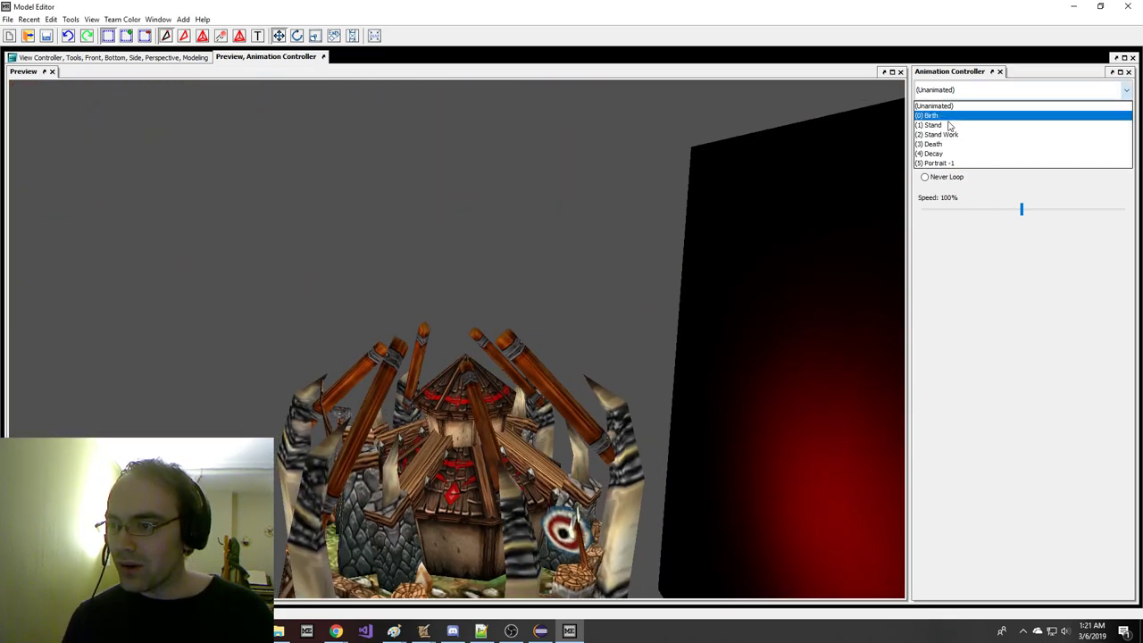
click(1019, 125)
drag(656, 325, 631, 354)
middle_drag(630, 354, 628, 288)
mouse_move(628, 287)
mouse_down()
mouse_move(594, 291)
mouse_move(637, 295)
mouse_up()
scroll(636, 295, down, 2)
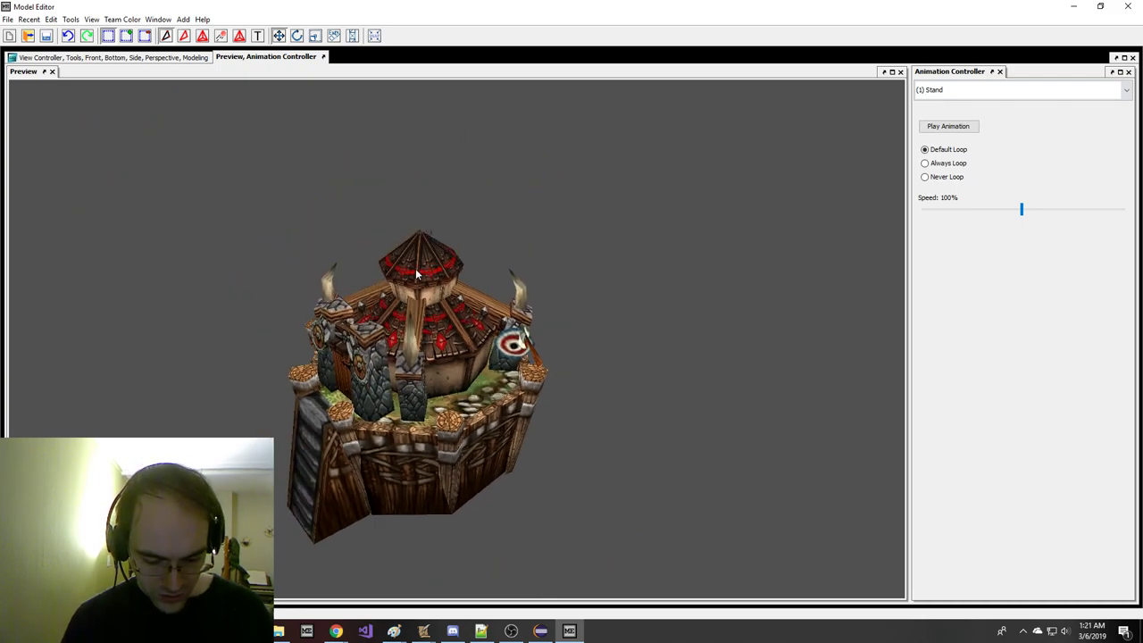
- Check the comment requesting reinforced defences under the "Add Spiked Barricades Attachments" video in Chrome, and return to the Model Editor without choosing a unit
key(ctrl+u)
mouse_move(338, 631)
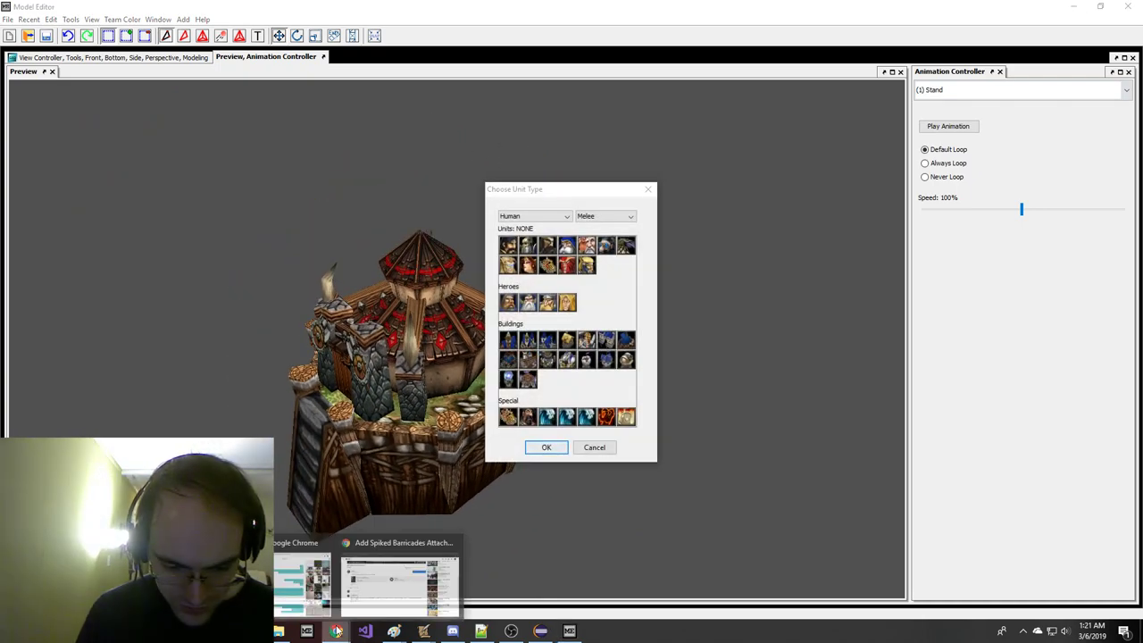
click(352, 576)
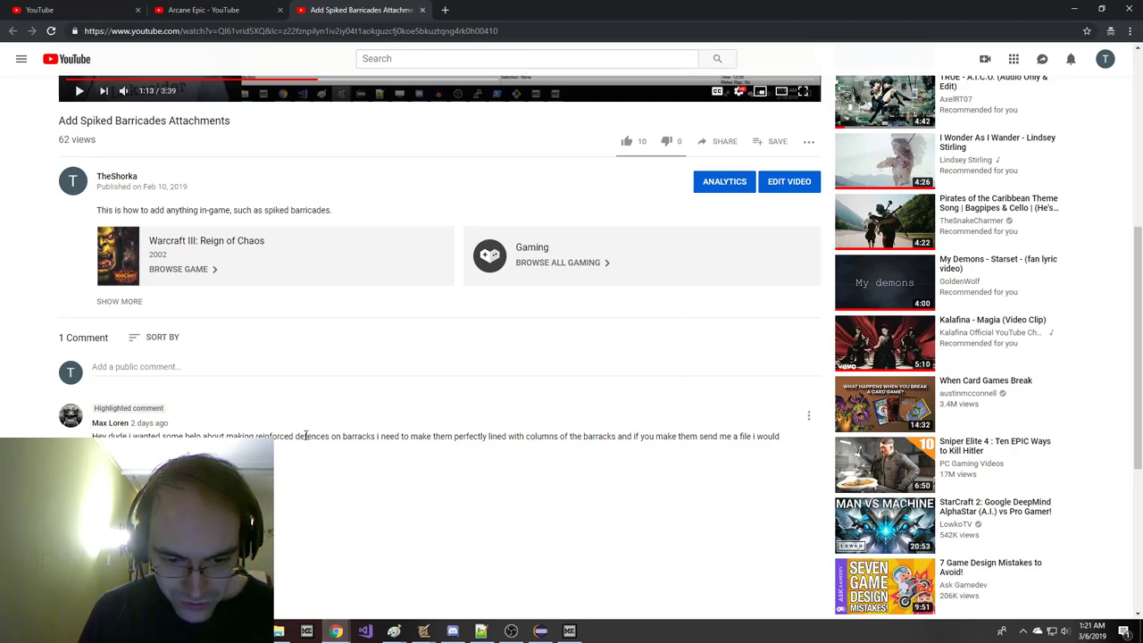
click(1074, 9)
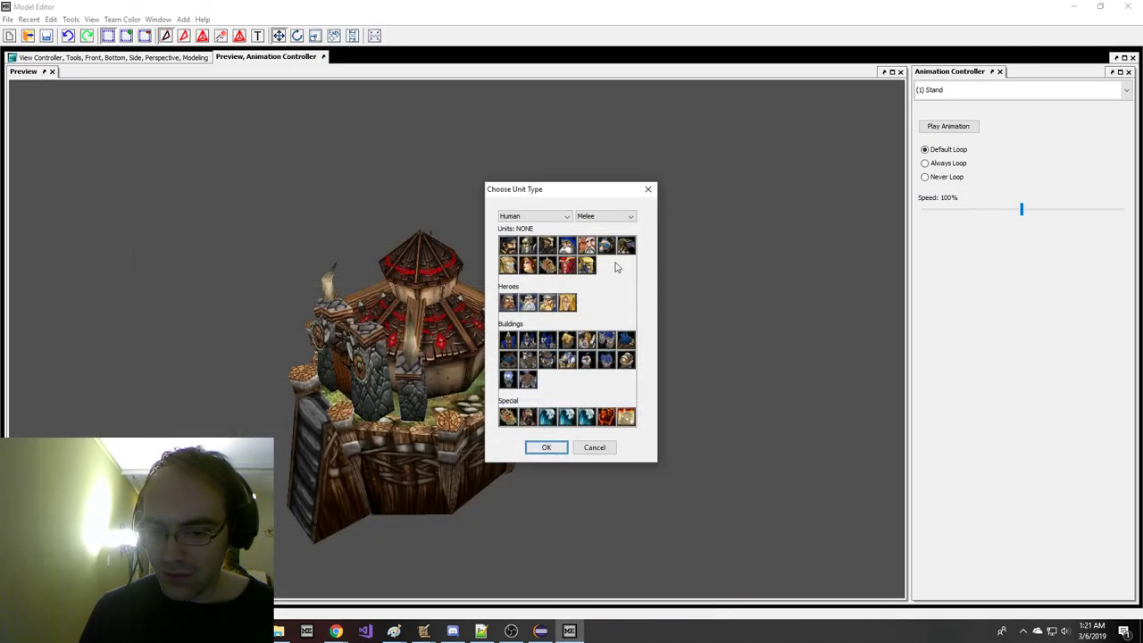
key(Escape)
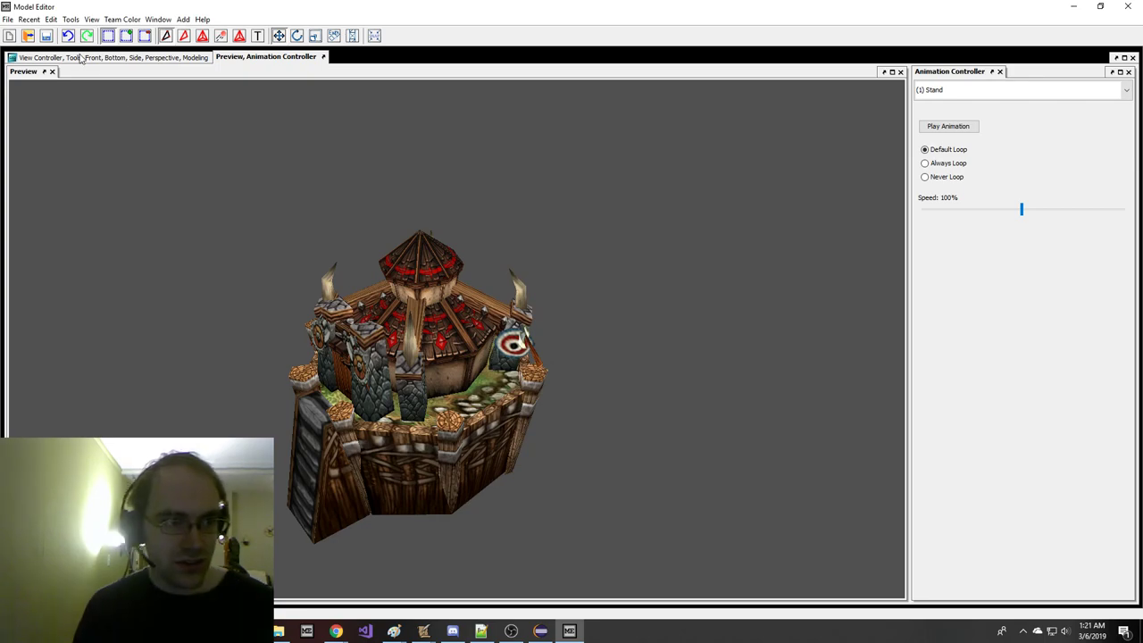
- Open the model chooser and search the spell effect target models for the reinforced burrow defences
key(ctrl+m)
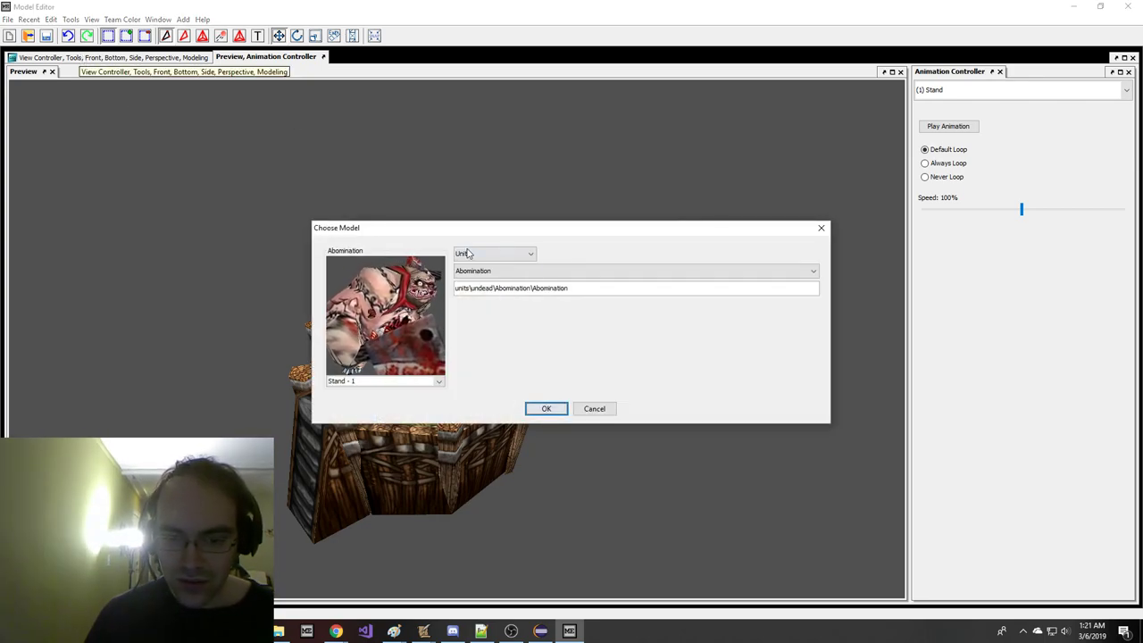
click(466, 254)
click(475, 316)
click(512, 272)
scroll(527, 259, down, 20)
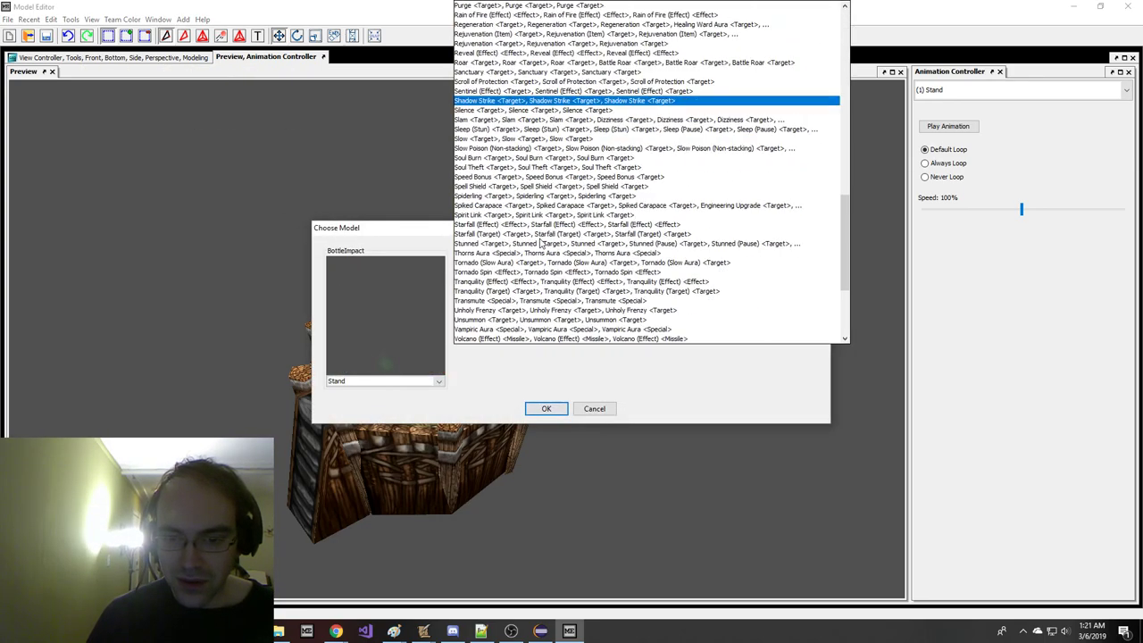
scroll(540, 242, up, 3)
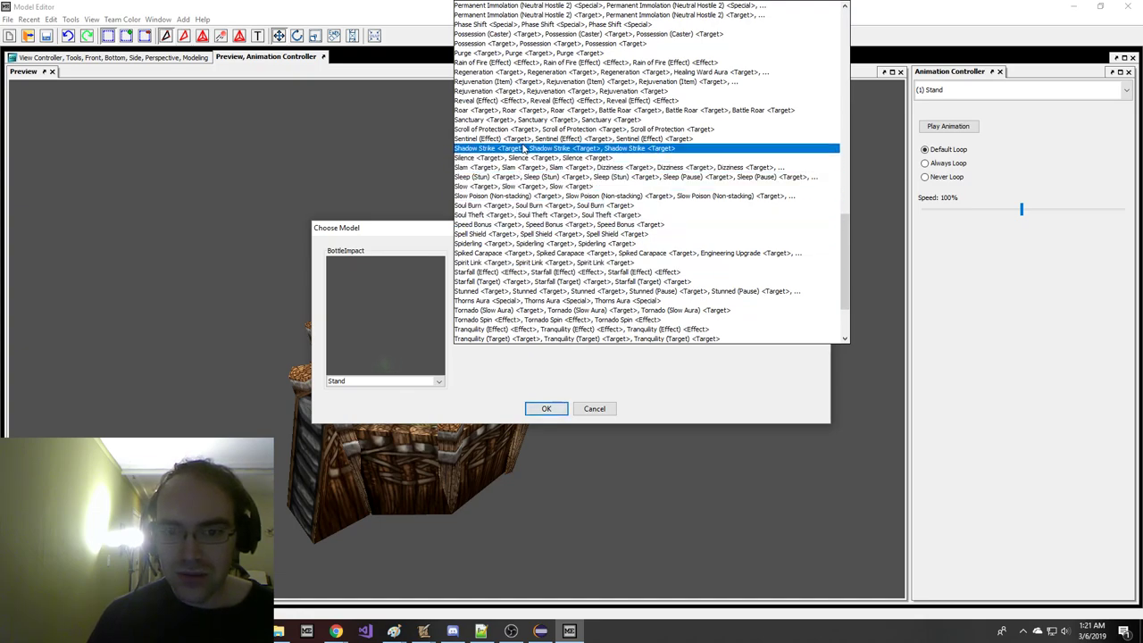
click(393, 265)
- Choose the Reinforced Burrows Upgrade <Target> model from the Abilities category
click(526, 253)
click(493, 305)
click(515, 273)
scroll(525, 269, down, 20)
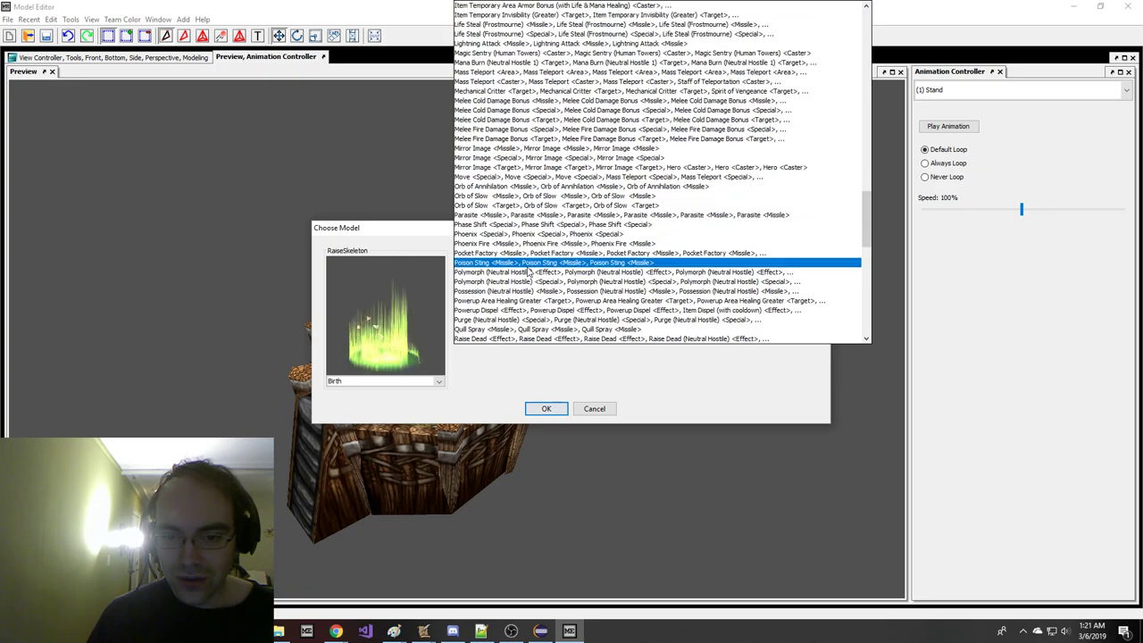
scroll(547, 273, down, 1)
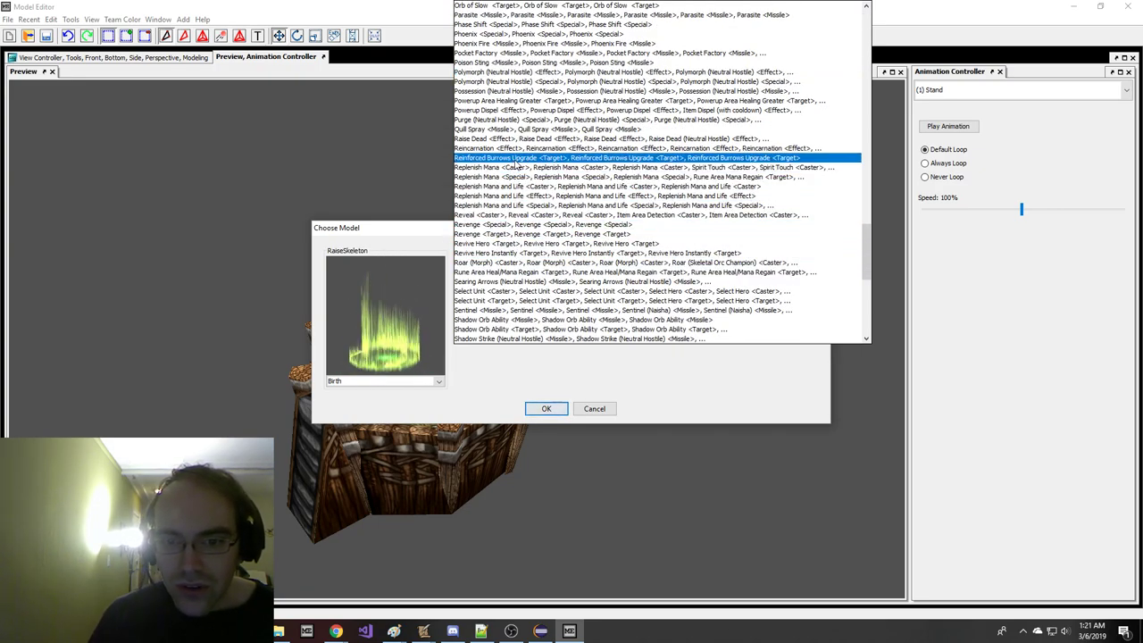
click(533, 158)
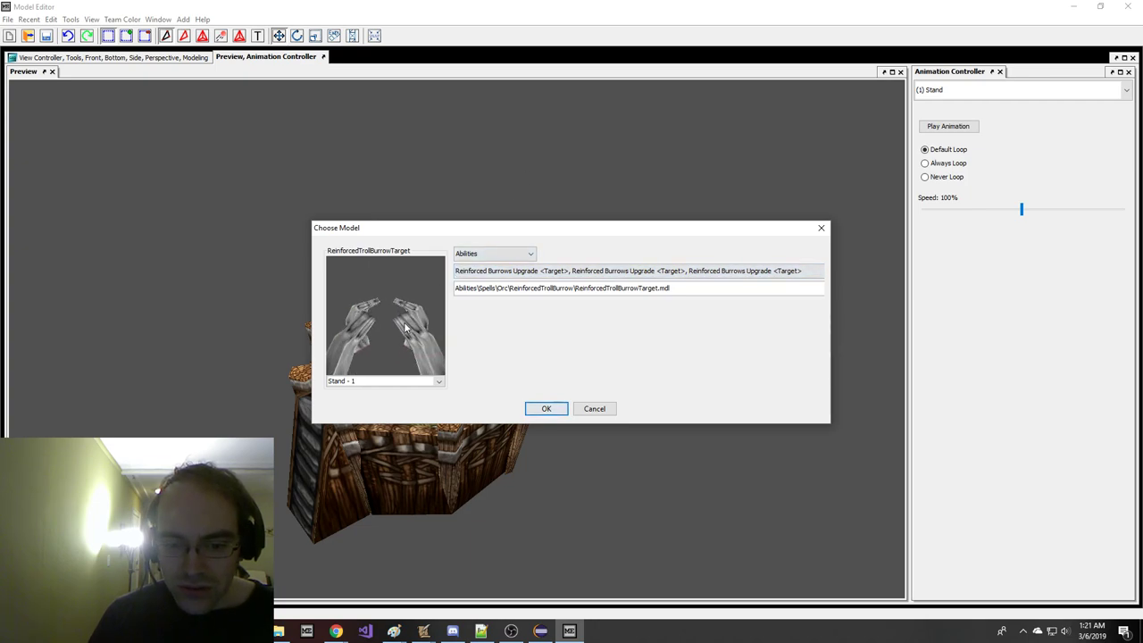
click(541, 273)
- Preview the chosen model's Stand Alternate - 1 animation and switch the preview back to Stand - 1
click(393, 382)
click(393, 382)
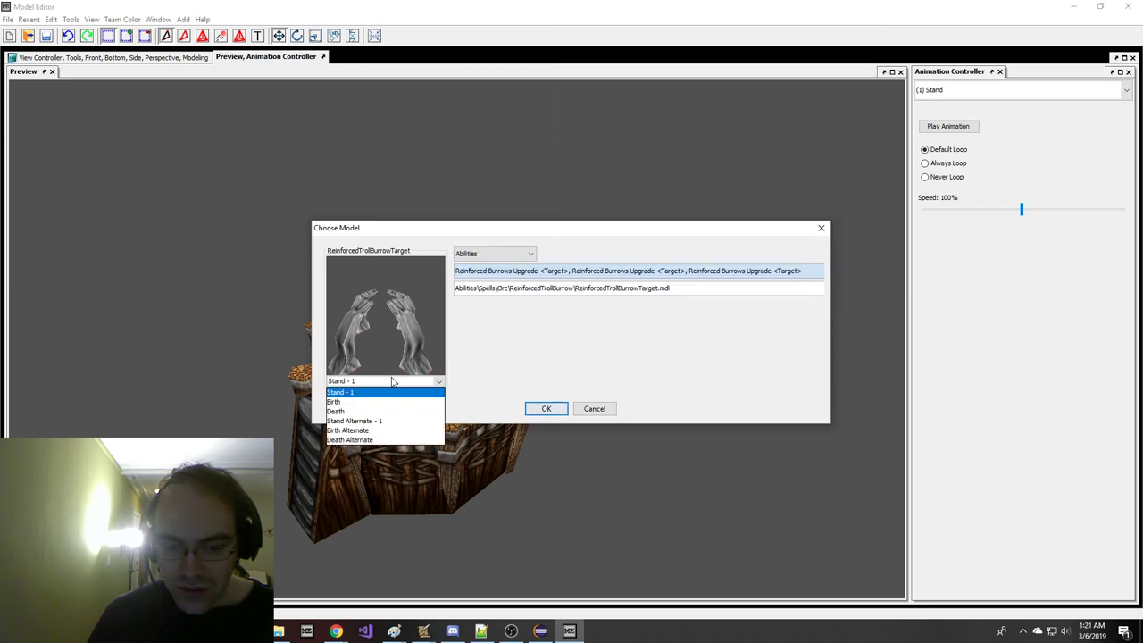
click(384, 421)
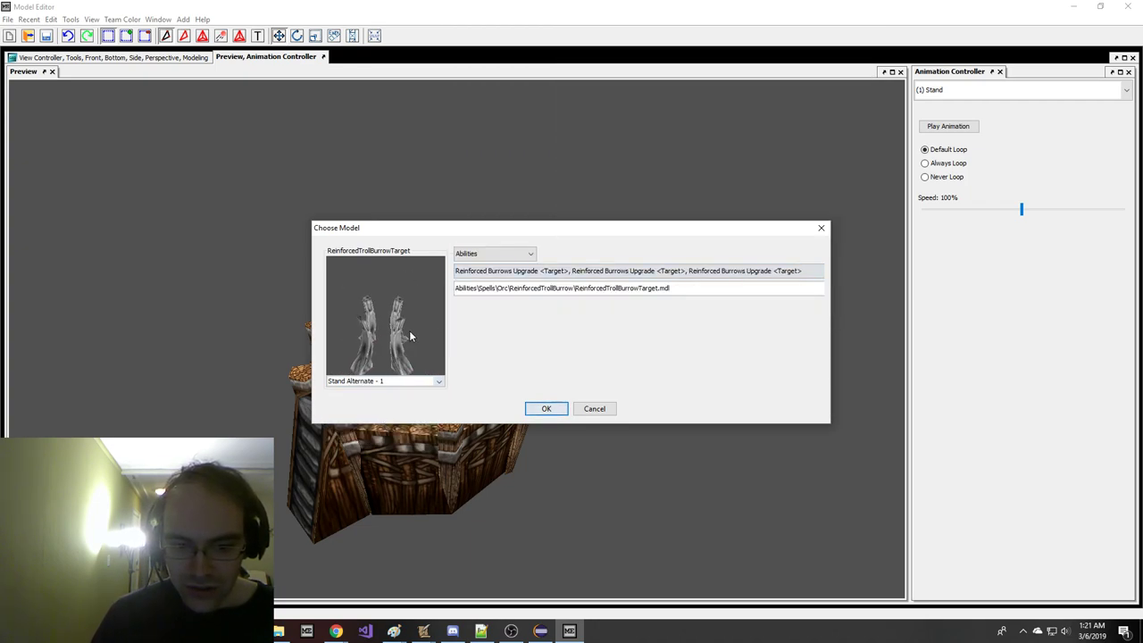
click(388, 381)
click(393, 392)
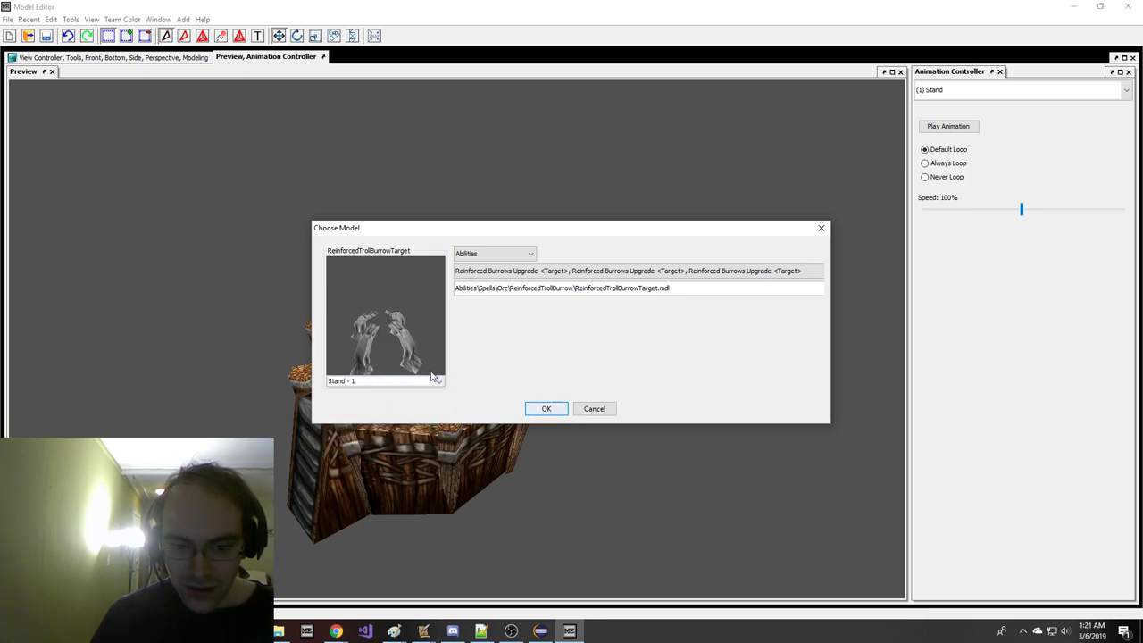
- Open the ReinforcedTrollBurrowTarget model and play its Stand - 1 animation
click(546, 408)
drag(461, 364, 496, 368)
scroll(473, 384, down, 3)
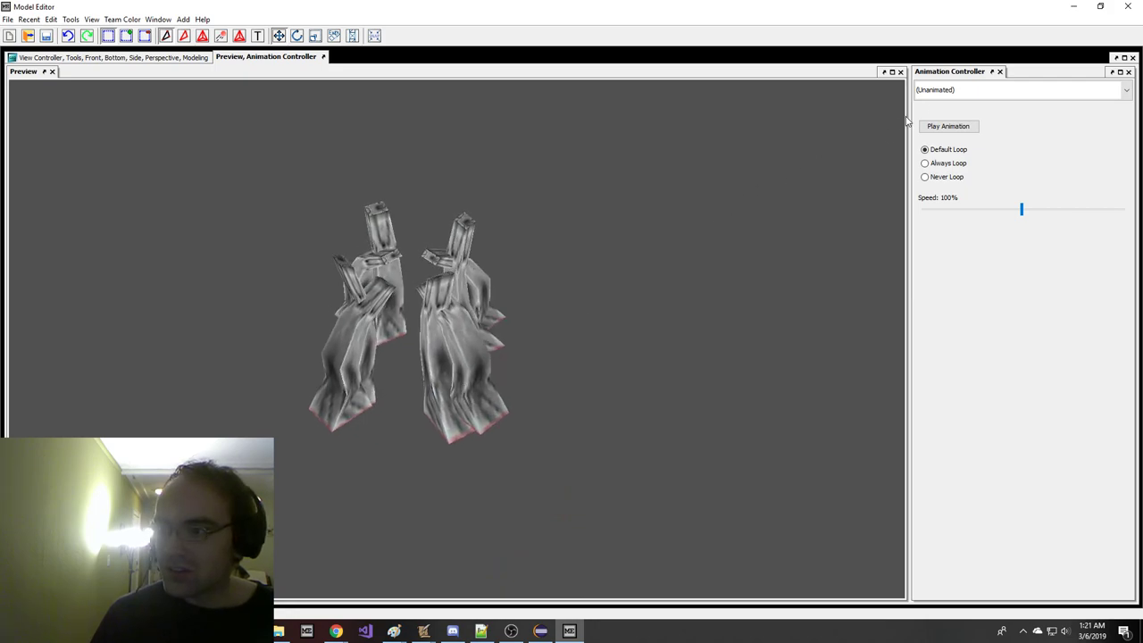
click(928, 94)
click(936, 115)
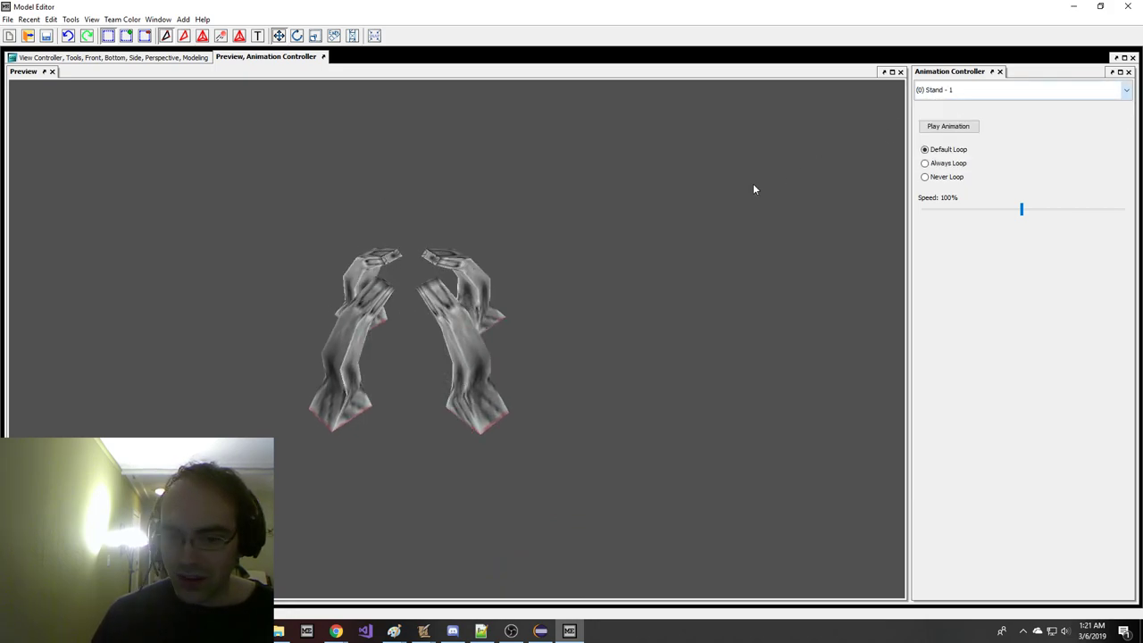
- Play the burrow defences' Birth animation, followed by Birth Alternate
click(944, 92)
click(947, 125)
click(949, 93)
click(955, 154)
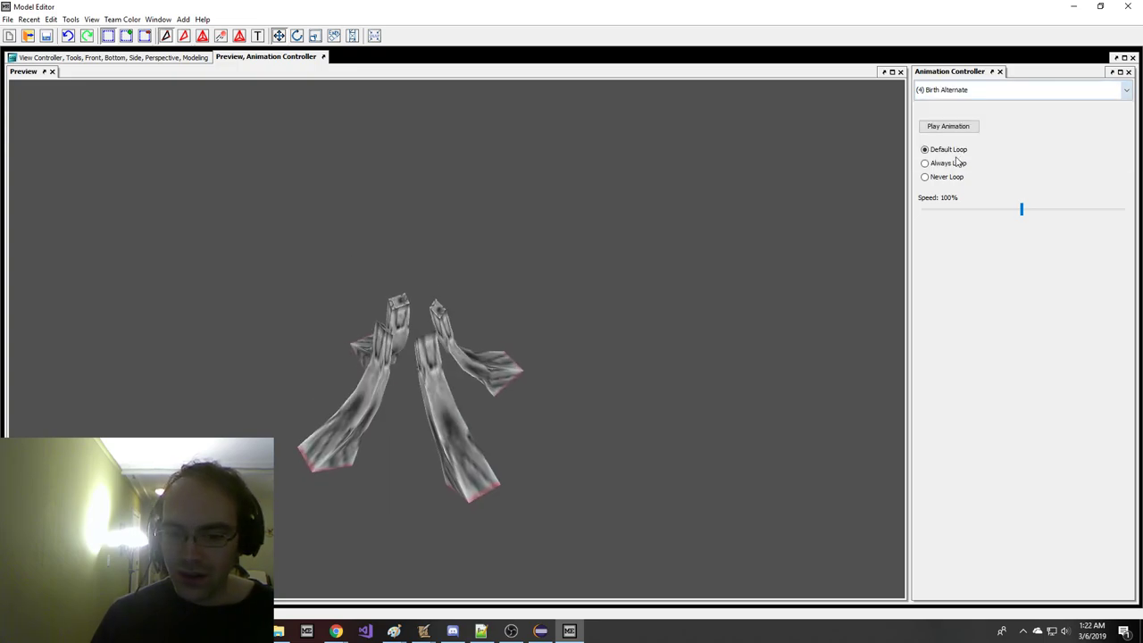
- Switch to the World Editor and find the unit "Watch Tower" in the Object Editor
mouse_move(427, 634)
click(348, 569)
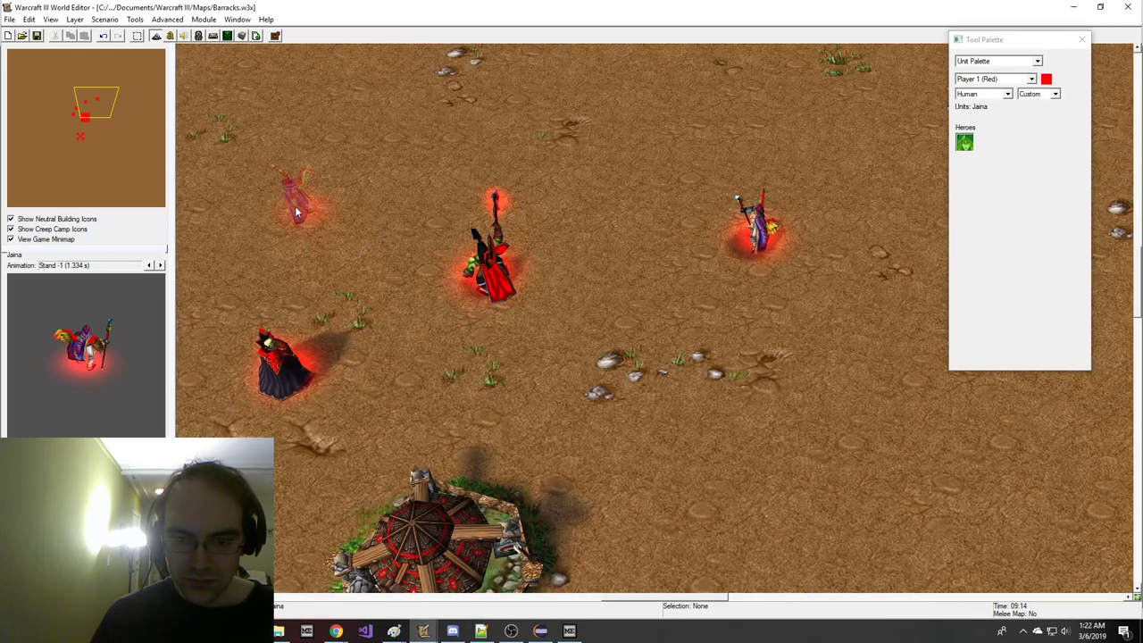
click(210, 36)
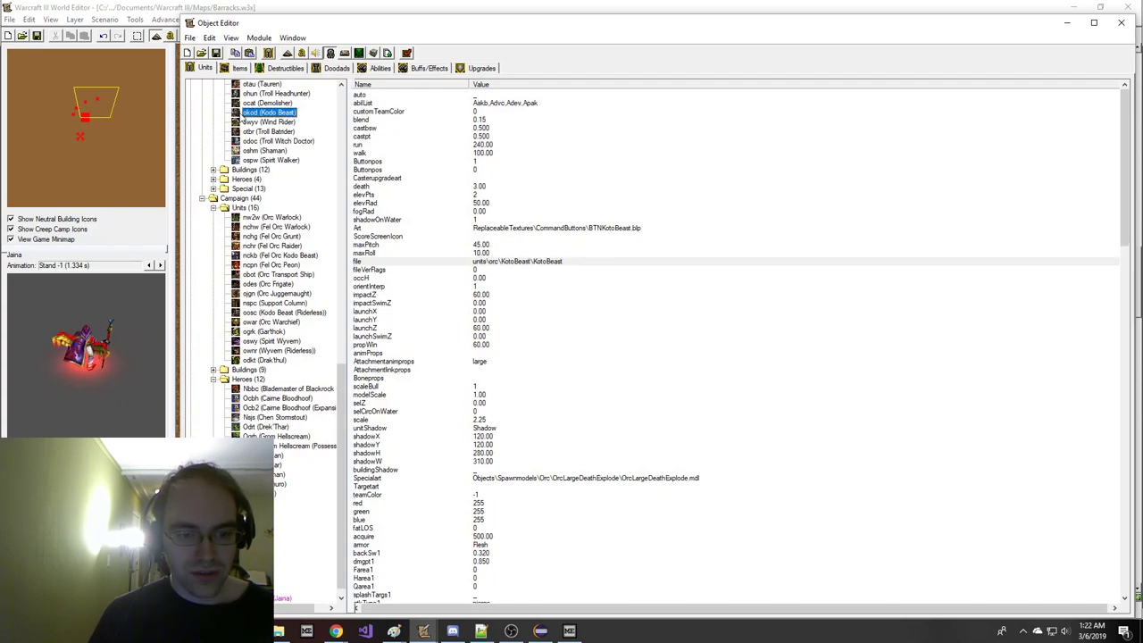
key(ctrl+f)
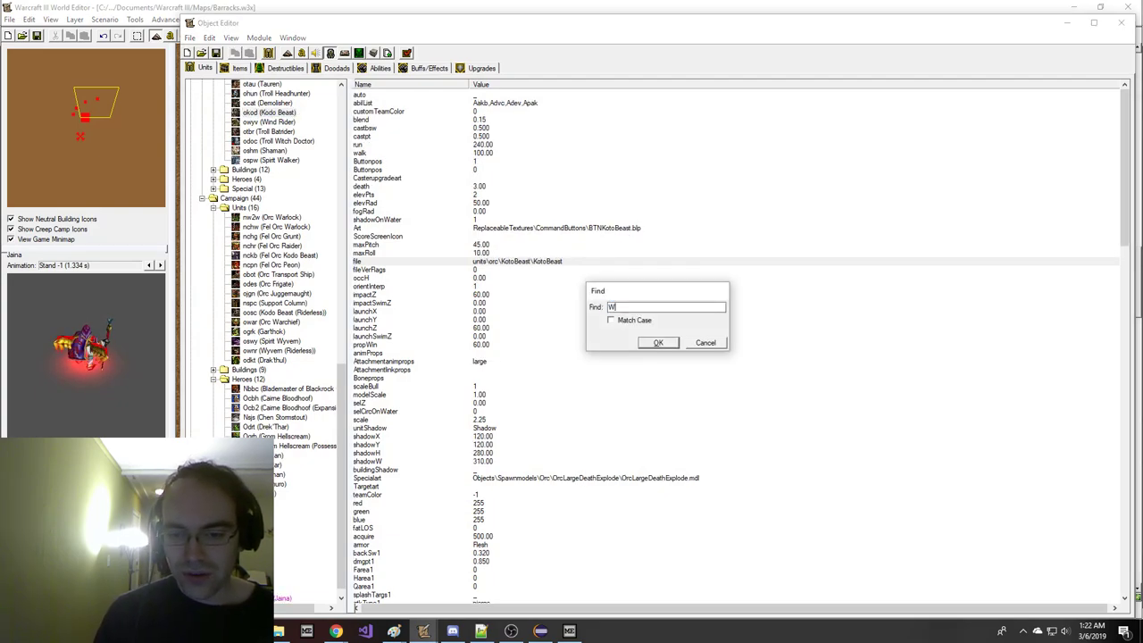
text(Watch Tower)
key(Return)
click(633, 342)
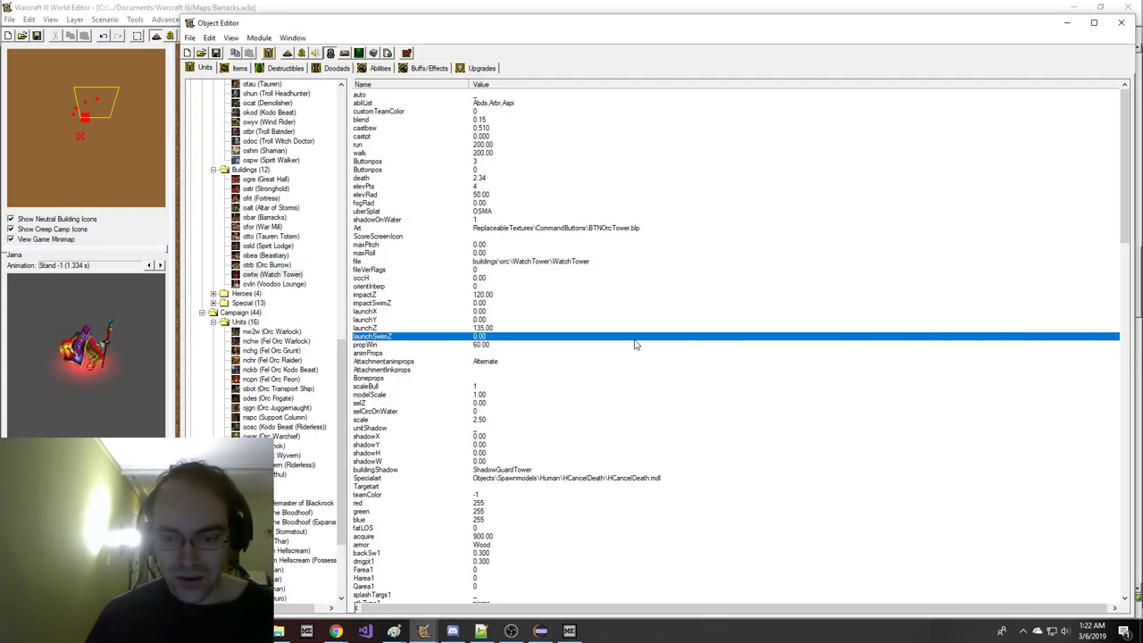
- Show the Watch Tower's fields with readable names and examine Art - Required Animation Names - Attachments in a widened Name column
key(ctrl+d)
click(482, 362)
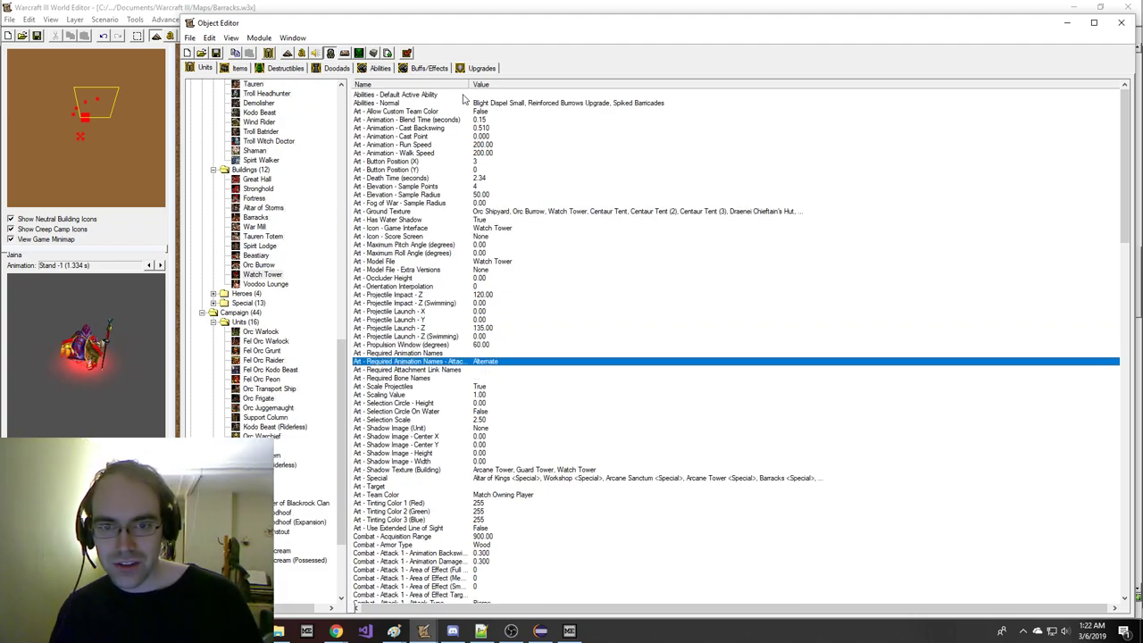
drag(468, 84, 504, 84)
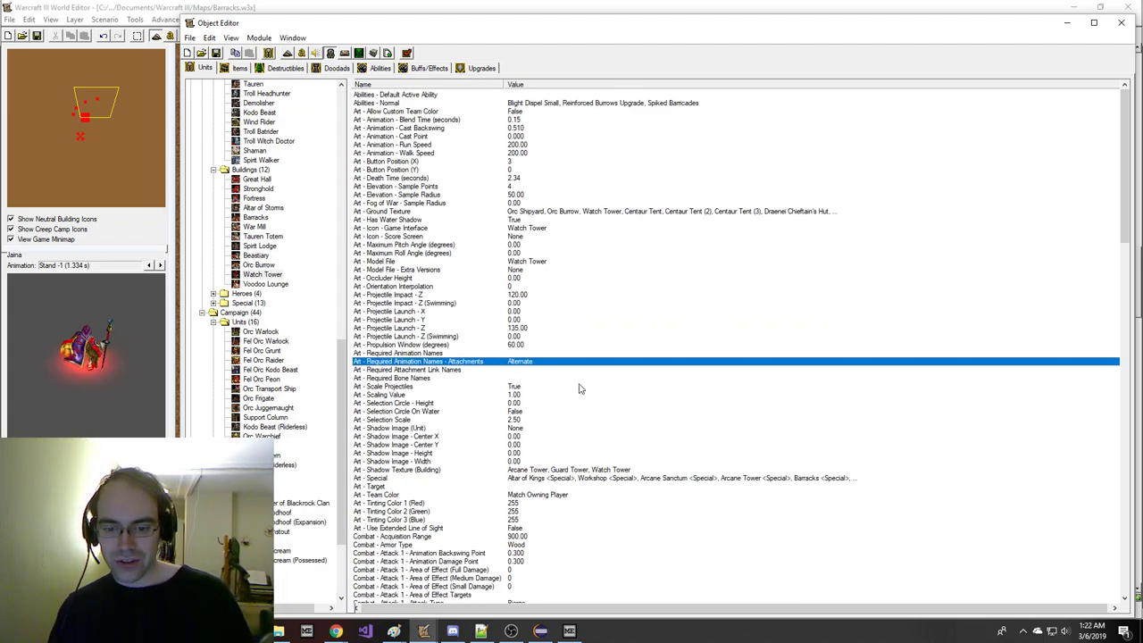
- Switch back to the Model Editor and view the burrow defences in the Stand Alternate - 1 animation
click(572, 632)
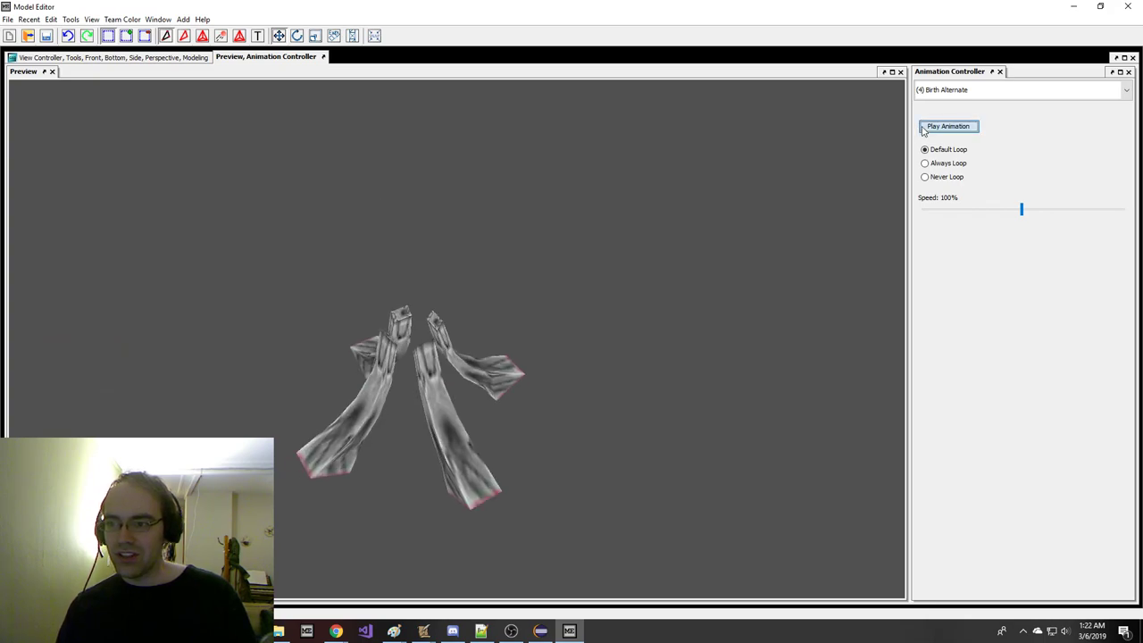
click(978, 89)
click(980, 146)
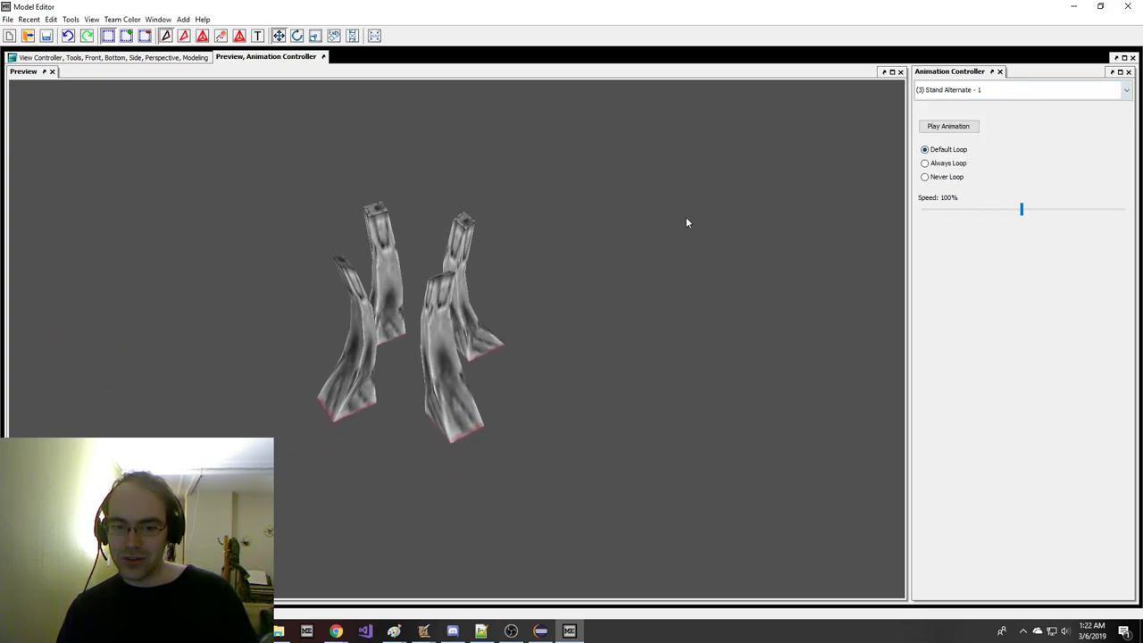
drag(514, 323, 483, 325)
middle_drag(483, 330, 500, 327)
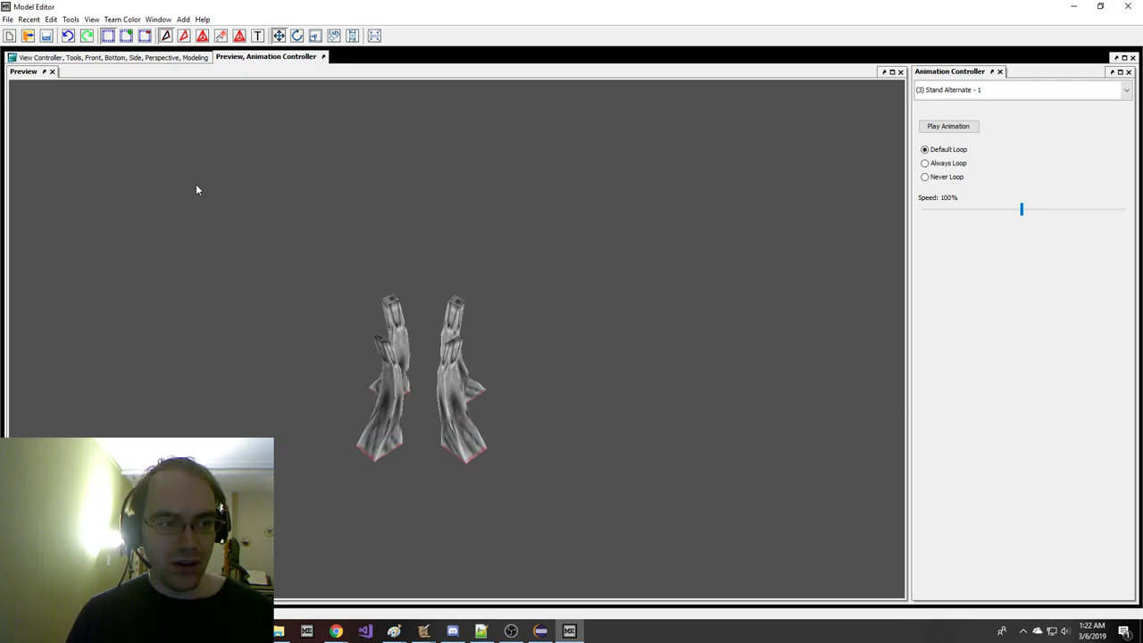
- Examine the burrow defences' unanimated mesh in the modeling viewports
click(169, 63)
scroll(713, 445, down, 4)
mouse_move(714, 445)
middle_down()
mouse_move(695, 442)
mouse_move(706, 425)
mouse_move(677, 423)
mouse_move(706, 427)
middle_up()
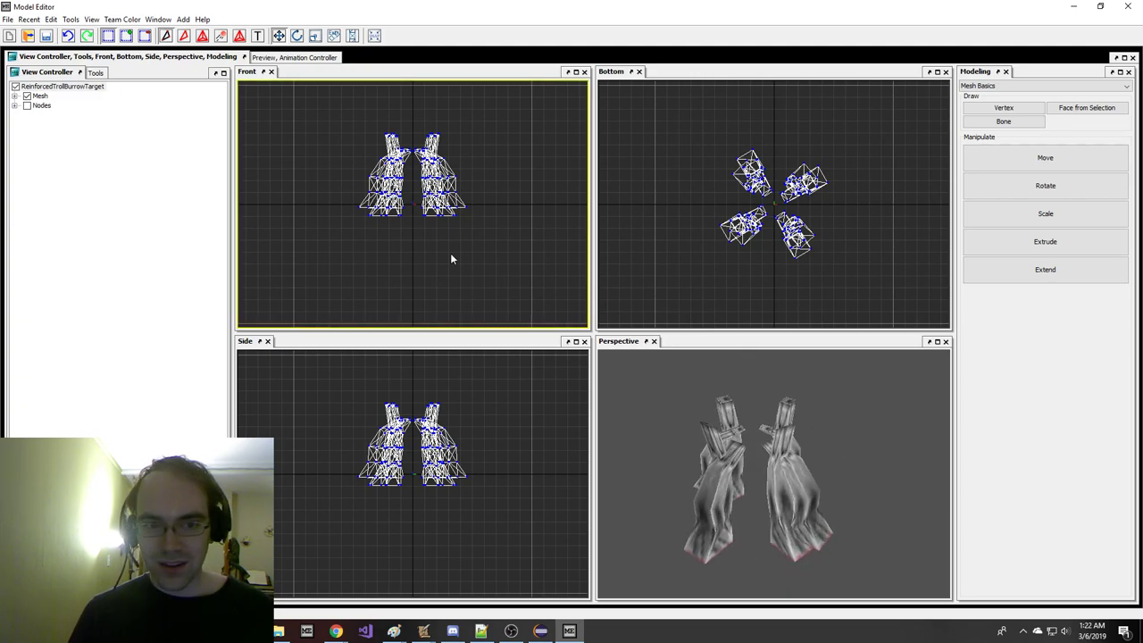
click(265, 56)
click(152, 58)
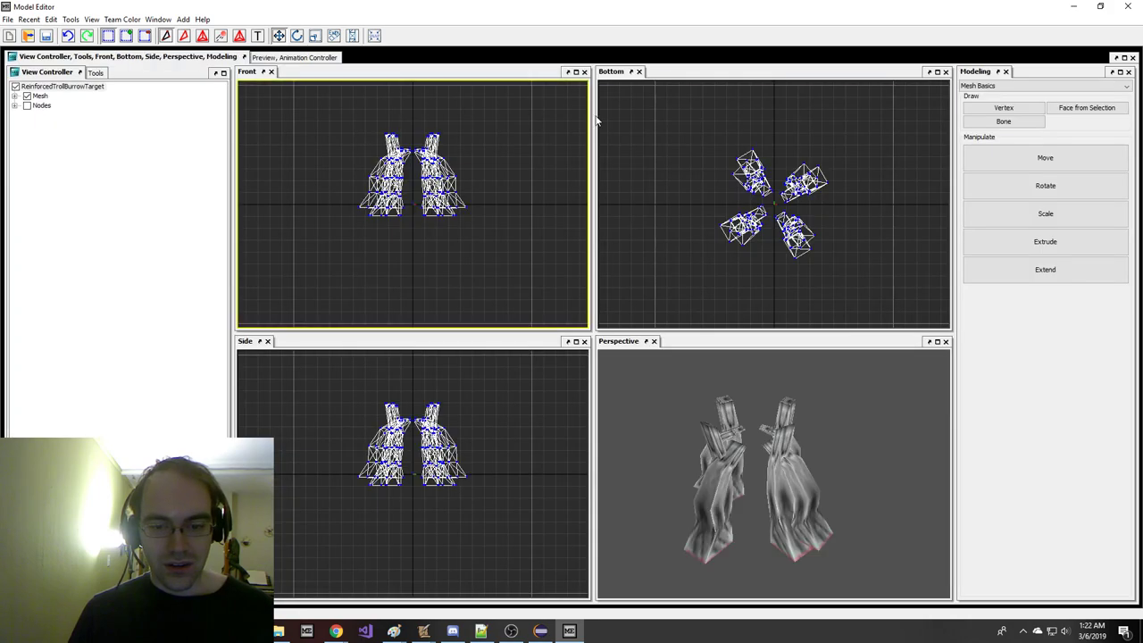
- Play the Stand - 1 animation of the burrow defences and view it from another angle
click(263, 57)
click(1033, 92)
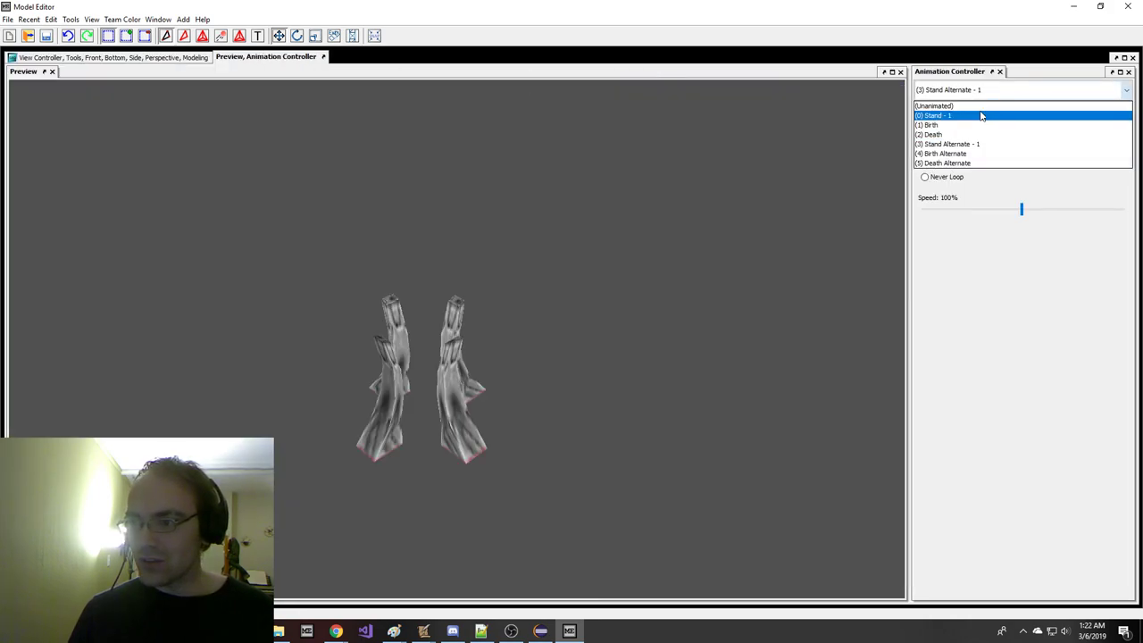
click(982, 118)
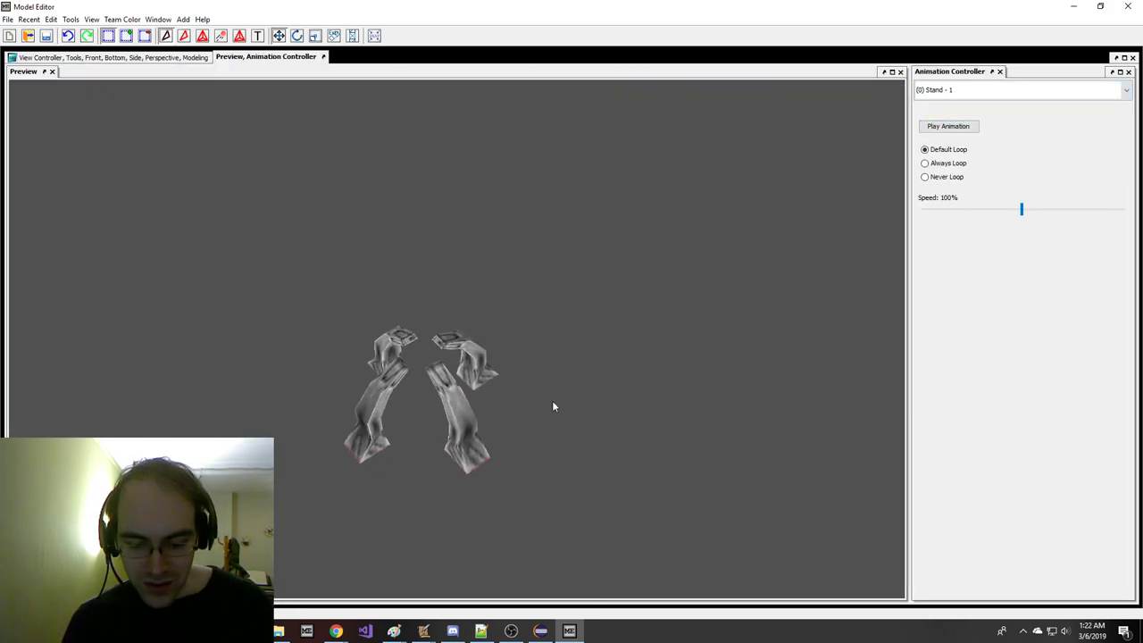
middle_drag(487, 380, 503, 350)
drag(503, 350, 465, 356)
- Show the OrcBarracks model in the modeling viewports and isolate Geosets 1 and 2 to examine the building from several angles
click(146, 57)
click(158, 19)
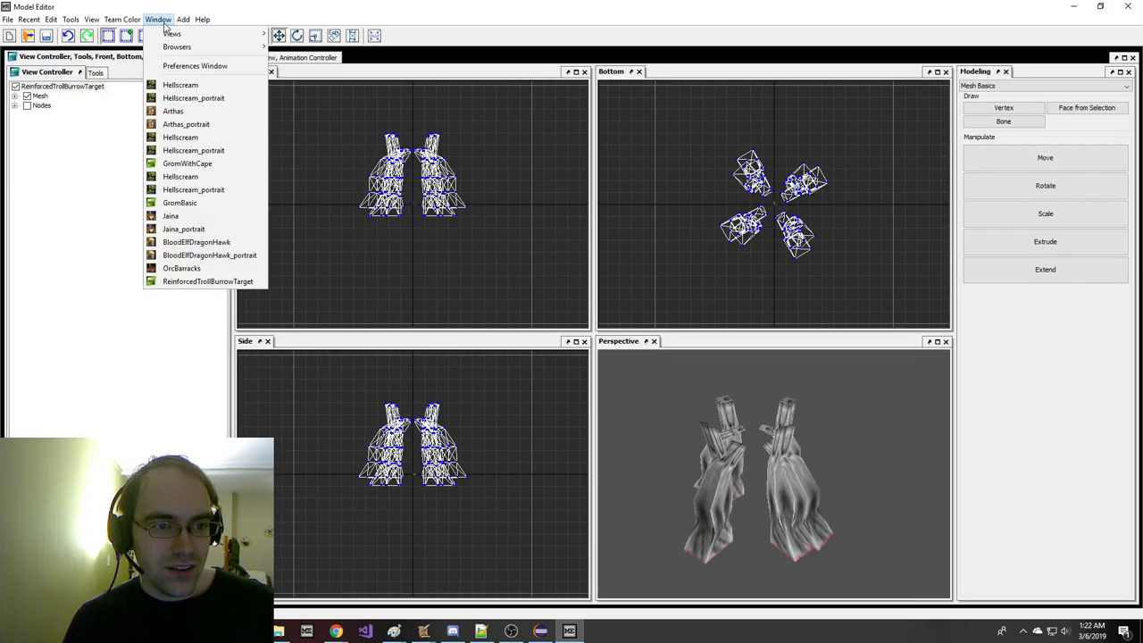
click(181, 268)
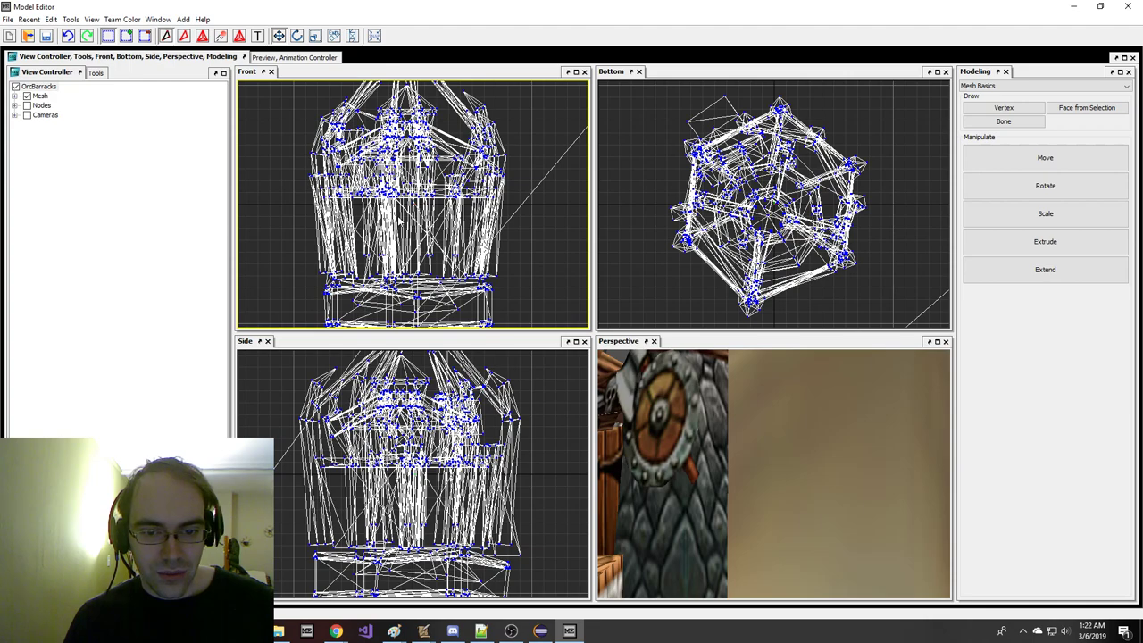
scroll(321, 253, down, 3)
scroll(320, 253, up, 2)
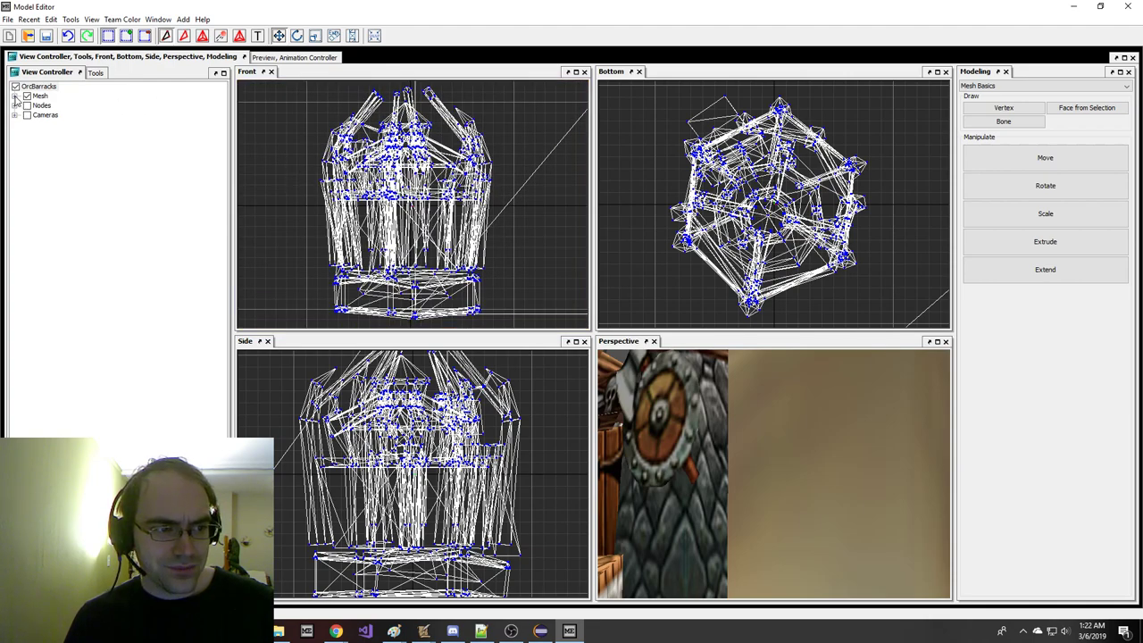
click(15, 96)
scroll(648, 409, down, 4)
mouse_move(648, 409)
mouse_down()
mouse_move(631, 433)
mouse_move(635, 417)
mouse_move(661, 415)
mouse_up()
middle_drag(661, 410, 698, 415)
scroll(685, 415, down, 4)
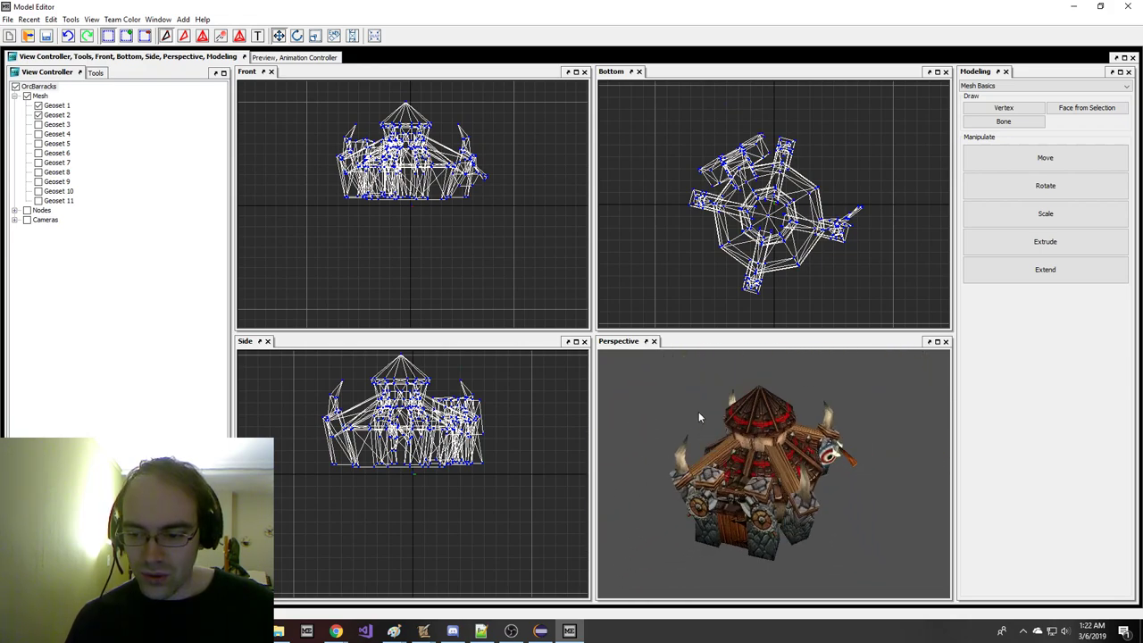
- Return to the ReinforcedTrollBurrowTarget model and start importing data into it from the OrcBarracks workspace item
click(158, 19)
click(203, 282)
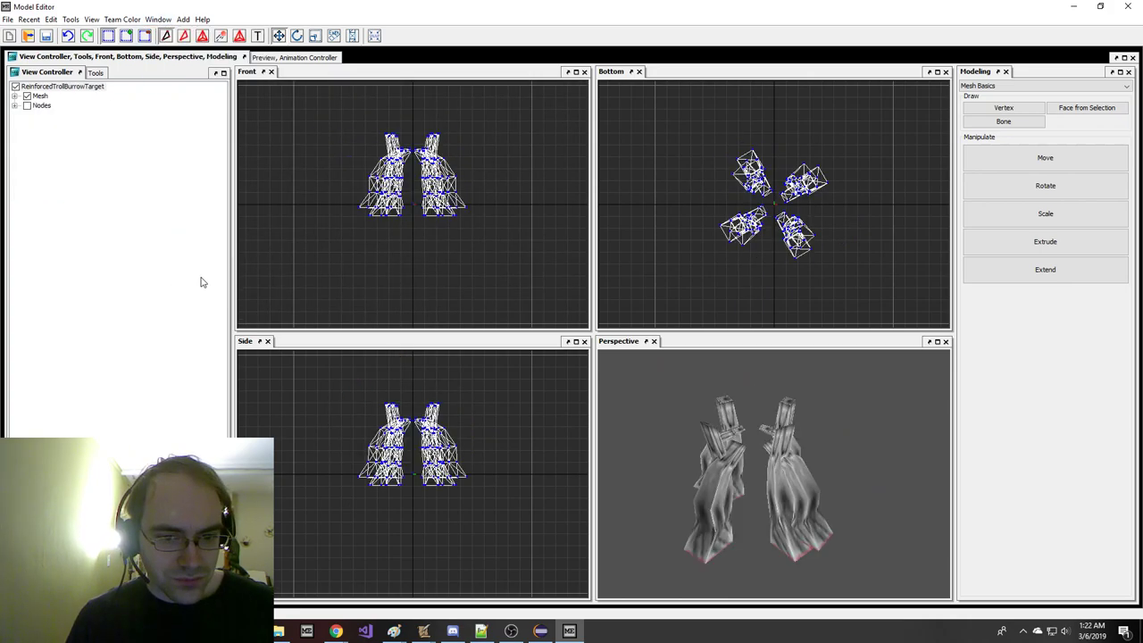
click(7, 19)
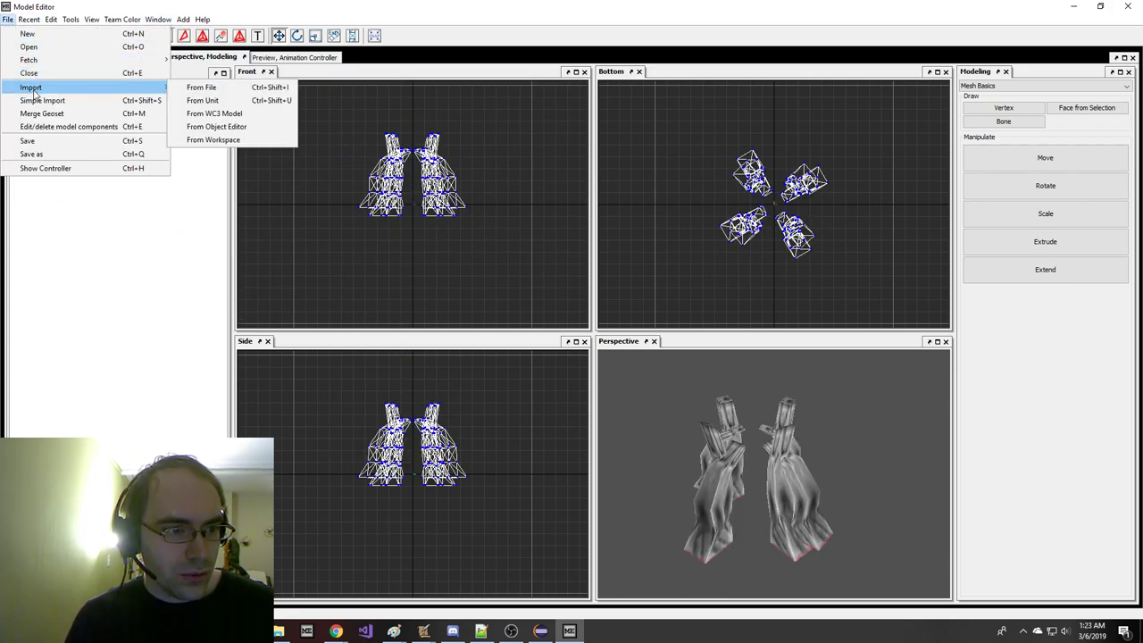
mouse_move(107, 87)
click(213, 140)
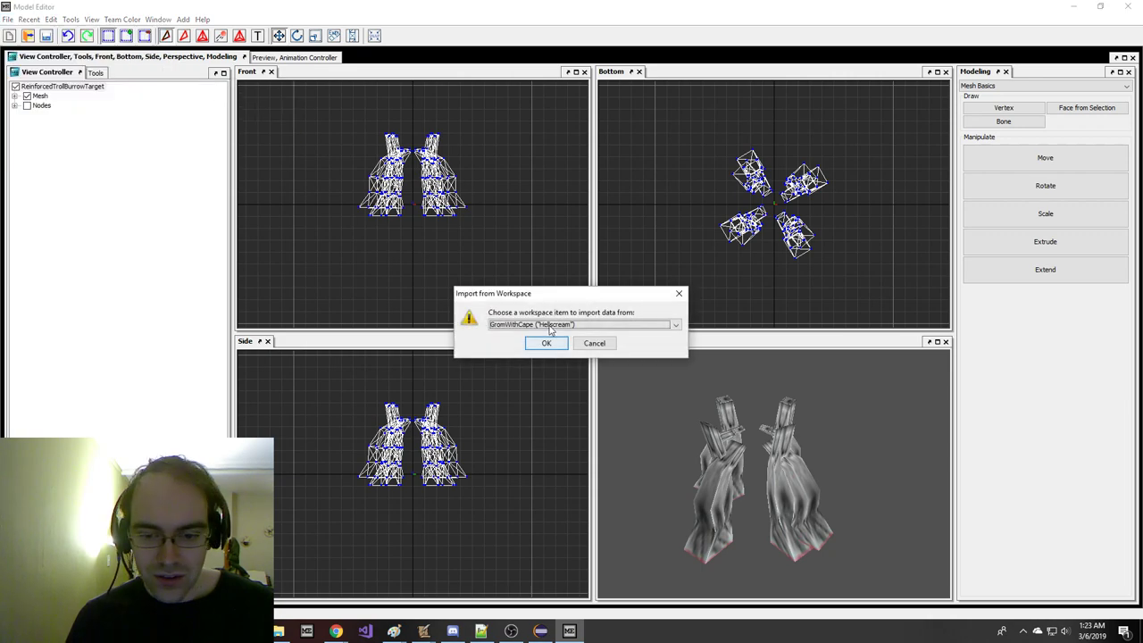
click(554, 324)
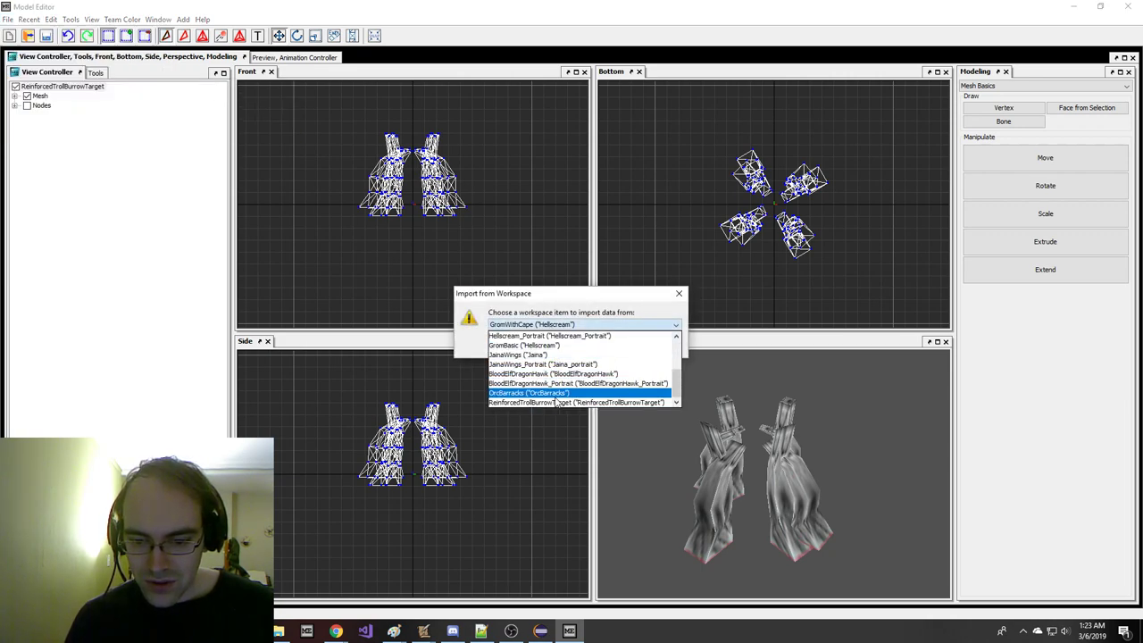
click(529, 393)
click(543, 339)
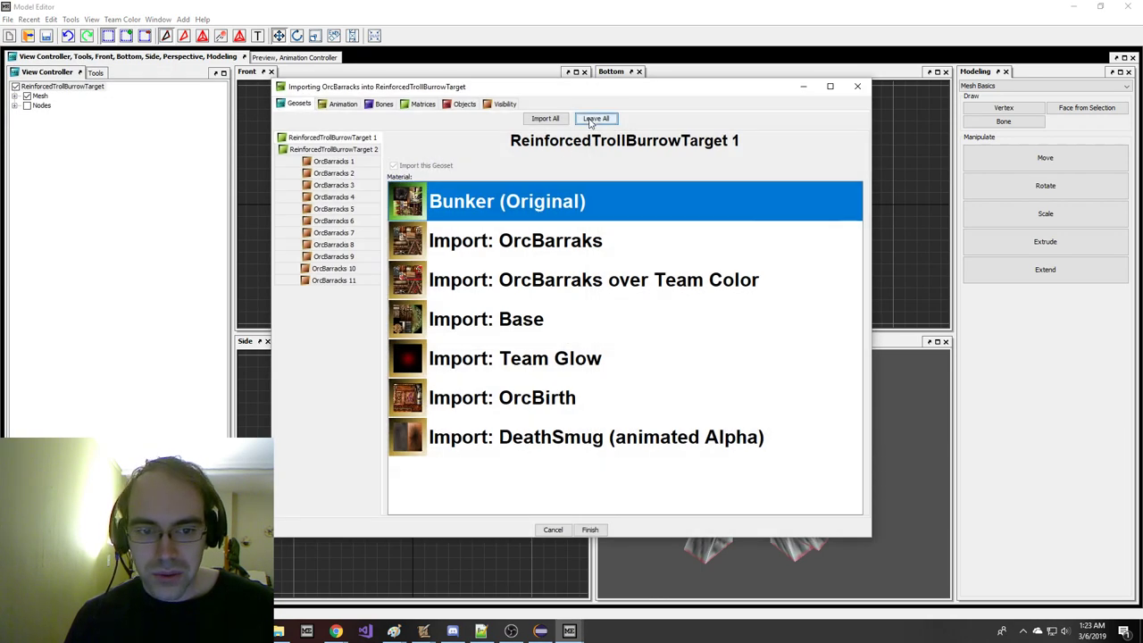
- Exclude all OrcBarracks geosets from the import except OrcBarracks 1 and OrcBarracks 2
click(363, 164)
click(393, 165)
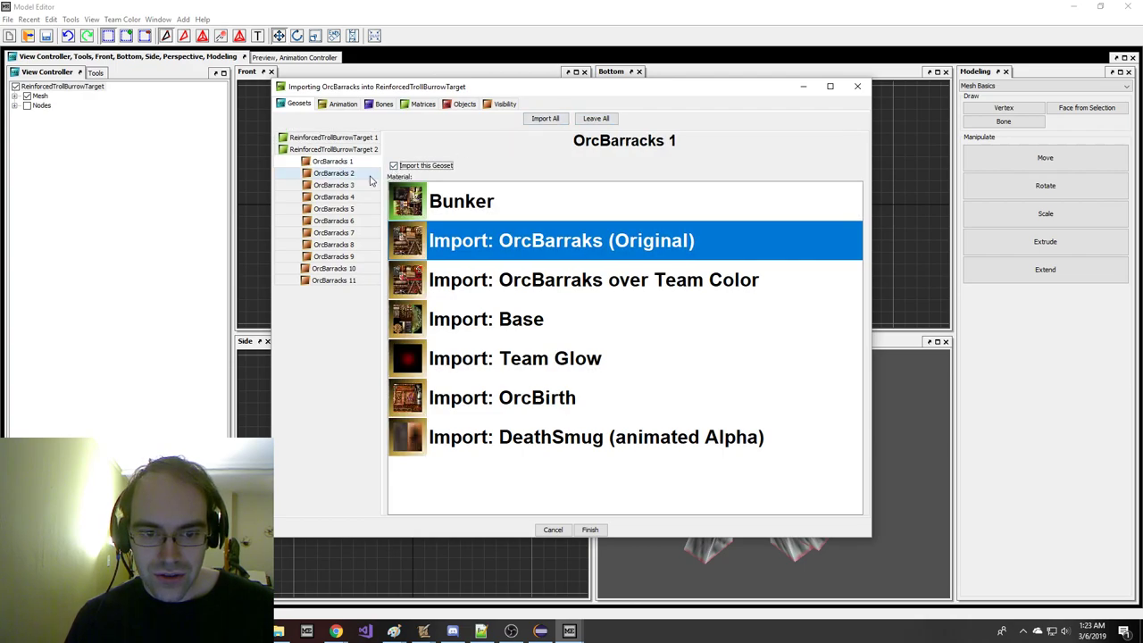
click(363, 174)
click(393, 165)
- Leave all OrcBarracks animations, objects and bones out of the import
click(342, 104)
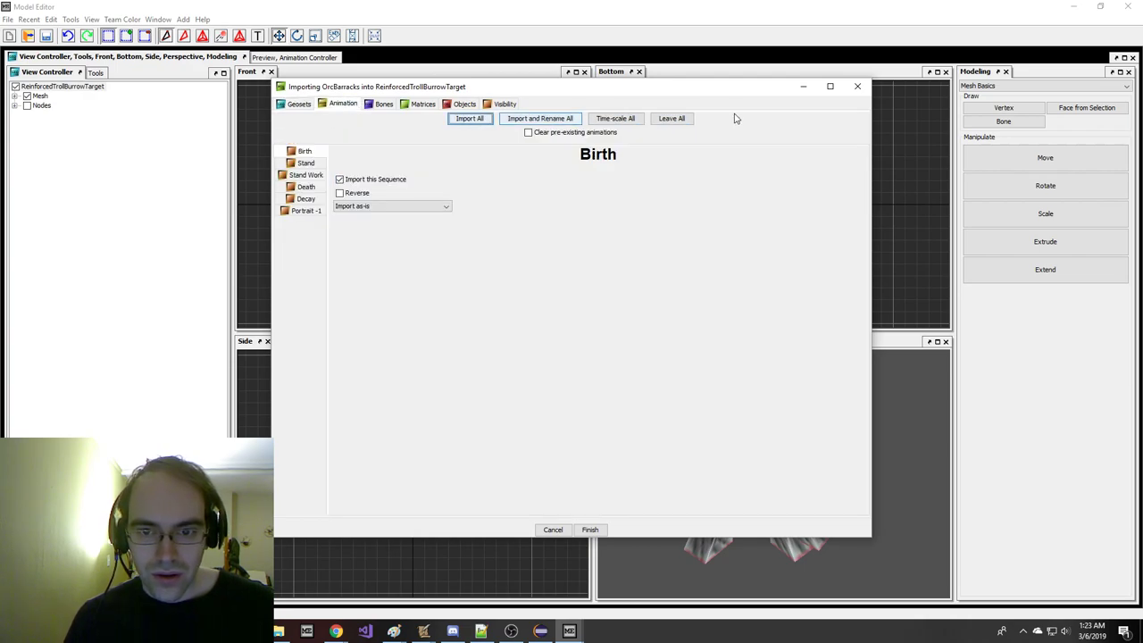
click(464, 104)
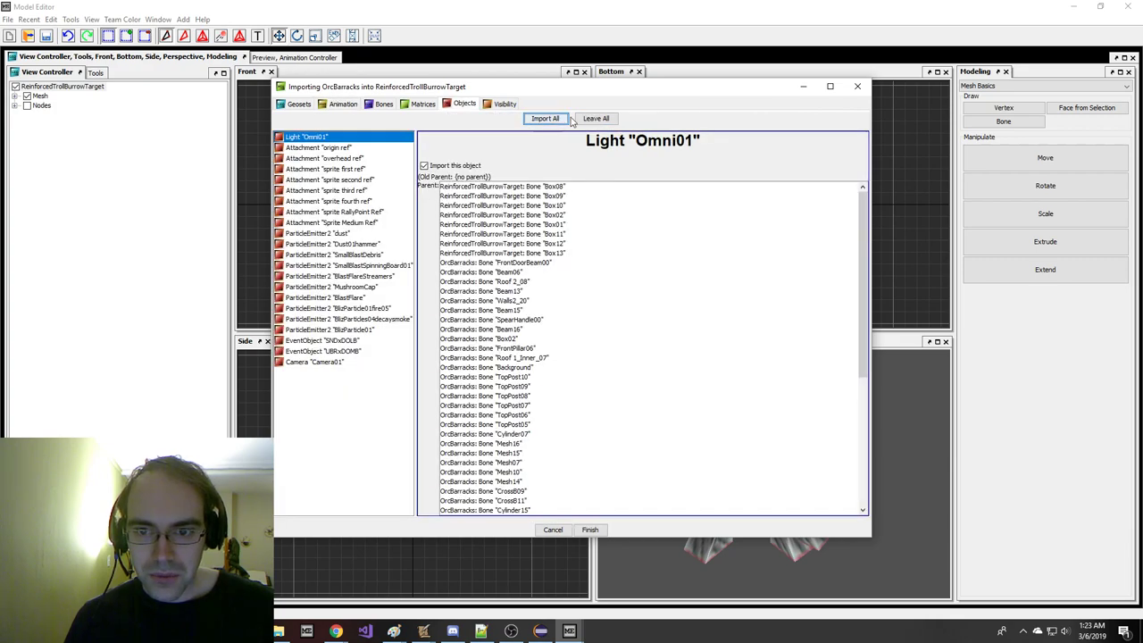
click(384, 103)
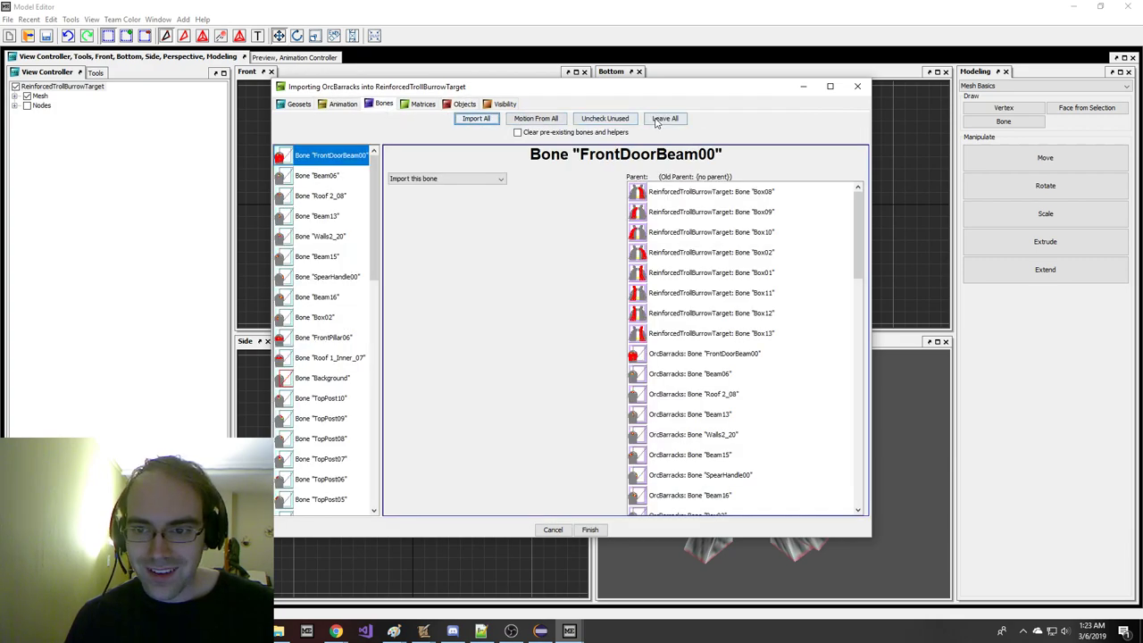
- Assign the ReinforcedTrollBurrowTarget bone Box08 to OrcBarracks 2's Roof 2_08 and FrontDoorBeam00 matrices
click(422, 104)
click(340, 196)
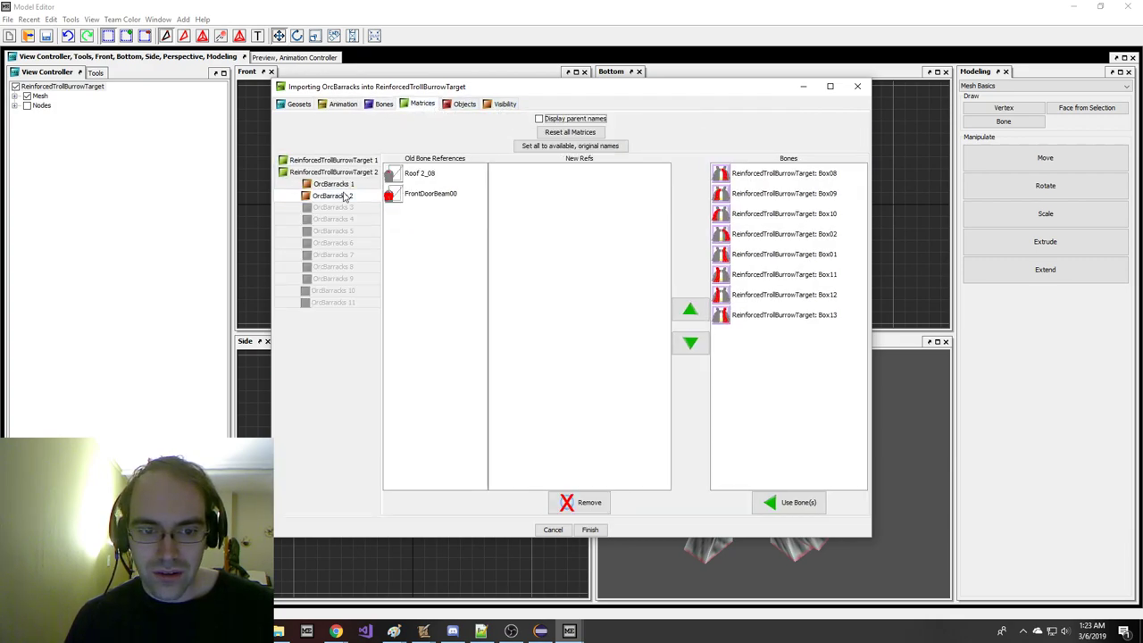
click(436, 174)
click(846, 178)
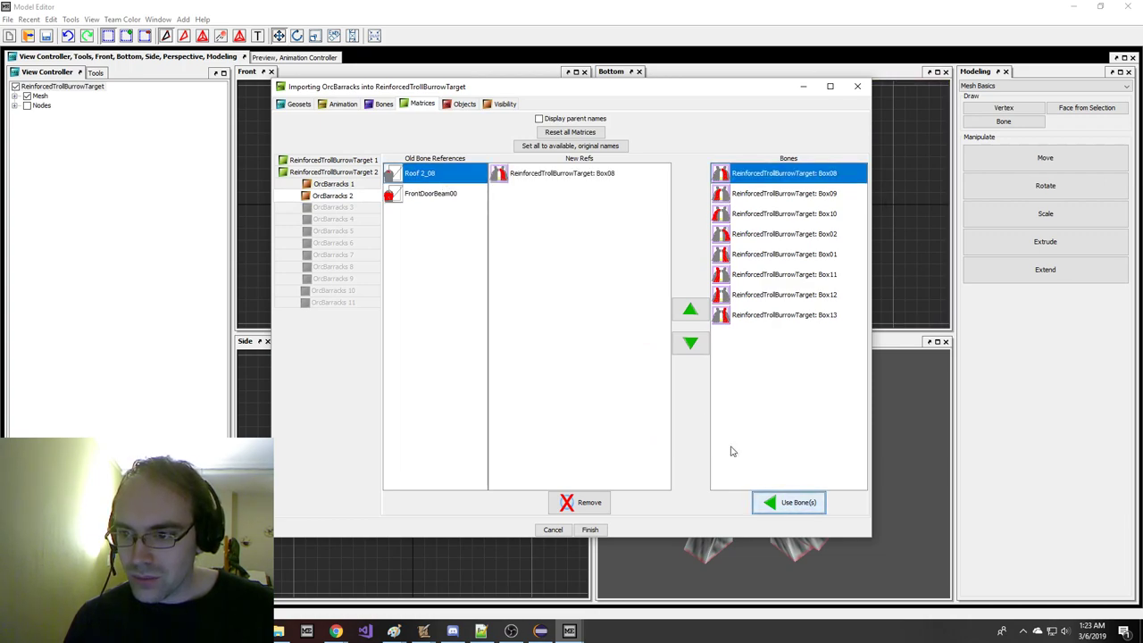
click(437, 195)
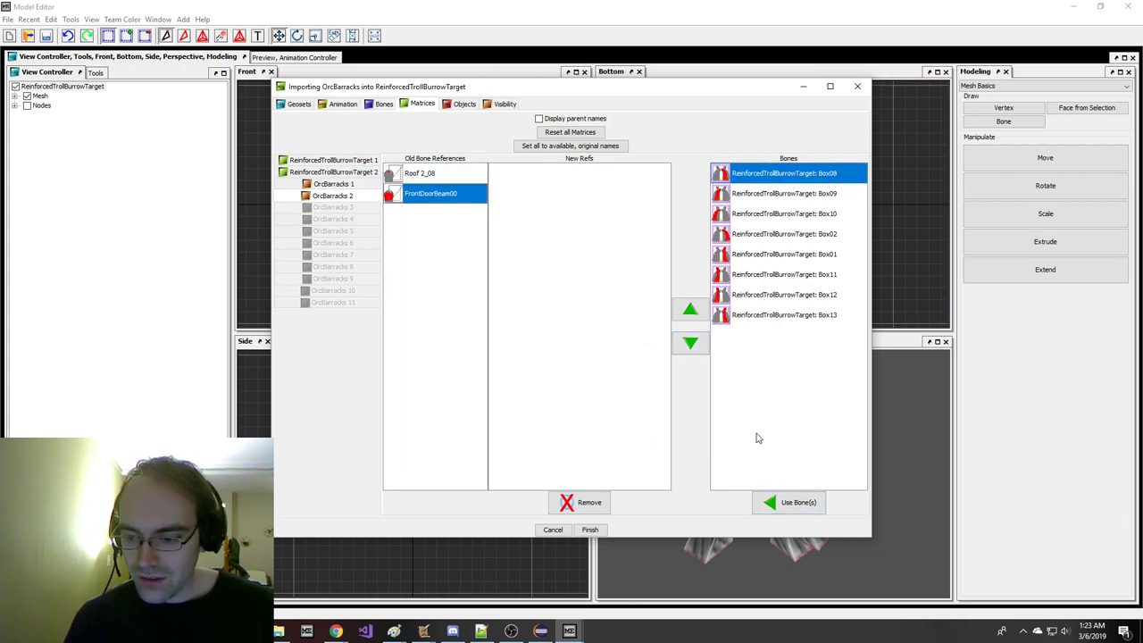
- Assign bone Box08 to every matrix of OrcBarracks 1, from FrontDoorBeam00 to Beam16, and finish the import
click(340, 184)
click(794, 175)
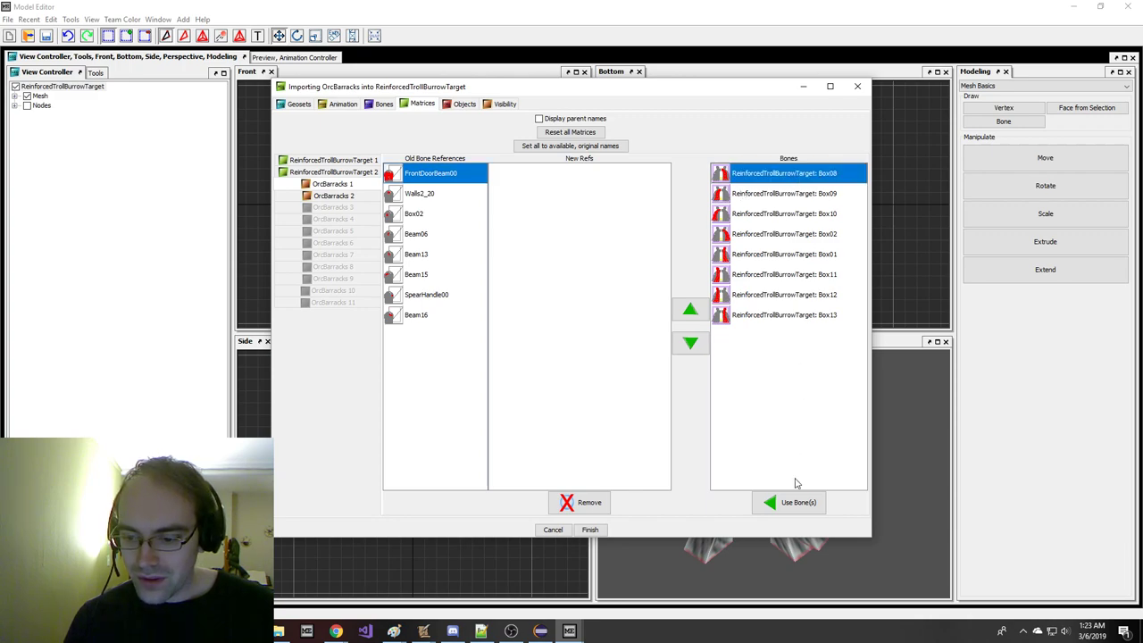
click(444, 194)
click(791, 504)
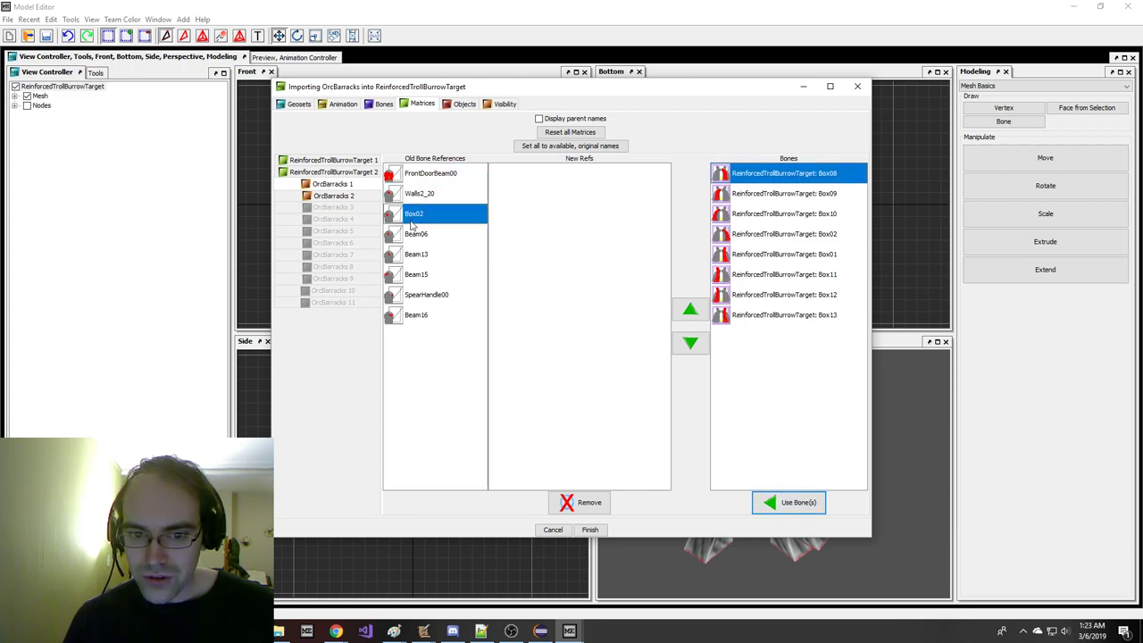
click(440, 239)
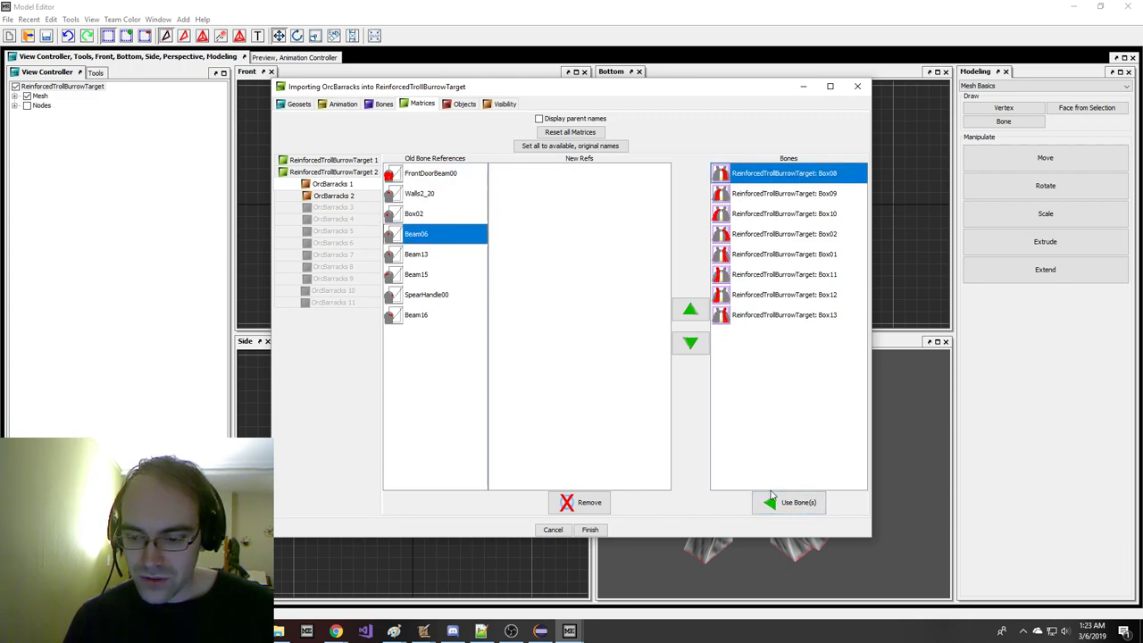
click(473, 257)
click(455, 277)
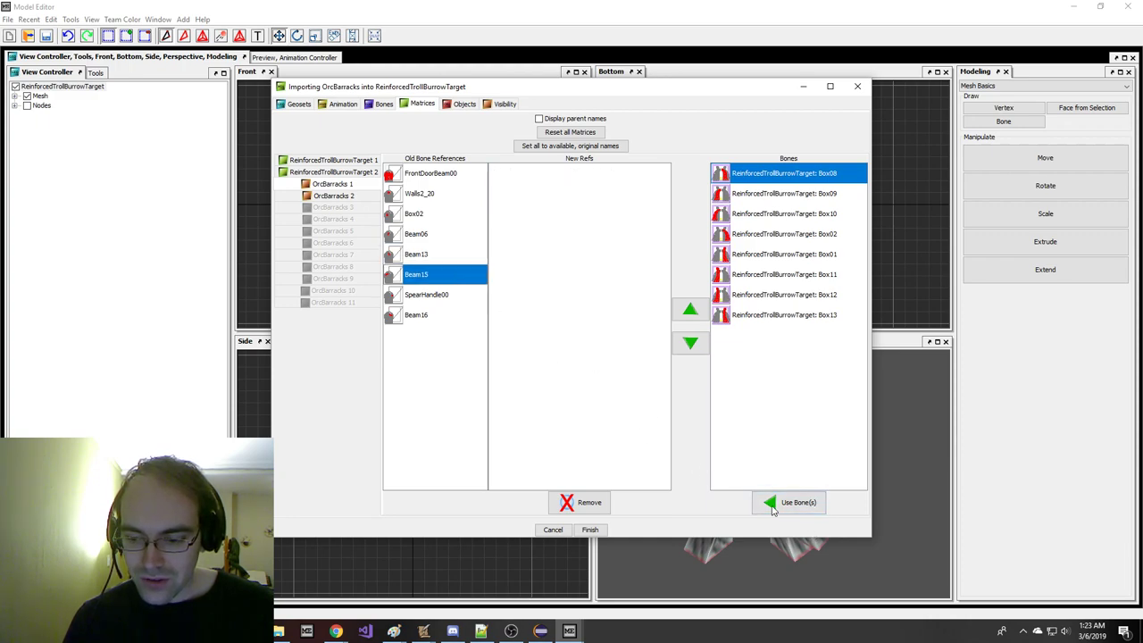
click(468, 301)
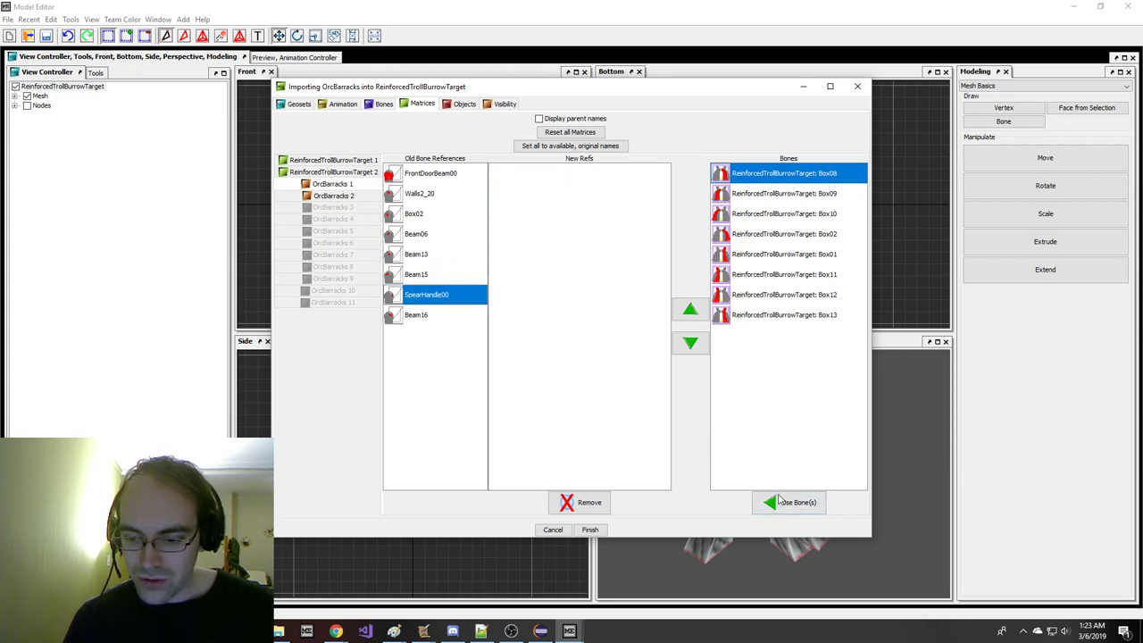
click(435, 330)
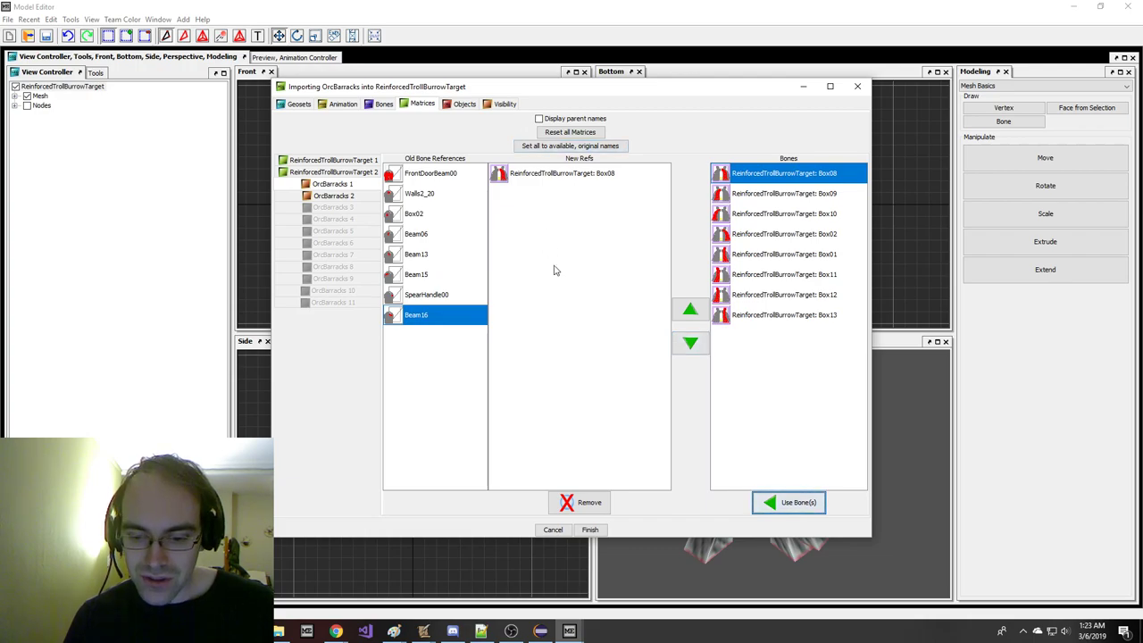
click(596, 530)
middle_drag(733, 492, 714, 483)
scroll(720, 487, down, 3)
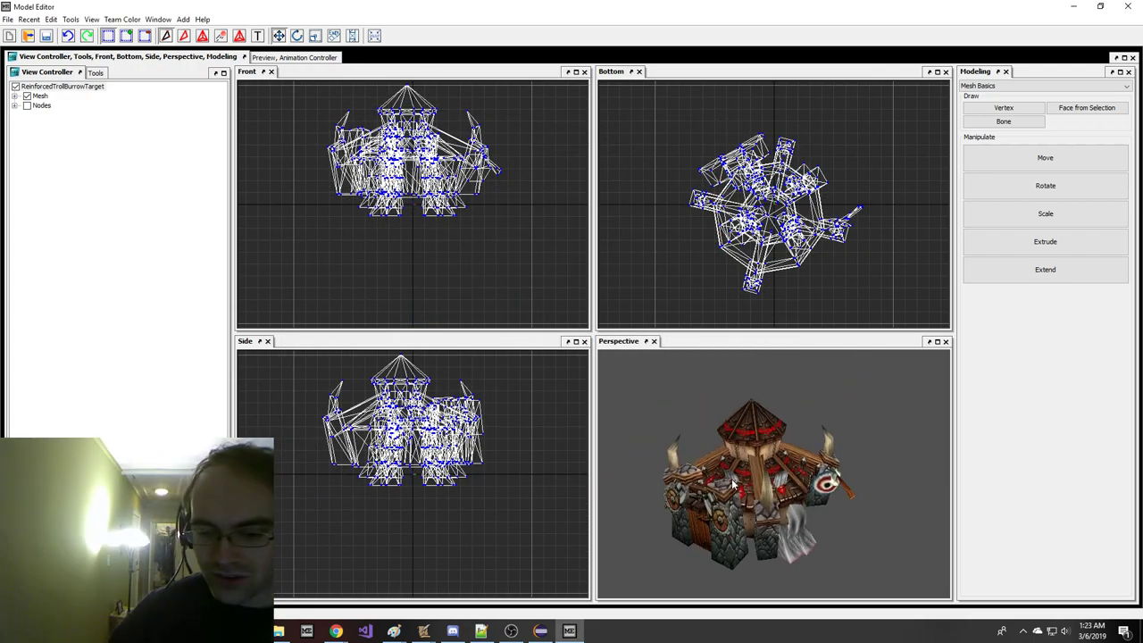
- Isolate Geoset 1 of the combined model, select all of its vertices and move them down well below the barracks
click(14, 97)
click(40, 98)
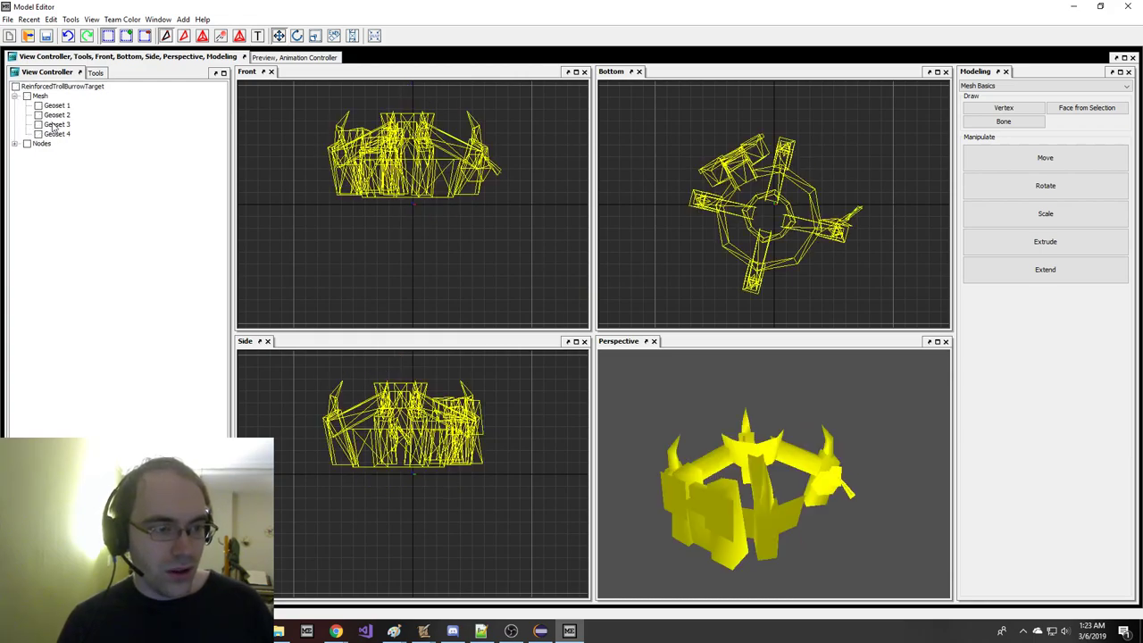
click(38, 105)
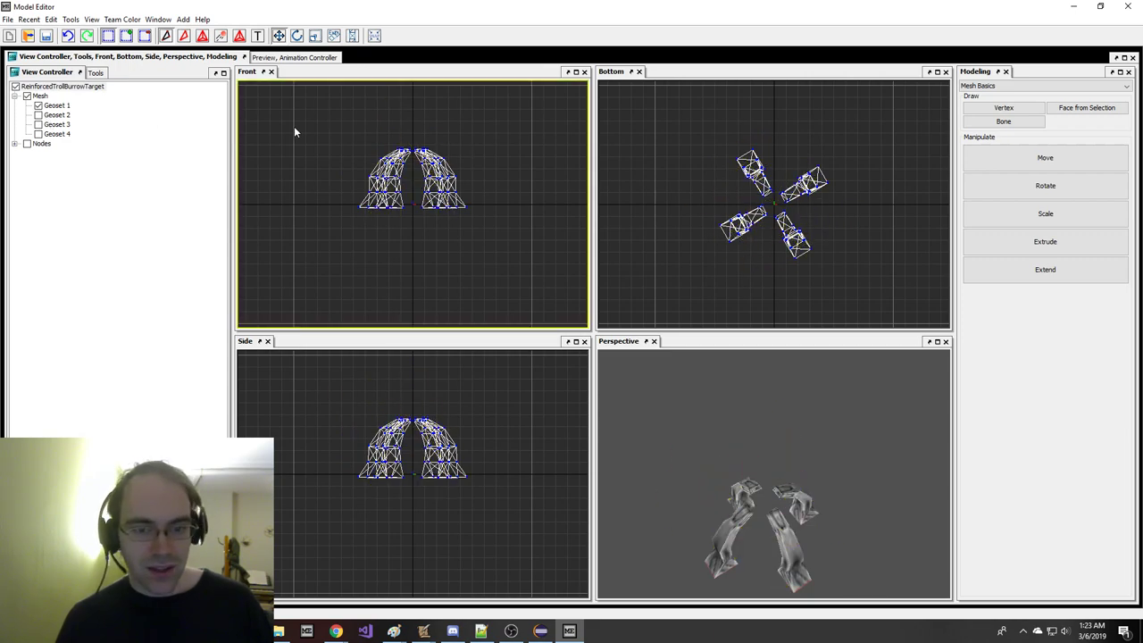
scroll(713, 202, up, 3)
middle_drag(760, 188, 714, 174)
drag(767, 391, 772, 376)
right_drag(446, 427, 447, 557)
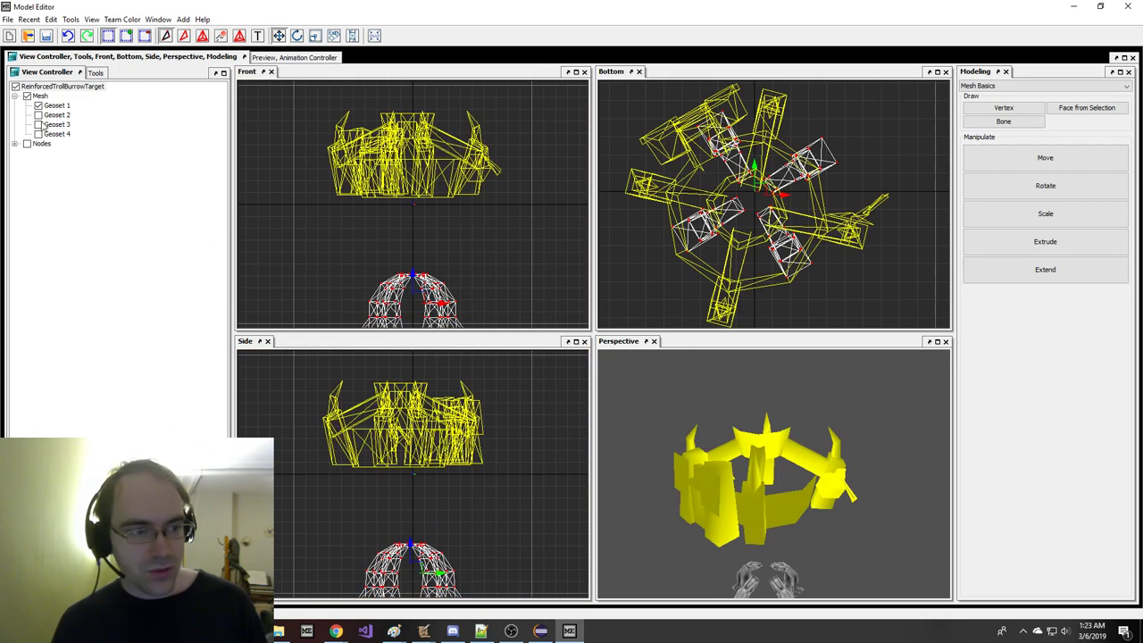
- Show Geosets 3 and 4 as well and move the selected defences sideways in the Bottom view, clear of the barracks
click(40, 133)
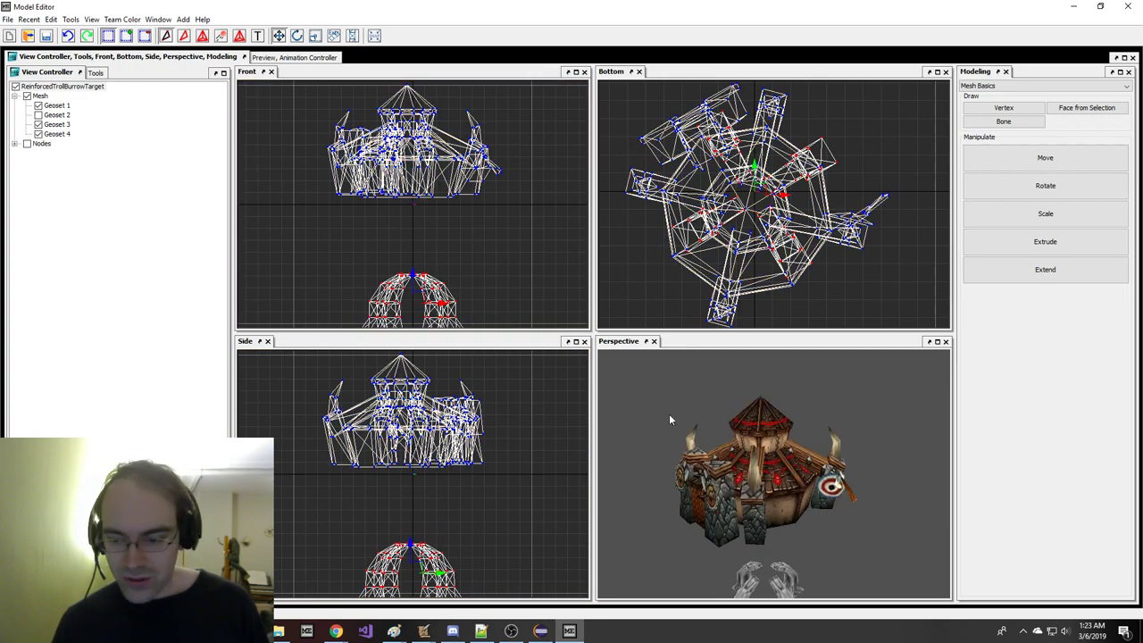
middle_drag(722, 462, 605, 478)
scroll(855, 179, down, 3)
middle_drag(860, 204, 807, 205)
right_drag(806, 205, 994, 178)
middle_drag(929, 187, 895, 190)
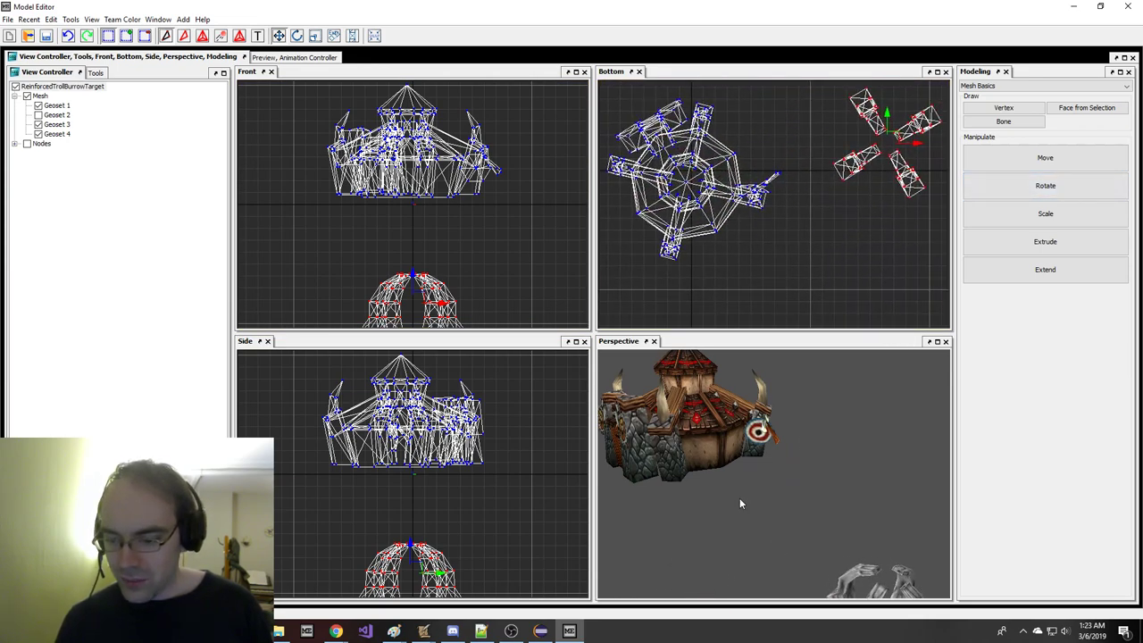
drag(740, 498, 770, 482)
scroll(745, 213, down, 2)
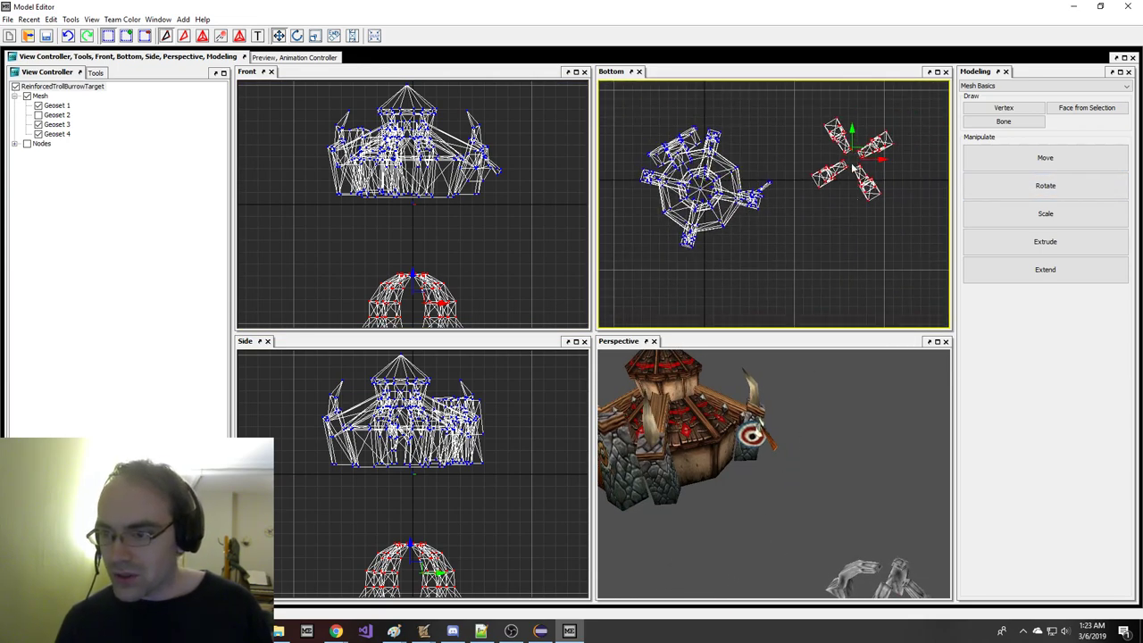
- Move a single defence piece over to the barracks and raise it to the building's height in the Front view
key(e)
middle_drag(455, 349, 452, 357)
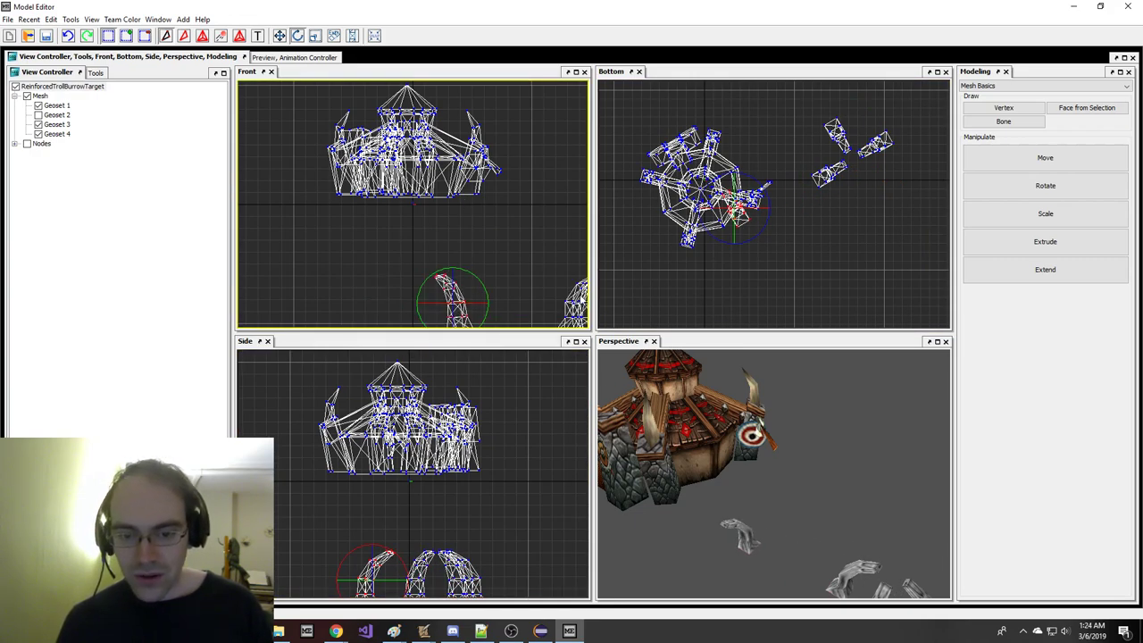
key(w)
drag(504, 270, 500, 132)
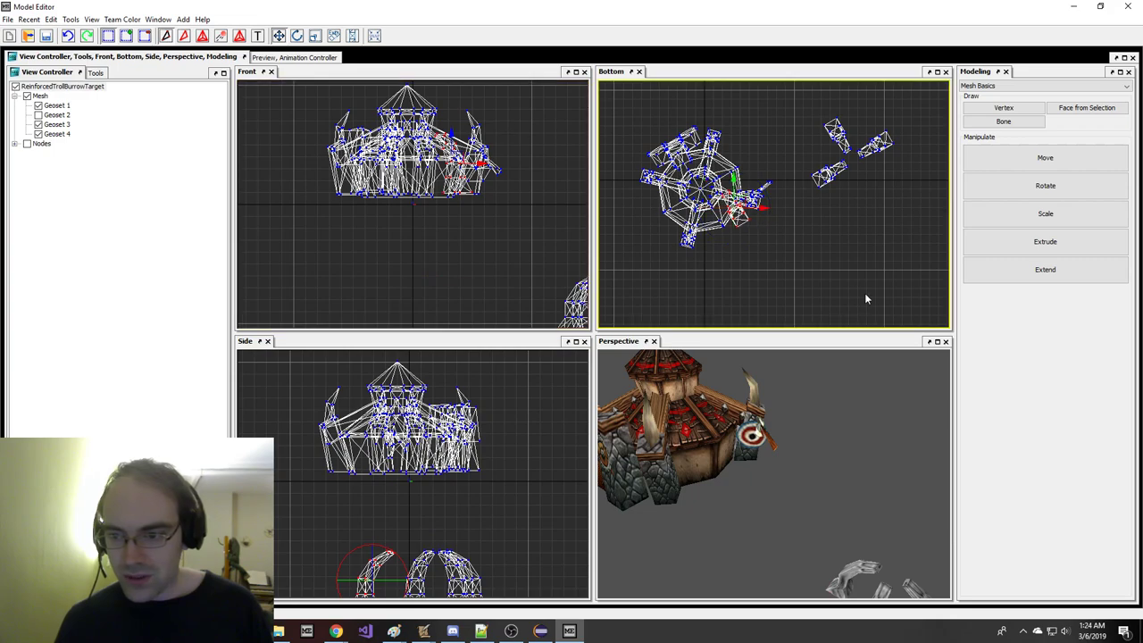
- Rotate the defence piece in the Bottom view to point outward near a barracks column and inspect its fit
middle_drag(775, 214, 776, 217)
drag(786, 424, 789, 460)
key(e)
key(r)
key(r)
drag(775, 226, 777, 163)
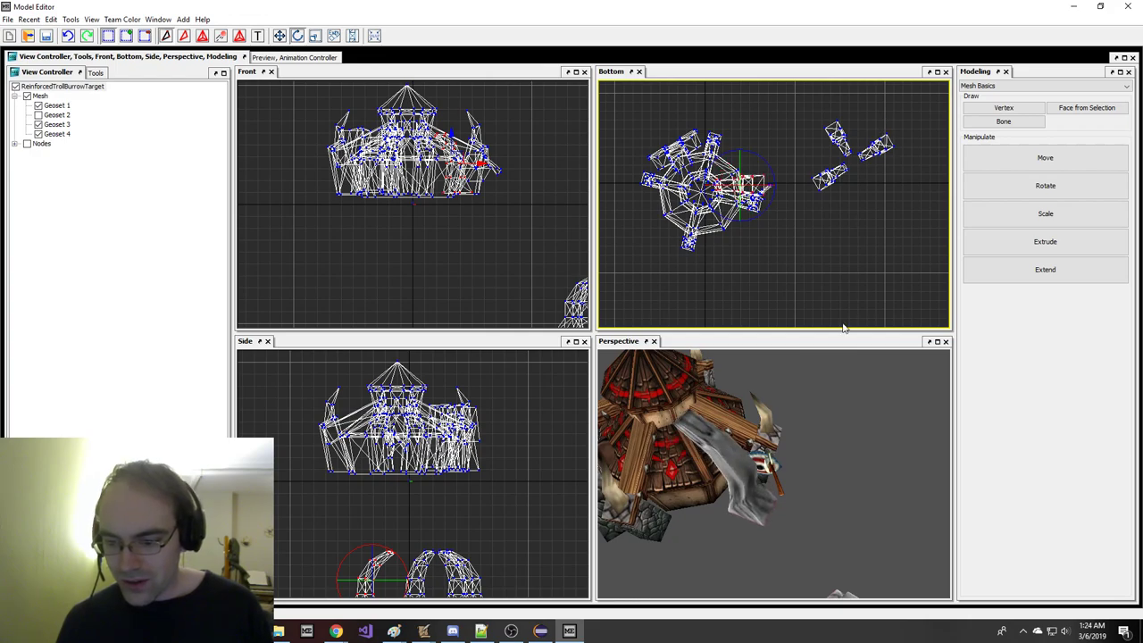
drag(832, 404, 829, 383)
middle_drag(829, 389, 735, 415)
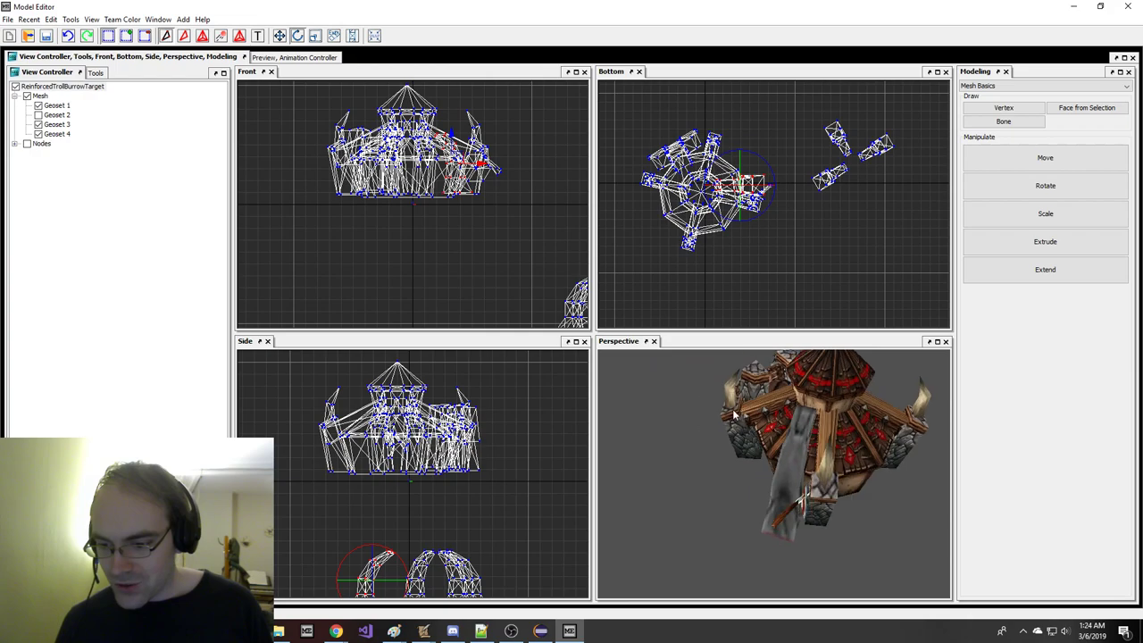
middle_drag(822, 437, 864, 433)
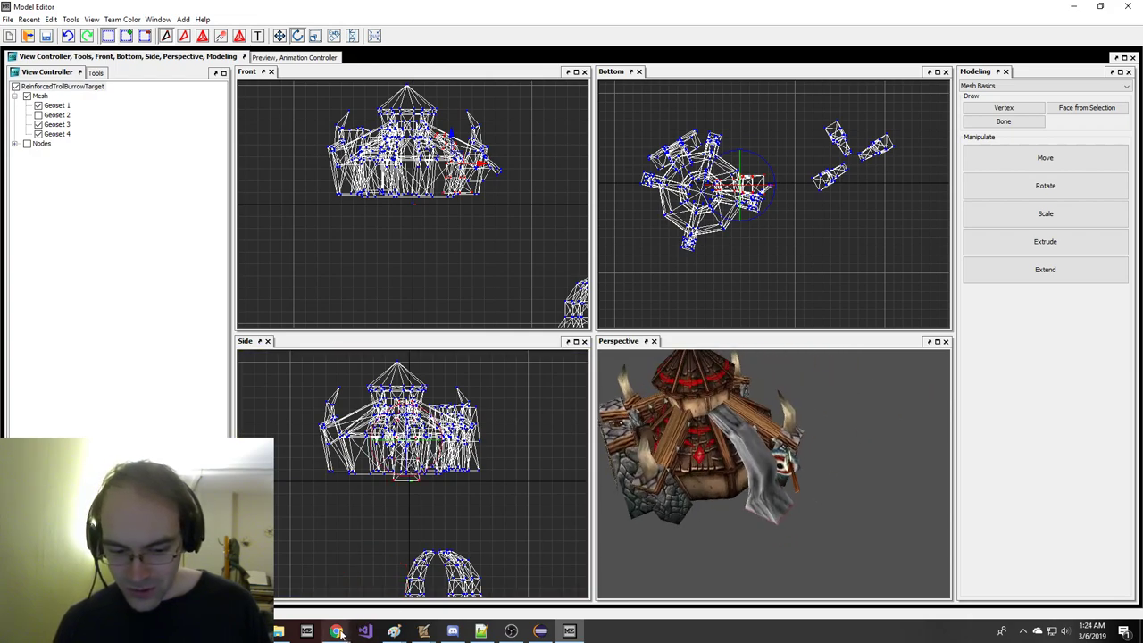
- Switch to the Add Spiked Barricades Attachments video page in Chrome to reread the comment requesting the barracks defences
mouse_move(336, 630)
click(410, 573)
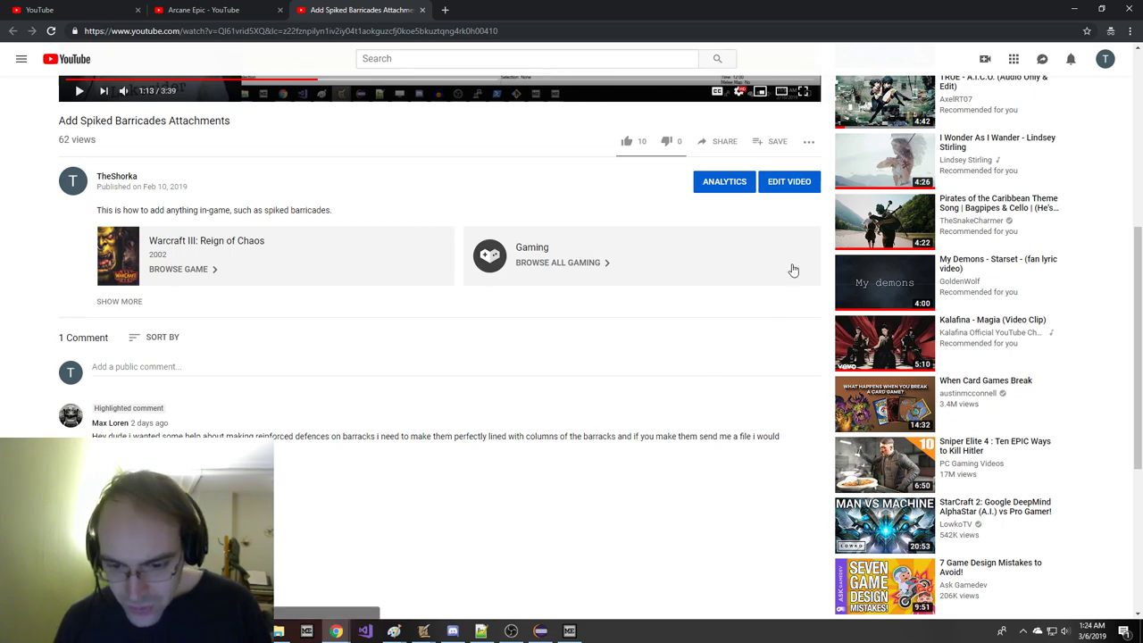
- Return to the Model Editor and rotate the defence piece slightly in the Bottom view to face outward beside the barracks column
click(1075, 13)
mouse_move(759, 399)
middle_down()
mouse_move(736, 406)
mouse_move(751, 402)
middle_up()
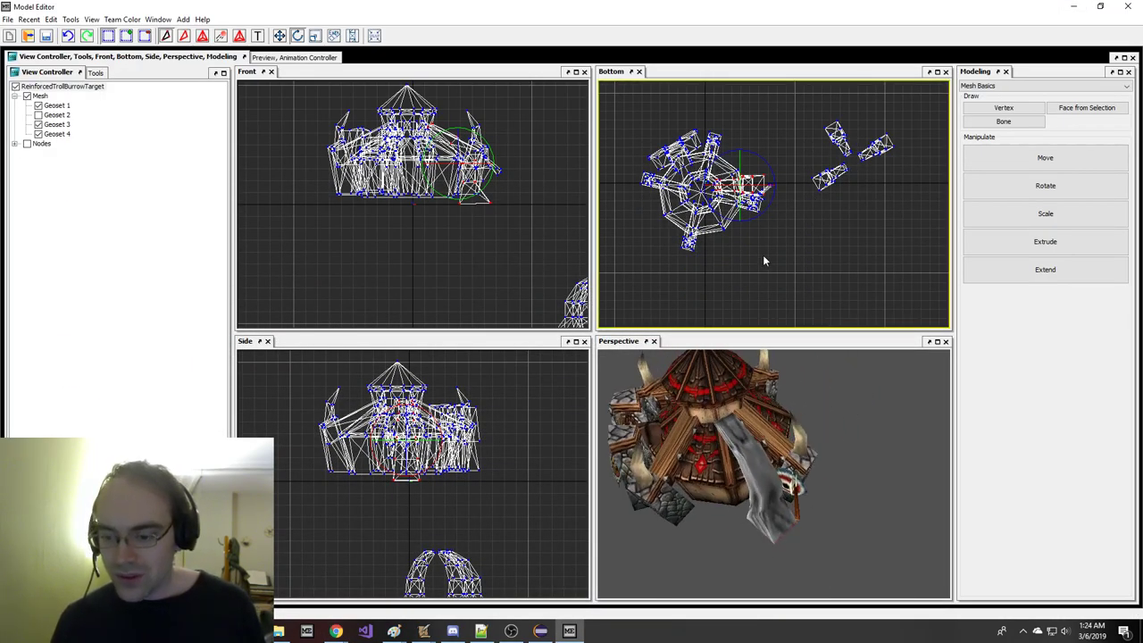
drag(804, 192, 807, 181)
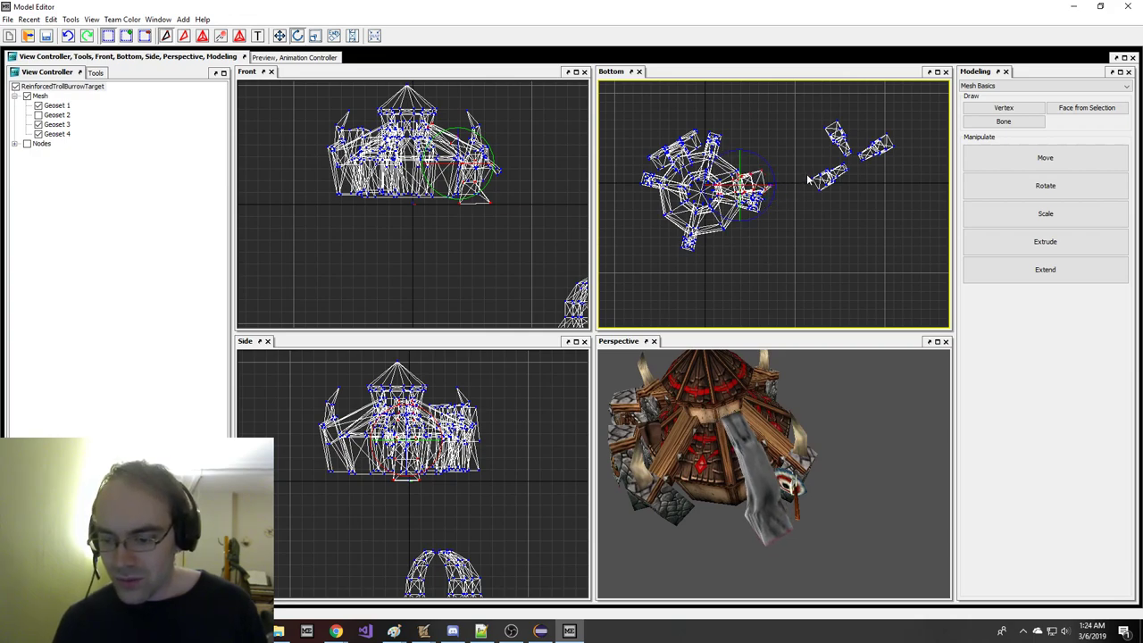
mouse_move(773, 521)
middle_down()
mouse_move(723, 512)
mouse_move(797, 510)
mouse_move(775, 513)
middle_up()
middle_drag(778, 258, 788, 285)
drag(779, 242, 786, 247)
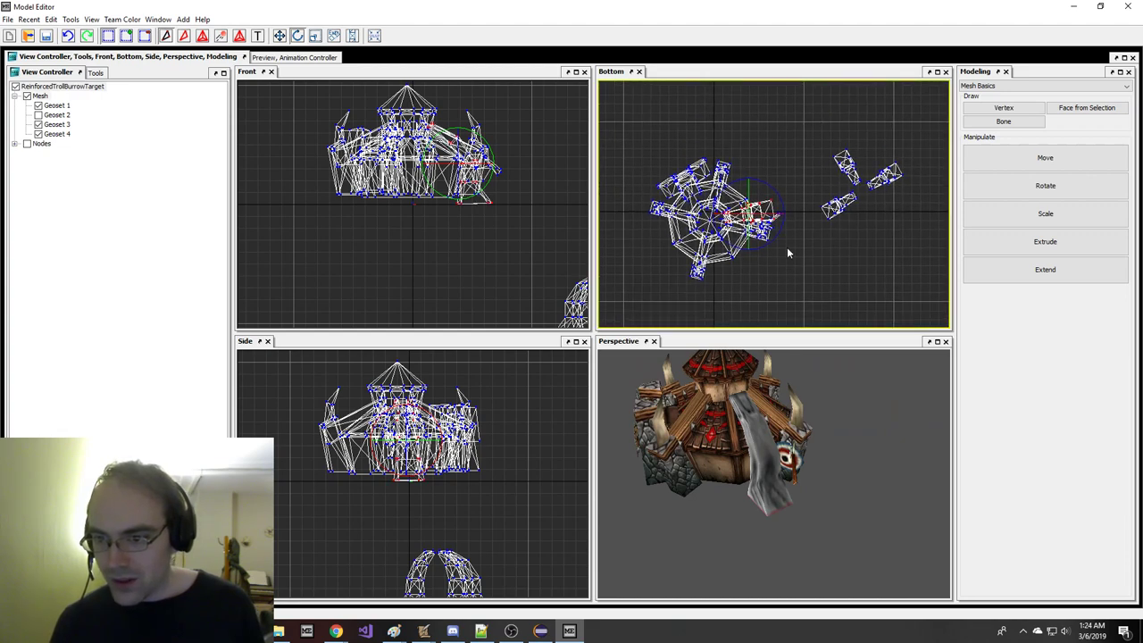
- Duplicate the fitted defence piece and rotate and move the copy in the Bottom view to the other side of the column
drag(801, 204, 839, 212)
right_drag(823, 203, 813, 231)
drag(811, 423, 785, 421)
key(e)
mouse_move(827, 239)
right_down()
mouse_move(840, 225)
mouse_move(833, 235)
right_up()
key(w)
drag(833, 235, 832, 233)
right_drag(833, 234, 836, 235)
drag(881, 404, 869, 371)
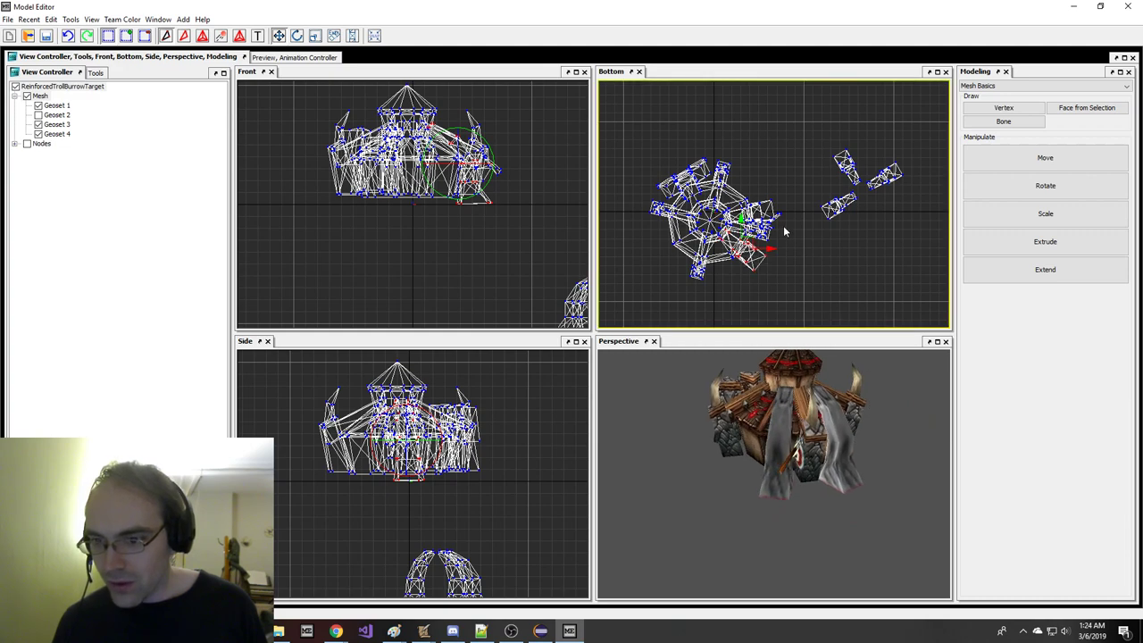
right_drag(787, 226, 788, 226)
middle_drag(763, 390, 765, 447)
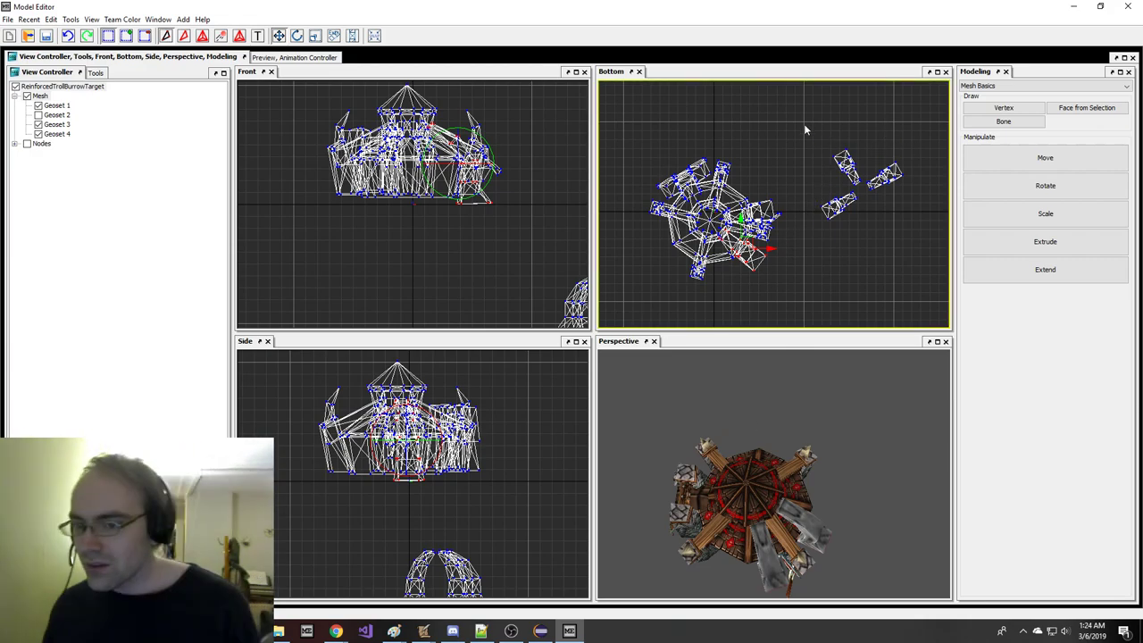
- Move one of the three spare defence pieces onto the barracks in the Bottom view and scale it up to match the fitted ones
drag(818, 118, 855, 191)
drag(888, 128, 745, 122)
key(e)
key(r)
drag(780, 154, 812, 161)
key(w)
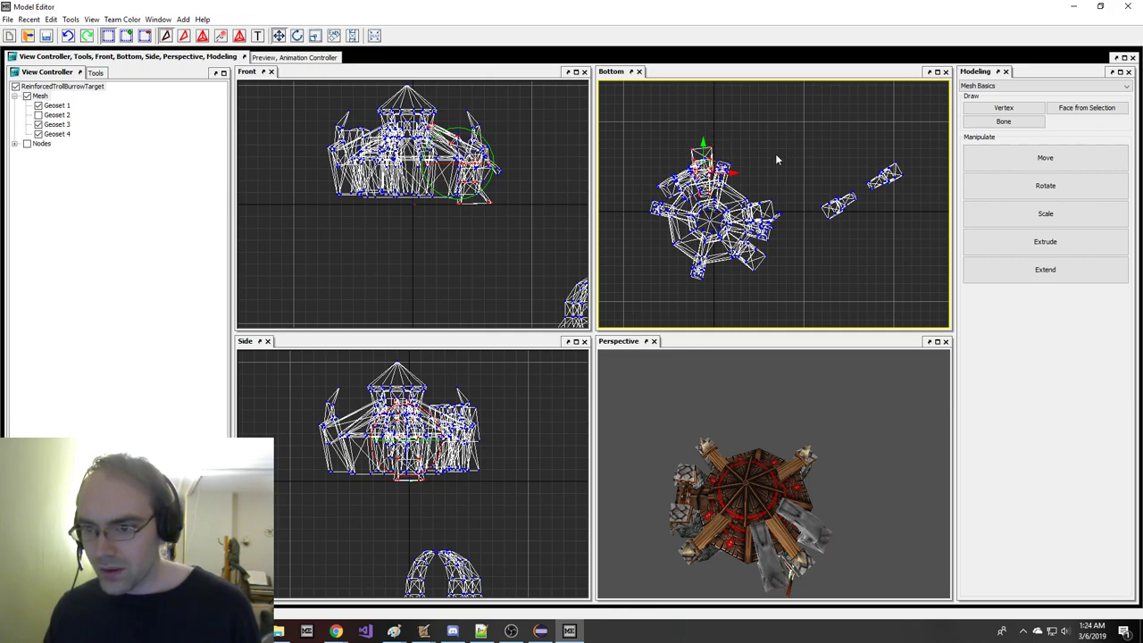
- Raise the newly scaled defence piece to the building's height in the Side view
middle_drag(723, 458, 693, 514)
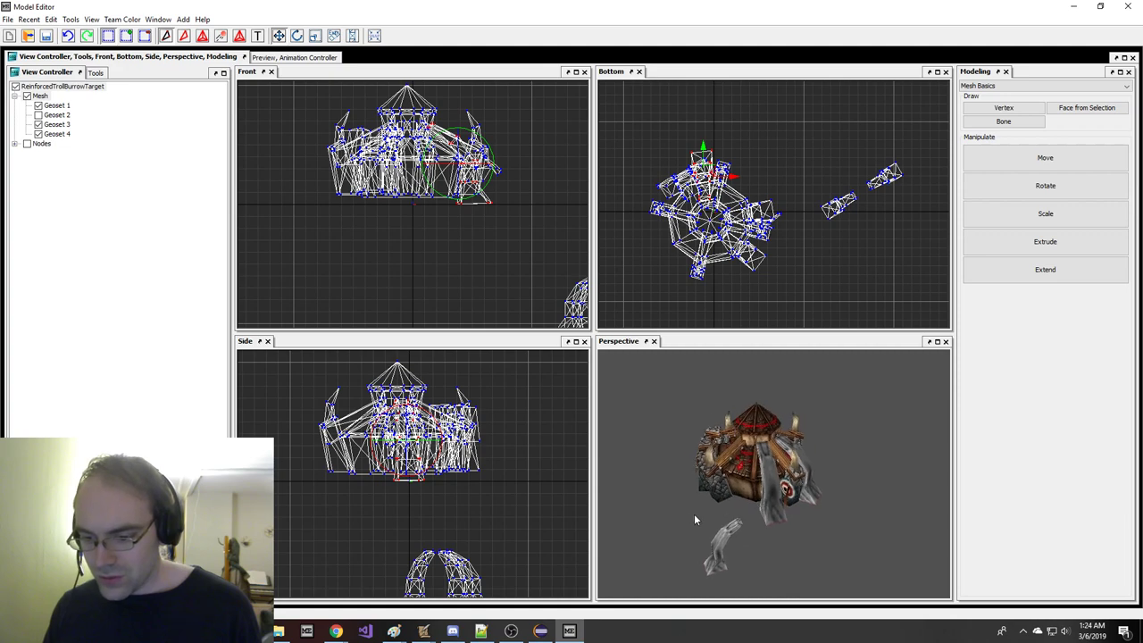
middle_drag(477, 534, 451, 523)
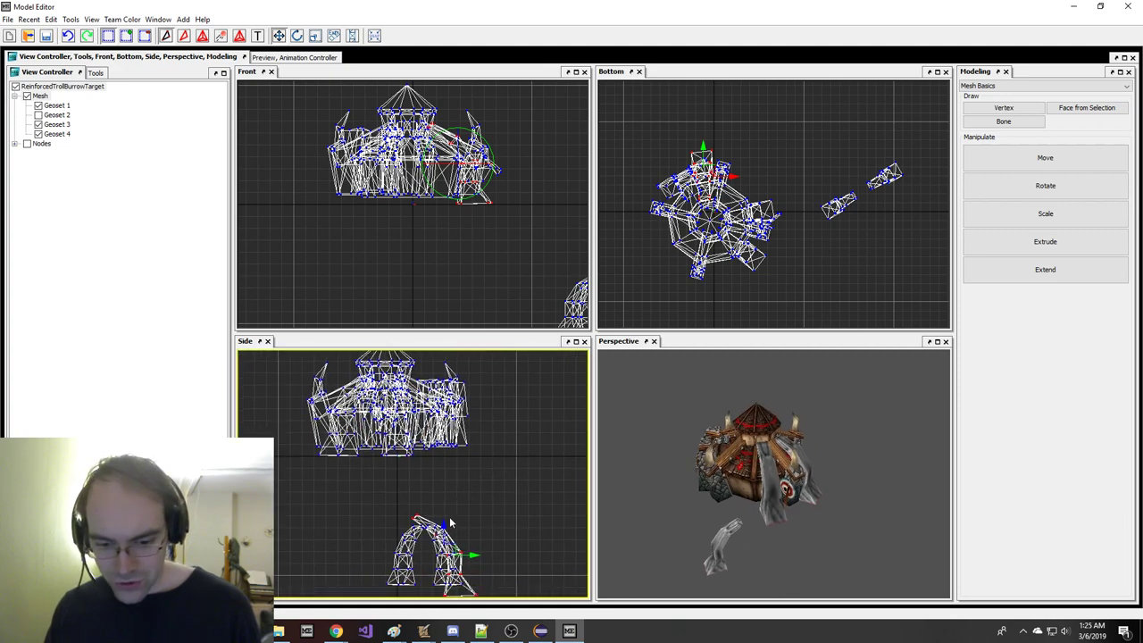
drag(445, 525, 444, 386)
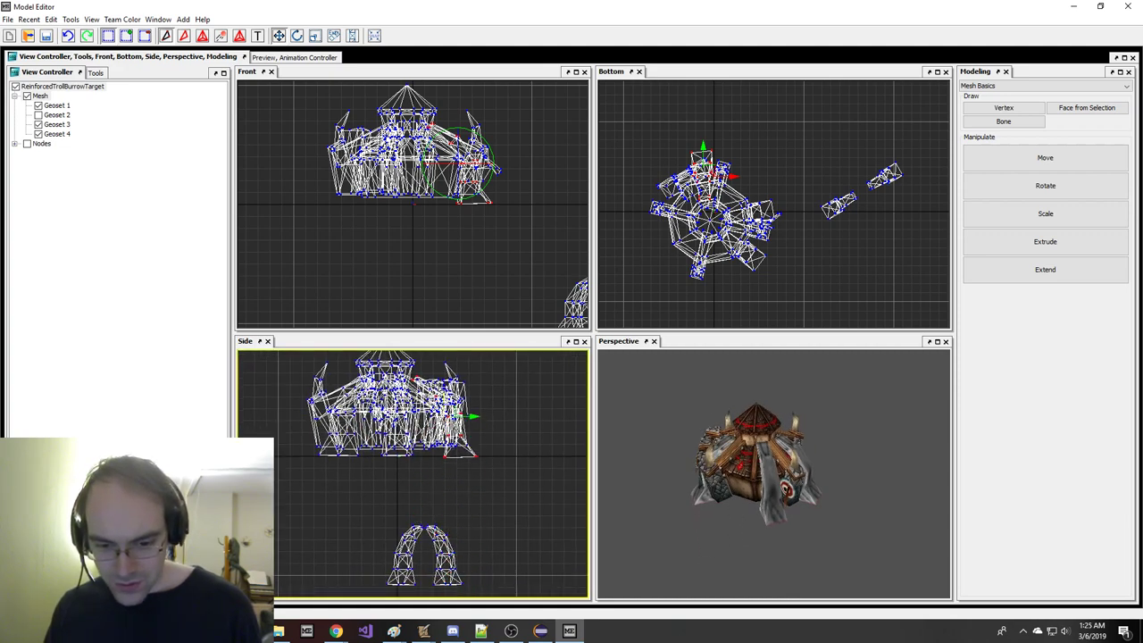
middle_drag(805, 463, 782, 487)
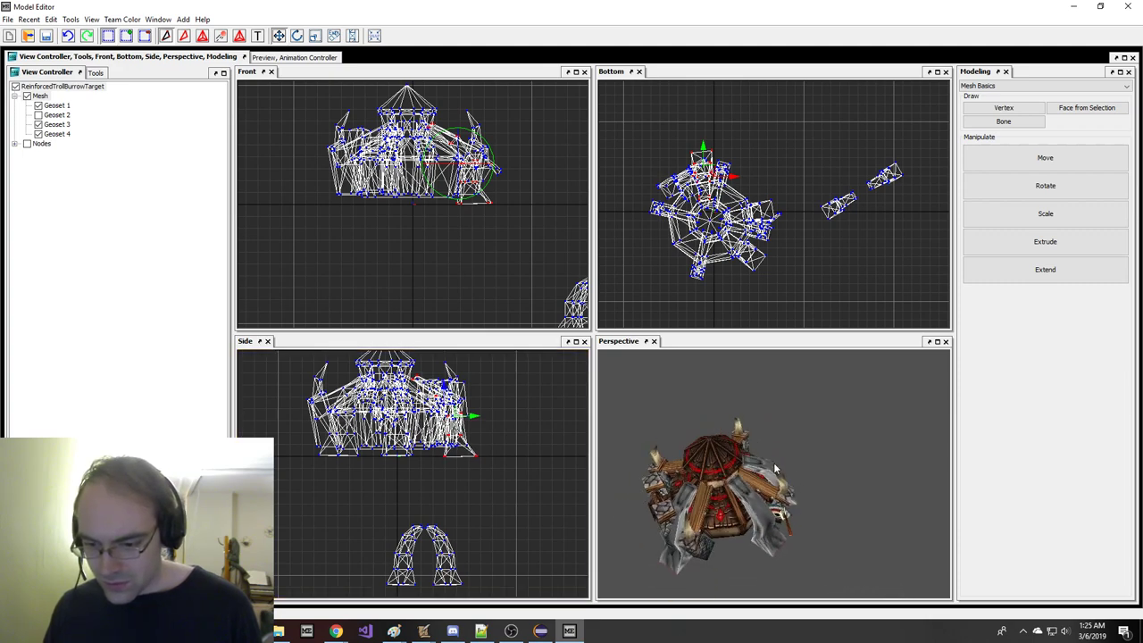
- Rotate the raised defence piece in the Bottom view to point outward and shift it into the gap beside its column
right_drag(758, 179, 788, 175)
key(w)
key(e)
drag(799, 176, 813, 192)
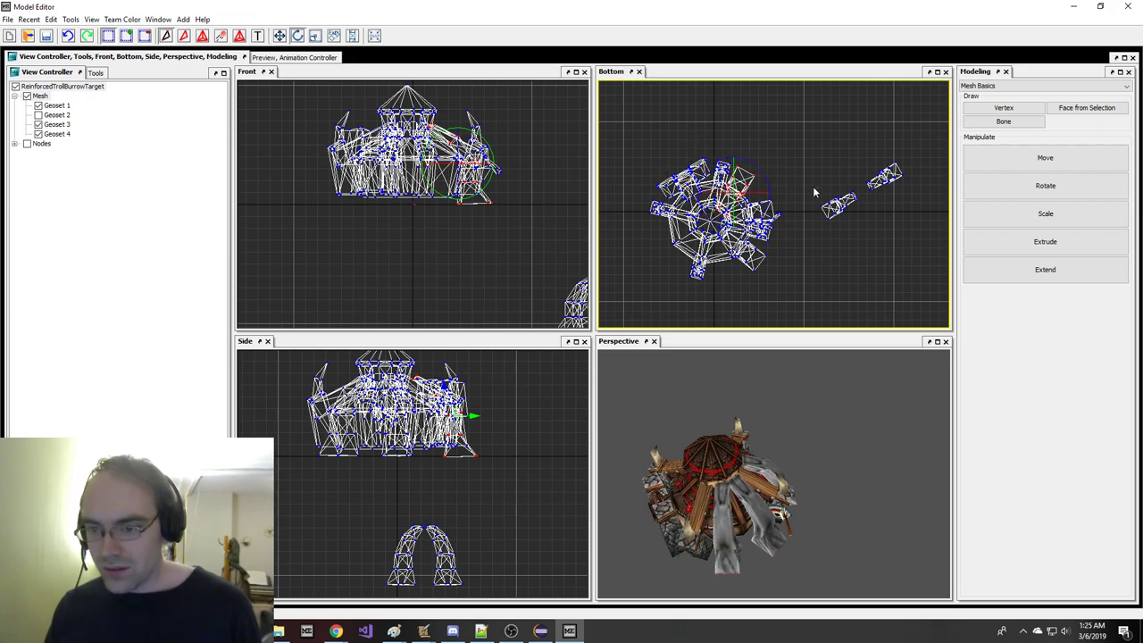
middle_drag(756, 368, 769, 312)
key(w)
right_drag(820, 153, 814, 152)
middle_drag(778, 363, 756, 403)
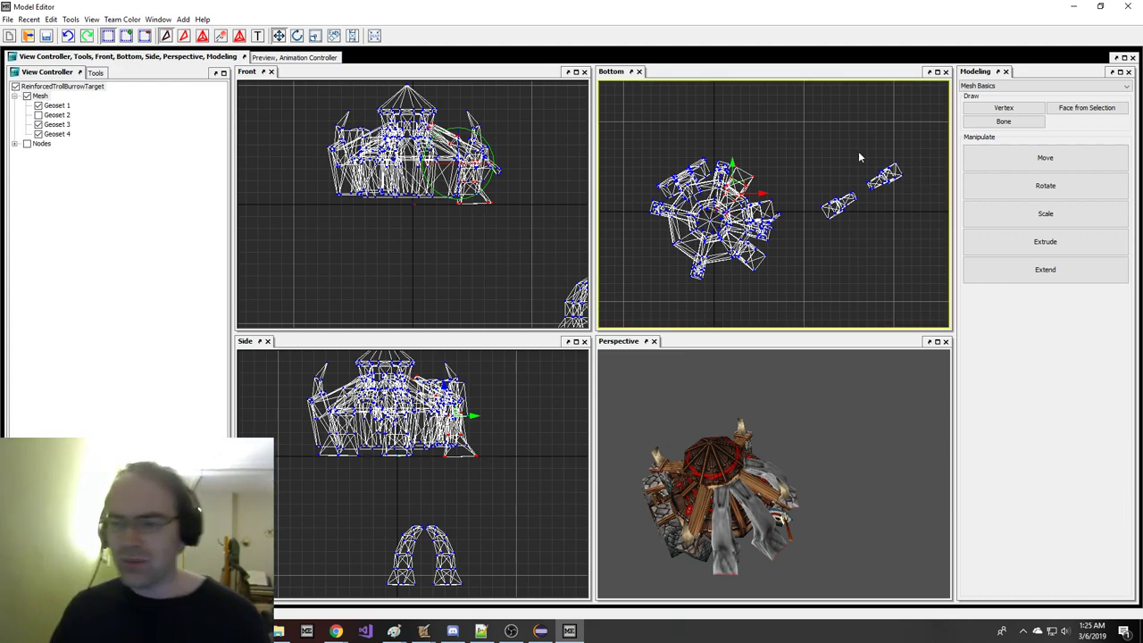
- Move the nearer of the two spare defence pieces to the opposite side of the barracks and scale it up
drag(912, 206, 912, 205)
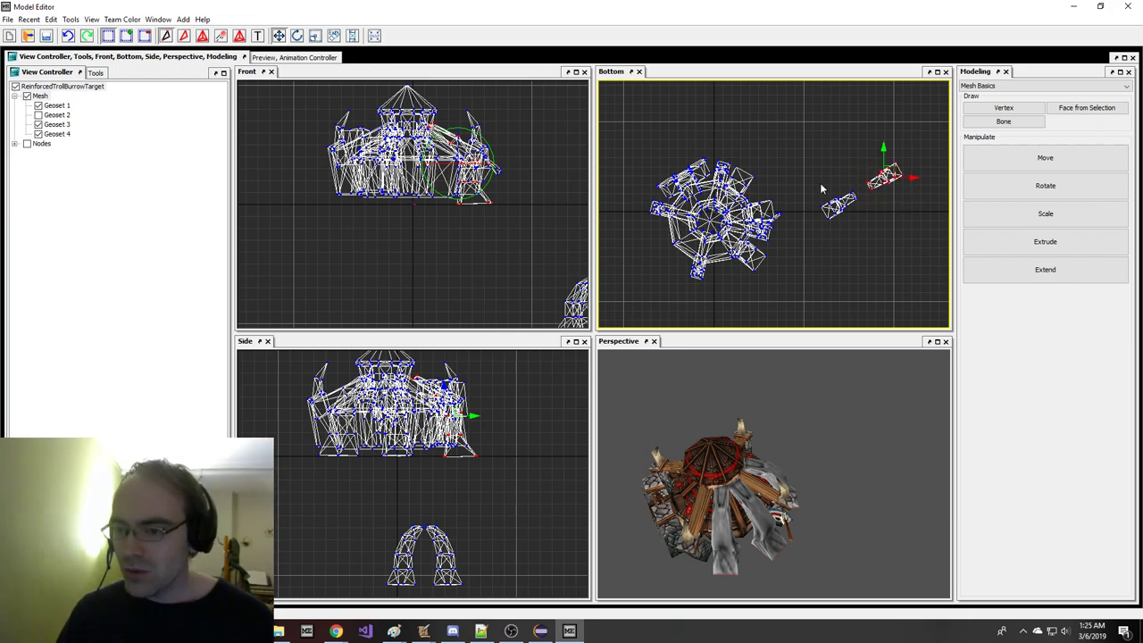
drag(873, 244, 735, 256)
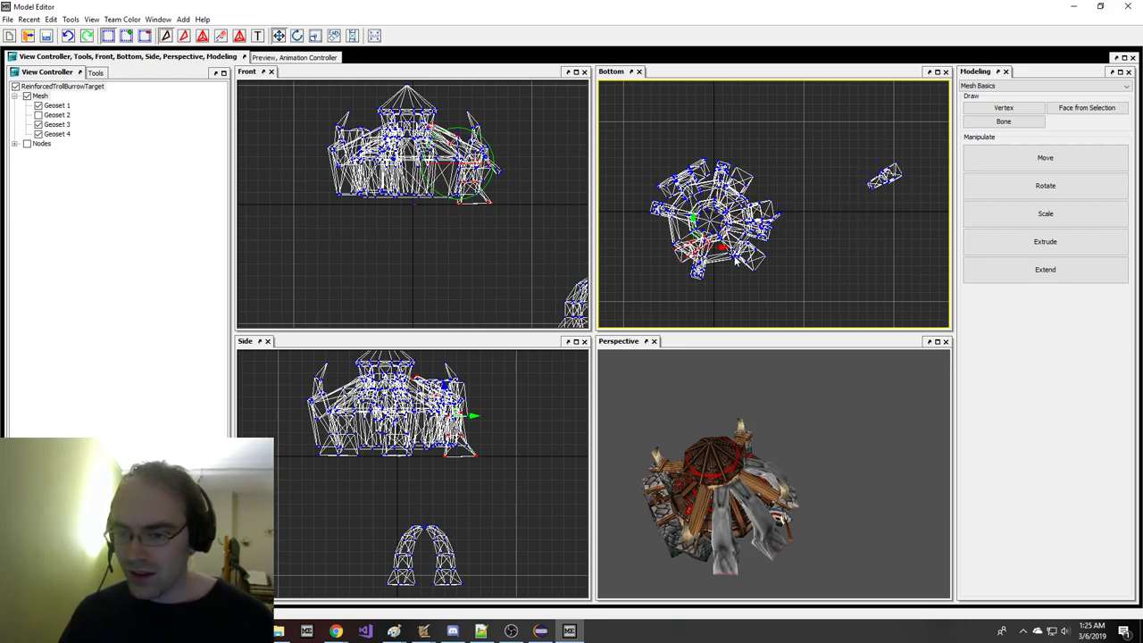
key(e)
key(r)
right_drag(441, 506, 468, 511)
right_drag(786, 260, 789, 260)
- Raise this defence piece to the building's height in the Side view and inspect its fit
key(w)
right_drag(483, 517, 487, 385)
drag(695, 426, 738, 492)
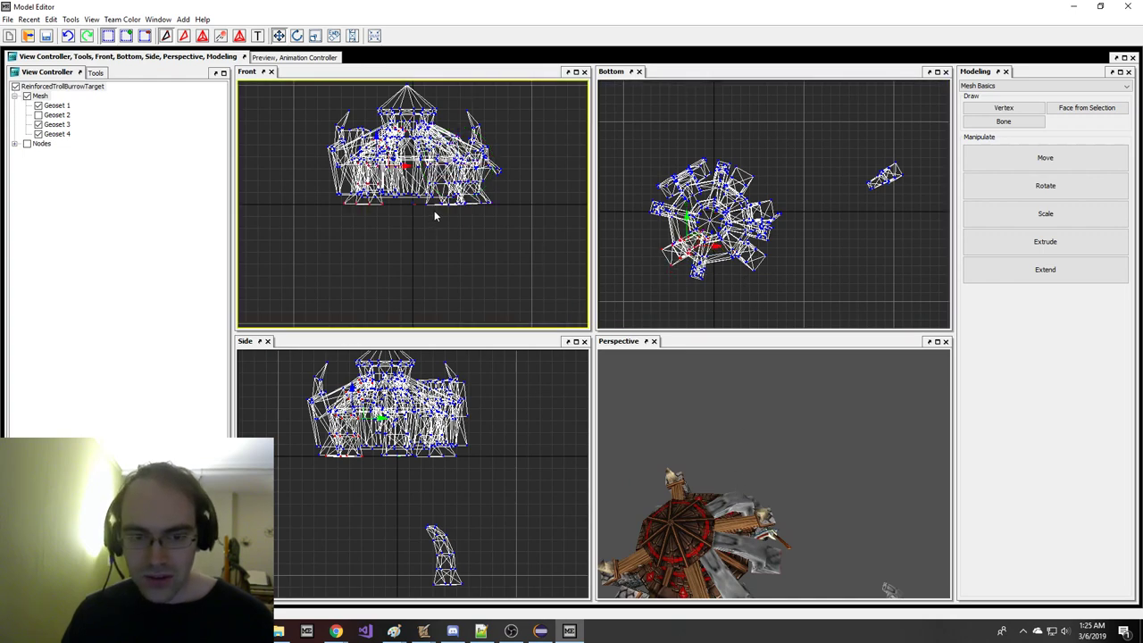
middle_drag(661, 535, 562, 475)
- Rotate the defence piece in the Bottom view so it points outward beside its barracks column
key(e)
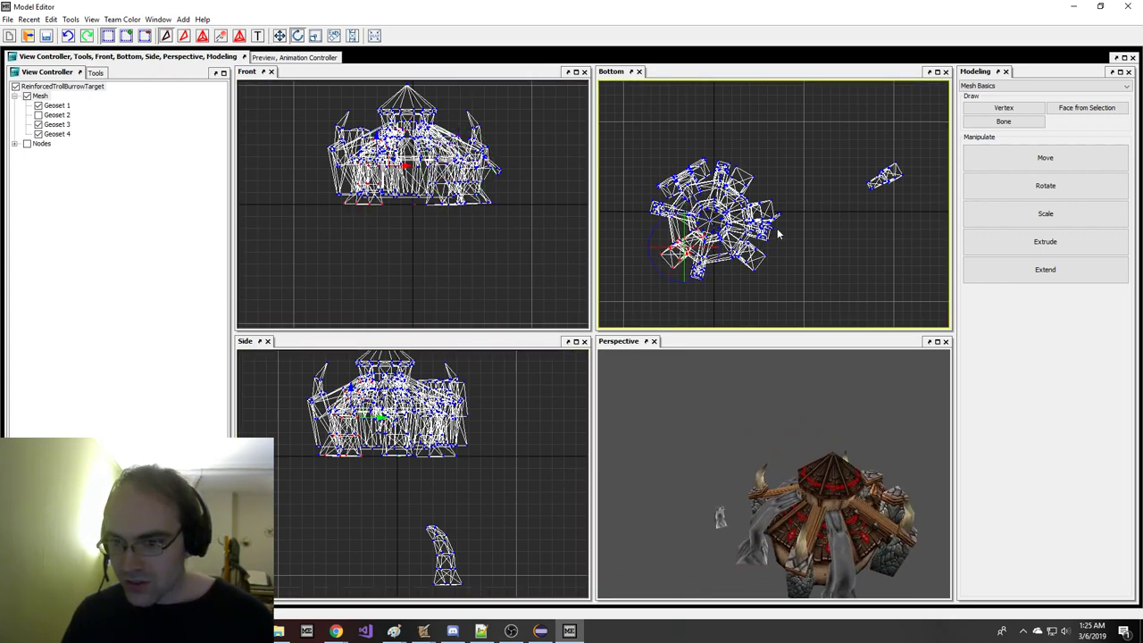
right_drag(795, 221, 823, 218)
key(e)
middle_drag(754, 590, 838, 604)
right_drag(784, 261, 810, 251)
middle_drag(802, 481, 733, 473)
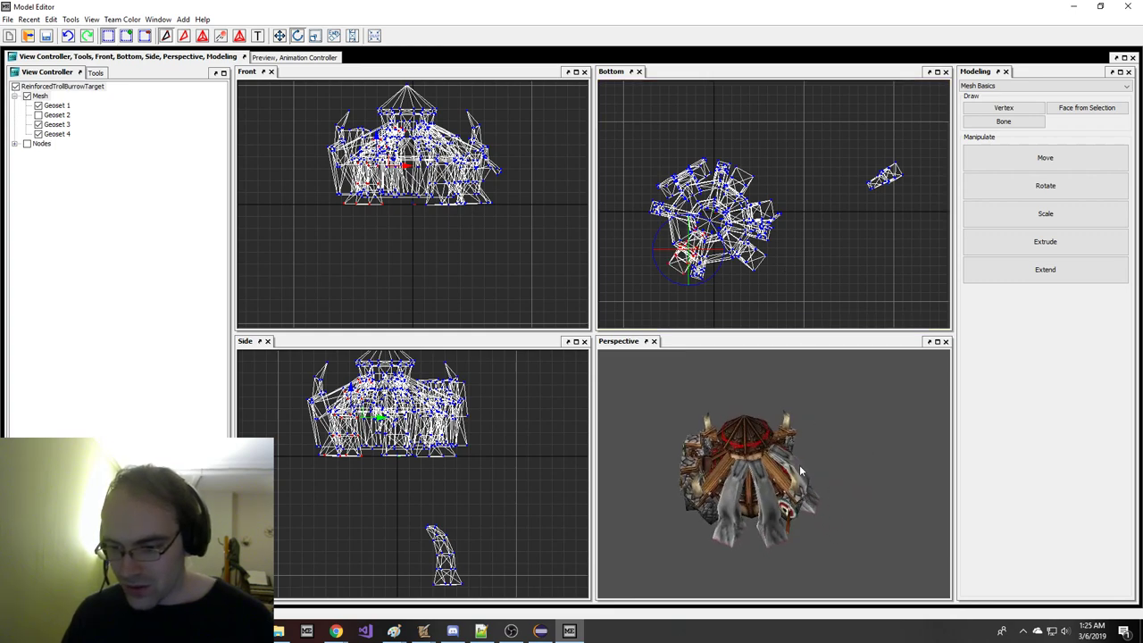
- Nudge the defence piece into place, duplicate it, and position the rotated copy on the other side of that column
key(w)
right_drag(771, 215, 801, 225)
drag(826, 389, 787, 397)
middle_drag(787, 401, 760, 393)
drag(788, 283, 809, 265)
middle_drag(785, 375, 878, 378)
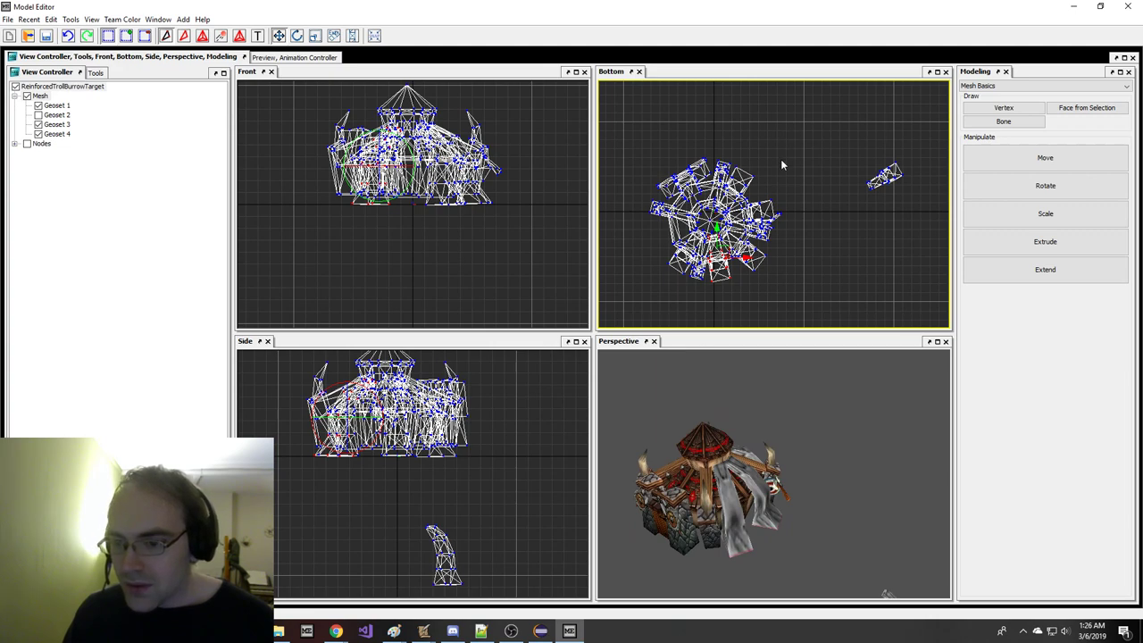
- Move the last spare defence piece to the far side of the barracks, scale it up and fit it beside the remaining column
click(869, 143)
drag(921, 228, 921, 227)
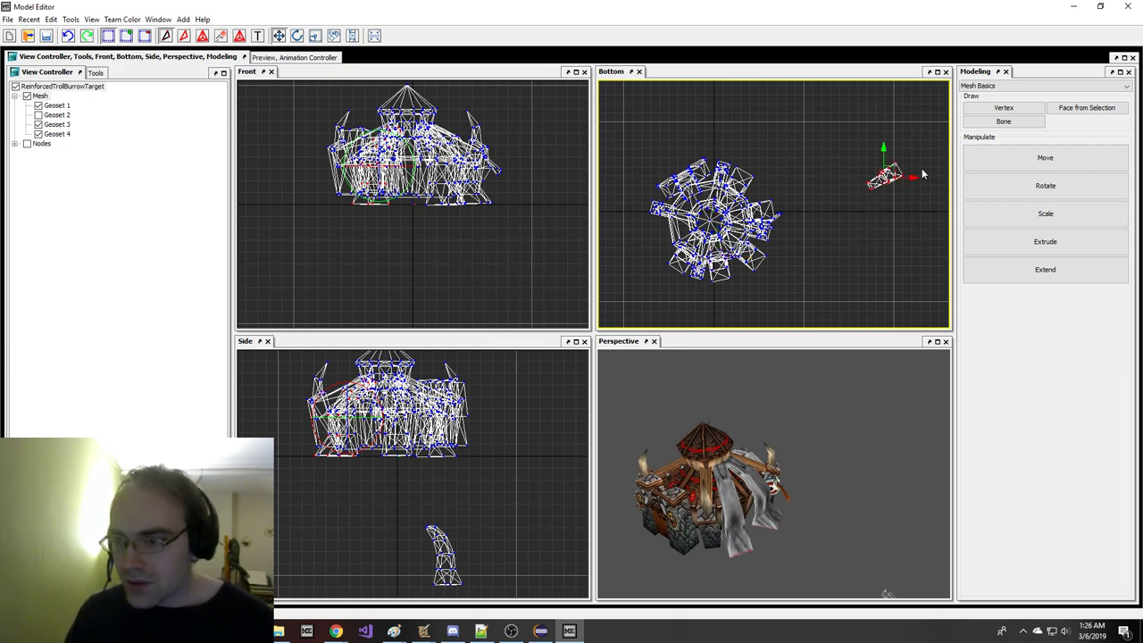
right_drag(922, 170, 339, 20)
key(e)
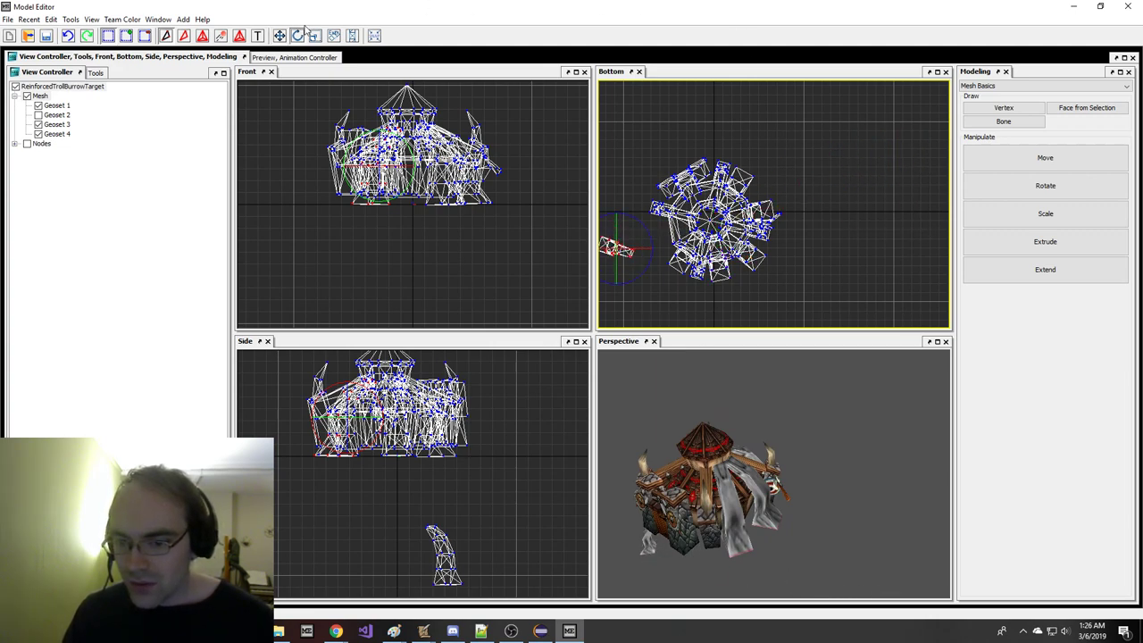
key(r)
right_drag(629, 240, 641, 232)
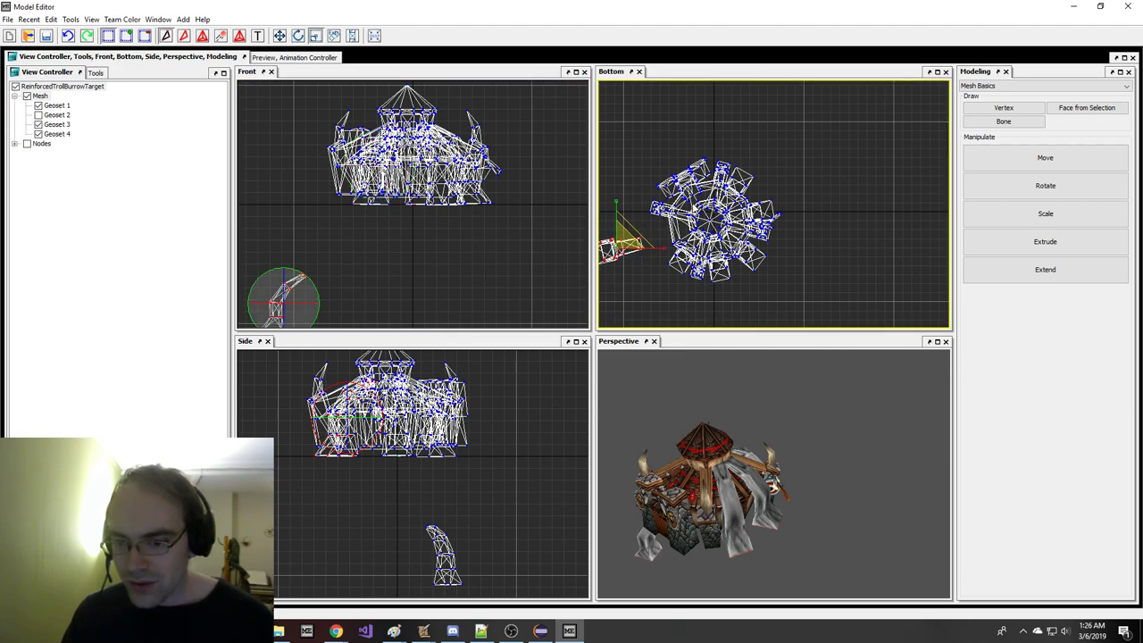
middle_drag(641, 233, 677, 225)
key(w)
right_drag(663, 230, 720, 213)
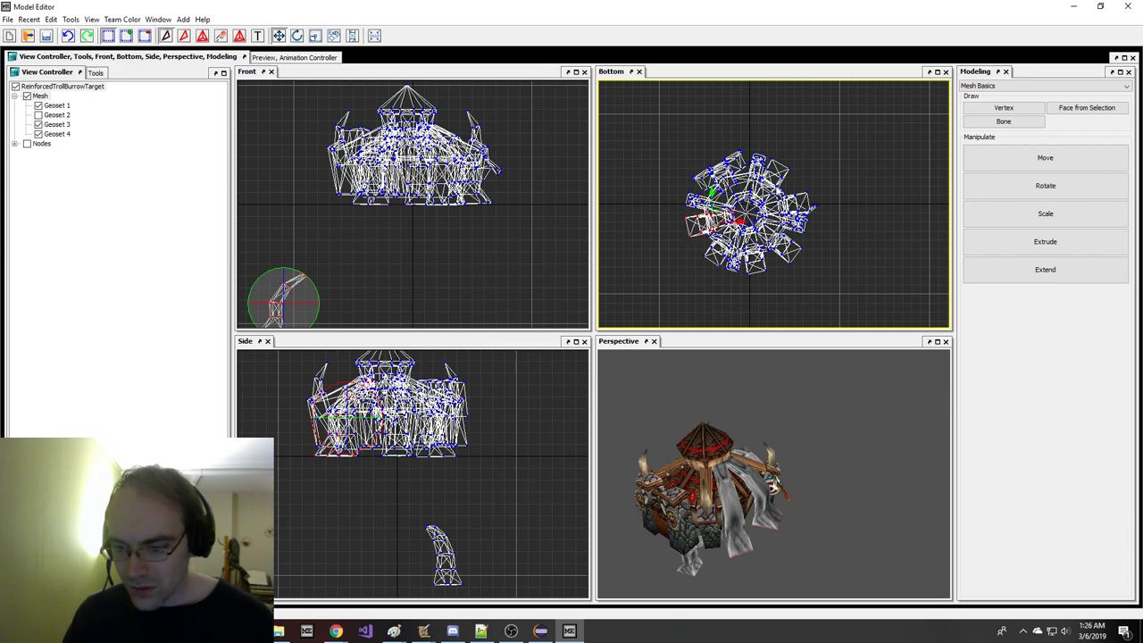
- Raise the last defence piece to the building's height in the Side view
right_drag(483, 446, 444, 461)
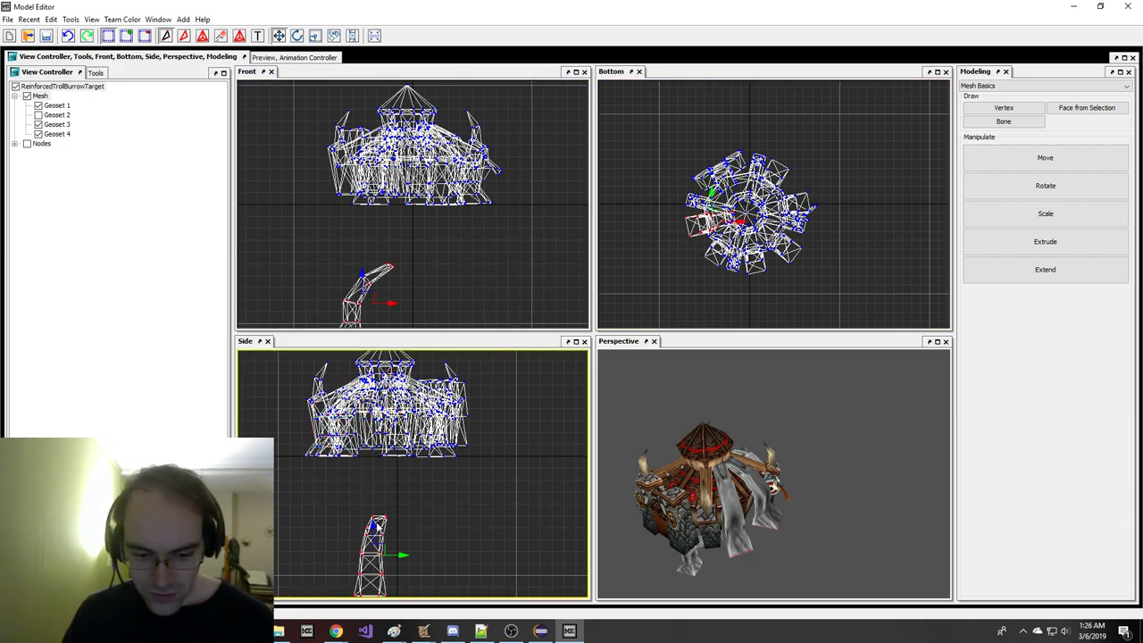
right_click(368, 533)
click(344, 509)
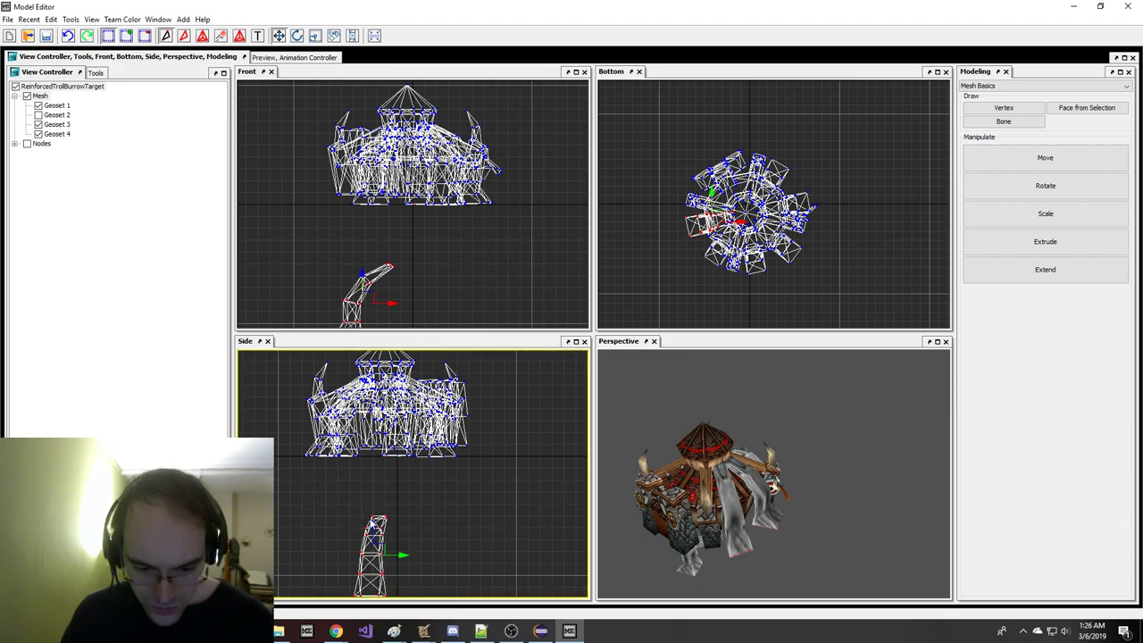
drag(373, 525, 373, 385)
middle_drag(657, 444, 722, 415)
- Fine-tune the last defence piece's placement beside its column in the Bottom view and inspect the finished arrangement
key(e)
key(r)
right_drag(797, 243, 789, 239)
middle_drag(824, 395, 786, 398)
key(w)
right_drag(771, 244, 769, 243)
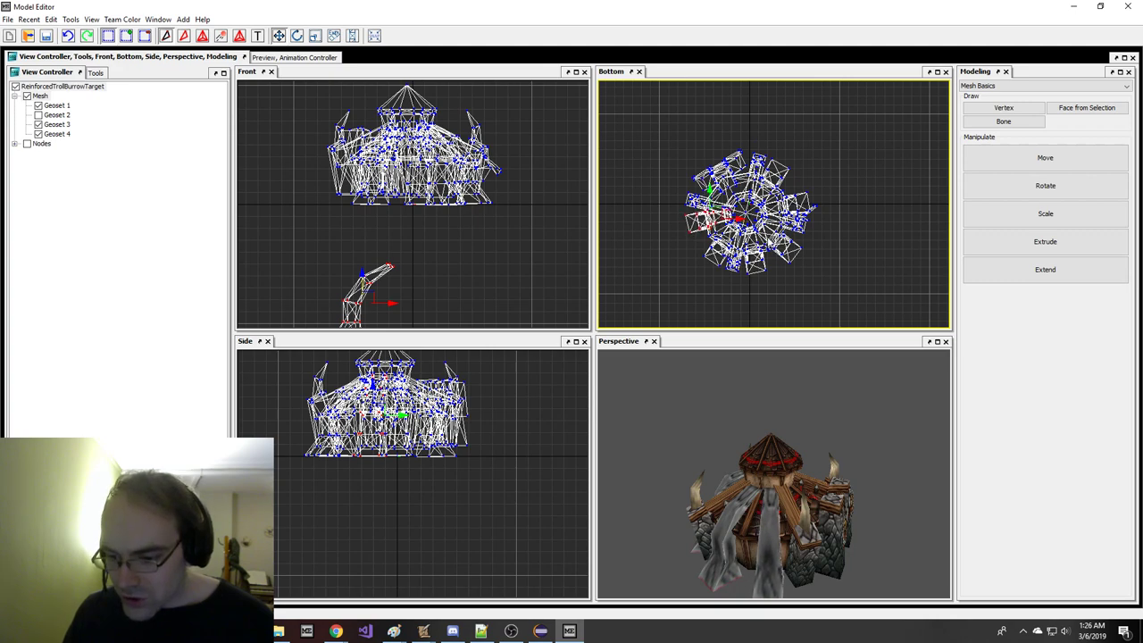
middle_drag(783, 431, 717, 431)
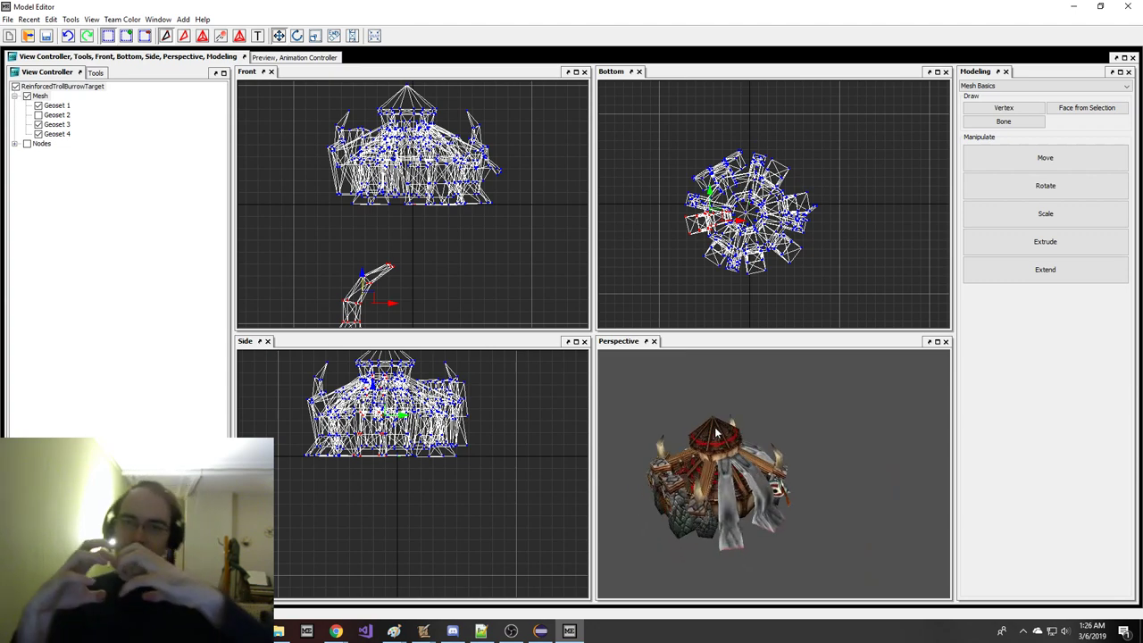
middle_drag(716, 432, 751, 475)
key(ctrl+z)
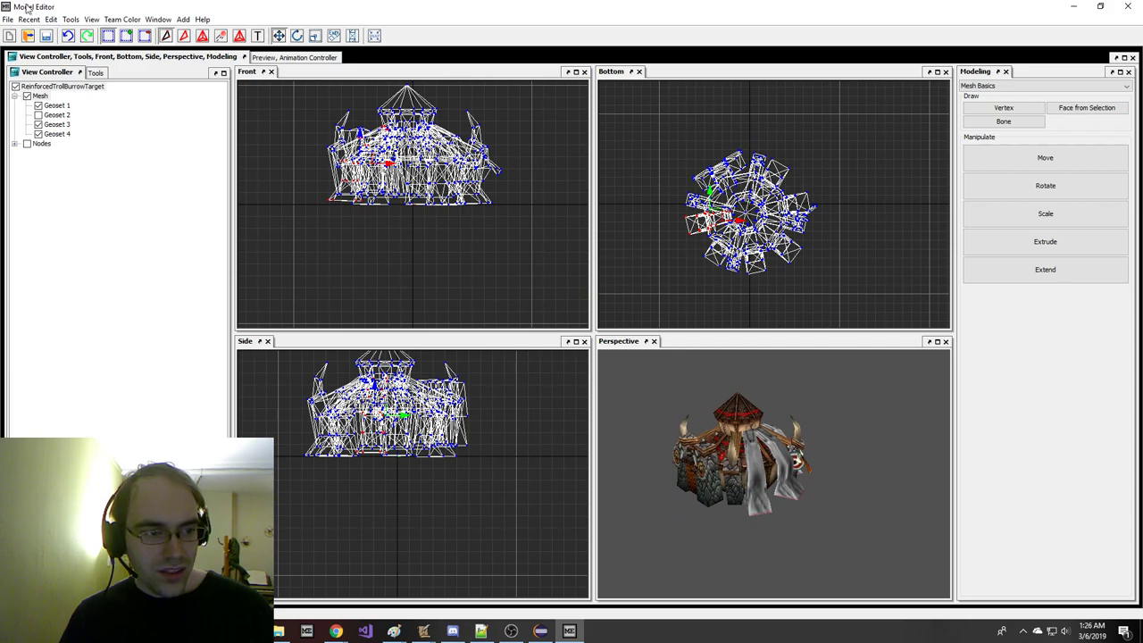
- Hide Geosets 1, 3 and 4 and show only Geoset 2
click(38, 106)
click(38, 116)
click(39, 125)
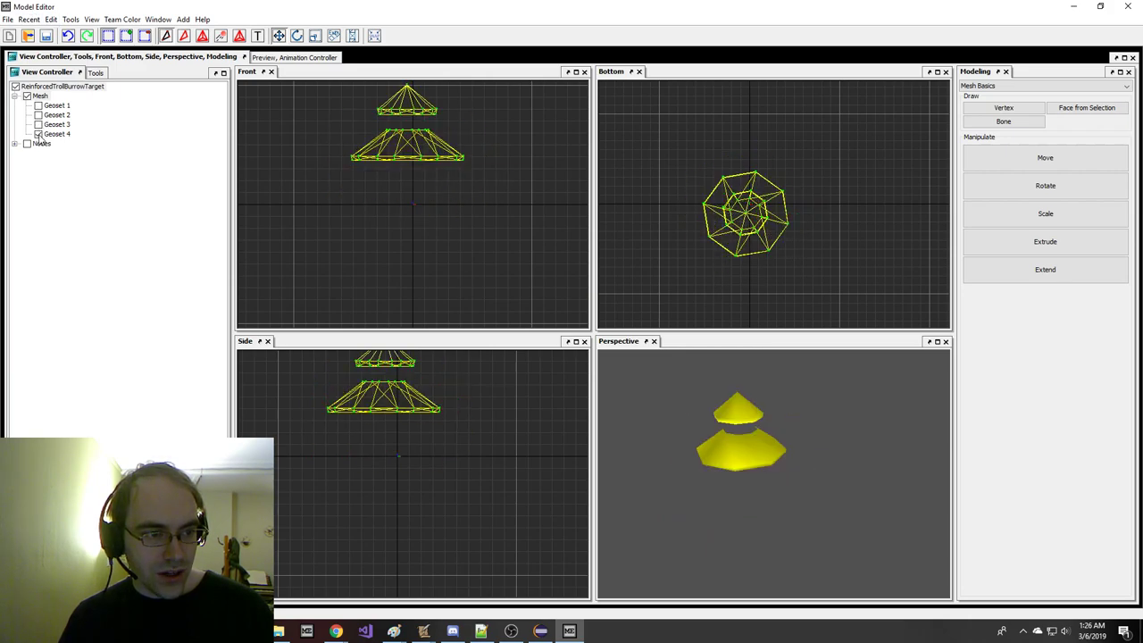
click(38, 134)
click(40, 108)
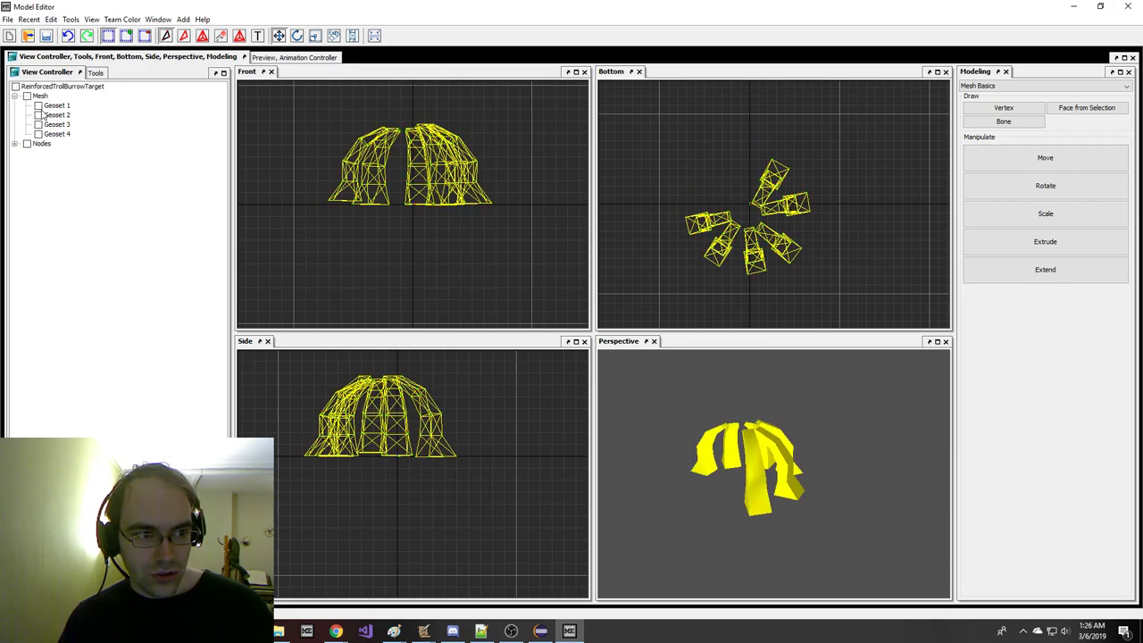
click(38, 115)
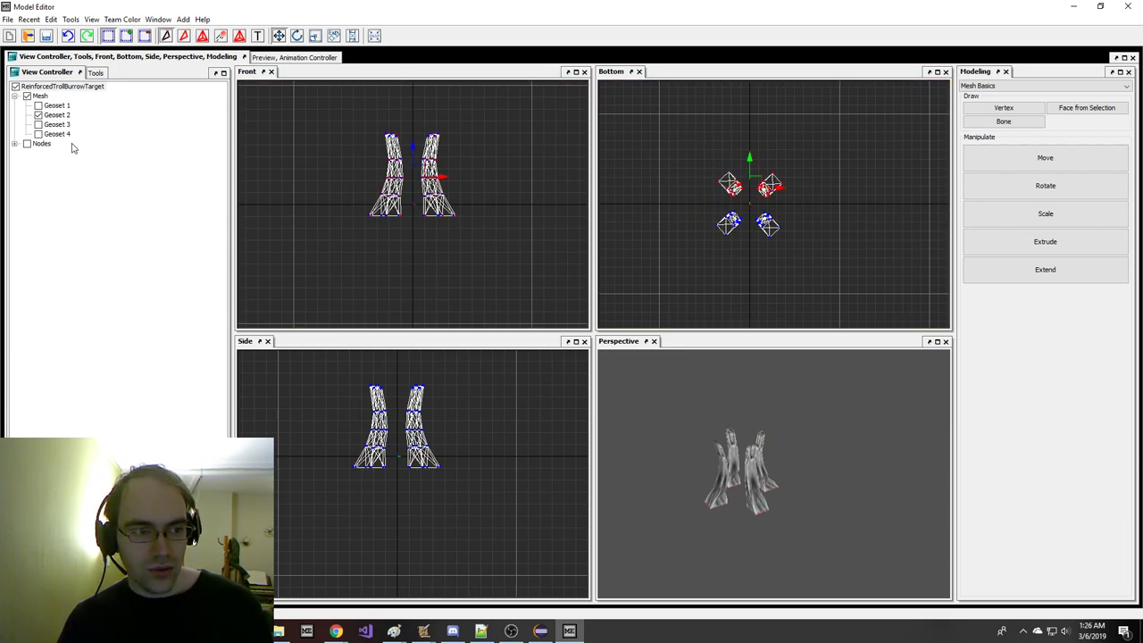
- Save the model as ReinforcedDefensesForBarracks in the Models folder in .mdx format
click(8, 19)
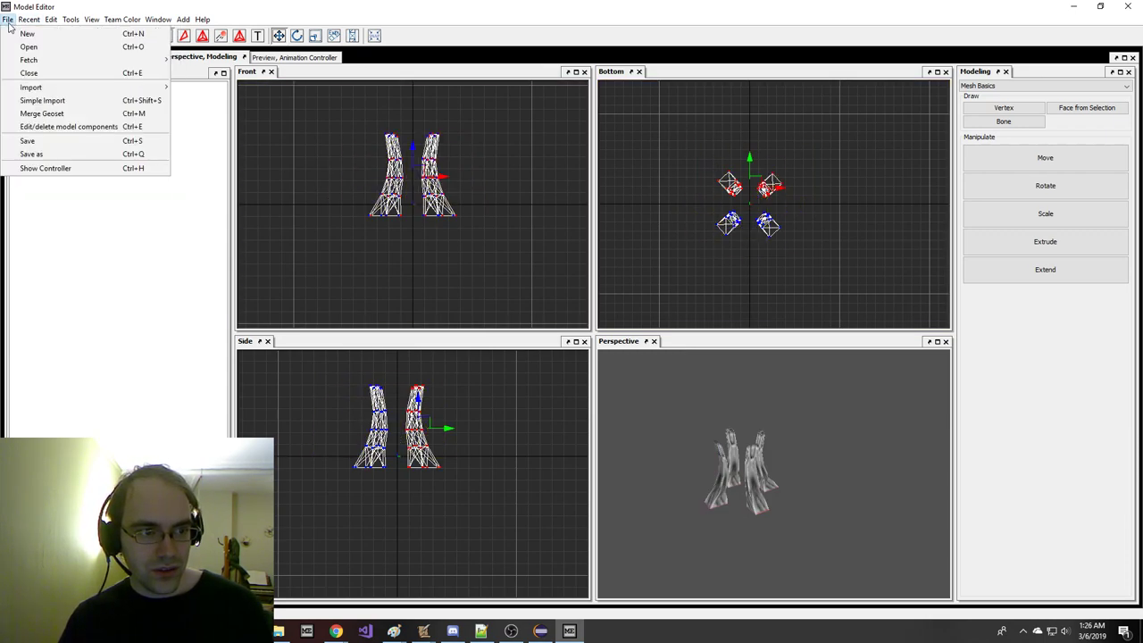
click(27, 153)
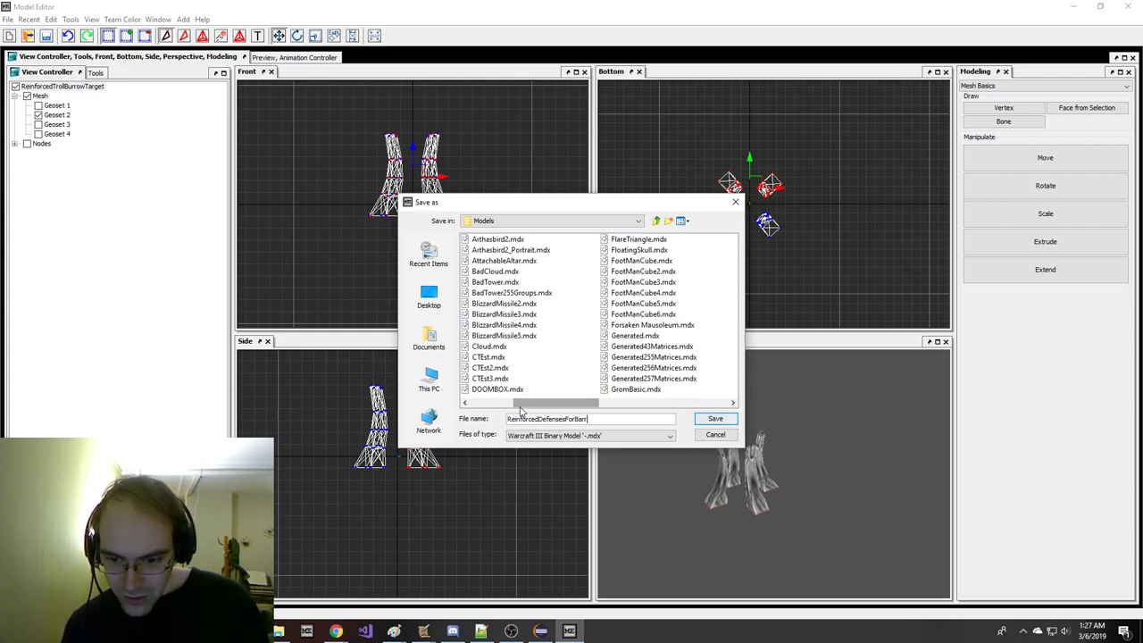
key(Return)
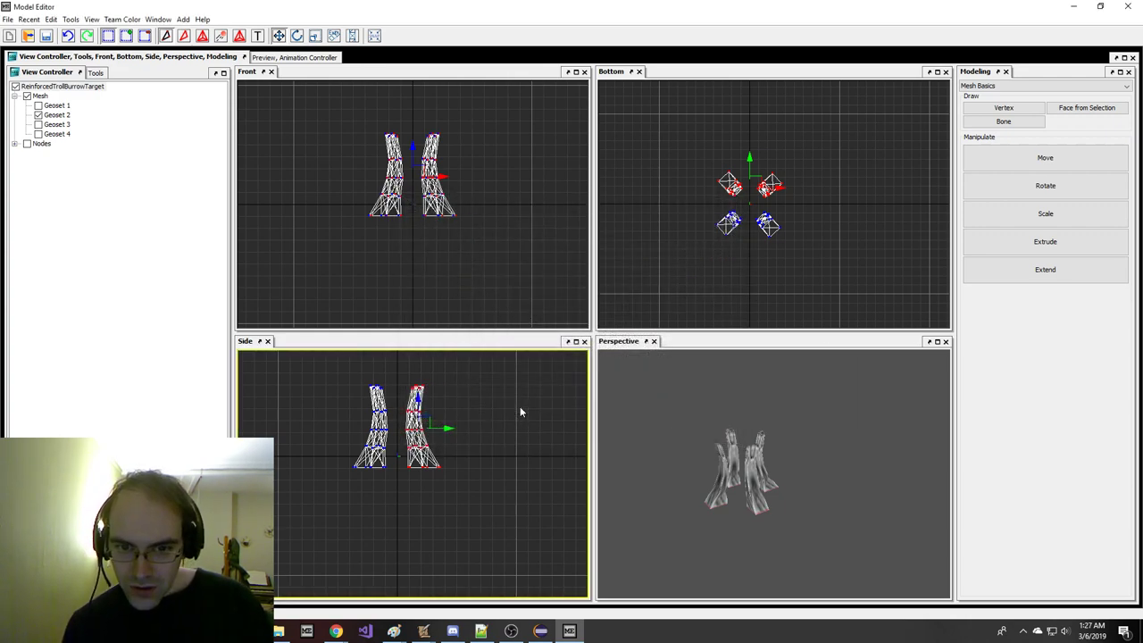
- Try to merge Geoset 1 of ReinforcedDefensesForBarracks.mdx into Geoset 2 of the open model
click(8, 19)
click(68, 115)
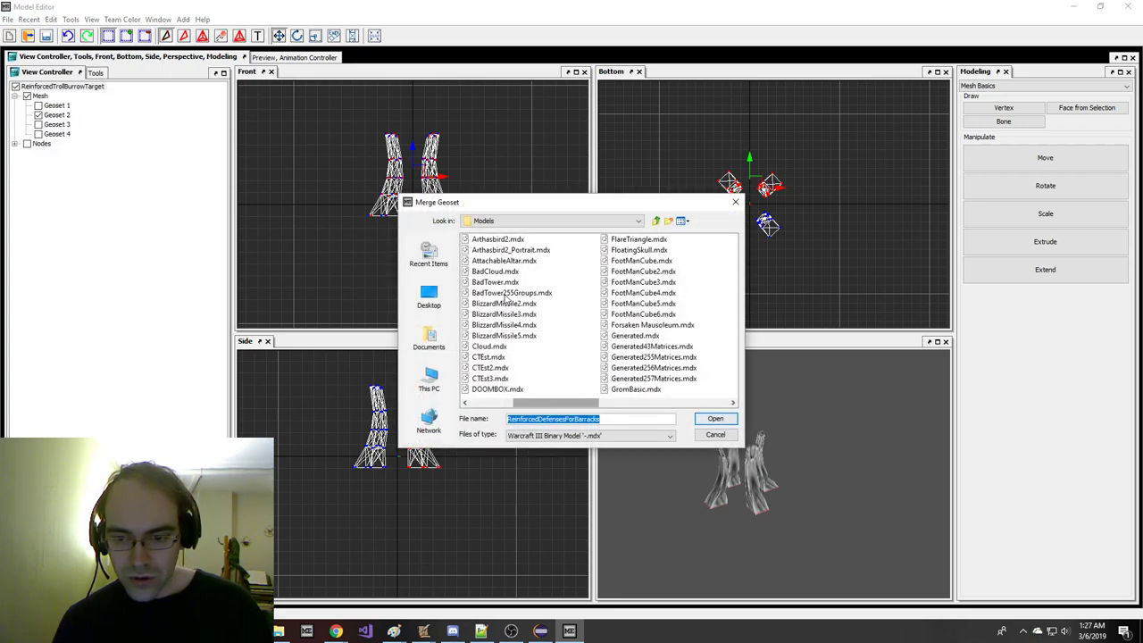
double_click(576, 304)
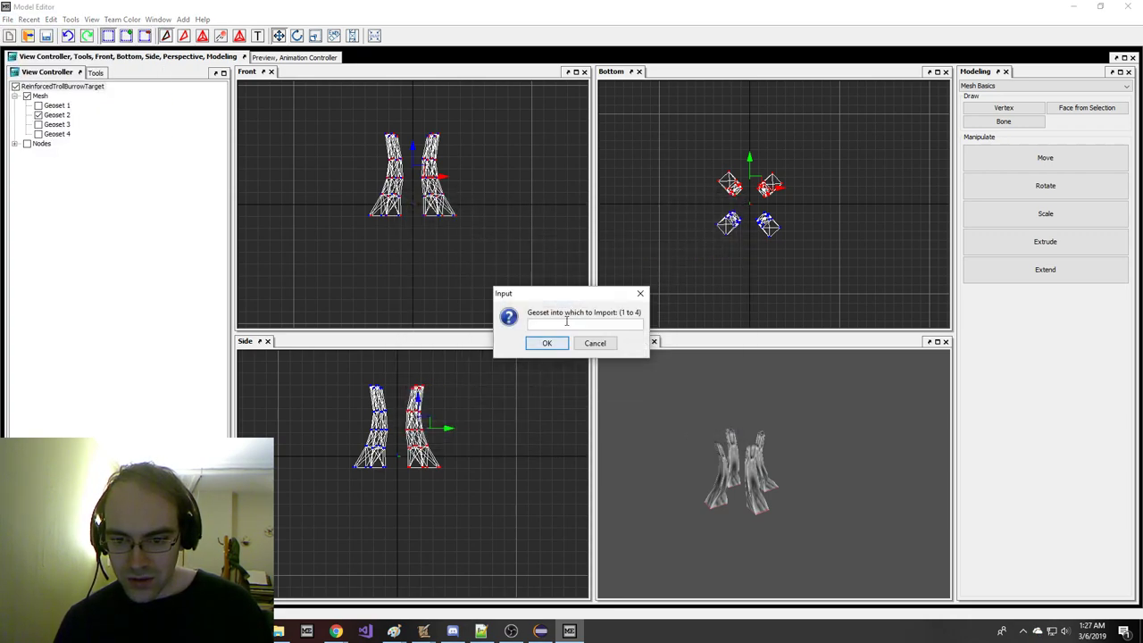
text(2)
click(548, 346)
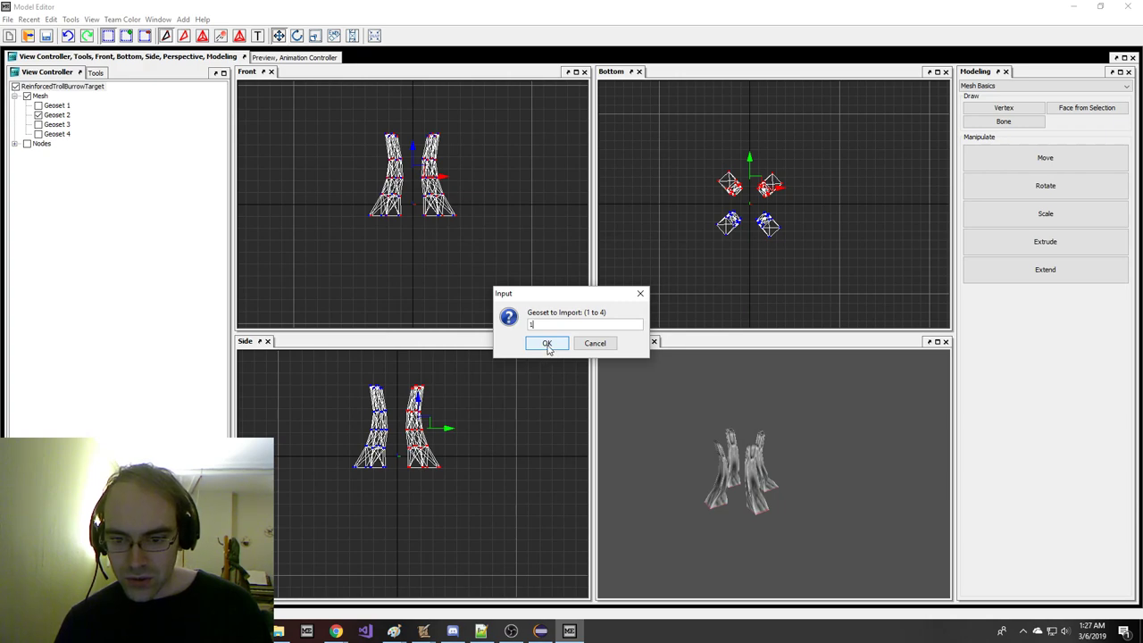
text(1)
click(560, 344)
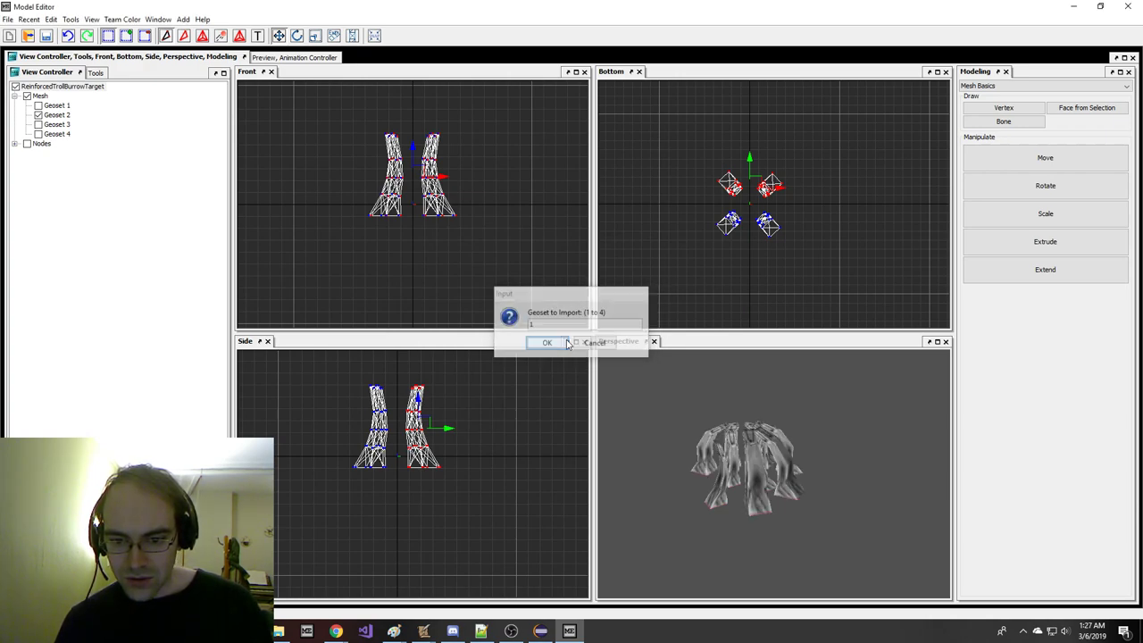
- Close the current model and reopen ReinforcedDefensesForBarracks.mdx
click(7, 19)
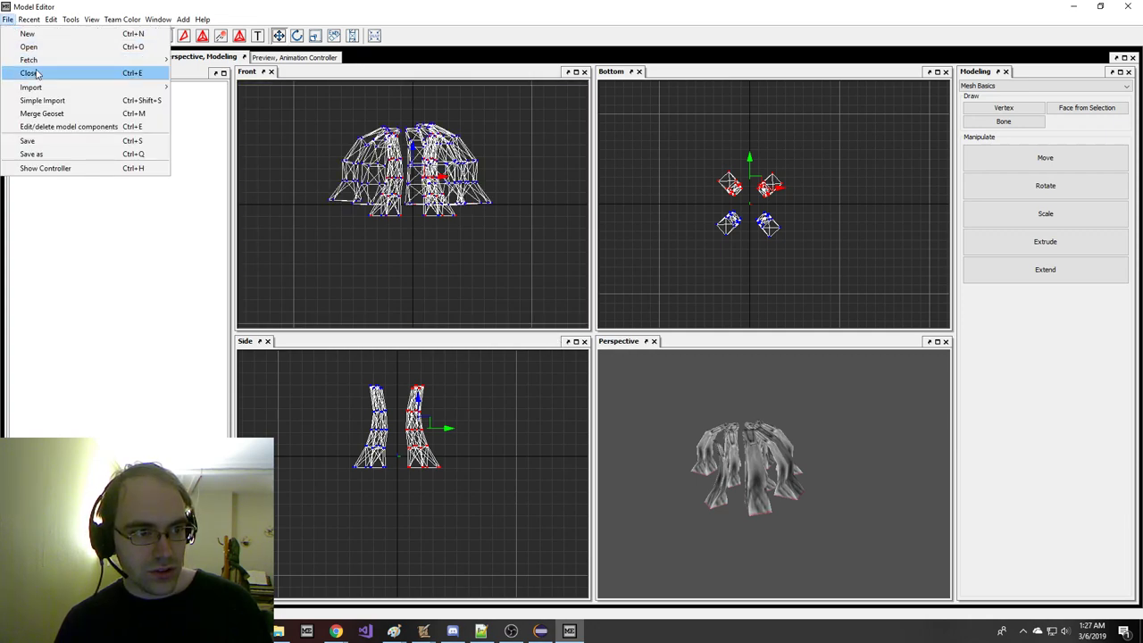
click(37, 74)
click(569, 340)
key(ctrl+o)
double_click(522, 304)
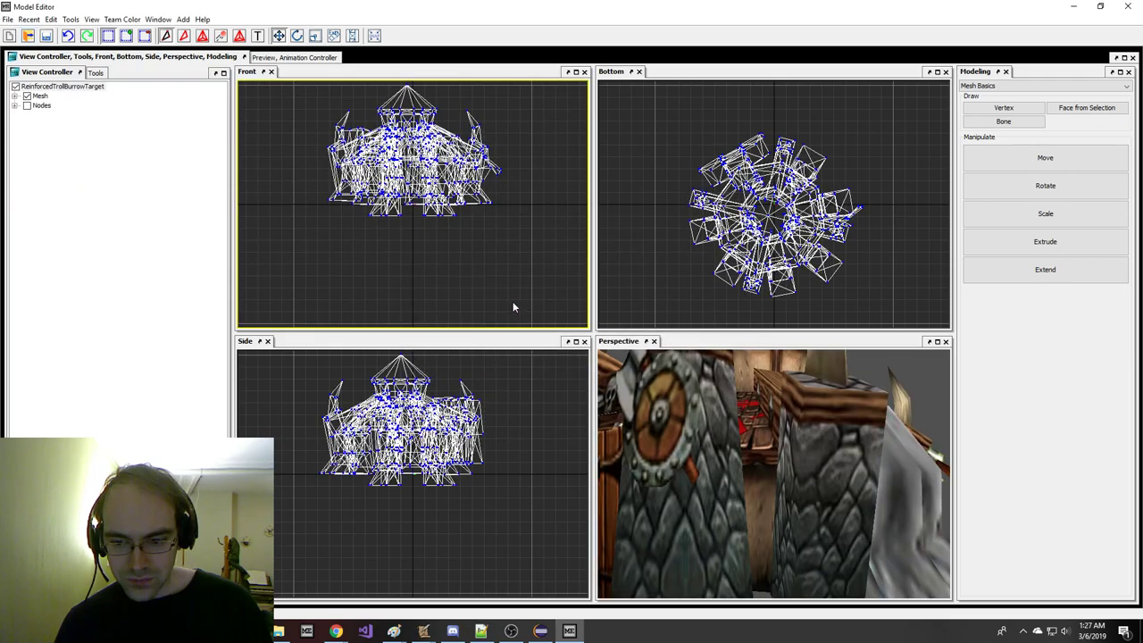
scroll(791, 438, down, 8)
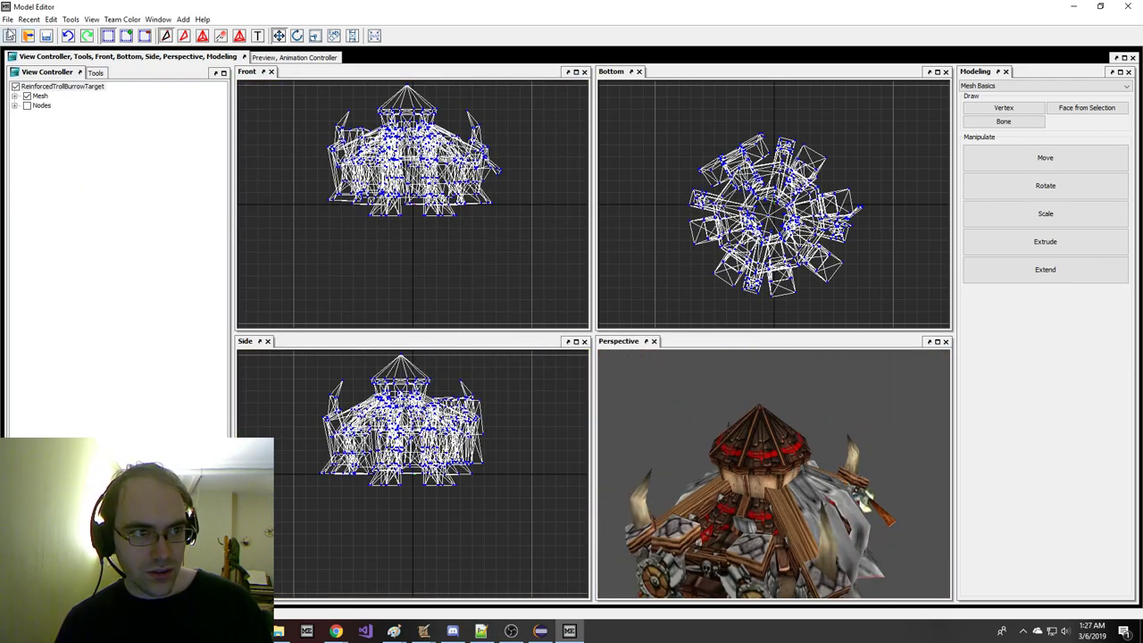
- Merge Geoset 2 of ReinforcedDefensesForBarracks.mdx into Geoset 1 of the open model
click(7, 19)
click(36, 115)
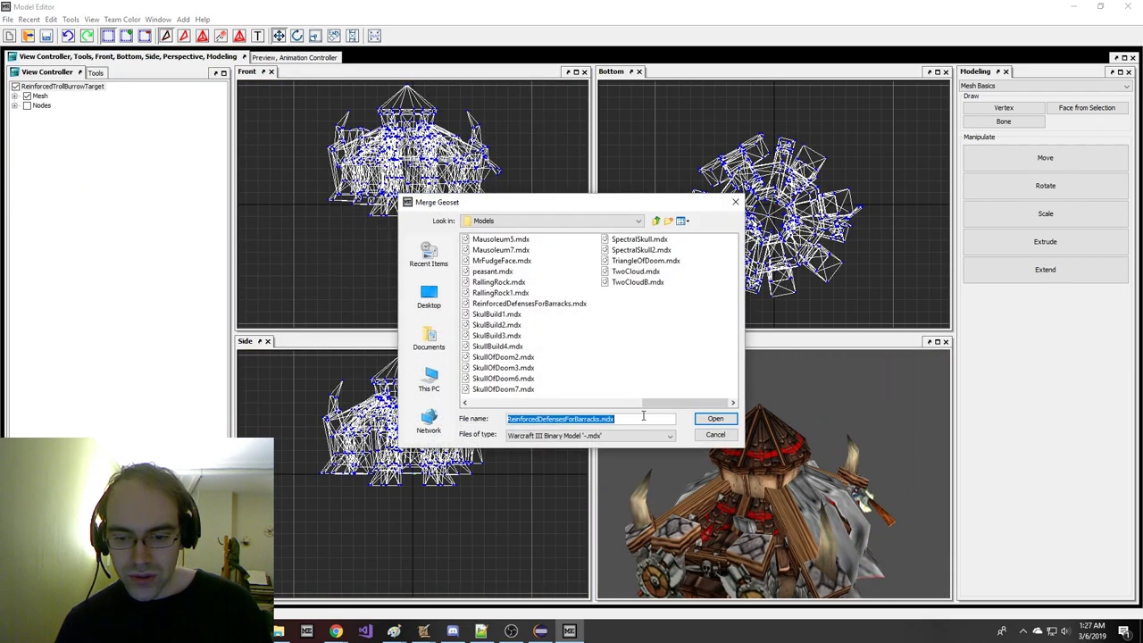
click(700, 418)
text(1)
key(Return)
text(2)
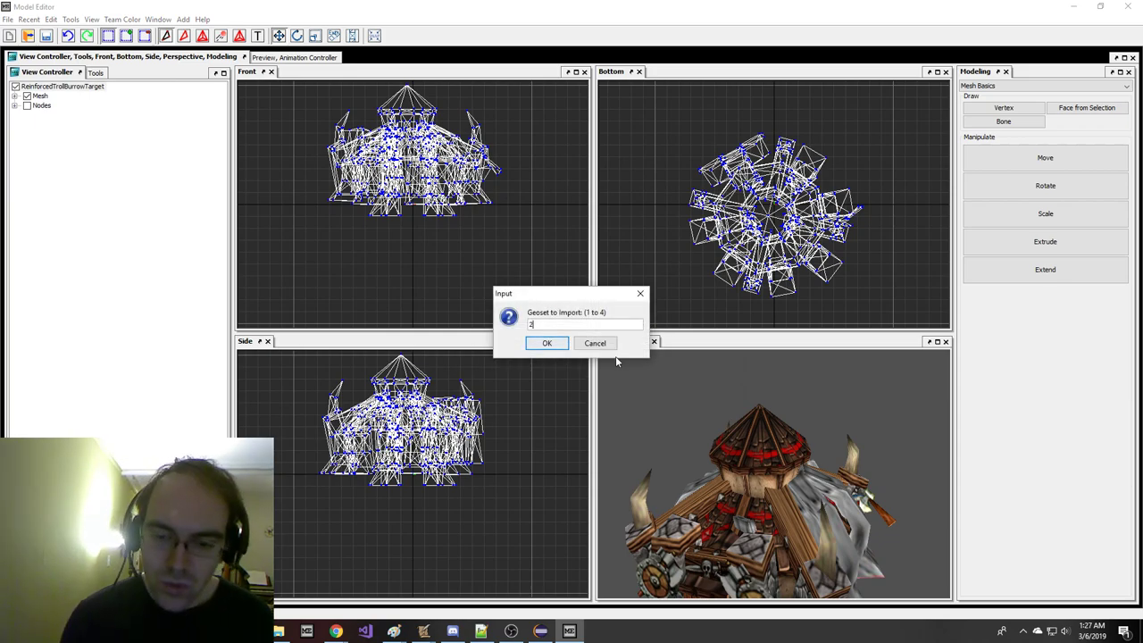
key(Return)
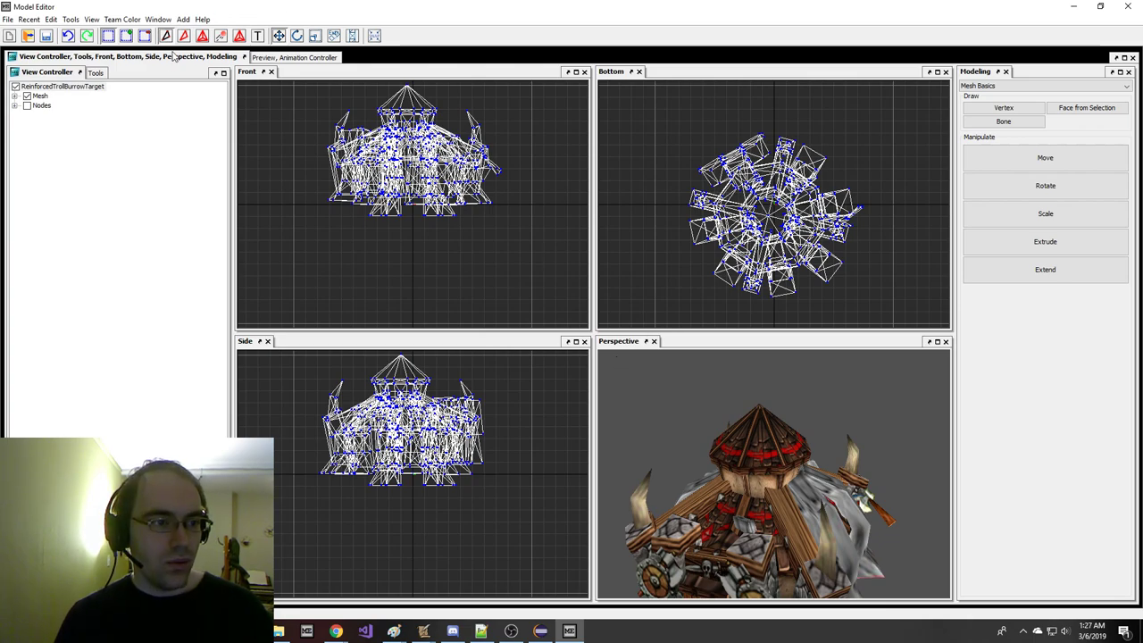
- Show only Geoset 1 in the mesh list and inspect the merged defence pieces
click(15, 95)
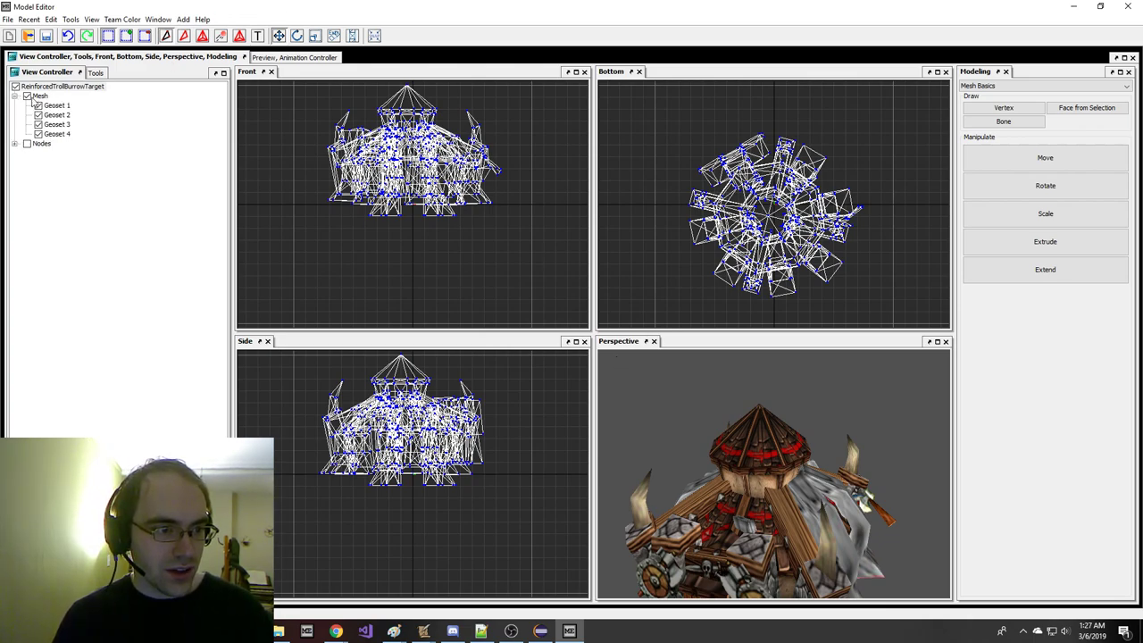
click(27, 96)
click(37, 105)
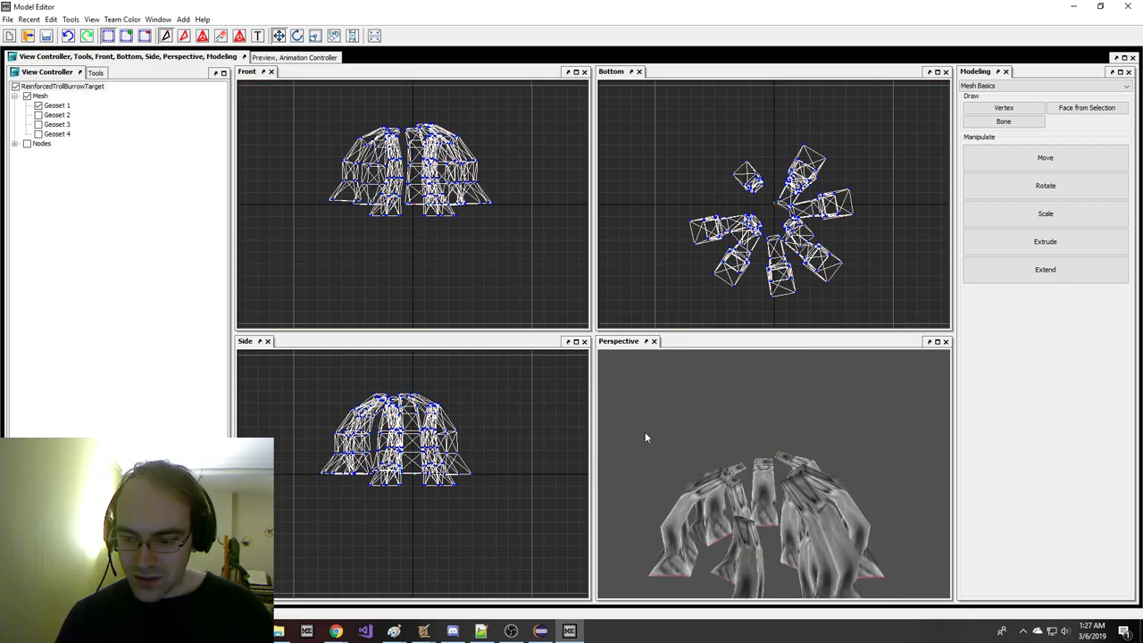
middle_drag(667, 429, 670, 401)
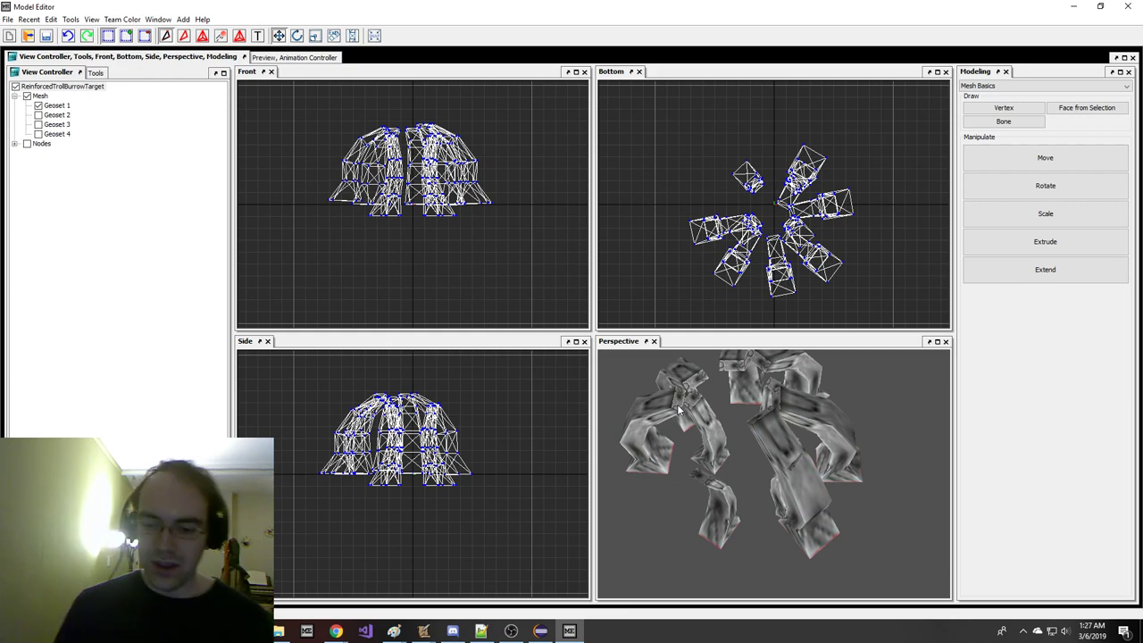
scroll(722, 191, up, 4)
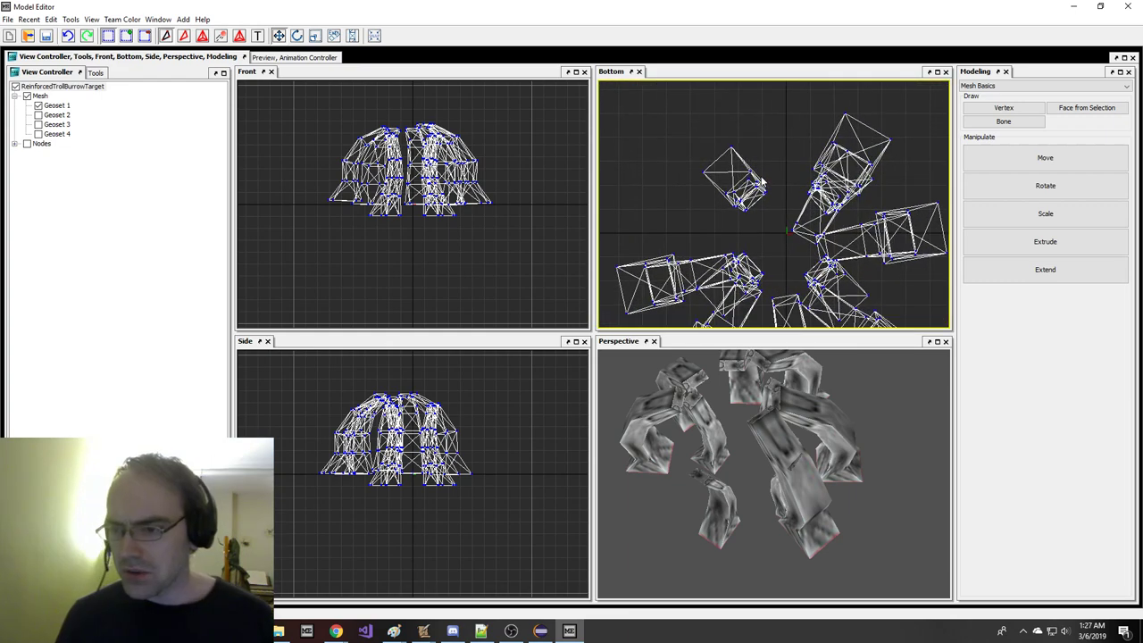
drag(727, 441, 729, 425)
scroll(711, 436, down, 2)
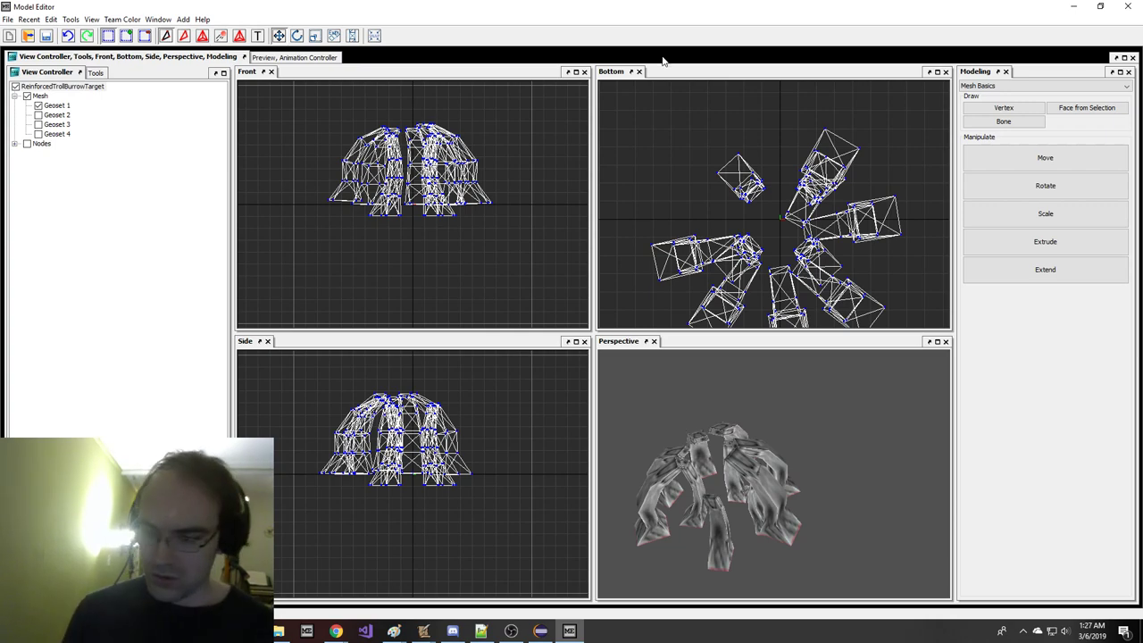
drag(350, 228, 504, 218)
right_drag(503, 218, 502, 276)
drag(650, 404, 639, 406)
key(ctrl+z)
key(ctrl+a)
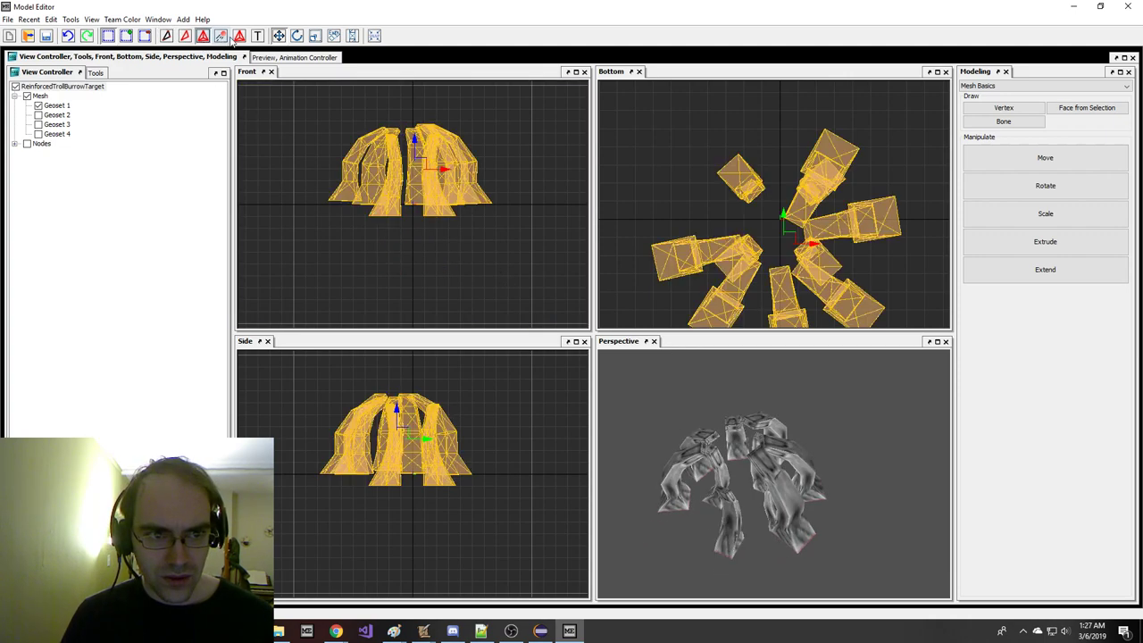
- Select the four upright defence pieces as whole clusters and move them clear of the curved supports
click(354, 255)
drag(487, 219, 523, 286)
scroll(839, 245, down, 3)
right_drag(860, 239, 755, 167)
right_drag(388, 502, 363, 469)
drag(364, 475, 444, 381)
mouse_move(615, 422)
middle_down()
mouse_move(624, 468)
mouse_move(611, 414)
middle_up()
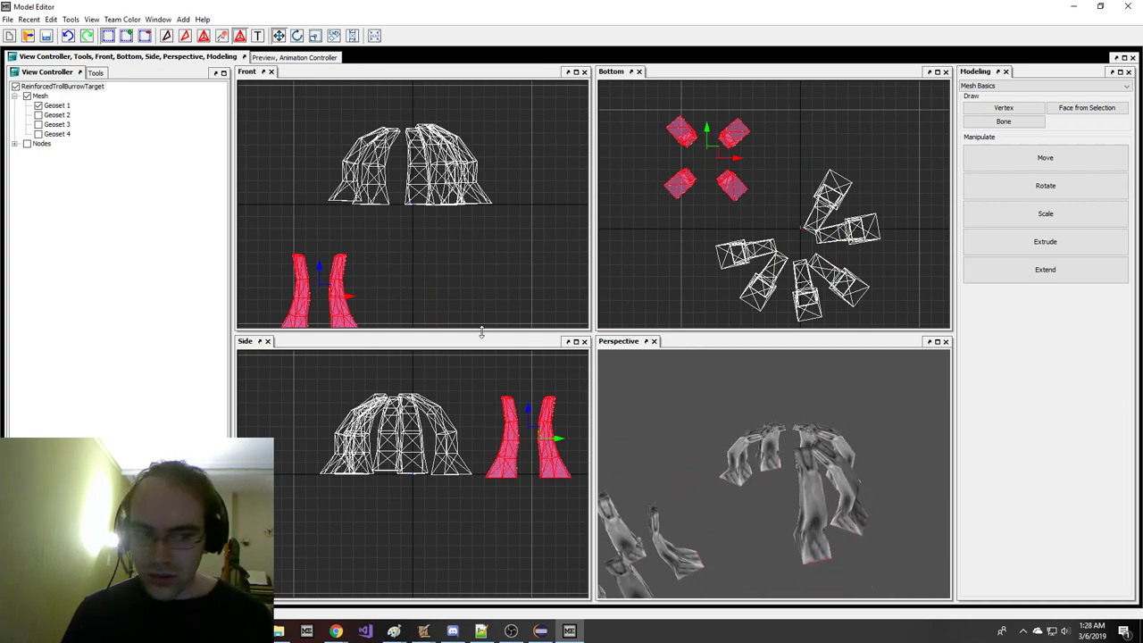
- Rotate one detached defence piece in the Bottom view and move it away from the other three
middle_drag(780, 117, 759, 133)
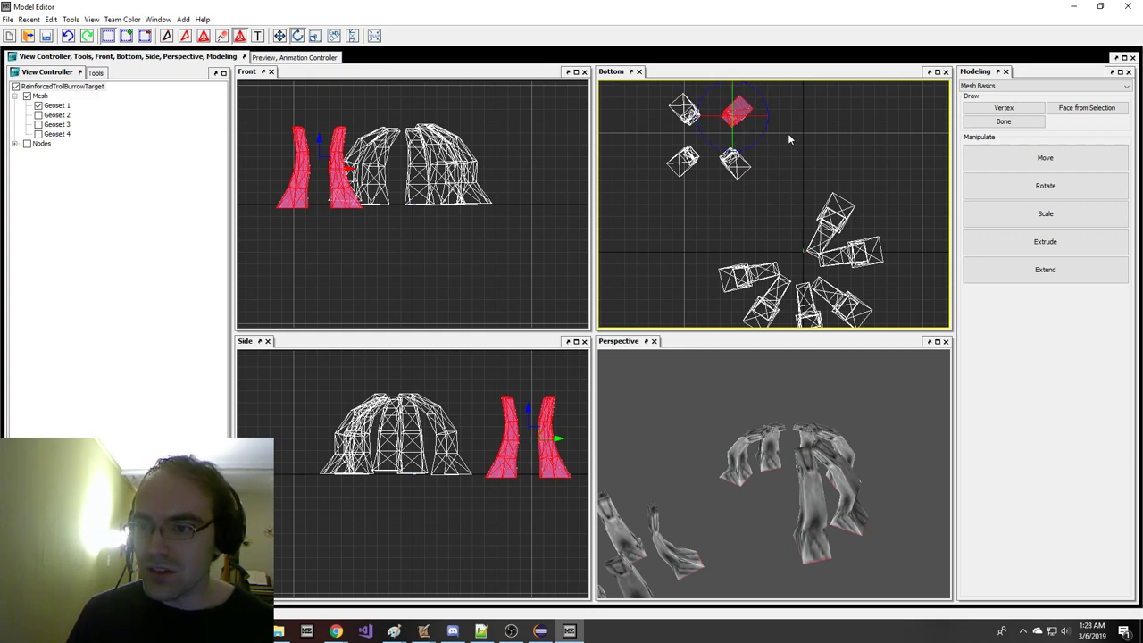
key(w)
right_drag(806, 128, 808, 195)
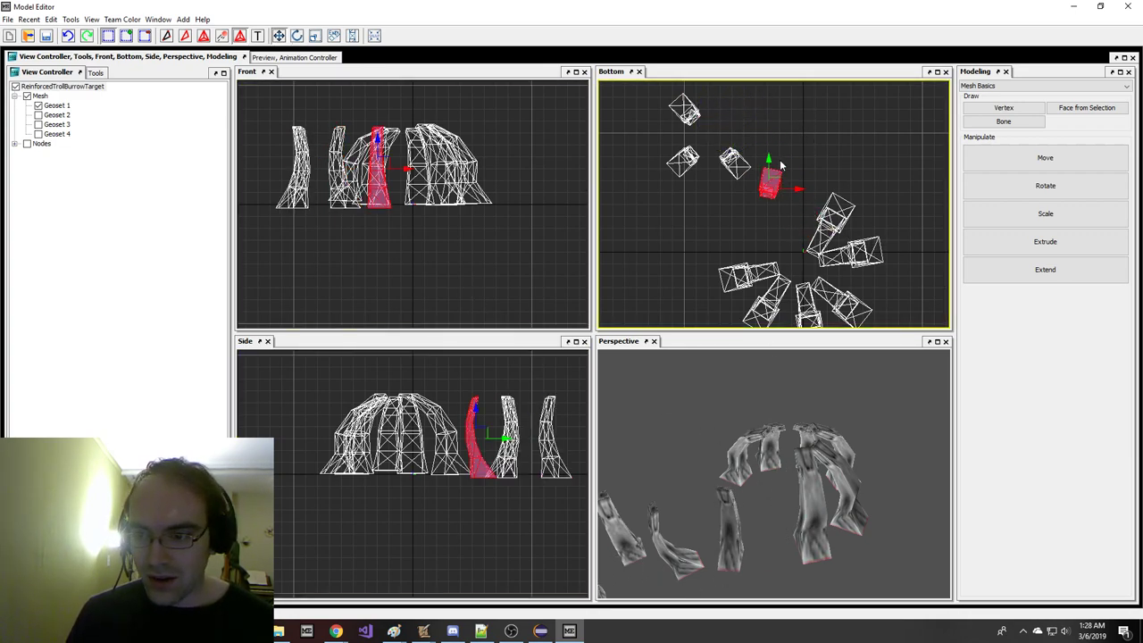
drag(798, 175, 801, 128)
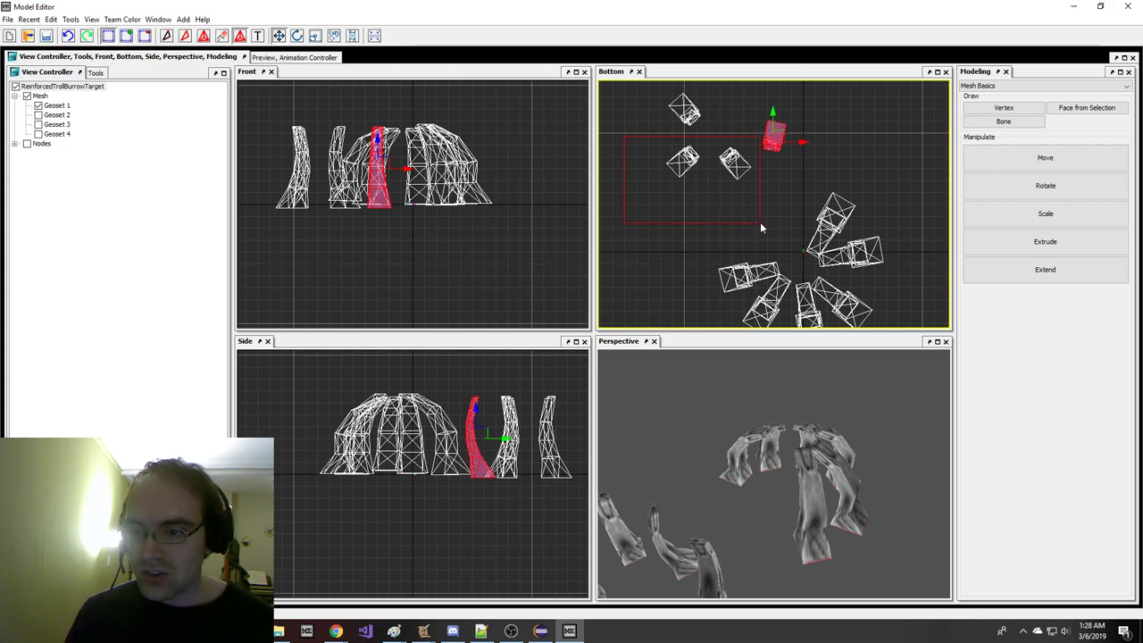
- Move the two spare defence pieces far aside and place the second usable piece near the curved supports
drag(760, 221, 760, 222)
drag(760, 222, 707, 207)
right_drag(704, 223, 705, 226)
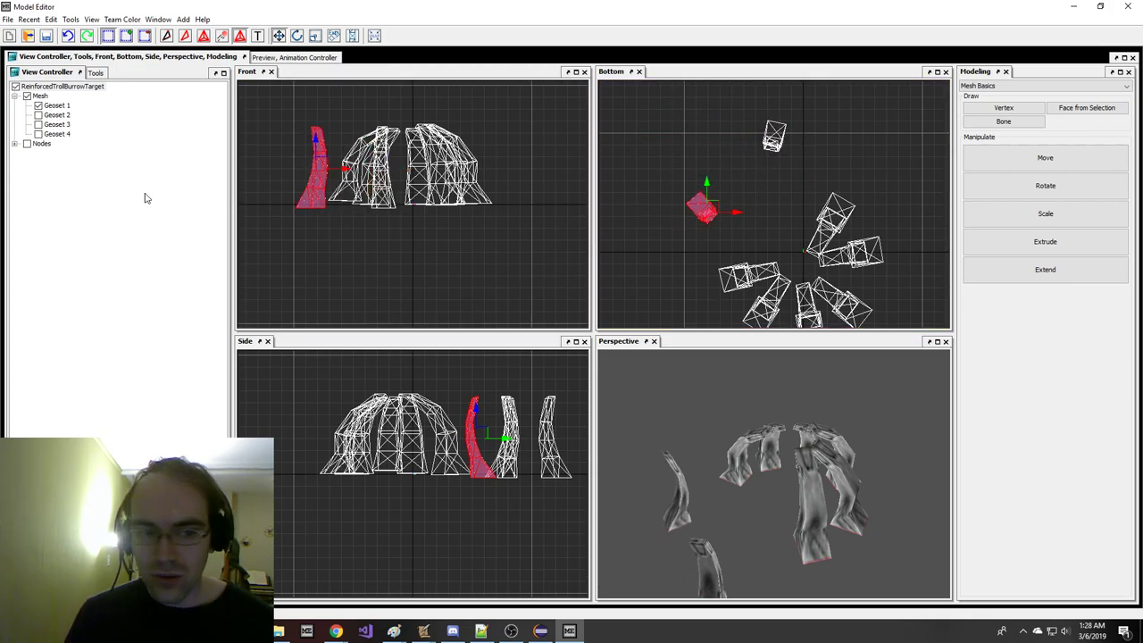
- Show Geosets 3 and 4 together with Geoset 1, keeping Geoset 2 hidden
click(53, 133)
click(57, 124)
click(900, 161)
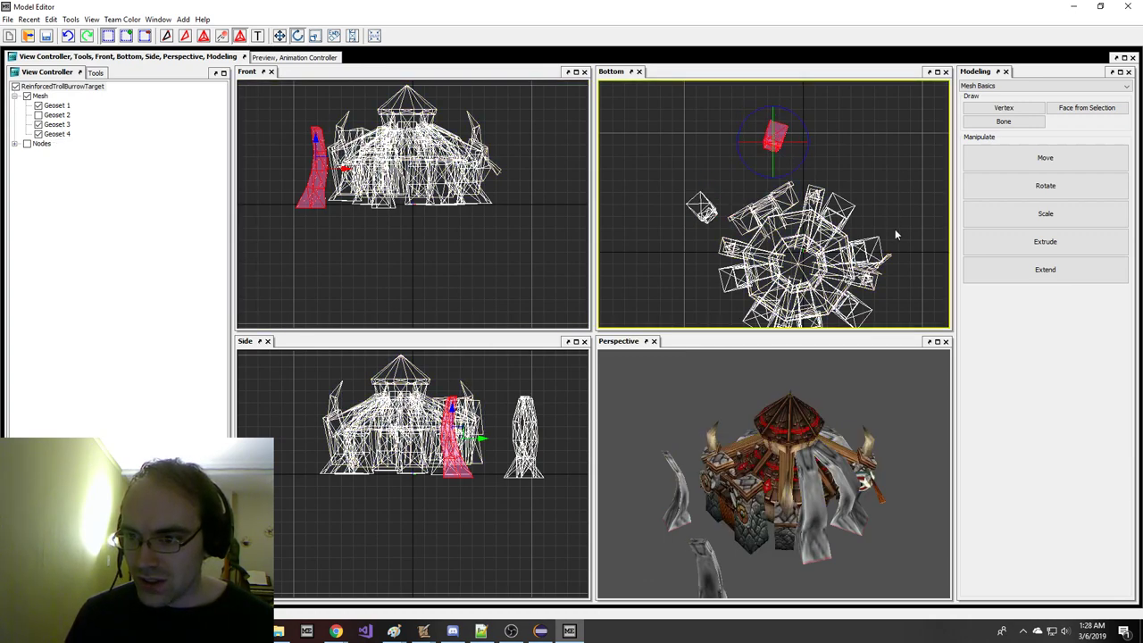
- Rotate the first defence piece and move it against the building's corner beside the entrance in the Bottom view
drag(823, 126, 844, 166)
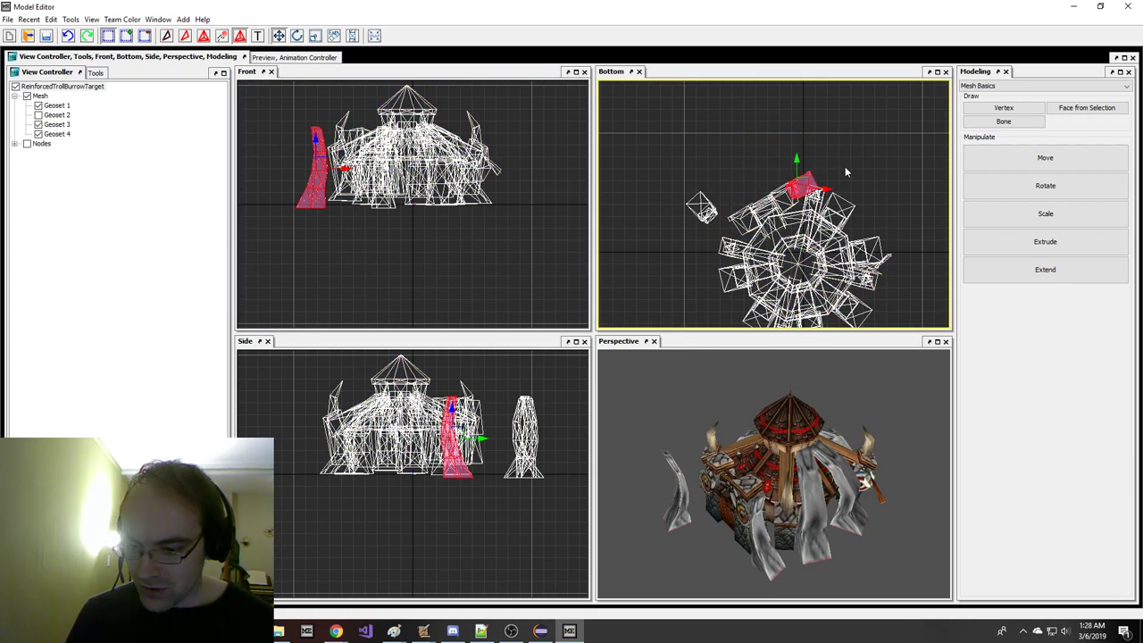
drag(819, 435, 844, 430)
right_drag(826, 183, 827, 176)
drag(827, 178, 829, 192)
drag(857, 462, 815, 461)
key(e)
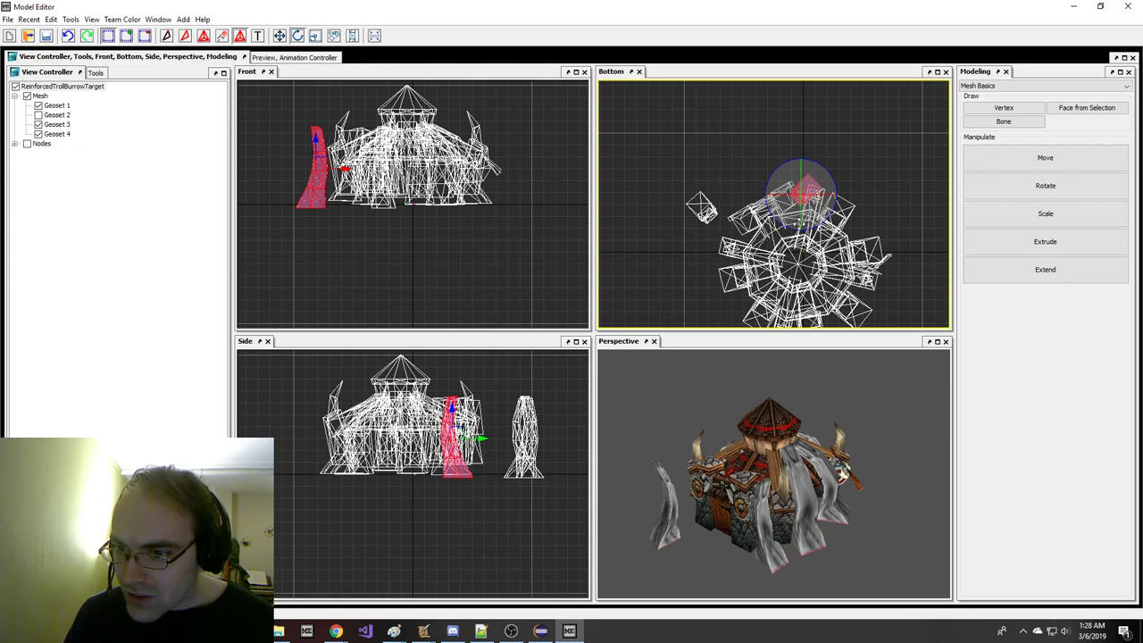
key(w)
right_drag(862, 220, 861, 206)
key(e)
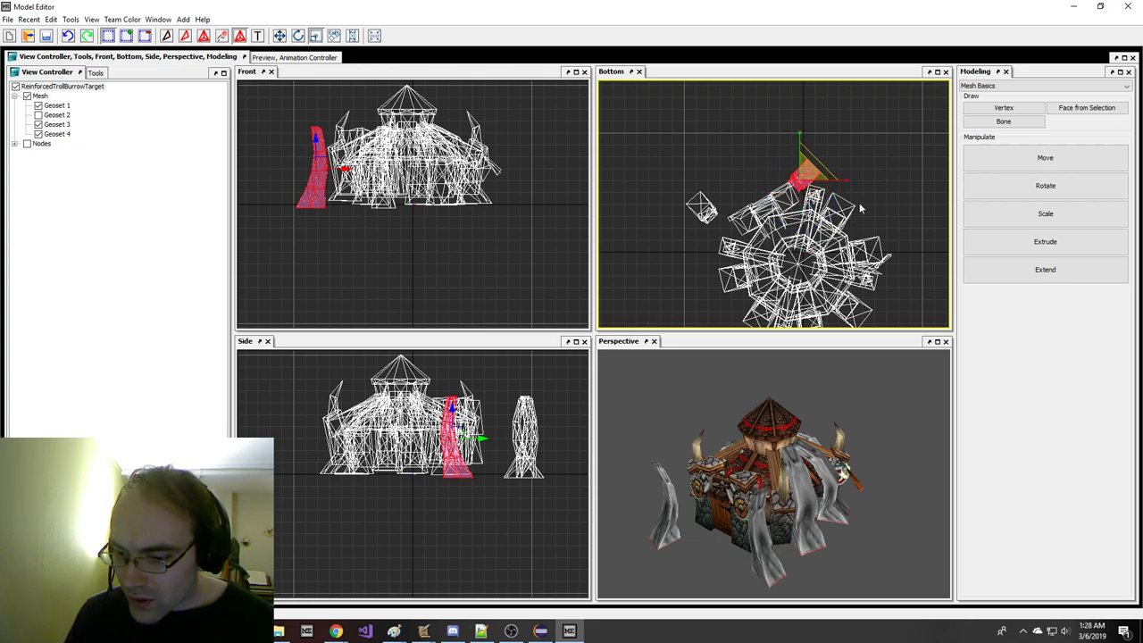
drag(783, 473, 817, 487)
middle_drag(818, 491, 782, 486)
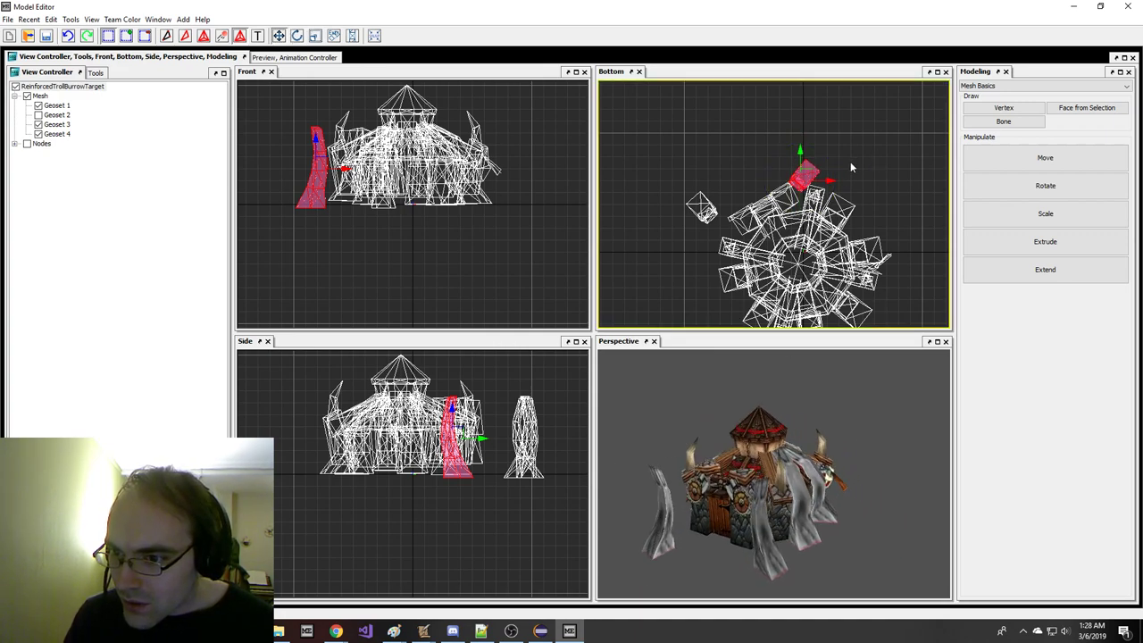
- Rotate the second defence piece and place it at the corner on the opposite side of the entrance
right_drag(870, 108, 796, 23)
key(w)
right_drag(785, 161, 801, 174)
mouse_move(786, 512)
middle_down()
mouse_move(821, 525)
mouse_move(795, 511)
middle_up()
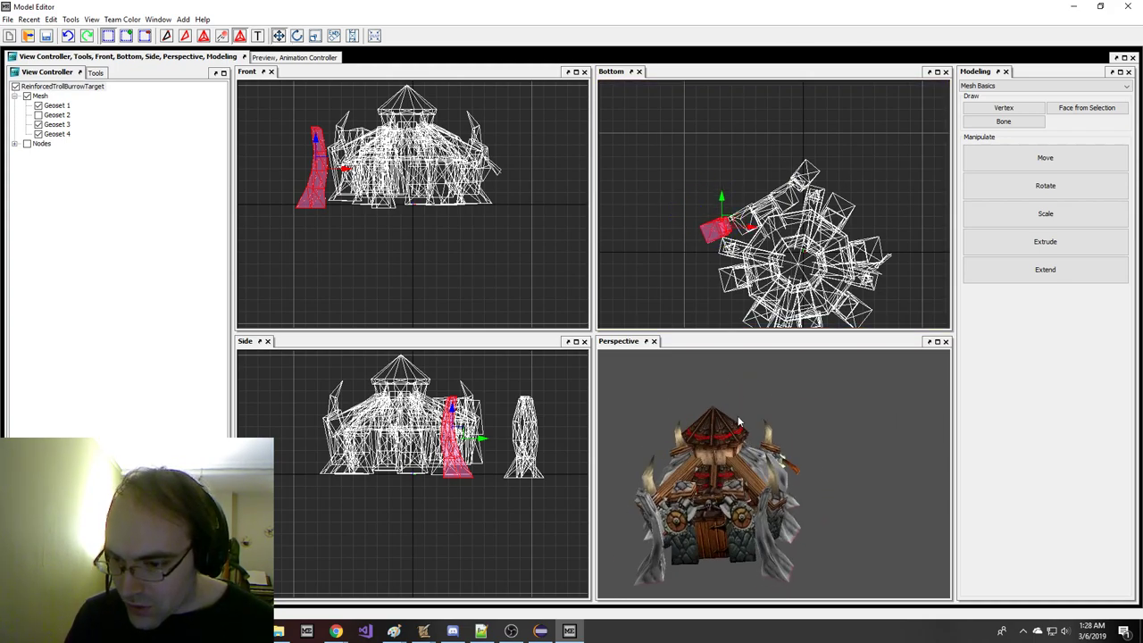
mouse_move(713, 474)
middle_down()
mouse_move(735, 480)
mouse_move(697, 465)
mouse_move(709, 477)
middle_up()
- Fine-tune the placement of the two defence pieces at the entrance corners in the Bottom view
middle_drag(766, 429, 763, 466)
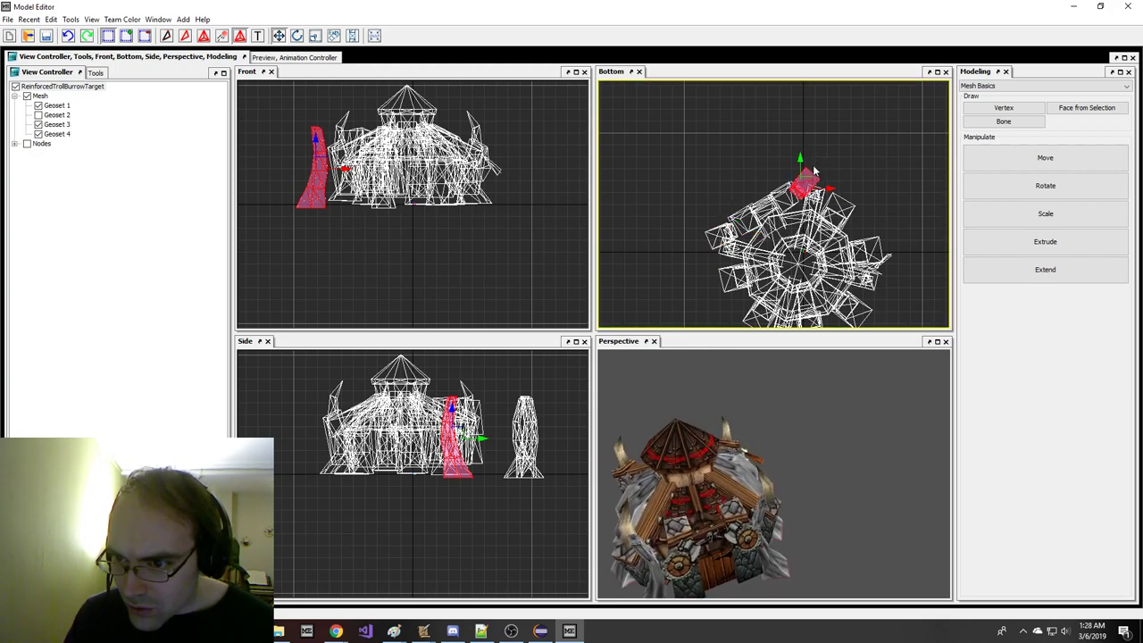
middle_drag(795, 438, 775, 402)
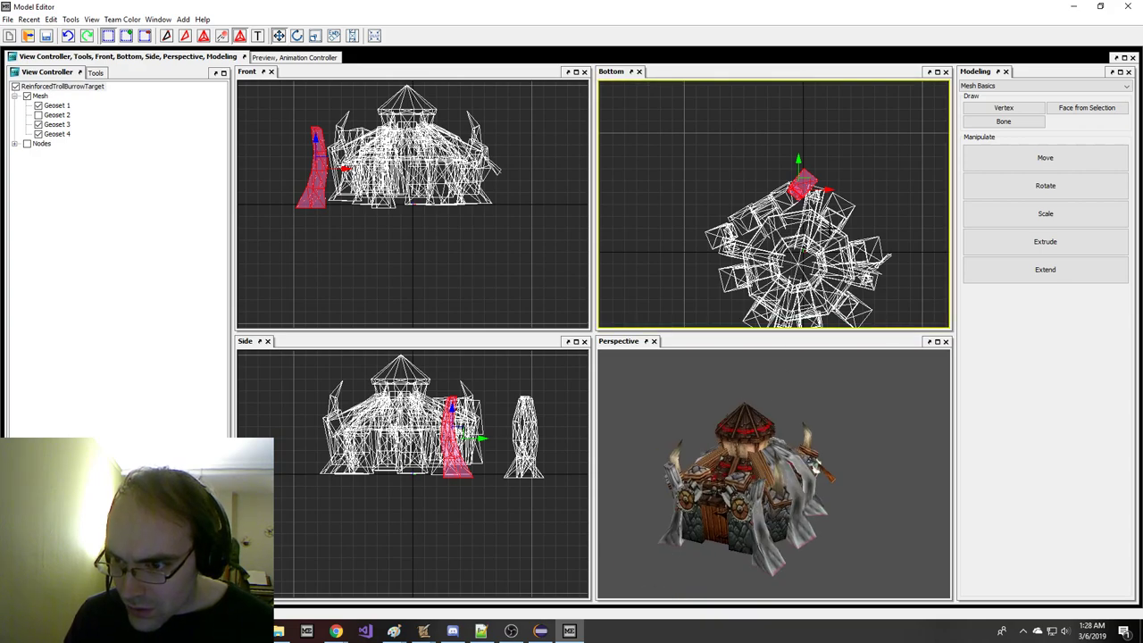
right_click(831, 230)
scroll(792, 188, up, 6)
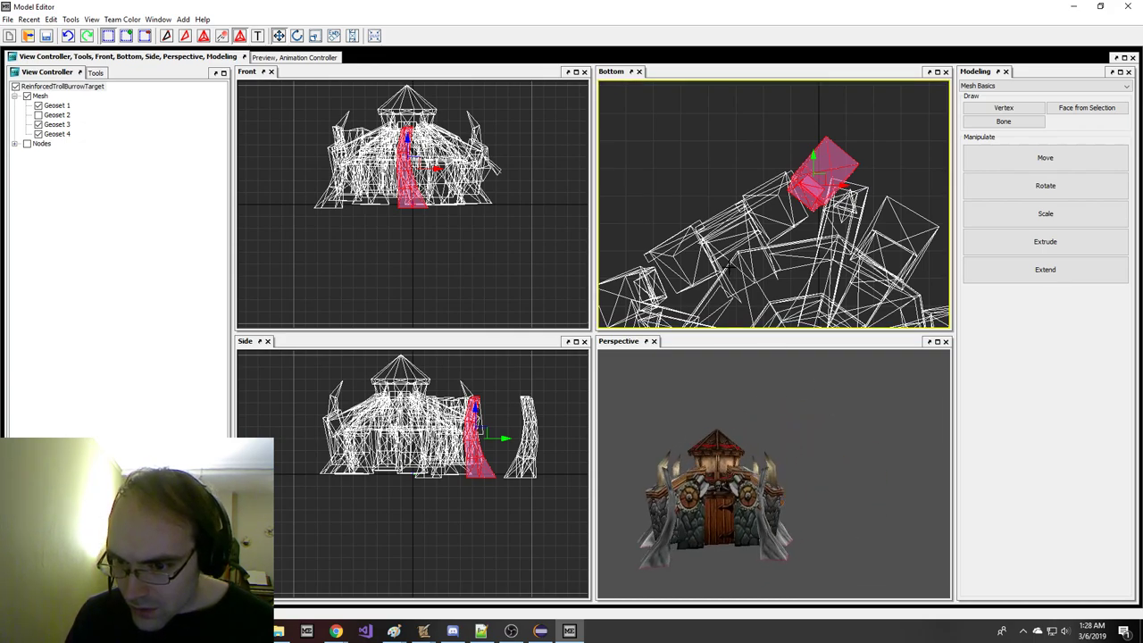
click(616, 281)
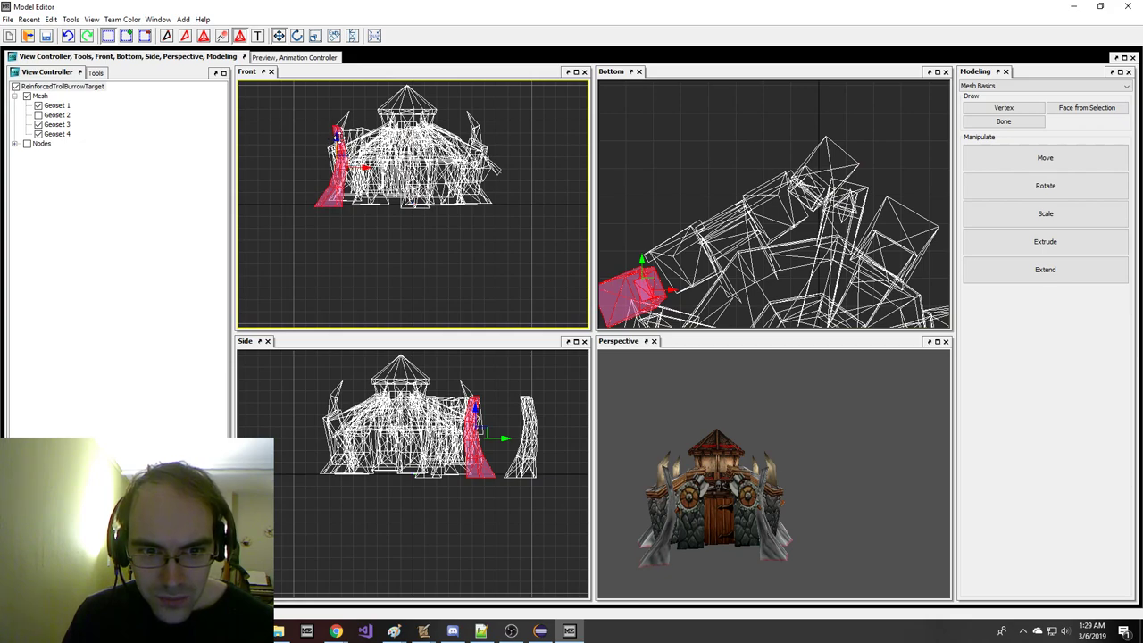
- Hide Geosets 3 and 4 and delete the two spare defence pieces standing apart from the building
key(a)
scroll(434, 228, up, 3)
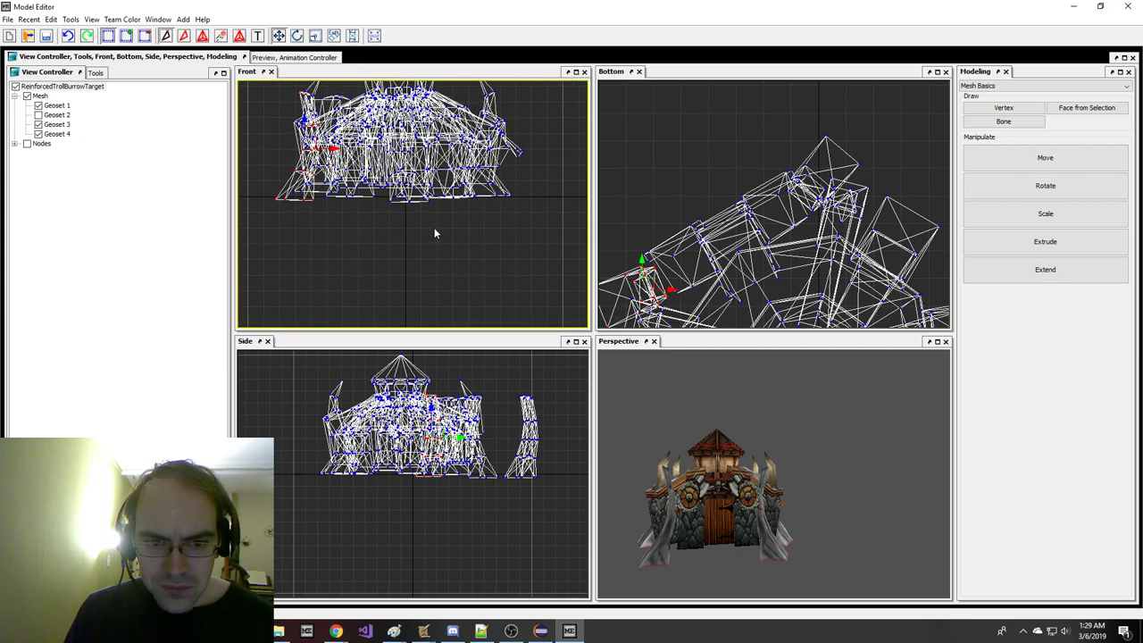
click(39, 134)
scroll(340, 165, down, 3)
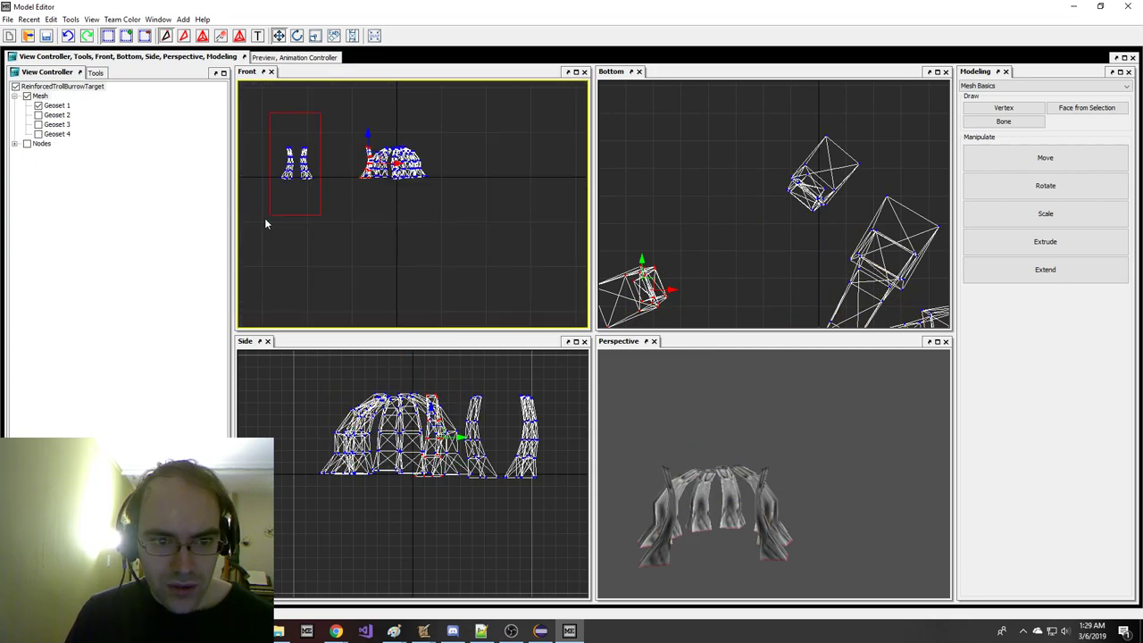
- Select the bottom vertices of all defence pieces in the Front view and lower them below the ground line
scroll(380, 195, up, 5)
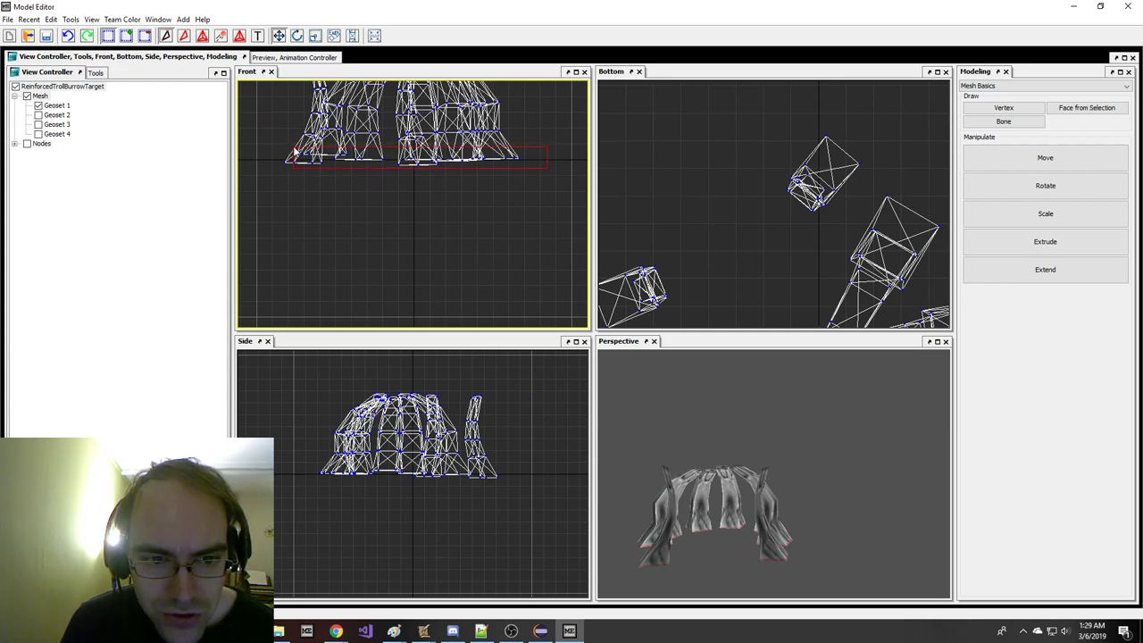
drag(541, 167, 543, 167)
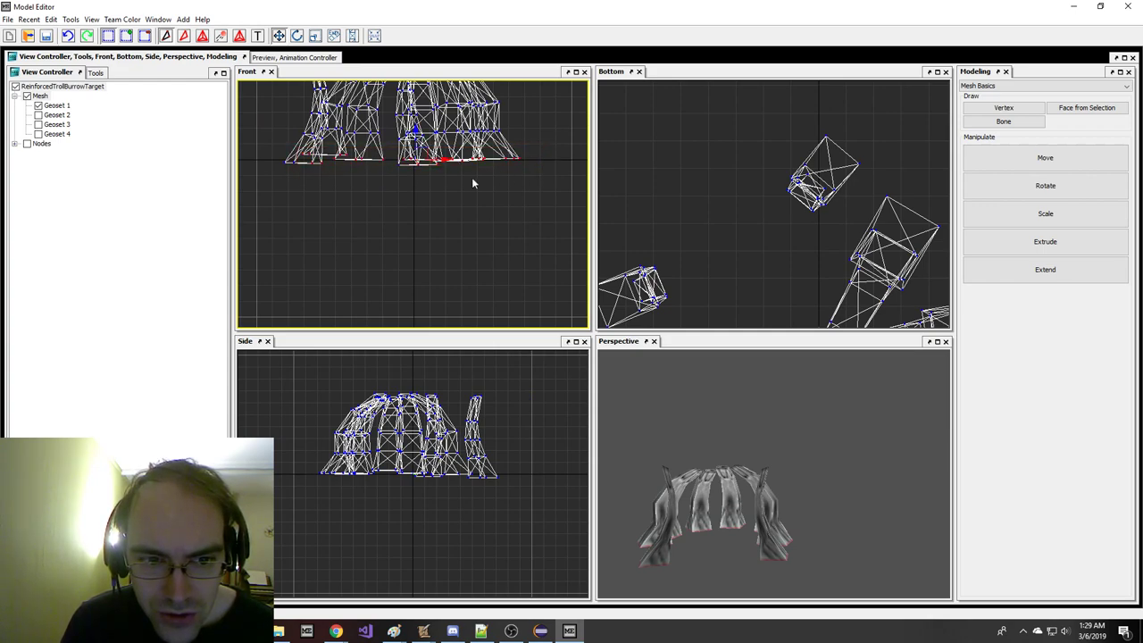
drag(407, 134, 408, 141)
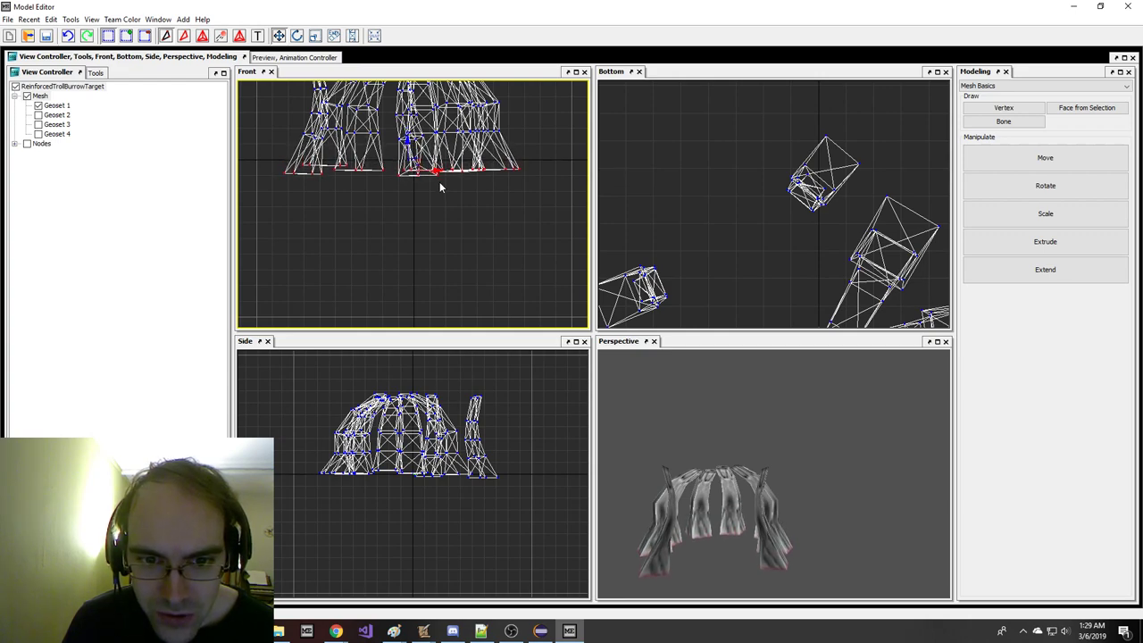
key(ctrl+z)
drag(408, 134, 407, 147)
- Show every geoset and examine how the lowered bases sit around the building in the Perspective view
drag(808, 459, 810, 470)
click(27, 96)
middle_drag(636, 428, 643, 375)
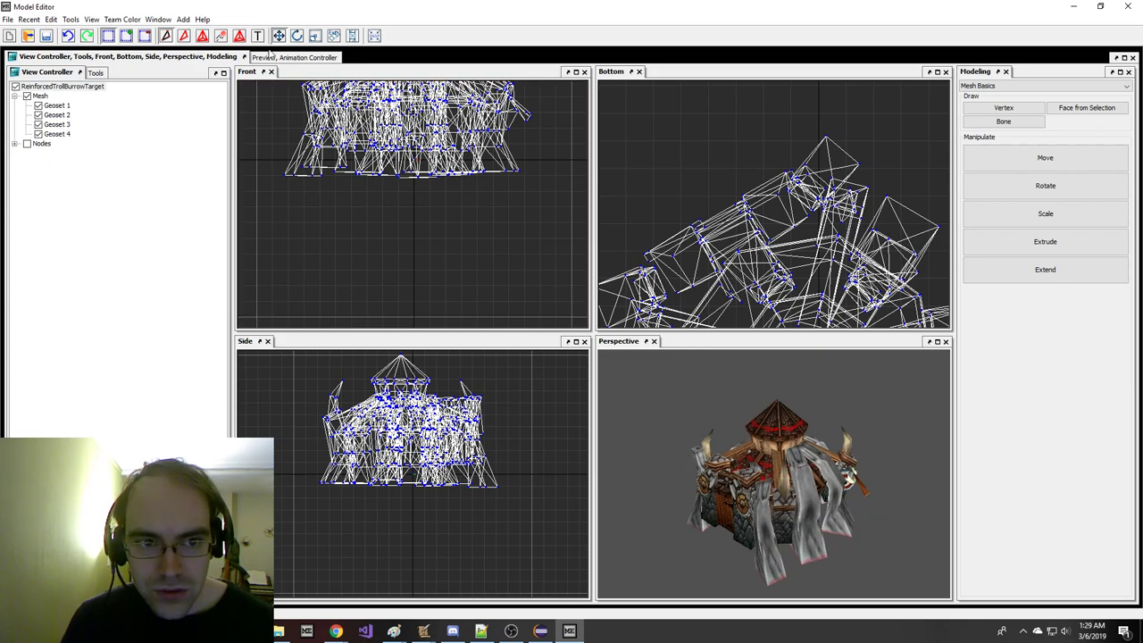
- Show only Geosets 3 and 4, select all of their geometry in the Front view and delete it
click(28, 96)
click(38, 125)
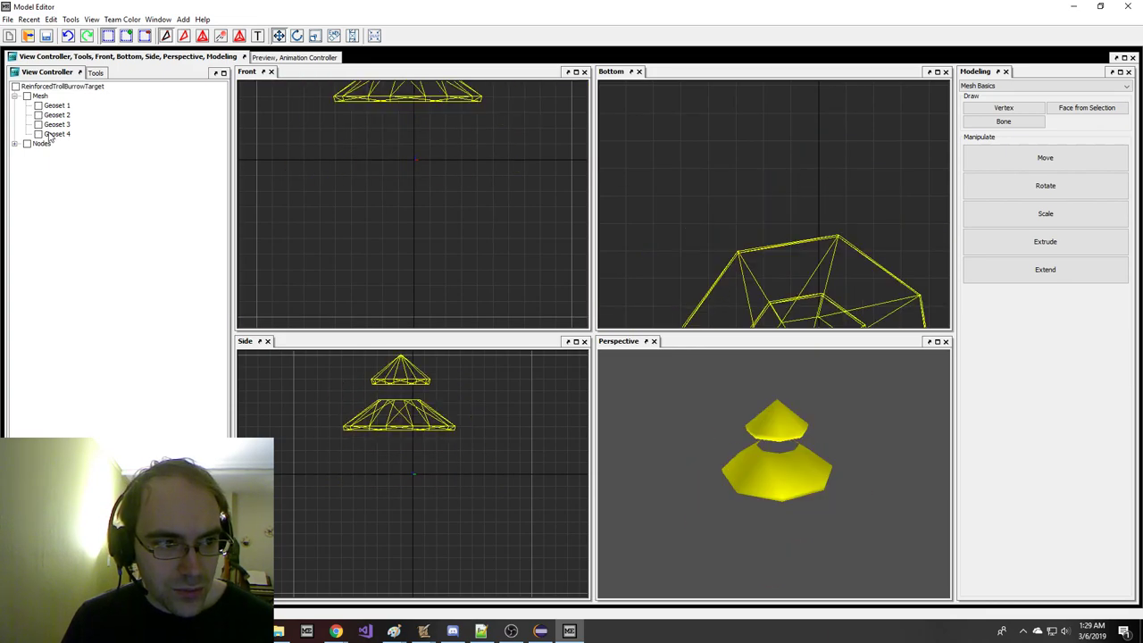
click(37, 134)
middle_drag(517, 193, 501, 230)
scroll(501, 230, down, 4)
drag(531, 239, 335, 108)
drag(806, 471, 786, 467)
key(Delete)
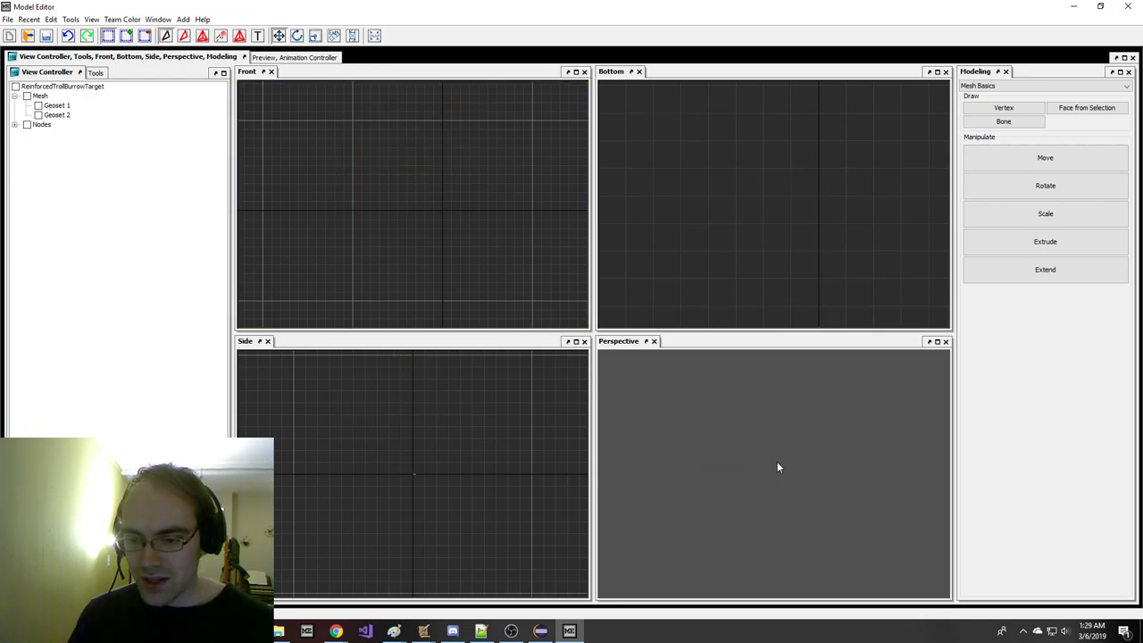
- Preview the defence pieces with the Stand - 1 animation and play the Birth animation
click(312, 59)
scroll(578, 322, down, 6)
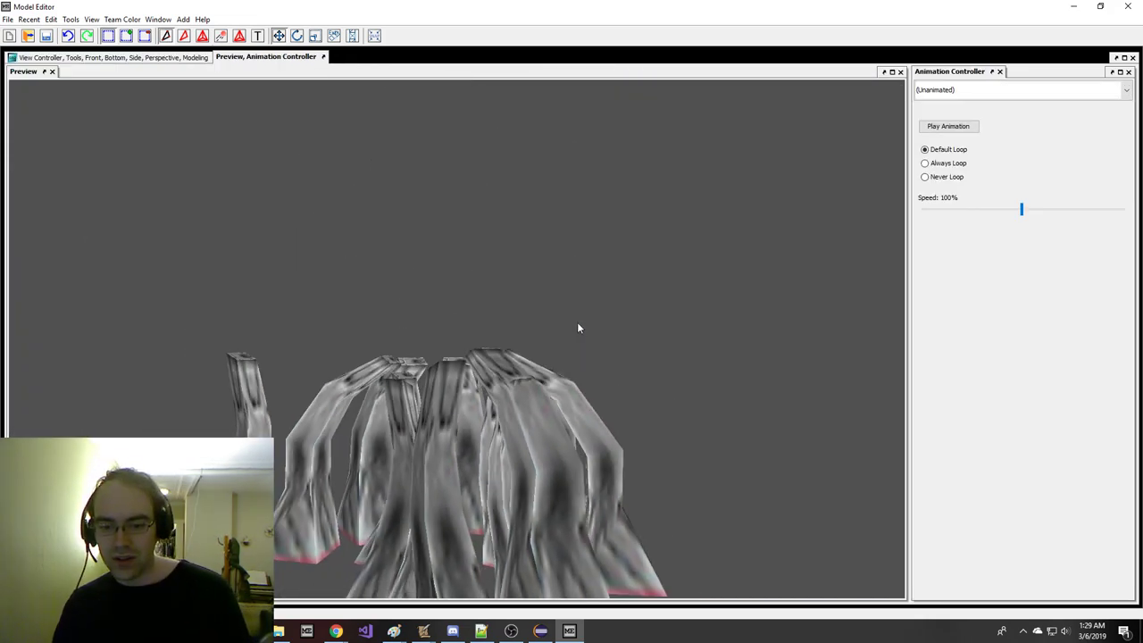
drag(578, 321, 686, 312)
click(977, 92)
click(934, 116)
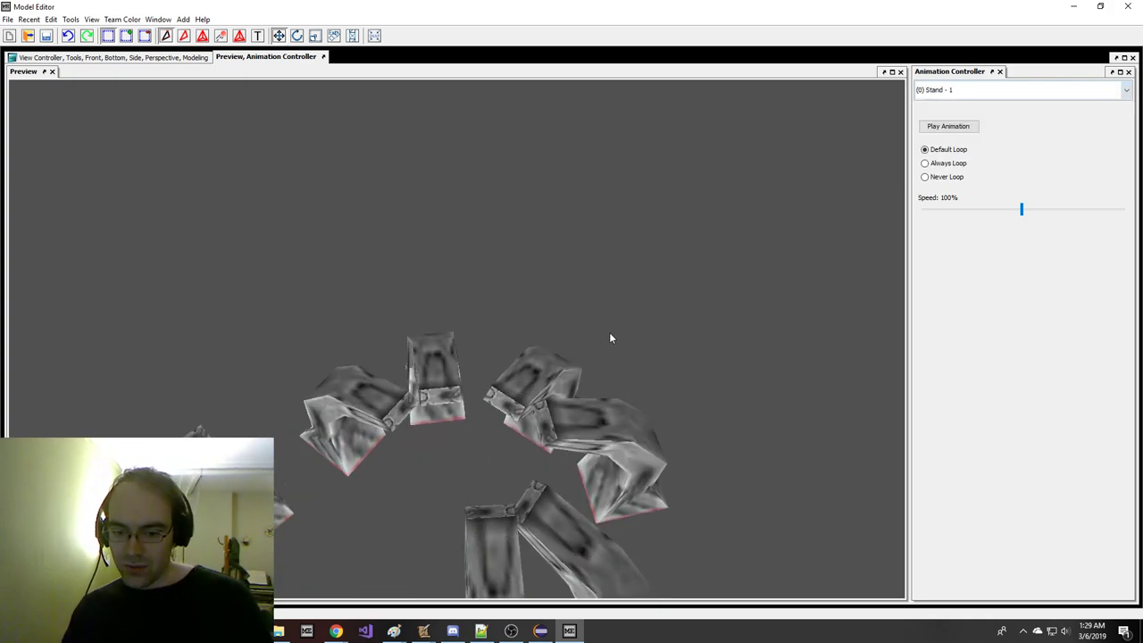
click(942, 90)
click(933, 125)
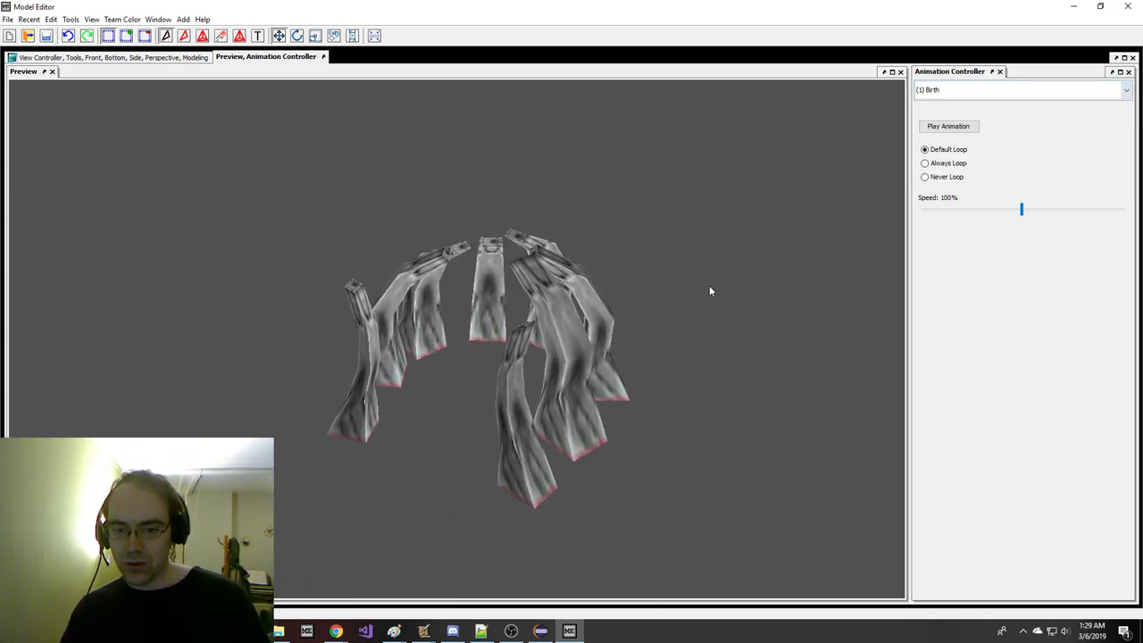
click(938, 131)
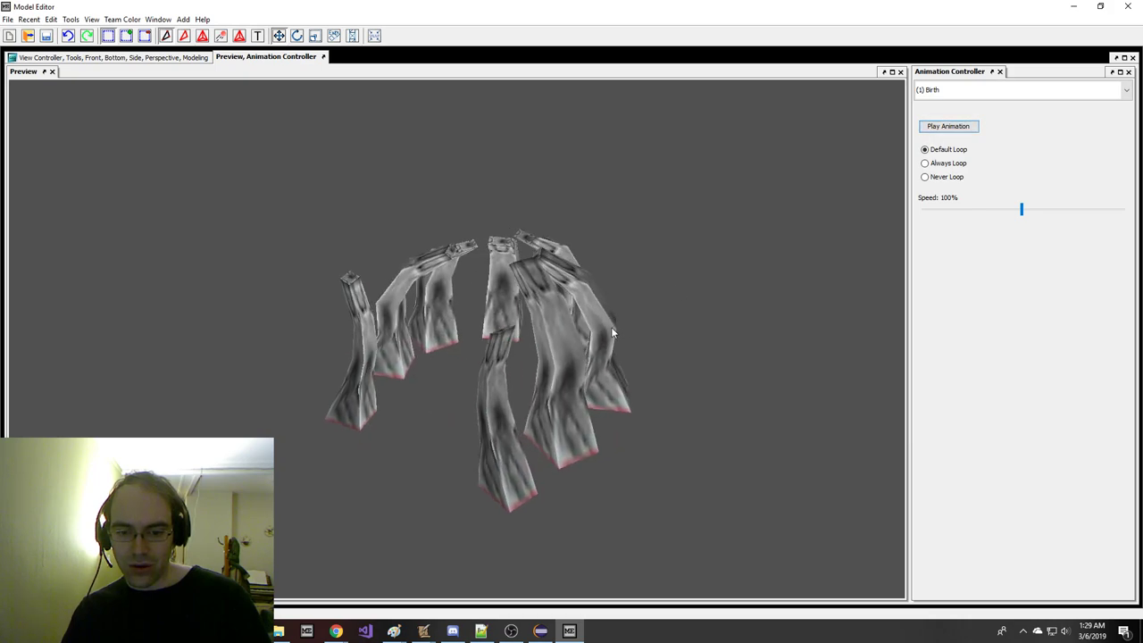
- Show Geoset 1 together with all bone nodes and switch from mesh editing to the animation editing mode
click(165, 62)
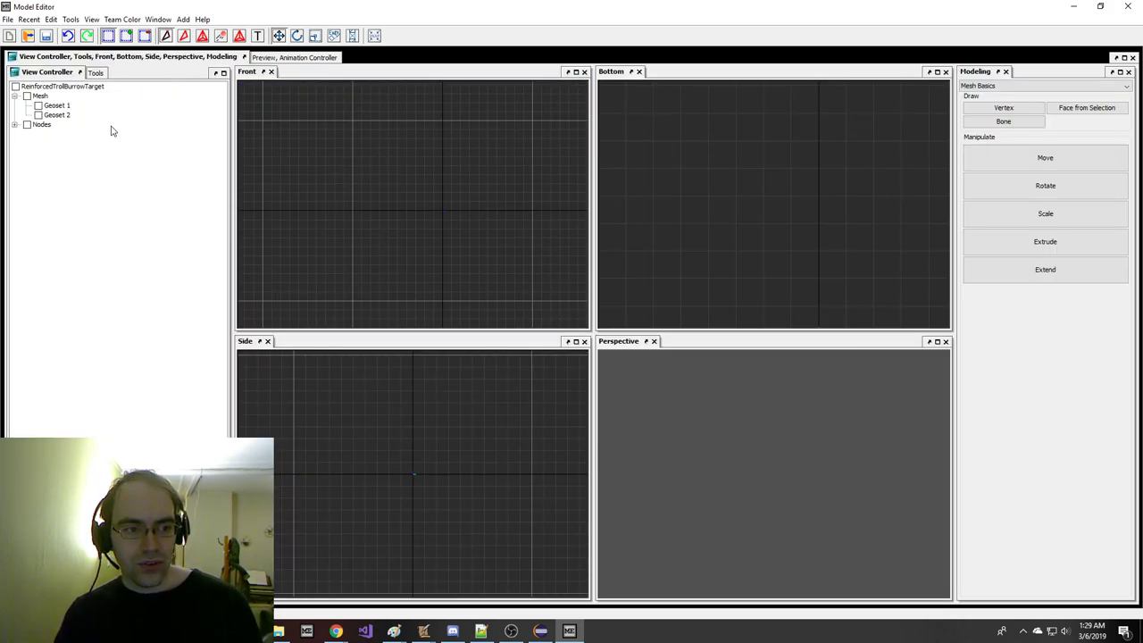
click(38, 105)
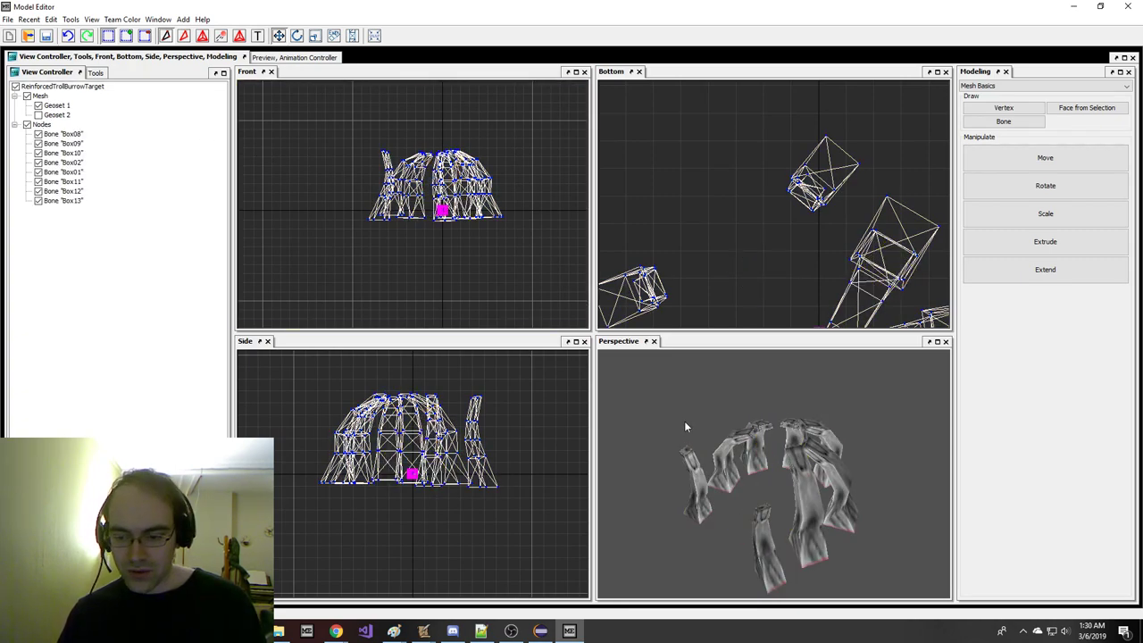
key(f)
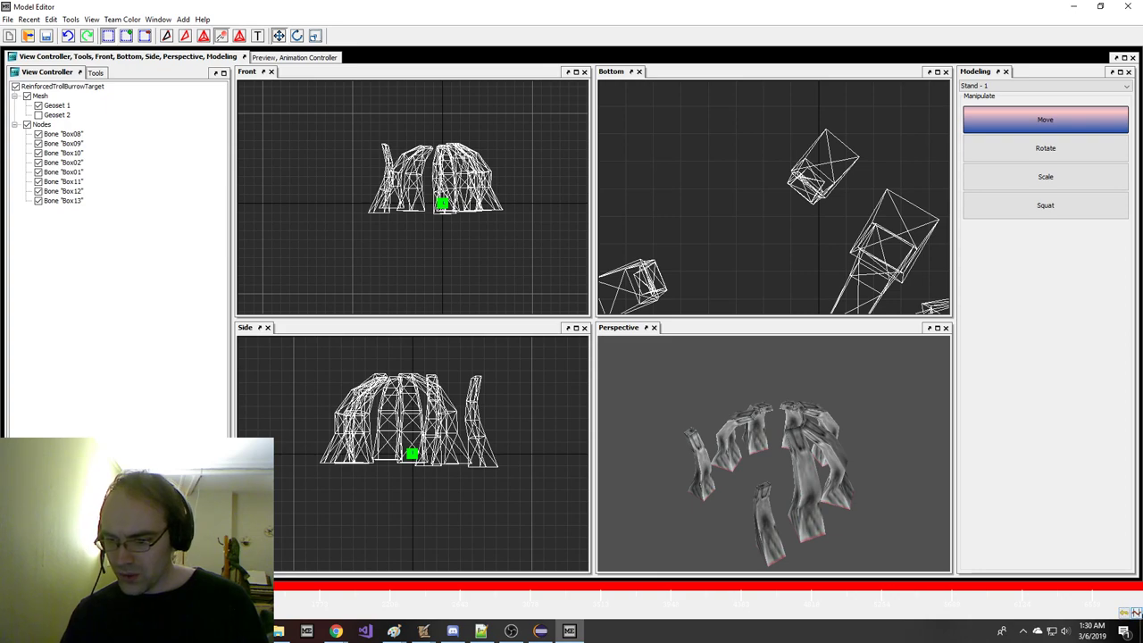
key(ctrl+Tab)
key(ctrl+Tab)
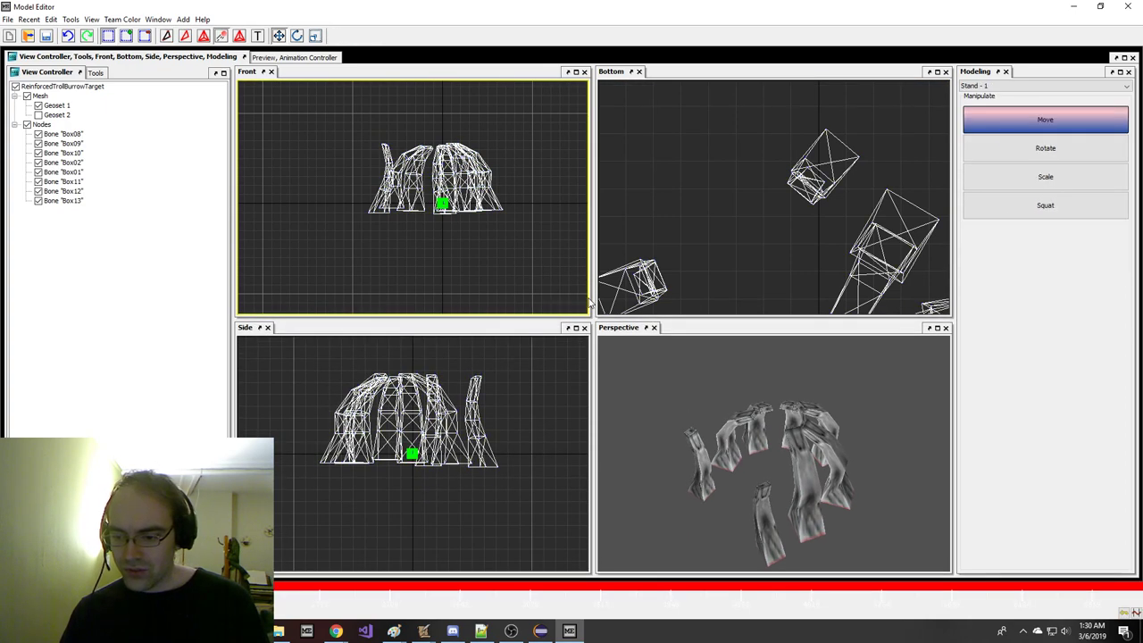
click(779, 305)
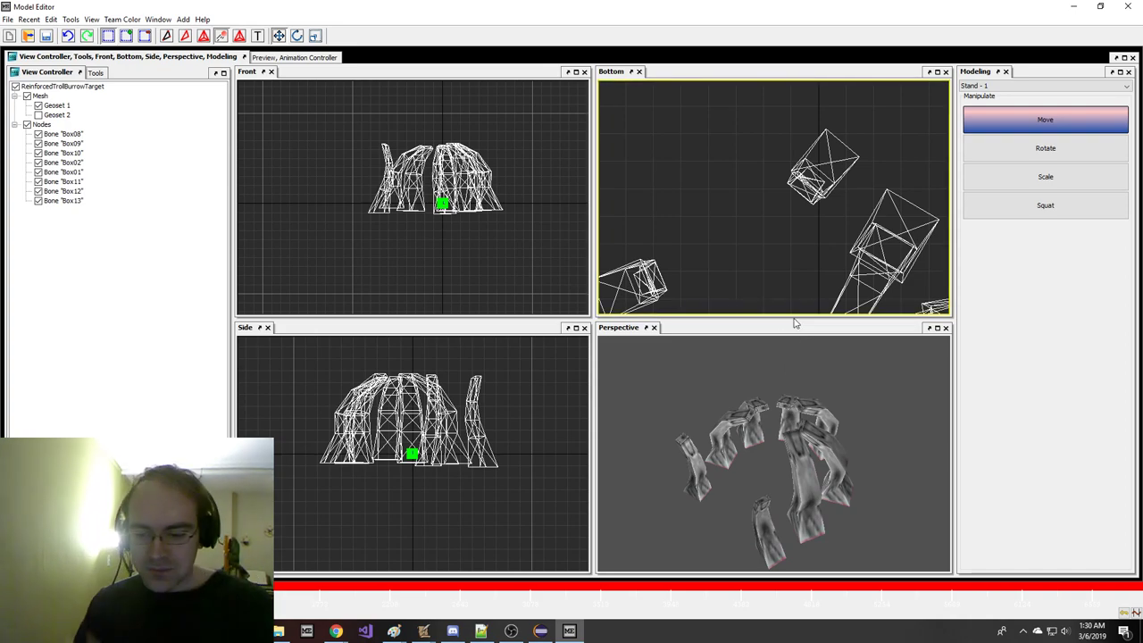
- Set the time bounds to the Birth animation and scrub the timeline to its last frame, 13833
click(1136, 614)
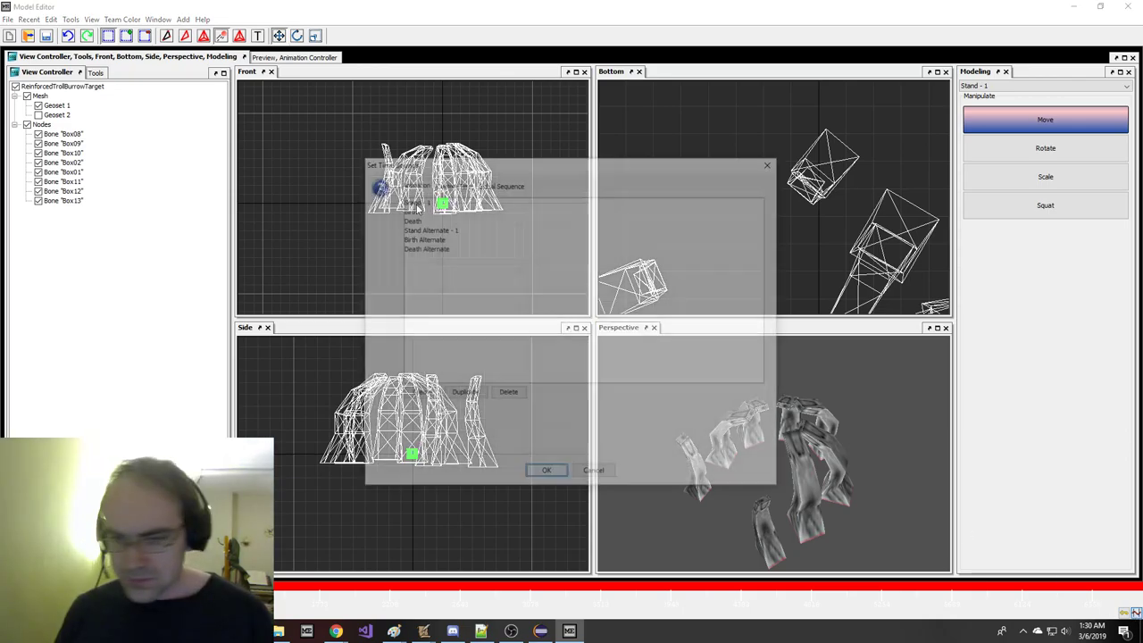
click(504, 211)
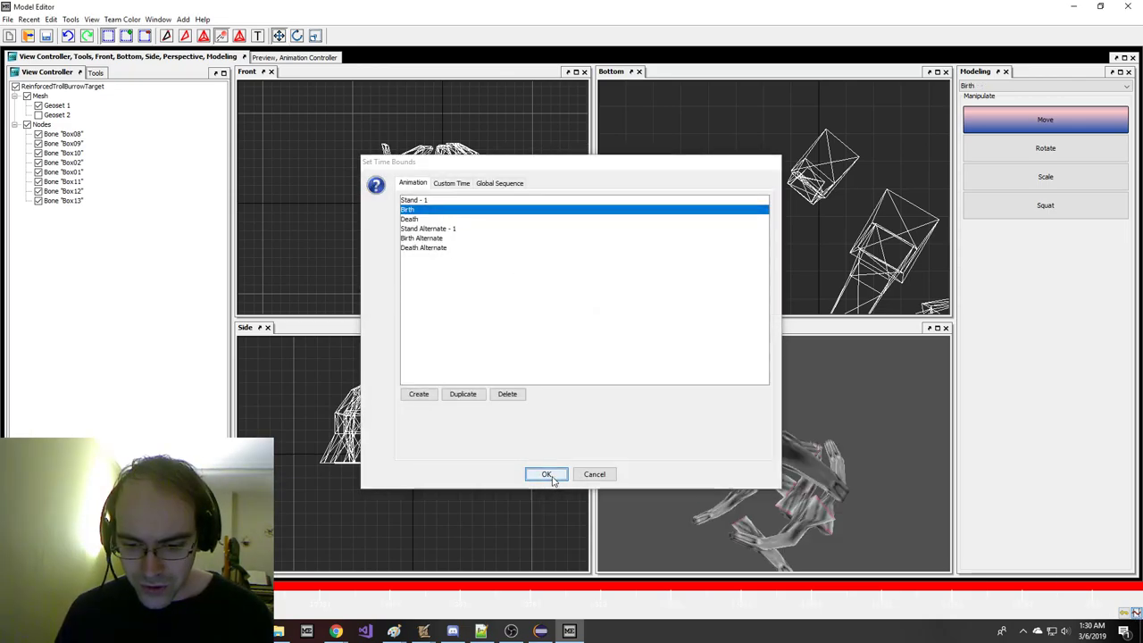
click(546, 475)
drag(14, 593, 1127, 589)
middle_drag(660, 200, 644, 127)
scroll(644, 127, down, 4)
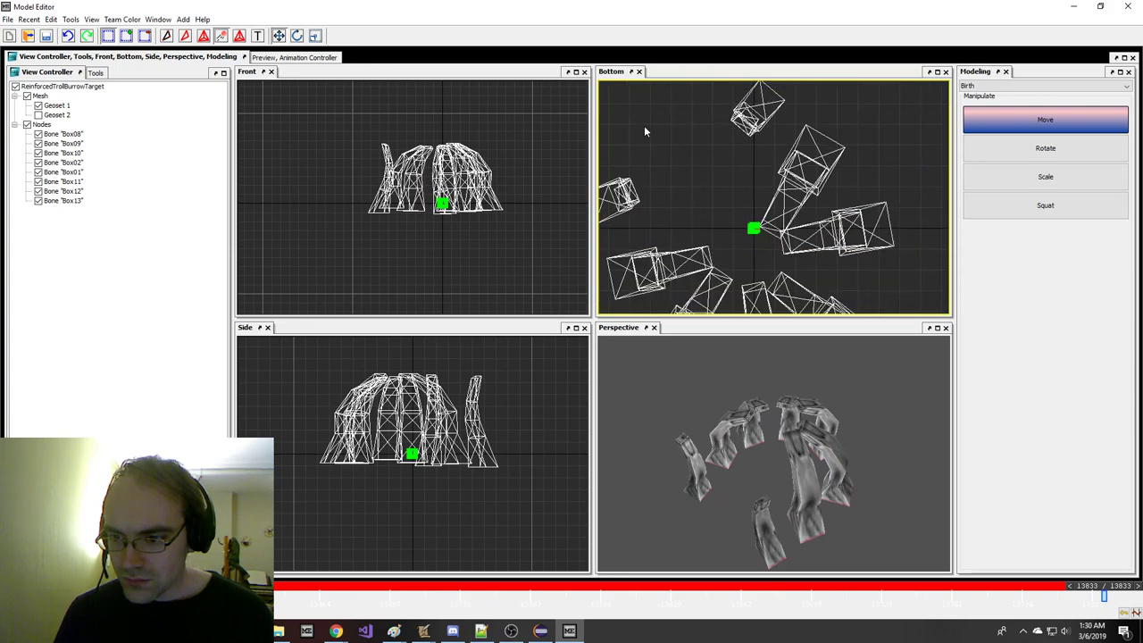
scroll(698, 183, up, 3)
middle_drag(697, 182, 683, 161)
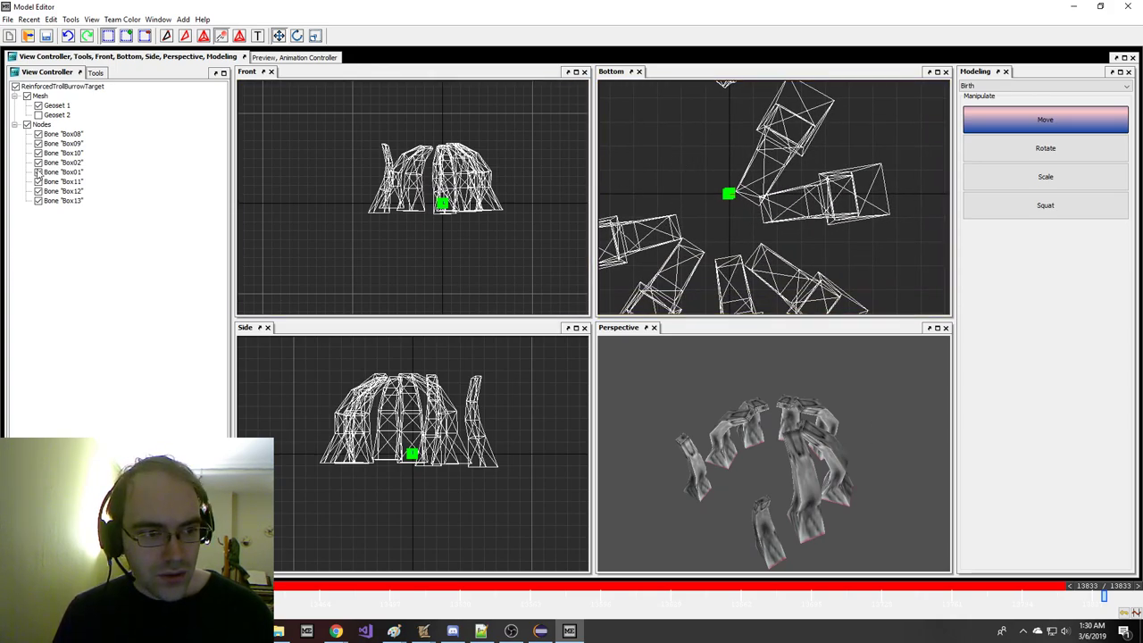
- Isolate bone Box08, activate rotation and step through its keyframes in the Birth sequence
click(54, 135)
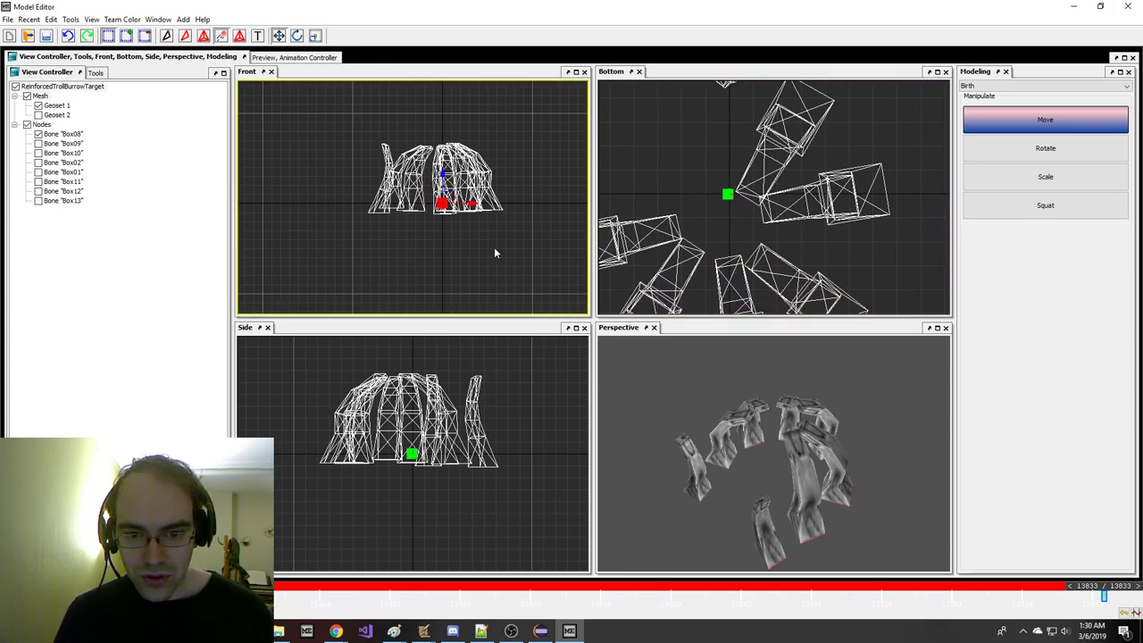
drag(1119, 589, 399, 599)
click(298, 36)
key(Left)
key(Right)
key(Left)
key(Right)
middle_drag(690, 135, 672, 150)
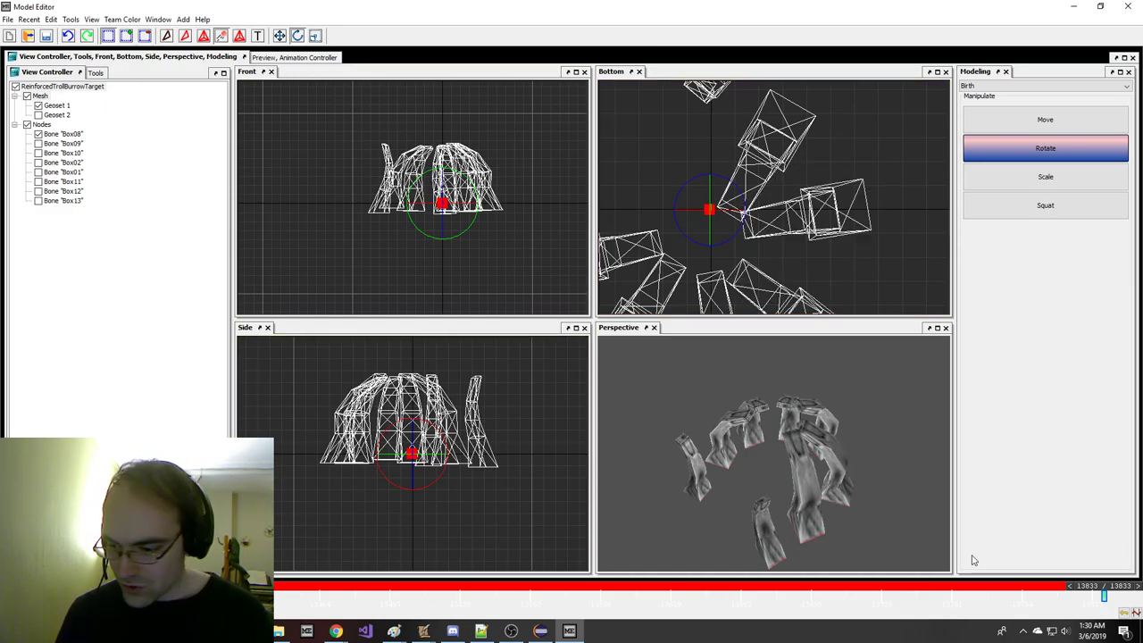
mouse_move(1102, 594)
mouse_down()
mouse_move(901, 612)
mouse_move(336, 613)
mouse_move(478, 595)
mouse_move(1057, 606)
mouse_move(510, 598)
mouse_move(856, 601)
mouse_move(735, 612)
mouse_move(1106, 597)
mouse_up()
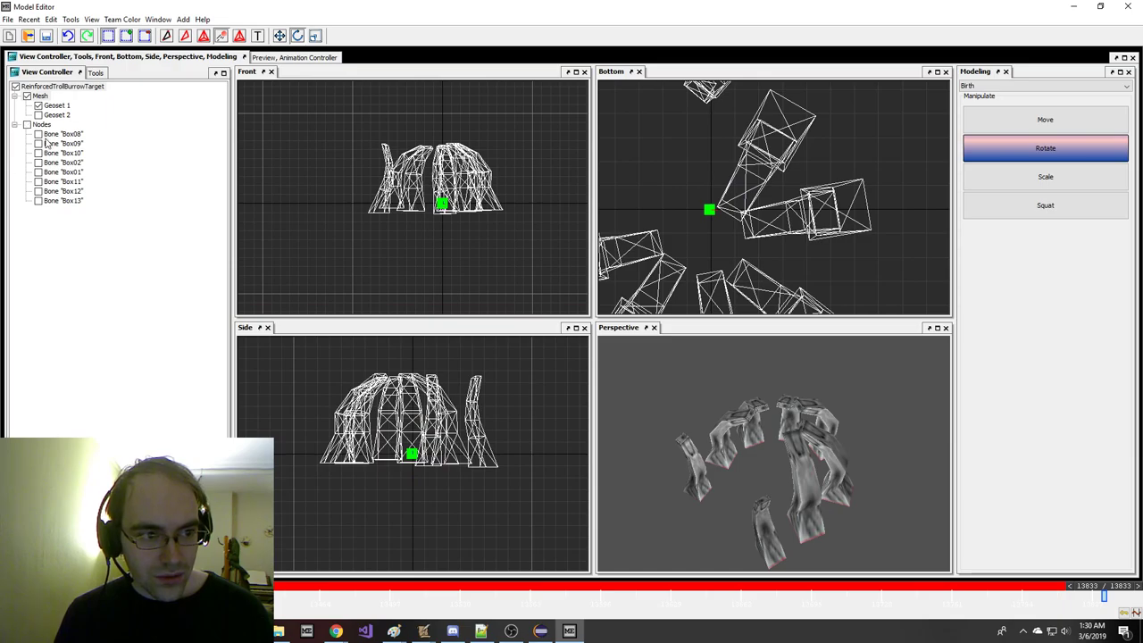
- Isolate and select bone Box09 and scrub the Birth sequence back to frame 13653
drag(308, 143, 536, 283)
drag(1094, 585, 899, 561)
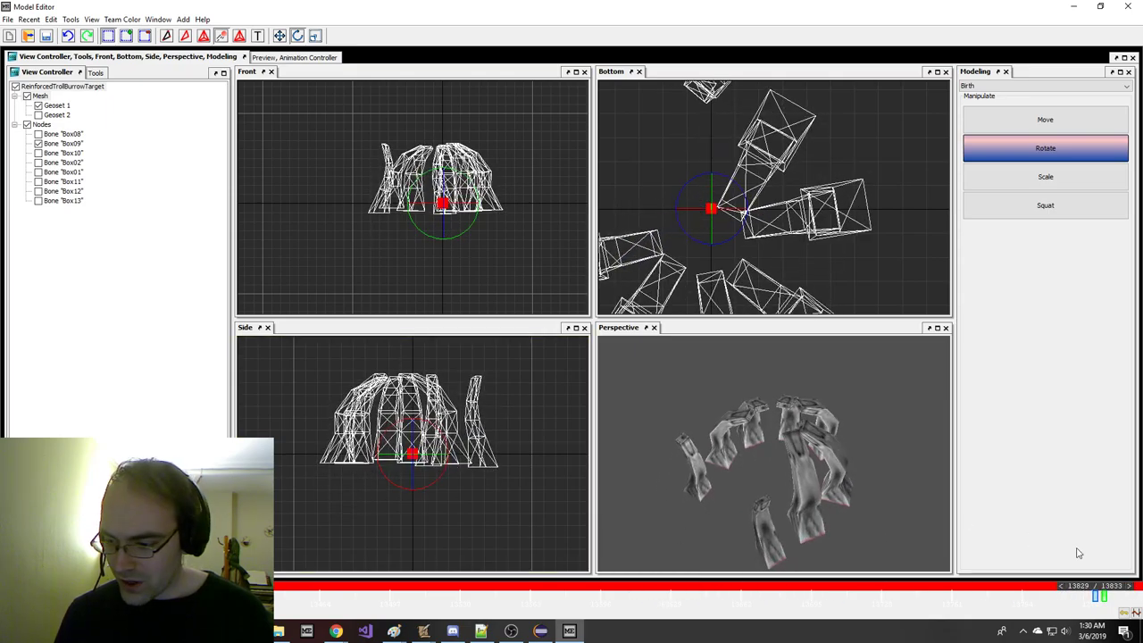
drag(1098, 595, 720, 595)
mouse_move(486, 473)
mouse_down()
mouse_move(486, 452)
mouse_move(475, 493)
mouse_move(490, 456)
mouse_up()
key(ctrl+z)
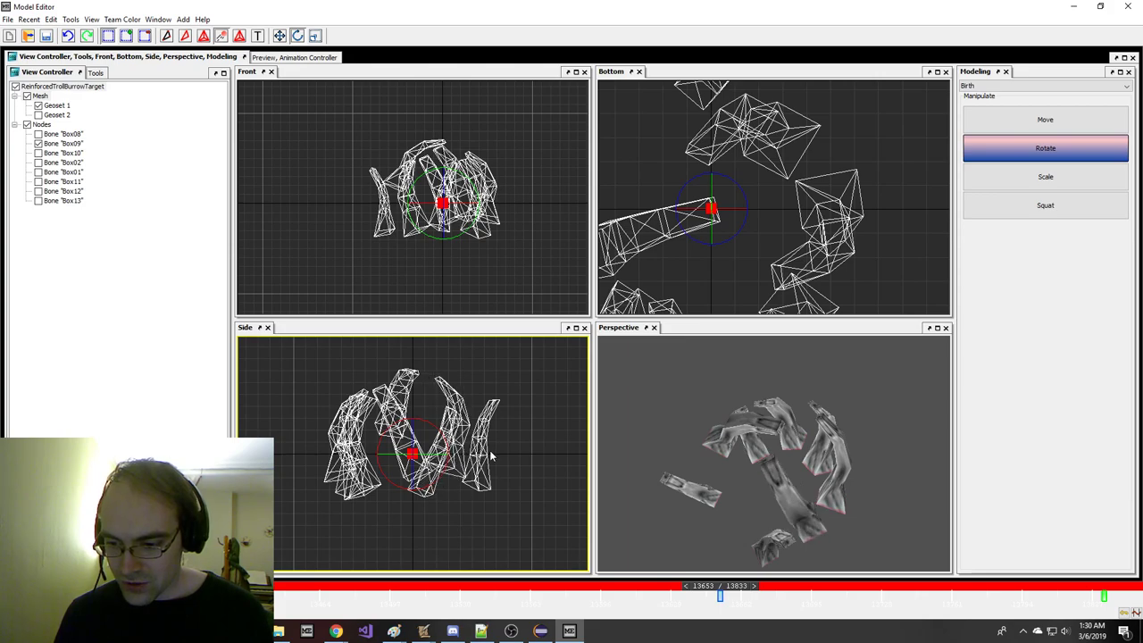
- Rotate bone Box09 at the opening keyframe of the Birth sequence so that its defence piece stands more upright
key(Left)
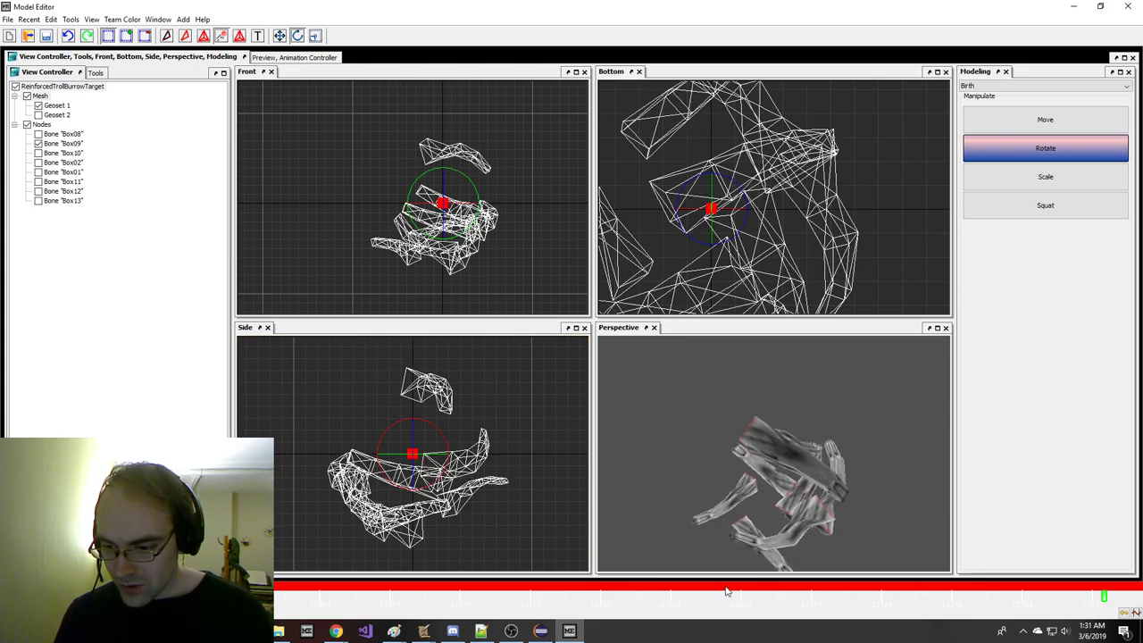
drag(722, 515, 728, 454)
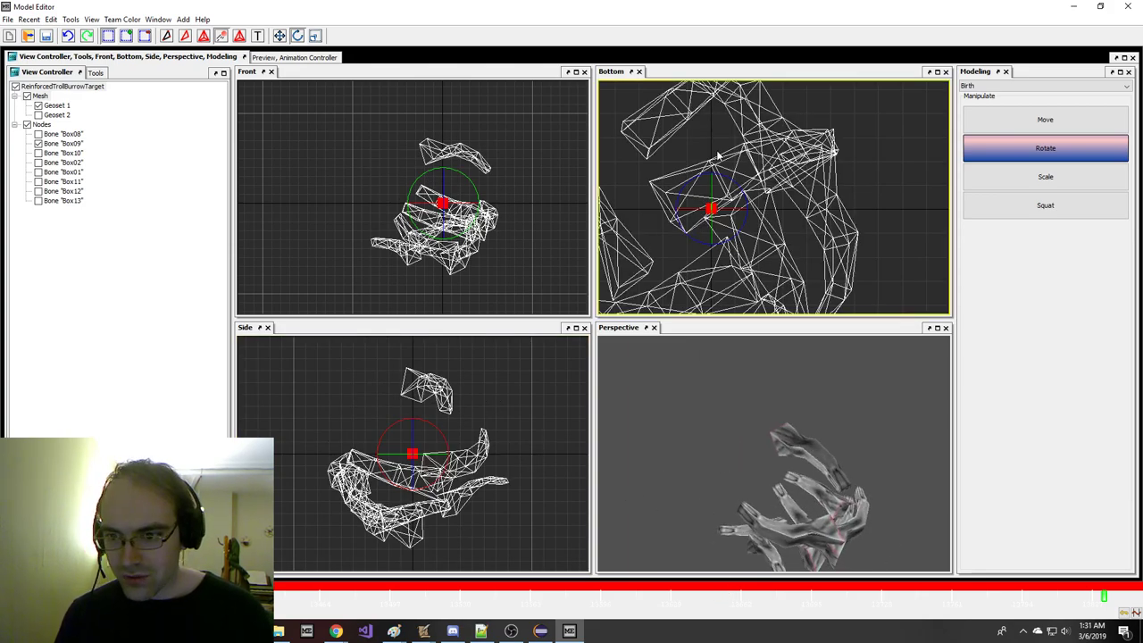
scroll(757, 185, down, 1)
scroll(756, 186, down, 2)
drag(752, 357, 739, 380)
right_drag(810, 234, 823, 218)
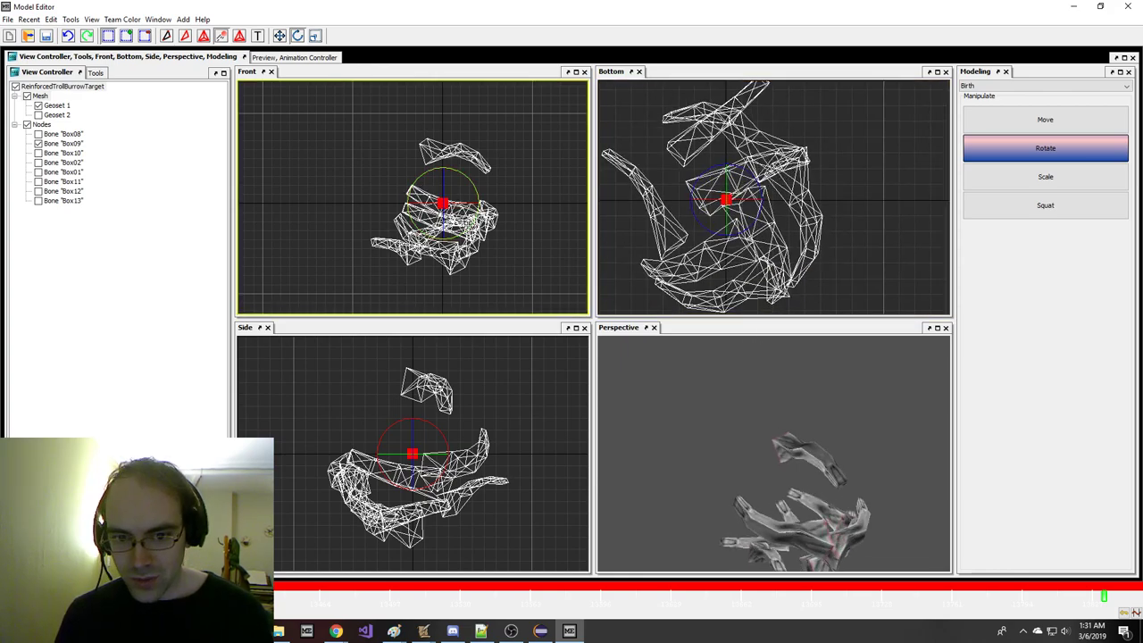
key(ctrl+z)
drag(517, 222, 397, 393)
- Scrub through the Birth sequence and back to its start to check the motion of the Box09 piece
drag(134, 600, 914, 609)
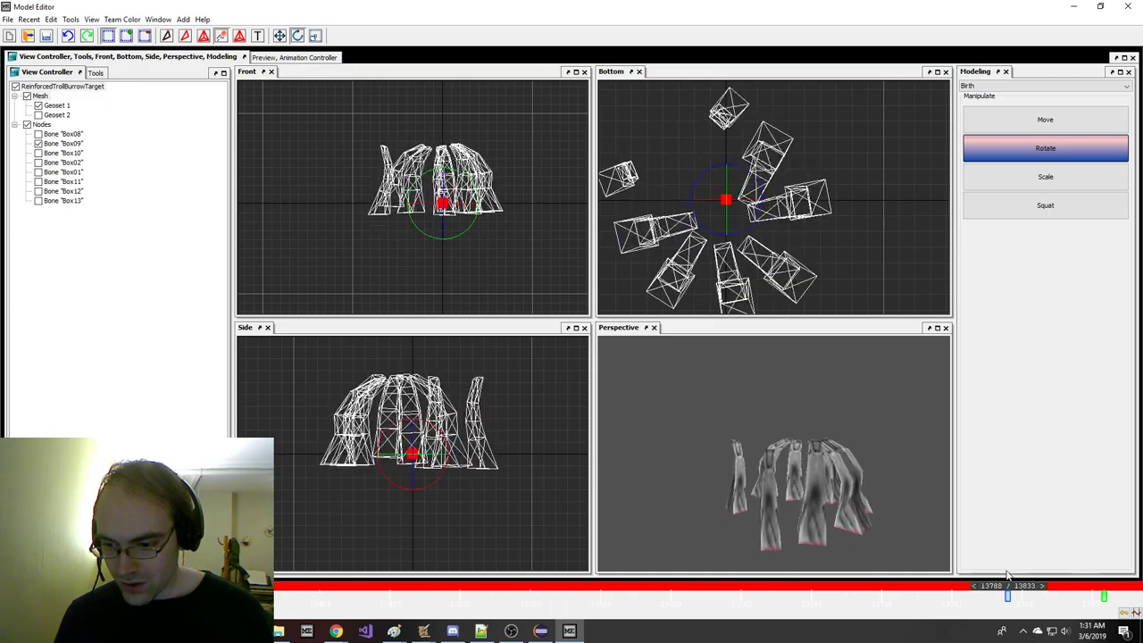
drag(585, 601, 107, 600)
drag(863, 460, 836, 460)
middle_drag(834, 455, 847, 453)
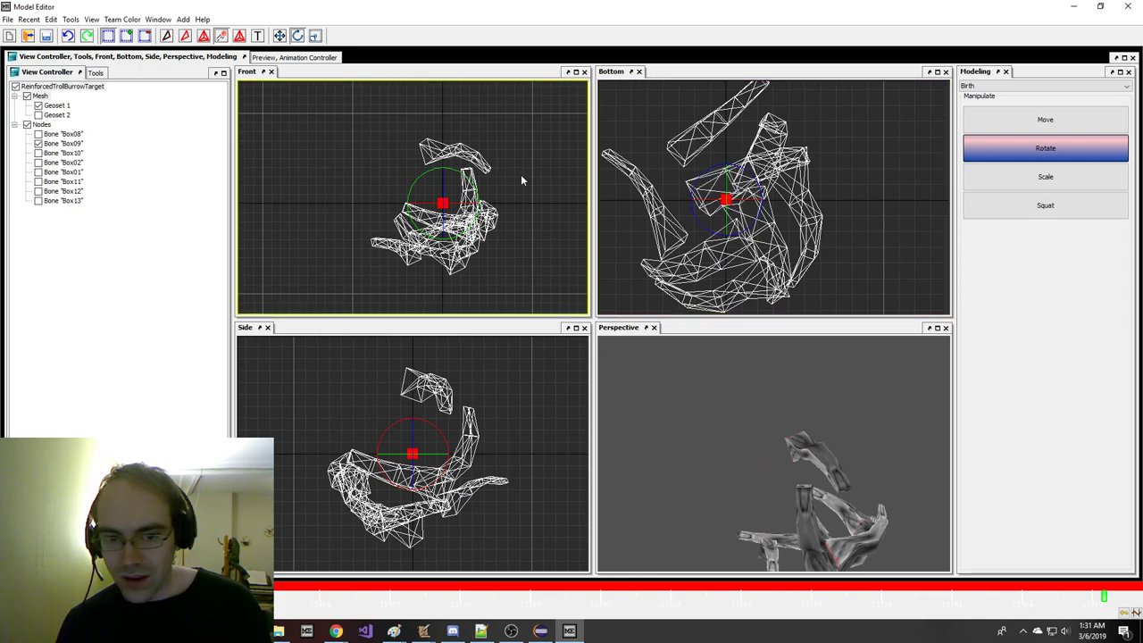
- Isolate bone Box08, rotate it at the opening keyframe and scrub the Birth sequence to frame 13833
click(264, 147)
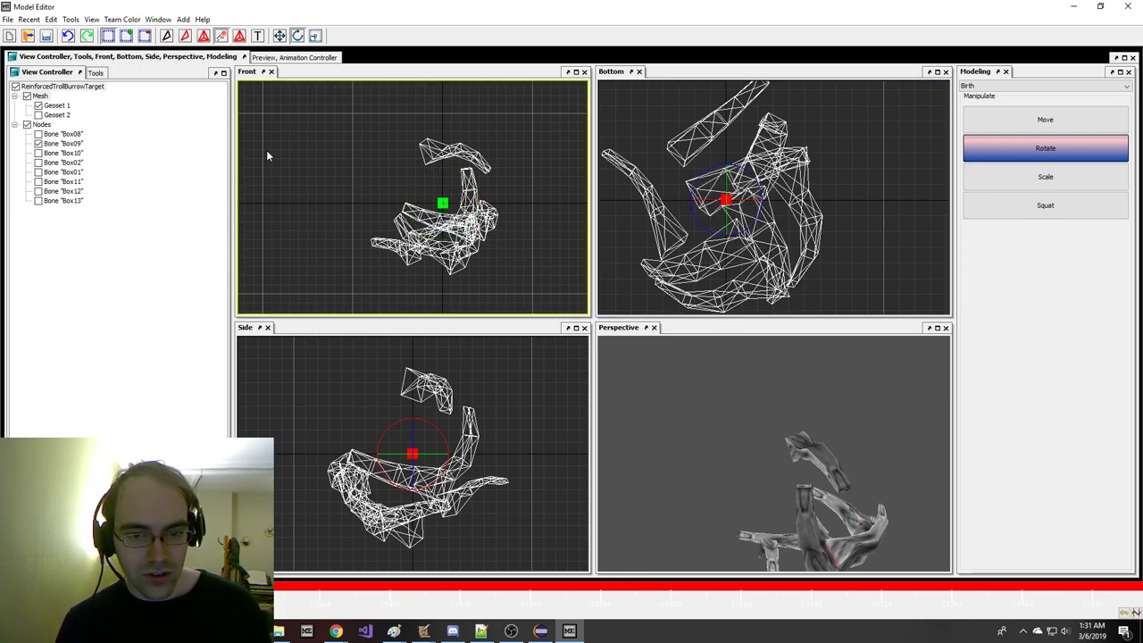
click(41, 137)
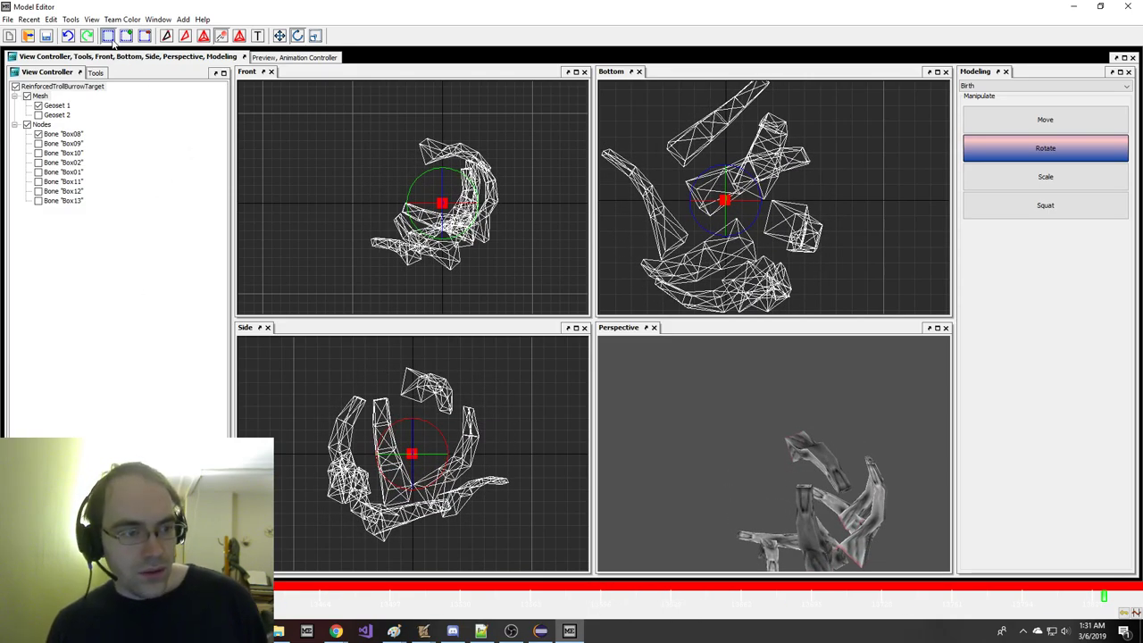
click(359, 196)
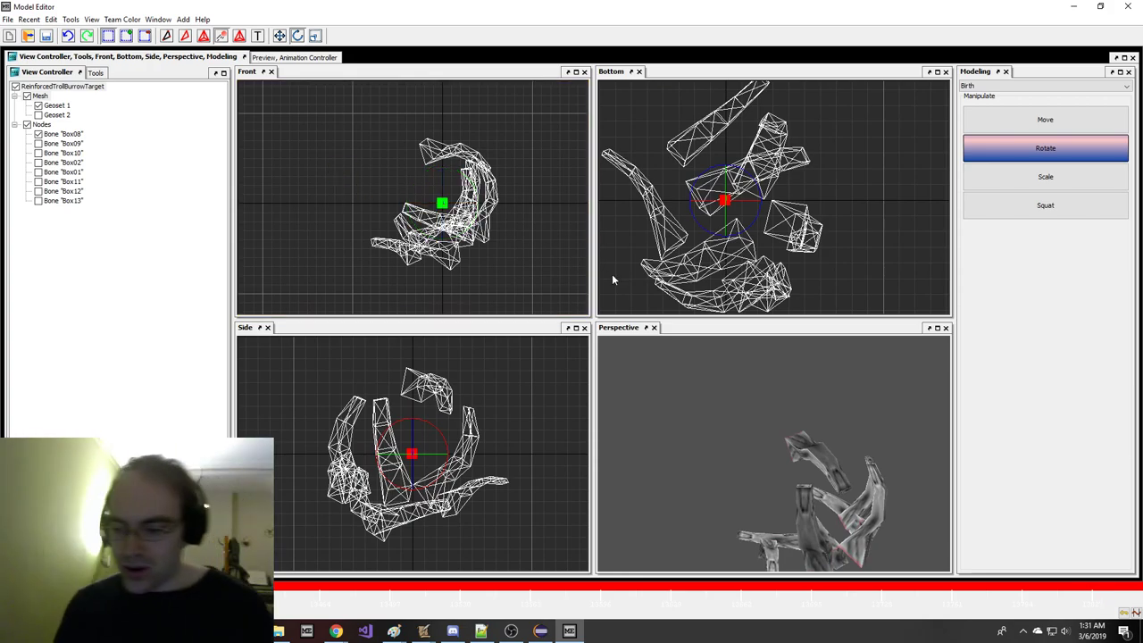
drag(668, 380, 795, 438)
mouse_move(259, 600)
mouse_down()
mouse_move(1136, 613)
mouse_move(241, 609)
mouse_move(1136, 612)
mouse_move(335, 599)
mouse_move(1108, 599)
mouse_move(571, 599)
mouse_move(1124, 613)
mouse_up()
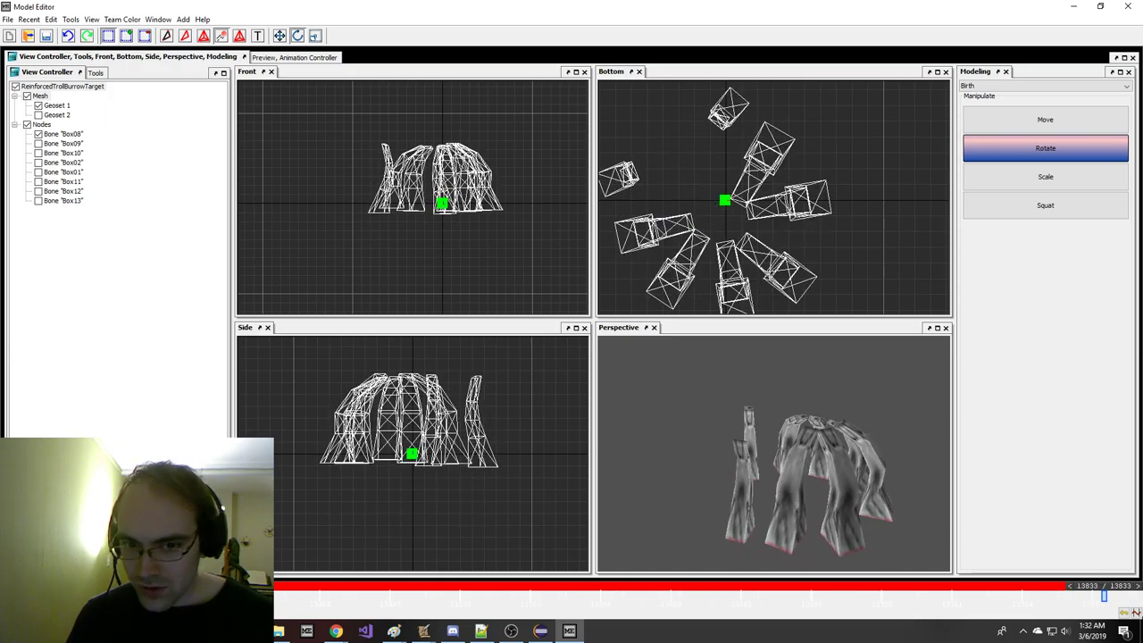
- Isolate bone Box10, rotate it at the opening keyframe of the Birth sequence and scrub to frame 13653
click(63, 155)
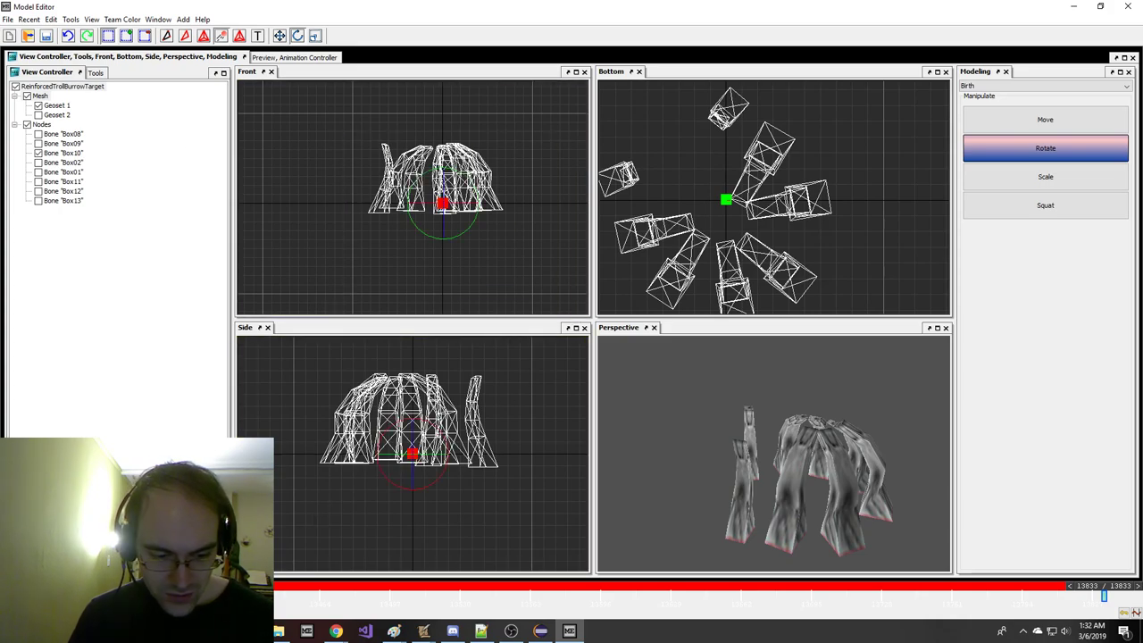
key(Left)
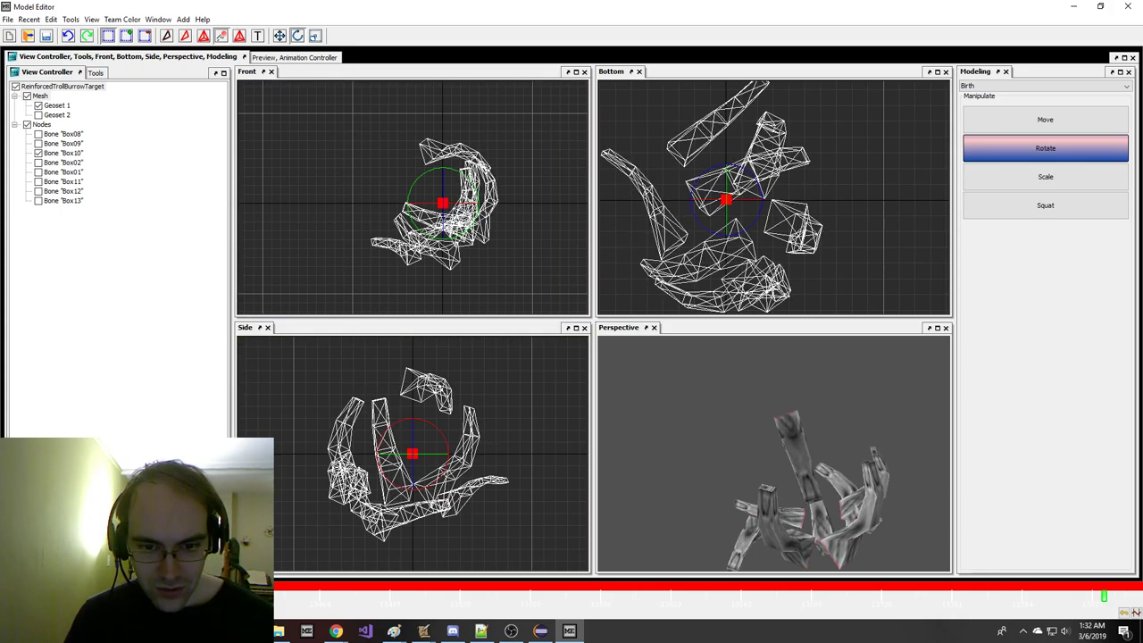
drag(480, 207, 507, 256)
drag(768, 420, 781, 420)
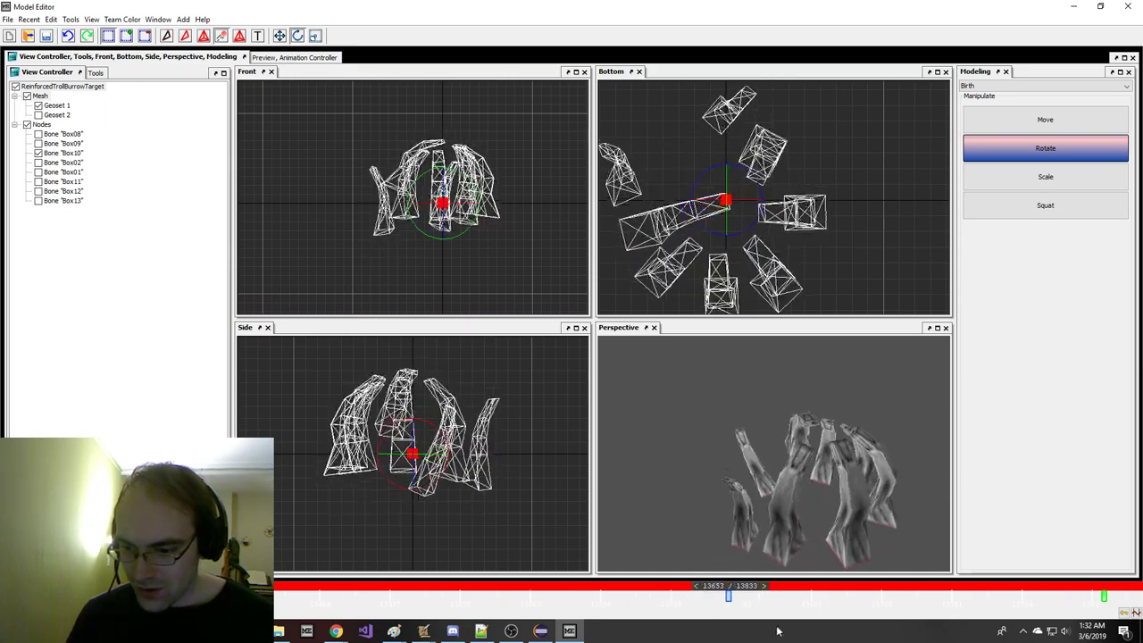
- Isolate bone Box02 and rotate it at the opening keyframe of the Birth sequence in the Side and Front views
click(39, 163)
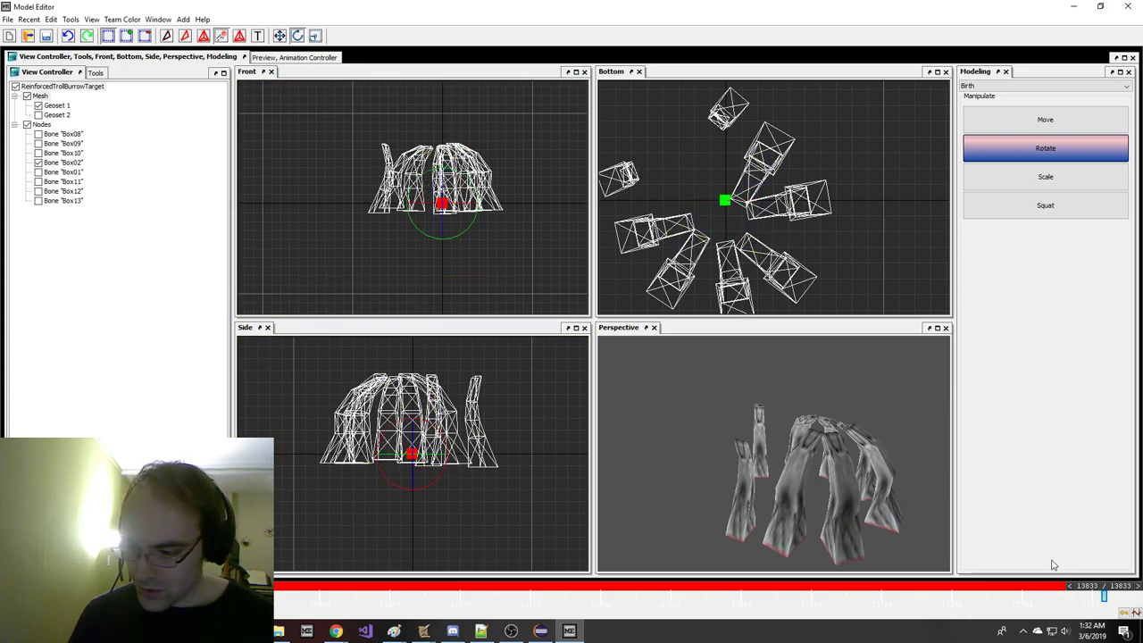
click(1079, 586)
right_drag(510, 384, 553, 414)
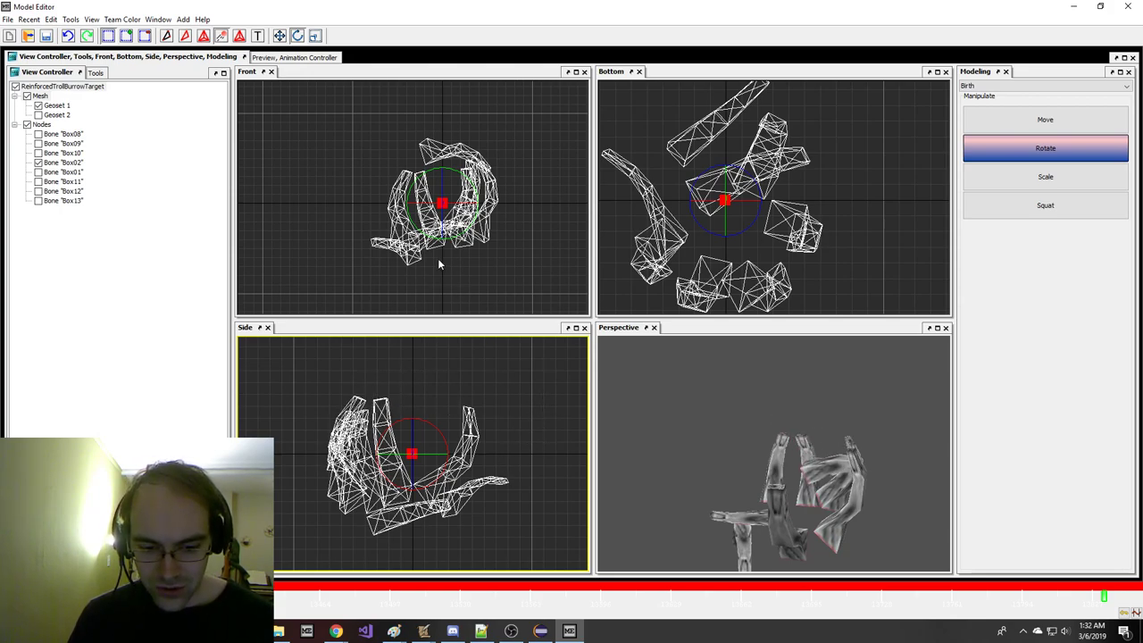
scroll(834, 247, down, 3)
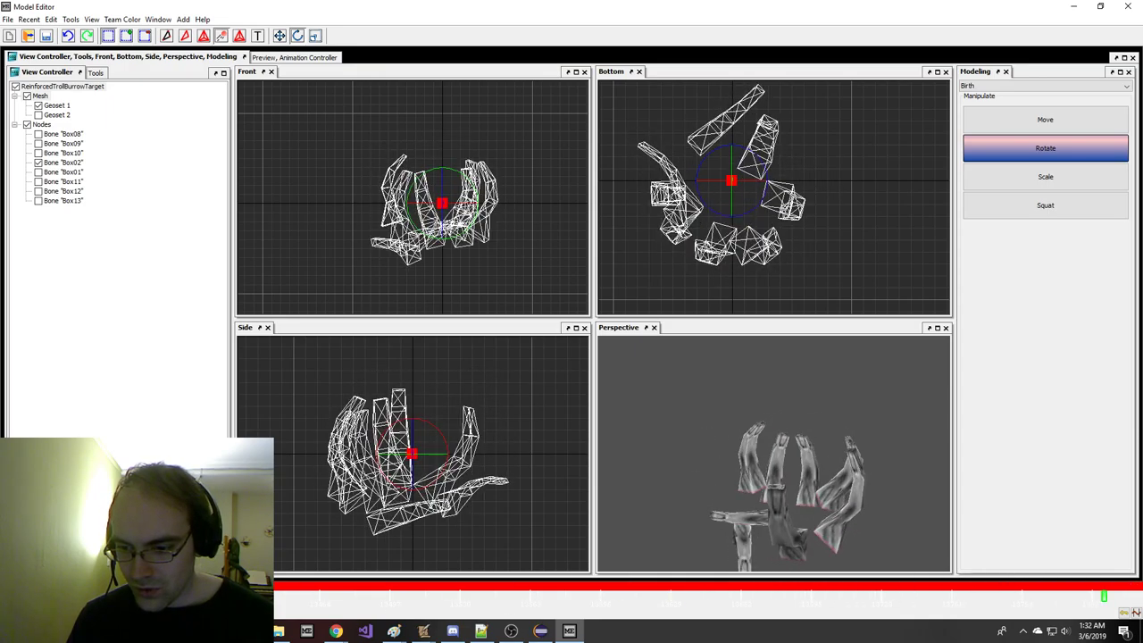
drag(856, 402, 882, 405)
click(456, 205)
mouse_move(580, 209)
right_down()
mouse_move(530, 146)
mouse_move(534, 180)
mouse_move(535, 167)
right_up()
click(534, 167)
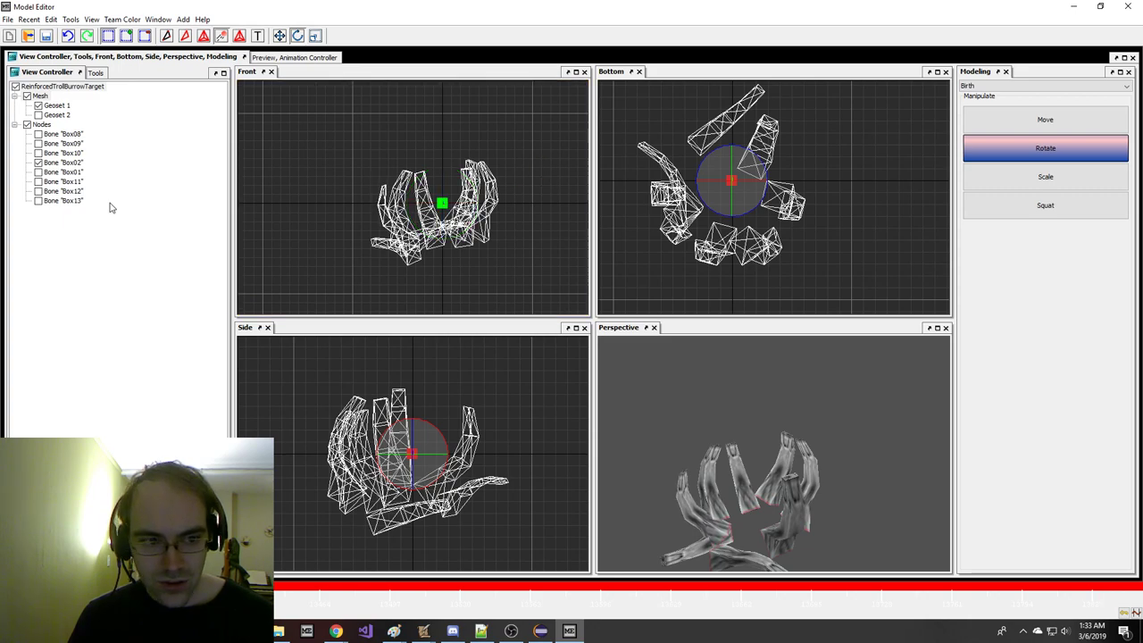
- Readjust the rotation of bones Box10 and Box09, one after the other, at the opening keyframe of the Birth sequence
click(37, 152)
drag(454, 152, 536, 284)
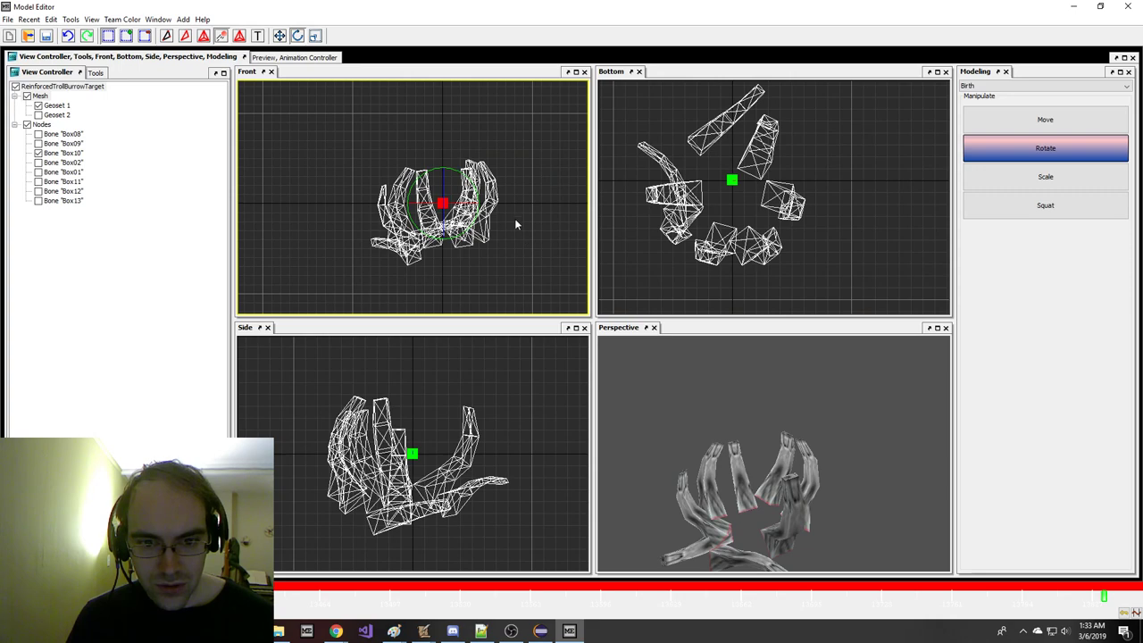
drag(393, 115, 409, 149)
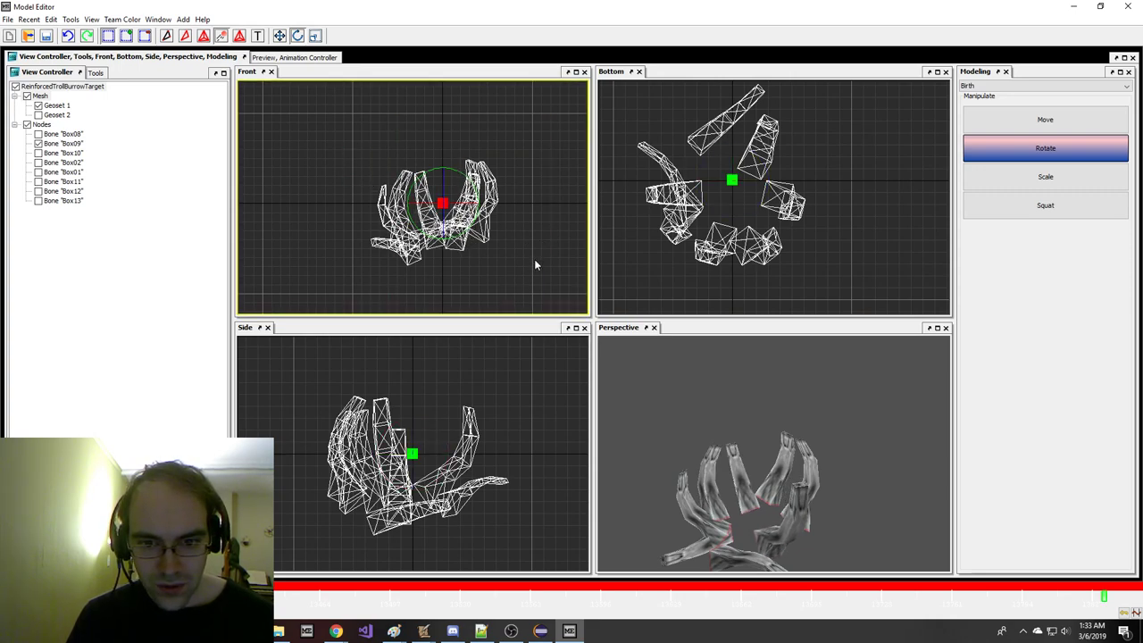
drag(501, 427, 498, 462)
click(498, 199)
- Isolate bone Box08, tilt its piece further at the opening keyframe and scrub the Birth sequence to frame 13833
click(80, 133)
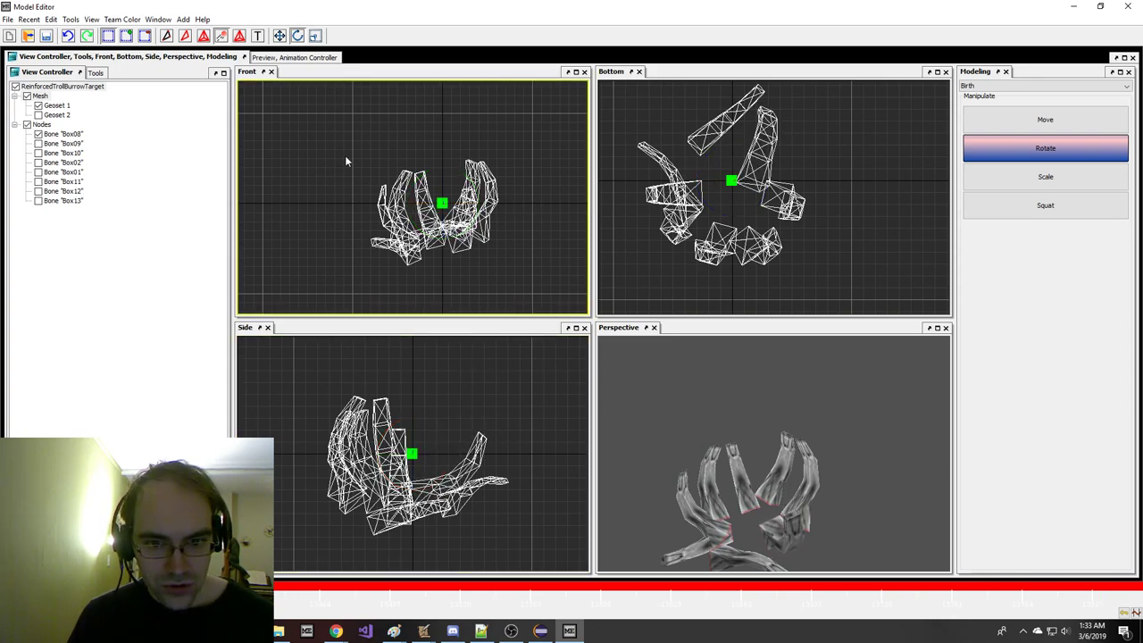
drag(551, 240, 536, 291)
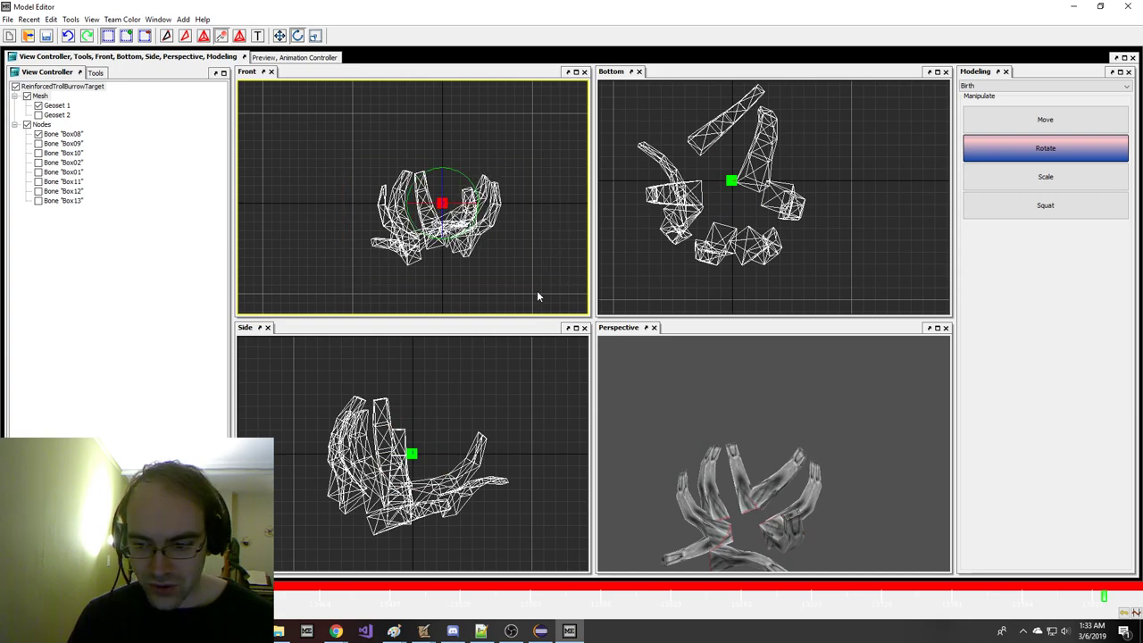
drag(530, 413, 518, 384)
mouse_move(46, 593)
mouse_down()
mouse_move(510, 581)
mouse_move(1108, 585)
mouse_move(612, 589)
mouse_move(814, 585)
mouse_move(1046, 546)
mouse_move(402, 573)
mouse_move(551, 533)
mouse_move(1006, 518)
mouse_move(1105, 438)
mouse_move(665, 567)
mouse_move(161, 564)
mouse_move(919, 561)
mouse_move(1128, 545)
mouse_up()
- Play the Birth animation in the preview to check the motion of all defence pieces, and return to the editing views
click(314, 59)
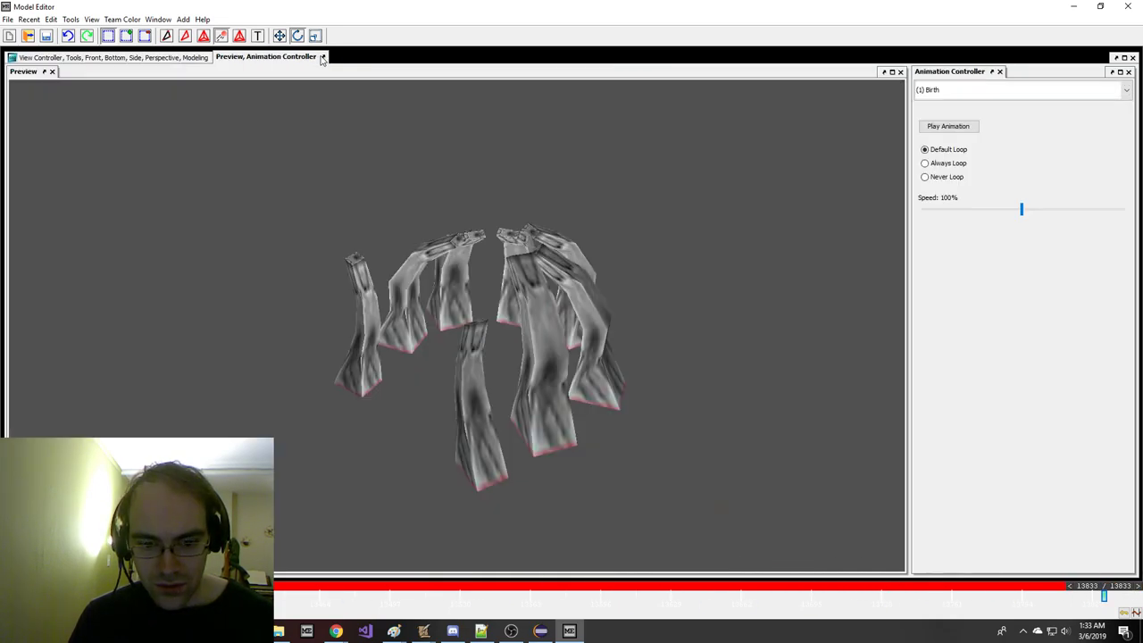
click(974, 91)
click(973, 90)
click(961, 125)
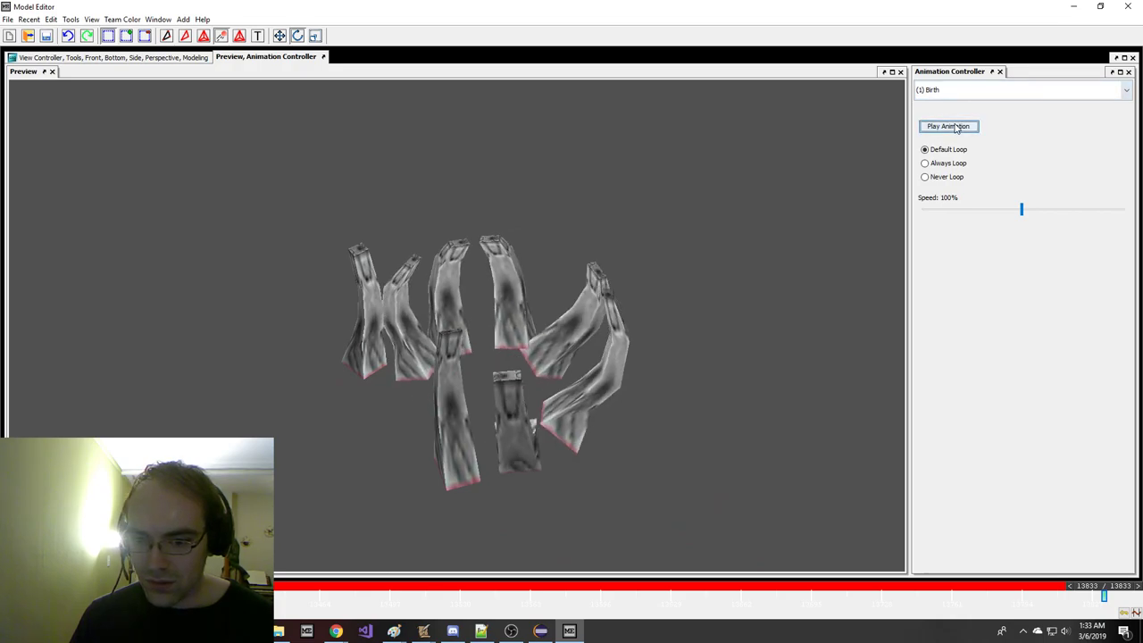
click(156, 58)
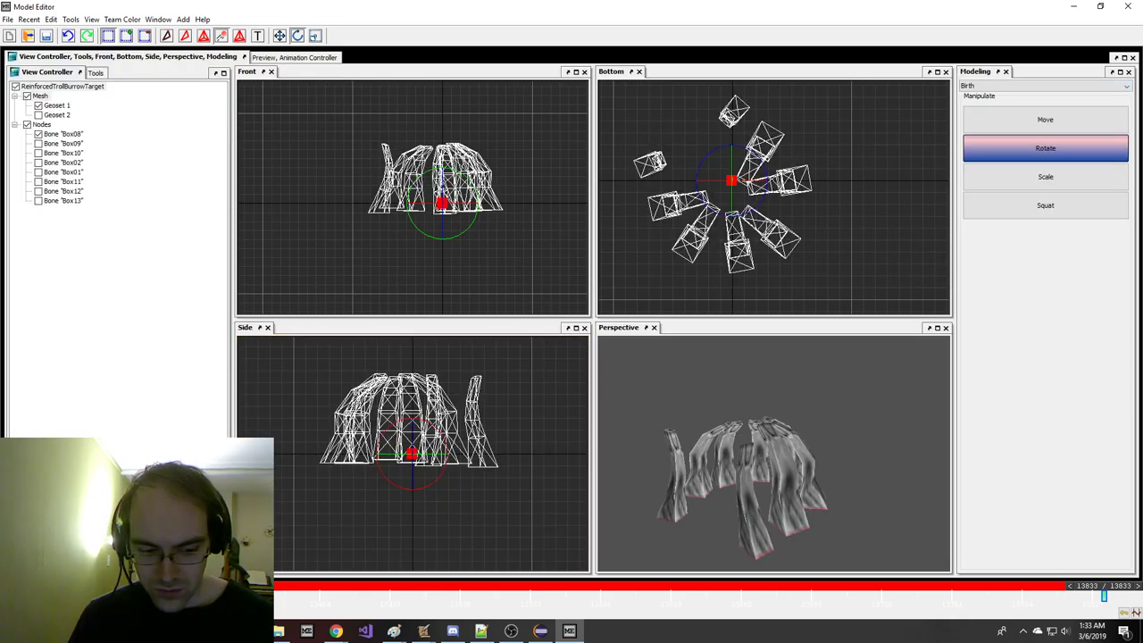
- Try to rotate bone Box08 at frame 13813 of the Birth sequence, and undo the rotation
drag(1106, 593, 1011, 545)
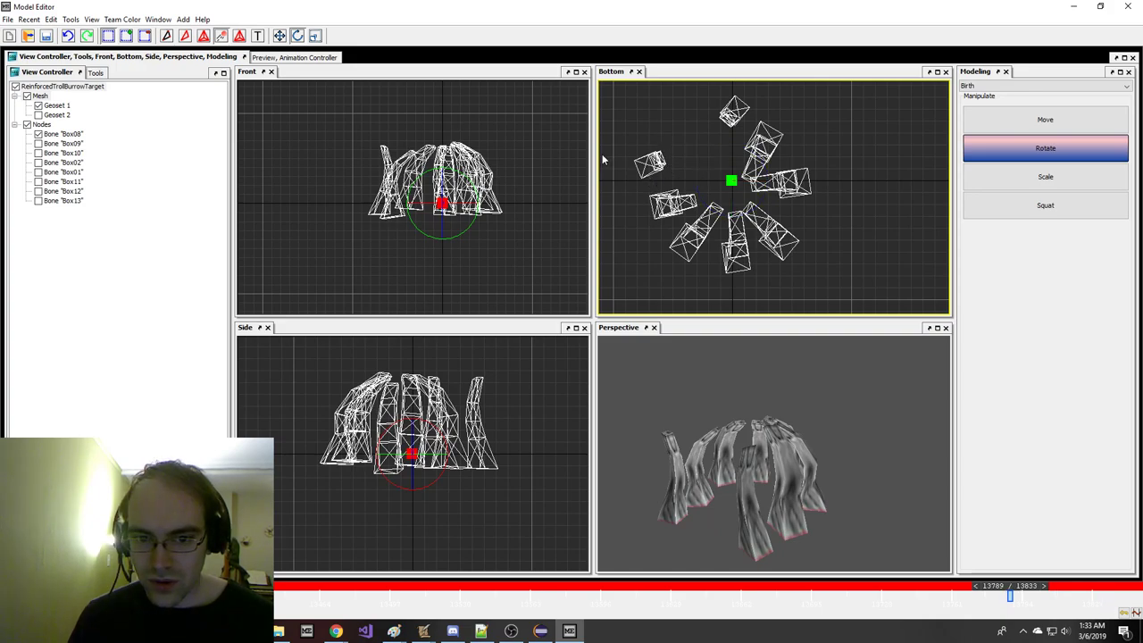
drag(676, 117, 862, 292)
drag(1024, 591, 1062, 581)
right_drag(880, 202, 822, 159)
key(ctrl+z)
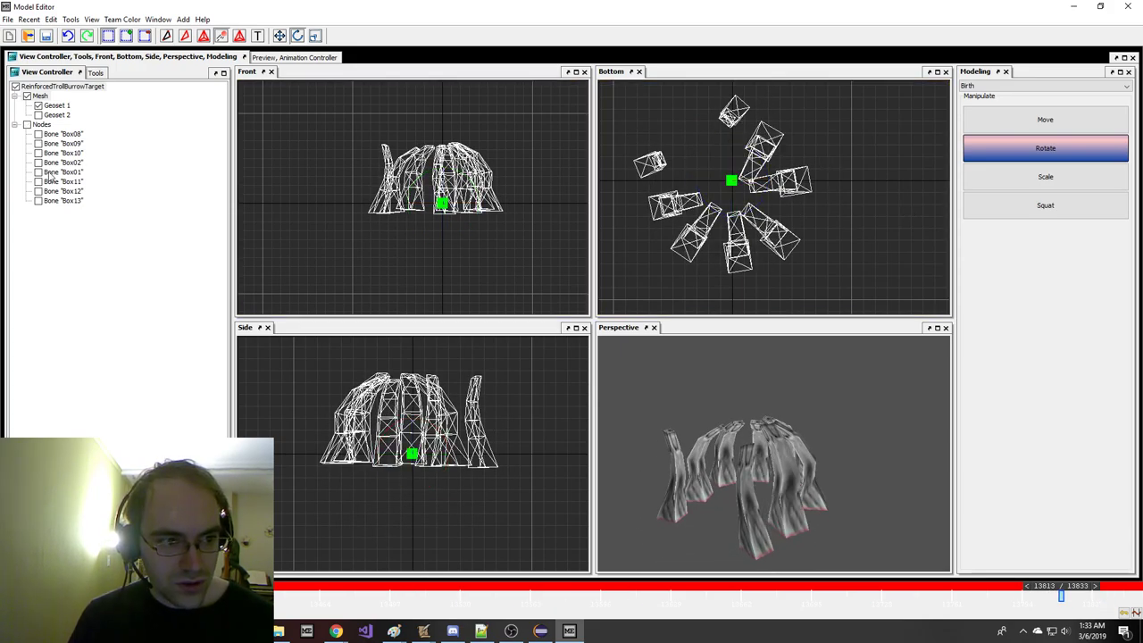
- Isolate bone Box01, try to rotate it at frame 13813, and undo the changes
click(39, 171)
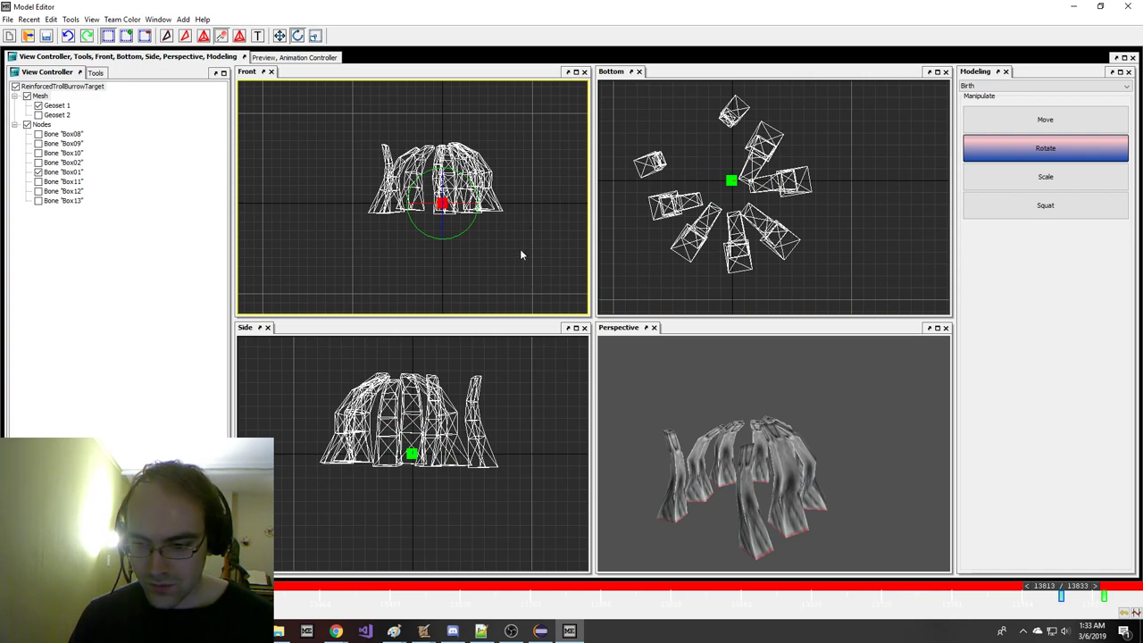
click(49, 22)
click(56, 33)
click(52, 21)
click(63, 34)
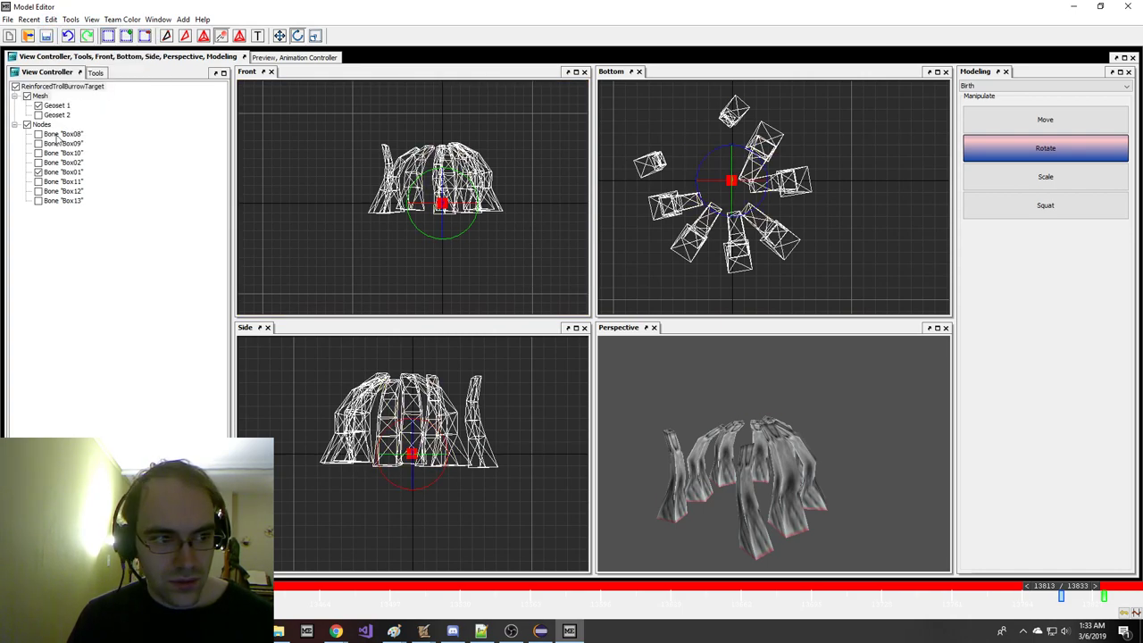
- Try to rotate bones Box12 and Box11 in turn at frame 13813, undoing each attempt
click(63, 193)
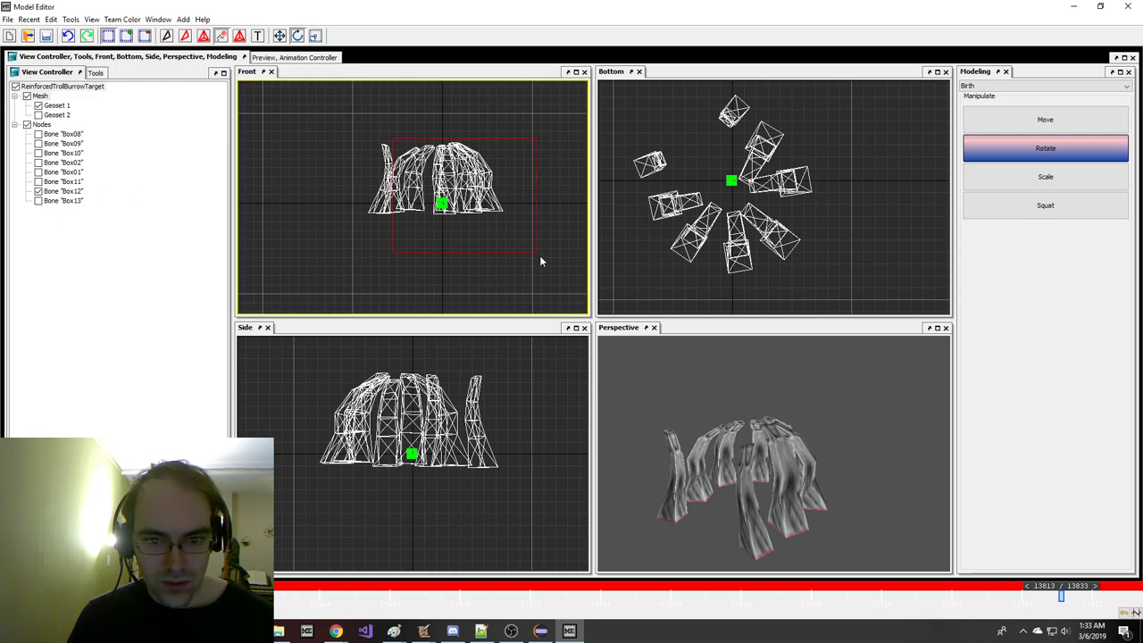
click(51, 18)
click(65, 33)
drag(393, 161, 572, 272)
right_drag(573, 272, 555, 200)
key(ctrl+z)
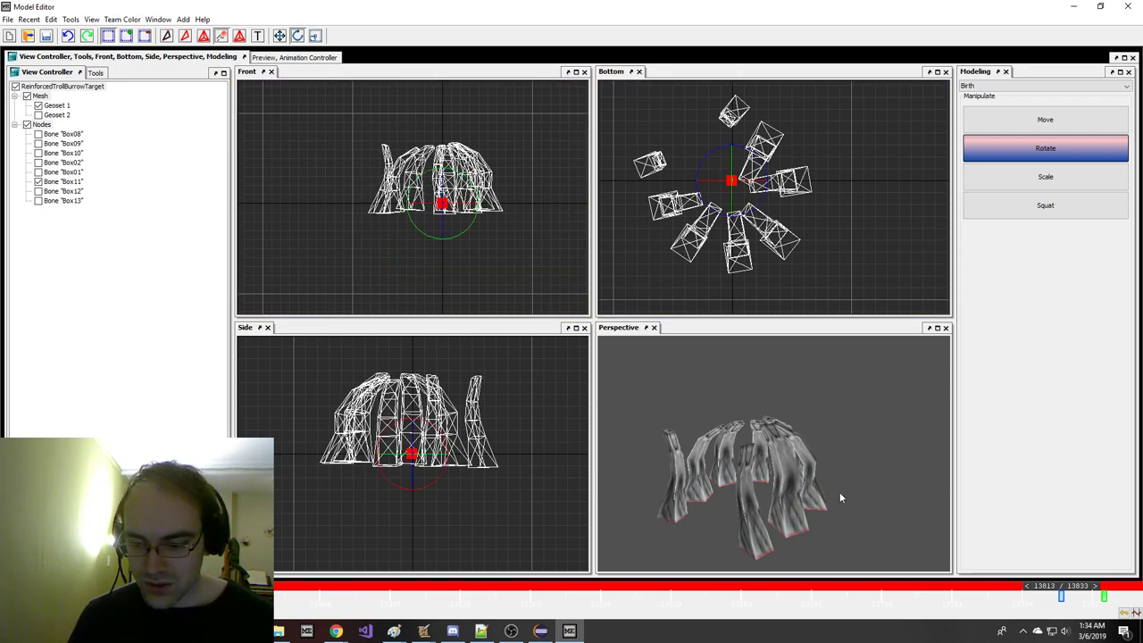
- Scrub the Birth sequence to frame 13832 and save the model as ReinforcedDefensesForBarracks2.mdx
drag(1074, 585, 1056, 588)
key(Left)
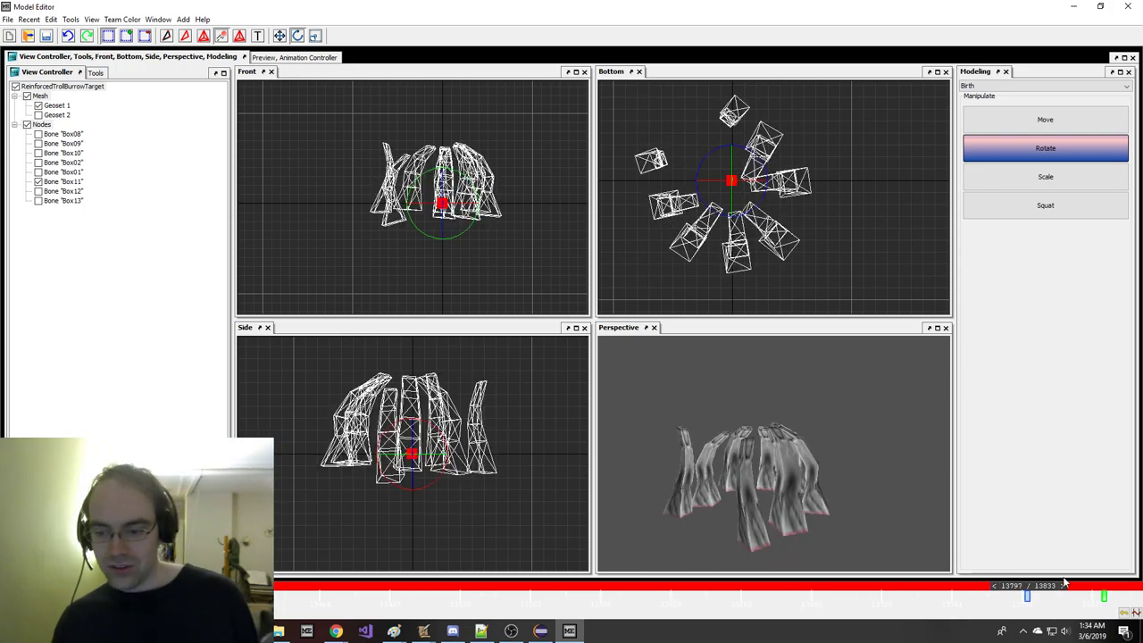
click(7, 19)
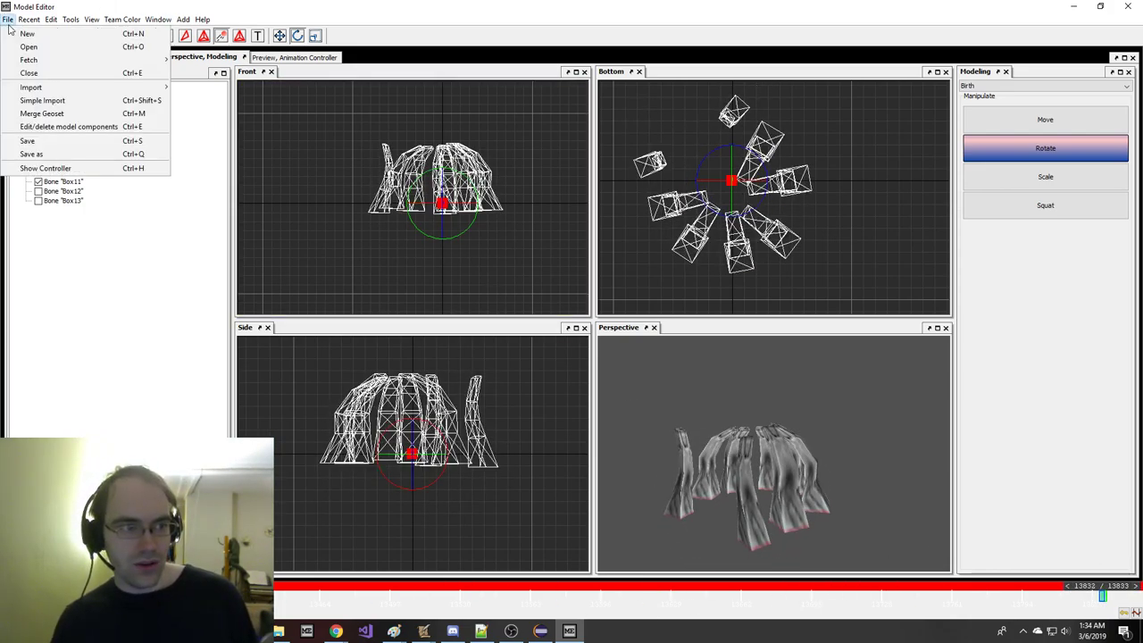
click(36, 150)
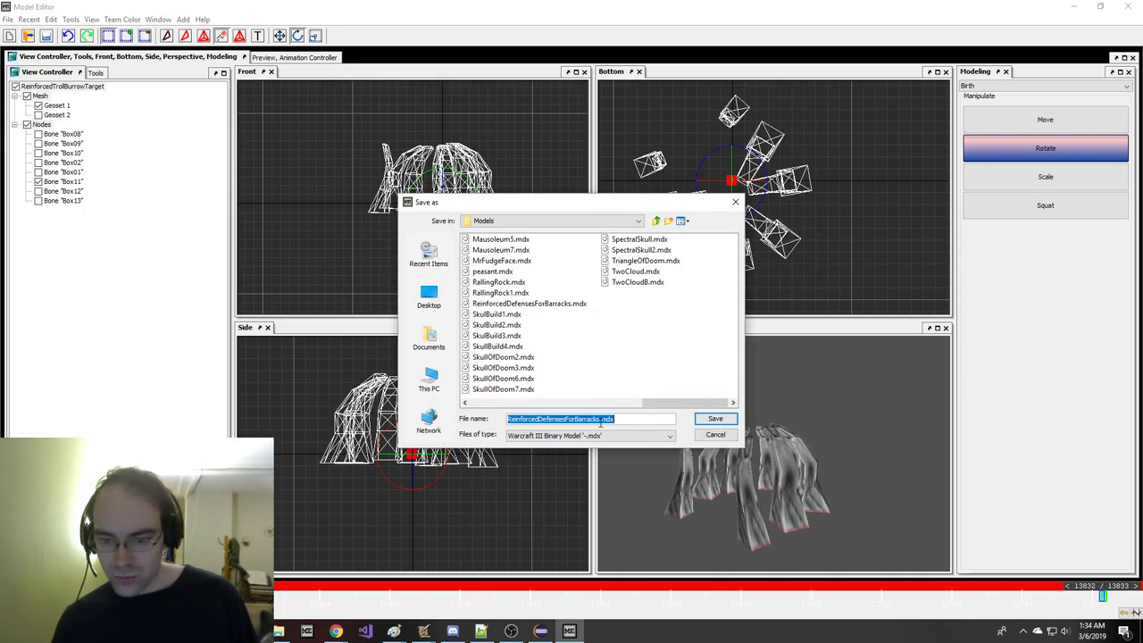
click(707, 419)
- Replay the Birth animation of the saved model in the preview
click(259, 57)
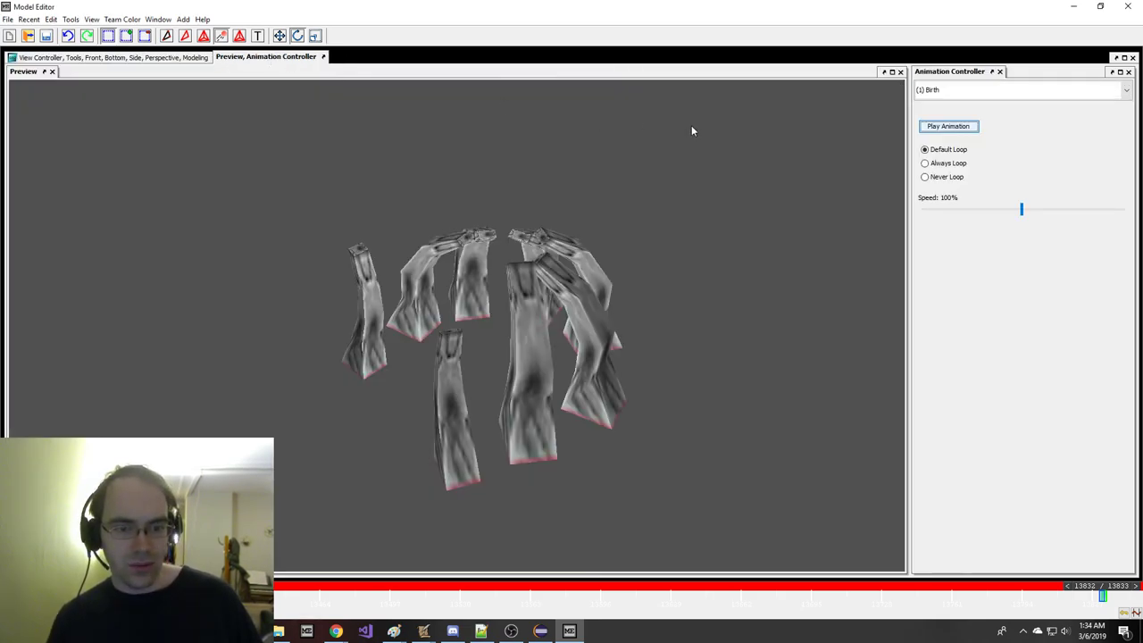
click(960, 86)
click(954, 89)
click(944, 131)
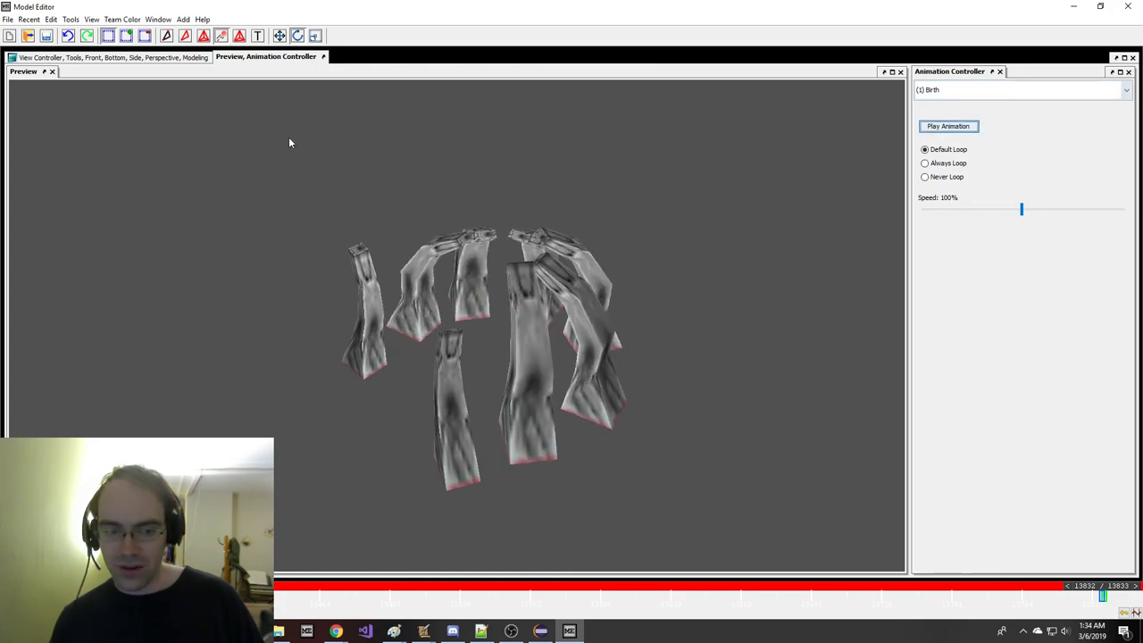
- Open the model file ReinforcedDefensesForBarracks2.mdx from the Models folder
click(29, 36)
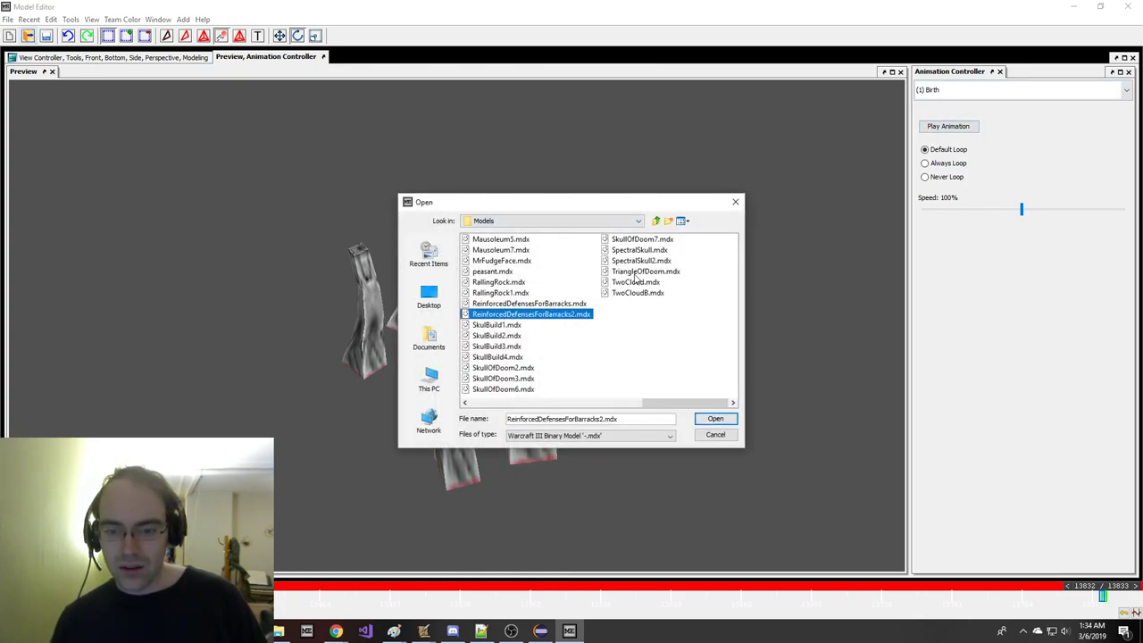
click(442, 306)
key(Escape)
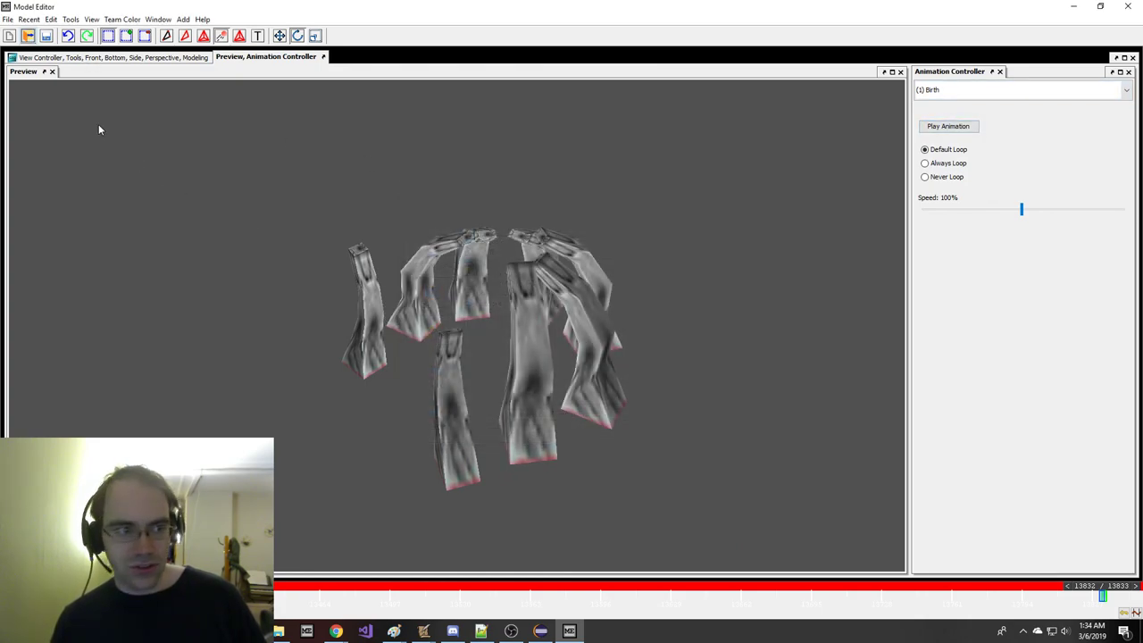
click(29, 36)
scroll(598, 329, down, 5)
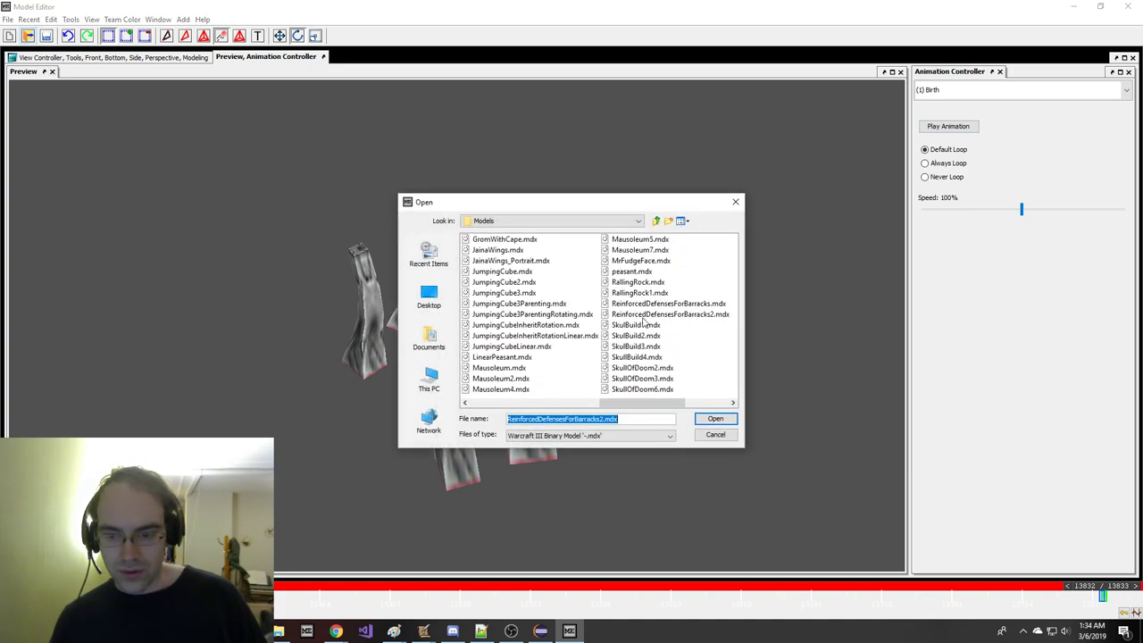
double_click(634, 315)
- Select the Birth animation for the reopened model, zoom the preview out and play it
click(995, 90)
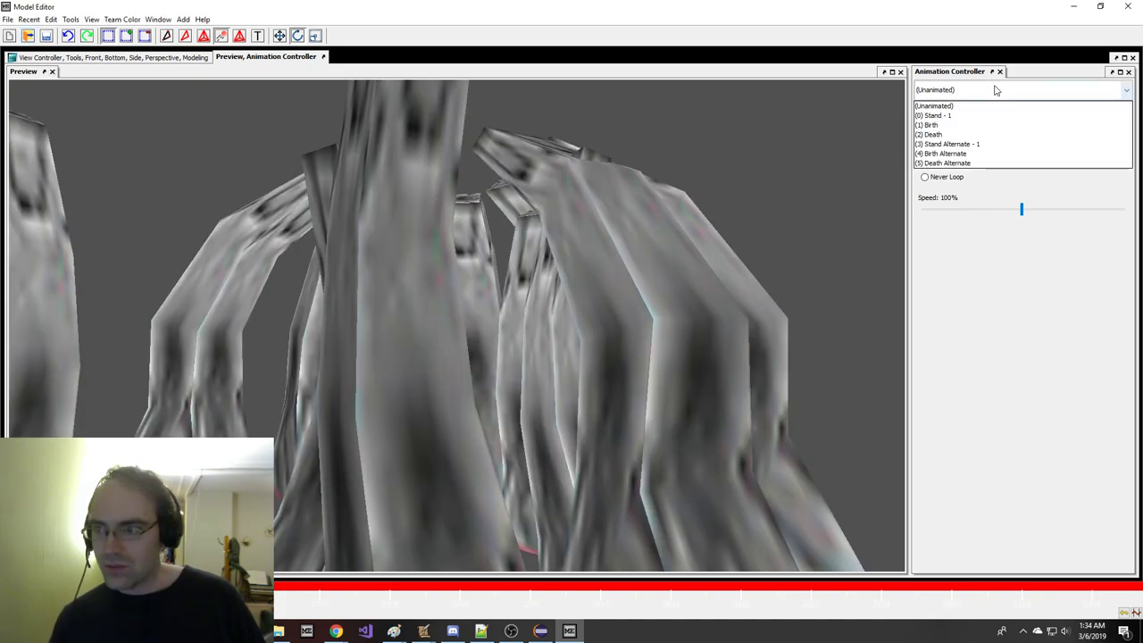
click(947, 125)
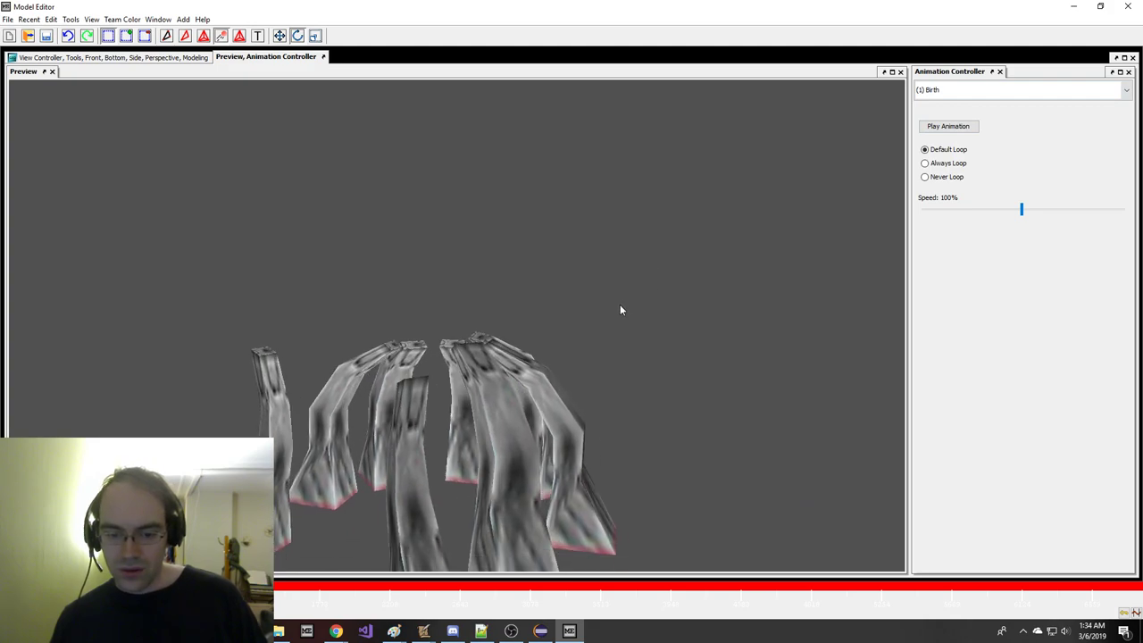
click(925, 128)
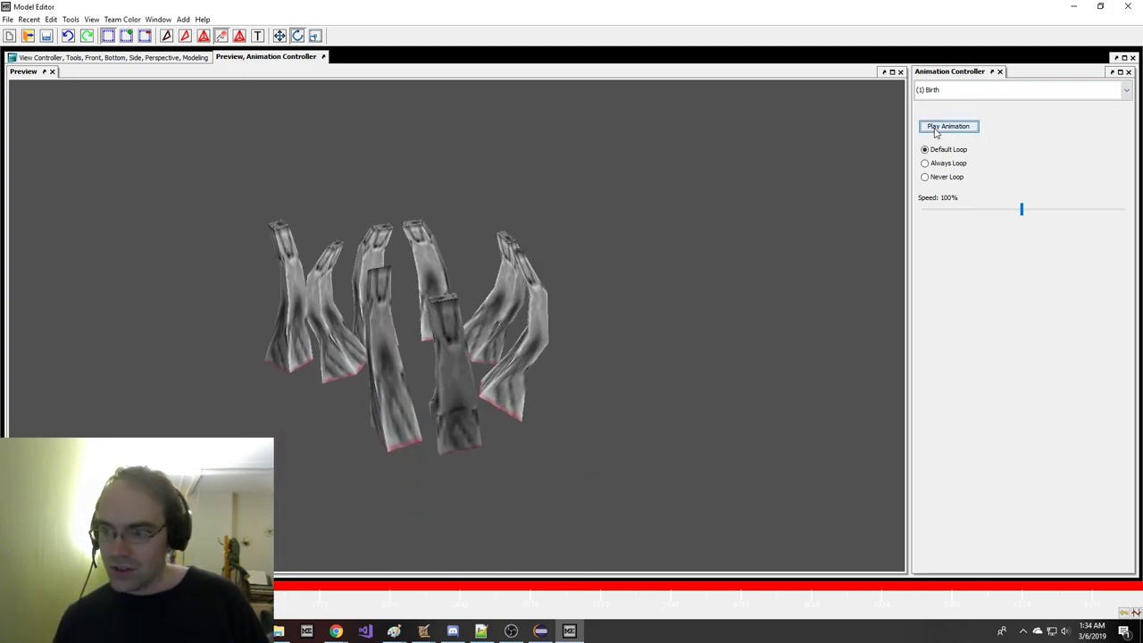
- Turn on animation mode with the Birth sequence in the editing views, inspect its frames and return to the preview
click(126, 58)
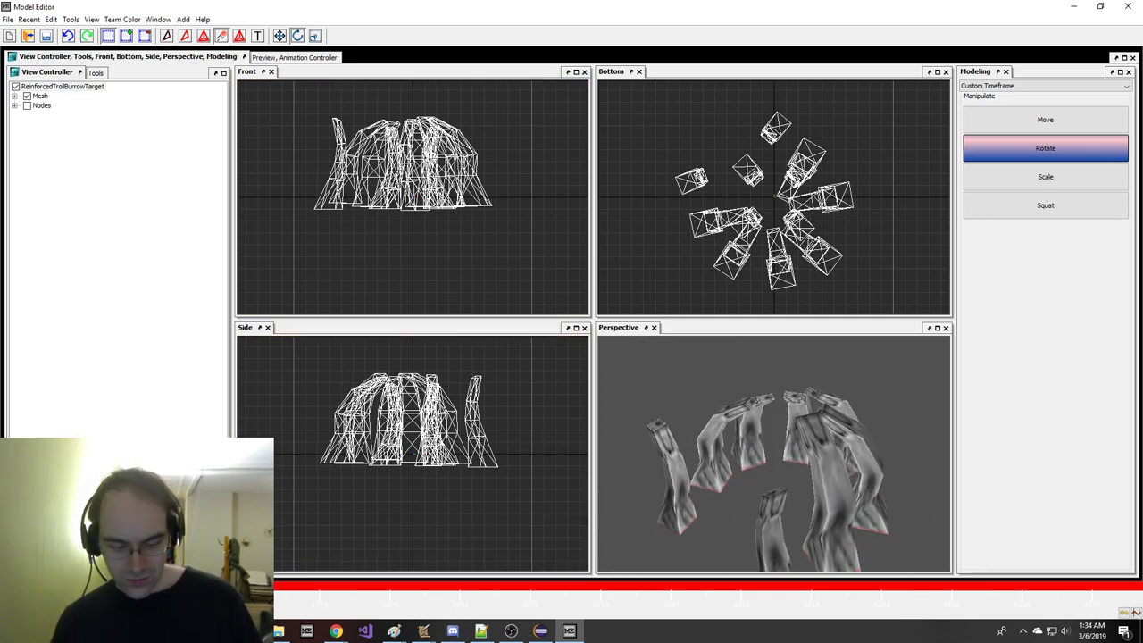
click(1136, 612)
click(561, 229)
click(554, 209)
click(546, 474)
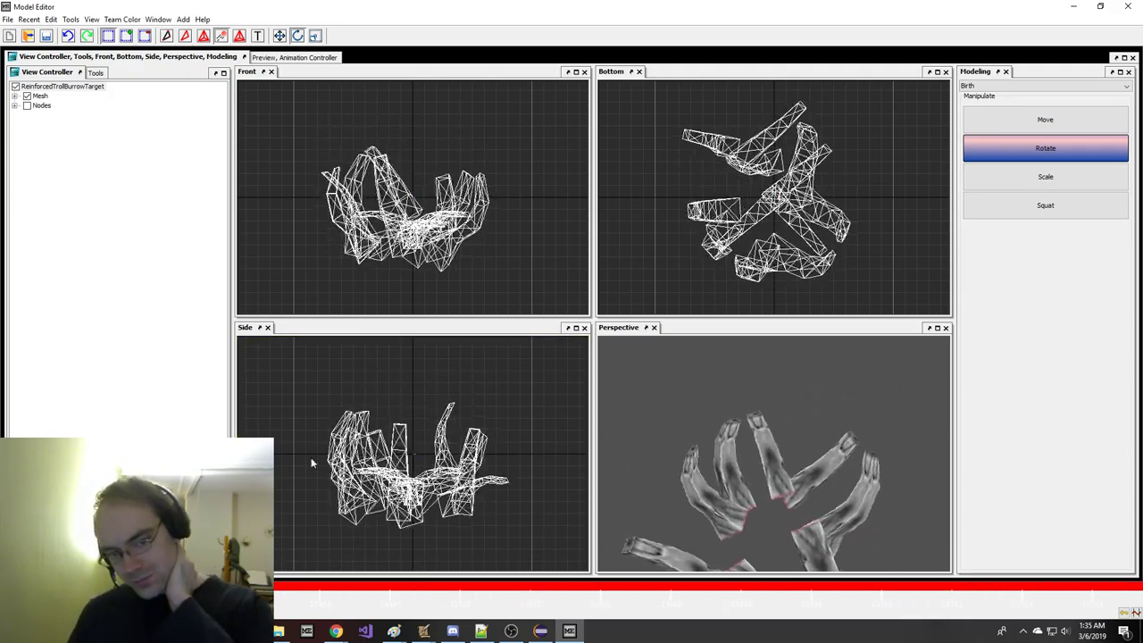
click(294, 57)
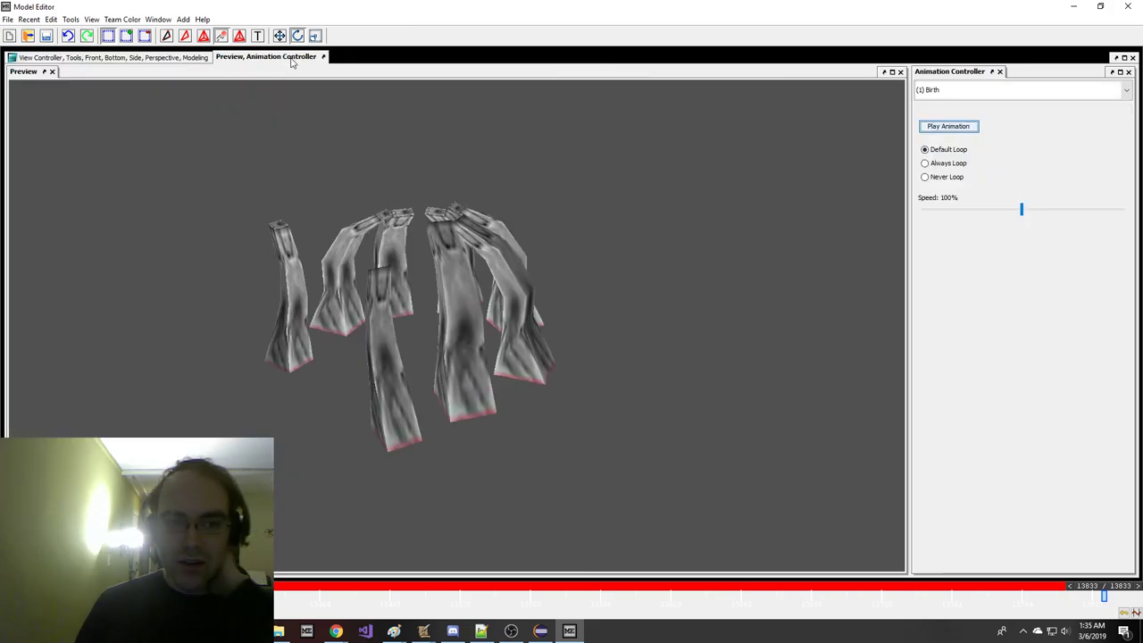
- Switch to Eclipse, open the MDL class and examine its DISABLE_BONE_GEO_ID_VALIDATOR flag
click(541, 632)
click(806, 166)
double_click(845, 5)
click(719, 181)
key(ctrl+shift+t)
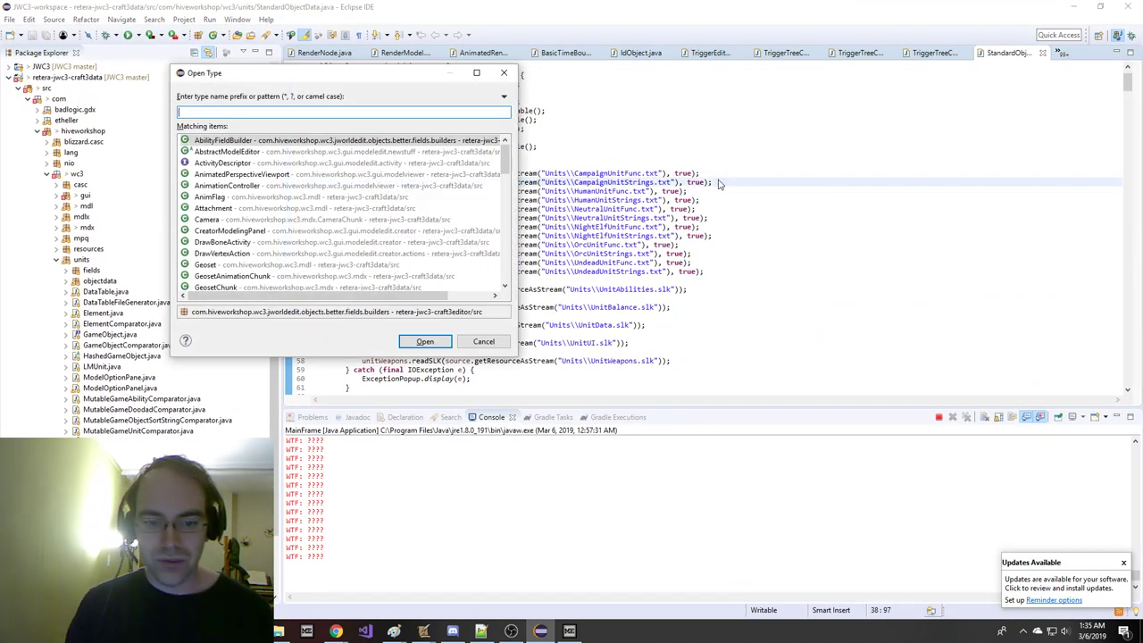
text(MDL)
key(Return)
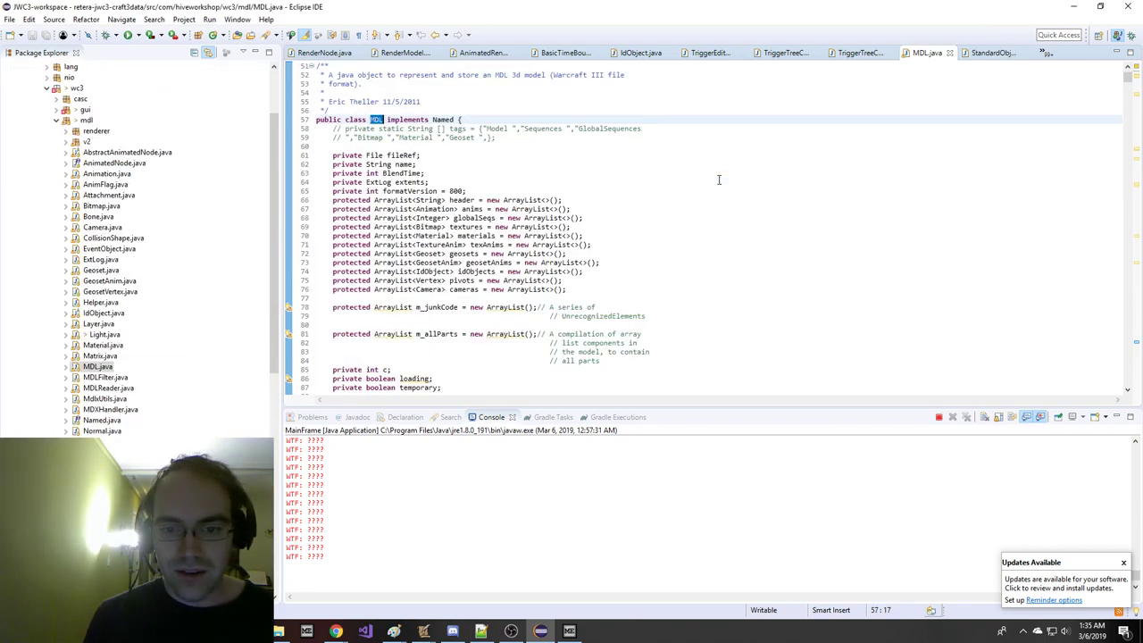
scroll(679, 181, down, 4)
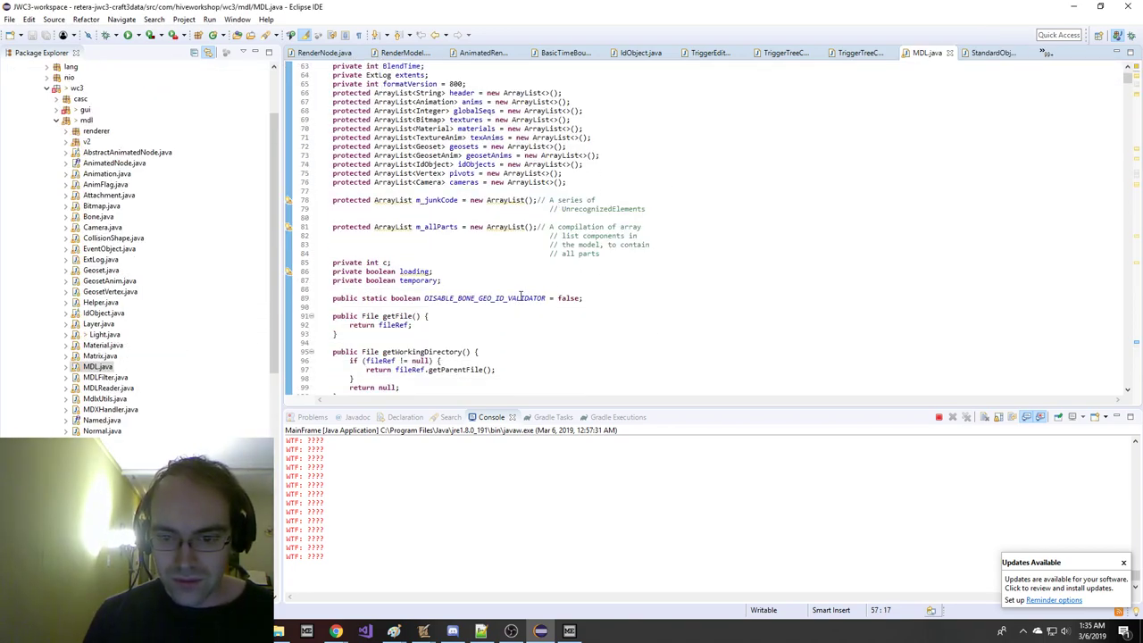
double_click(521, 298)
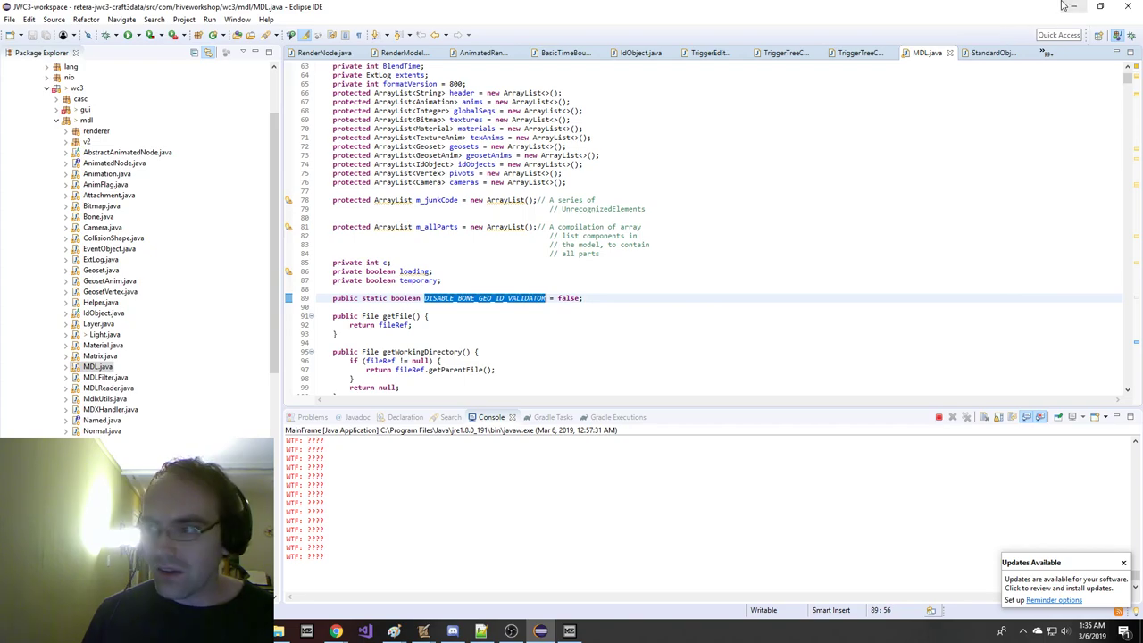
- Switch back to Model Editor, show the editing views and save the model as ReinforcedDefensesForBarracks2.mdx
click(1067, 6)
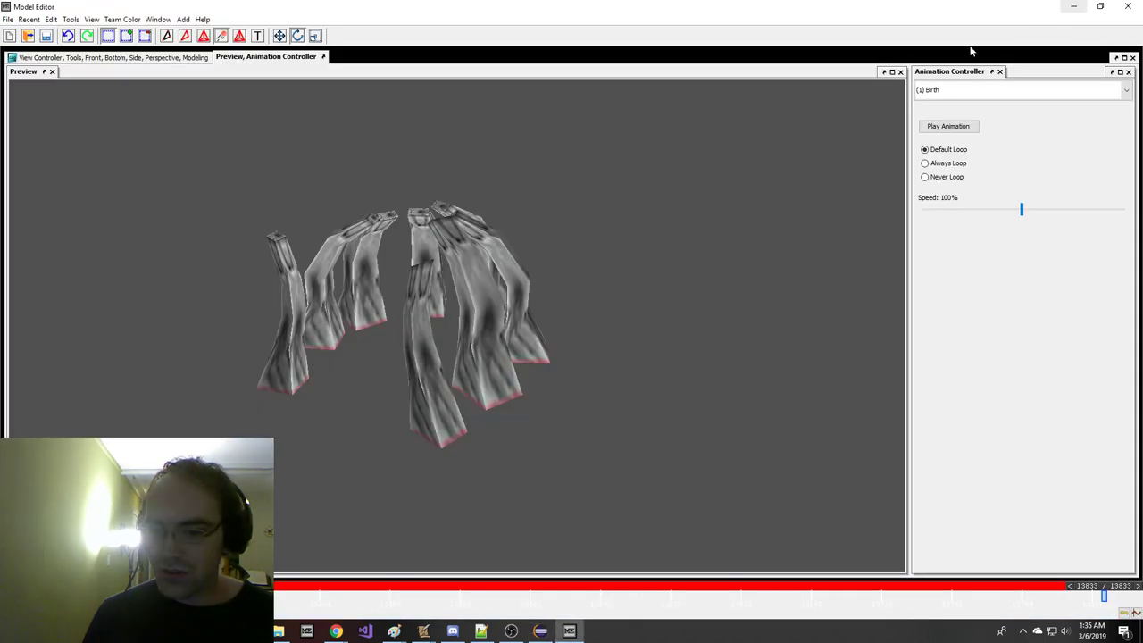
click(197, 59)
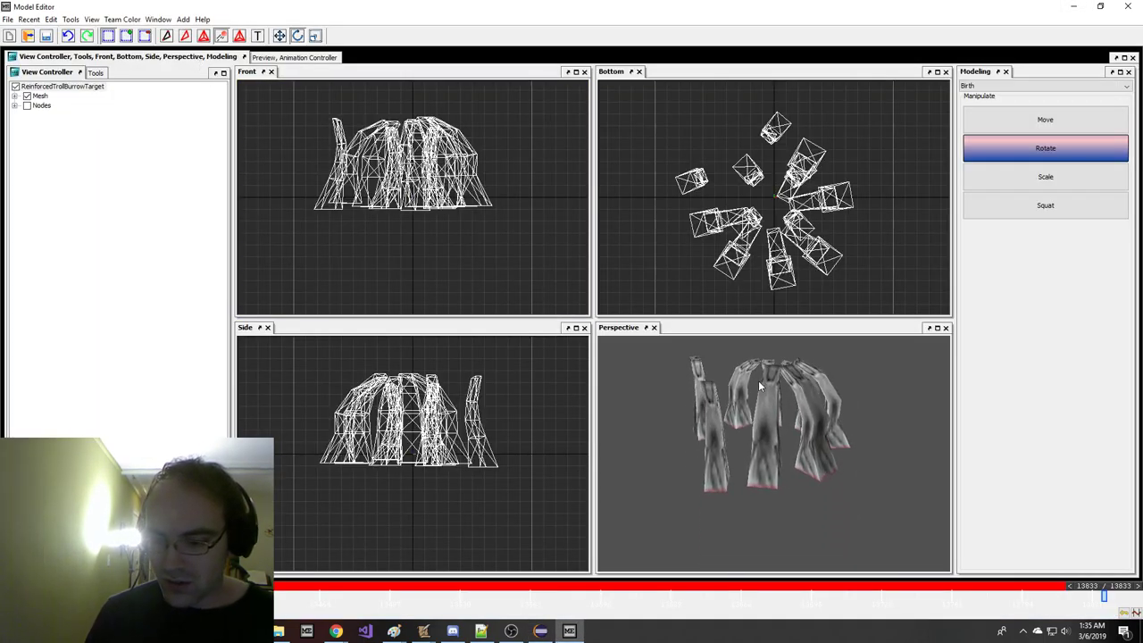
click(7, 19)
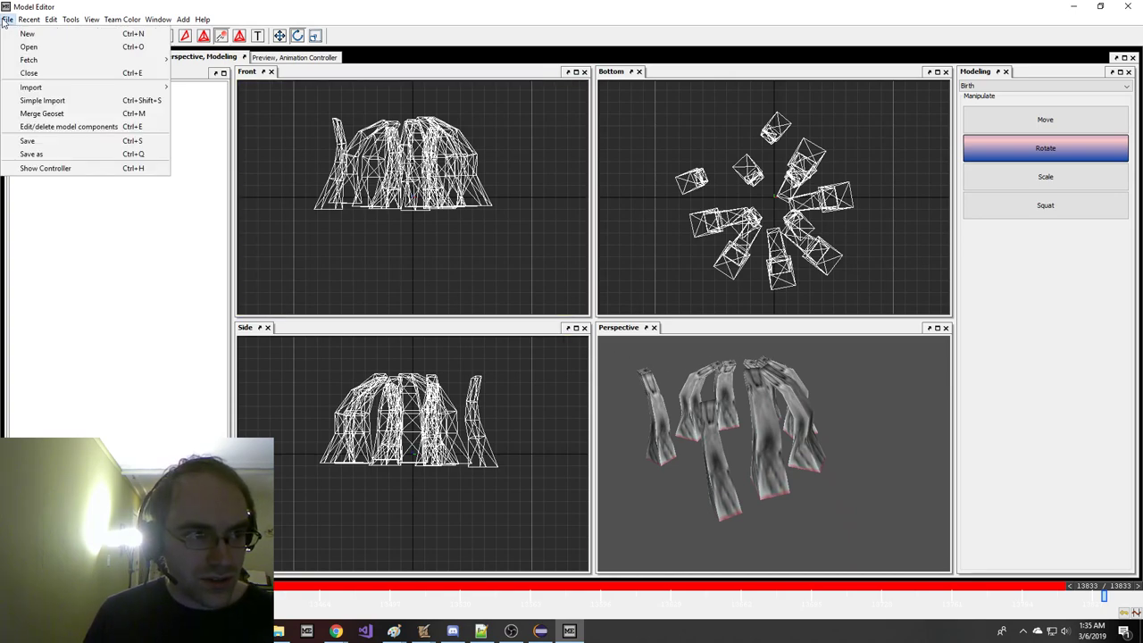
click(38, 152)
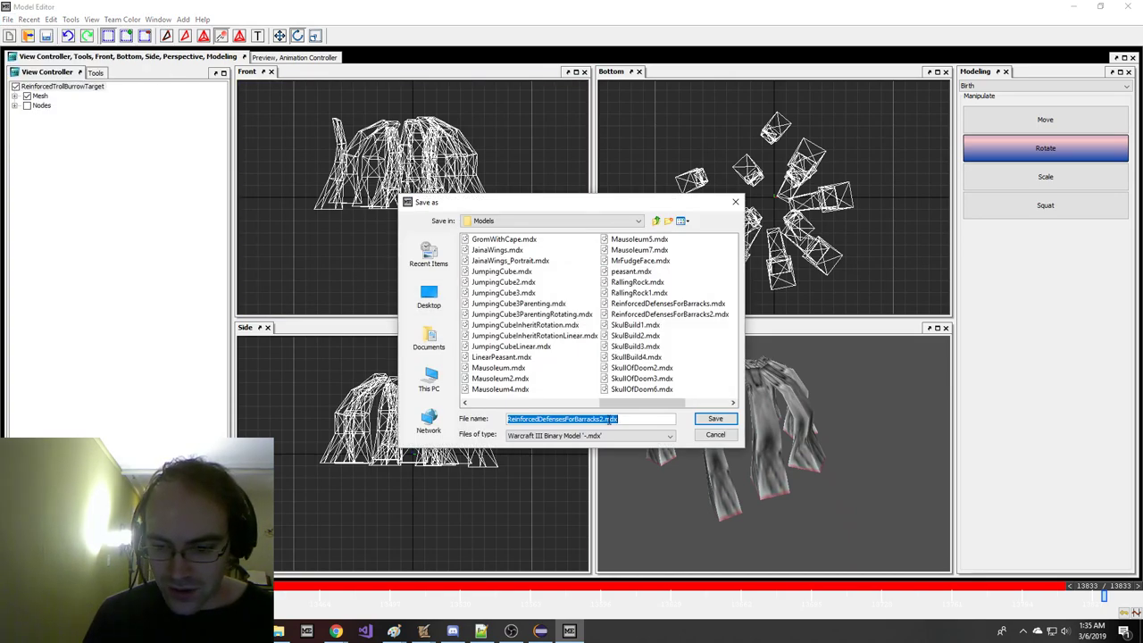
key(Return)
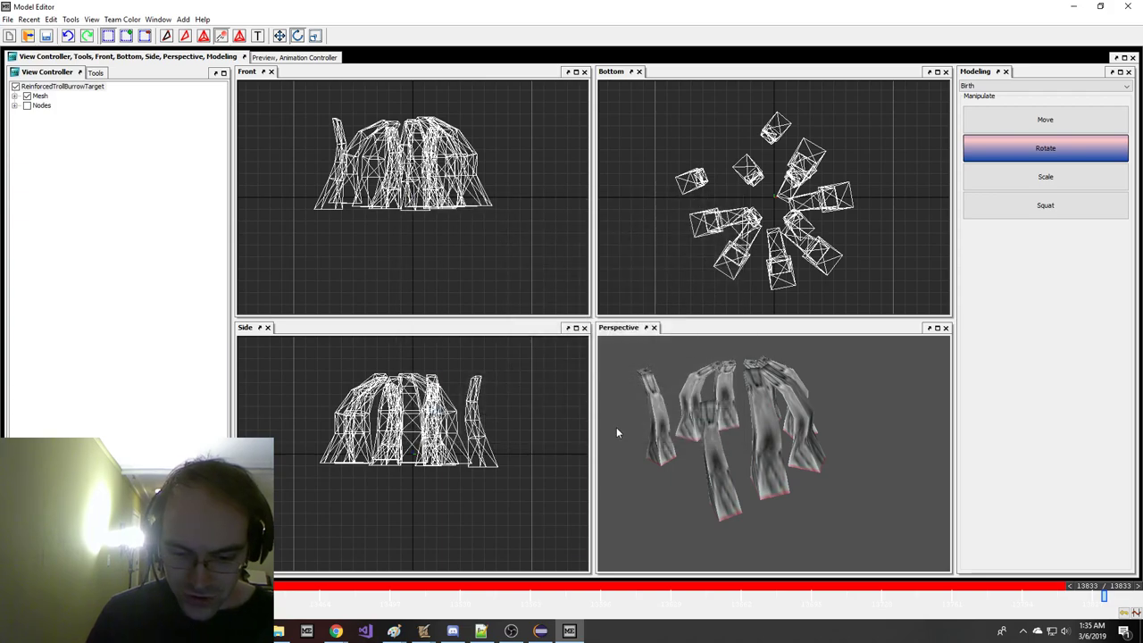
- Switch to Warcraft III World Editor and import ReinforcedDefensesForBarracks2.mdx from the Models folder into the Barracks map
mouse_move(423, 631)
click(341, 568)
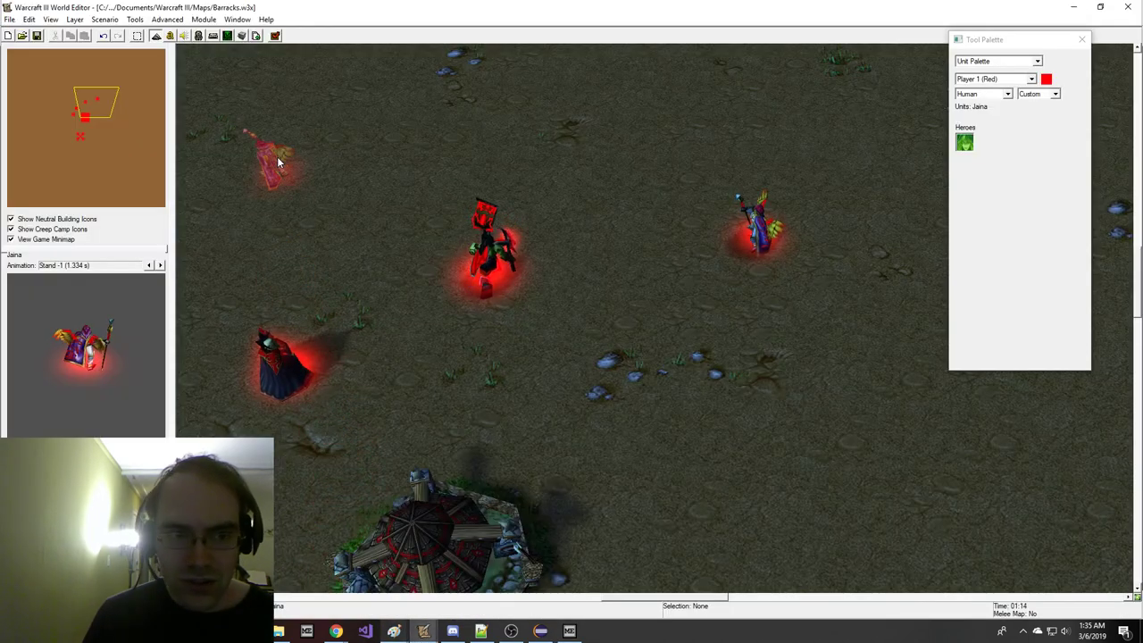
click(259, 33)
click(230, 43)
click(375, 186)
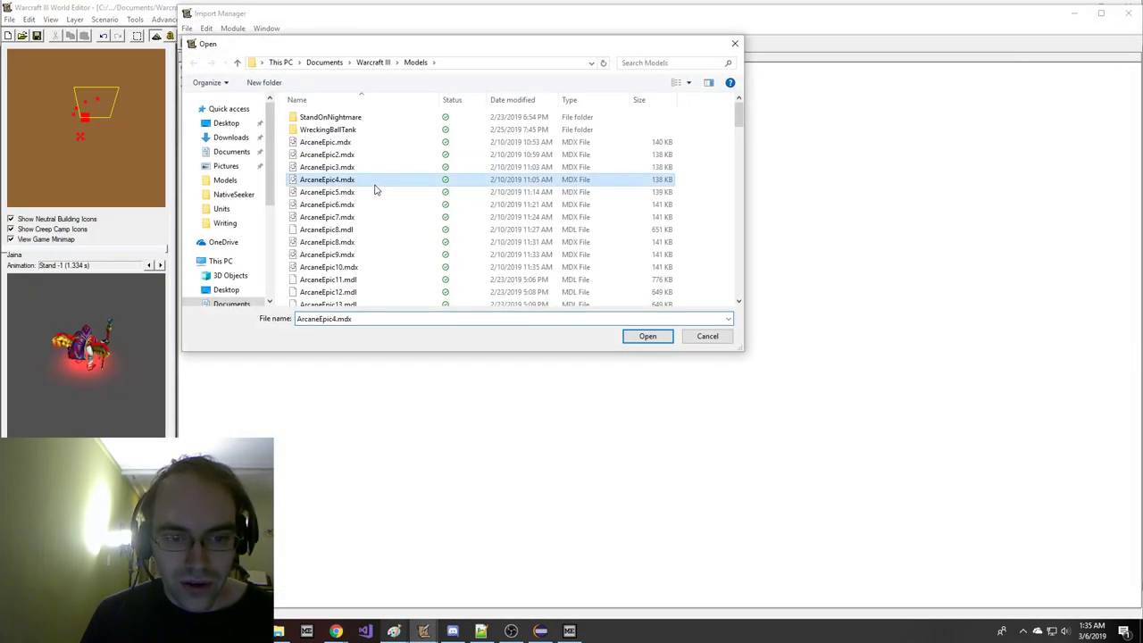
scroll(375, 187, down, 5)
scroll(375, 187, down, 10)
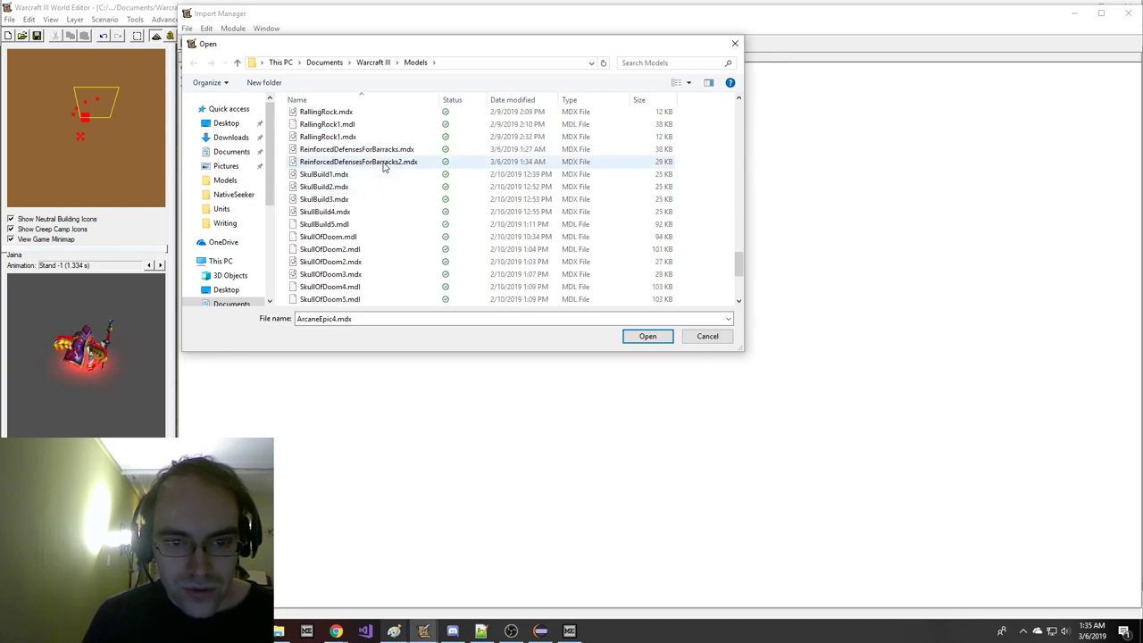
double_click(357, 162)
- Find the Reinforced Burrows Upgrade ability in the Object Editor by searching for Rein and make a custom copy of it
click(213, 44)
key(Return)
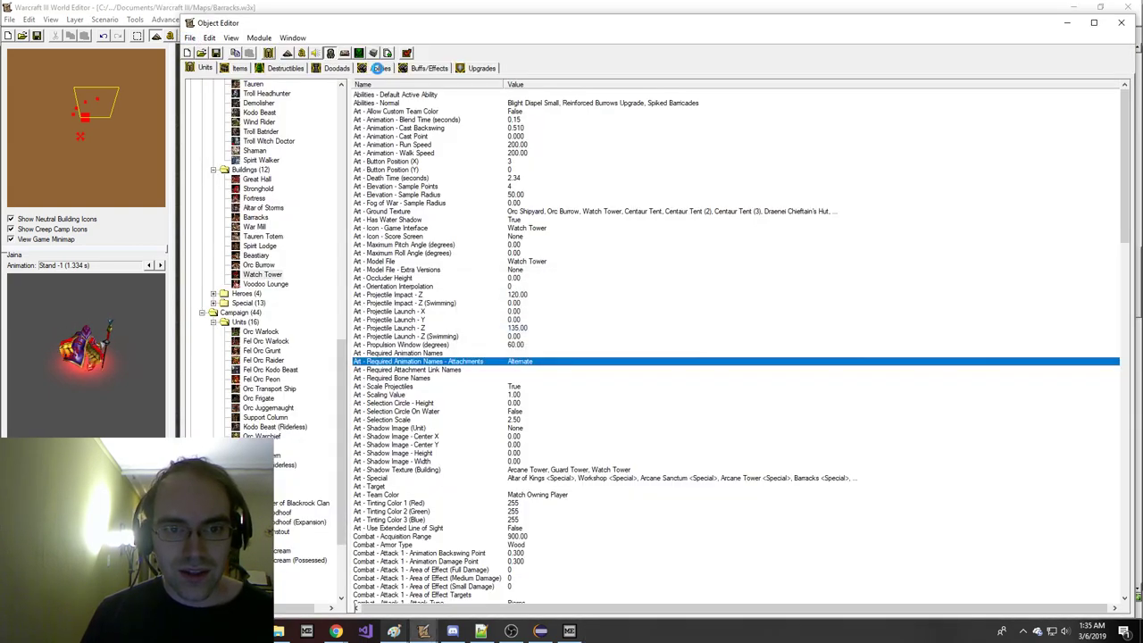
click(377, 68)
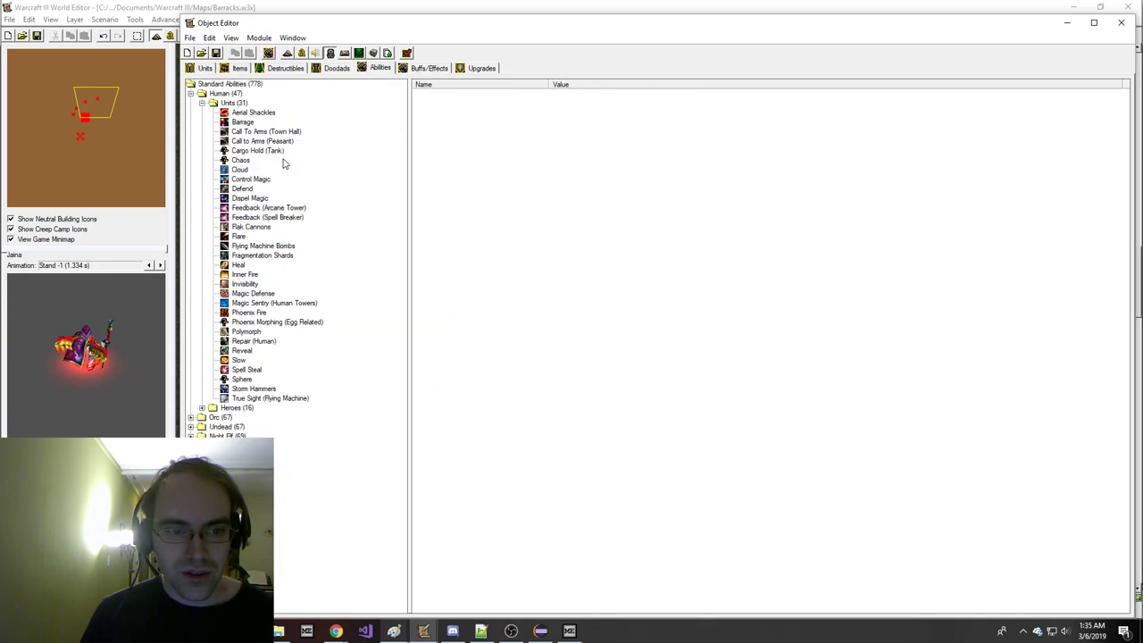
key(ctrl+f)
text(Rein)
key(Return)
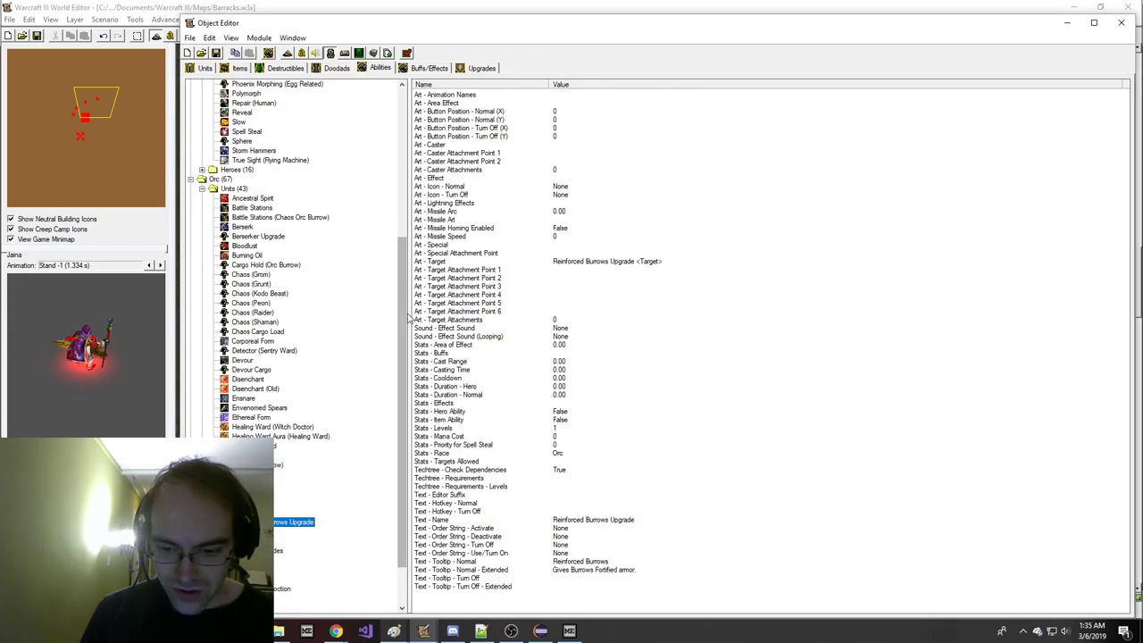
drag(409, 316, 487, 403)
click(594, 529)
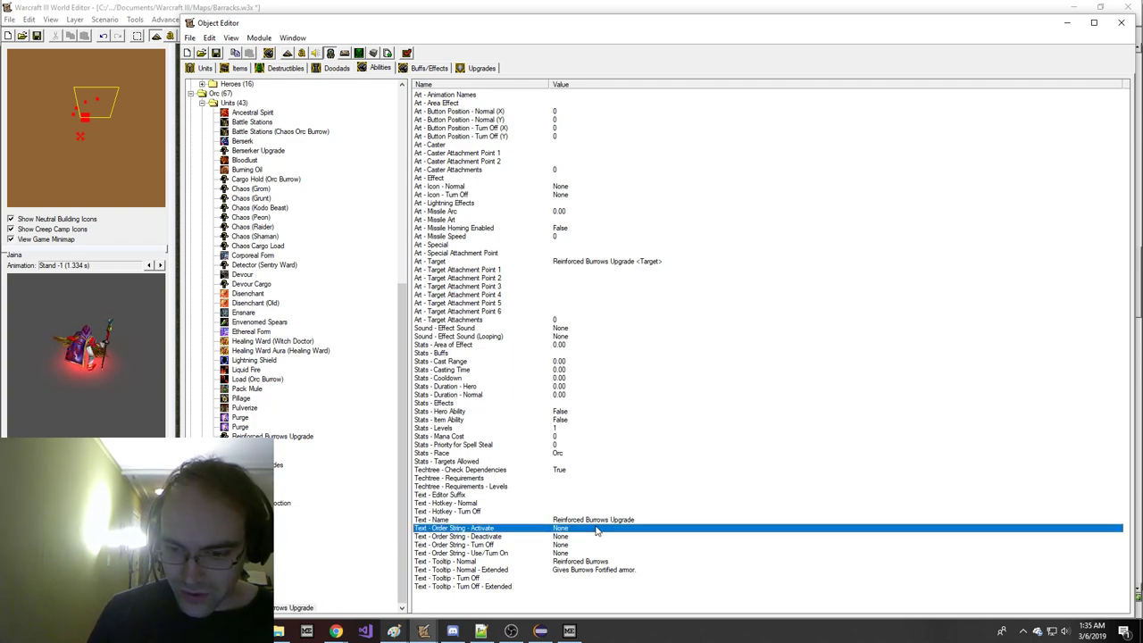
- Set the copied ability's Art - Target model to the imported war3mapImported\ReinforcedDefensesForBarracks2.mdx
double_click(583, 261)
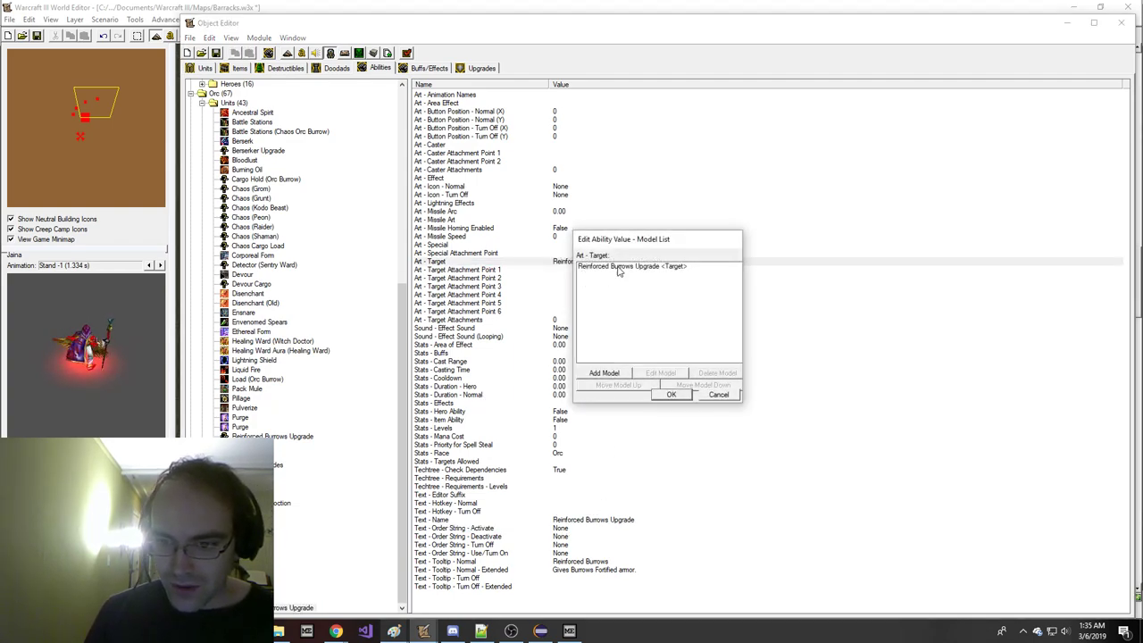
double_click(619, 267)
click(536, 327)
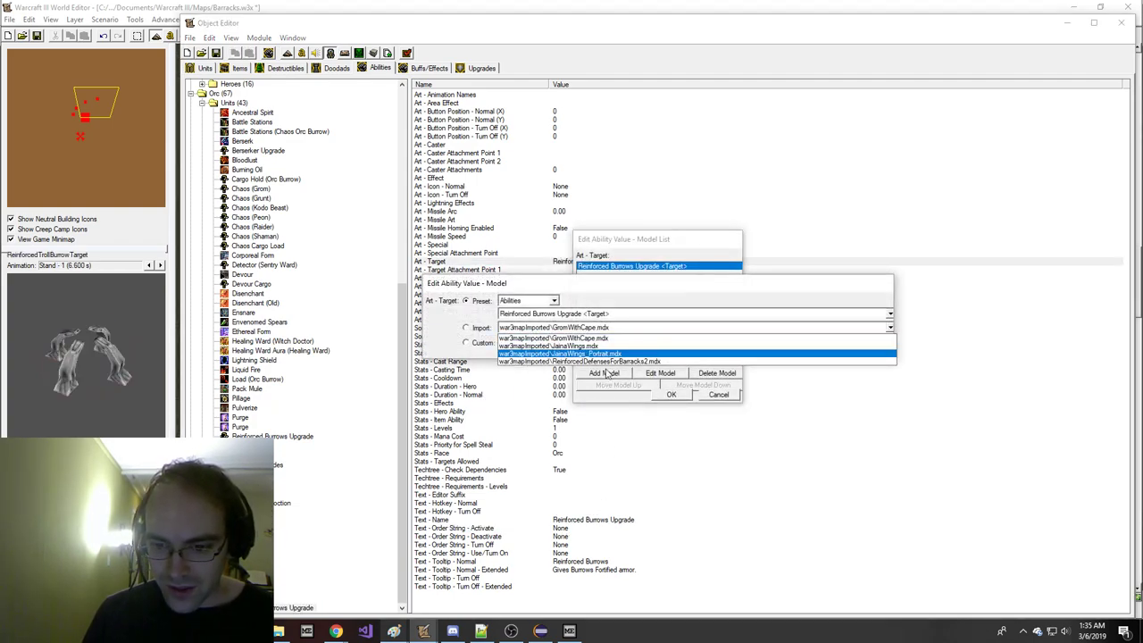
click(629, 361)
click(821, 350)
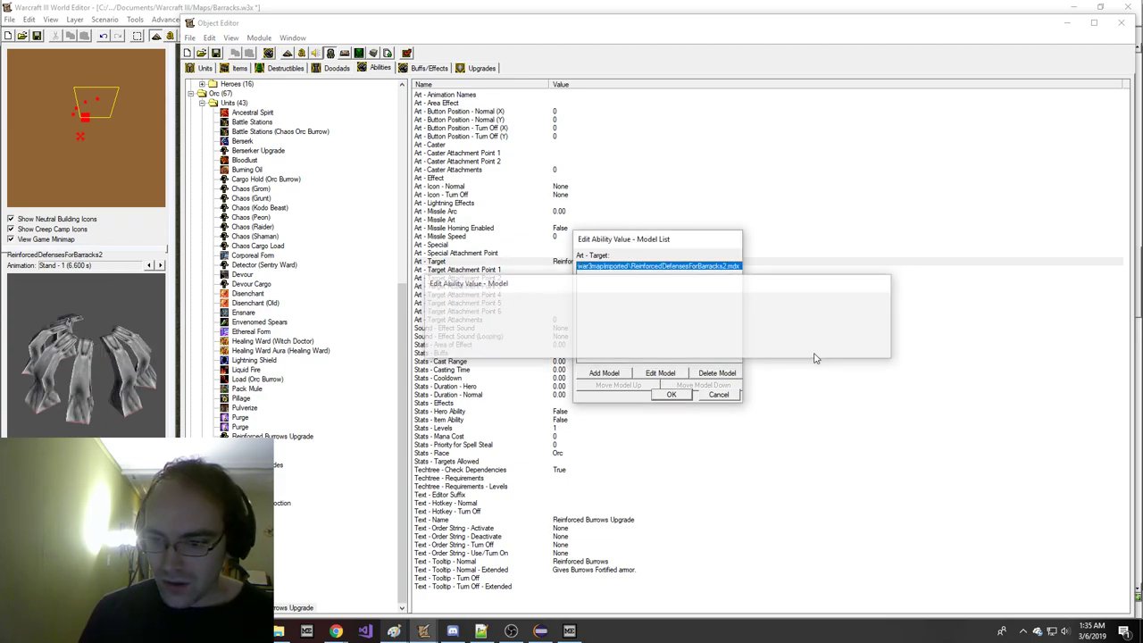
click(671, 393)
click(668, 394)
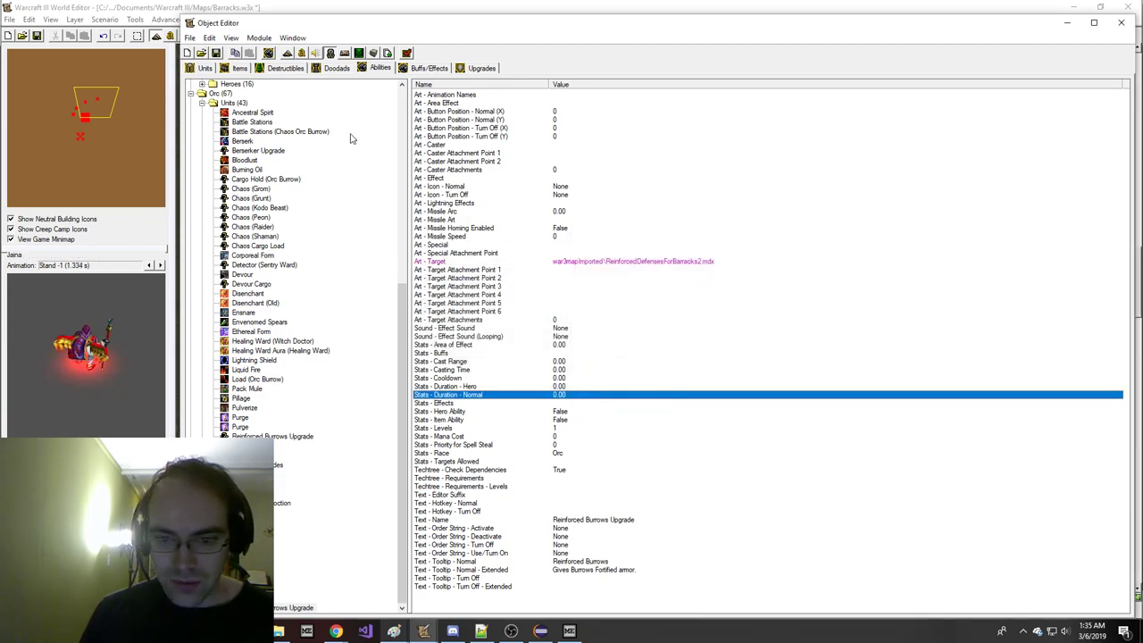
- Add the custom ability A000 to the normal abilities of the Orc Barracks unit
click(210, 67)
click(245, 113)
click(264, 227)
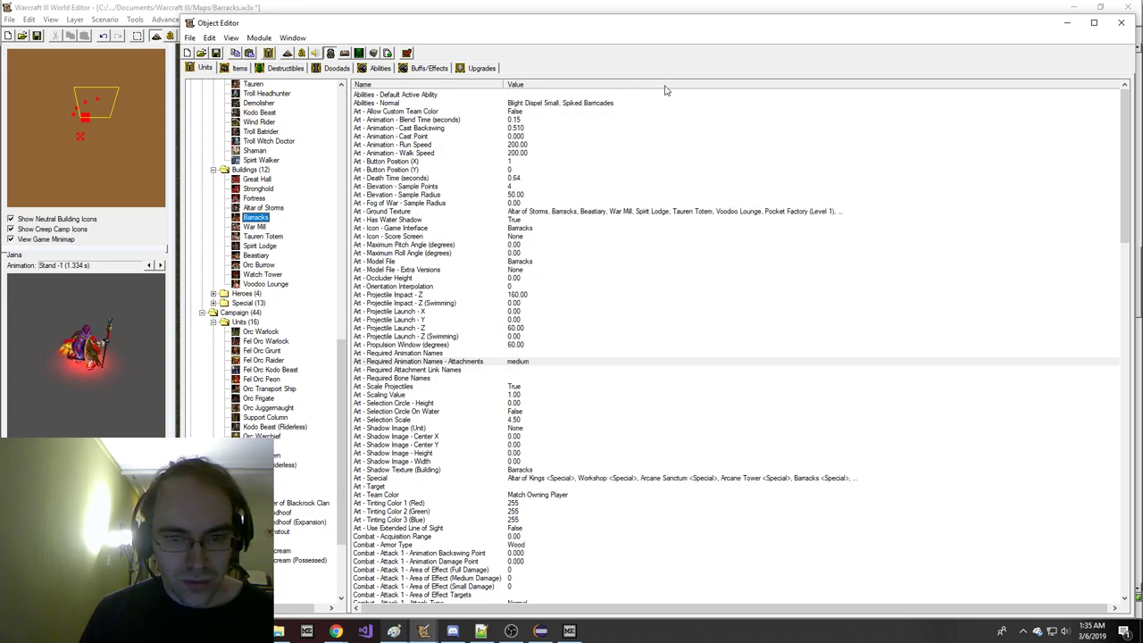
click(631, 104)
double_click(558, 103)
text(,A000)
key(Return)
- Place an Orc melee War Mill for Player 1 (Red) beside the existing barracks on the map and save the map
click(93, 111)
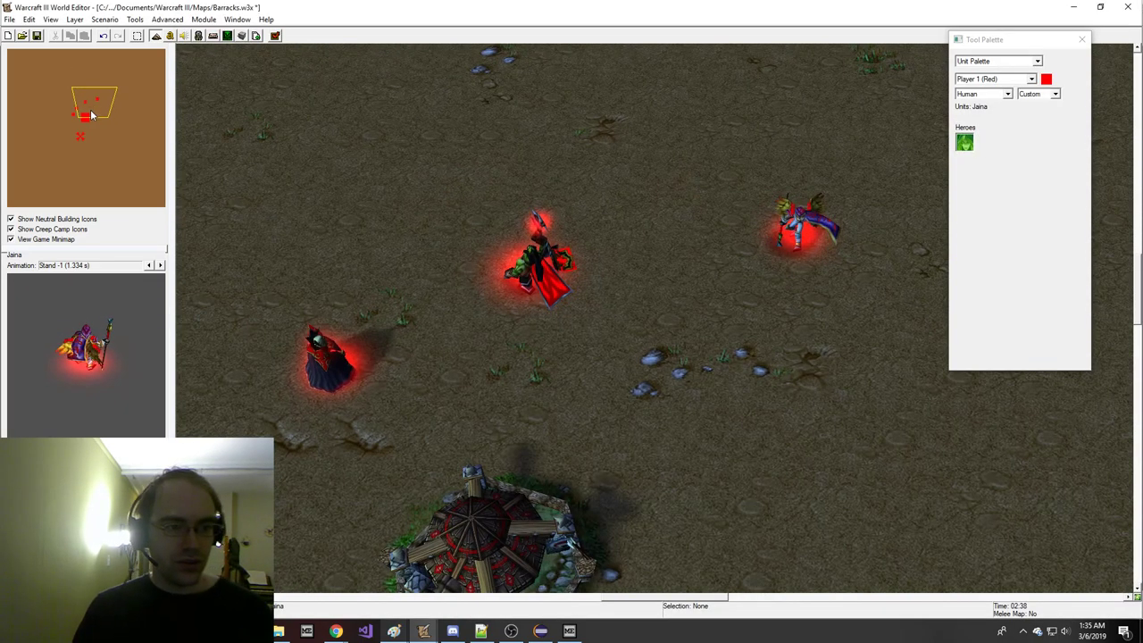
right_drag(600, 324, 616, 192)
key(Escape)
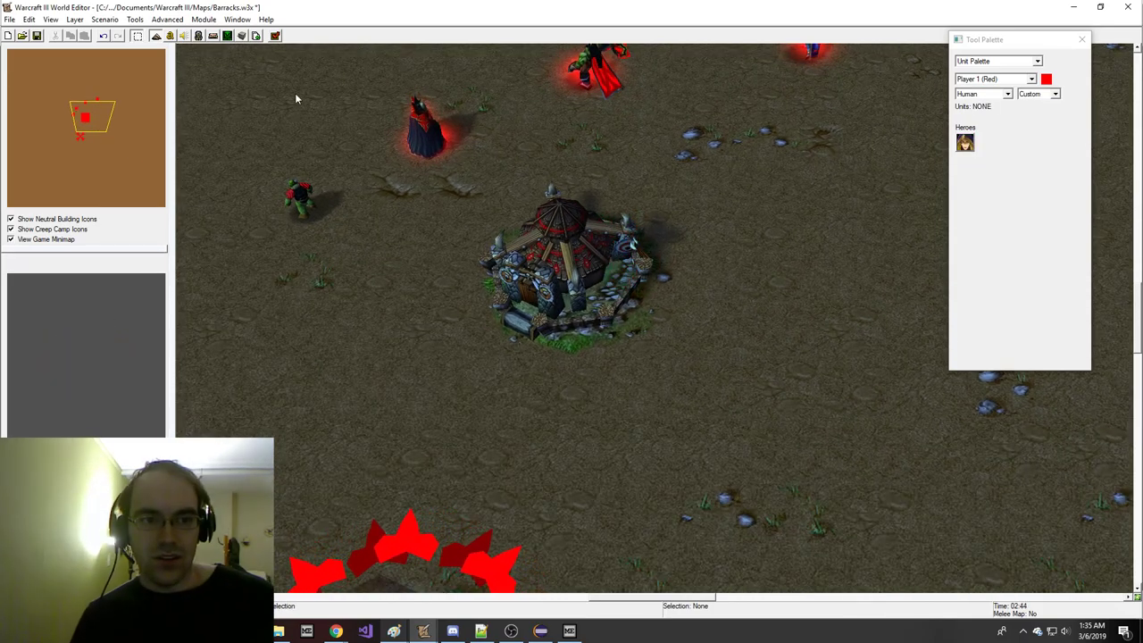
click(985, 94)
click(964, 109)
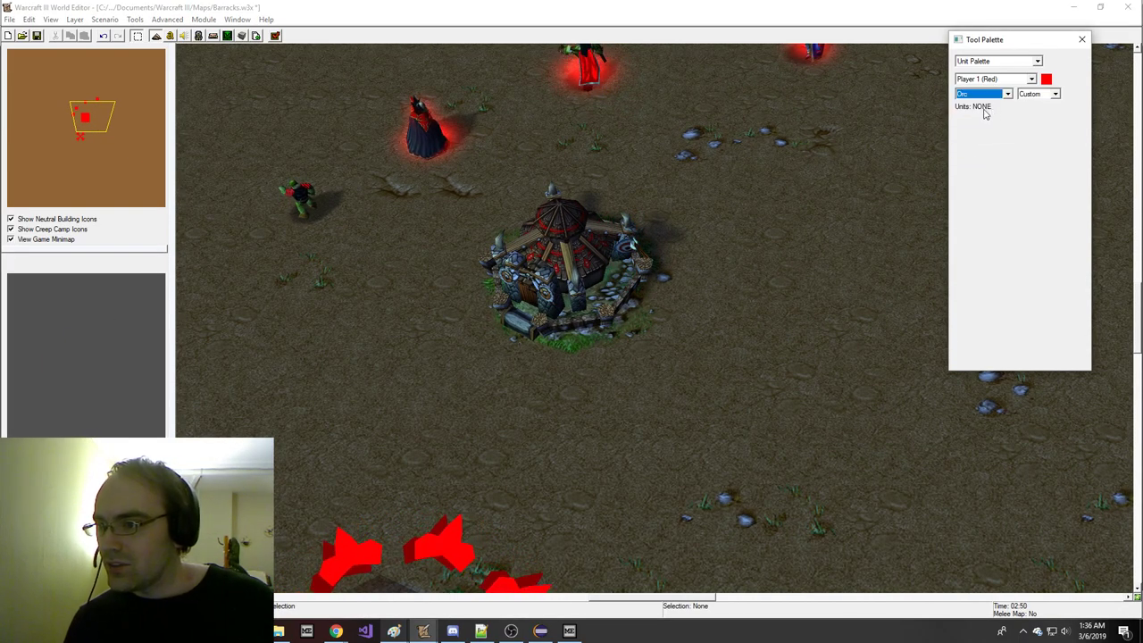
click(1054, 93)
click(1034, 103)
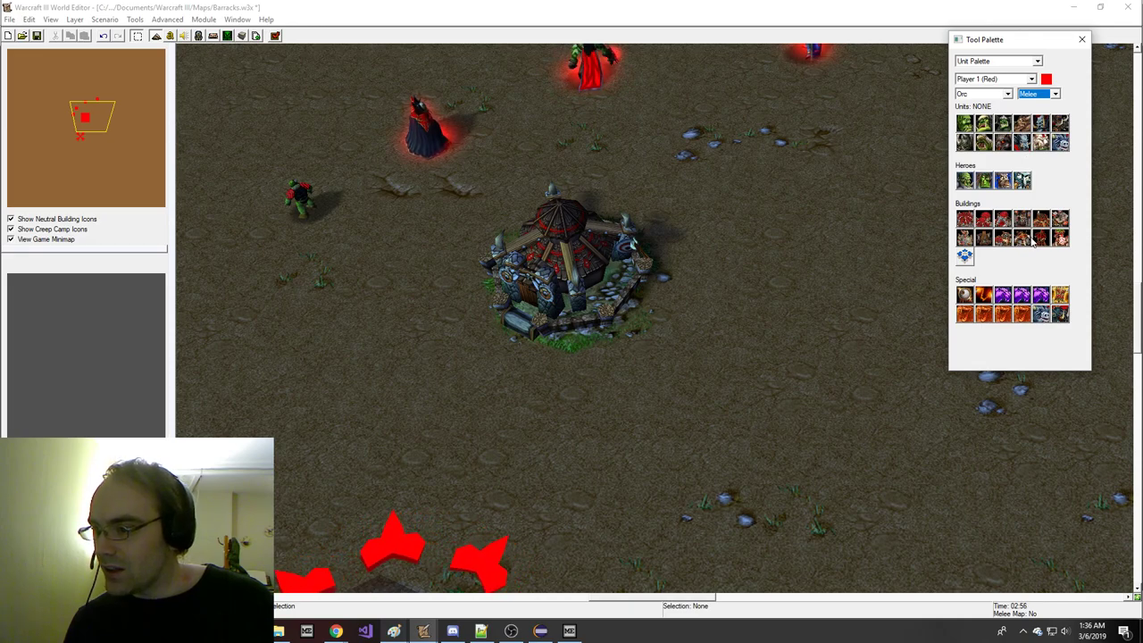
click(1061, 218)
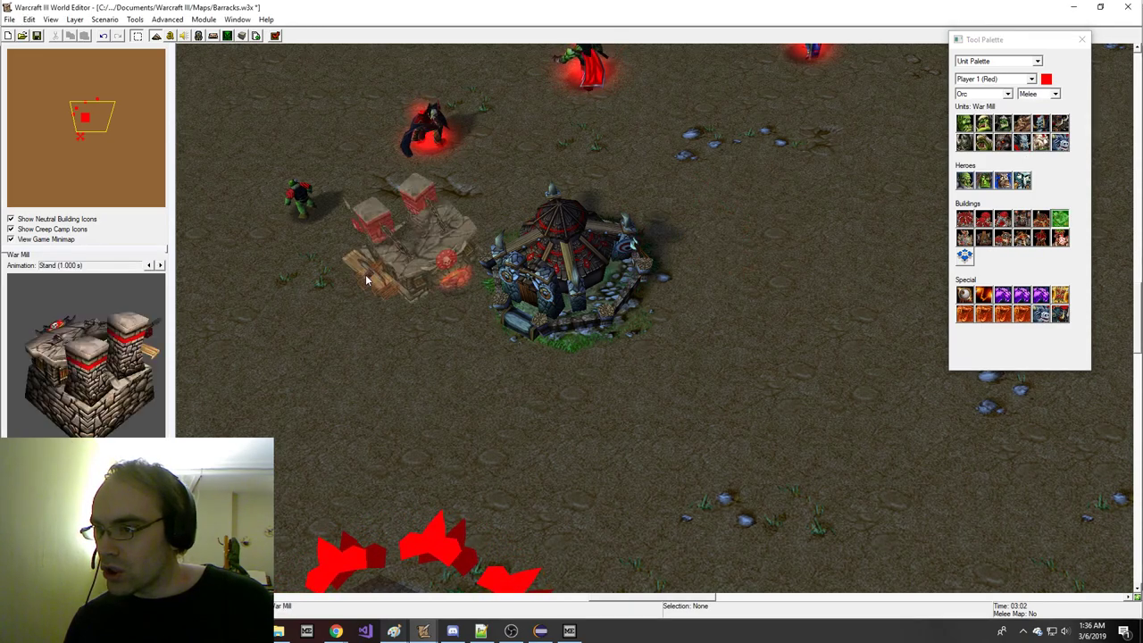
click(339, 299)
click(37, 36)
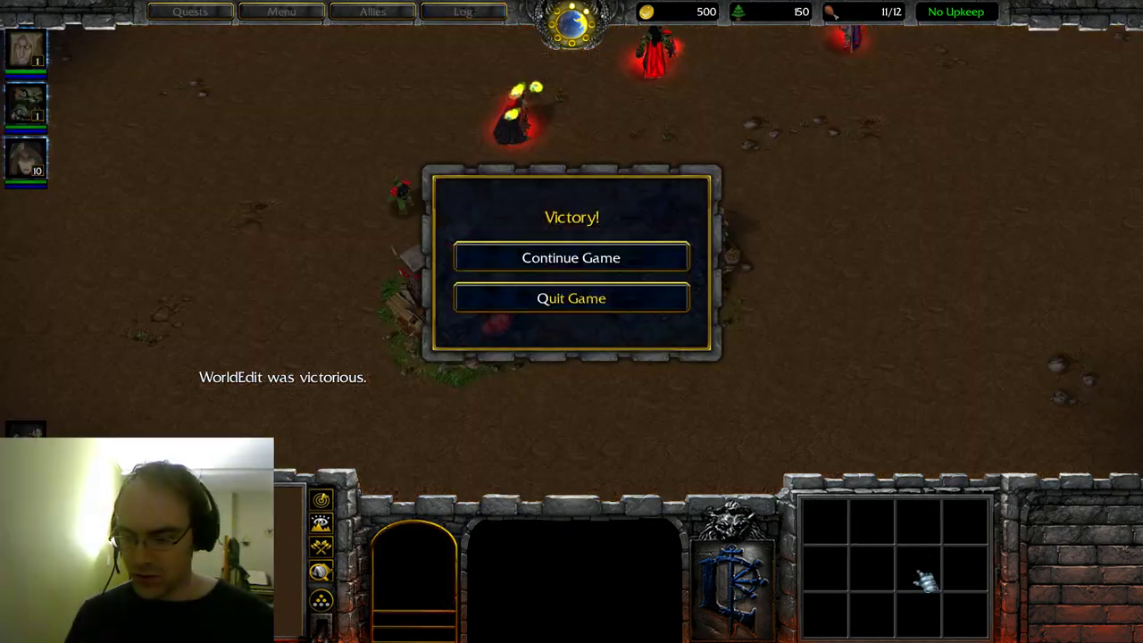
- Continue the test game past the victory dialog, select the War Mill and enter the cheat synergy
click(496, 255)
click(509, 284)
key(Return)
text(synergy)
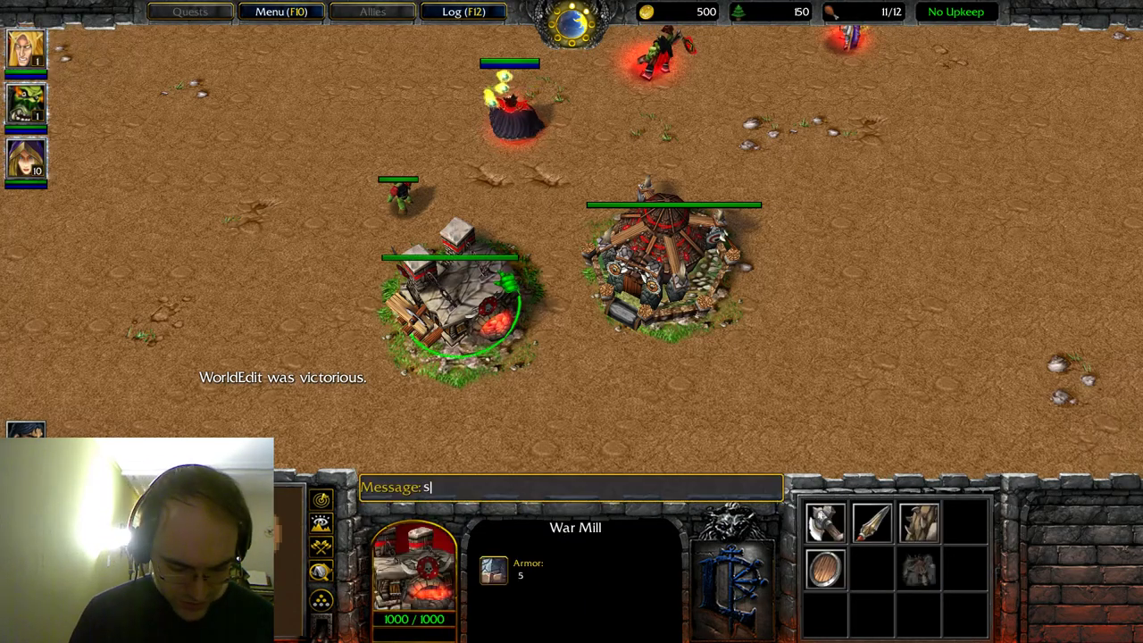
key(Return)
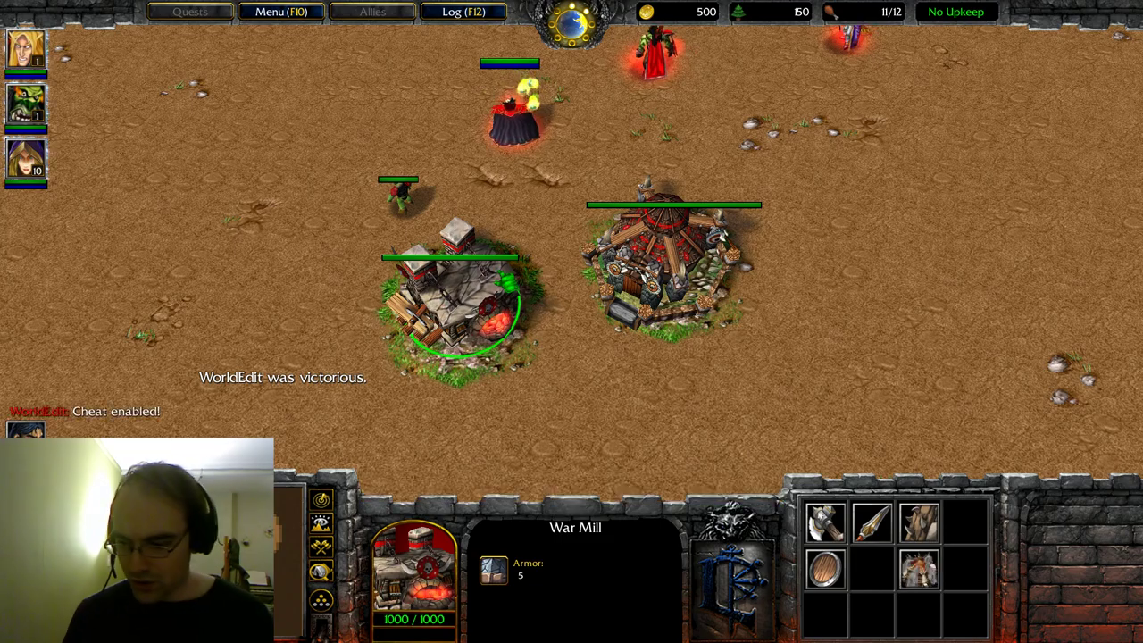
- Enter the cheat greedisgood 999999 for resources and start the Reinforced Defenses research at the War Mill
click(921, 573)
key(Return)
text(greedis)
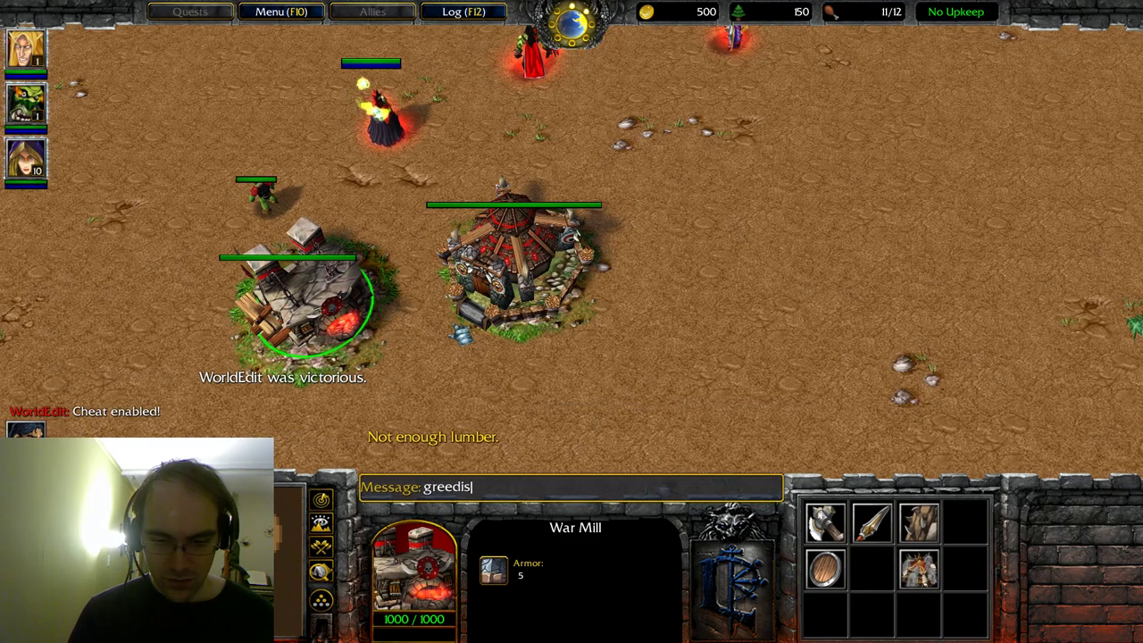
text(good 999999)
key(Return)
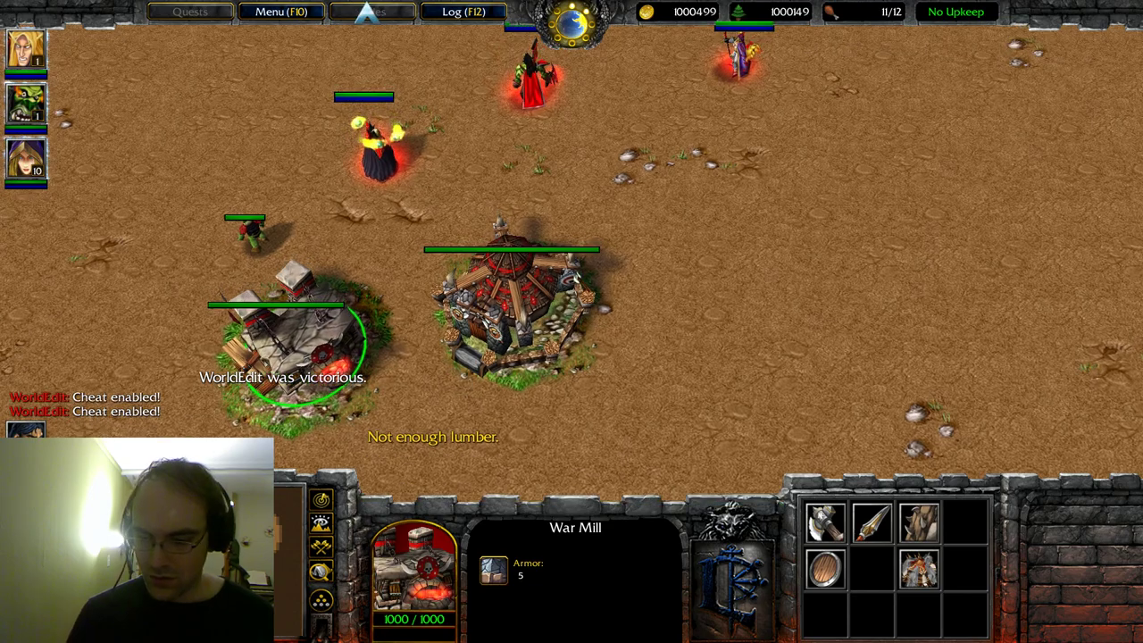
click(933, 564)
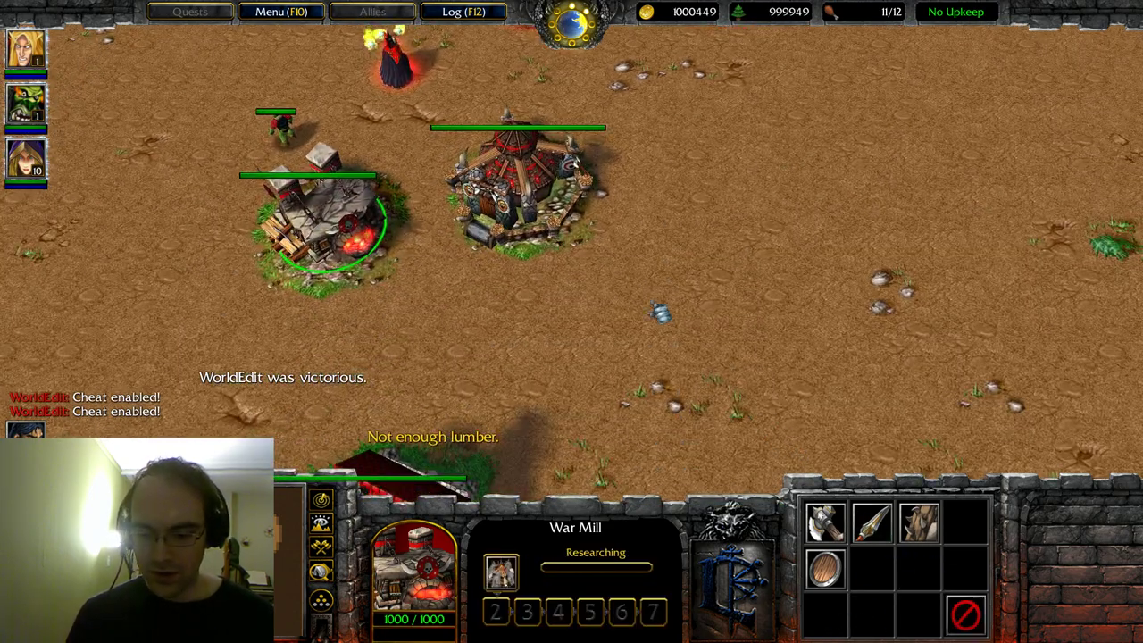
- Speed up the research with the cheat warpten and select the Peon next to the War Mill
middle_drag(659, 313, 659, 346)
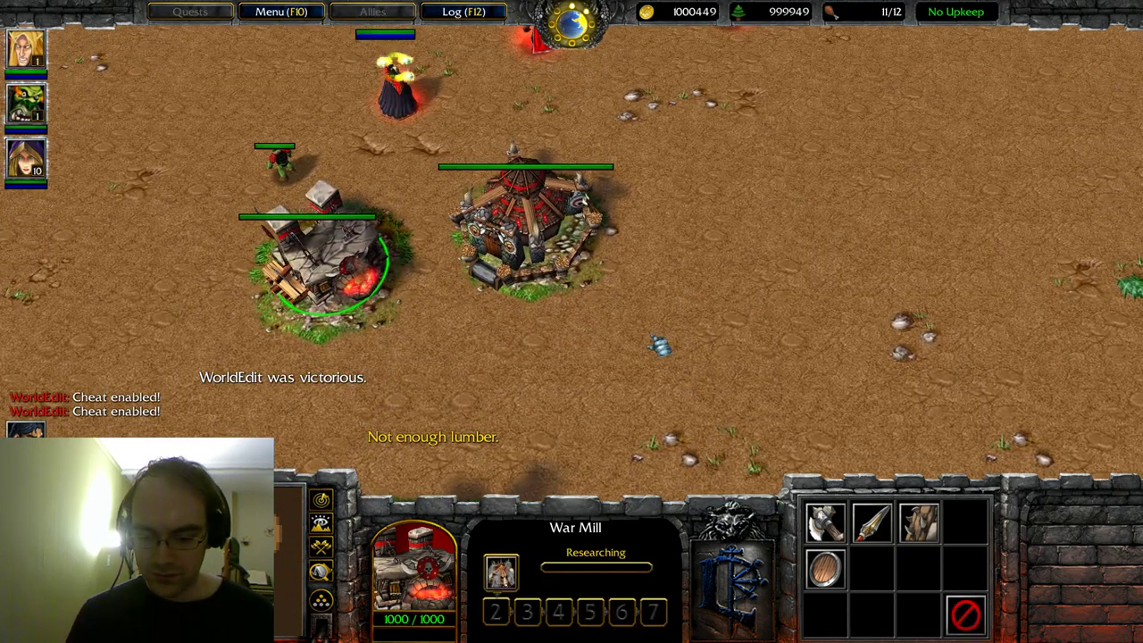
key(Return)
text(warpten)
key(Return)
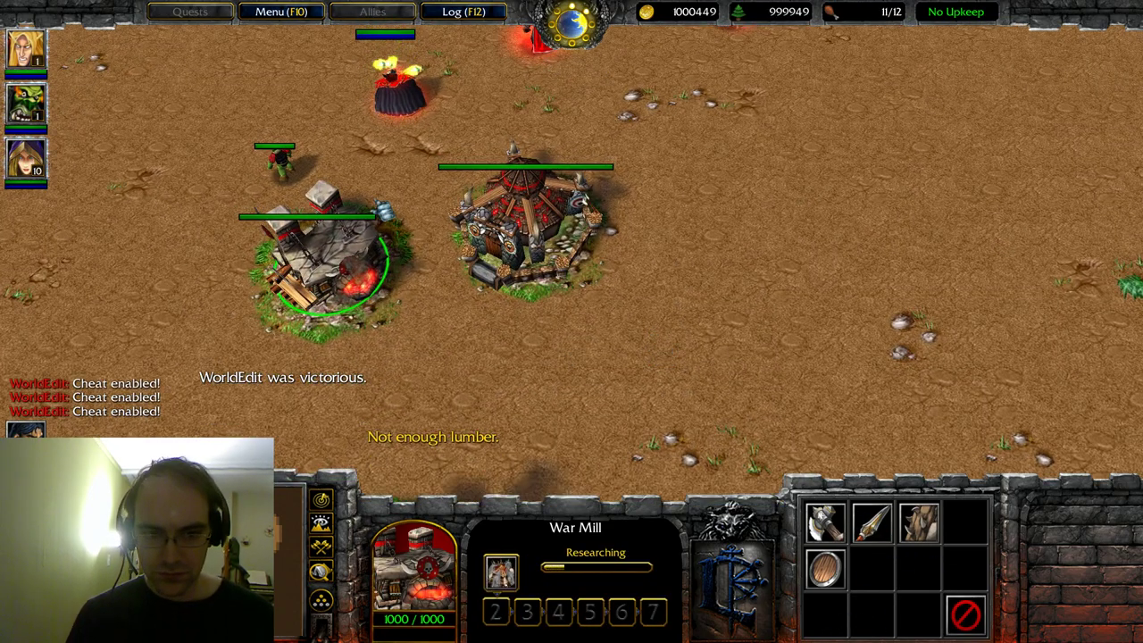
click(284, 163)
middle_drag(273, 155, 327, 209)
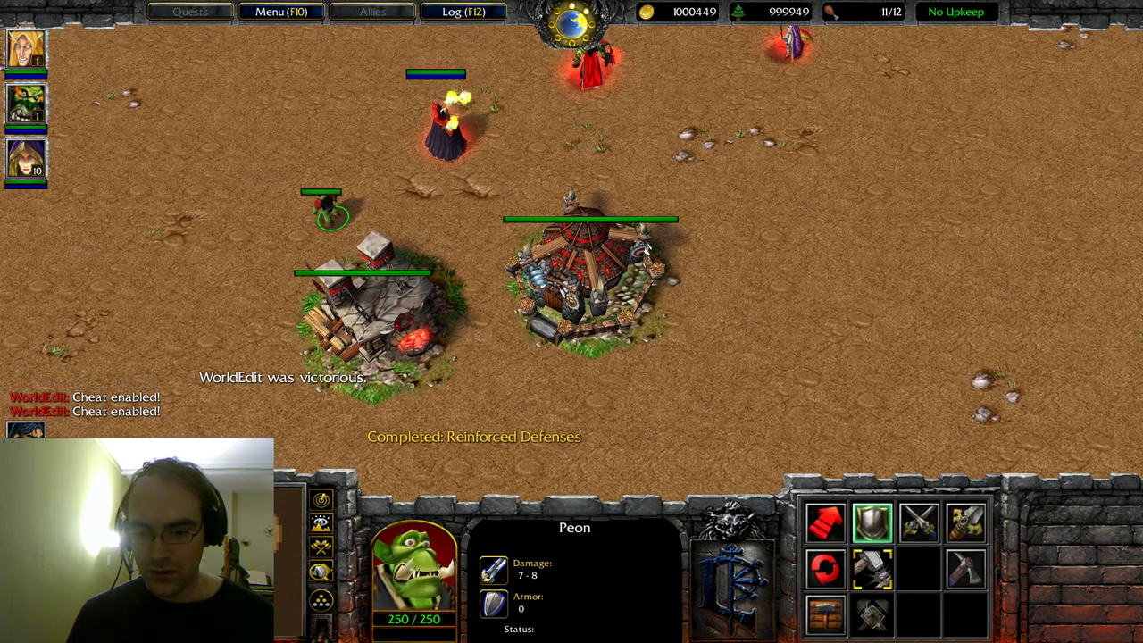
- Select the Barracks and the War Mill in the test game to check them after the Reinforced Defenses research
click(559, 273)
click(404, 304)
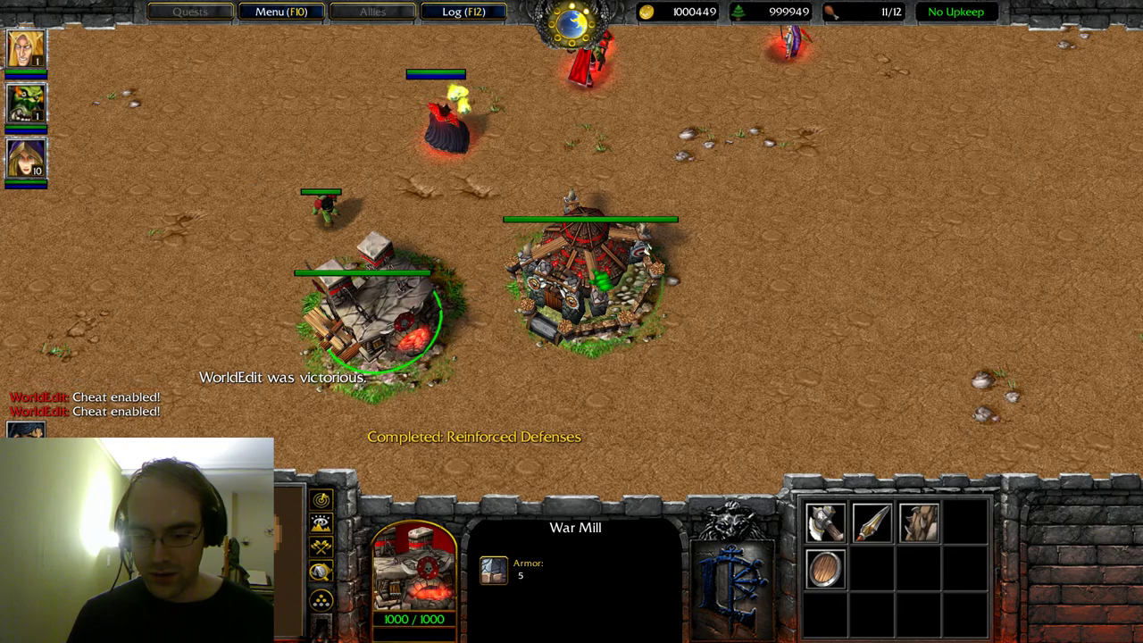
key(1)
key(2)
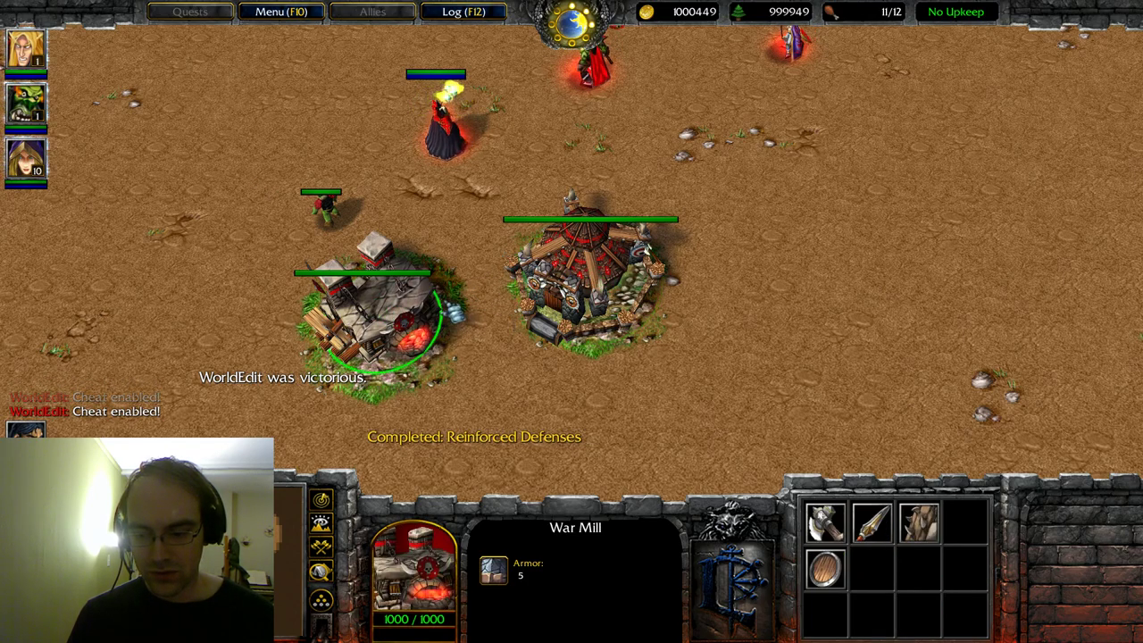
- Exit the test game completely and return to the Barracks.w3x map in the World Editor
click(281, 11)
click(633, 345)
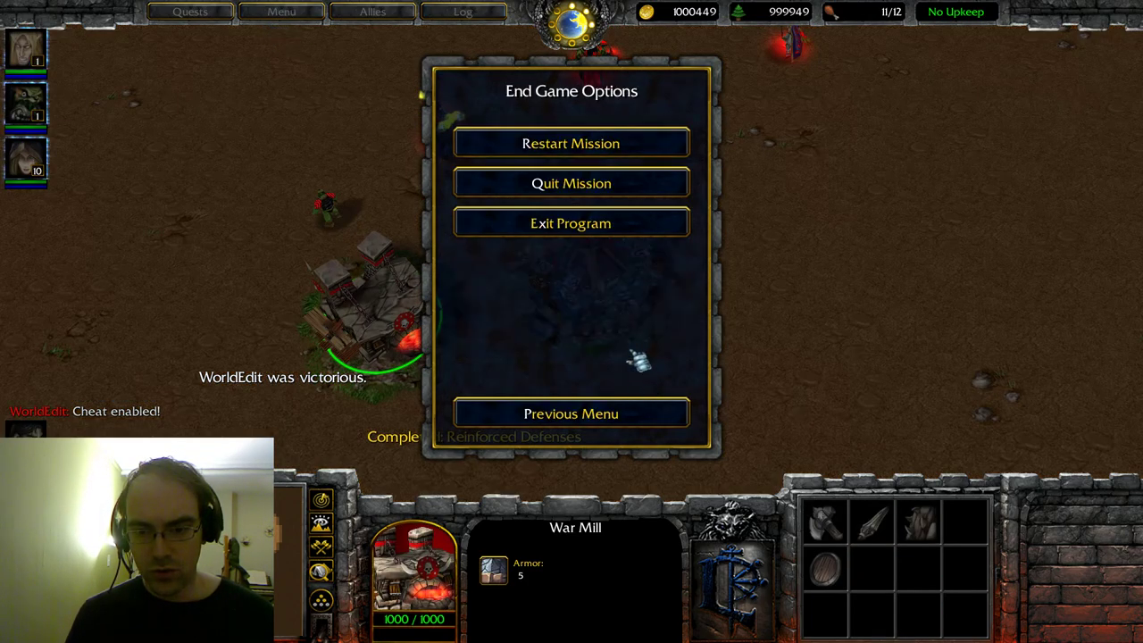
click(572, 222)
click(449, 328)
mouse_move(424, 631)
click(323, 592)
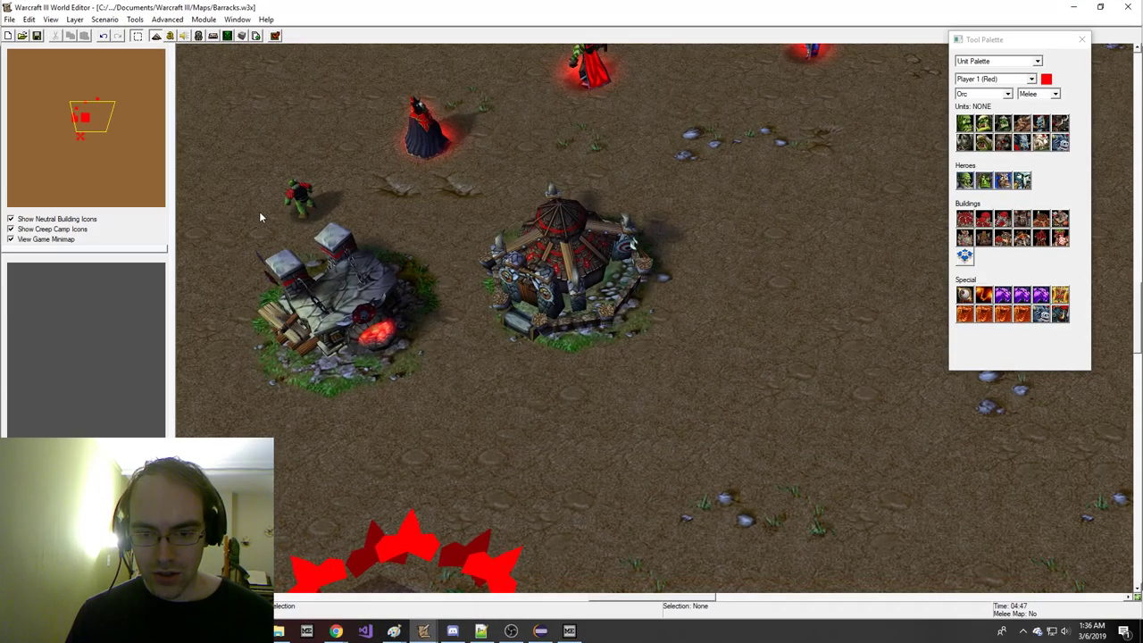
- Check the techtree dependency and requirement fields of the Reinforced Burrows Upgrade ability in the Object Editor
click(198, 36)
click(389, 71)
click(587, 305)
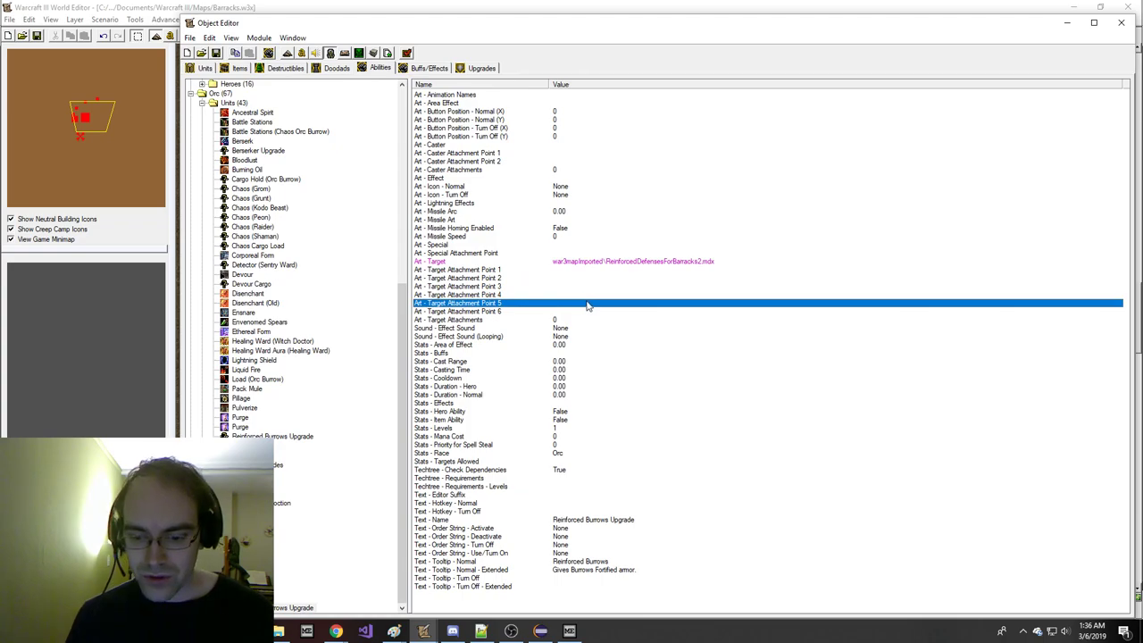
click(543, 487)
click(562, 472)
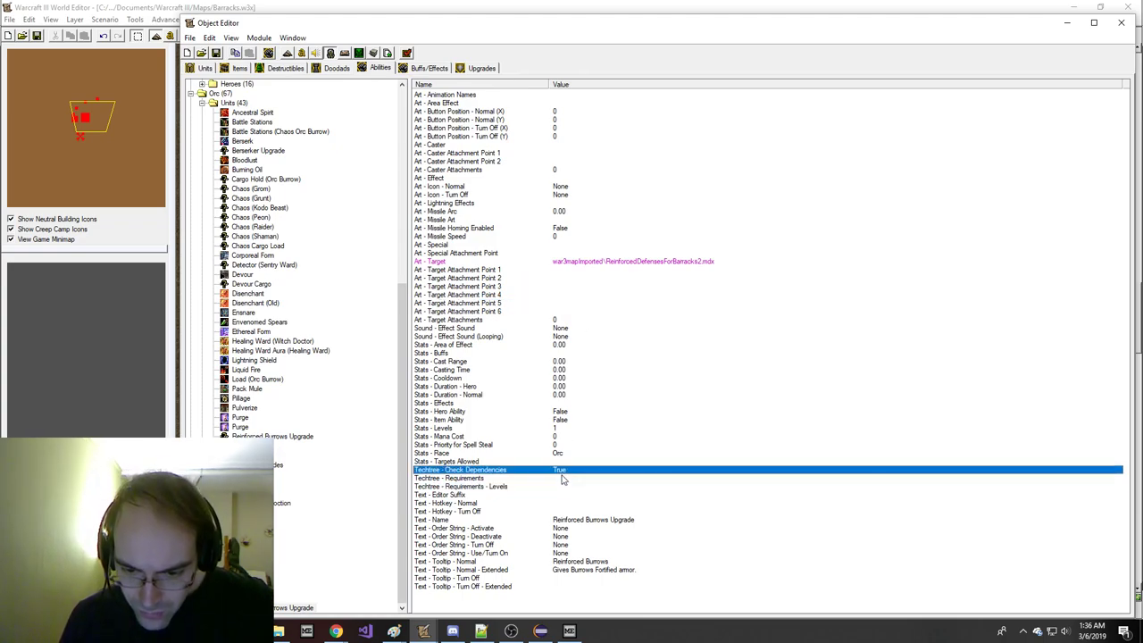
click(562, 478)
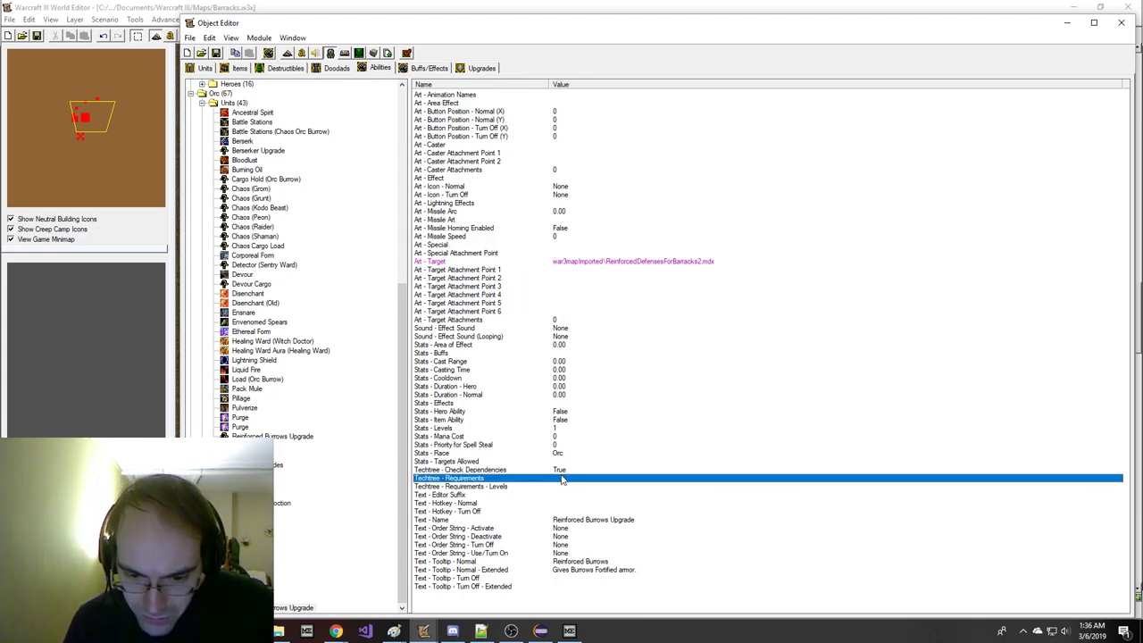
click(348, 481)
click(538, 480)
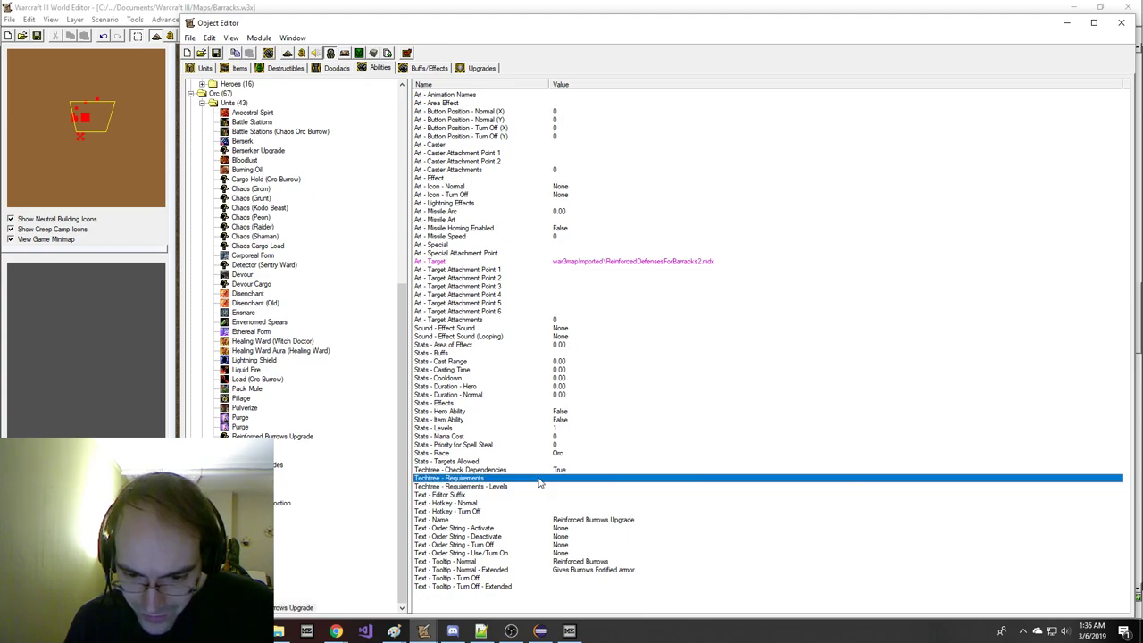
double_click(538, 479)
key(Escape)
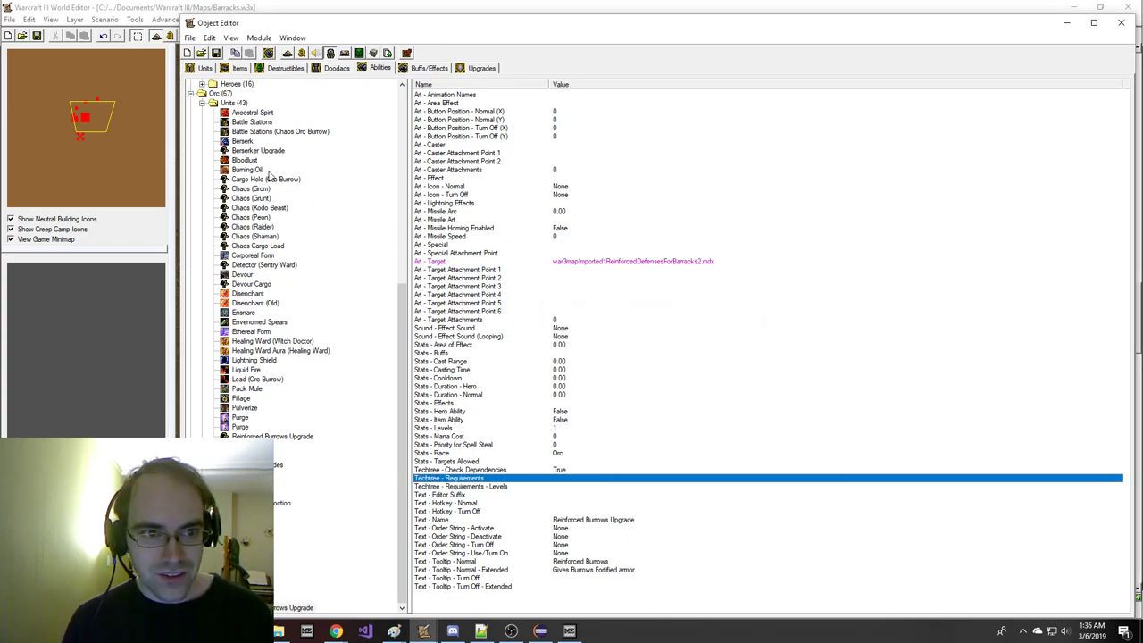
- Add the Reinforced Defenses upgrade to the Techtree - Upgrades Used list of the Barracks unit
click(207, 68)
click(552, 223)
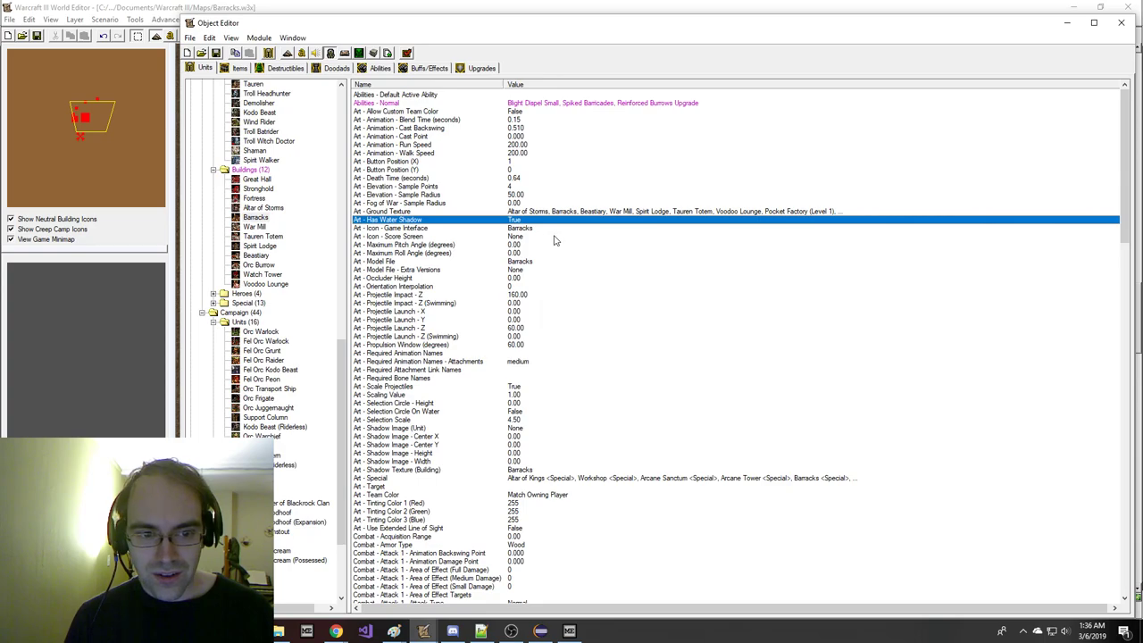
scroll(527, 338, down, 15)
click(555, 544)
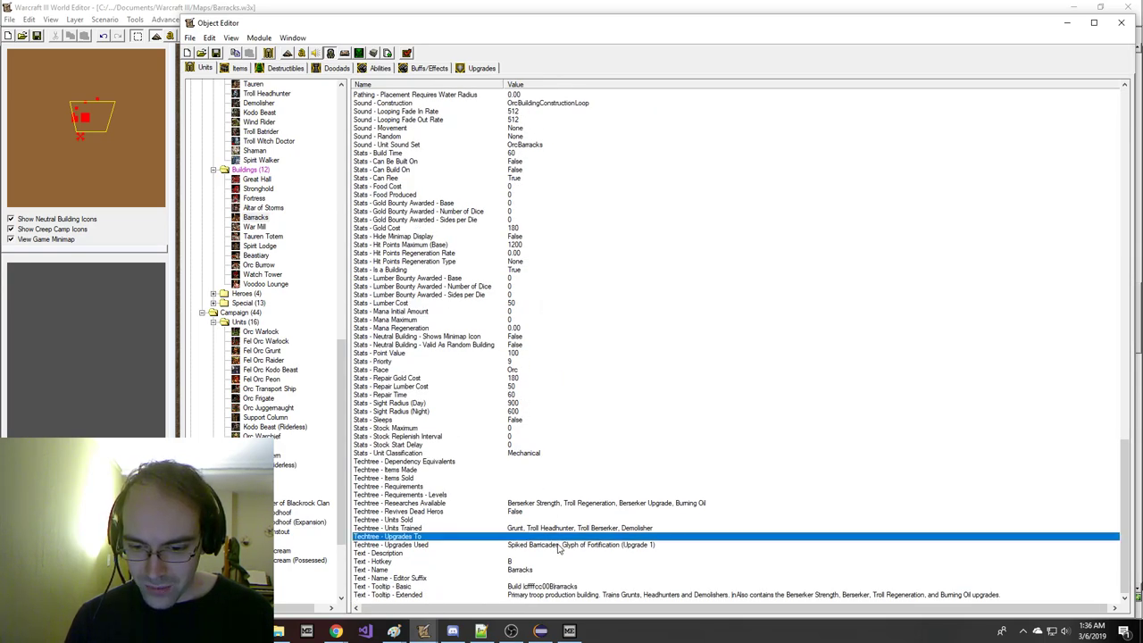
double_click(561, 550)
key(End)
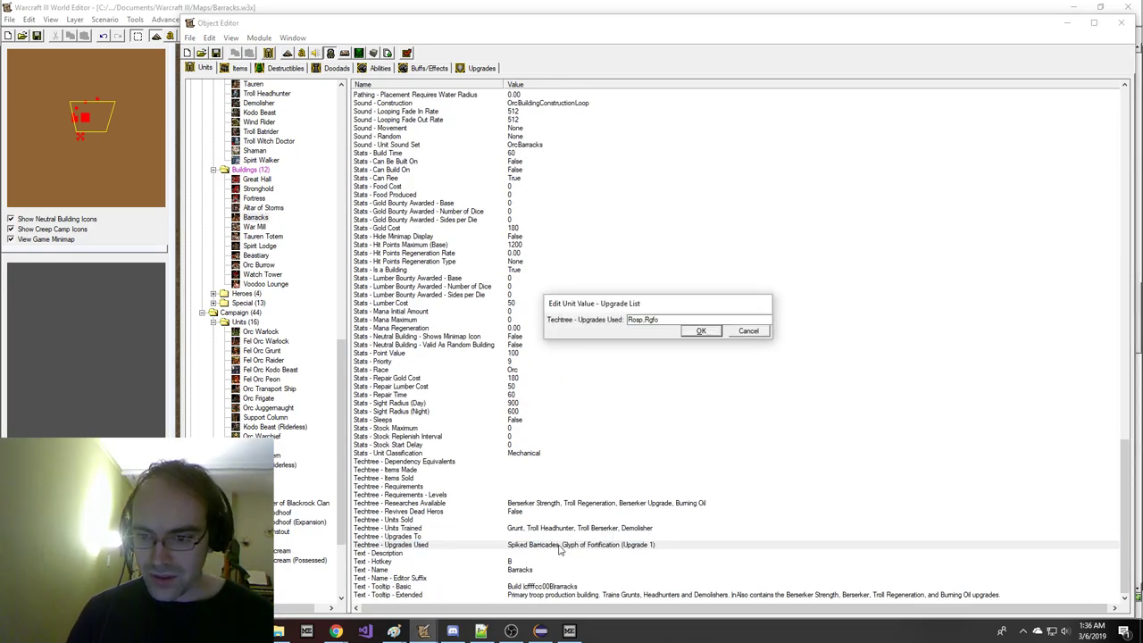
text(,Rbur)
key(Return)
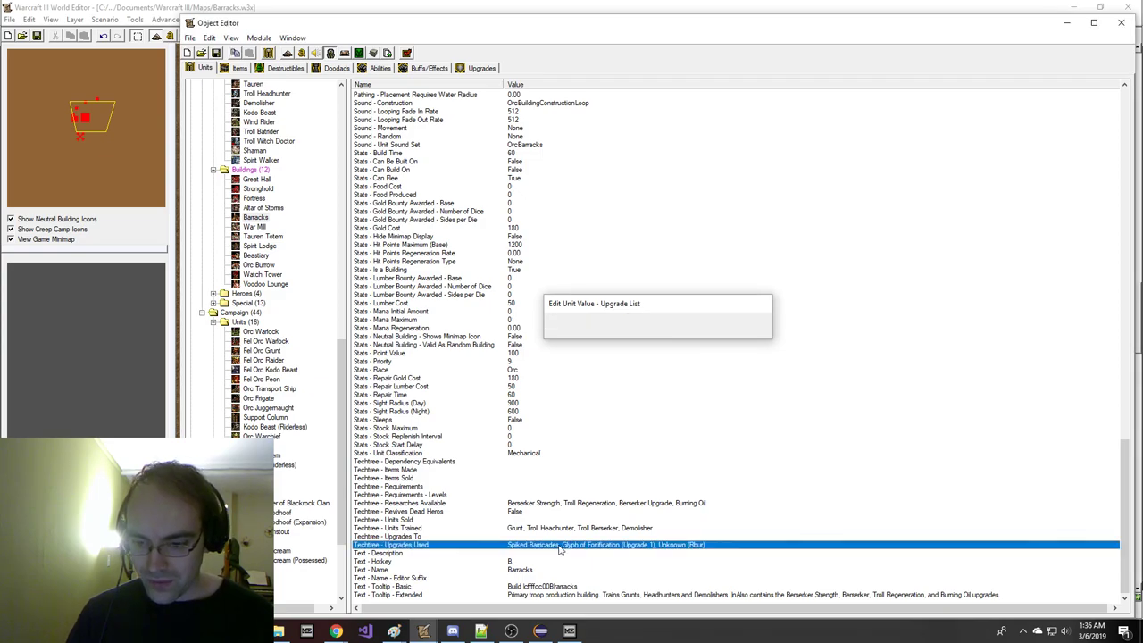
double_click(561, 550)
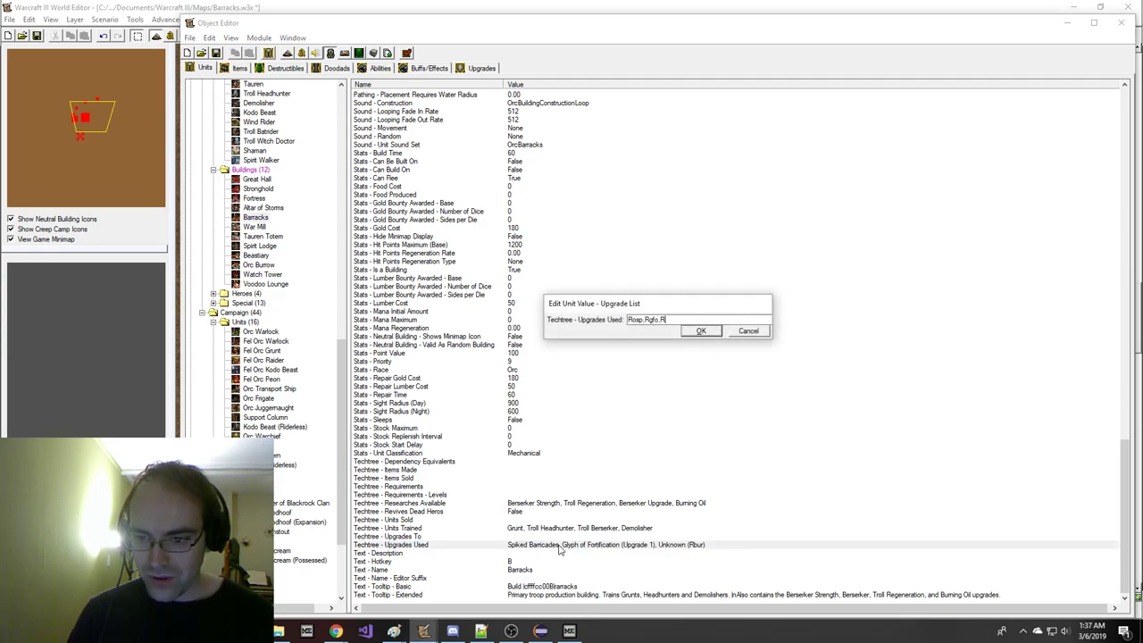
text(f)
key(Return)
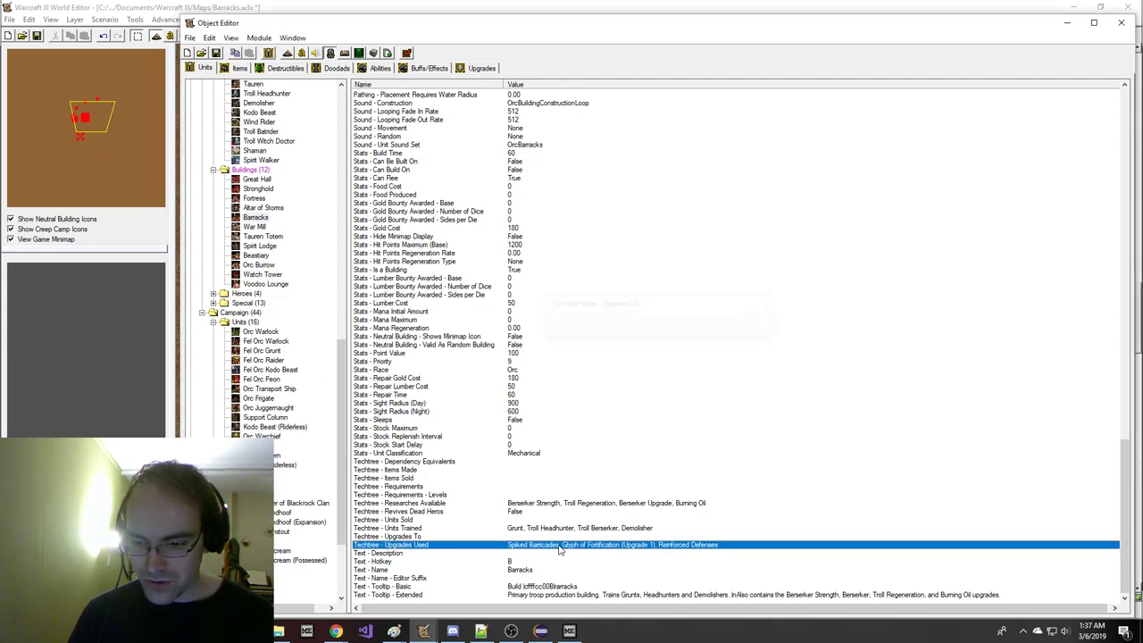
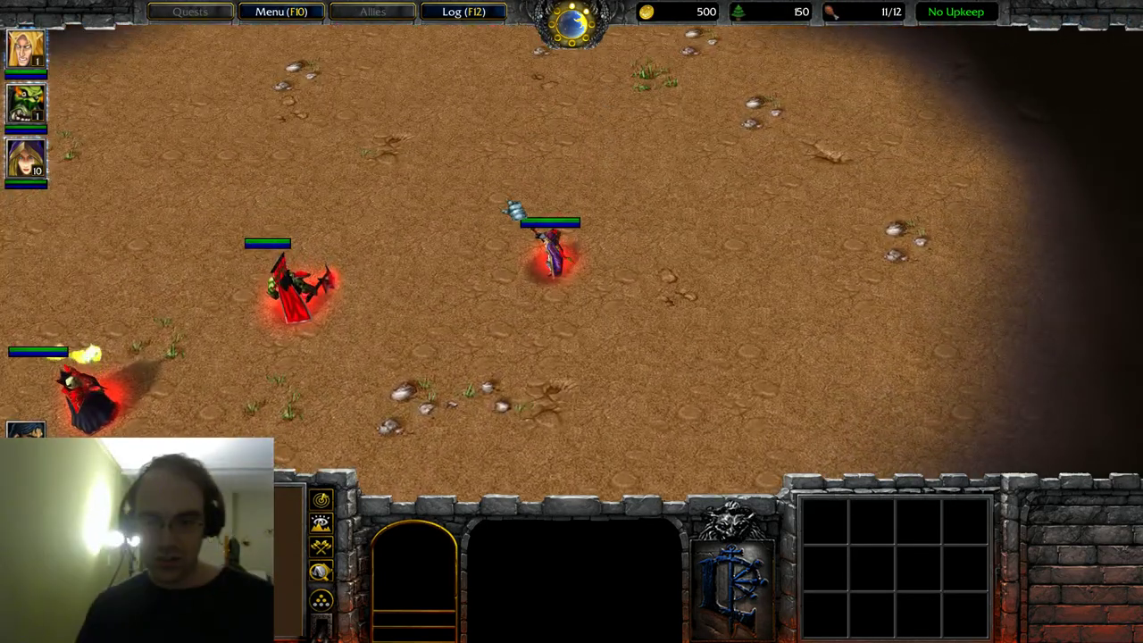
- Select the War Mill in the new test game and enter the cheat synergy
click(527, 263)
click(344, 397)
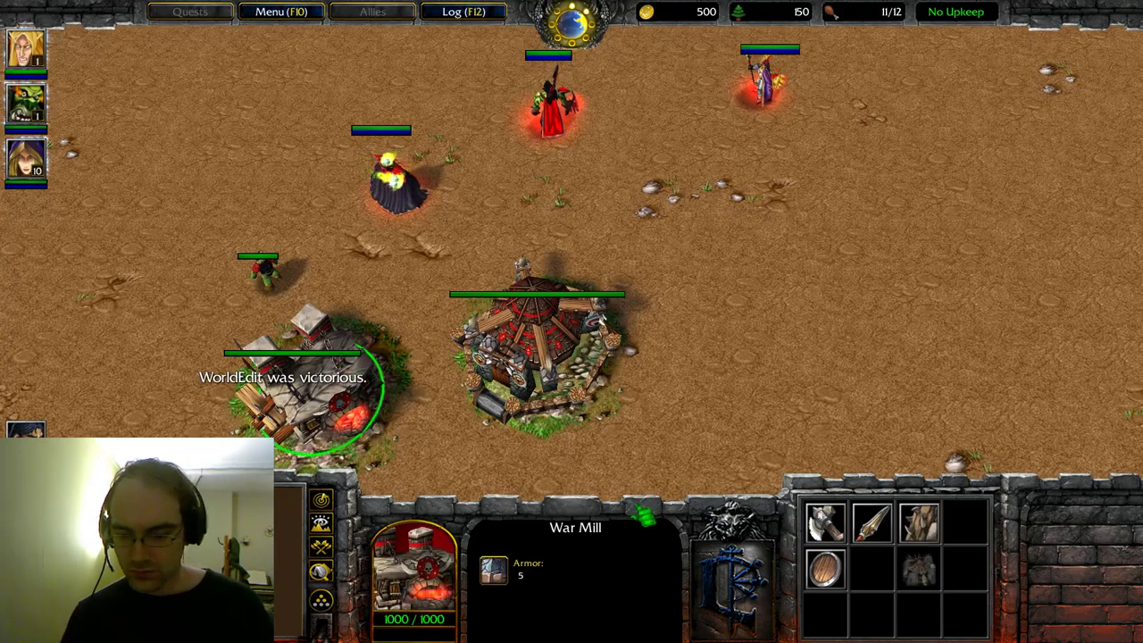
key(Return)
text(synergy)
key(Return)
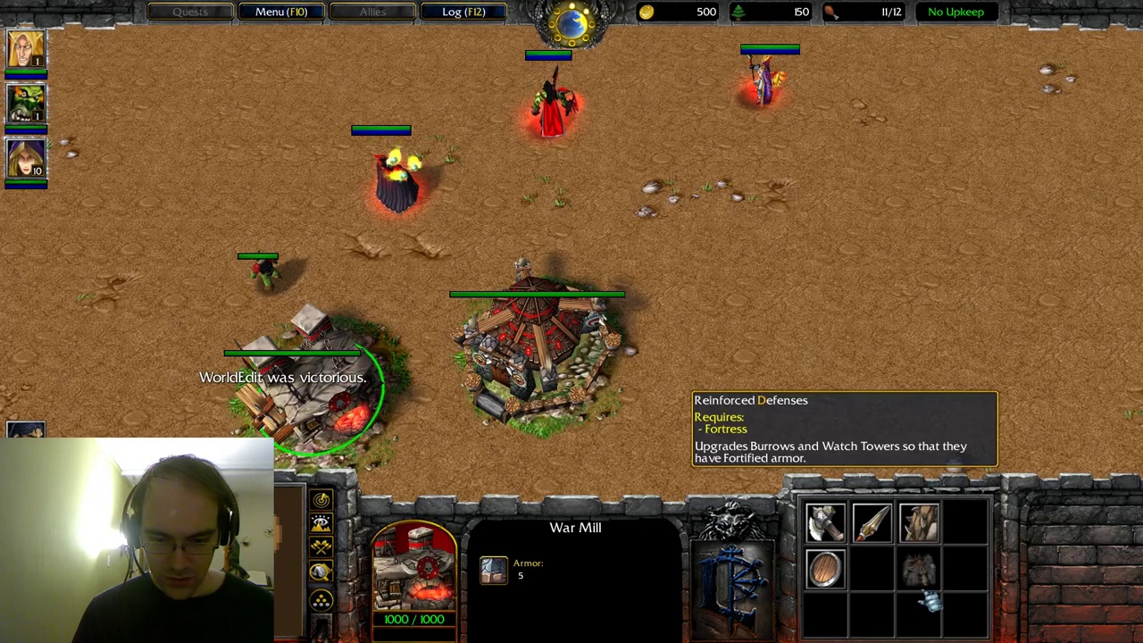
- Enter the cheats warpten and greedisgood 999999 and start the Reinforced Defenses research at the War Mill
key(Return)
text(warpt)
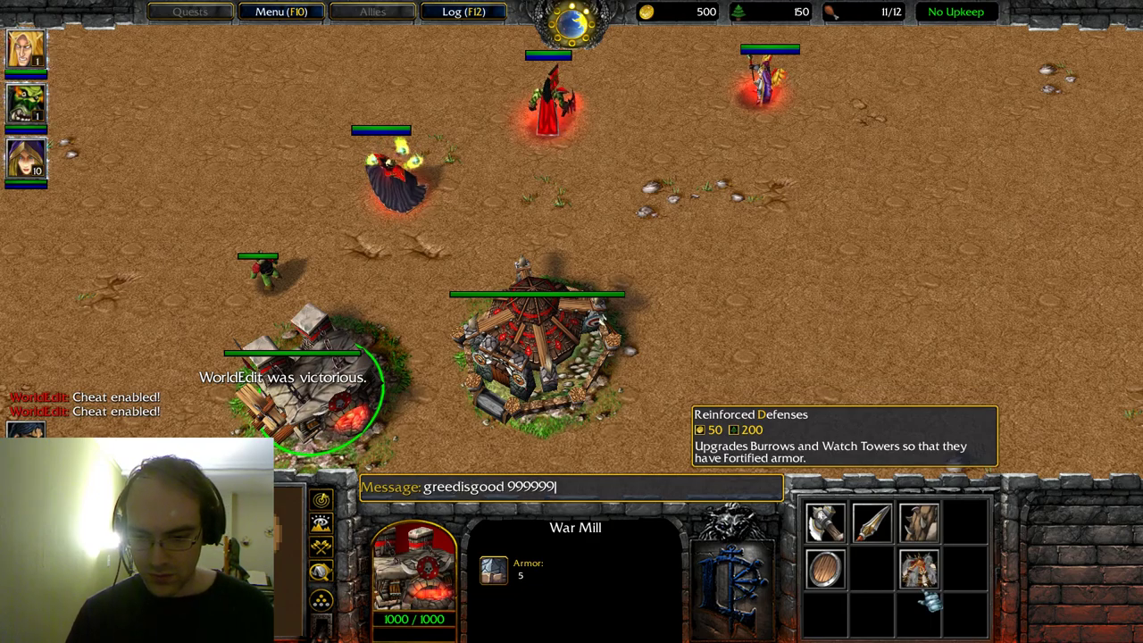
key(Return)
click(920, 572)
- Select the Barracks and examine its model up close while the research runs
key(Down)
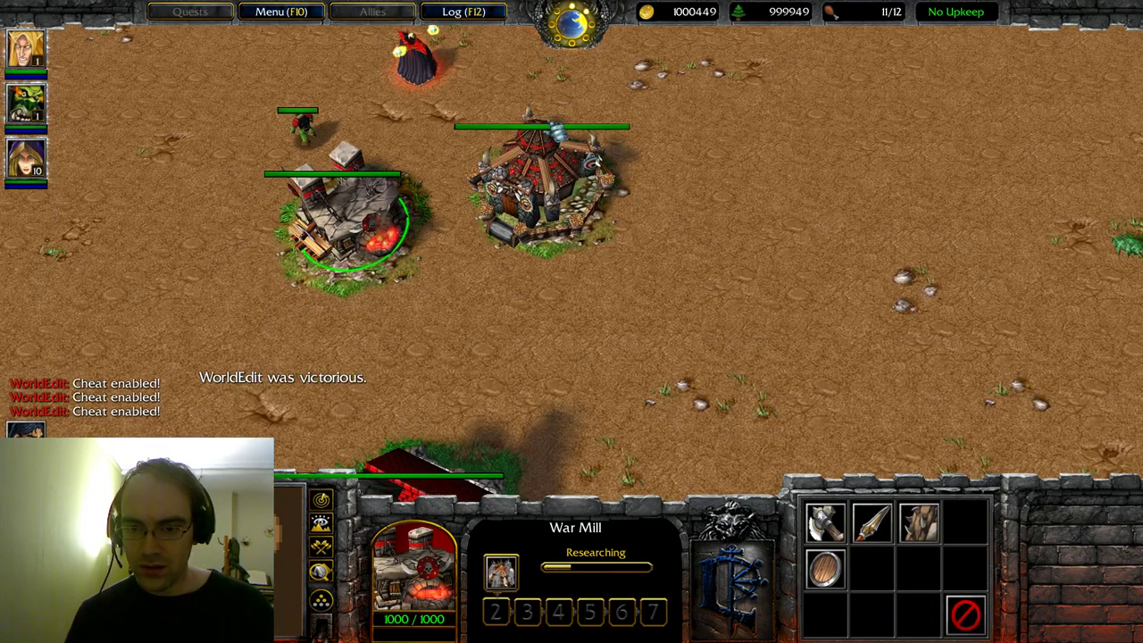
key(Up)
click(568, 359)
scroll(643, 350, up, 4)
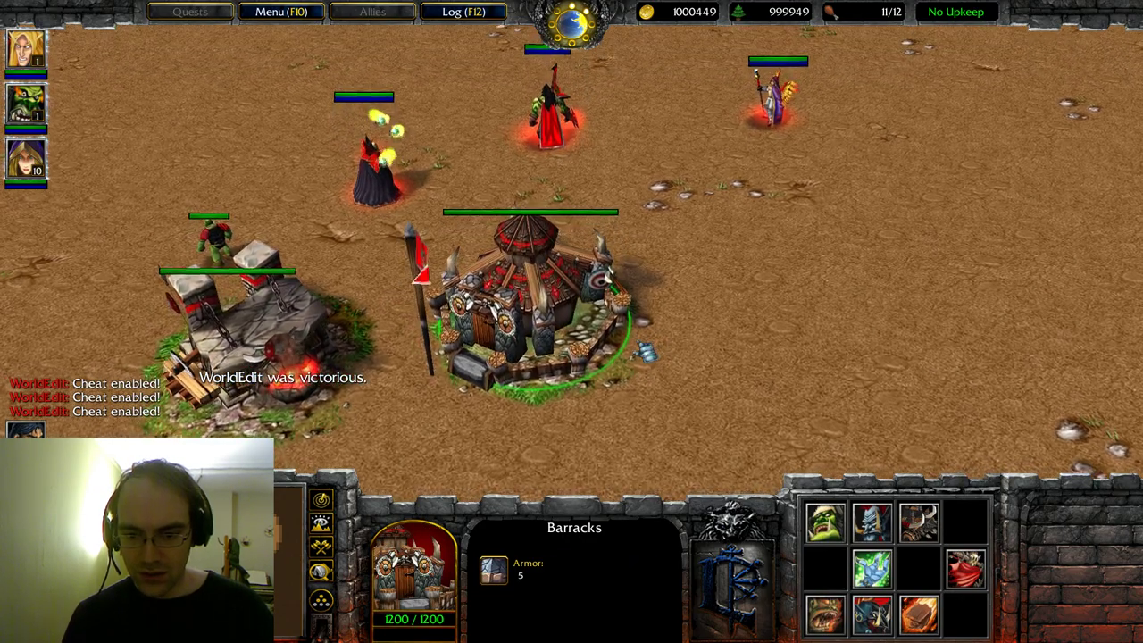
scroll(678, 349, down, 3)
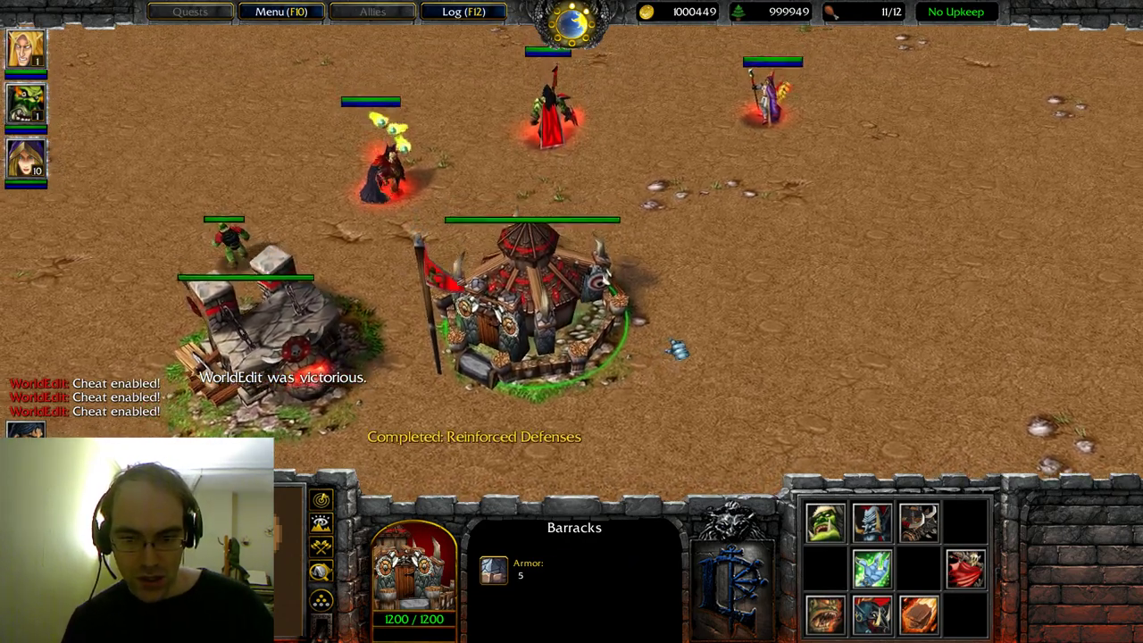
scroll(678, 349, down, 3)
- Exit the test game after the research and switch back to the World Editor
click(365, 373)
click(497, 362)
key(alt+x)
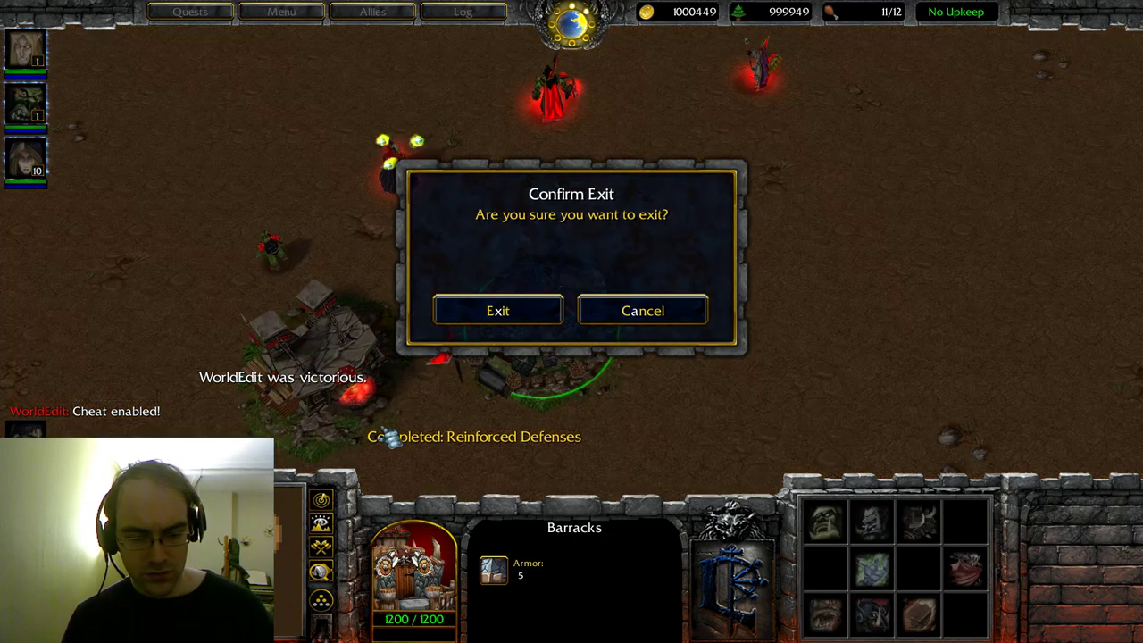
key(x)
click(425, 631)
click(329, 576)
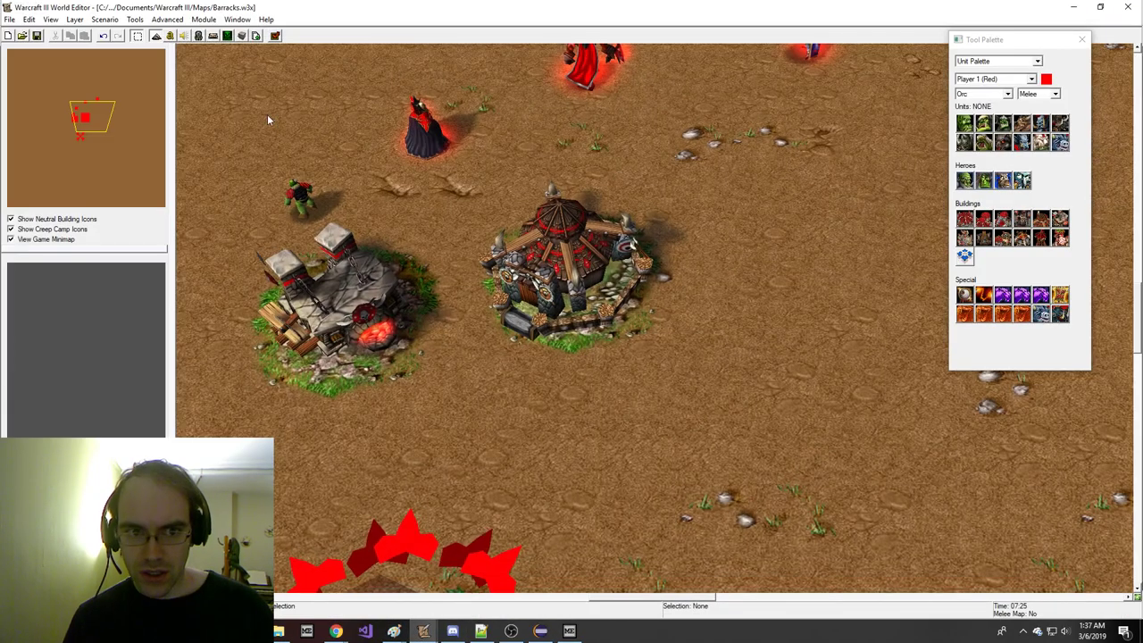
- Search the Object Editor's upgrades for "Rei" and check the Data - Effect 1 fields of Reinforced Defenses
click(227, 35)
click(480, 69)
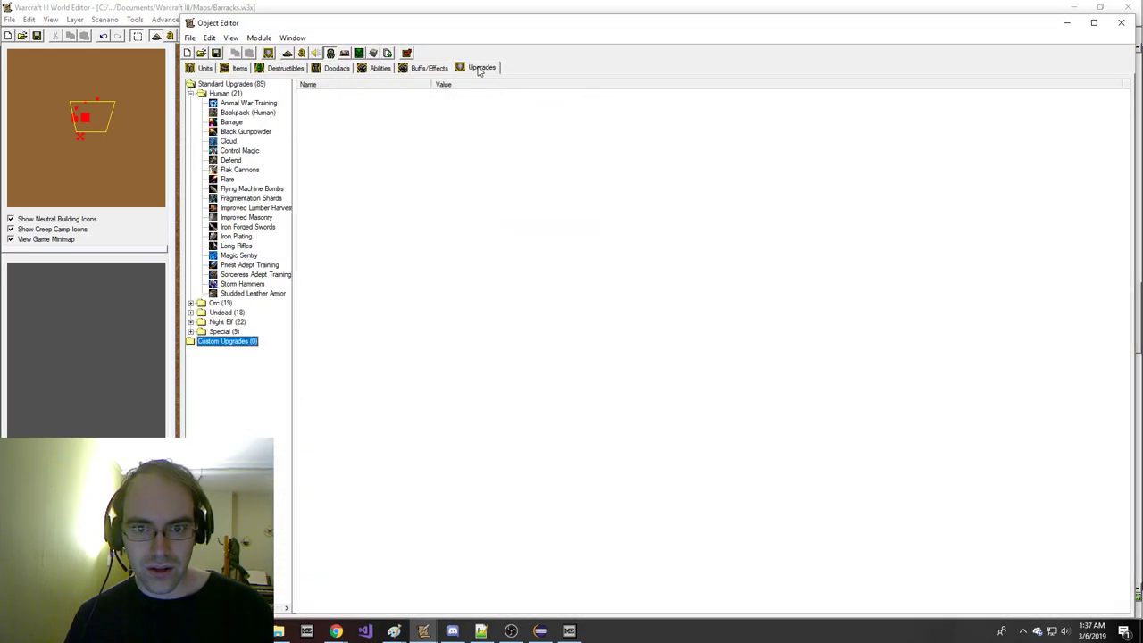
click(234, 113)
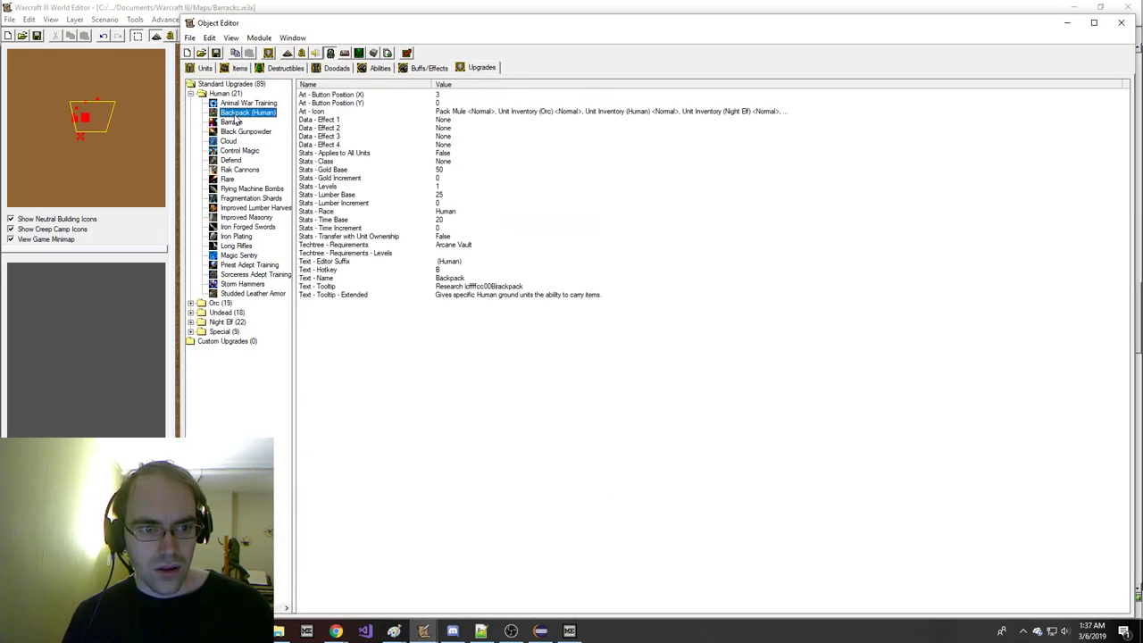
key(ctrl+f)
text(Rei)
key(Return)
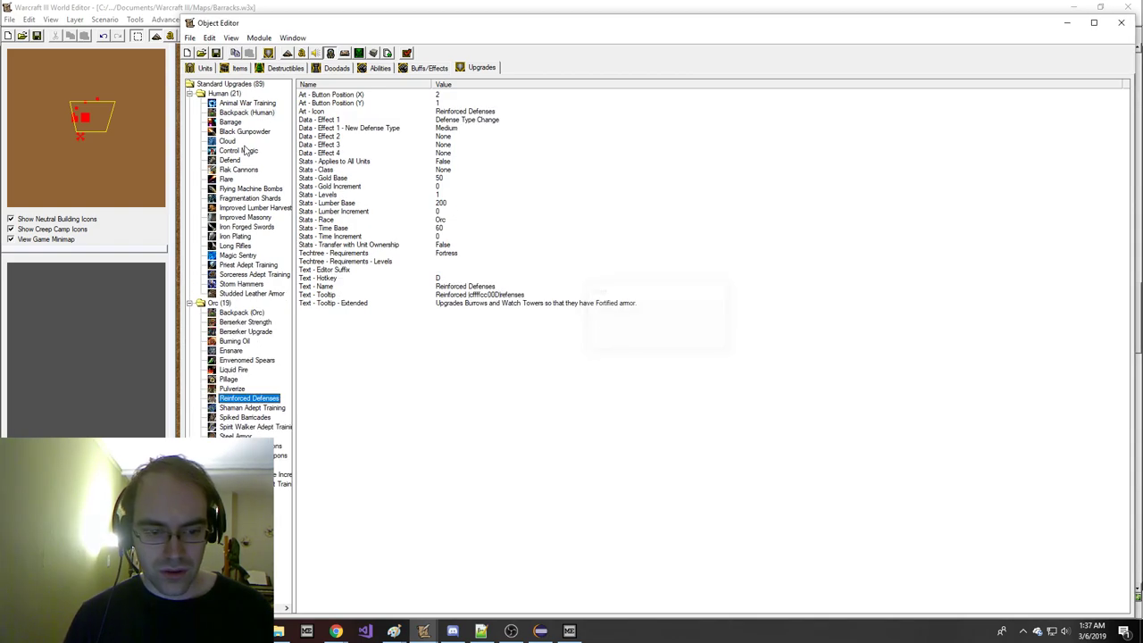
click(421, 129)
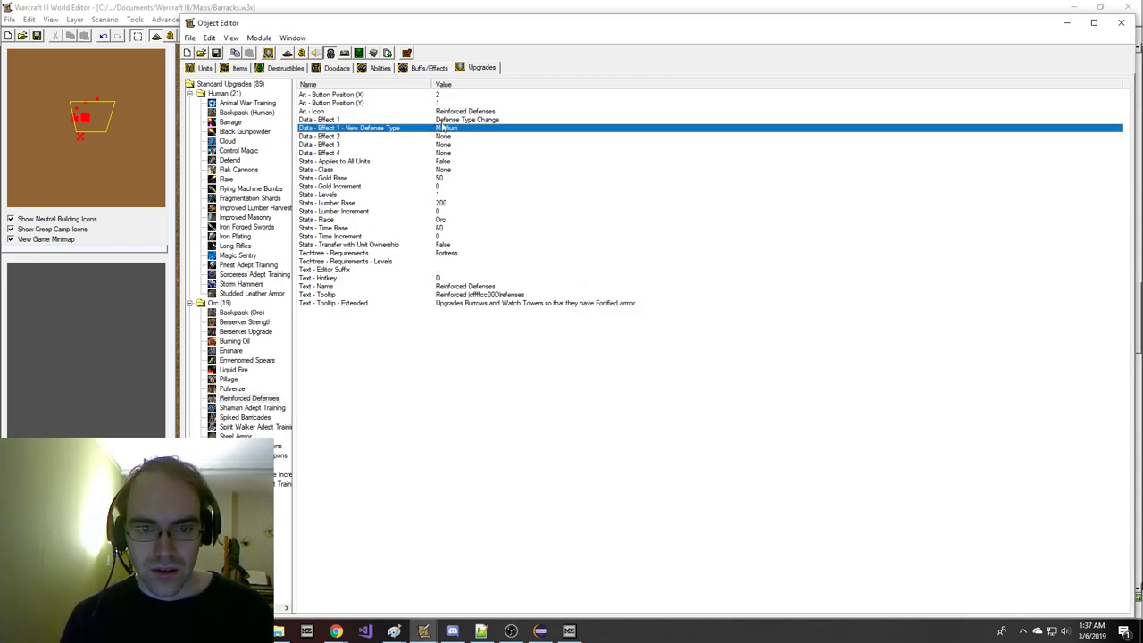
key(Up)
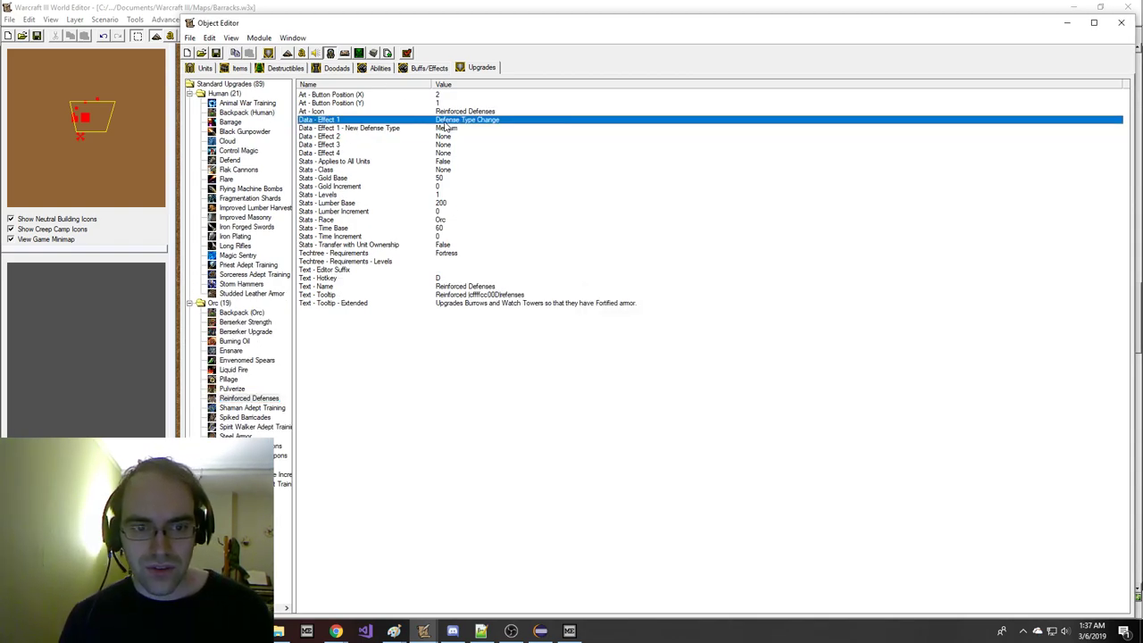
- Set the Combat - Defense Type of the Barracks unit to Medium
click(205, 69)
click(464, 305)
scroll(482, 320, up, 7)
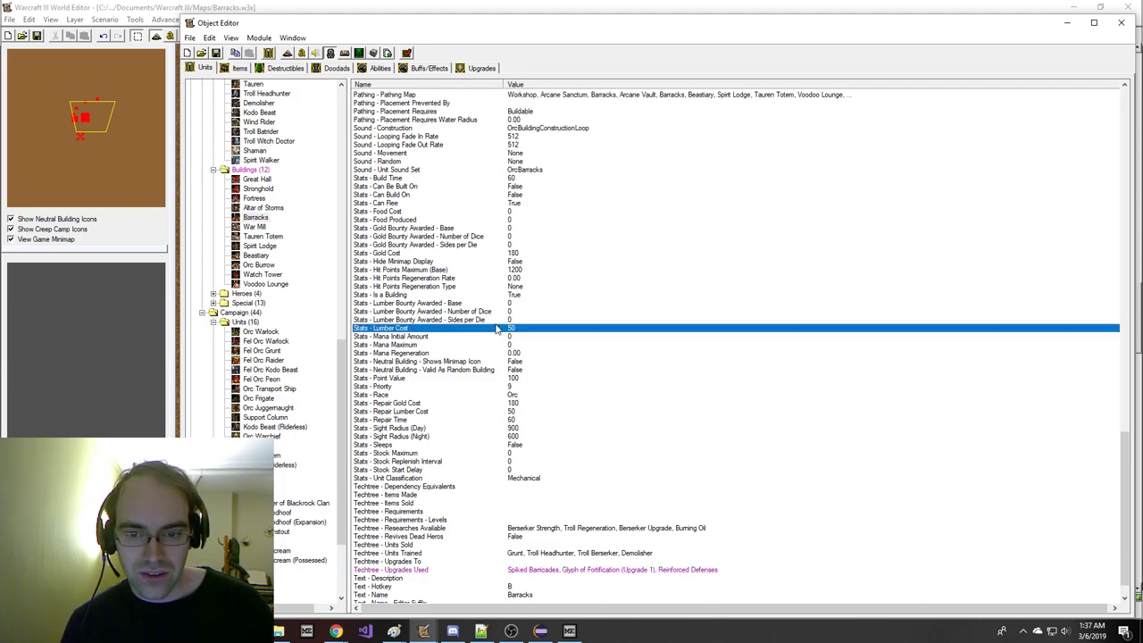
scroll(496, 328, up, 3)
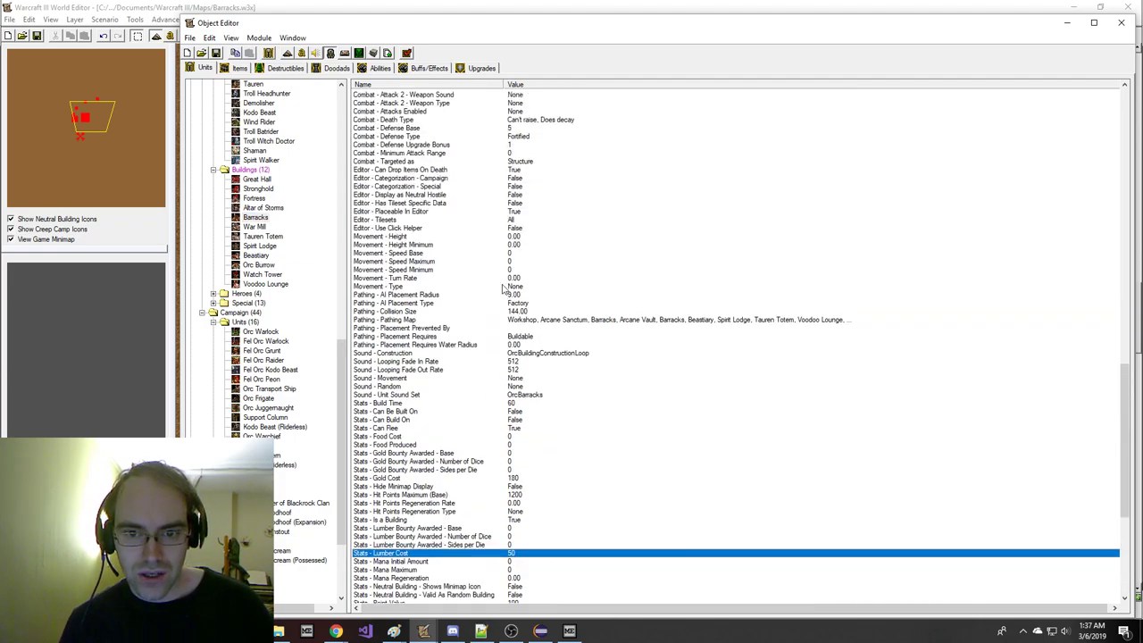
double_click(540, 137)
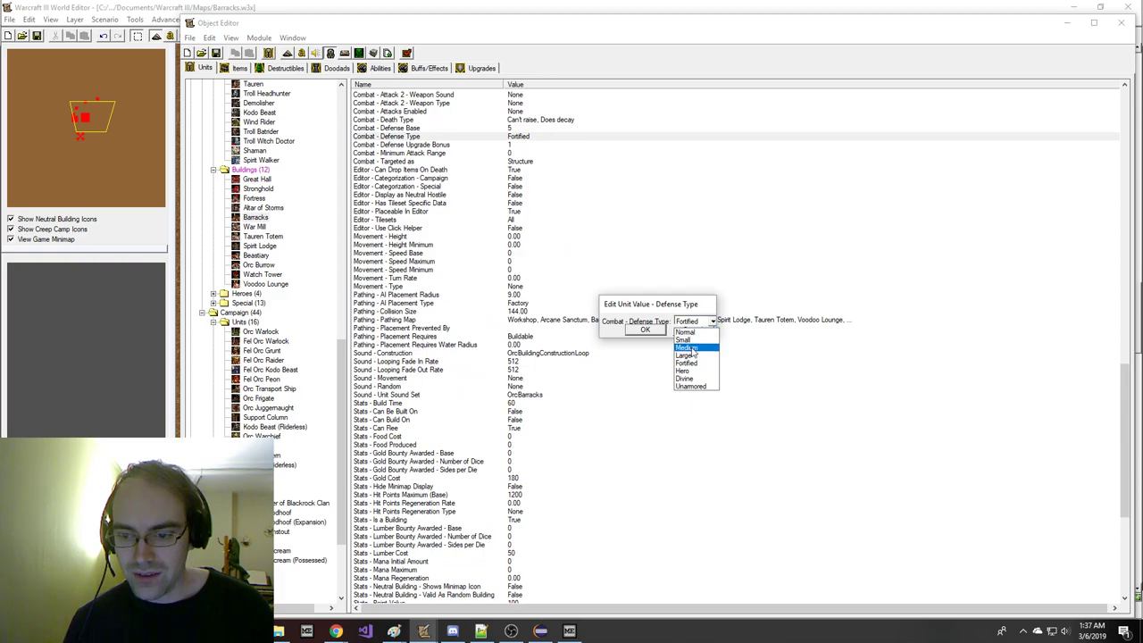
click(647, 330)
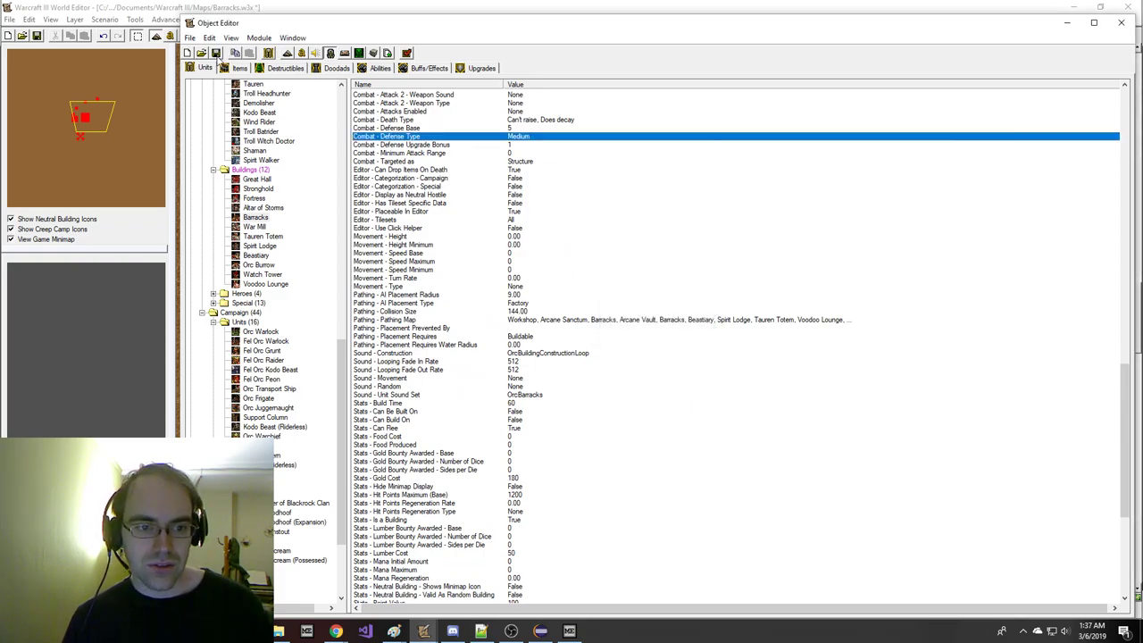
- Check the Combat - Defense Type of the Orc Burrow for comparison with the Barracks
click(256, 217)
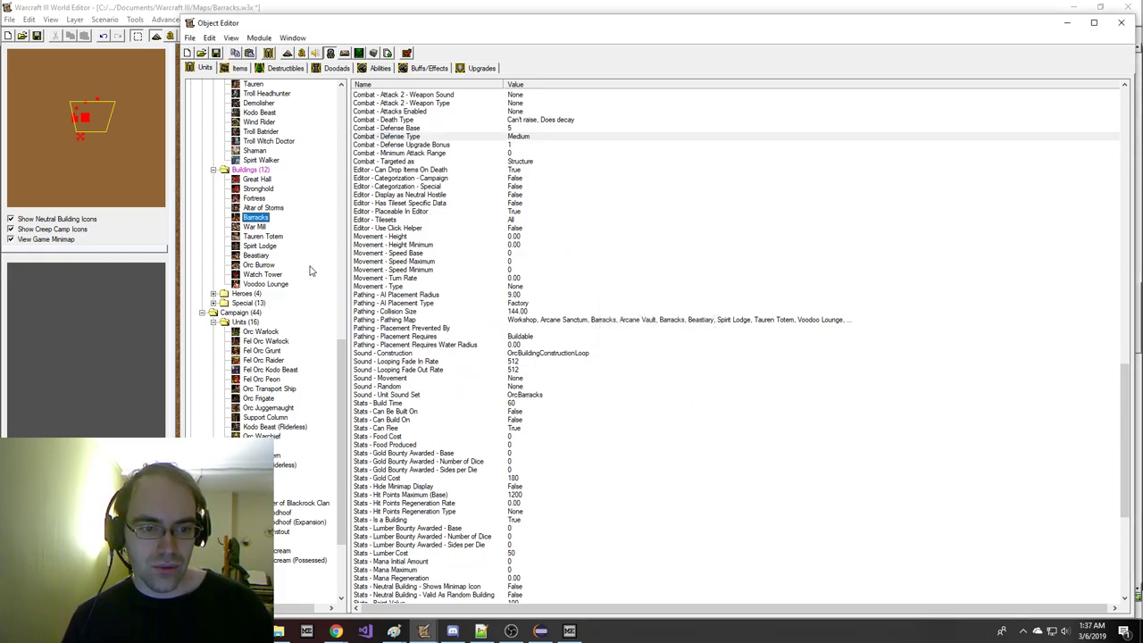
click(258, 265)
click(518, 137)
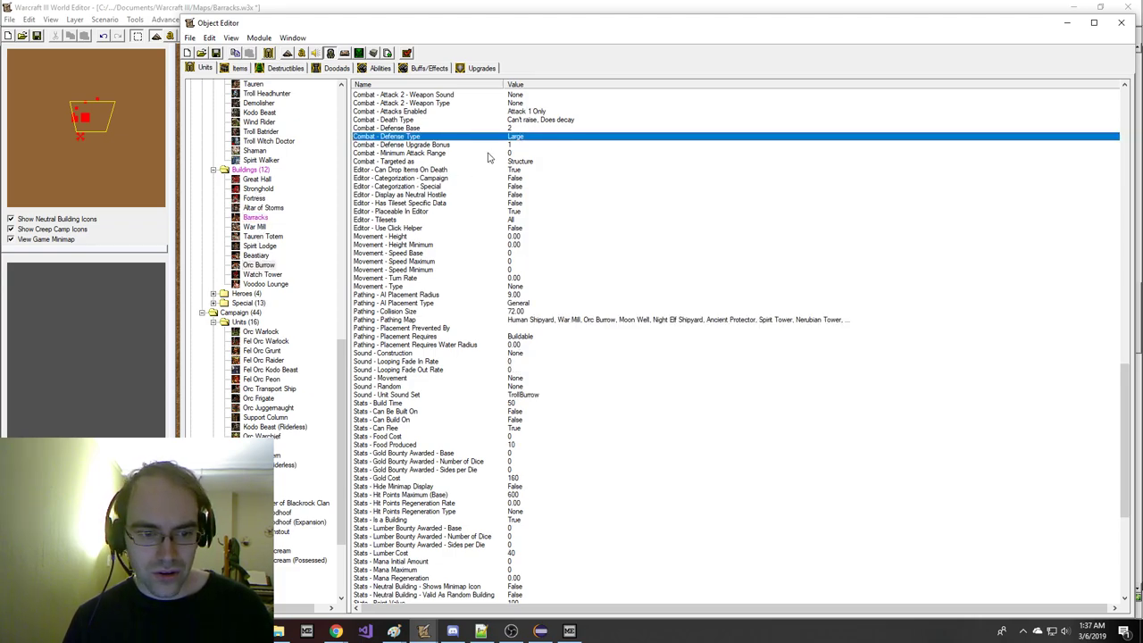
- Set the Barracks' Combat - Defense Type to Large, then save the map and launch it as a test game
click(268, 275)
click(255, 218)
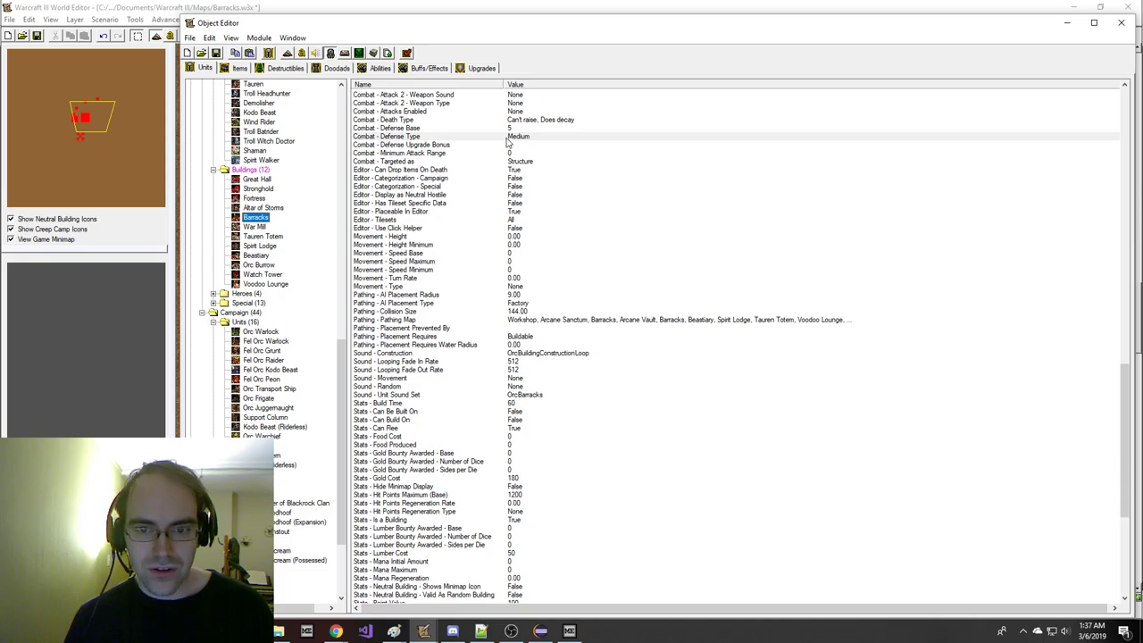
click(375, 137)
click(216, 54)
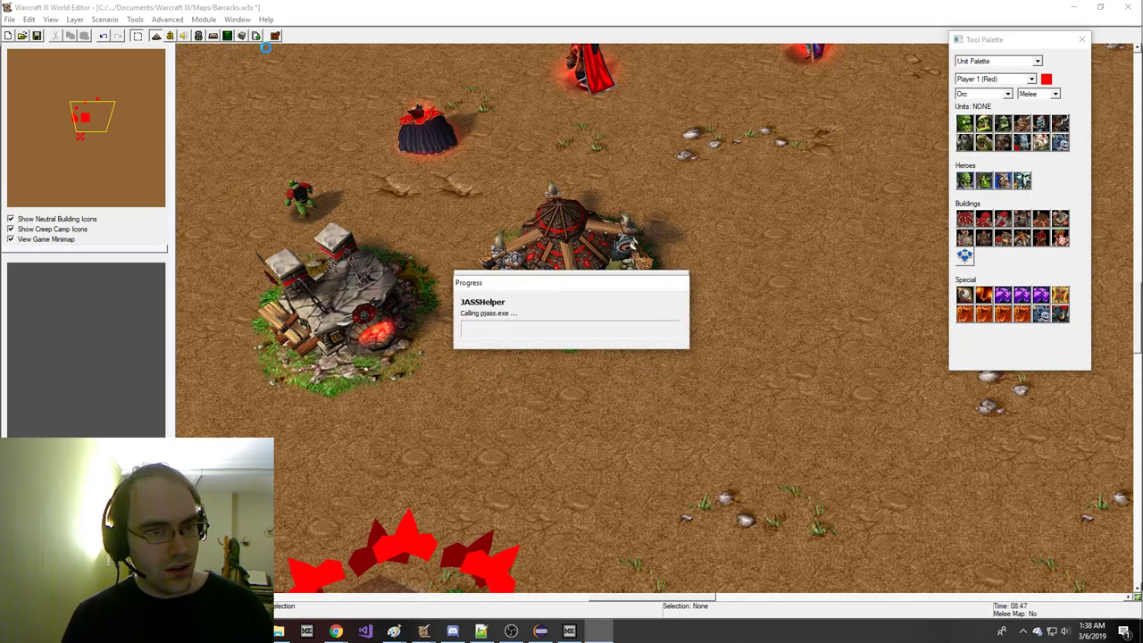
click(277, 38)
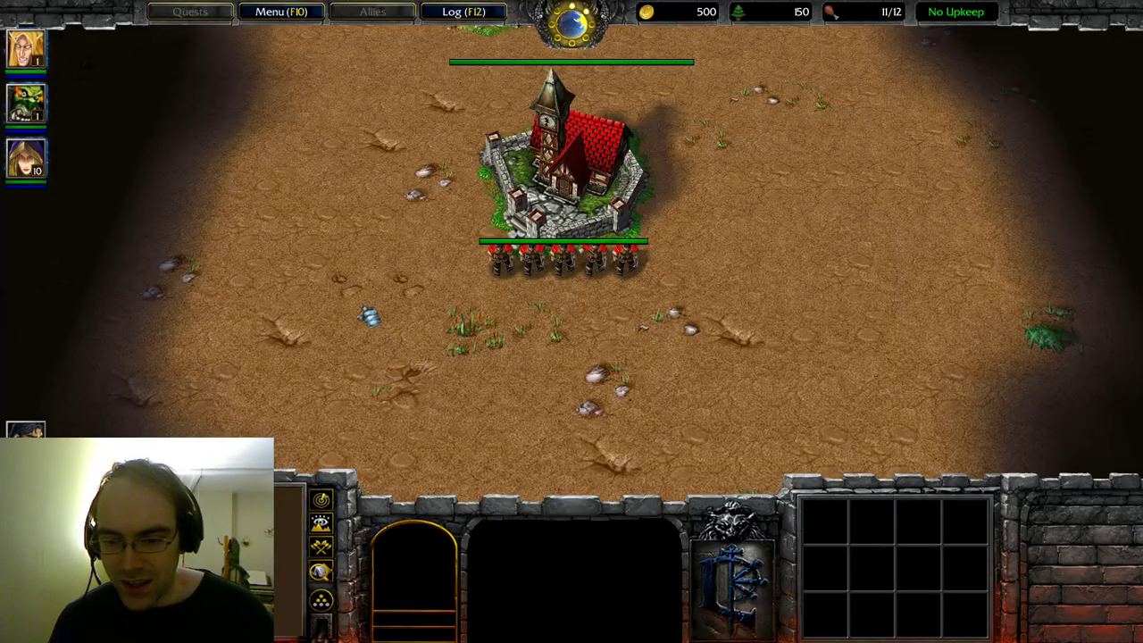
- Select the War Mill at the orc base and continue the game past the victory dialog
middle_drag(536, 55, 524, 289)
click(384, 368)
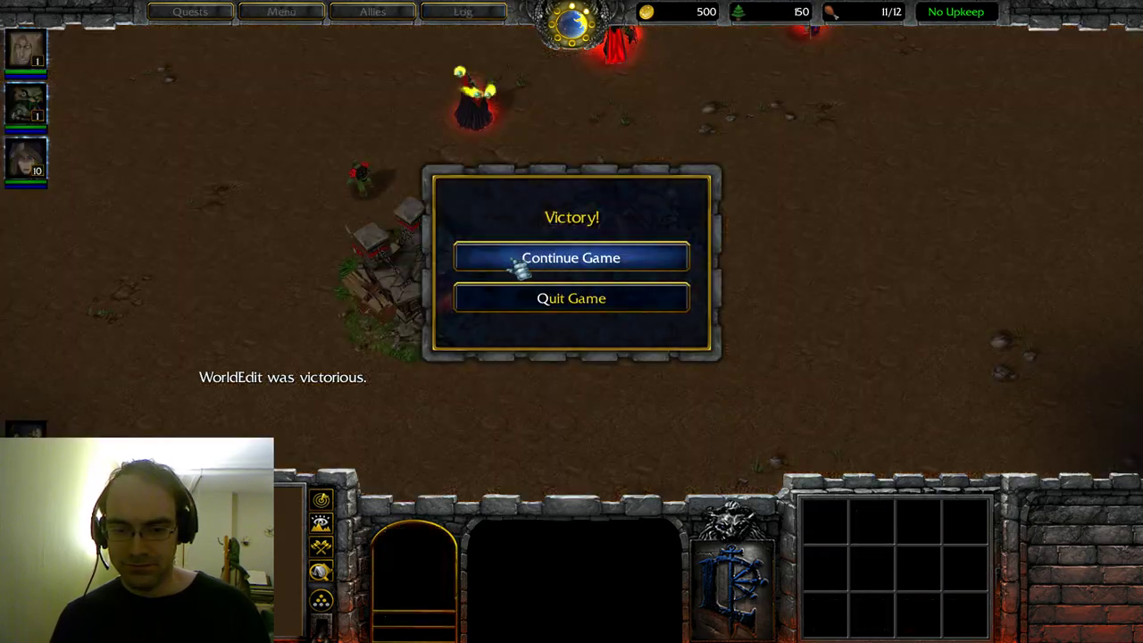
click(520, 260)
- Enter the cheats warpten, greedisgood 9999999 and synergy, and research Reinforced Defenses at the War Mill
key(Return)
text(warpten)
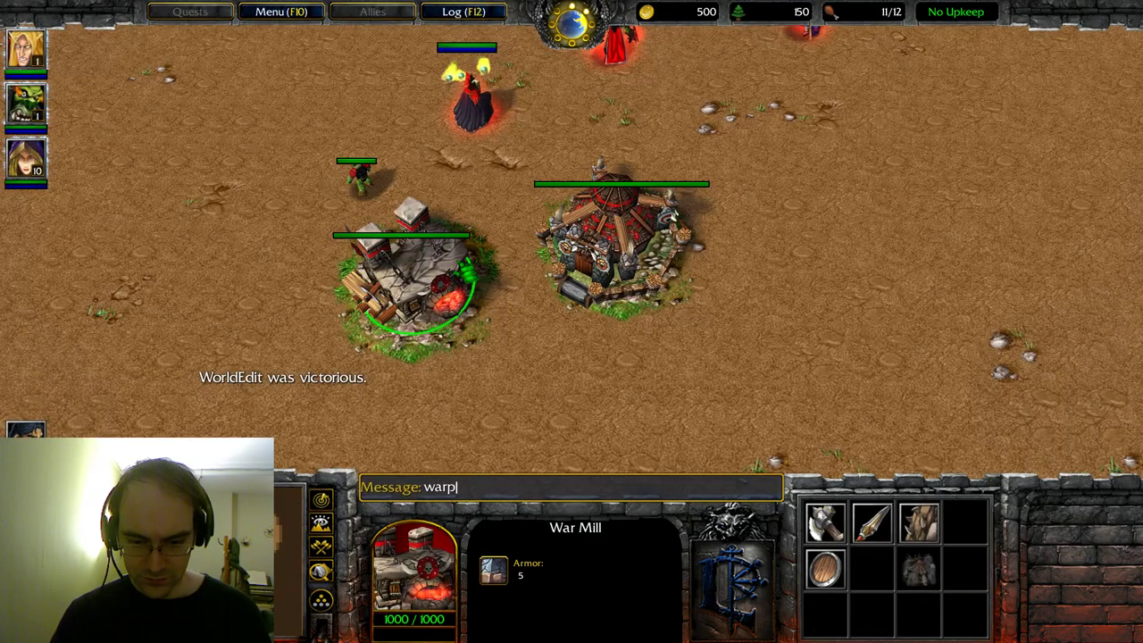
key(Return)
key(Return)
text(greedisgood 9999999)
key(Return)
key(Return)
text(synergy)
key(Return)
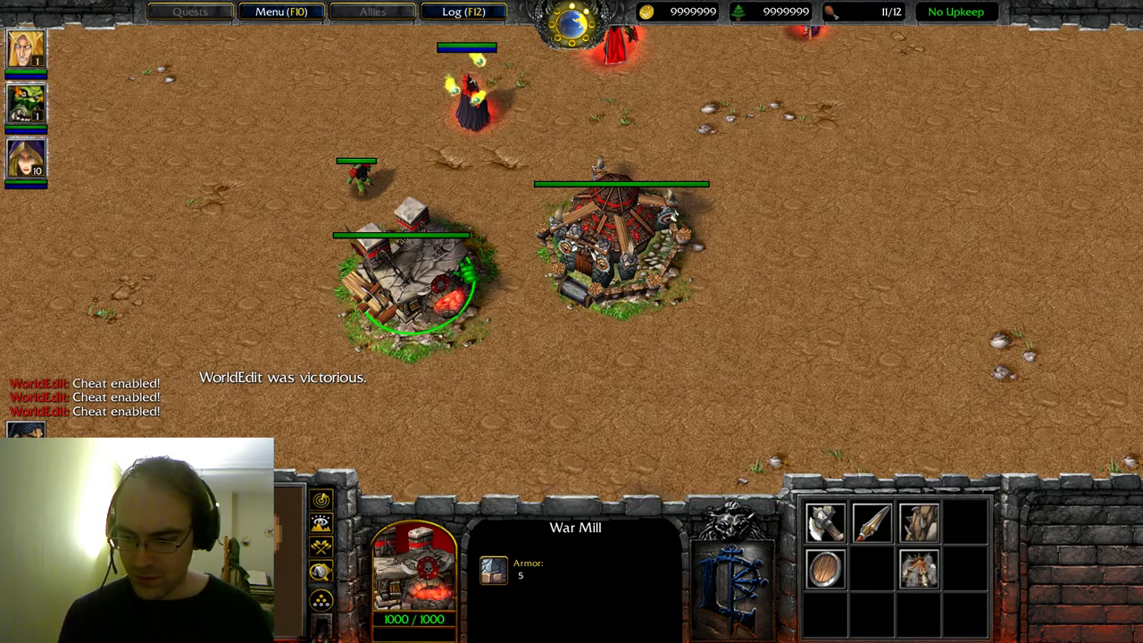
click(920, 570)
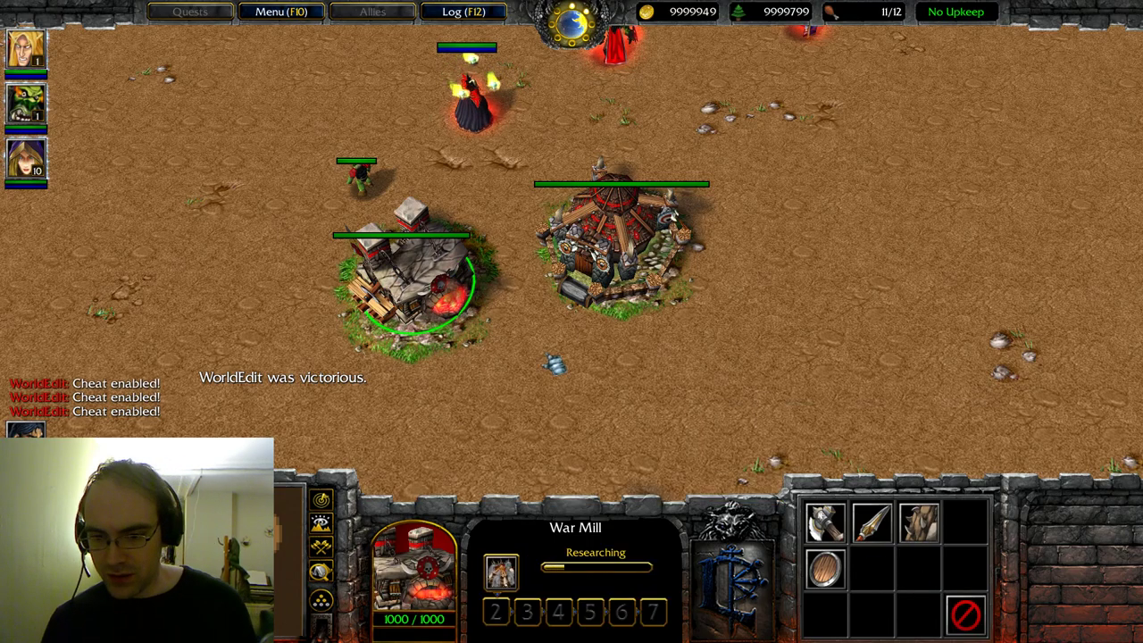
- Have the Peon build an Orc Burrow on the free ground beside the War Mill
click(351, 159)
right_click(257, 205)
key(b)
click(825, 569)
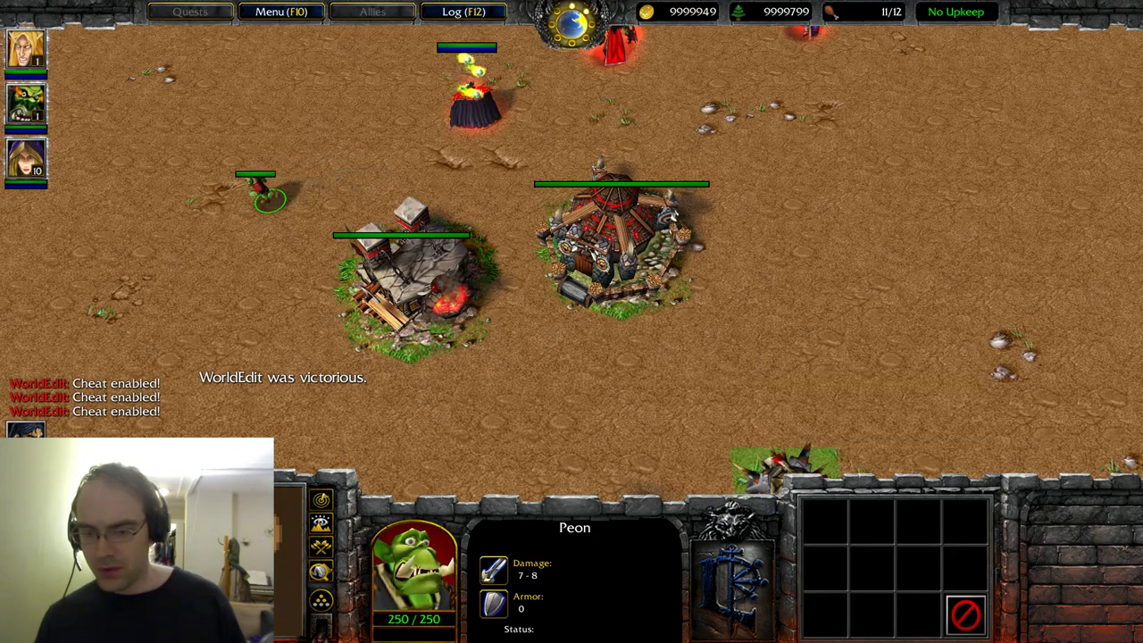
click(241, 197)
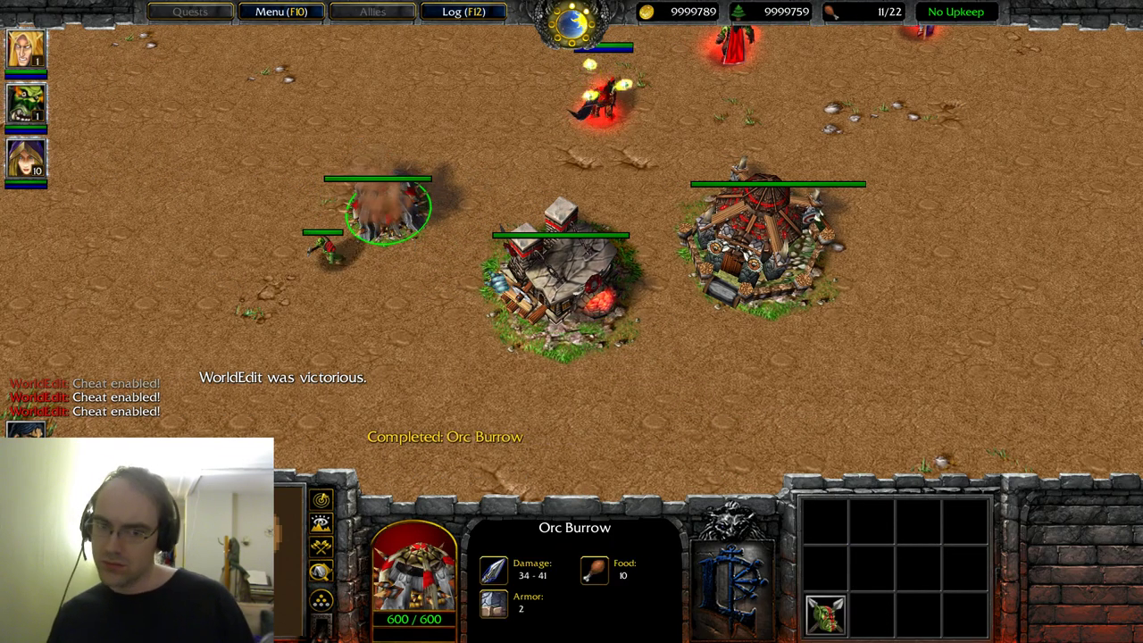
- Check the Barracks in game after the research, then exit the test game
click(764, 198)
key(alt+F4)
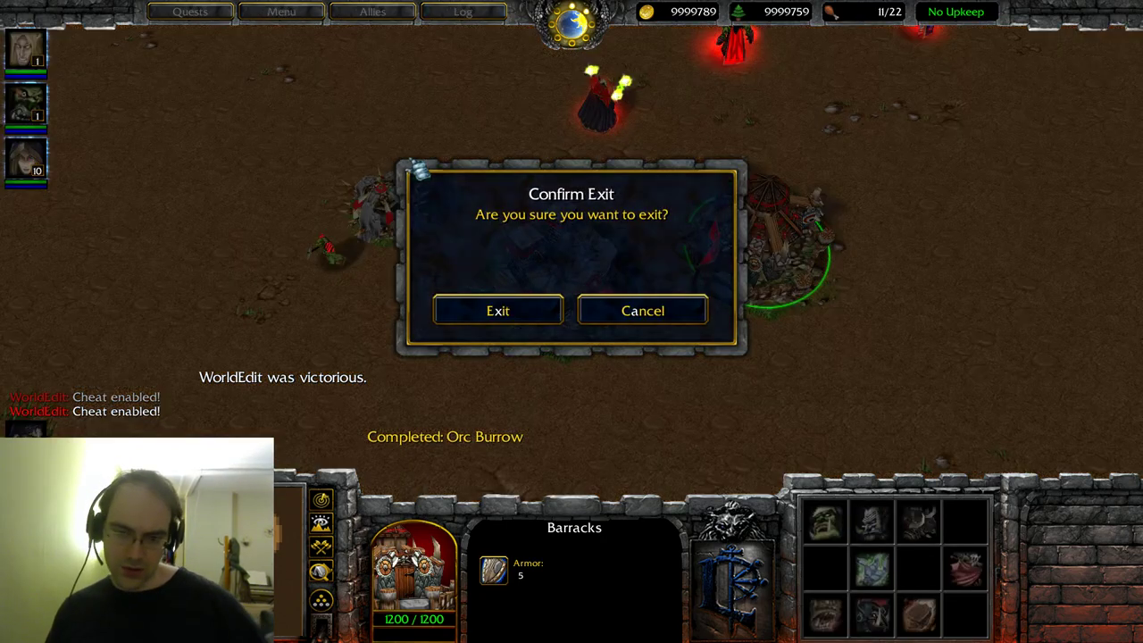
key(x)
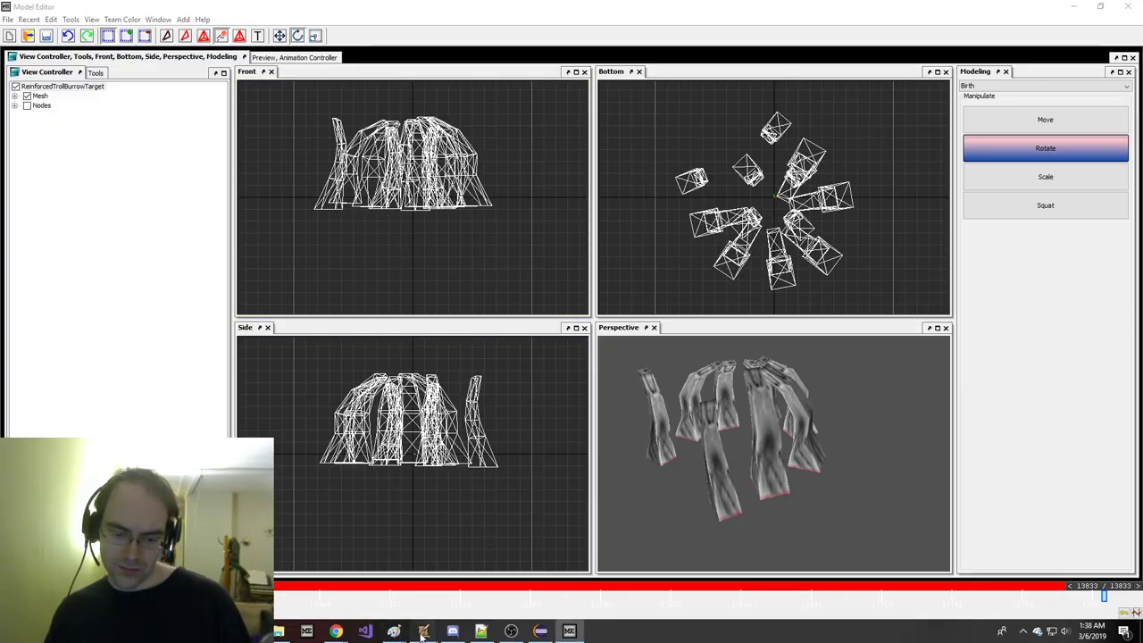
- Return to the World Editor's Object Editor and check the Art - Target model of the Reinforced Burrows Upgrade ability
key(F6)
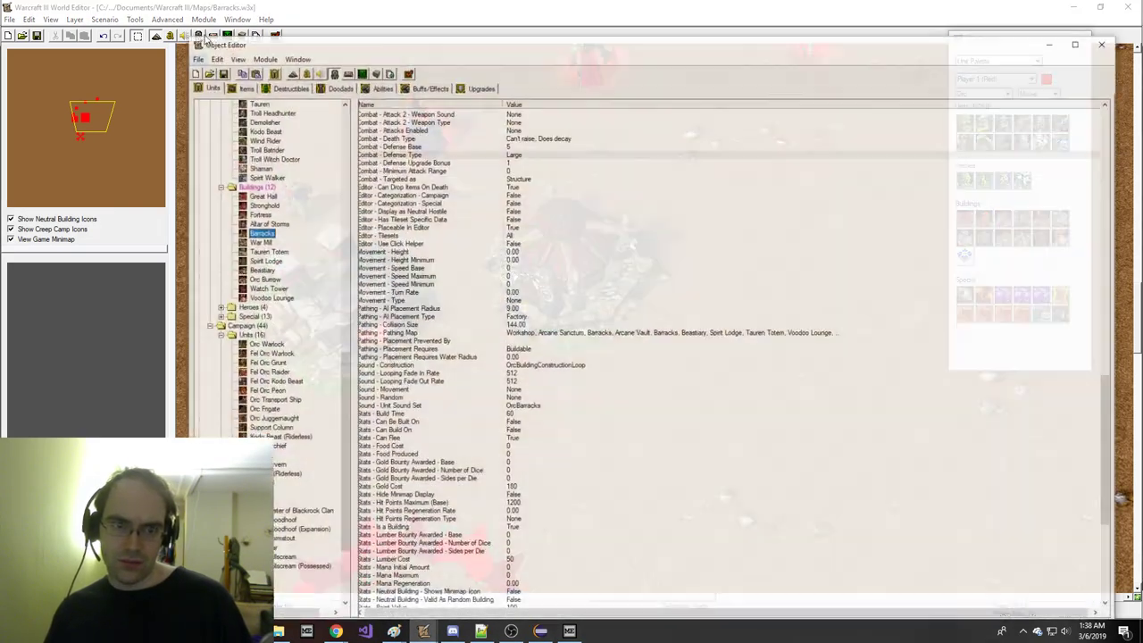
double_click(651, 261)
double_click(652, 266)
click(483, 343)
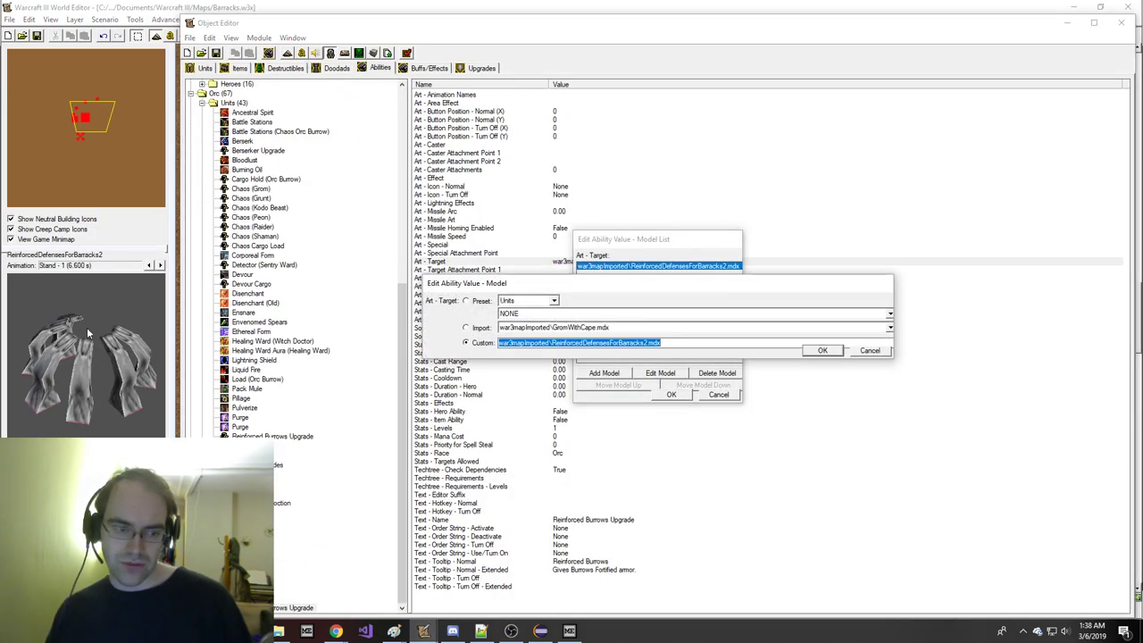
key(Return)
key(Return)
- Review the Barracks' Abilities and Art fields against the Reinforced Burrows Upgrade ability's fields
click(205, 68)
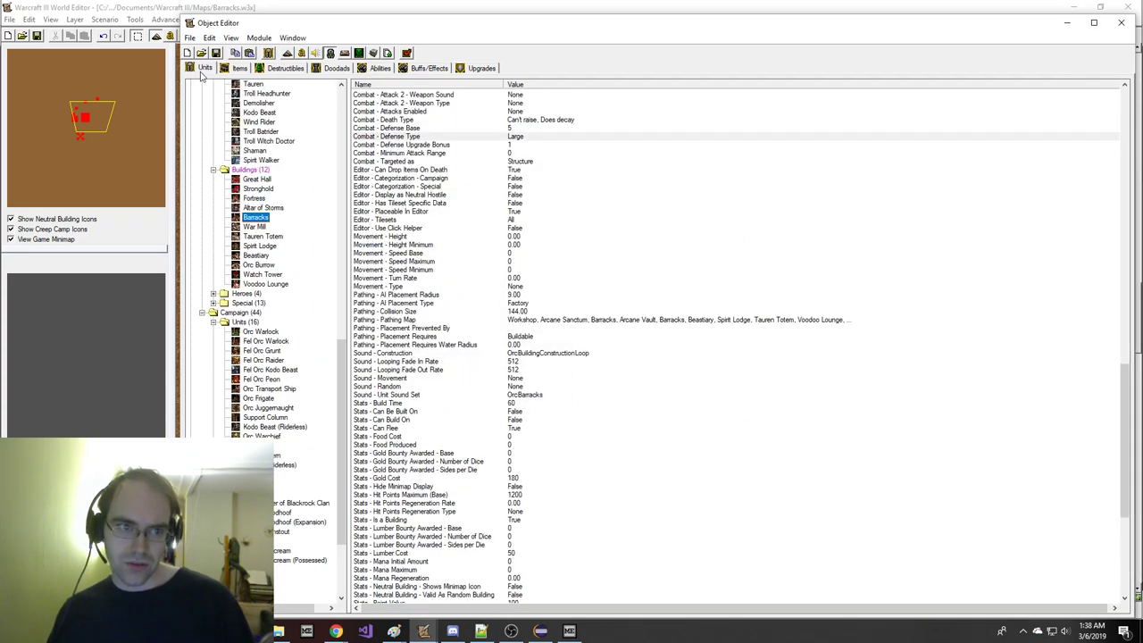
click(411, 230)
scroll(413, 230, up, 20)
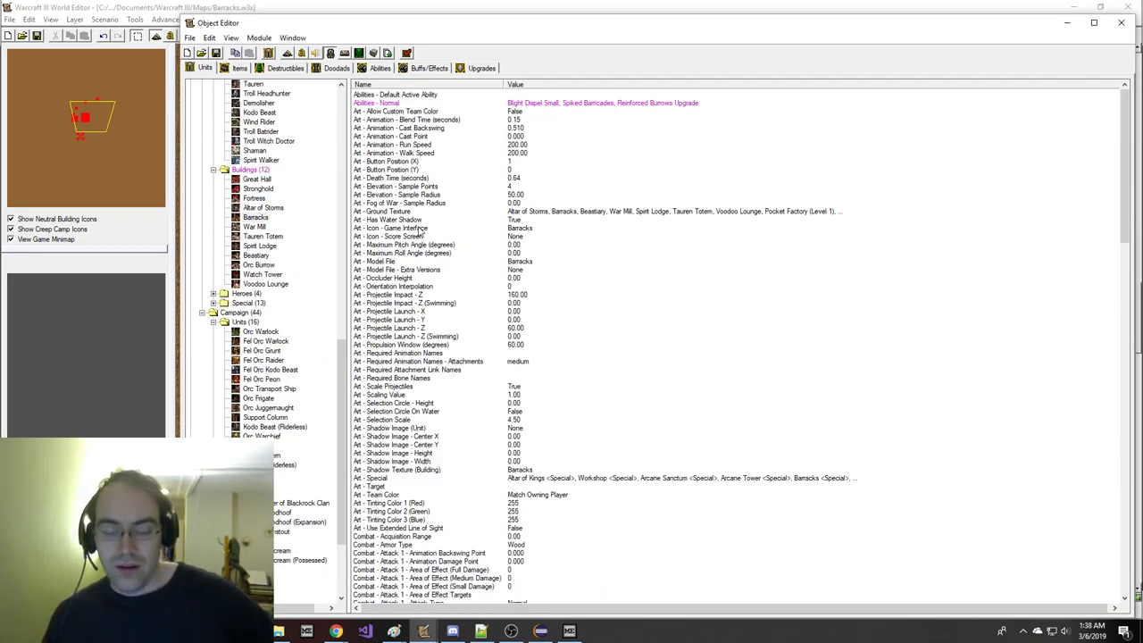
click(381, 69)
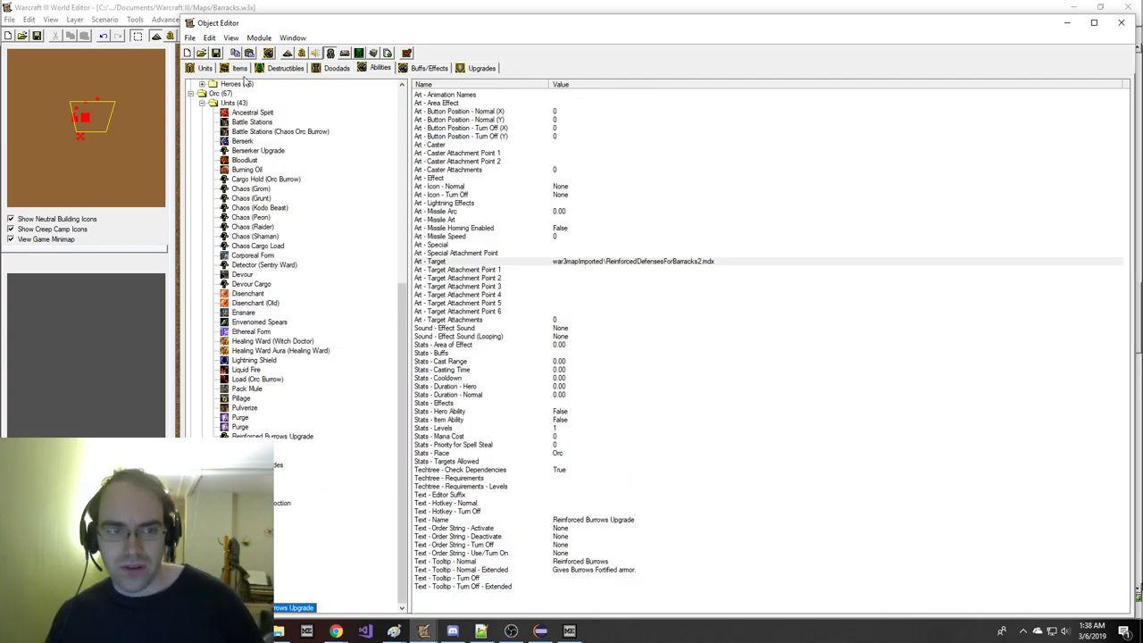
click(201, 69)
- Switch to the Model Editor, show the OrcBarracks model and bring up the unit type chooser
key(alt+Tab)
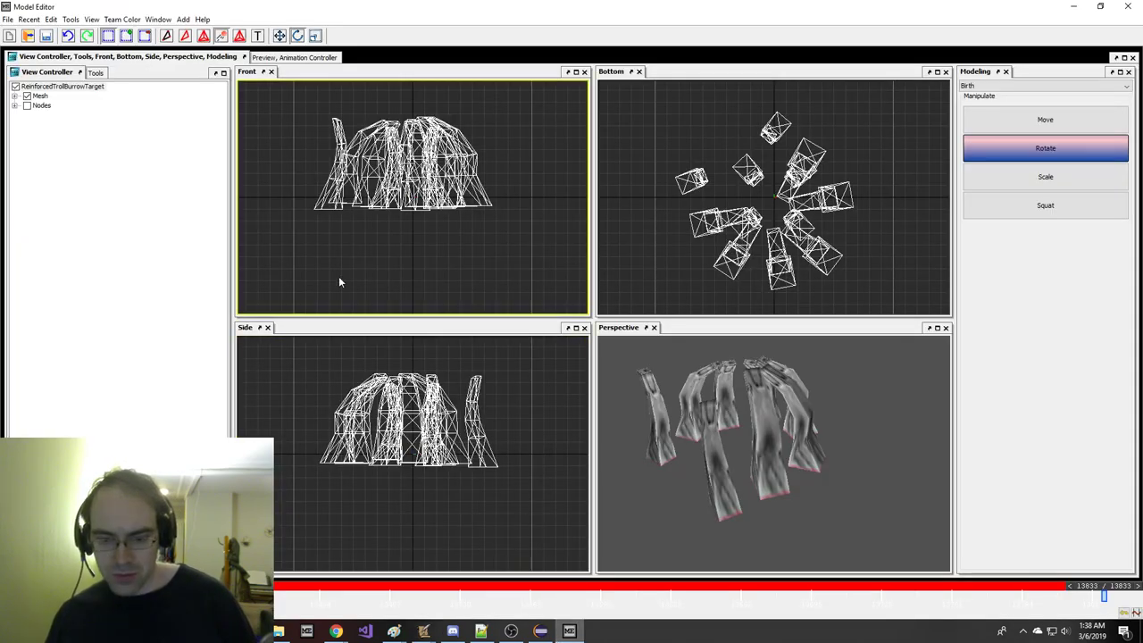
click(158, 19)
click(181, 268)
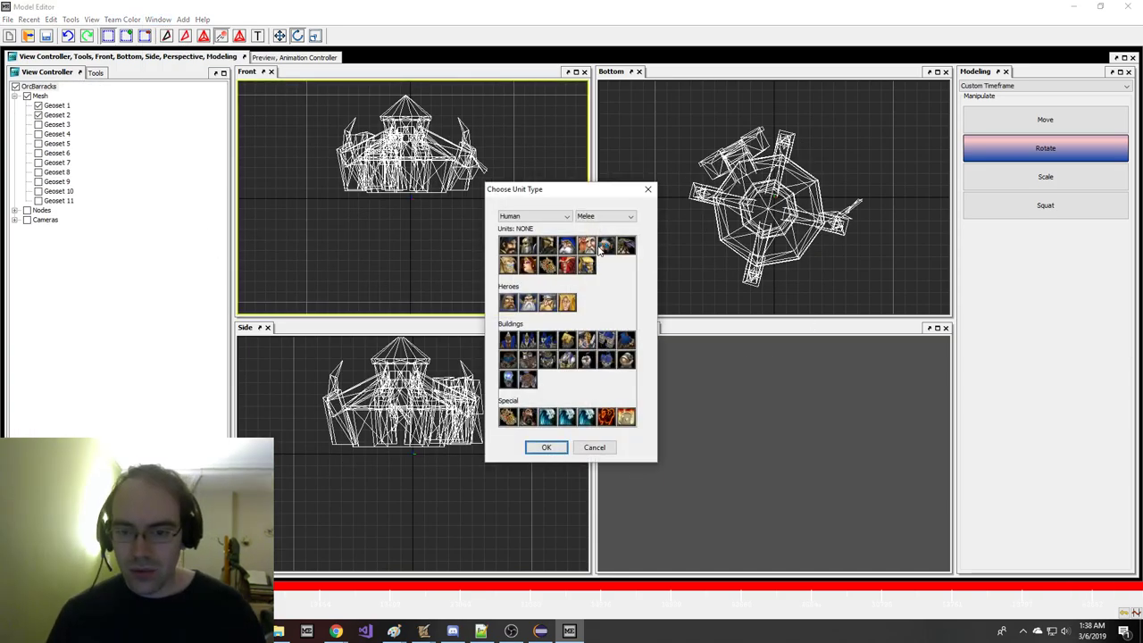
- Open the TrollBurrow model by choosing the burrow from the Orc melee buildings
click(516, 218)
click(536, 236)
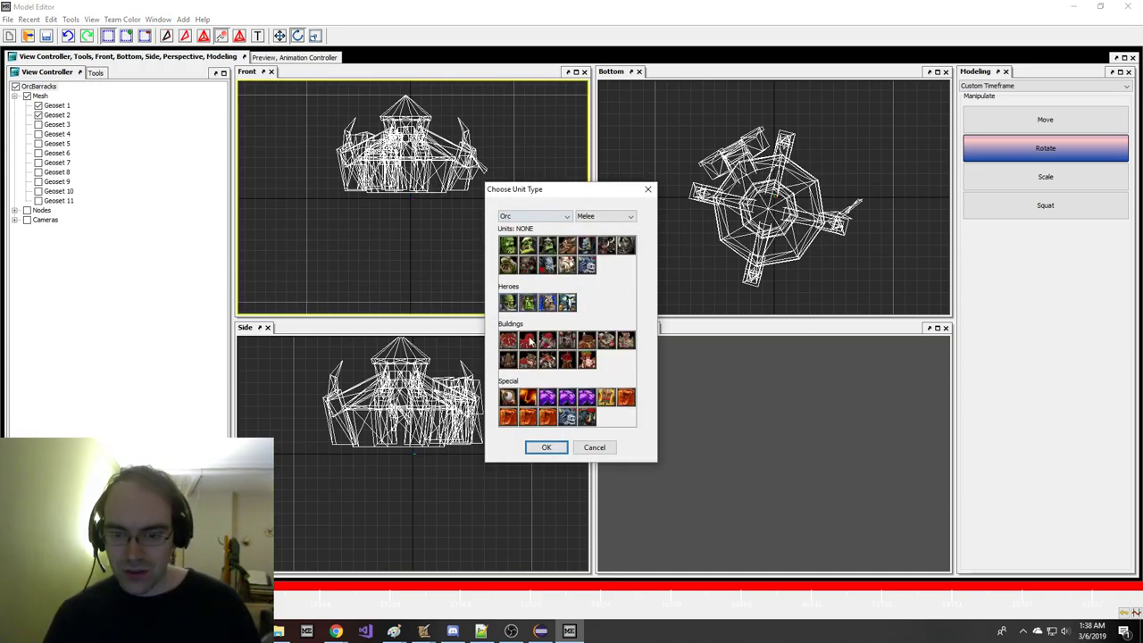
click(546, 446)
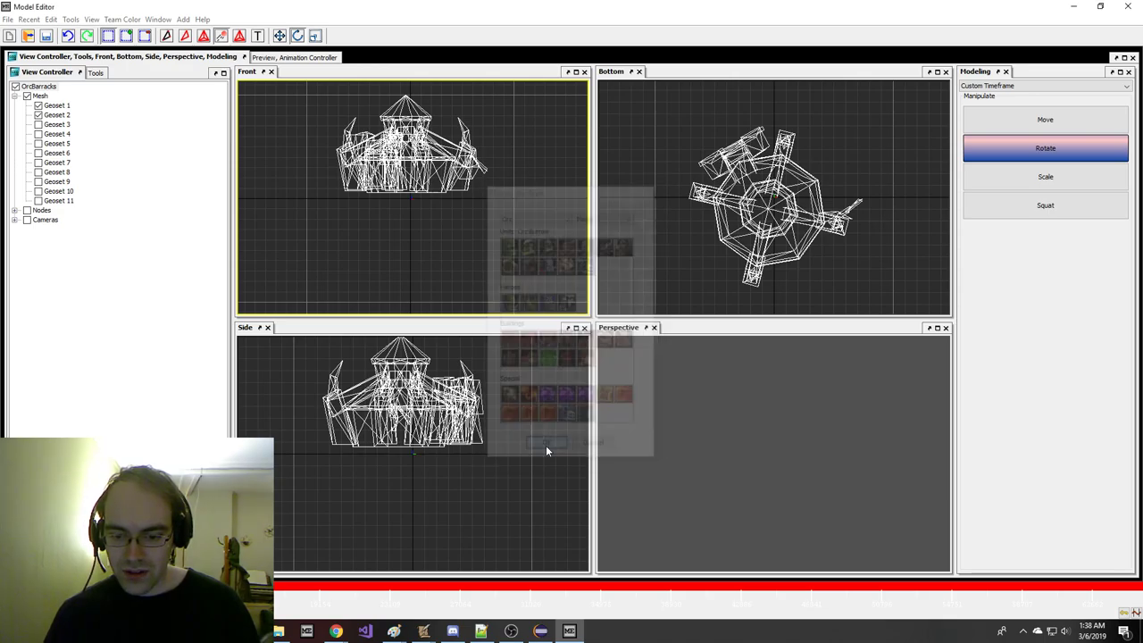
- Examine the attachment objects of the TrollBurrow model in its component editor, leaving the model unedited
click(8, 19)
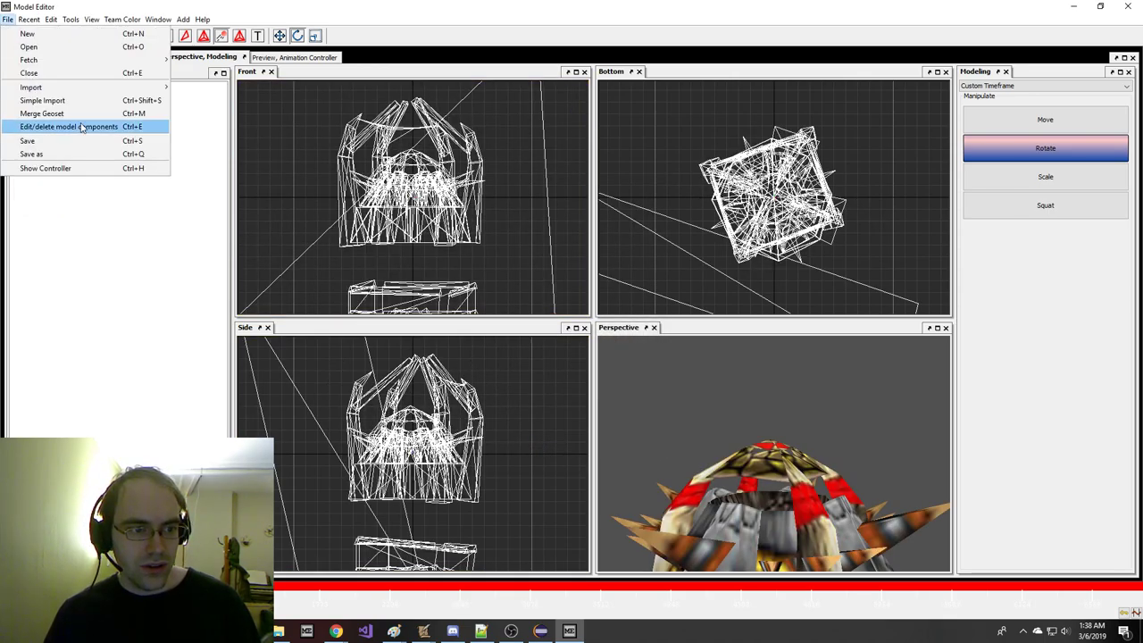
click(84, 123)
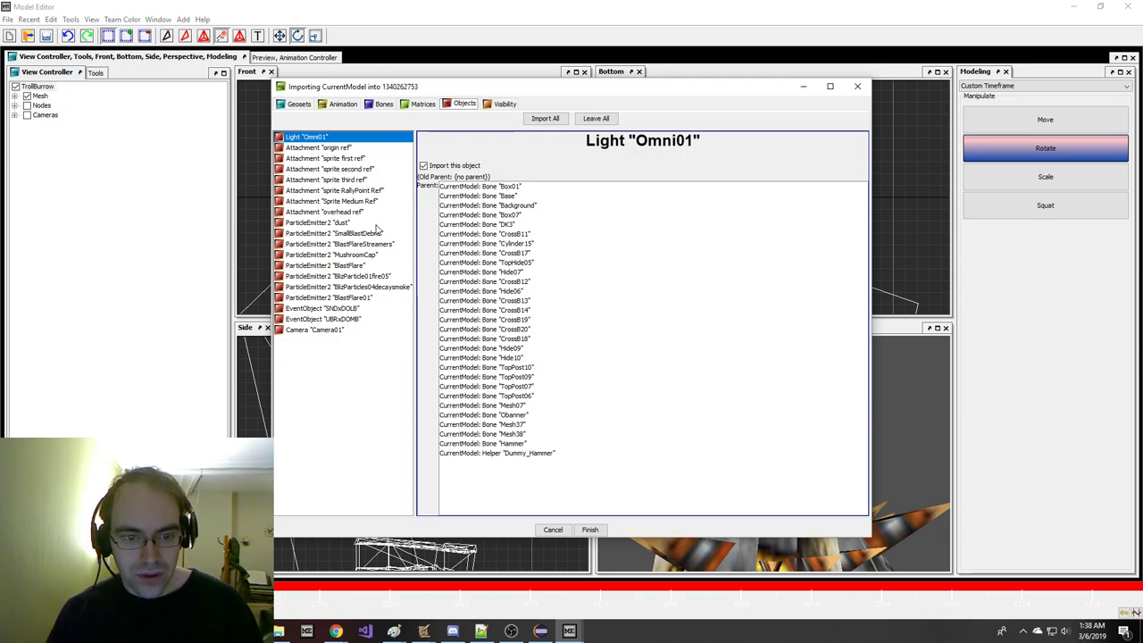
click(358, 147)
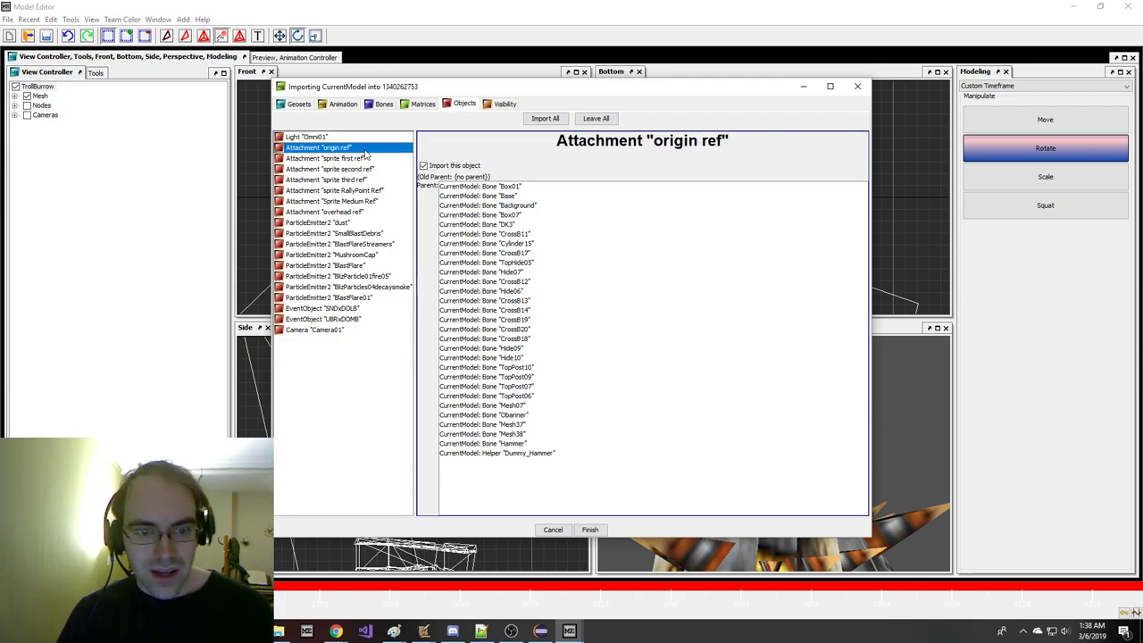
click(385, 202)
click(376, 213)
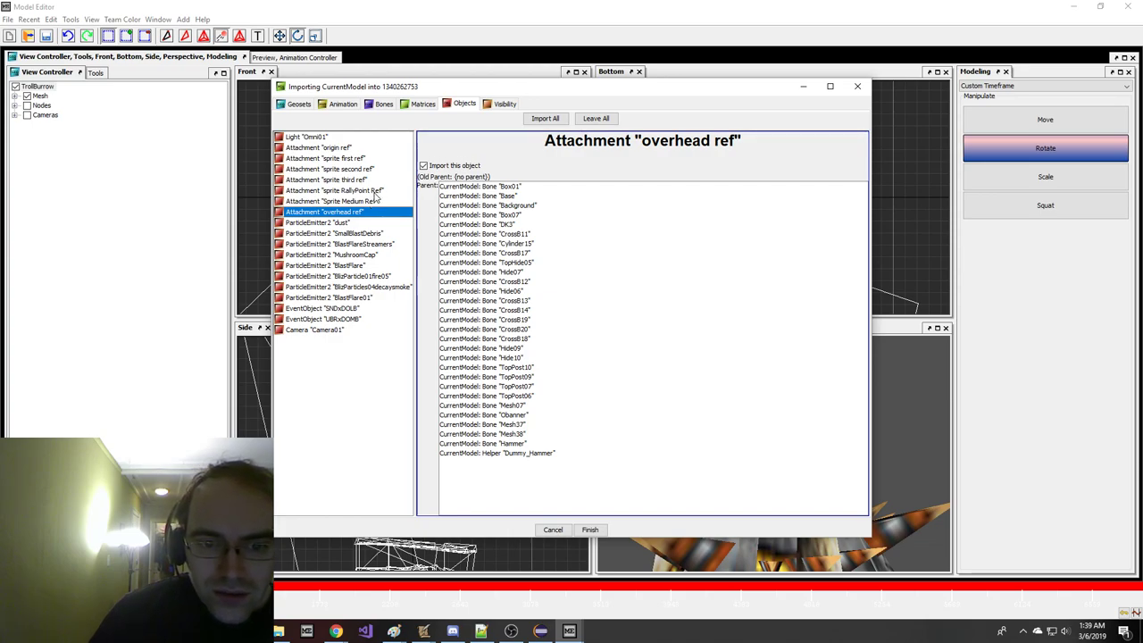
click(361, 169)
click(363, 181)
click(366, 191)
click(368, 202)
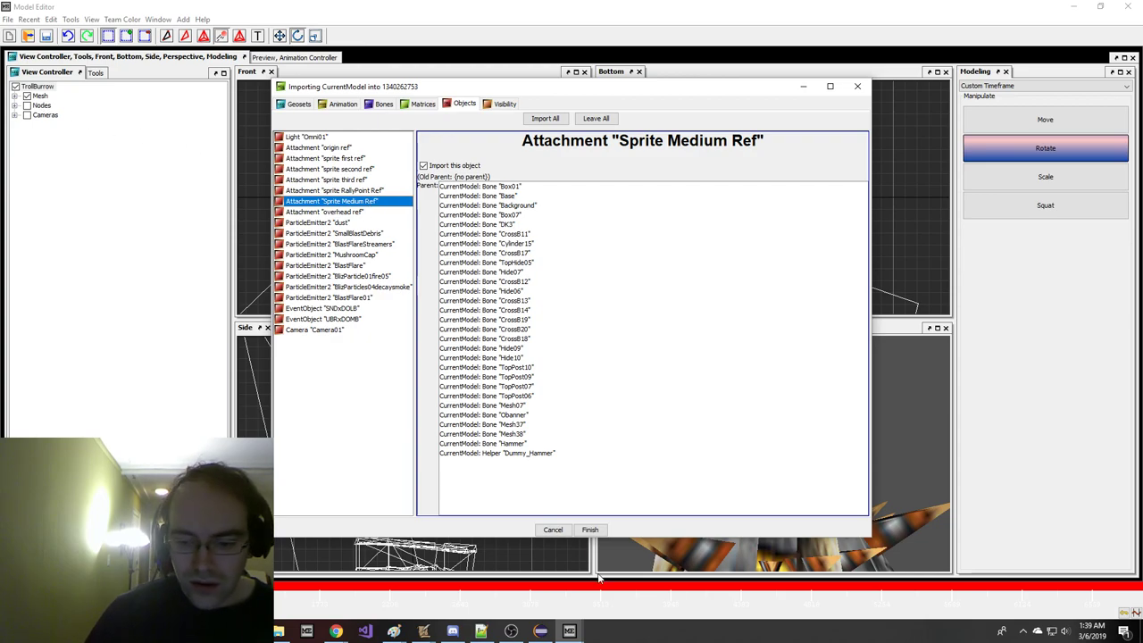
click(553, 531)
click(555, 328)
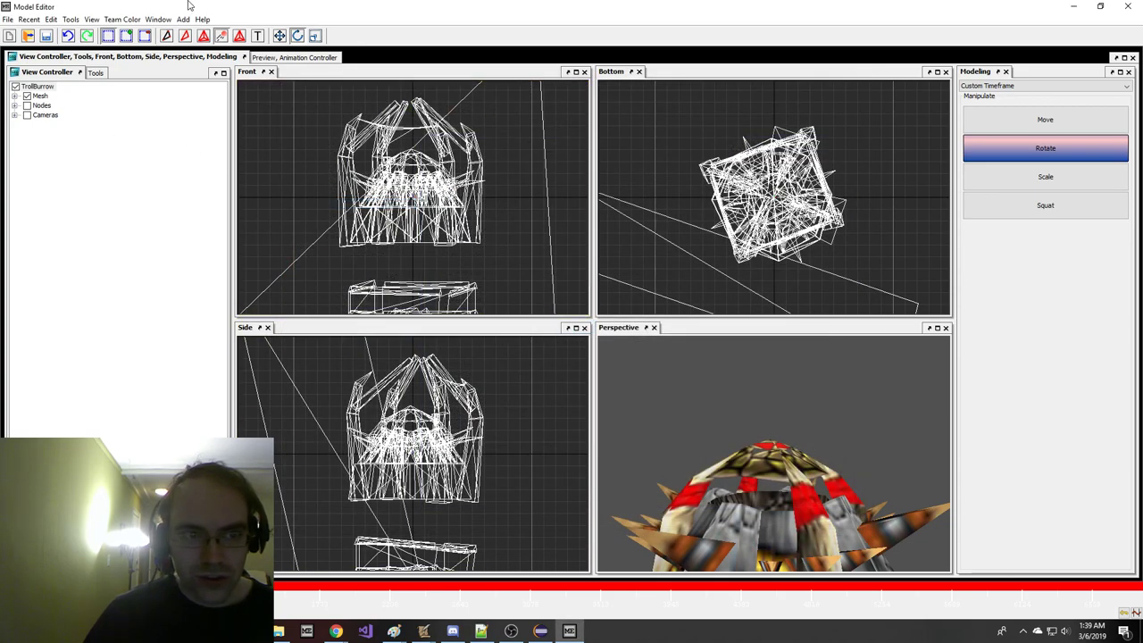
- Compare the node lists of the OrcBarracks and TrollBurrow models
click(167, 18)
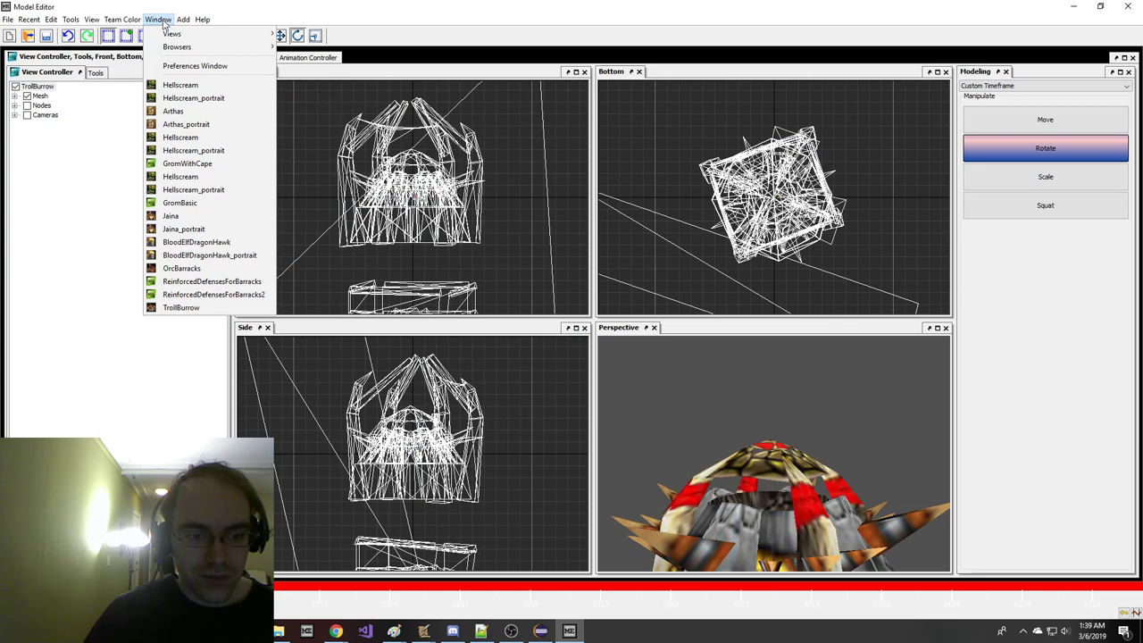
click(238, 270)
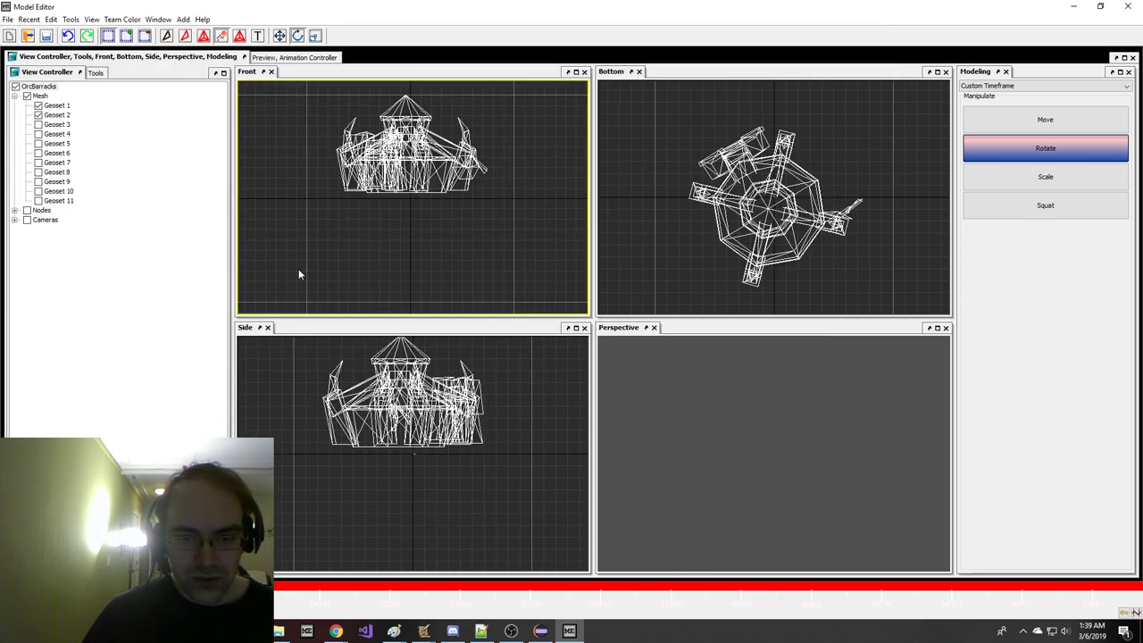
click(14, 210)
scroll(13, 221, up, 3)
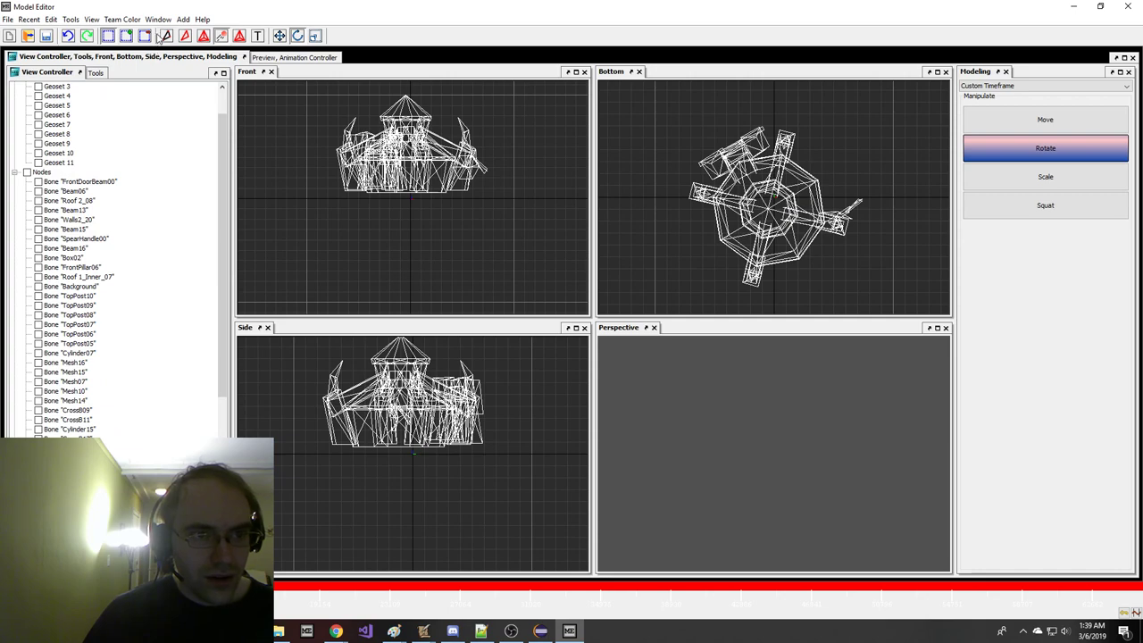
click(158, 18)
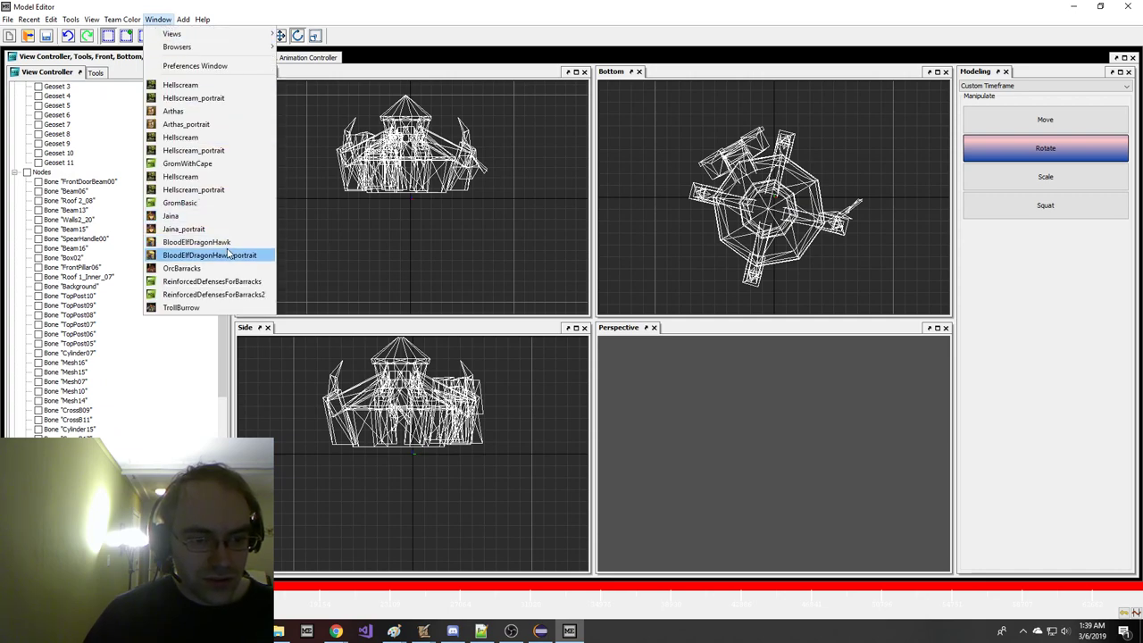
click(188, 307)
click(15, 105)
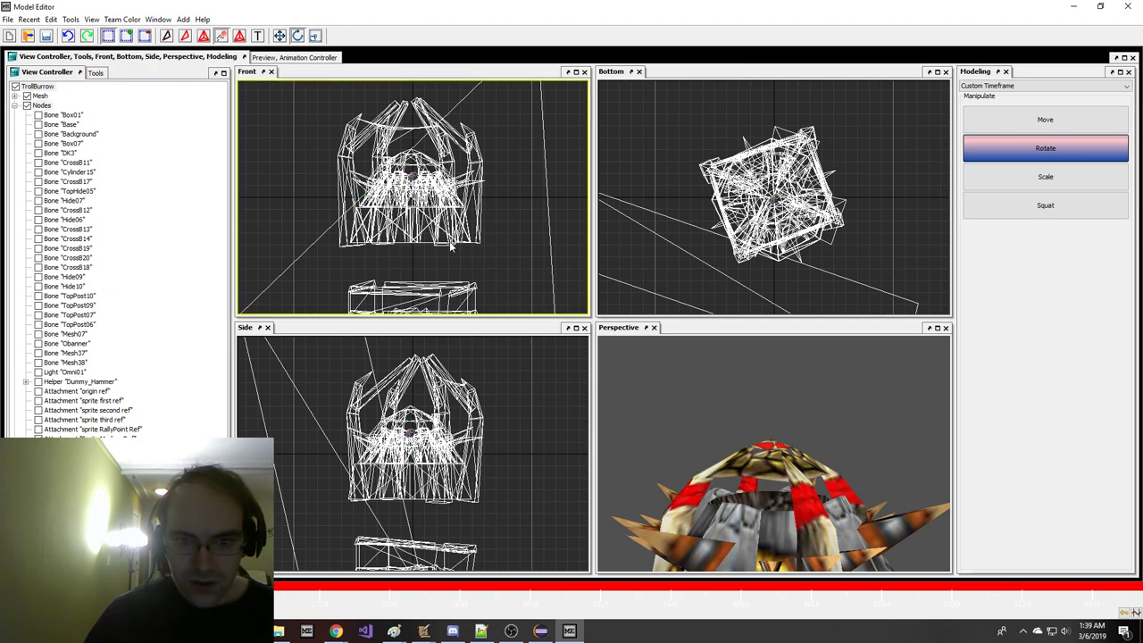
scroll(513, 450, down, 2)
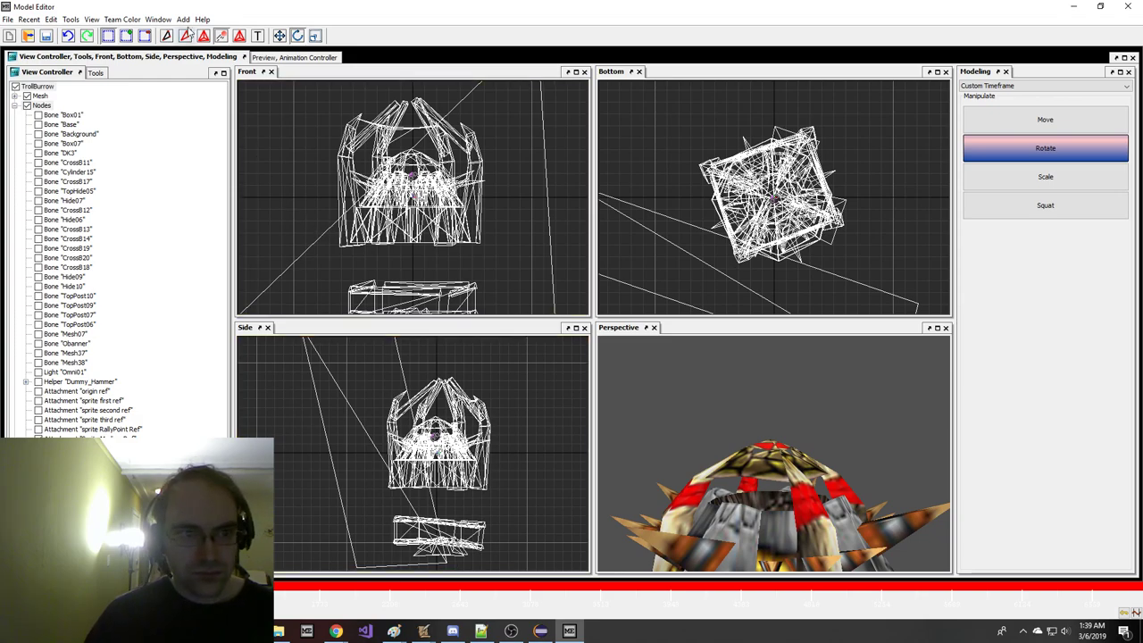
- Return to the OrcBarracks model and start importing data from the TrollBurrow workspace item into it
click(168, 20)
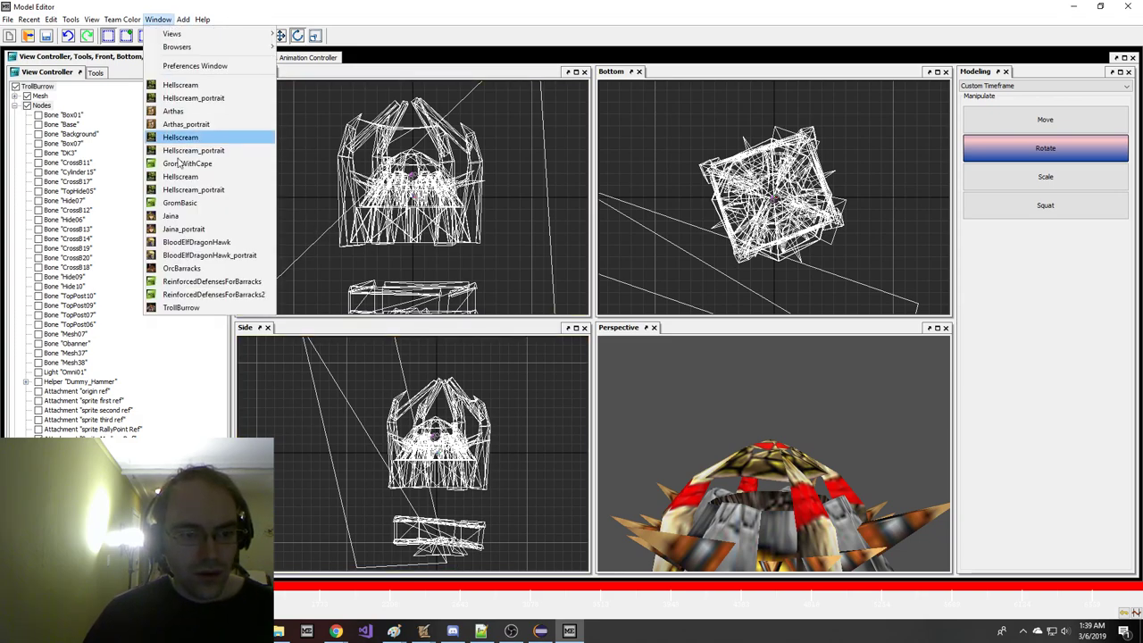
click(189, 273)
click(7, 19)
mouse_move(36, 89)
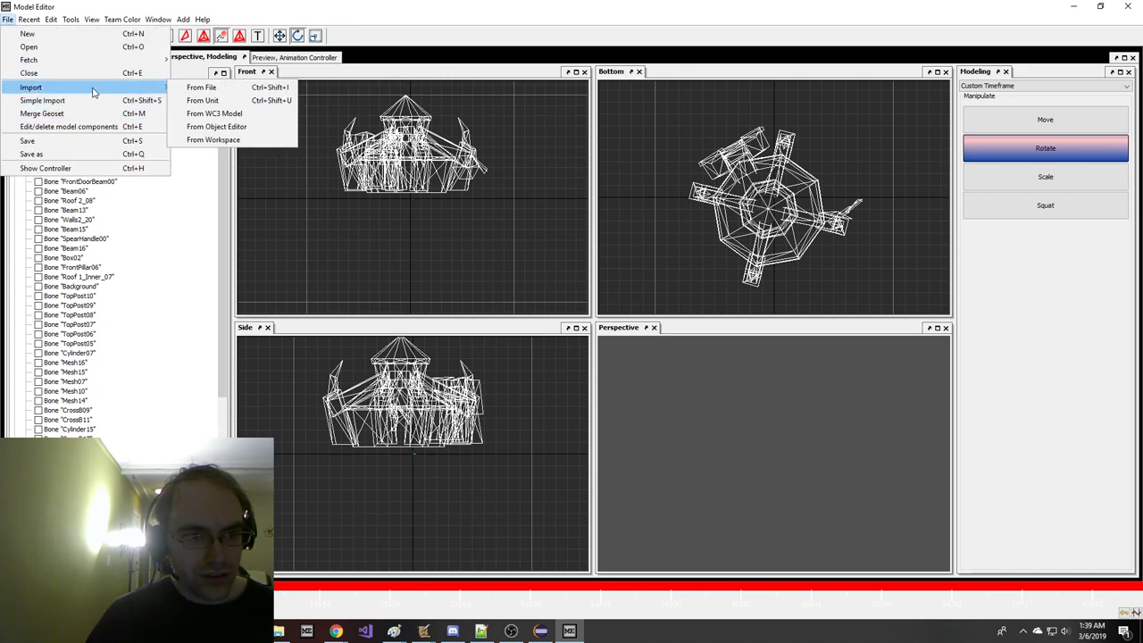
click(224, 139)
click(520, 324)
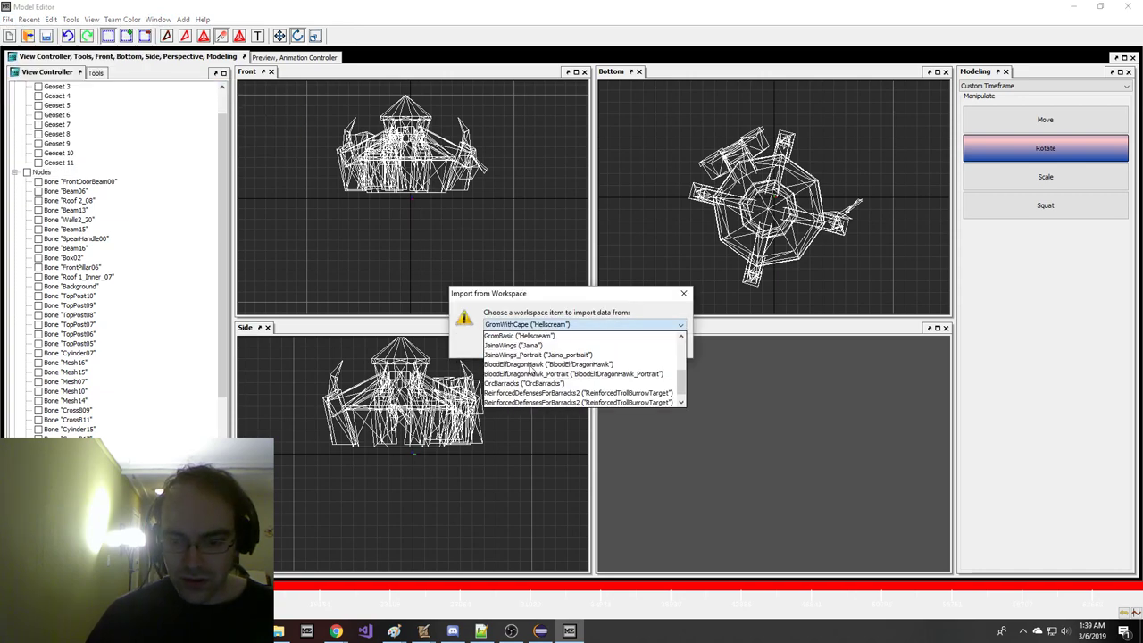
click(510, 370)
click(540, 347)
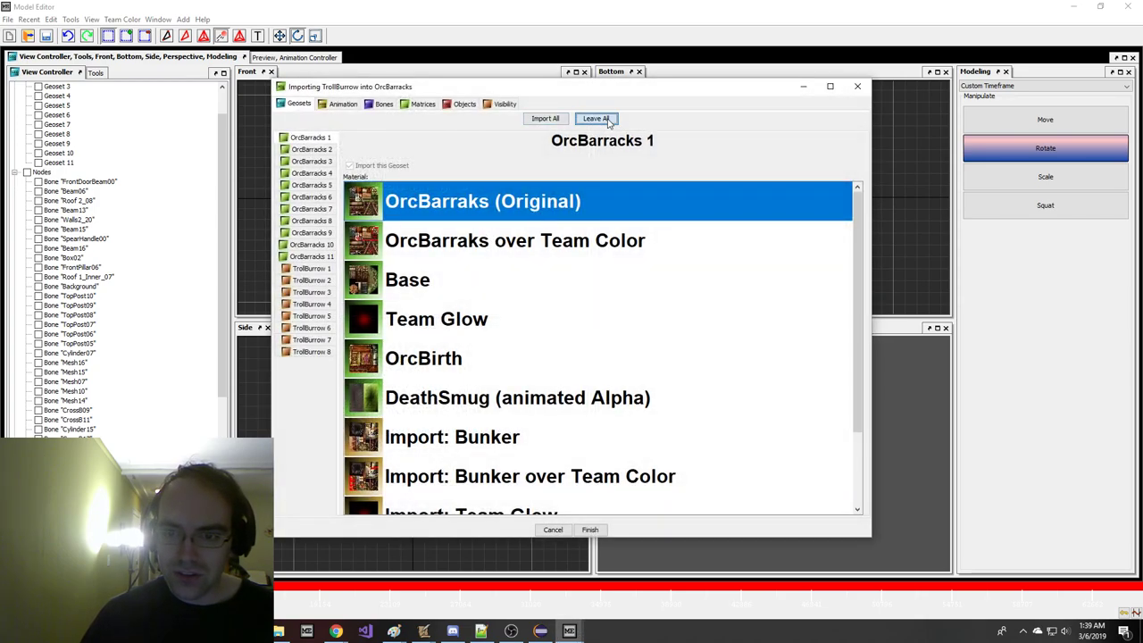
- Leave all TrollBurrow geosets, animations and bones out of the import
click(342, 104)
click(671, 118)
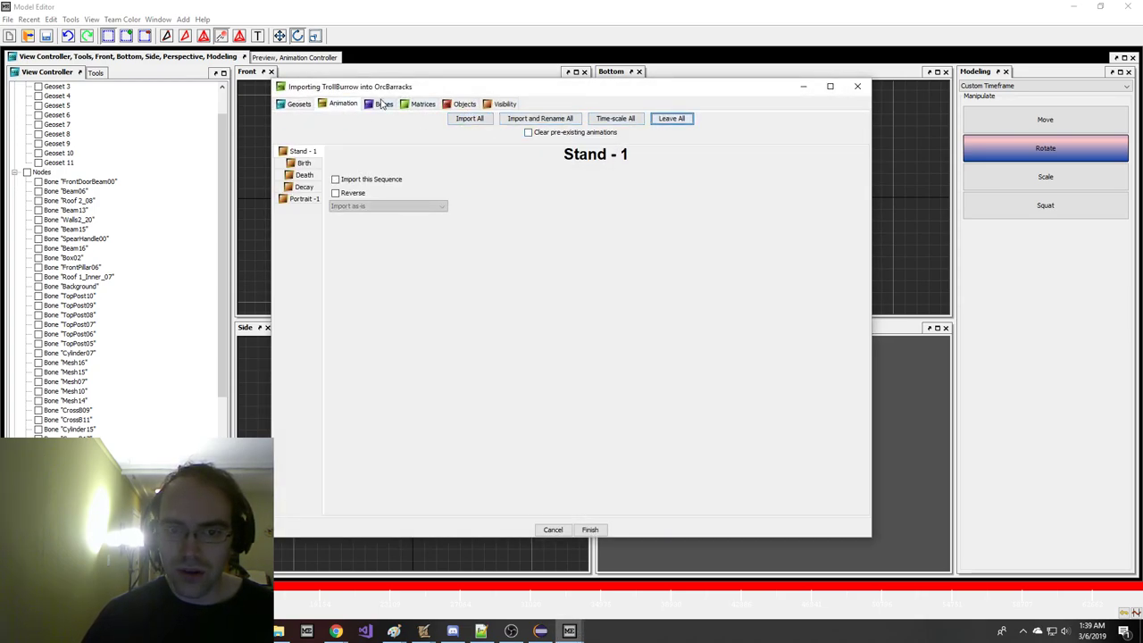
click(384, 104)
- Exclude all TrollBurrow objects except the attachment "Sprite Medium Ref", and finish the import
click(480, 105)
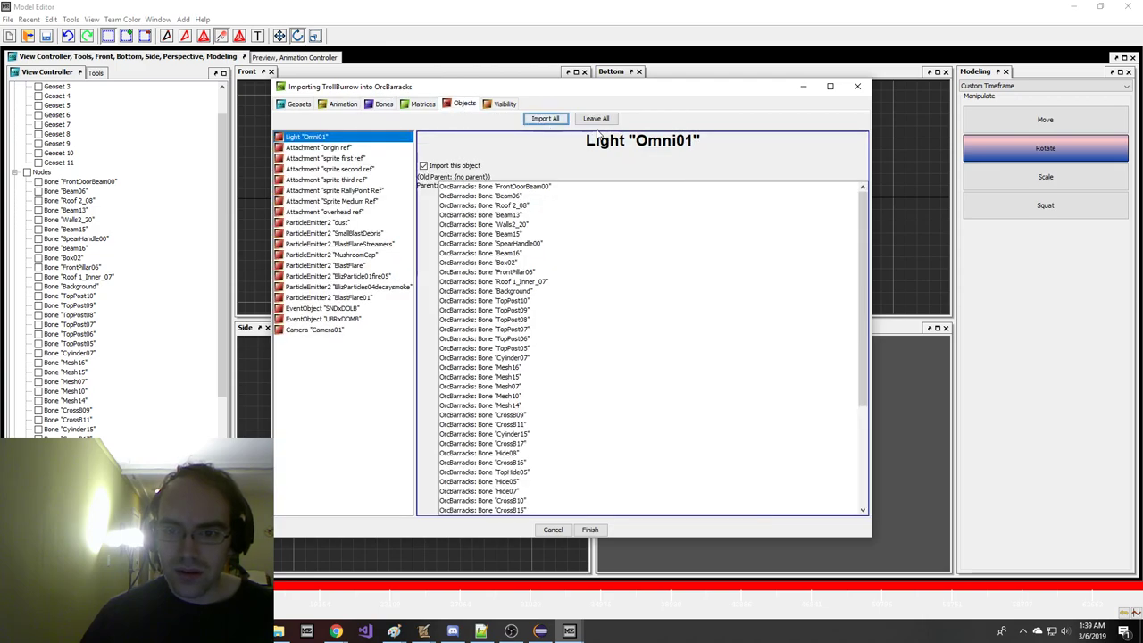
click(397, 201)
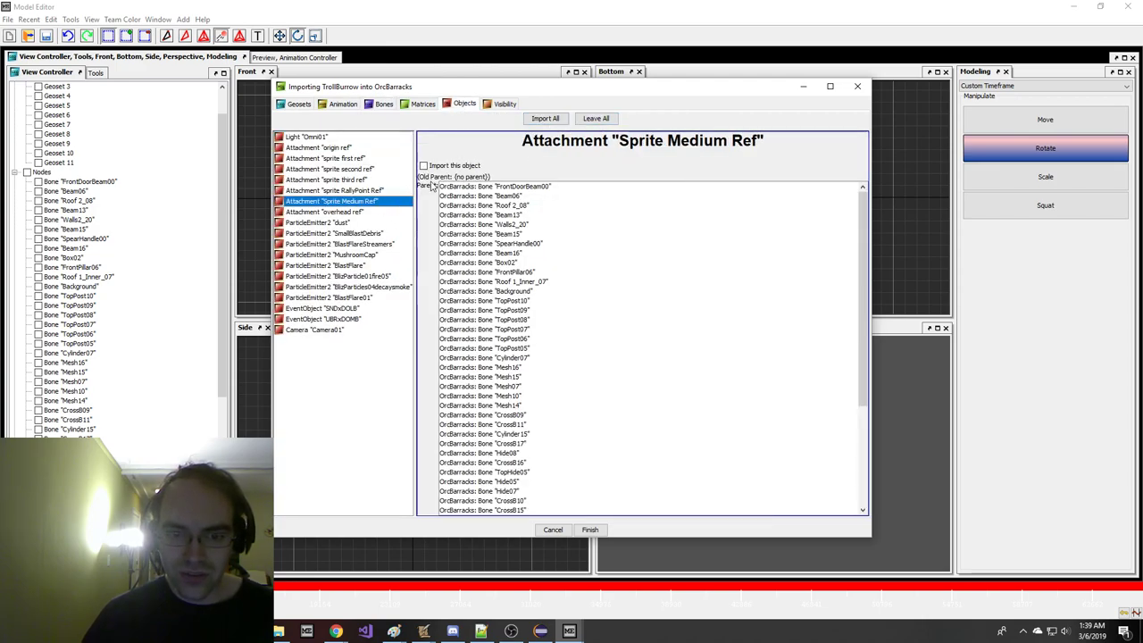
click(500, 104)
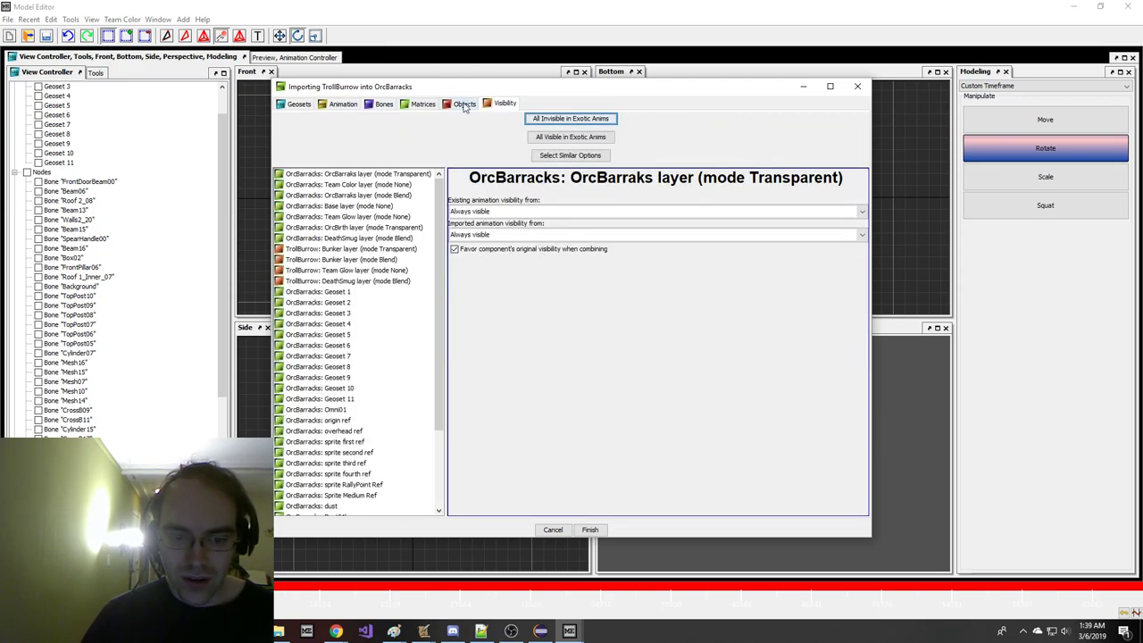
click(464, 105)
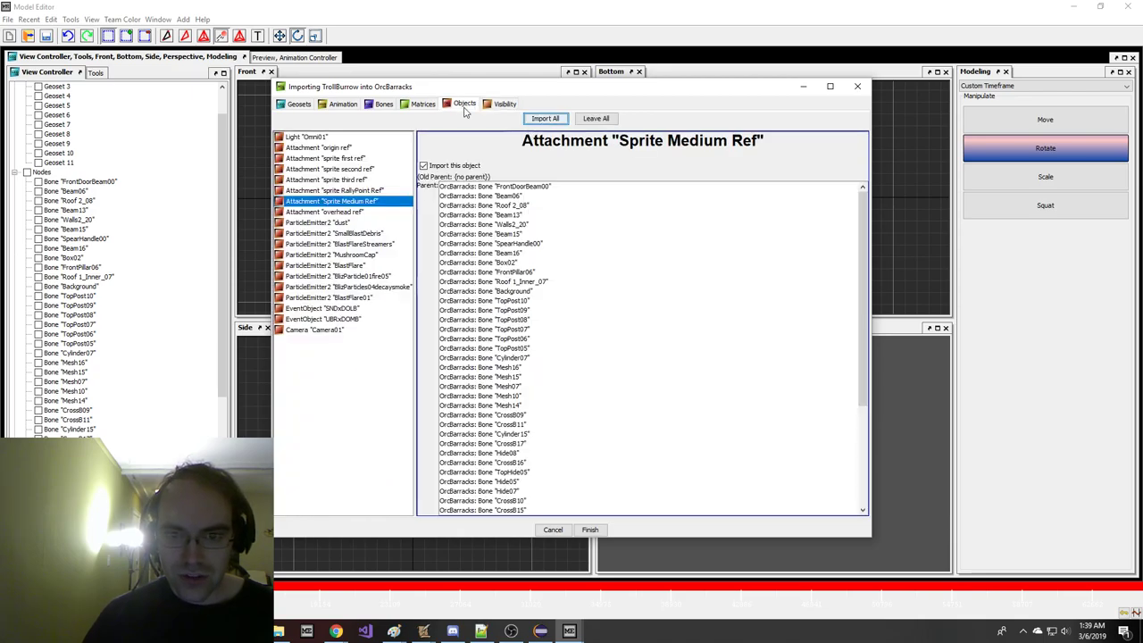
click(591, 530)
- Save the combined barracks model in the Models folder as UpgradeableBarracks.mdx
click(7, 19)
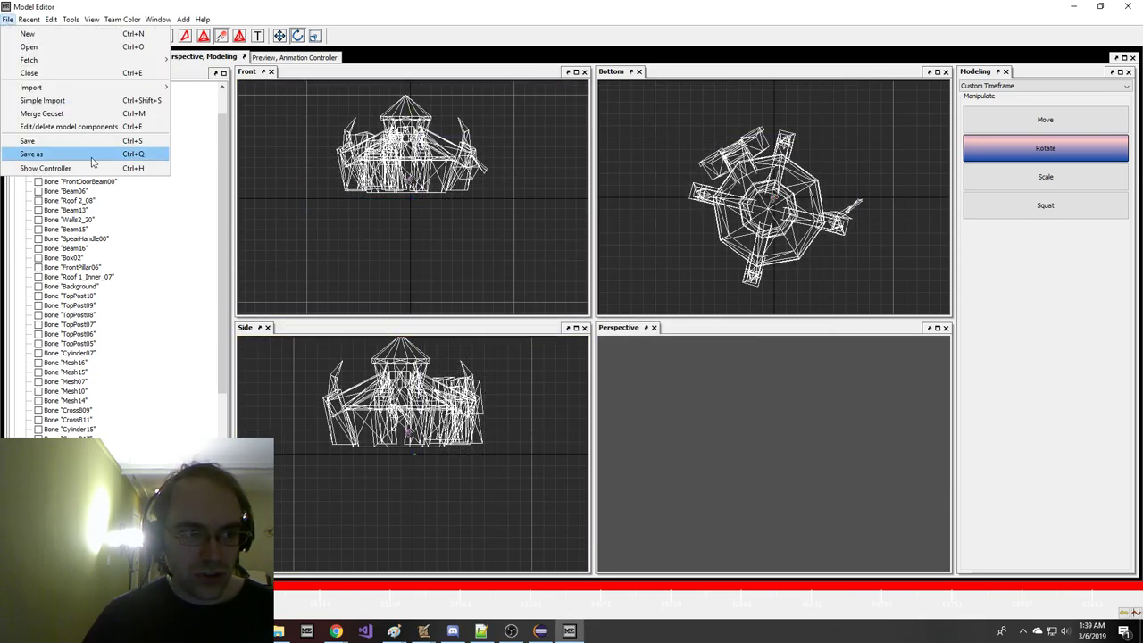
click(35, 153)
click(597, 419)
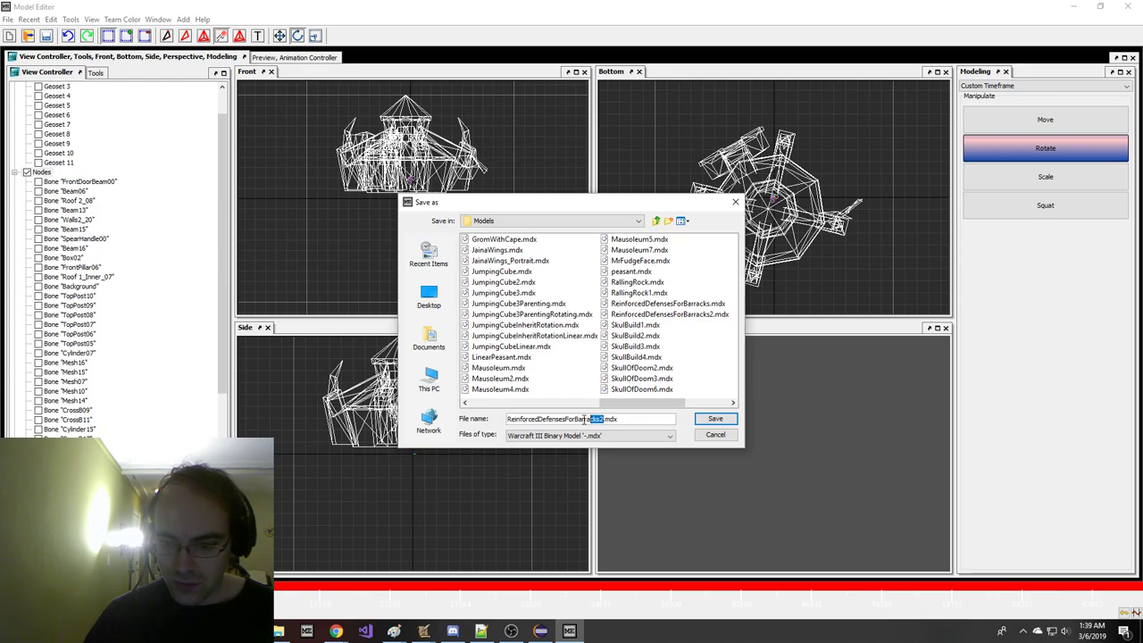
drag(602, 419, 460, 379)
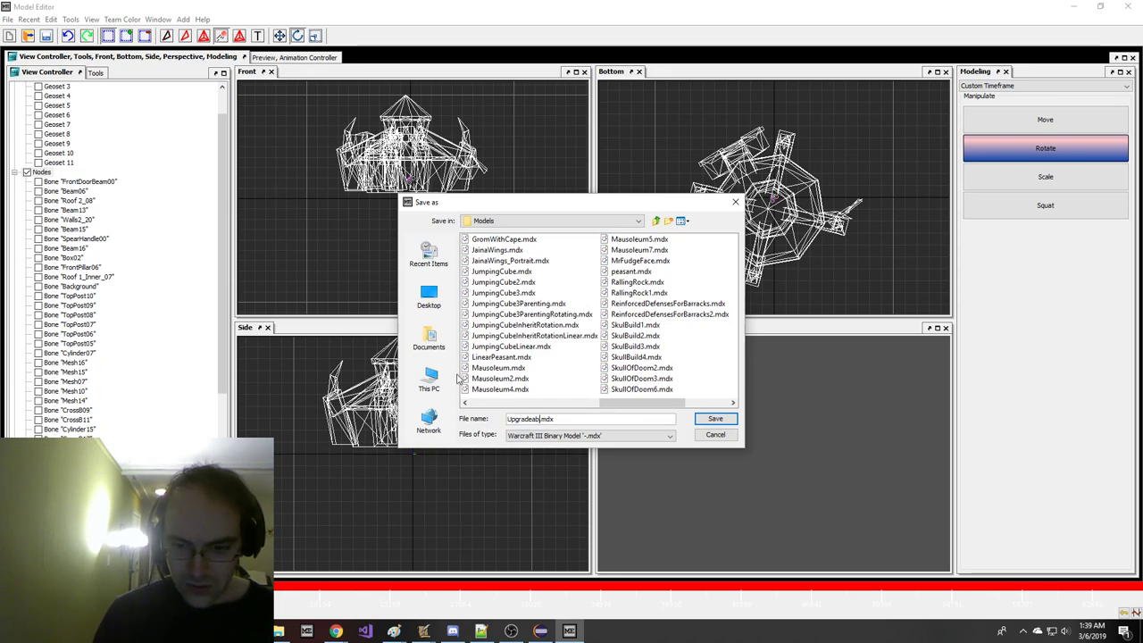
text(UpgradeableBarracks)
key(Return)
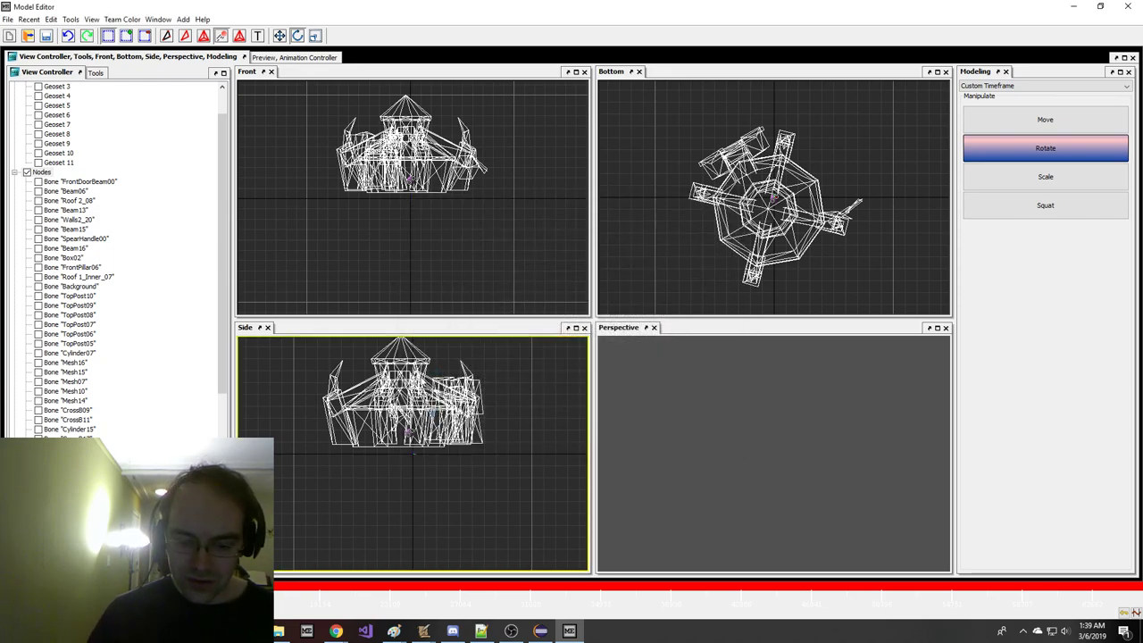
- Switch to the Warcraft III World Editor with the Barracks.w3x map and open its Import Manager
click(452, 632)
mouse_move(423, 631)
click(347, 581)
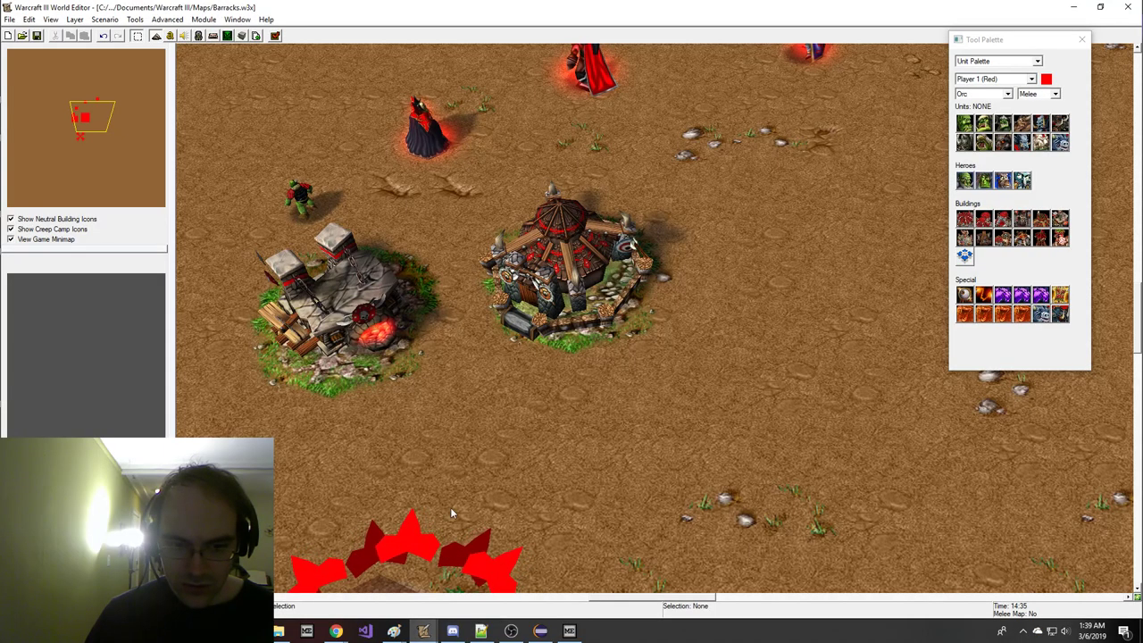
key(F12)
- Import UpgradeableBarracks.mdx from the Models folder into the map and save the map
click(232, 44)
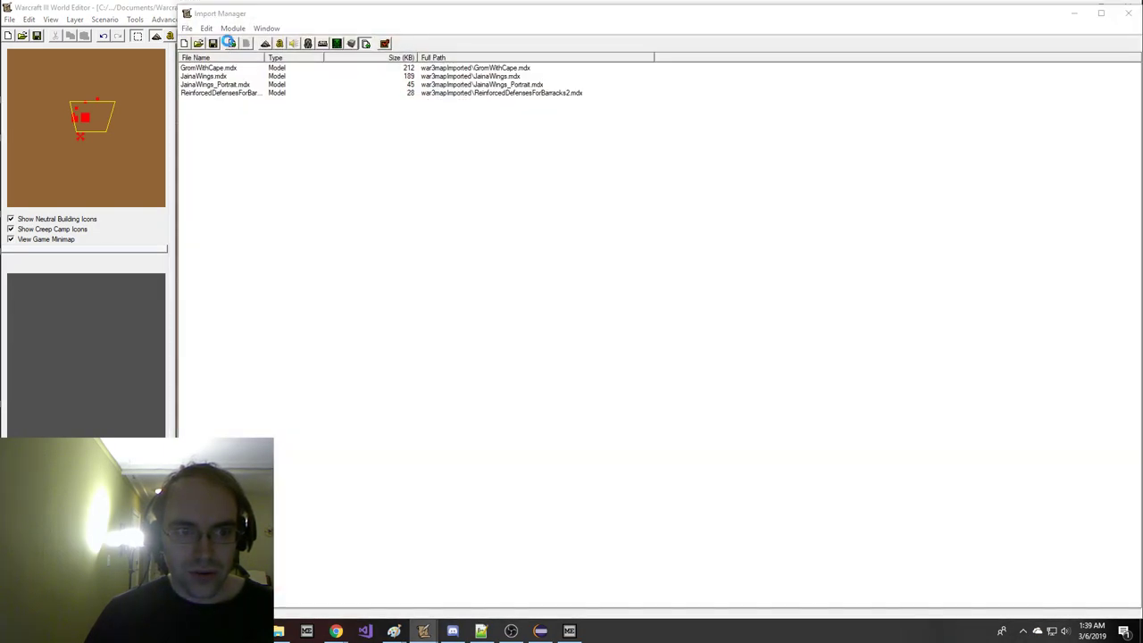
click(366, 181)
scroll(396, 159, down, 3)
scroll(396, 159, down, 15)
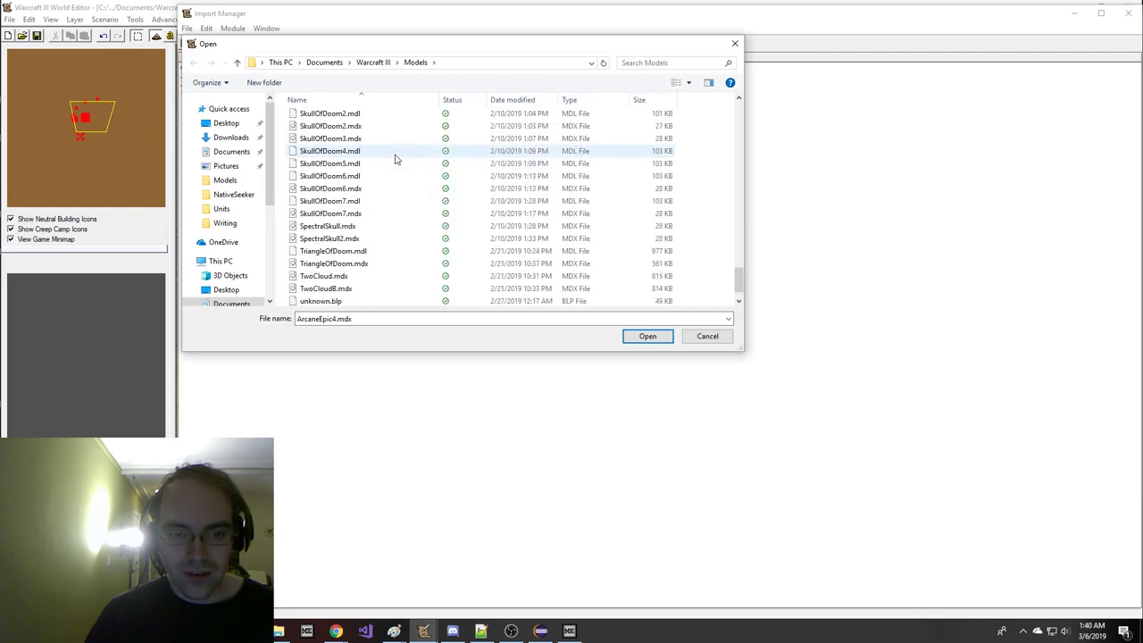
scroll(395, 159, up, 15)
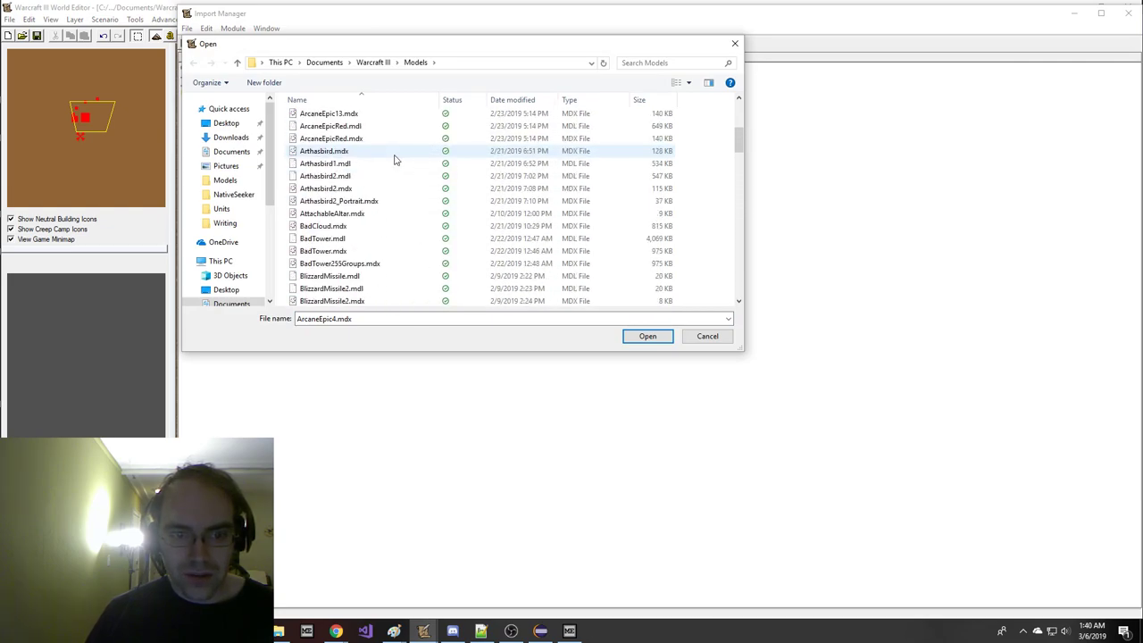
scroll(396, 159, down, 20)
double_click(370, 299)
click(216, 45)
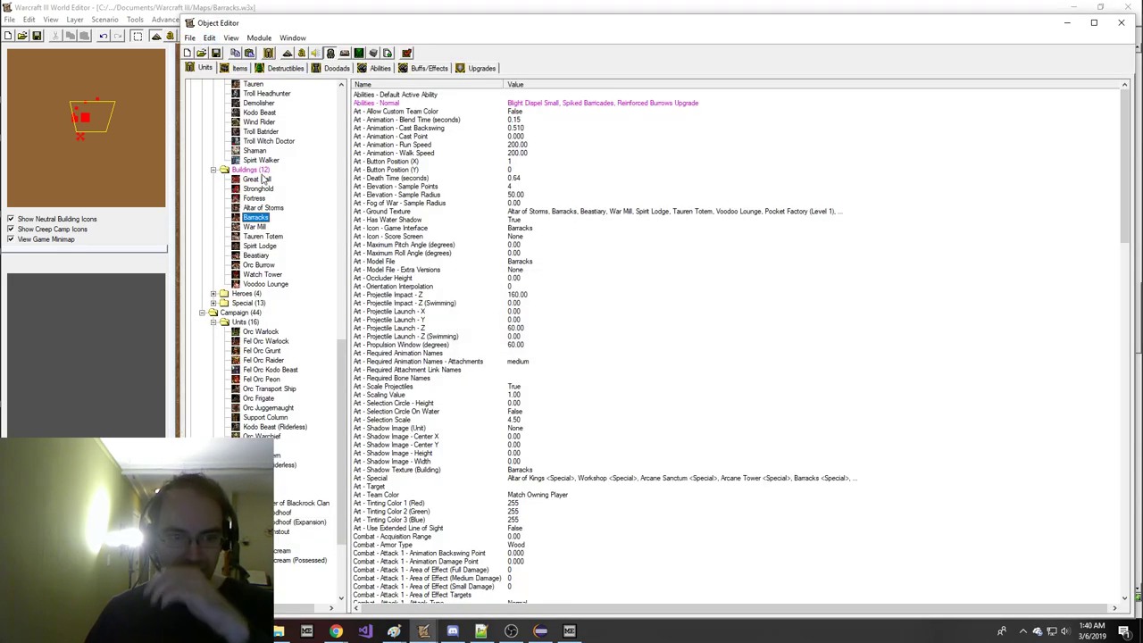
- Set the Barracks unit's model file to the imported war3mapImported\UpgradeableBarracks.mdx and save the map
double_click(551, 256)
key(Escape)
double_click(538, 260)
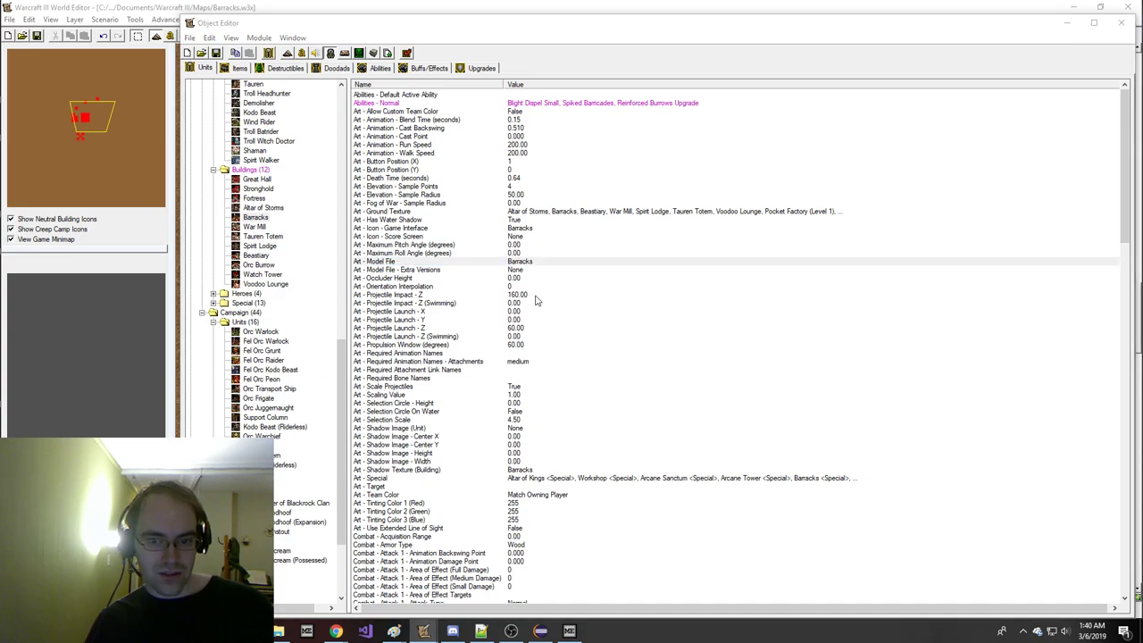
click(538, 328)
click(571, 362)
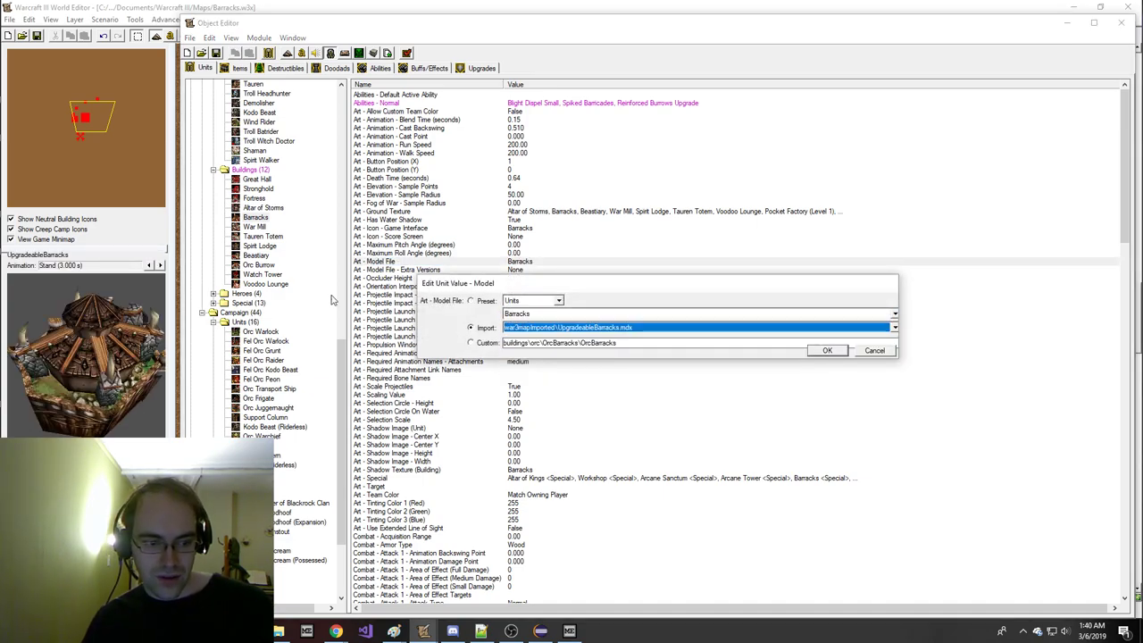
key(Return)
click(36, 37)
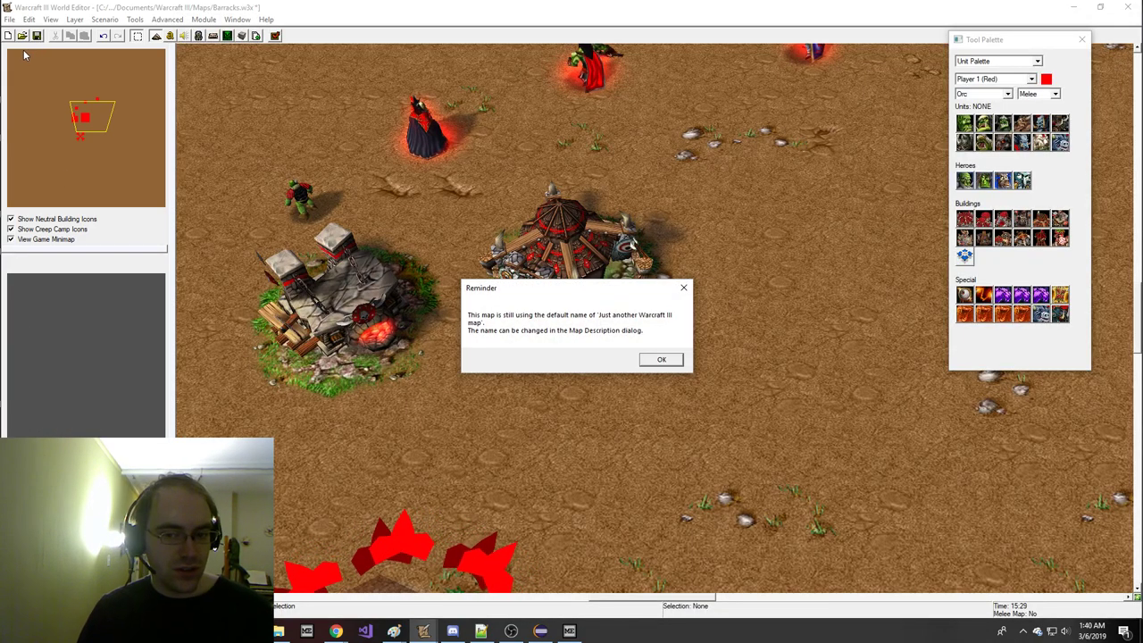
key(Return)
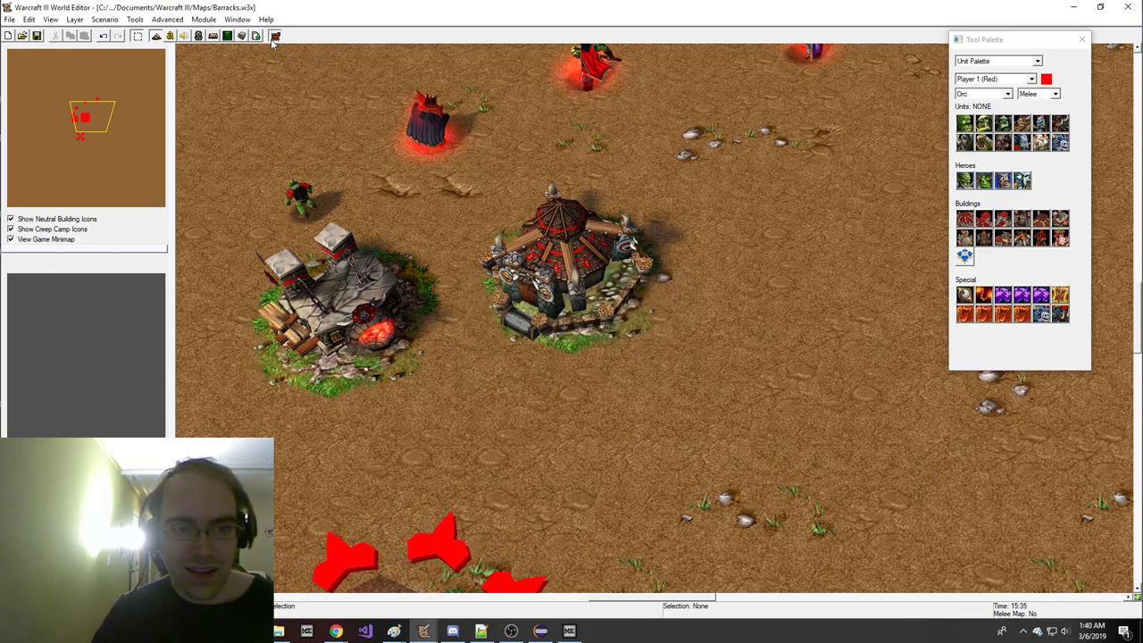
- Launch a test game of the map, send the peon to open ground east of the Barracks, and select the War Mill
click(272, 38)
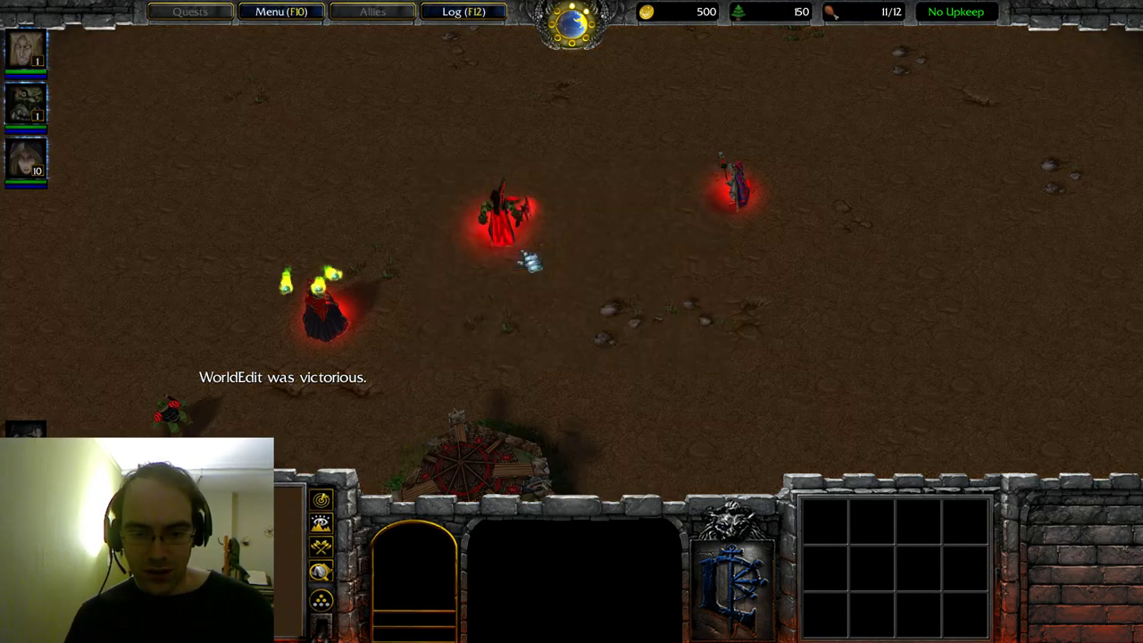
click(483, 257)
drag(146, 361, 200, 451)
right_click(761, 255)
key(b)
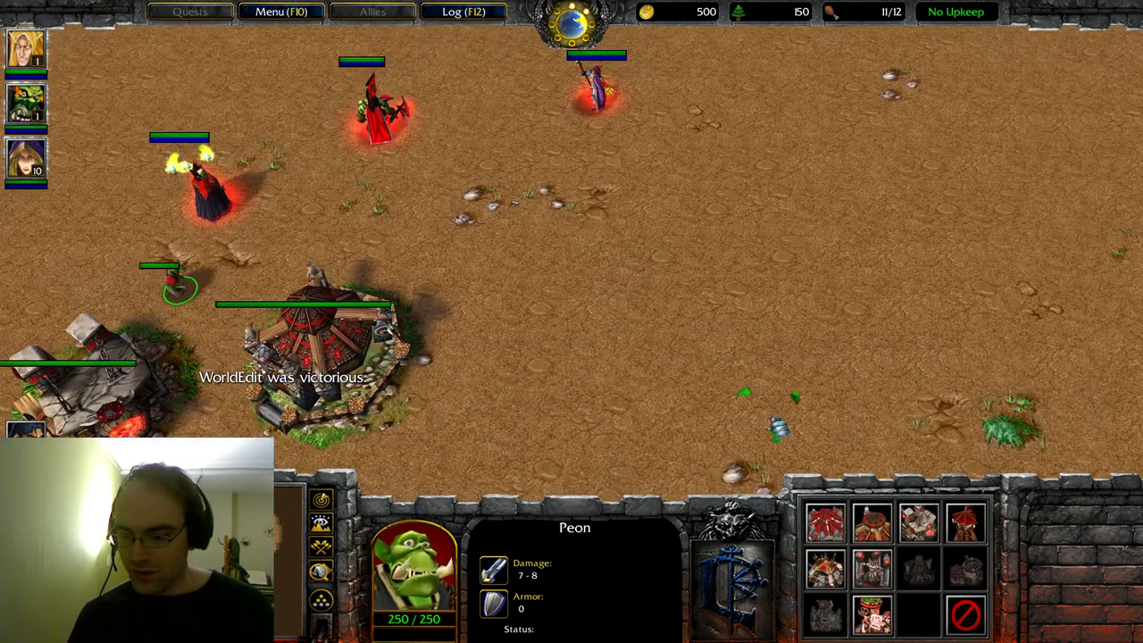
click(357, 371)
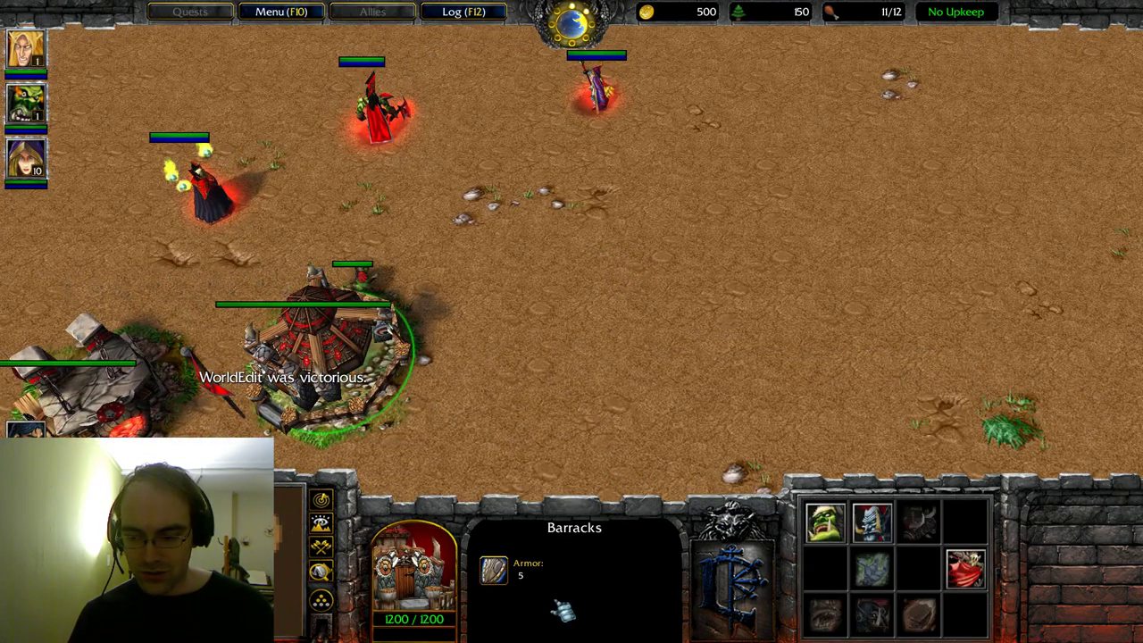
click(377, 272)
- Enter the cheats synergy, warpten and greedisgood 9999999 in the test game
key(Return)
text(synergy)
key(Return)
key(Return)
text(warpten)
key(Return)
key(Return)
text(gre)
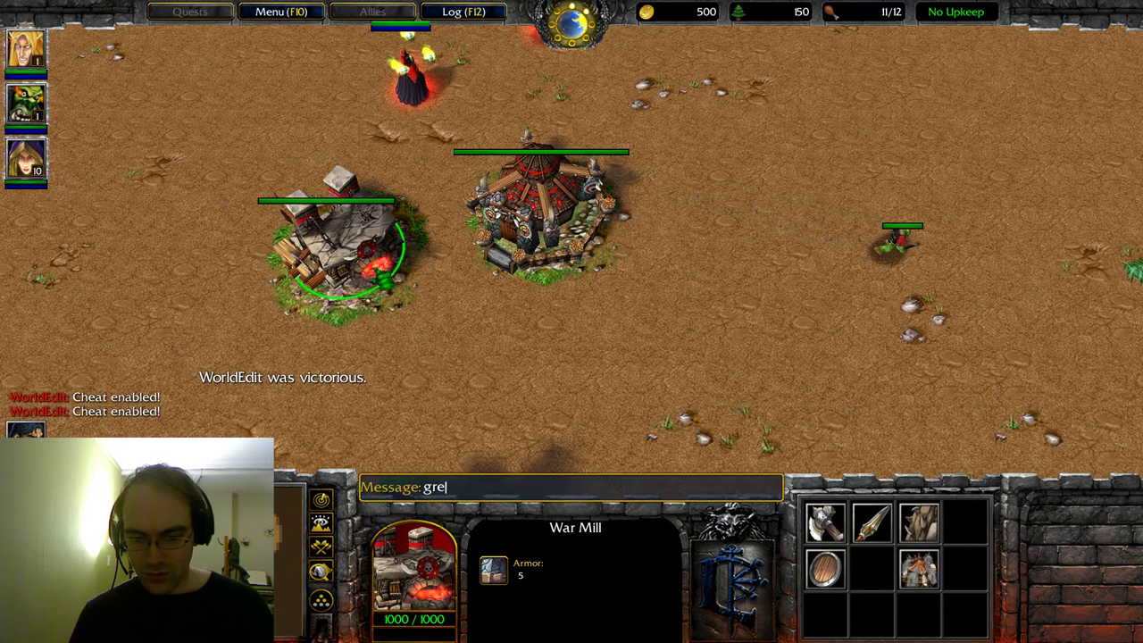
text(edisgood 9999999)
key(Return)
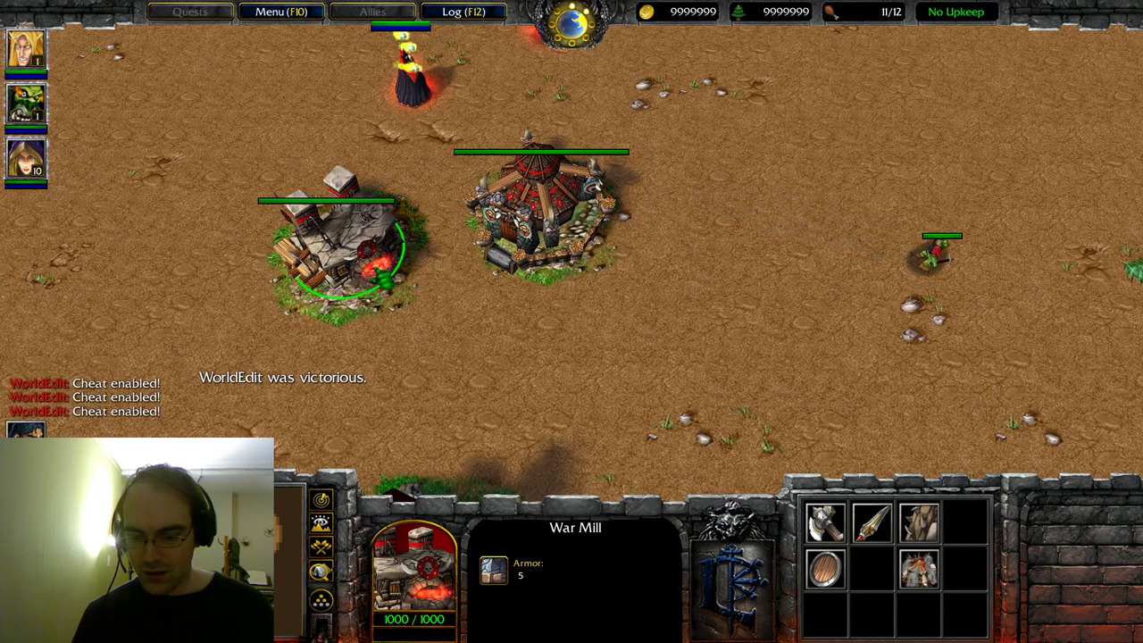
- Research Reinforced Defenses at the War Mill and inspect the Barracks model up close
click(926, 575)
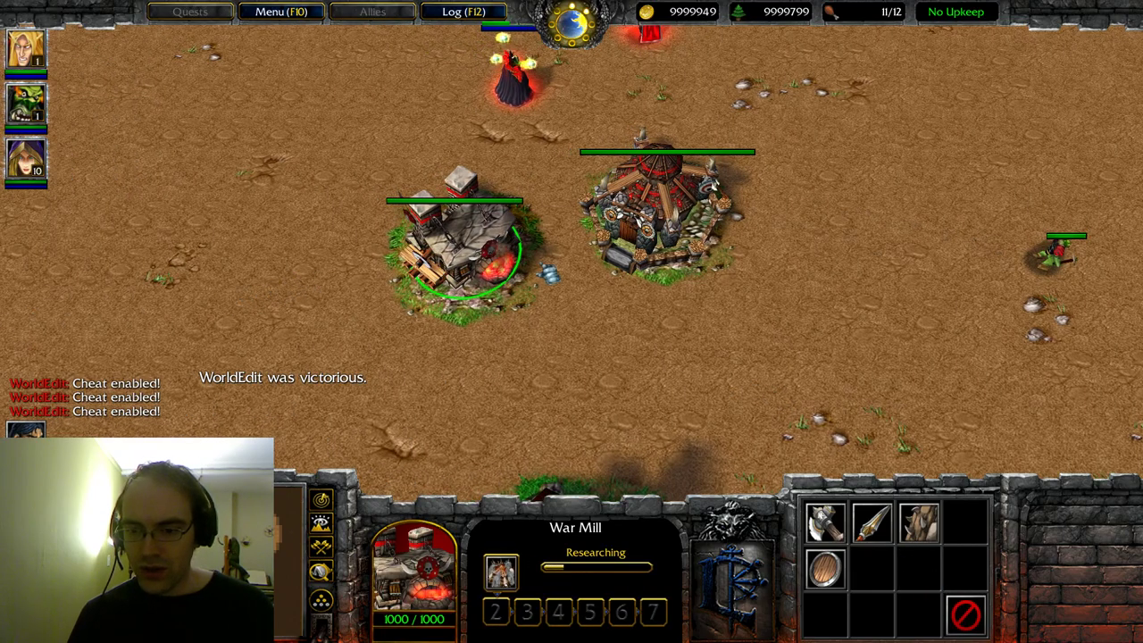
click(621, 245)
scroll(625, 248, up, 5)
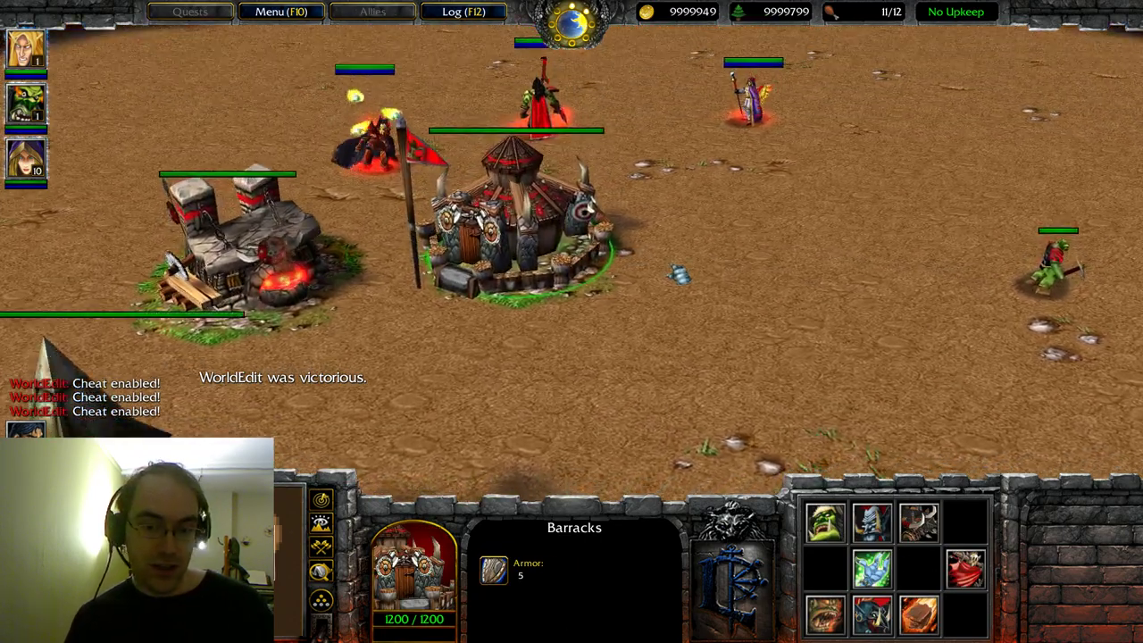
scroll(667, 291, down, 5)
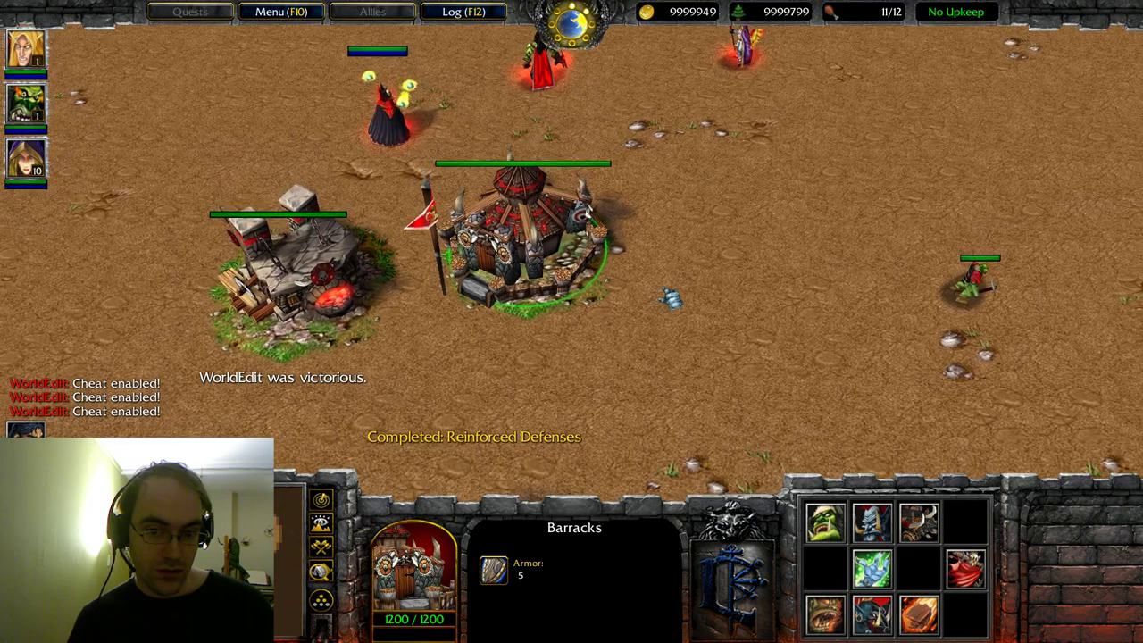
- Have the peon build an Orc Burrow on the open ground east of the Barracks
click(932, 293)
key(b)
click(825, 569)
click(656, 299)
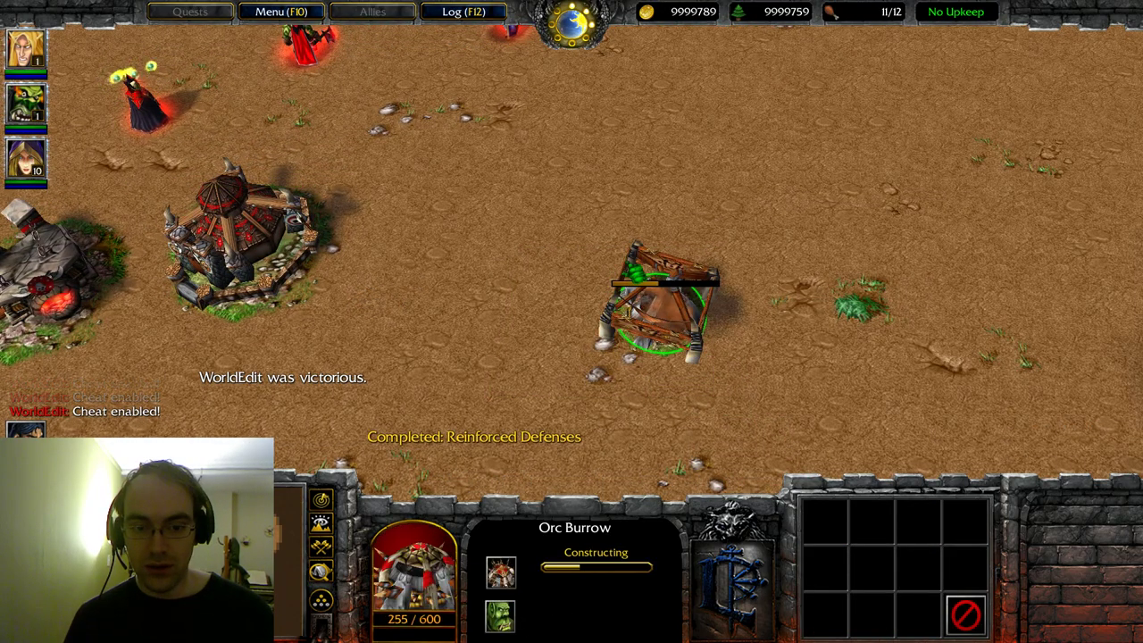
- Quit the test game and switch back to the Object Editor in the World Editor
key(alt+x)
key(x)
mouse_move(404, 630)
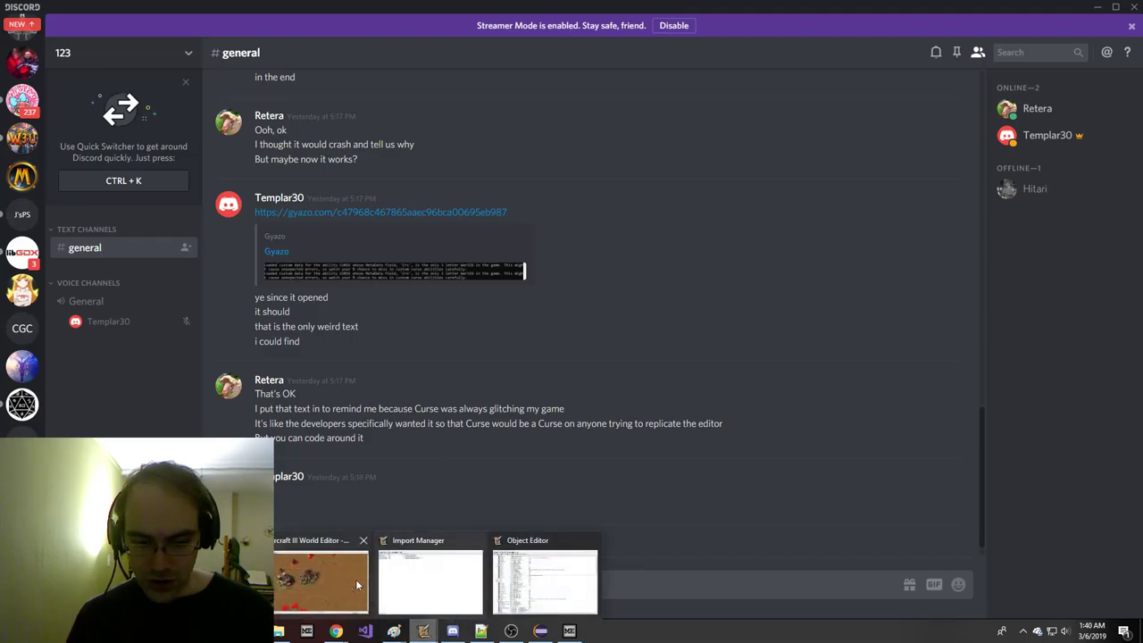
click(326, 542)
click(199, 35)
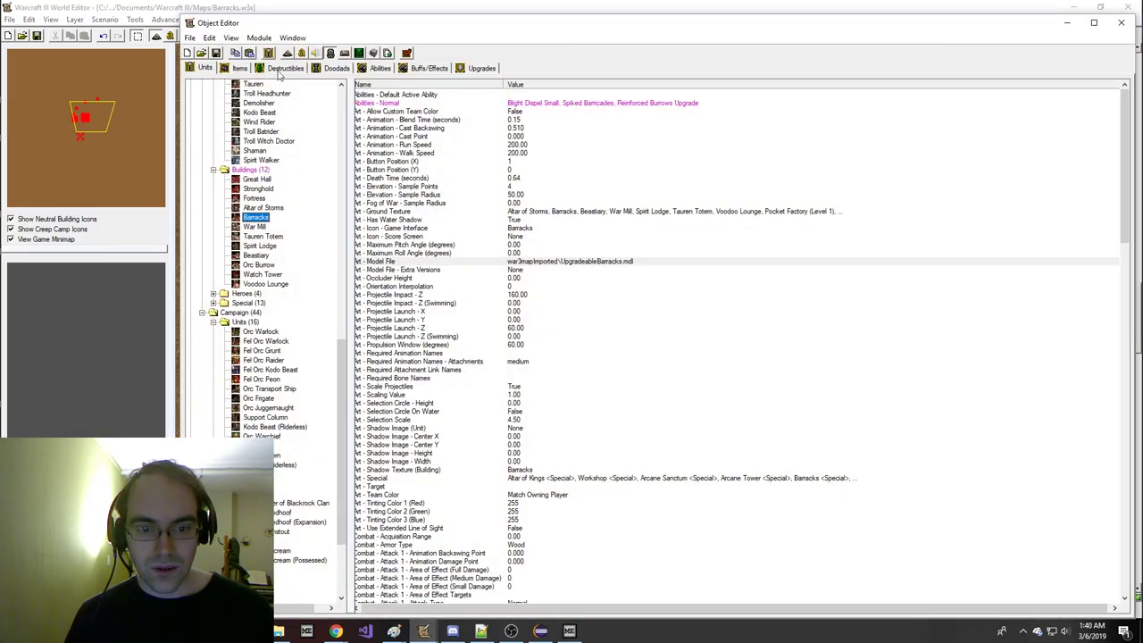
- Check the target art and attachment point fields of the Reinforced Burrows Upgrade ability, and look up its raw code
click(379, 69)
click(569, 263)
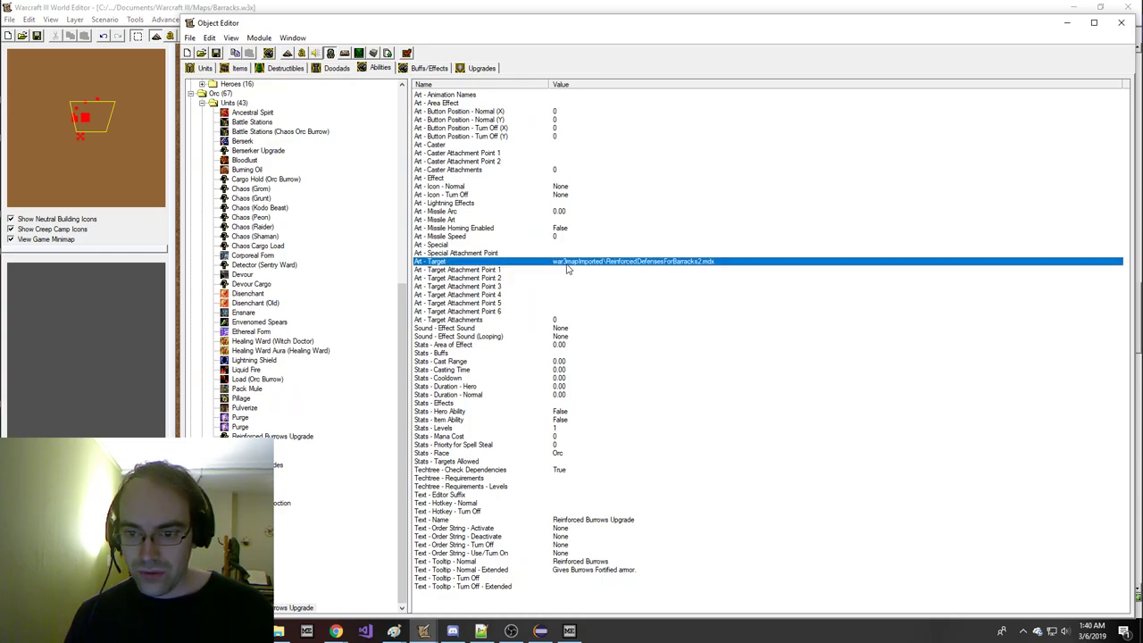
click(535, 286)
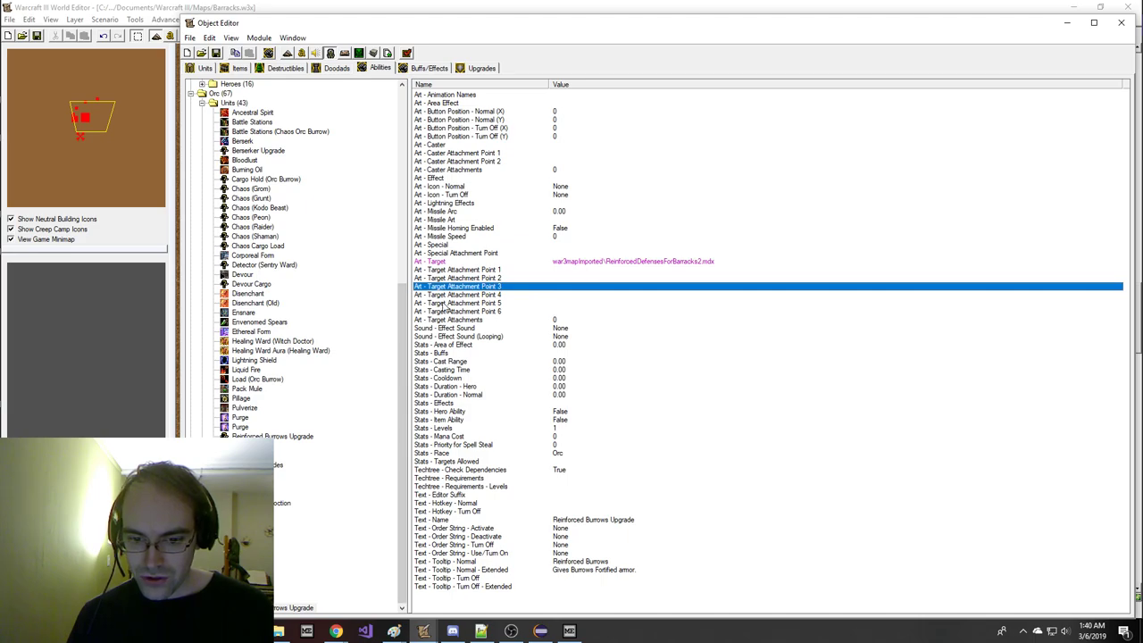
click(308, 291)
key(ctrl+d)
key(ctrl+d)
- Edit the Barracks' normal abilities by raw code so Reinforced Burrows Upgrade uses the code ending in 000, and save the map
click(209, 69)
click(484, 112)
key(Up)
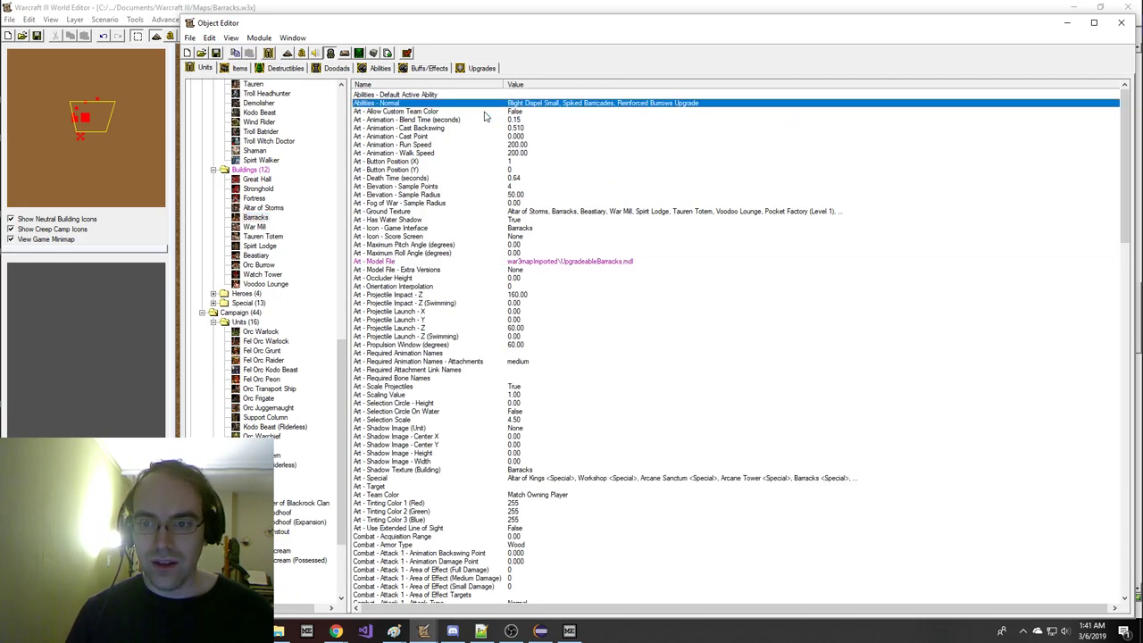
key(shift+Return)
text(000)
key(Return)
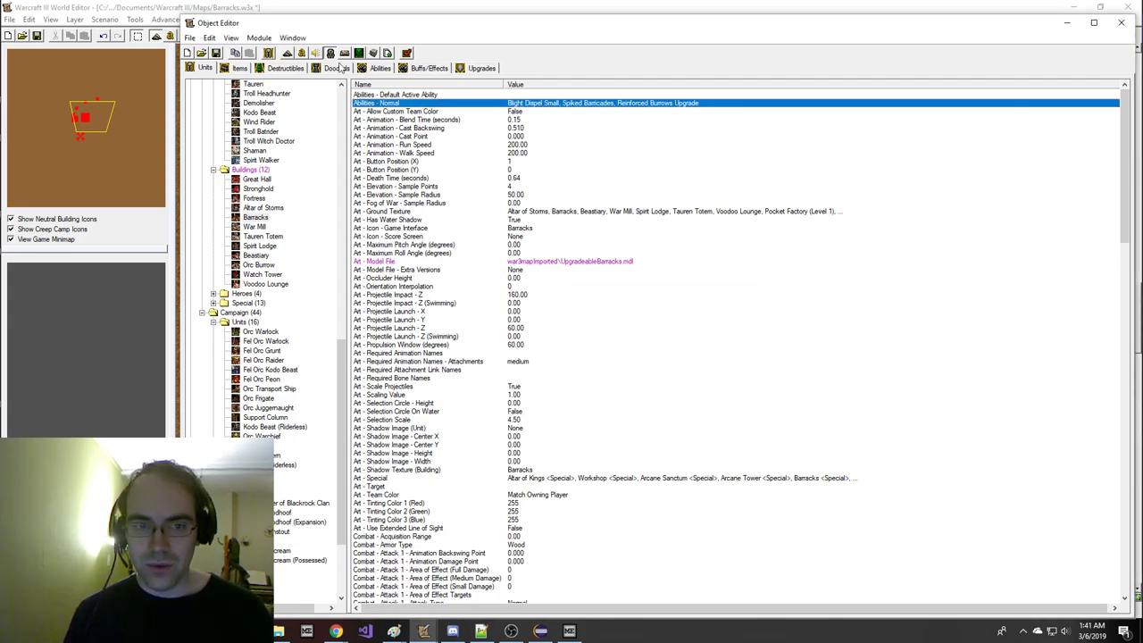
click(215, 53)
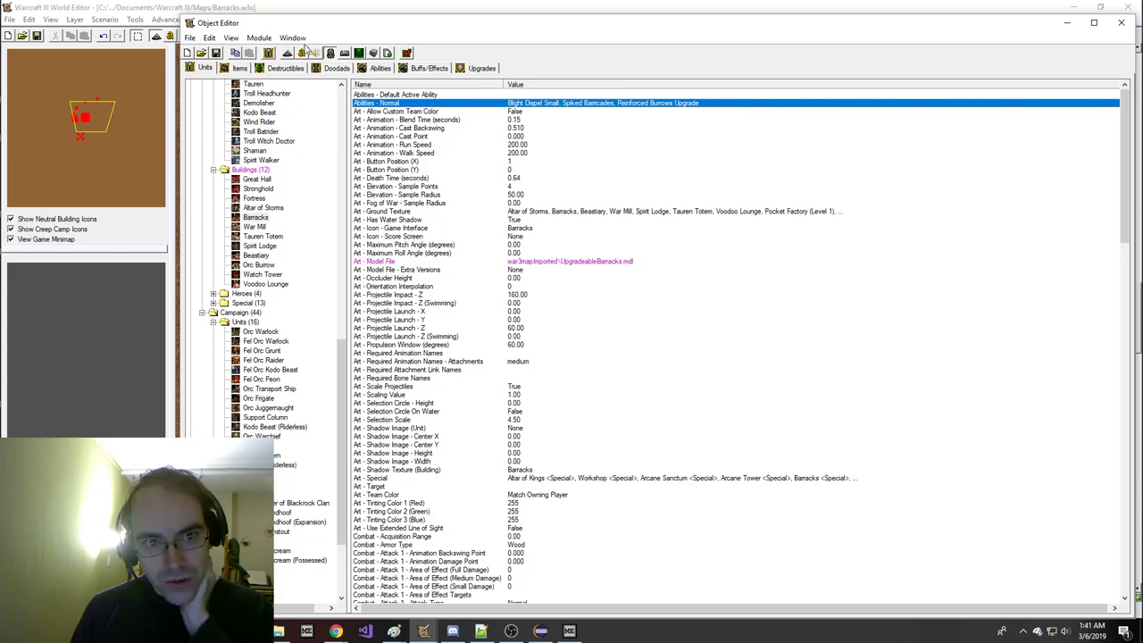
- Launch another test game of the map, check the Barracks, and select the War Mill
click(406, 53)
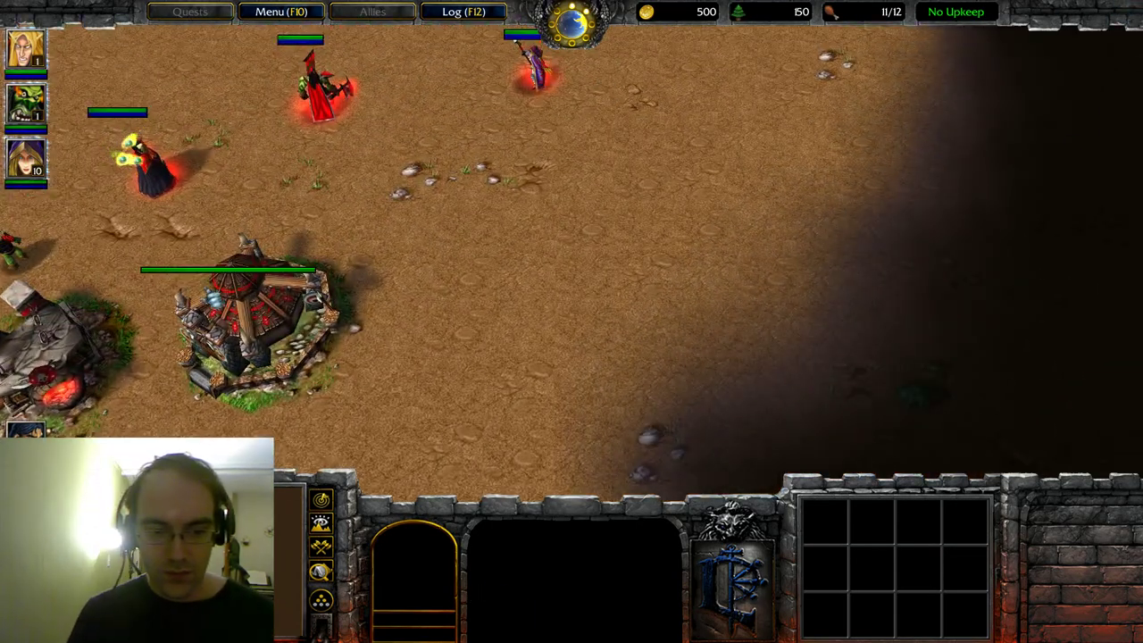
click(431, 379)
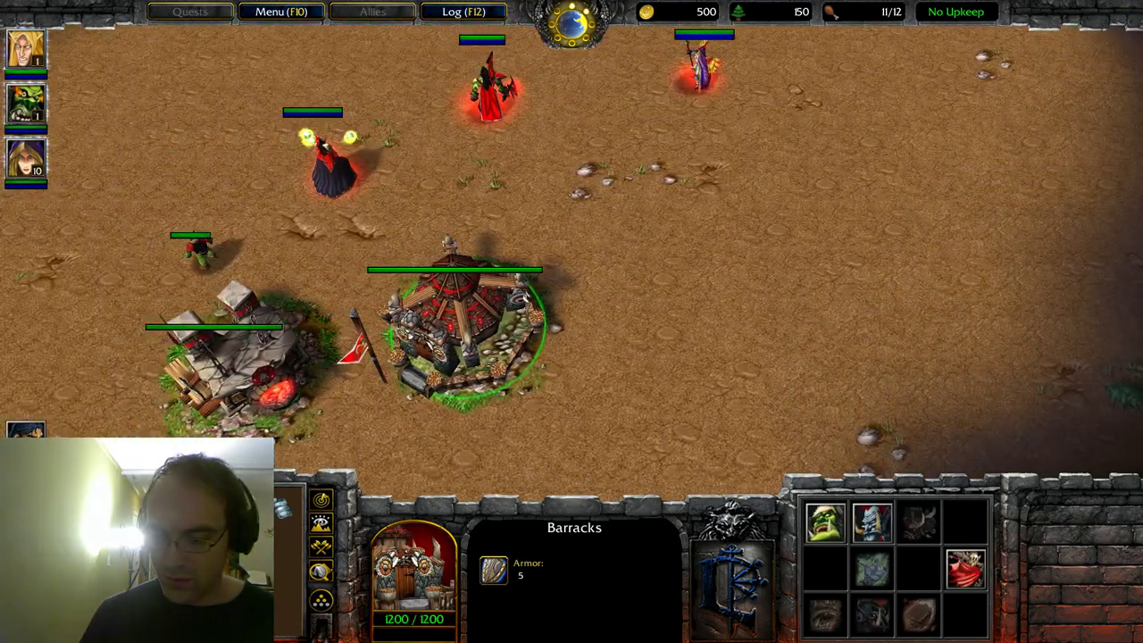
click(473, 263)
click(243, 342)
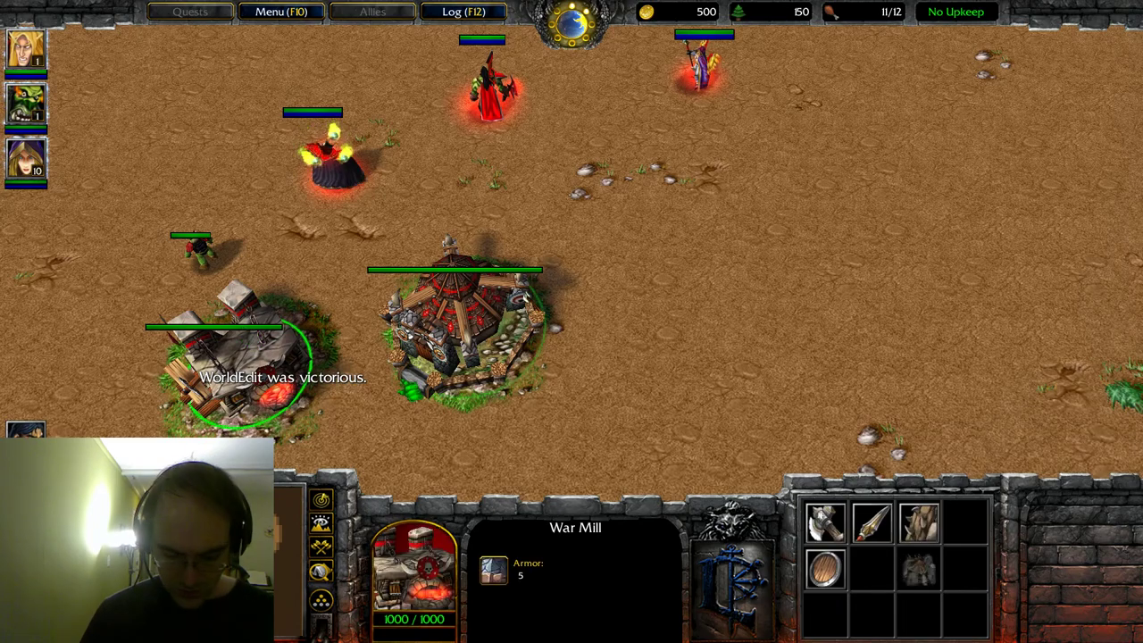
- Enter the cheats synergy, warpten and greedisgood 999999 in the new test game
key(Return)
text(synergy)
key(Return)
key(Return)
text(warpten)
key(Return)
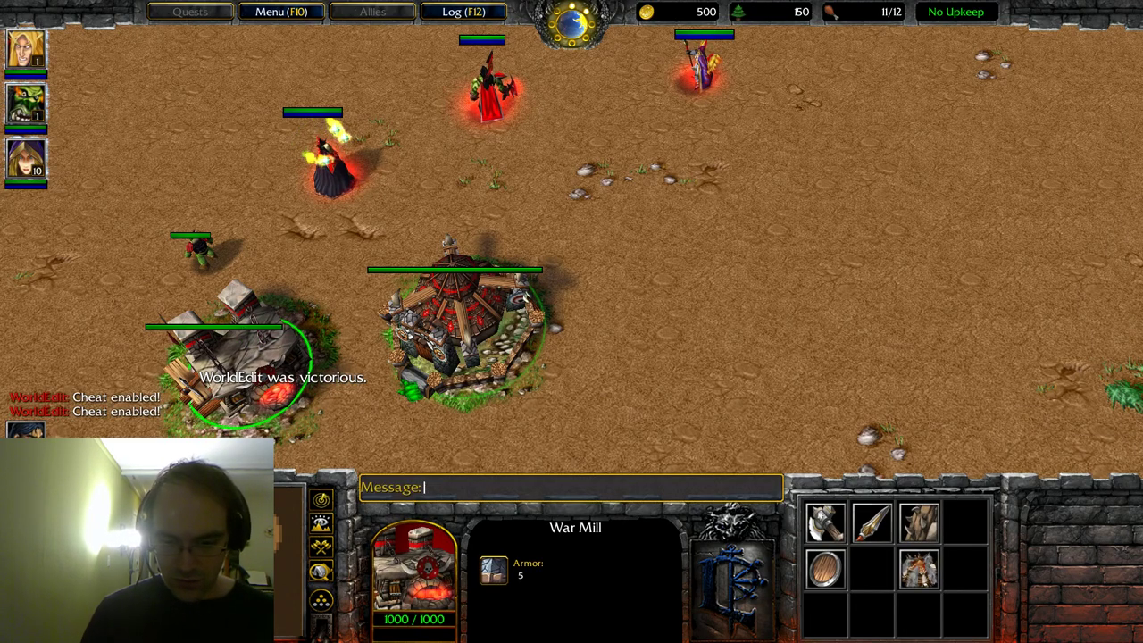
key(Return)
text(greedisgood 999999)
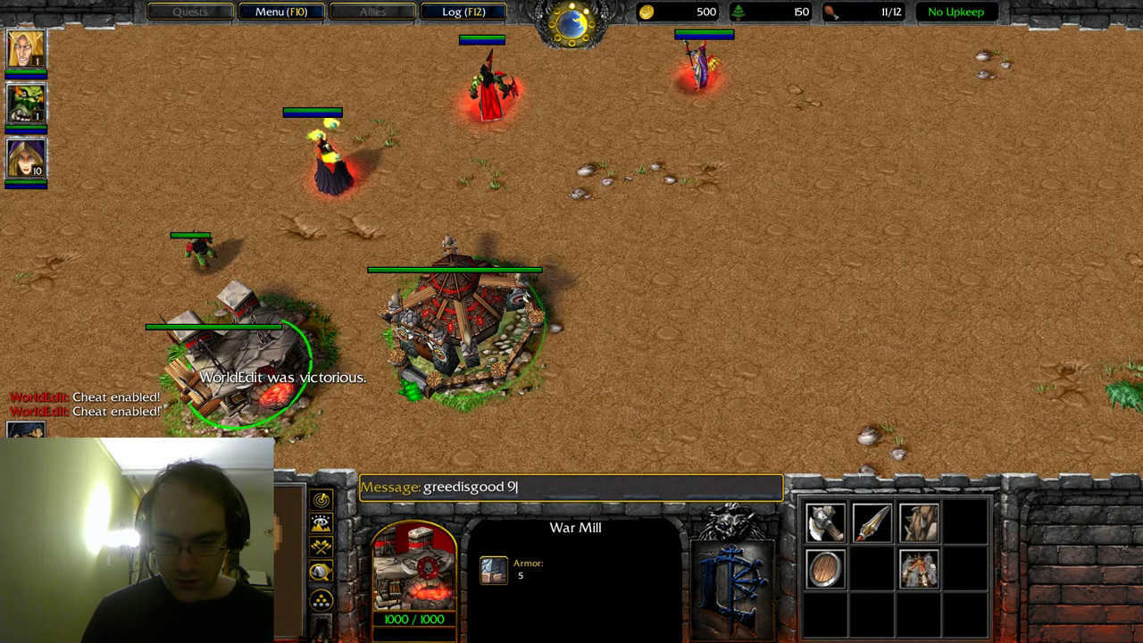
key(Return)
- Have the peon build an Orc Burrow on the open ground northwest of the War Mill
key(Left)
drag(387, 237, 508, 294)
key(b)
click(814, 570)
key(b)
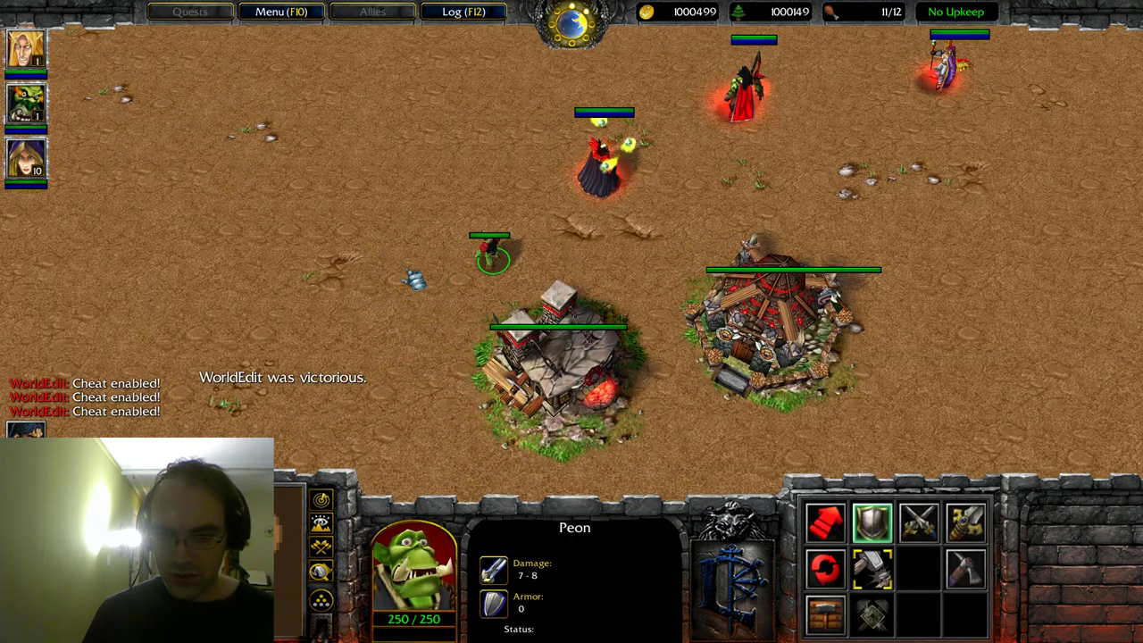
key(o)
click(401, 253)
- Research Reinforced Defenses at the War Mill and select the new Orc Burrow to compare it with the Barracks
click(578, 328)
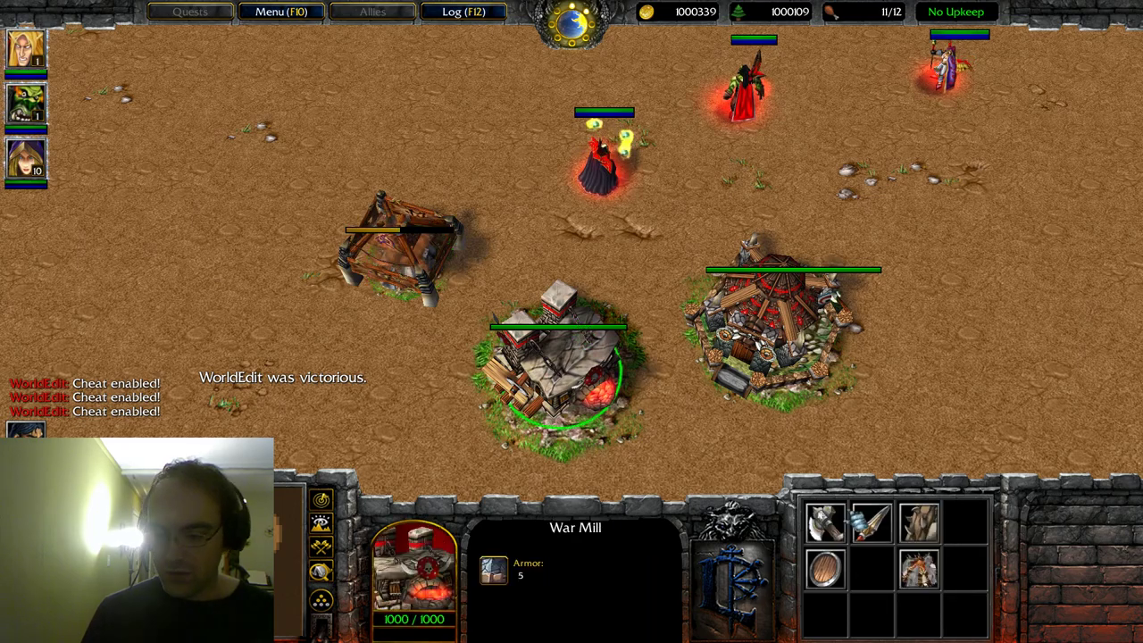
click(920, 569)
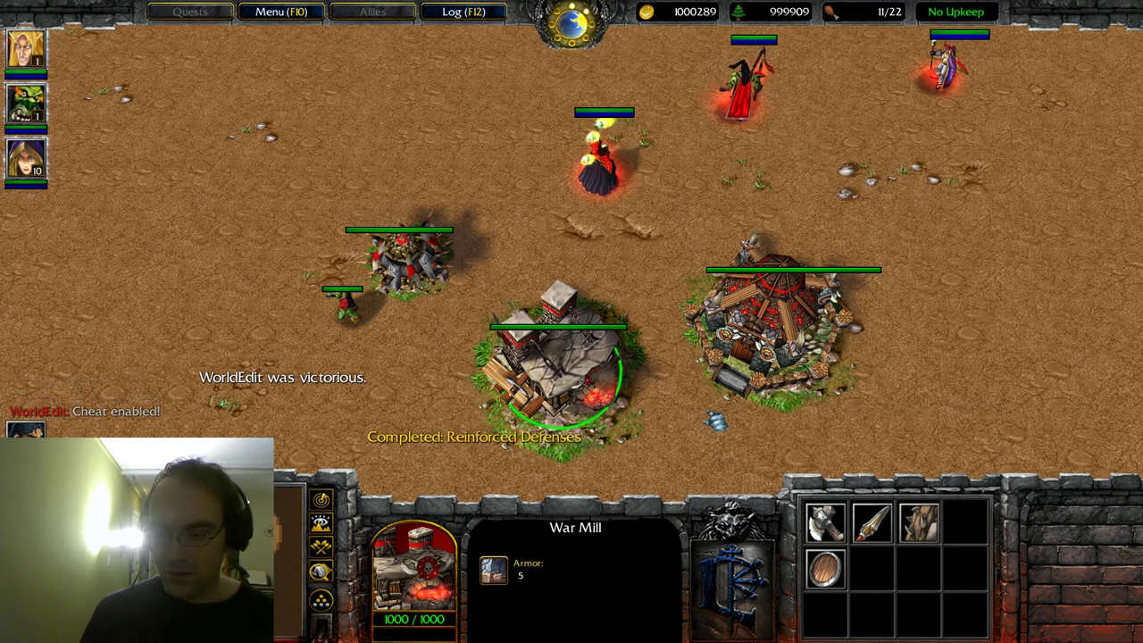
click(435, 270)
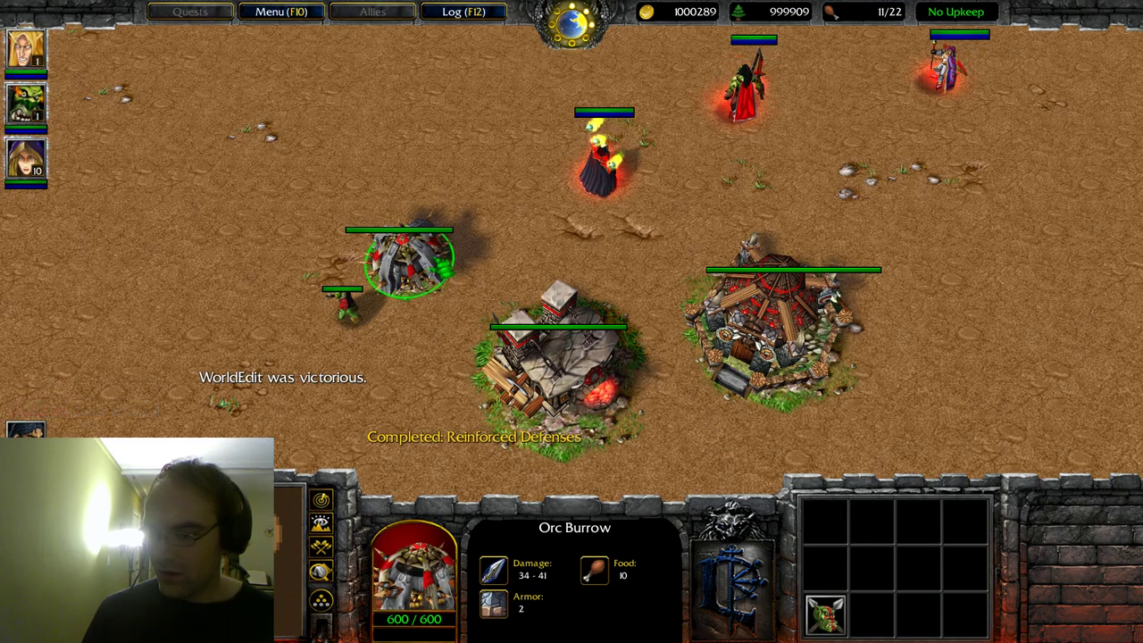
- Quit the game and return to the map's Object Editor in the World Editor
key(alt+F4)
click(497, 310)
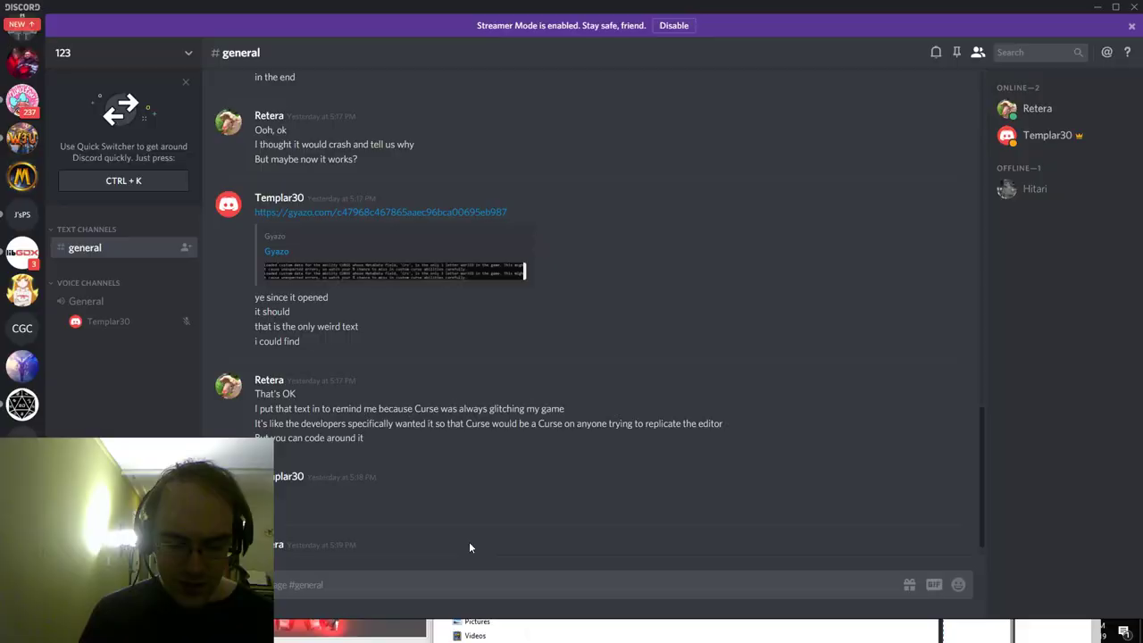
mouse_move(424, 630)
click(342, 576)
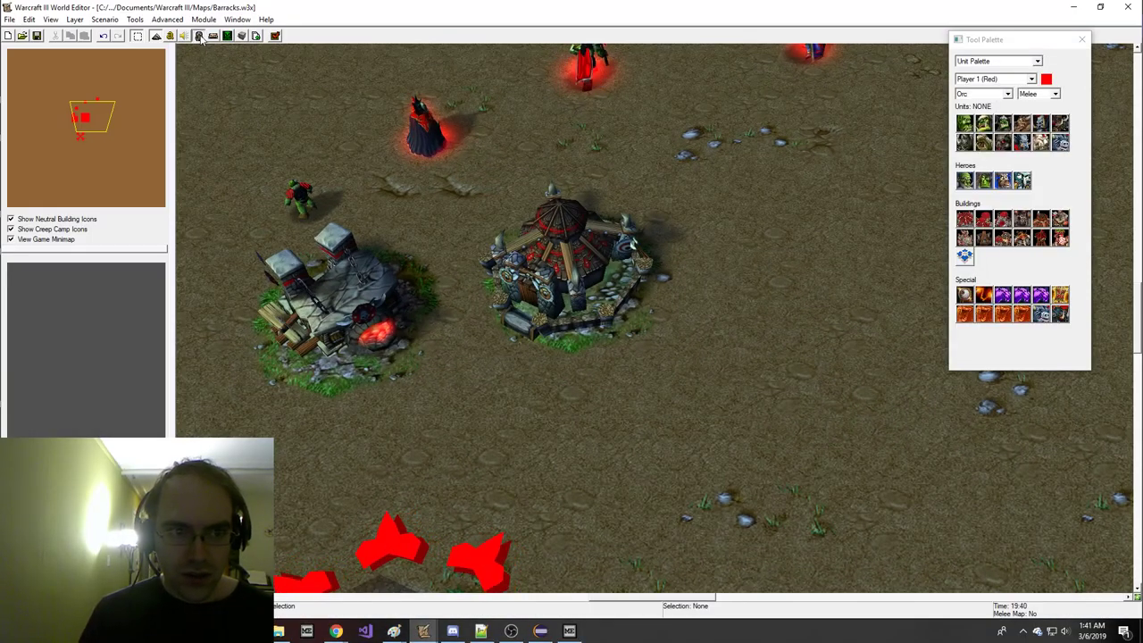
click(198, 36)
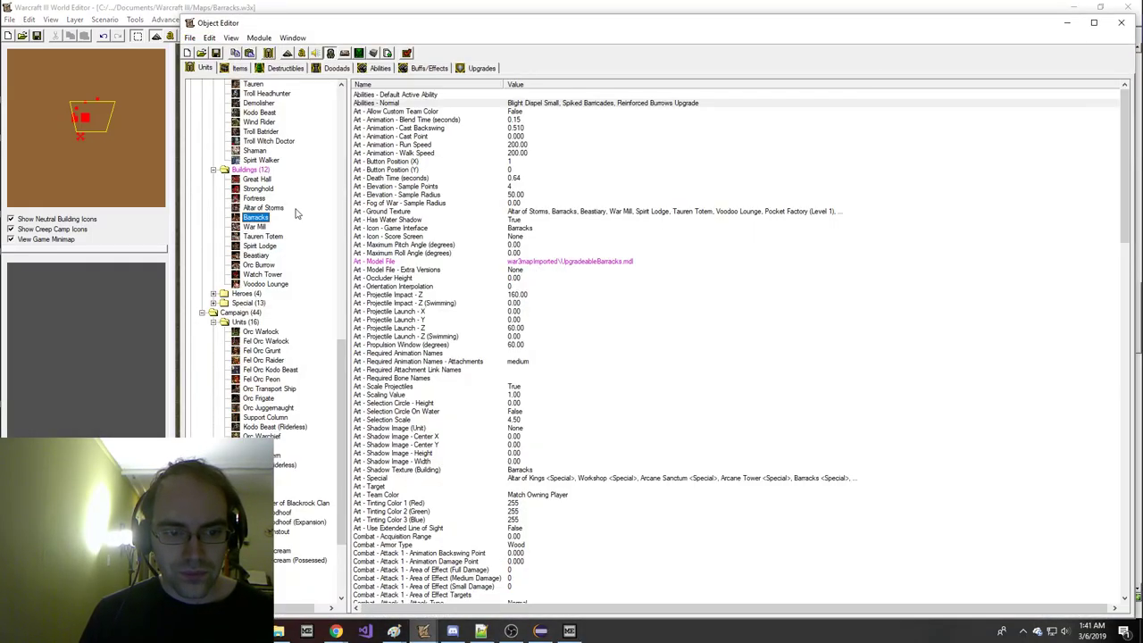
- Compare the list of upgrades used by the Orc Burrow with that of the Barracks
click(257, 264)
scroll(720, 403, down, 15)
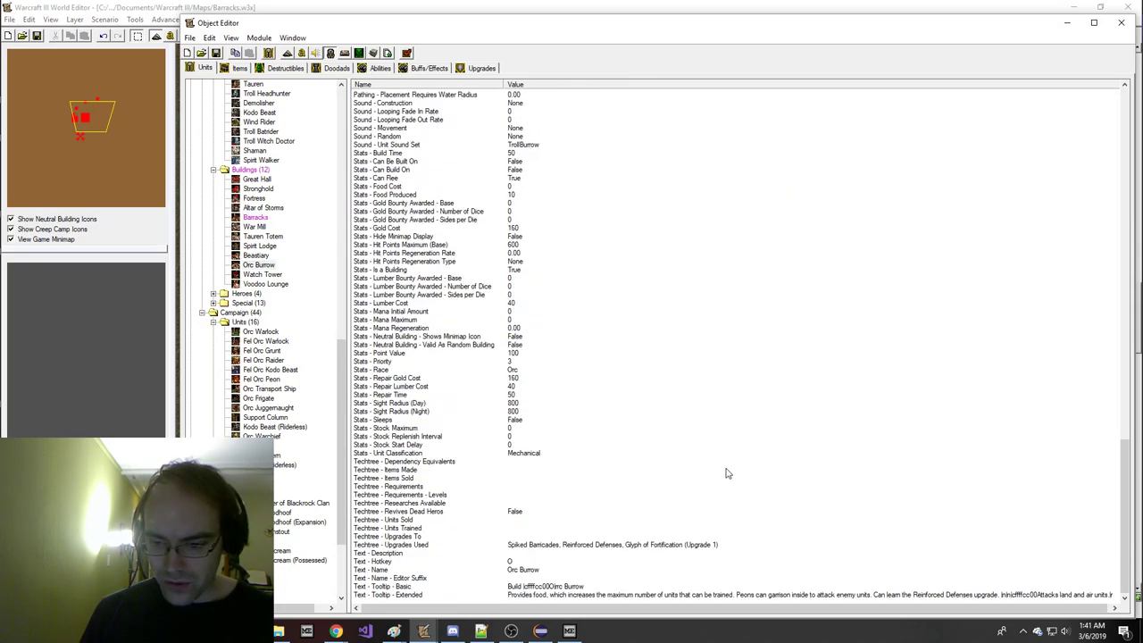
double_click(617, 551)
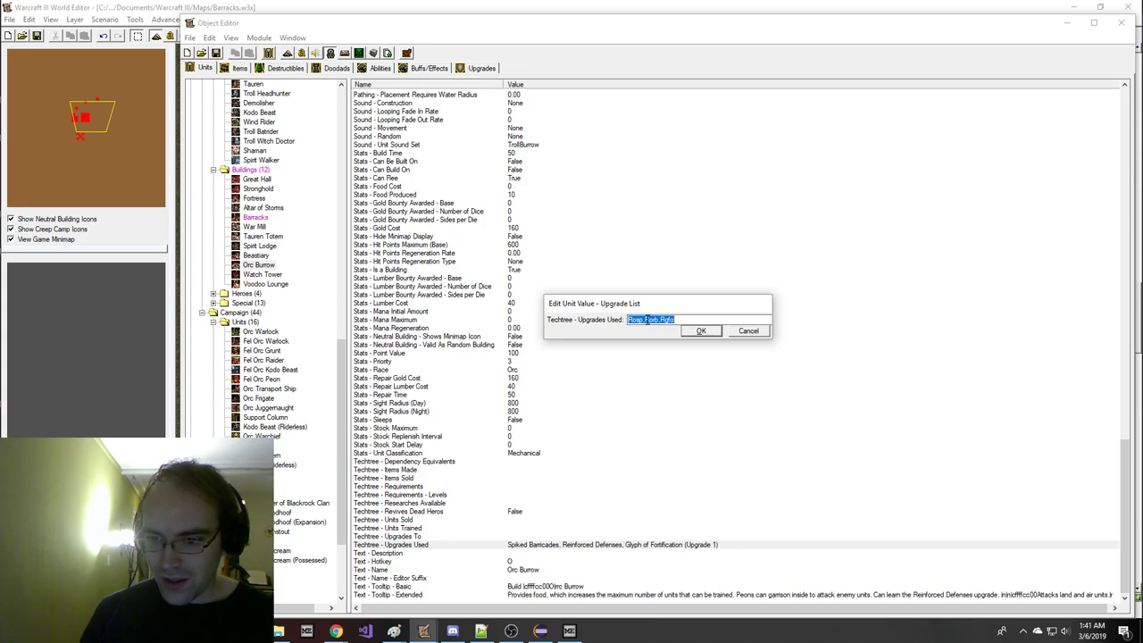
key(Escape)
click(236, 217)
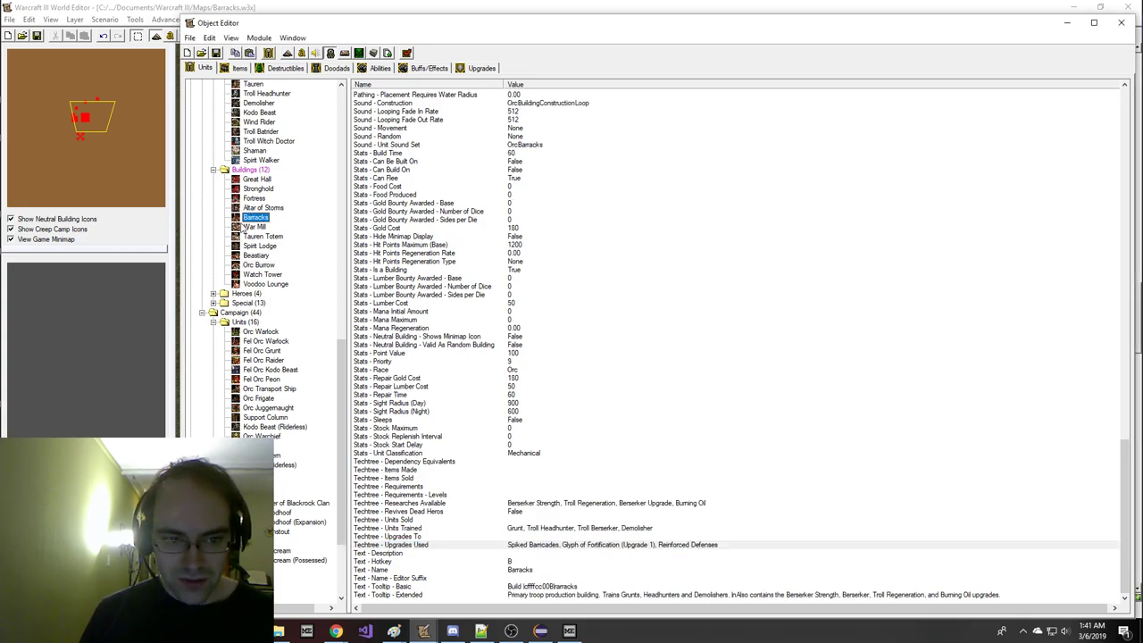
- Re-enter the raw code for Reinforced Defenses in the Barracks' Upgrades Used list and save the map
double_click(633, 544)
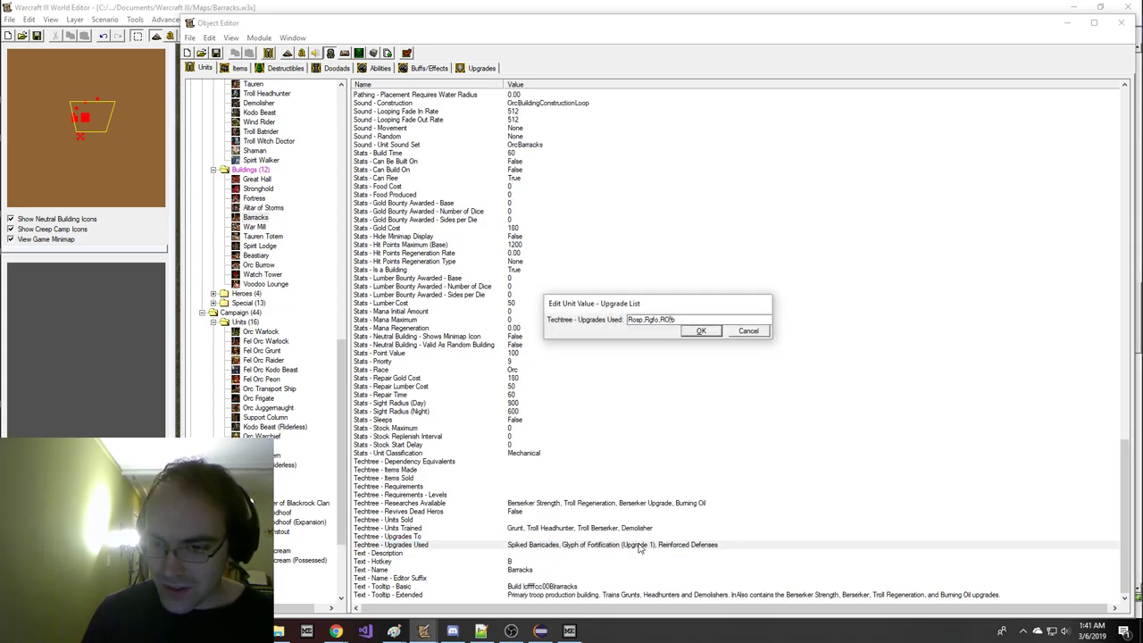
key(Escape)
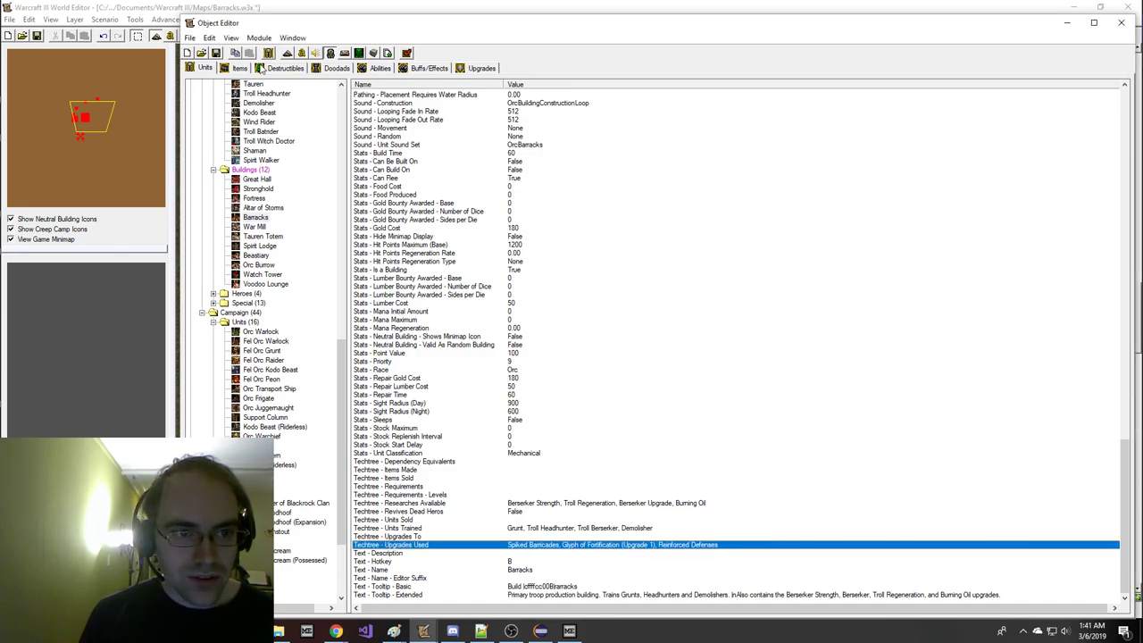
click(216, 54)
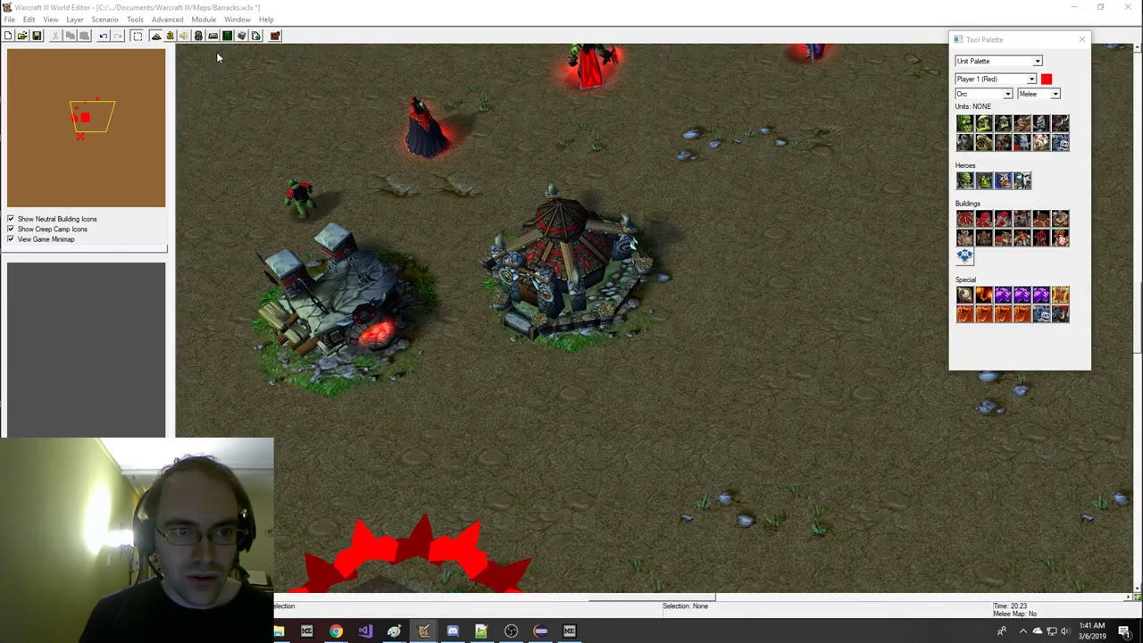
- Test the map and have the peon build an Orc Burrow on the ground northwest of the War Mill
click(275, 36)
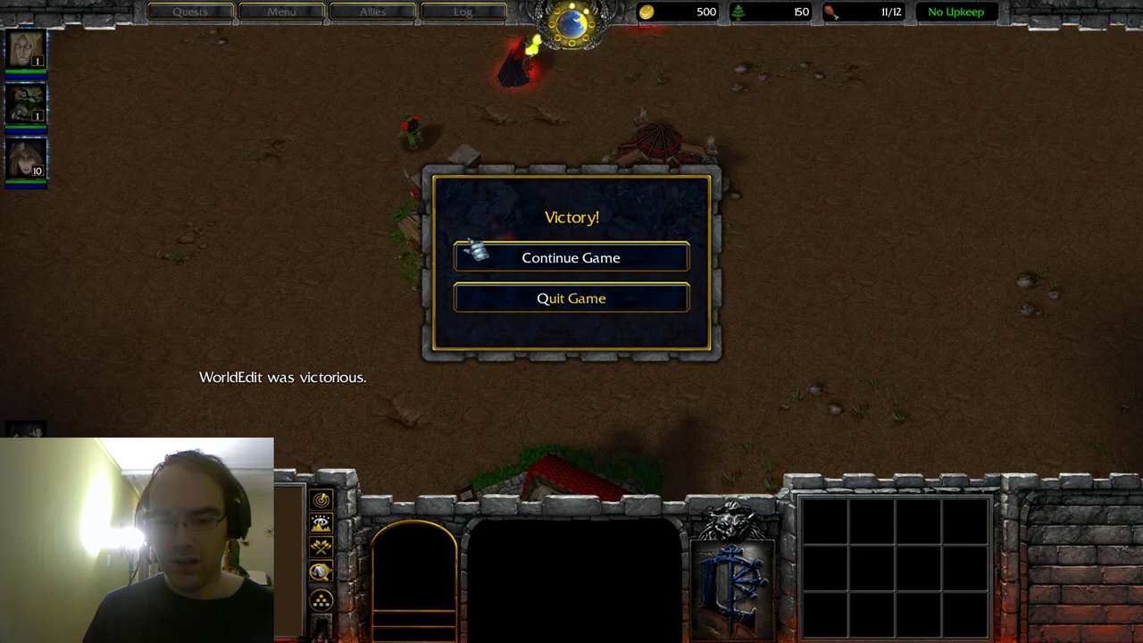
click(469, 249)
click(399, 134)
click(826, 613)
click(834, 583)
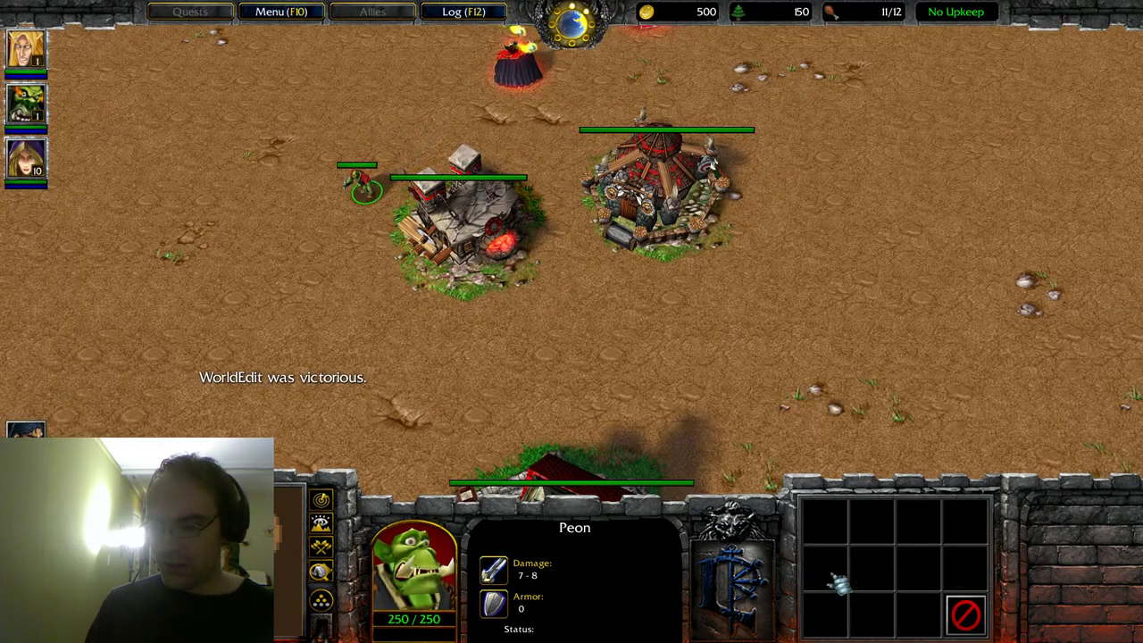
click(282, 114)
- Speed up construction with a cheat code and add resources with the cheat greedisgood 999999
key(Return)
text(whosyourdaddy)
key(Return)
key(Return)
text(gleedisgood 999999)
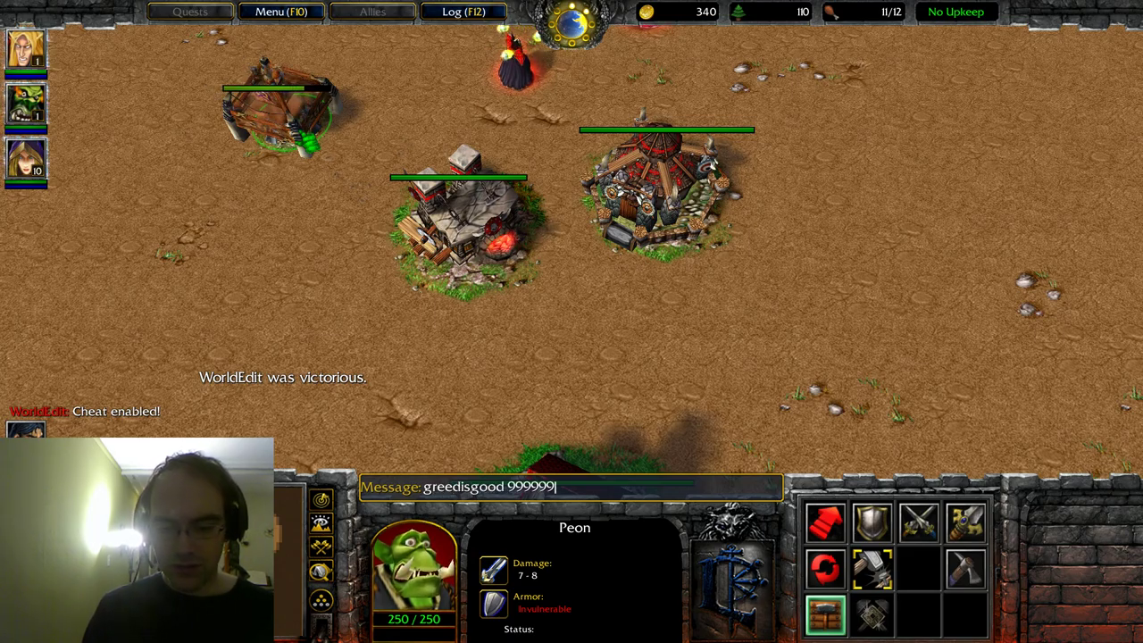
key(Return)
- Enable the synergy cheat, research Reinforced Defenses at the War Mill and select the Barracks to check its model
click(480, 234)
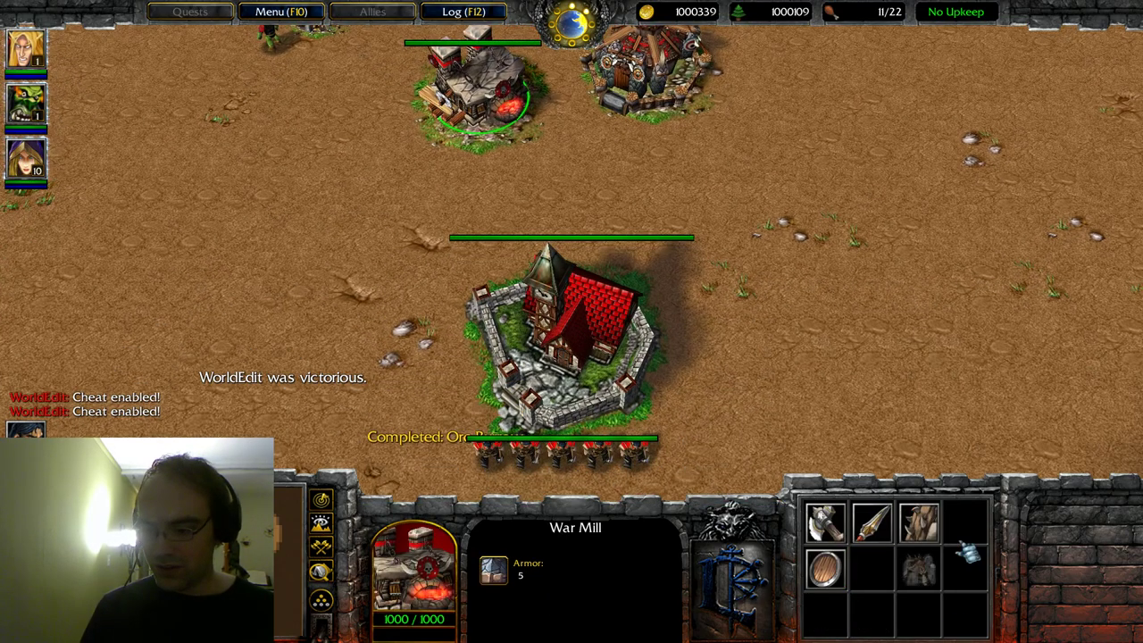
key(Return)
text(synerg)
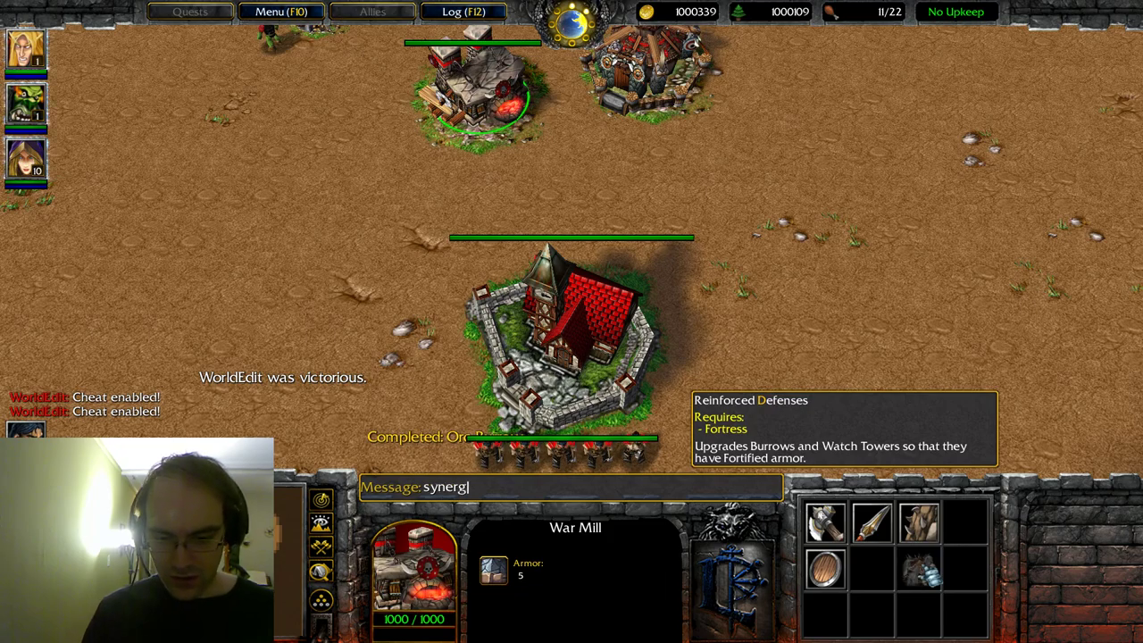
text(y)
key(Return)
key(d)
key(Up)
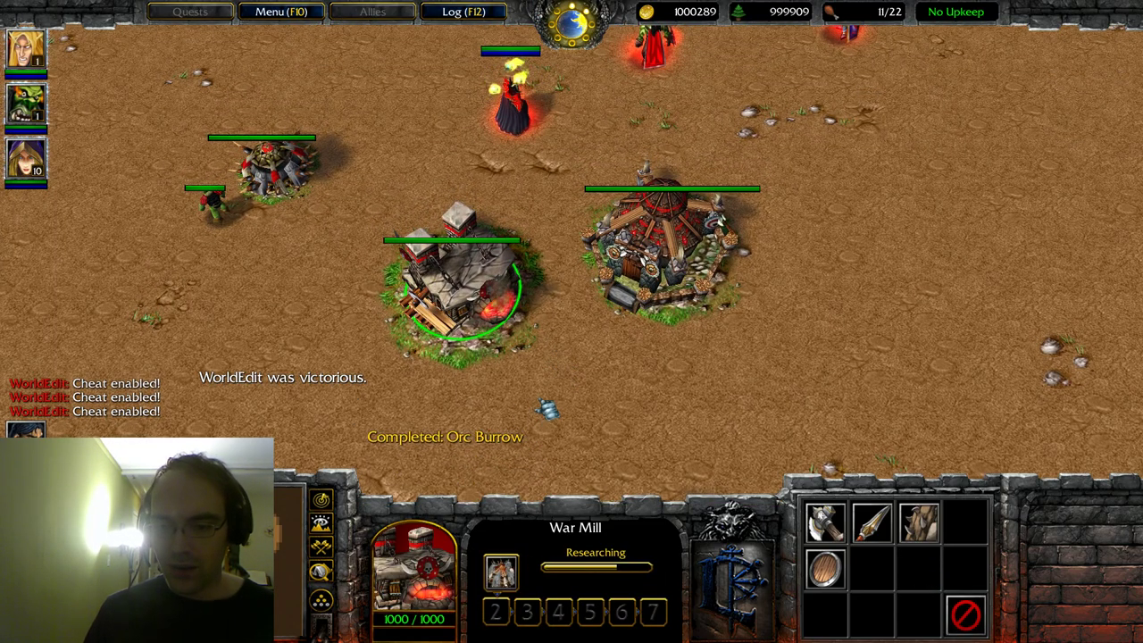
click(665, 262)
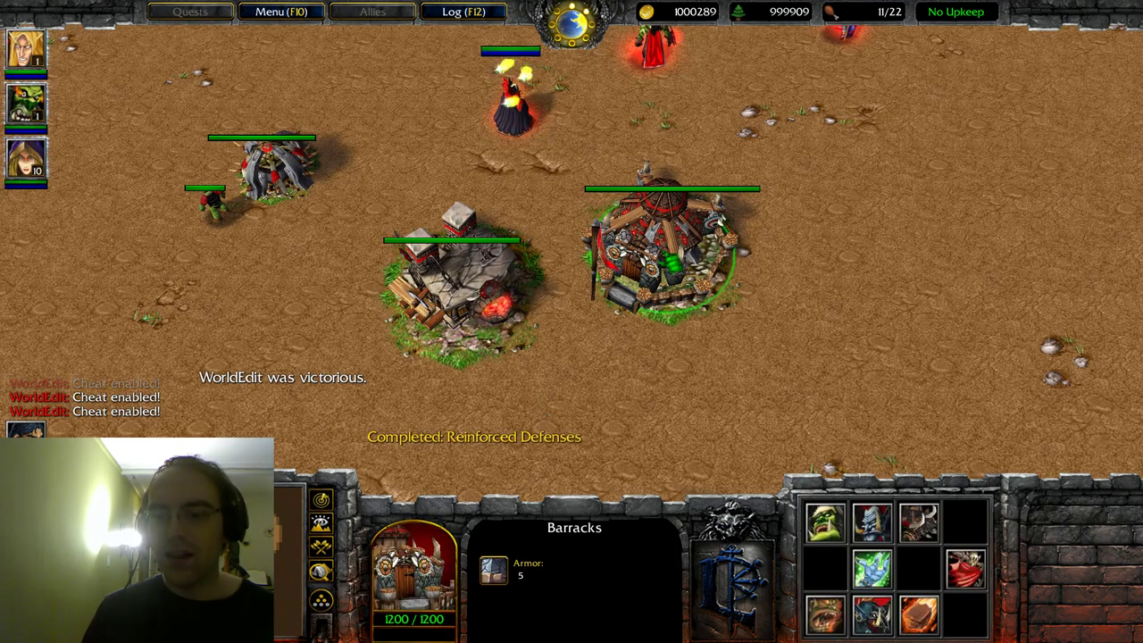
- Exit the game and reopen the map's Object Editor in the World Editor
key(alt+x)
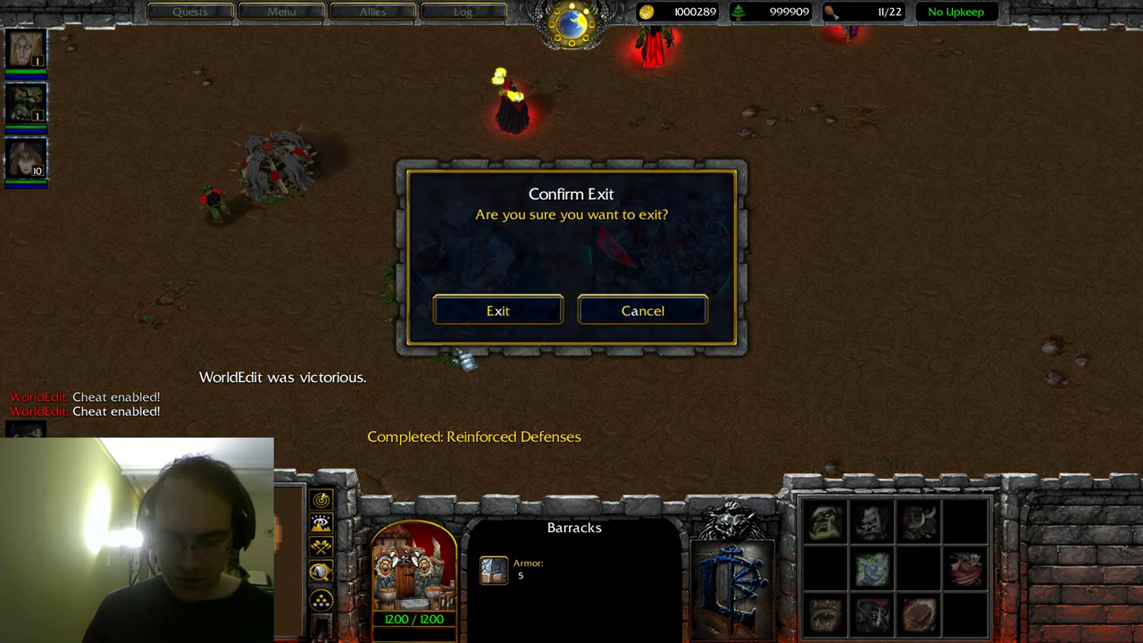
key(x)
click(424, 631)
click(320, 579)
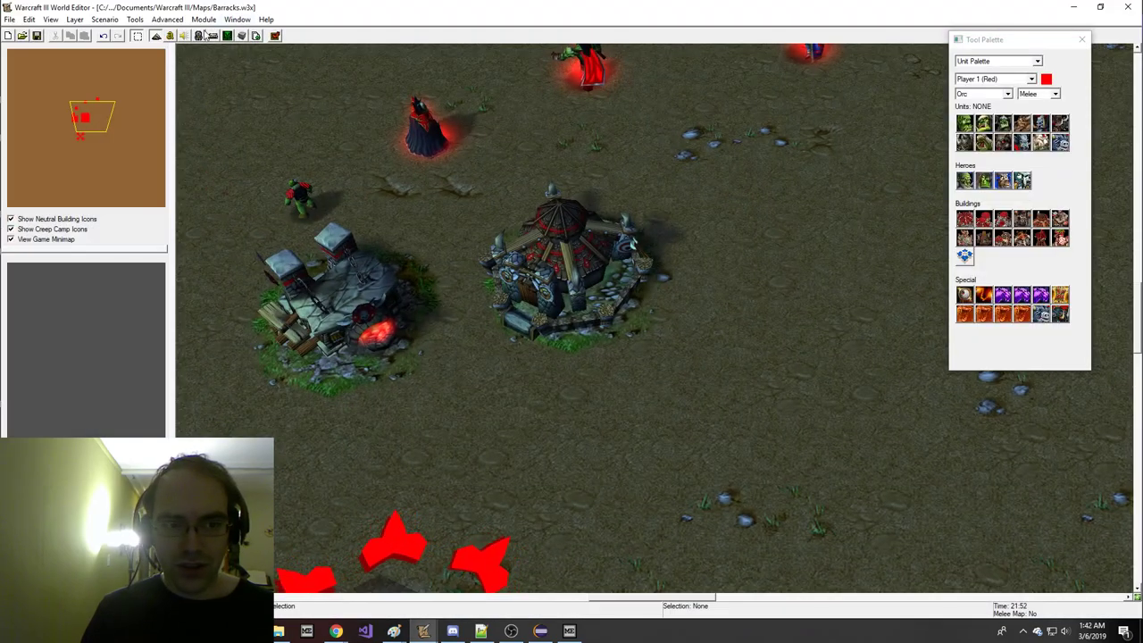
click(200, 35)
- Replace the ability code that follows Abds,Aspi in the Barracks' Normal Abilities list and save the map
scroll(507, 113, up, 20)
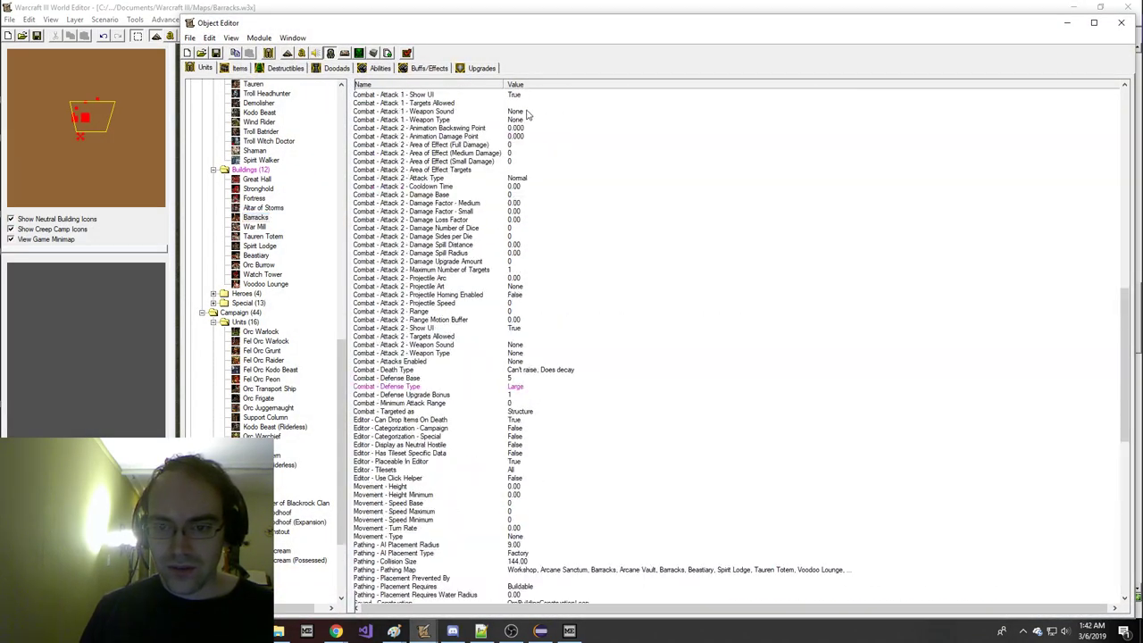
click(518, 112)
scroll(538, 112, up, 1)
click(538, 109)
key(Up)
key(shift+Return)
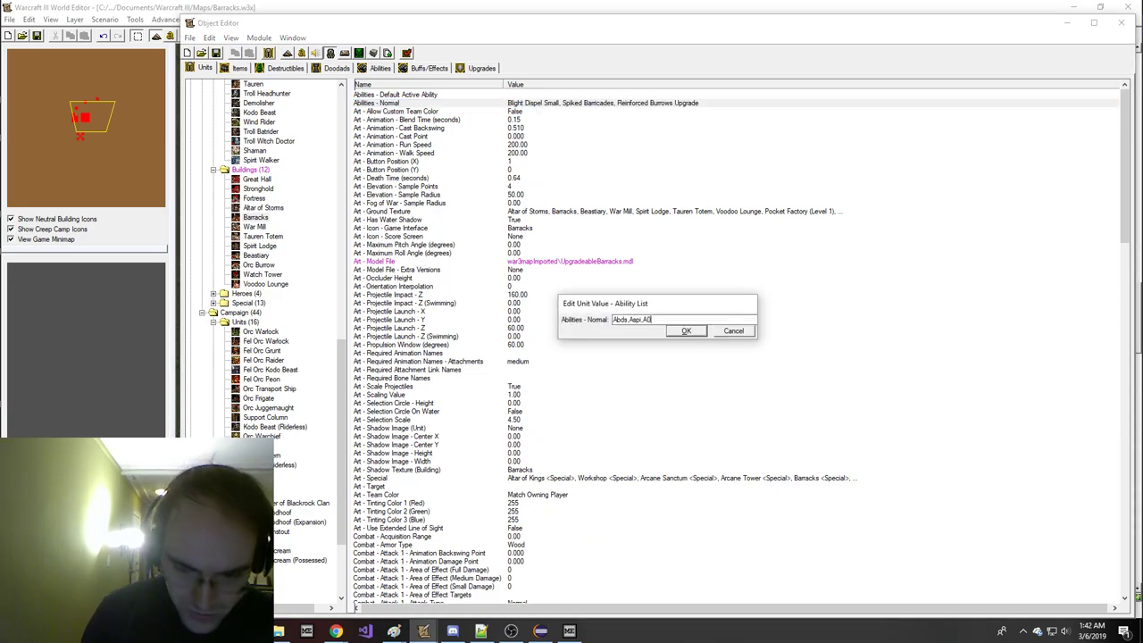
key(Escape)
click(217, 53)
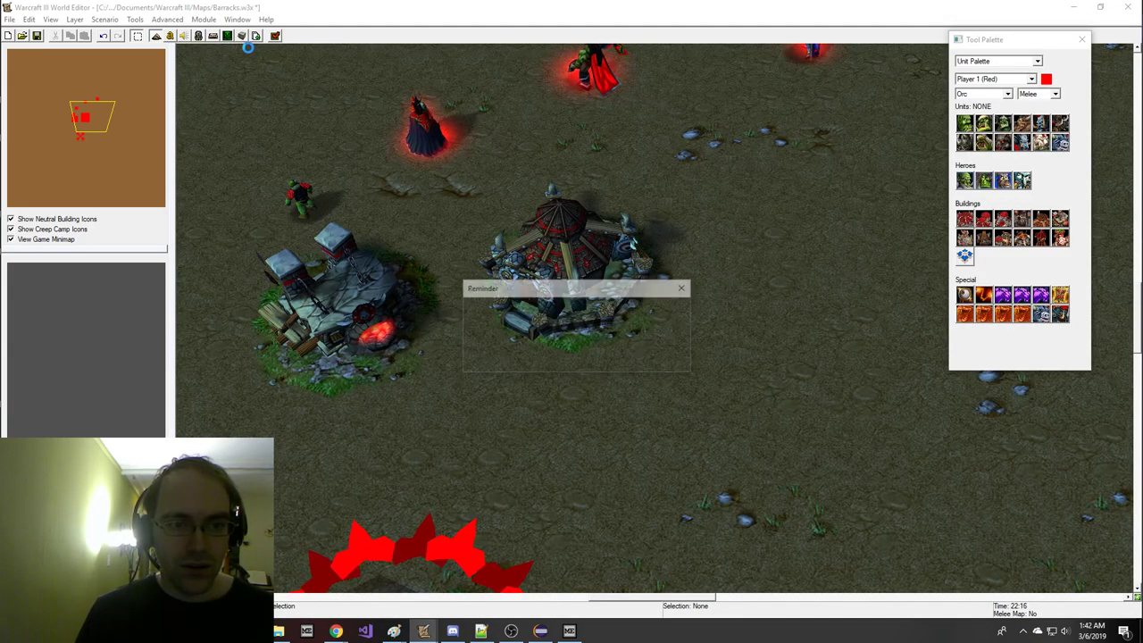
- Test the map again and have the peon place an Orc Burrow northwest of the War Mill
click(276, 35)
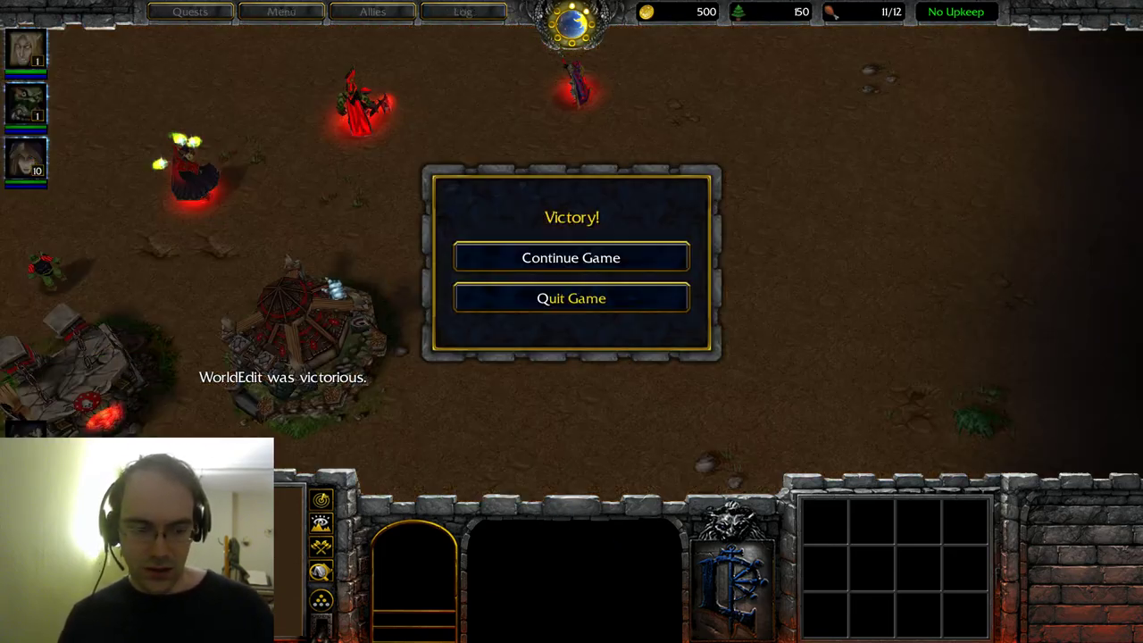
click(474, 258)
click(241, 272)
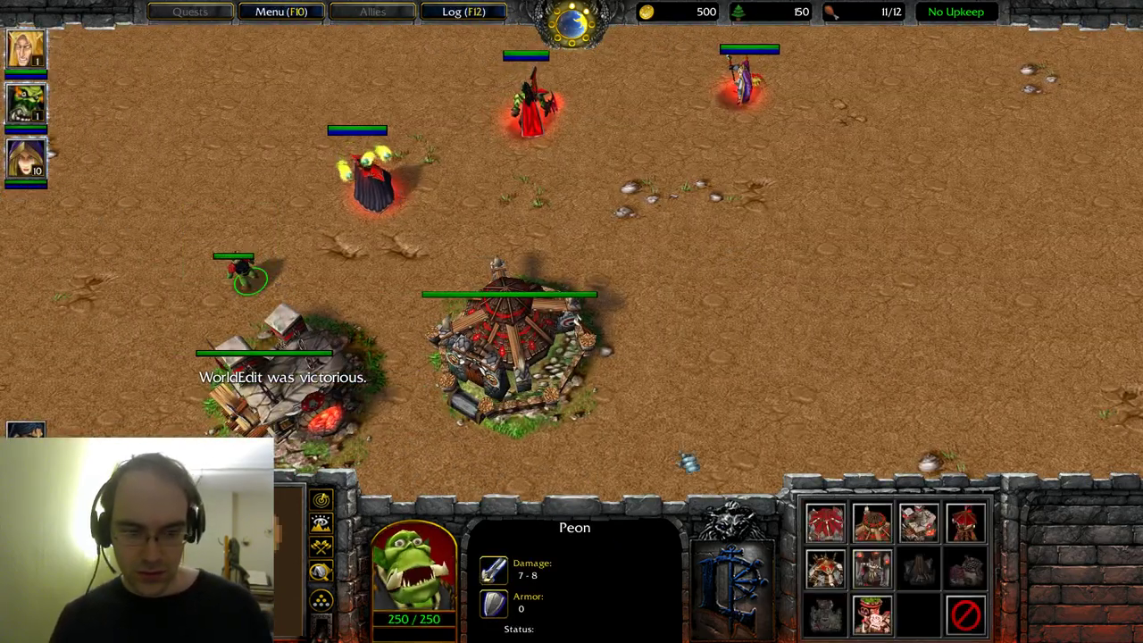
key(b)
key(o)
click(183, 268)
- Enter the cheats warpten for fast building and greedisgood 9999999 for gold and lumber
key(Return)
text(warpten)
key(Return)
key(Return)
text(greedisgo)
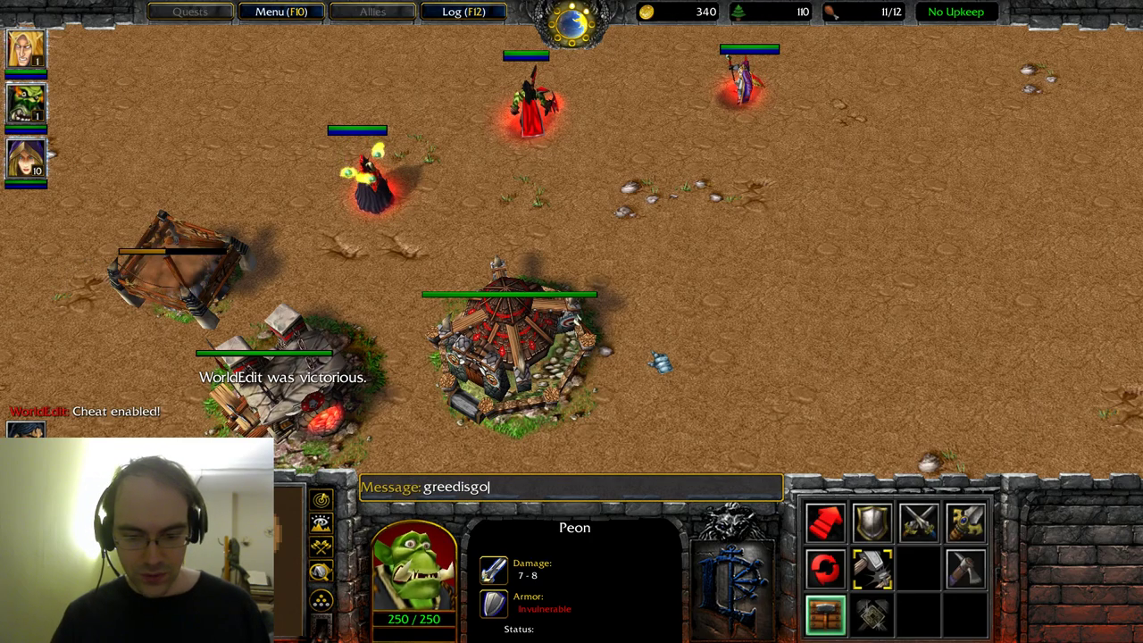
text(od 9999999)
key(Return)
- Enable the synergy cheat and research Reinforced Defenses at the War Mill
key(Return)
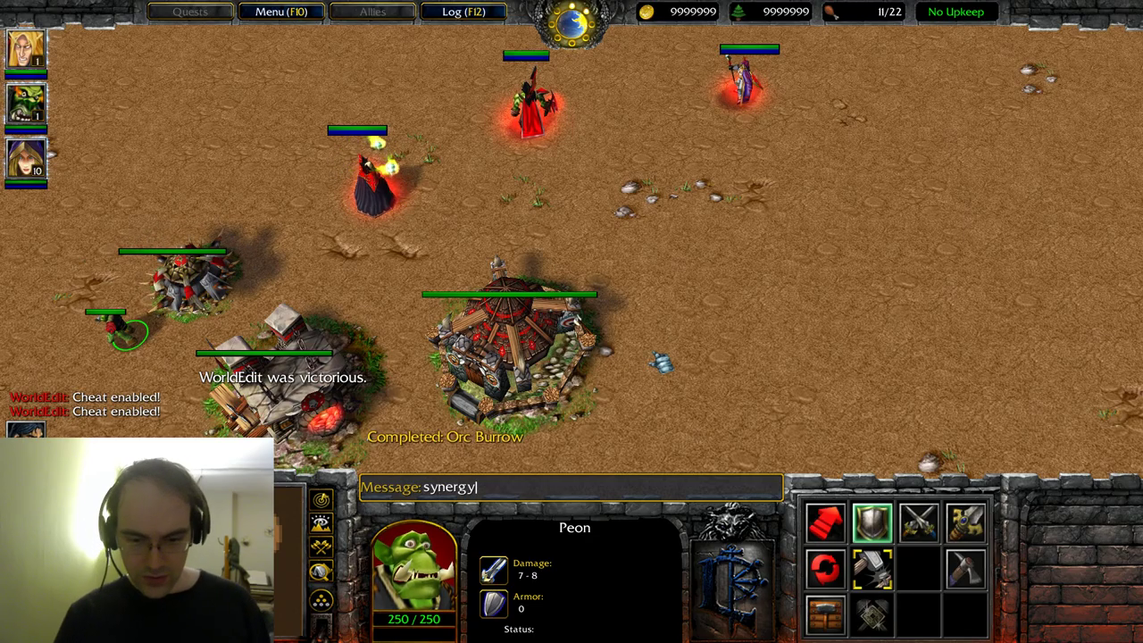
key(Return)
click(350, 357)
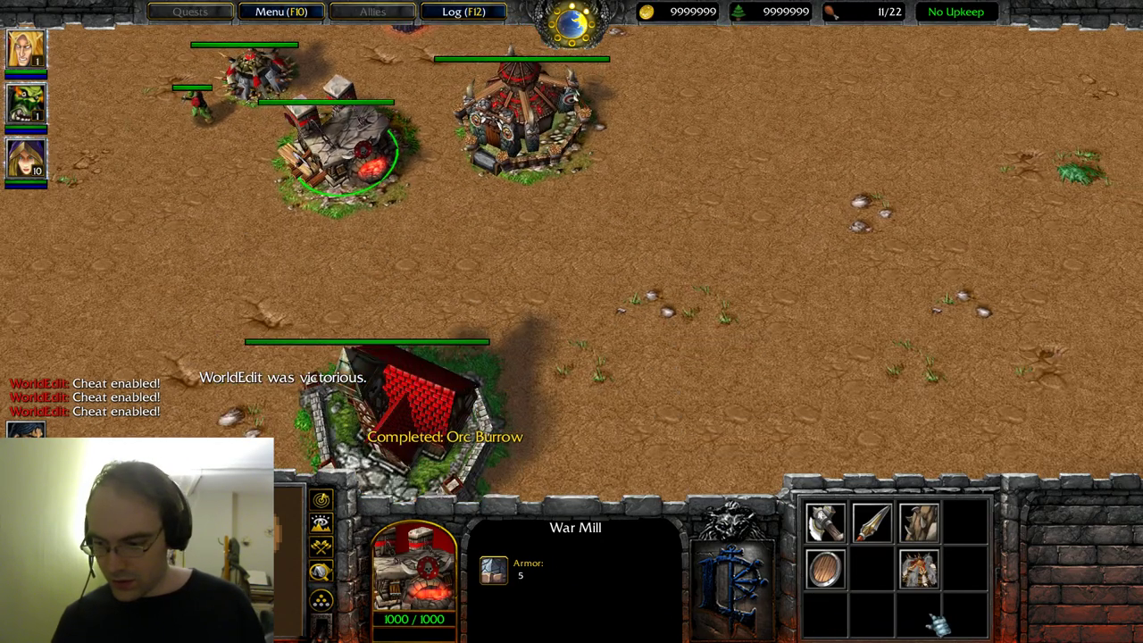
click(920, 569)
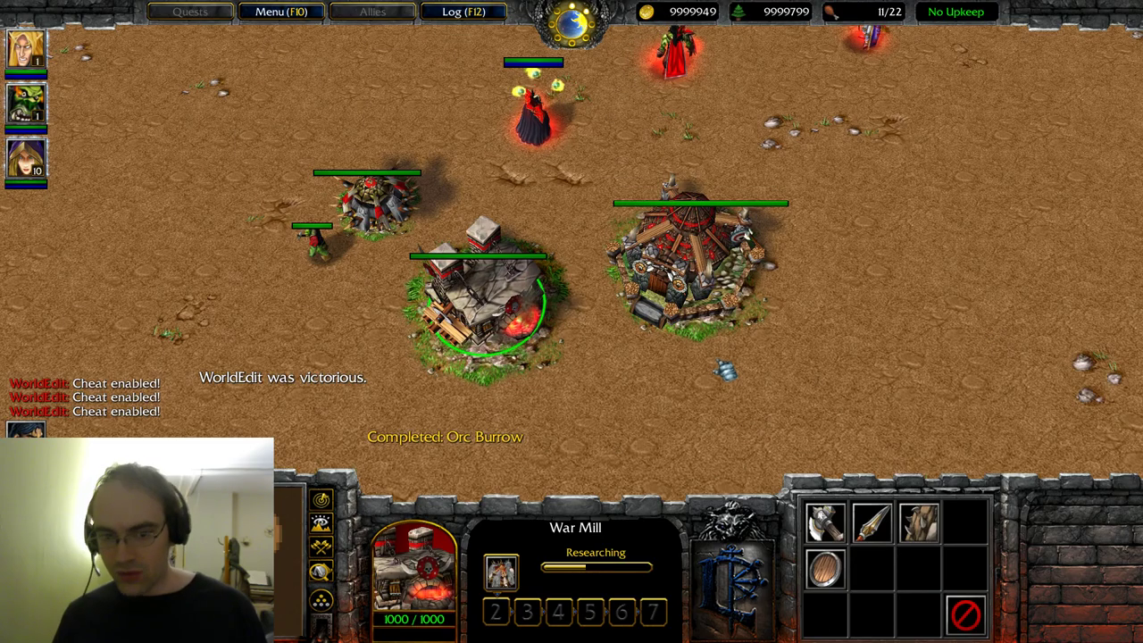
- Select the Barracks and examine its model up close and from different distances as the research completes
click(696, 270)
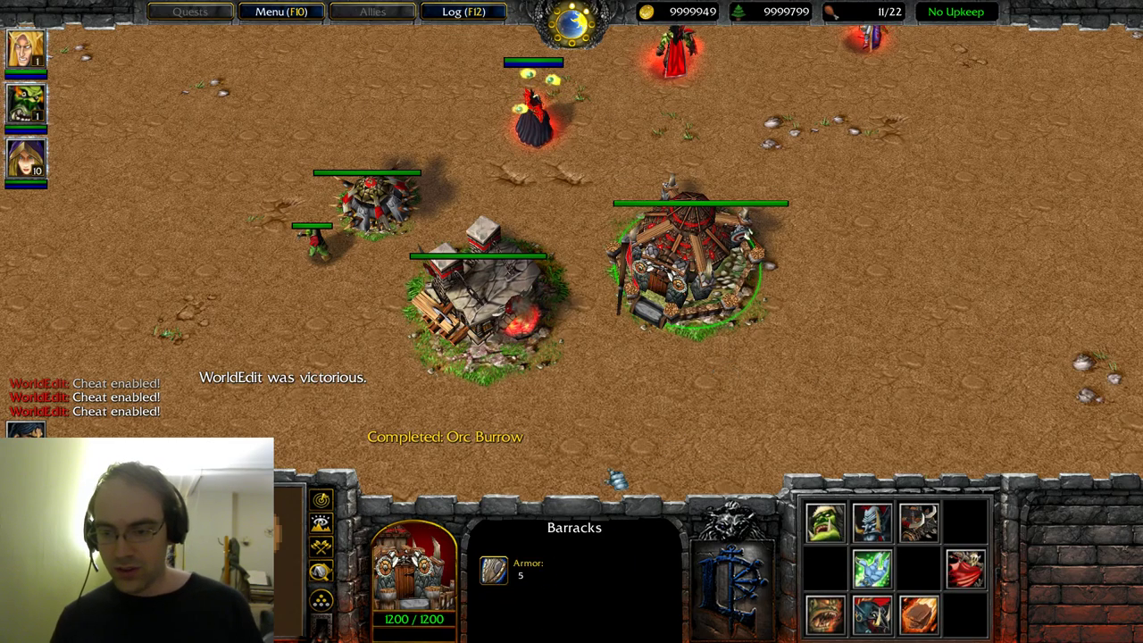
scroll(571, 267, up, 5)
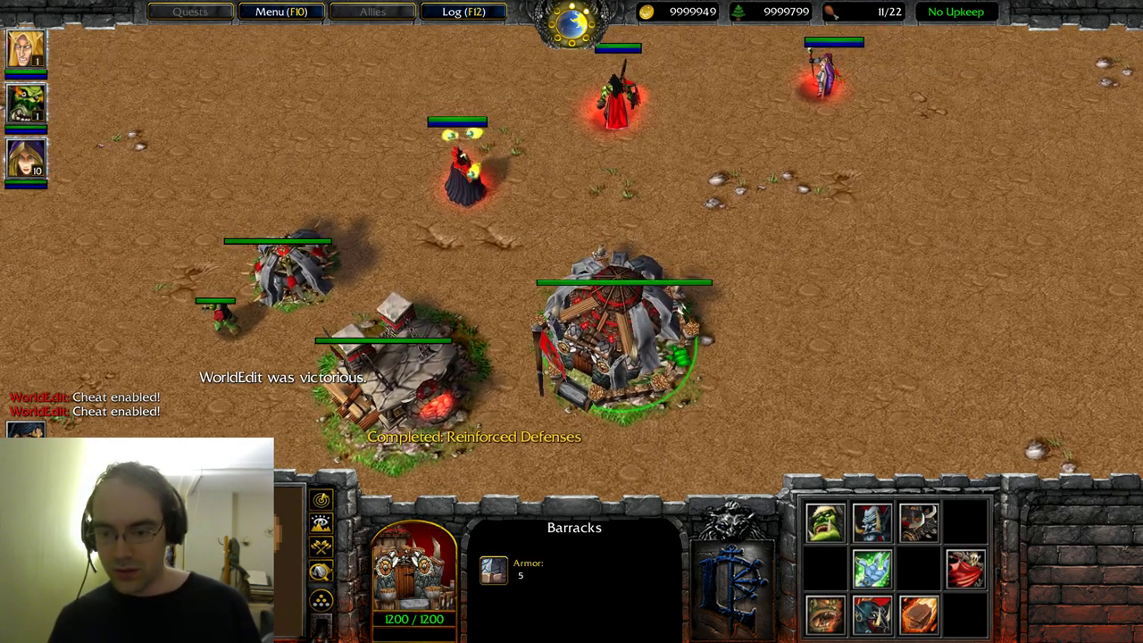
scroll(572, 268, down, 4)
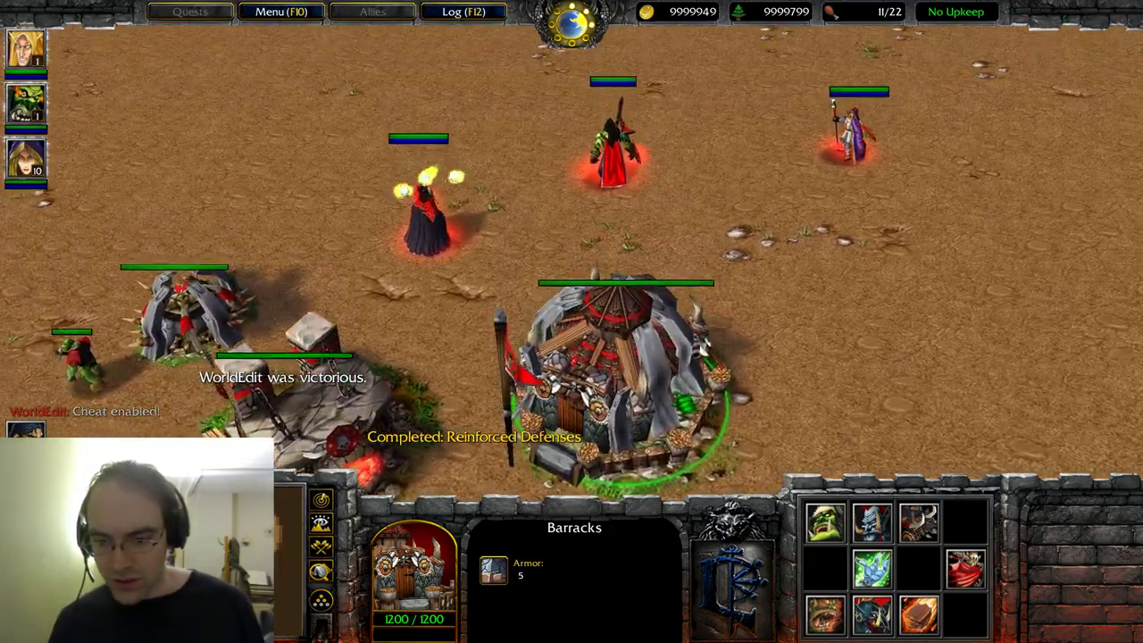
scroll(572, 268, down, 4)
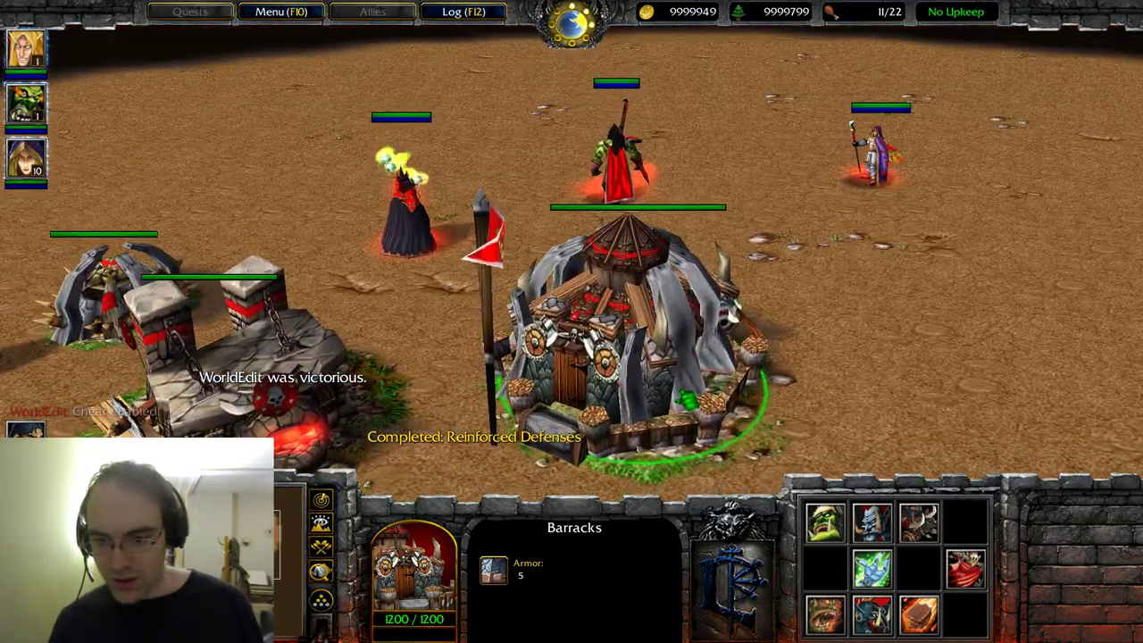
middle_drag(699, 395, 586, 438)
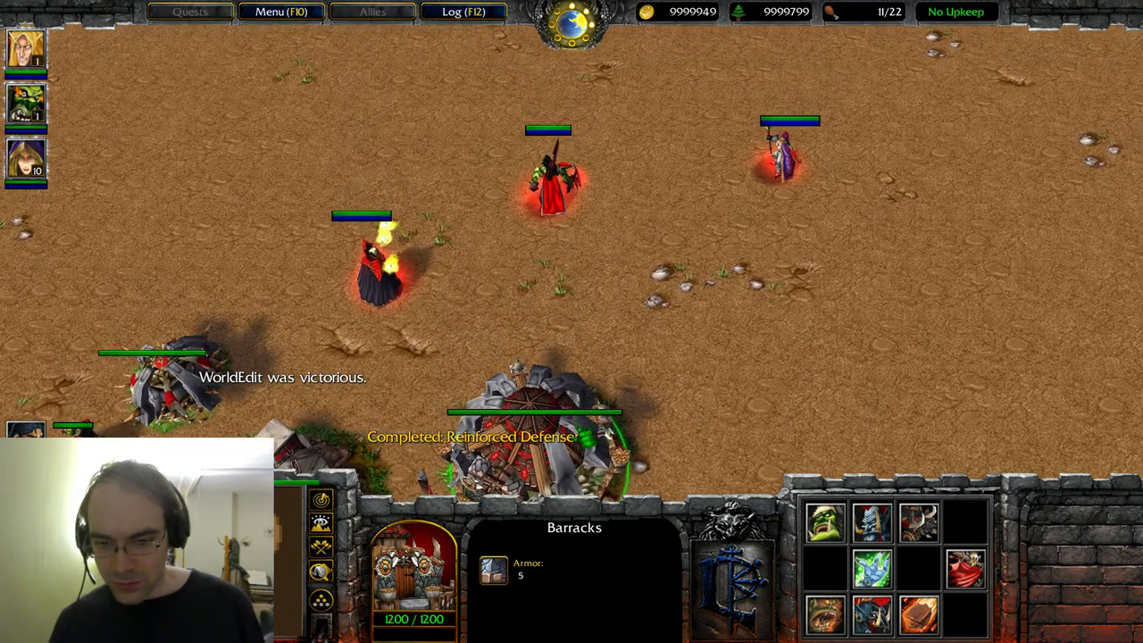
scroll(586, 438, up, 4)
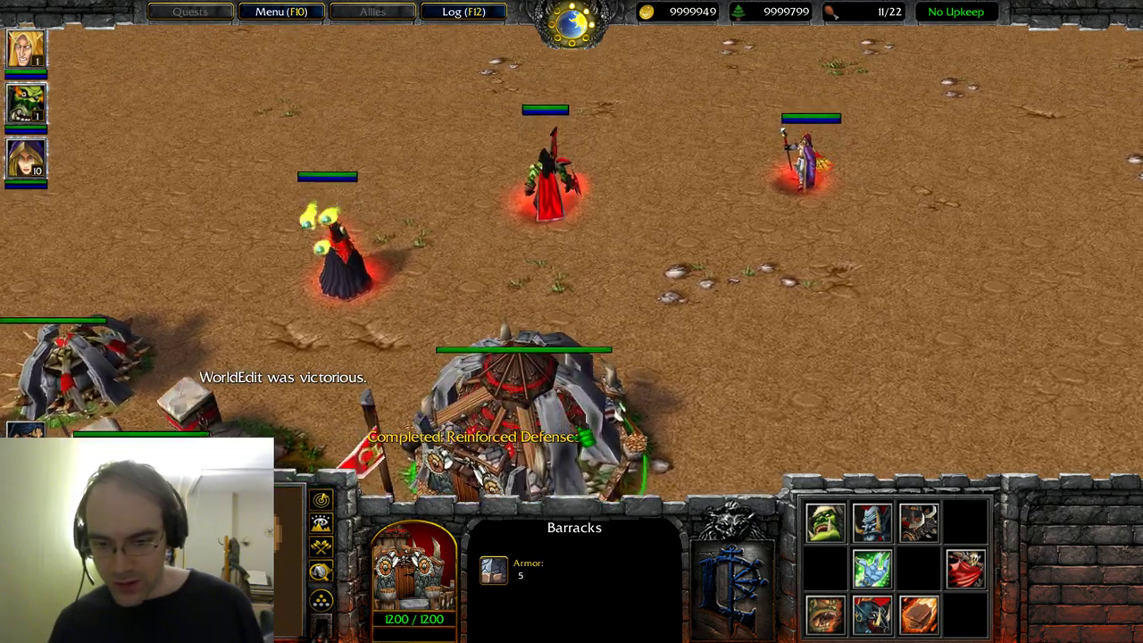
scroll(585, 437, down, 4)
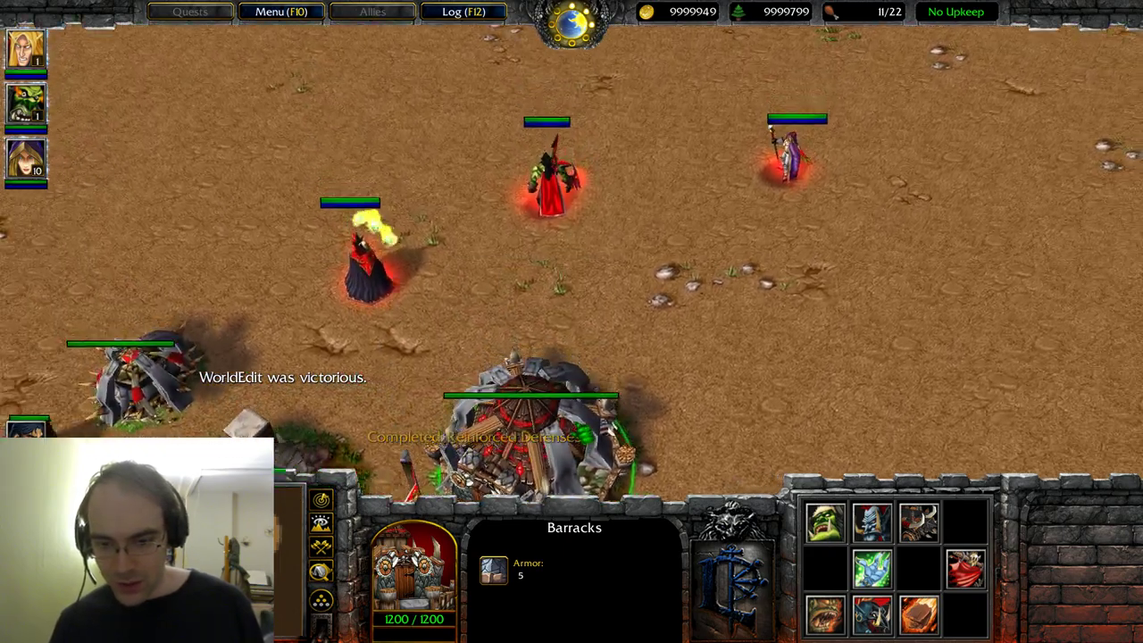
middle_drag(586, 435, 493, 283)
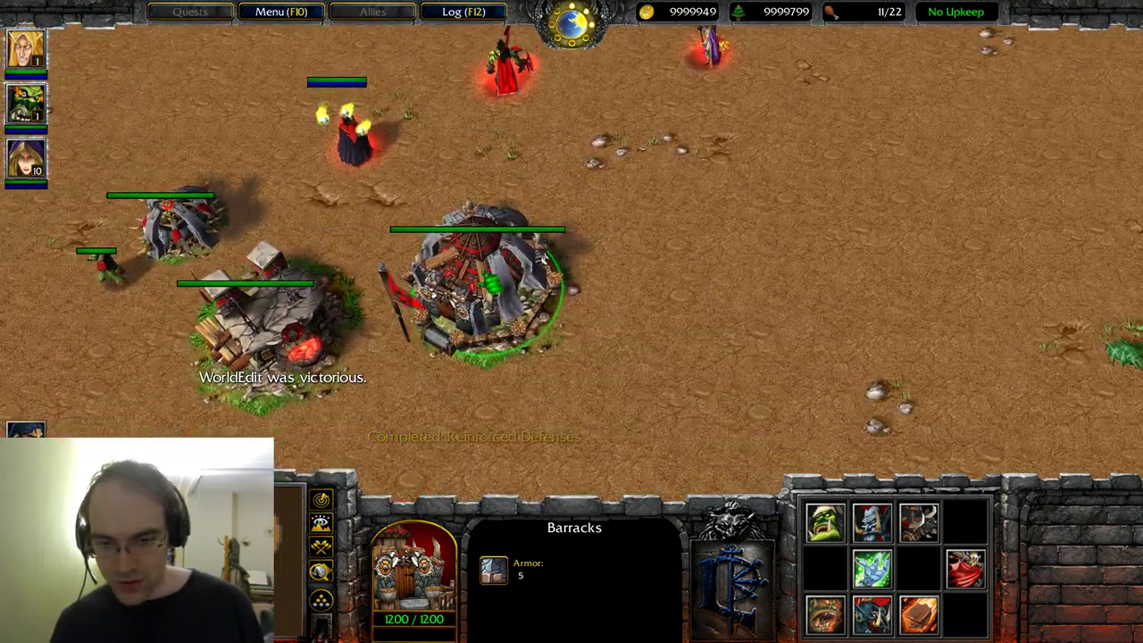
key(Left)
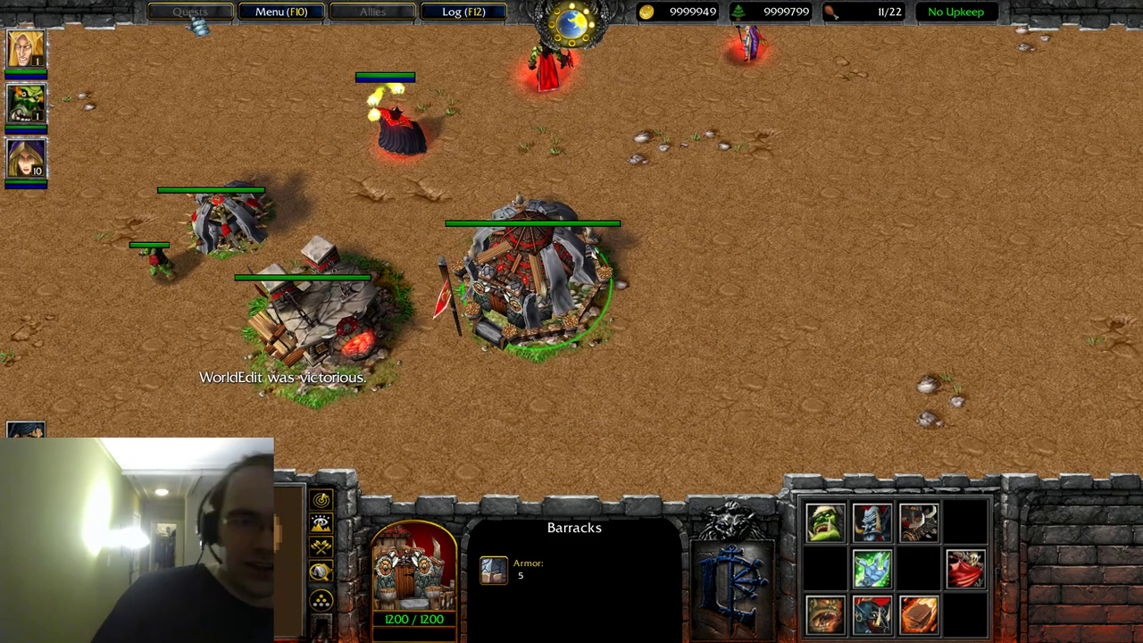
- End the game and switch to the Model Editor window with the Barracks model
click(281, 11)
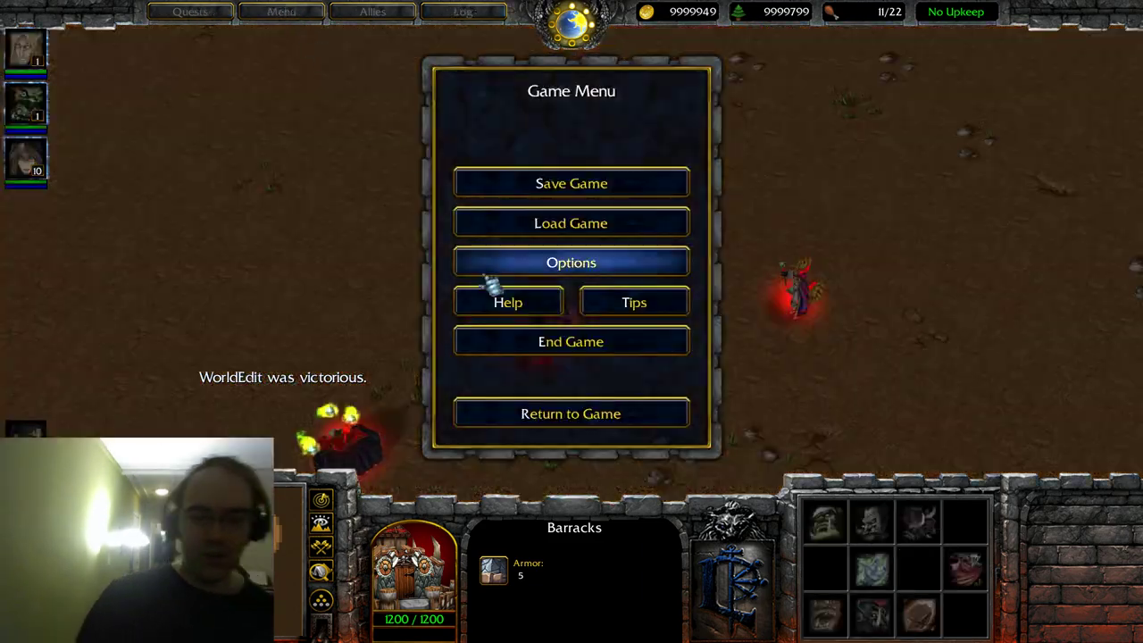
click(549, 340)
click(545, 222)
click(527, 319)
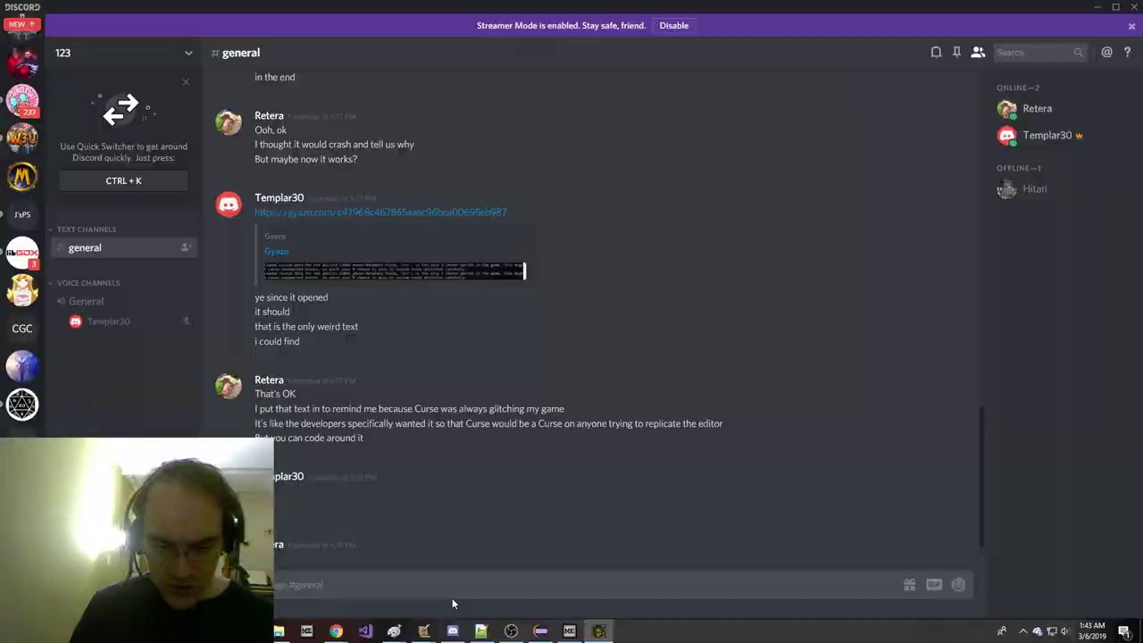
click(424, 631)
click(347, 575)
click(569, 630)
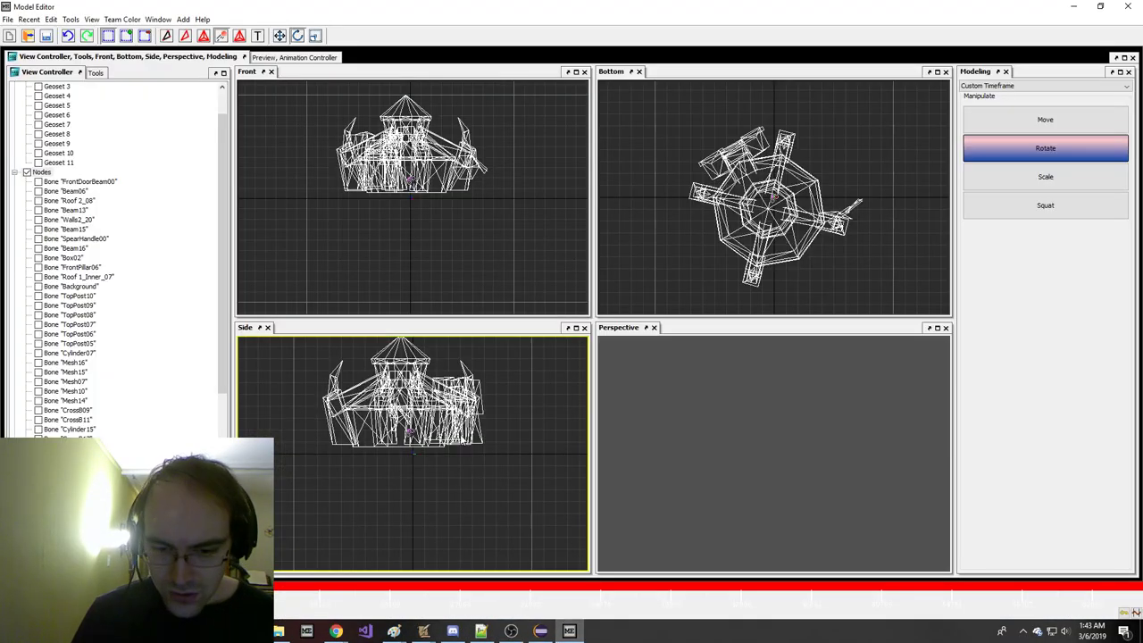
- Place the node near the barracks' base centre at X 0, Y 0, Z 0 and save the model
drag(382, 153, 463, 234)
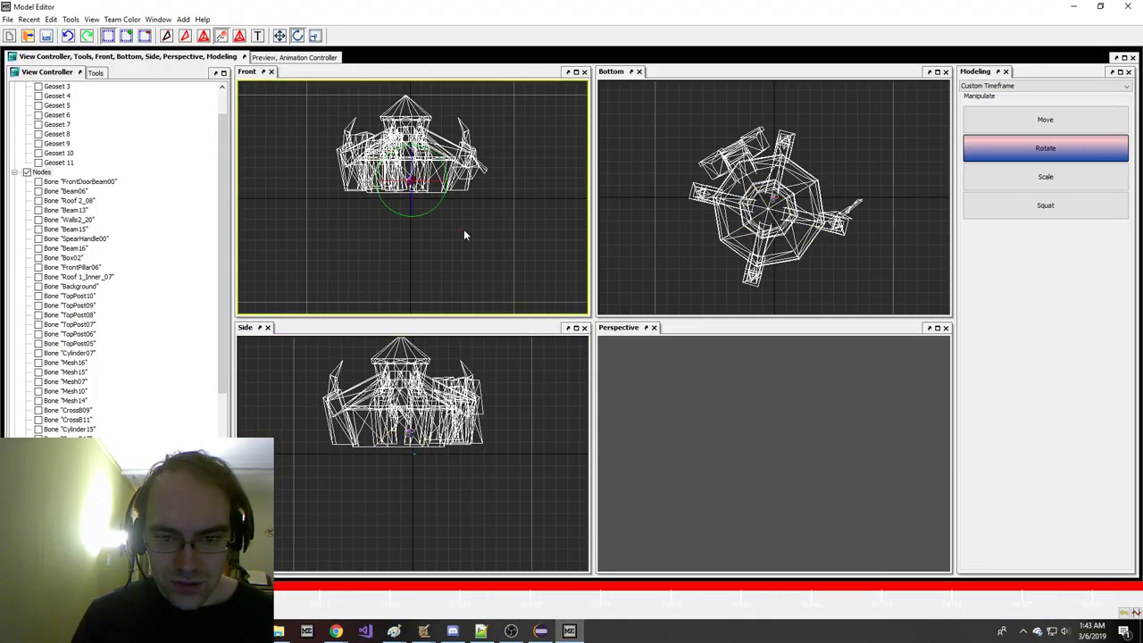
key(w)
right_click(464, 234)
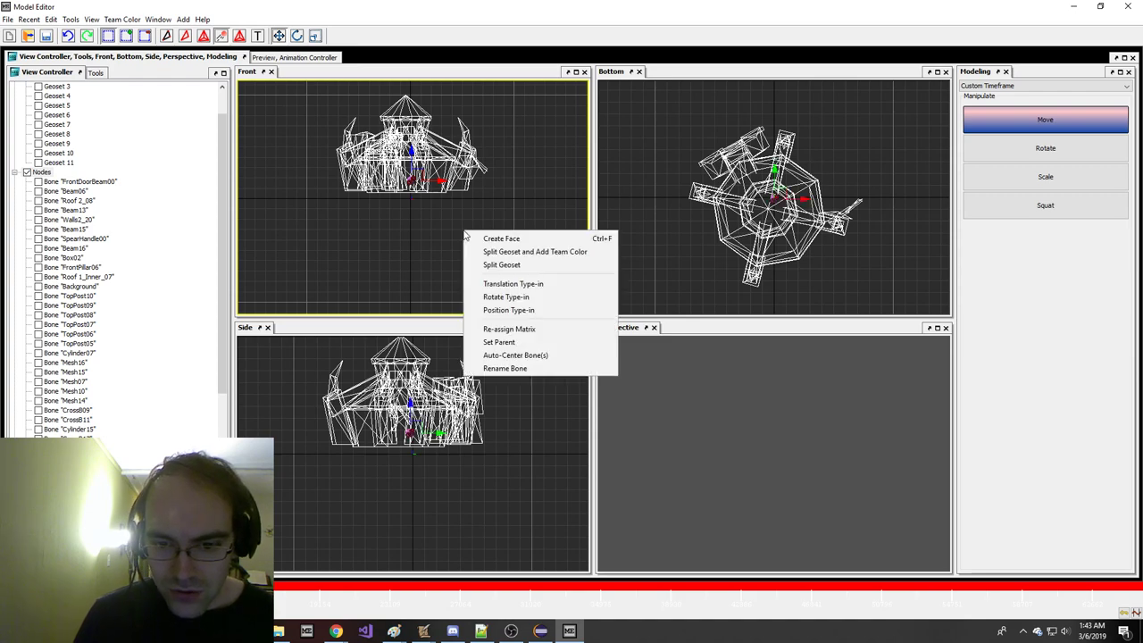
click(535, 310)
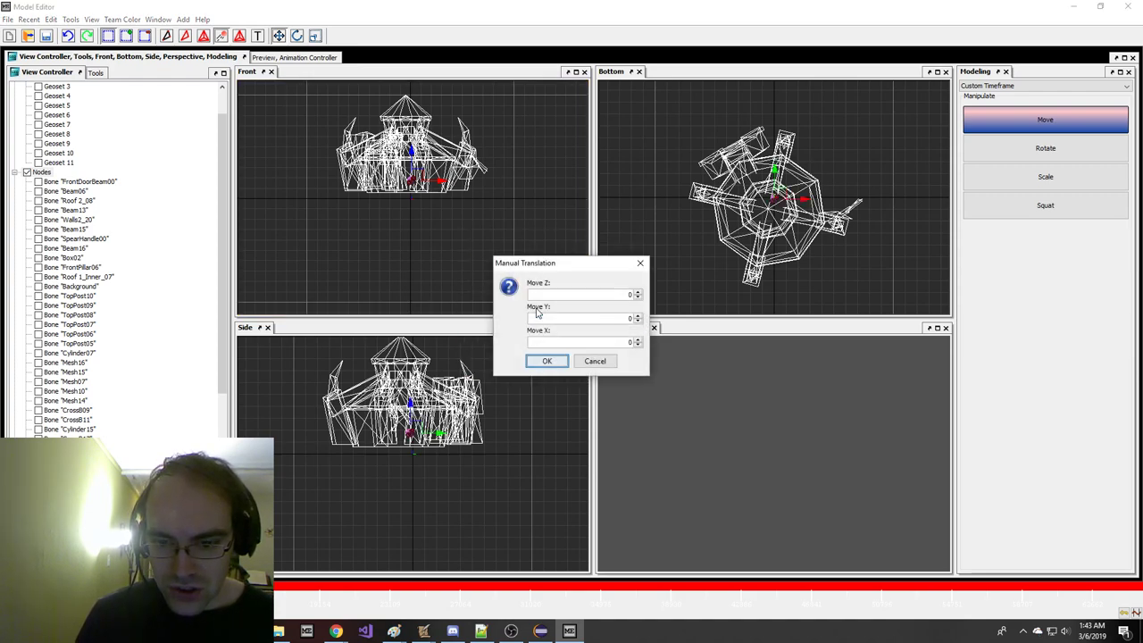
click(547, 361)
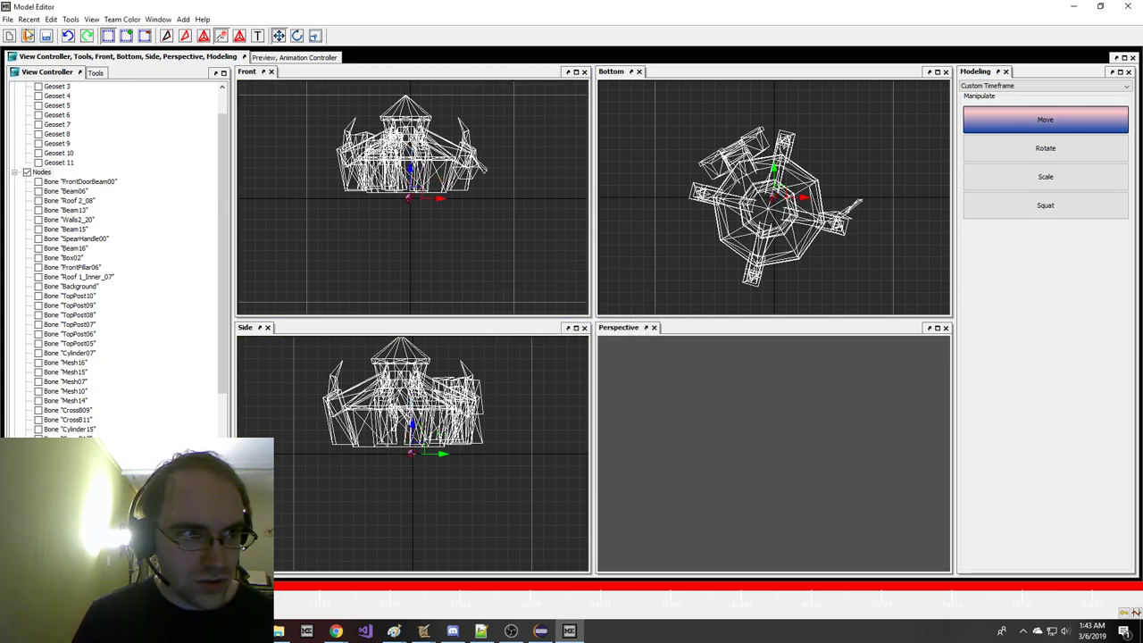
click(7, 19)
click(45, 142)
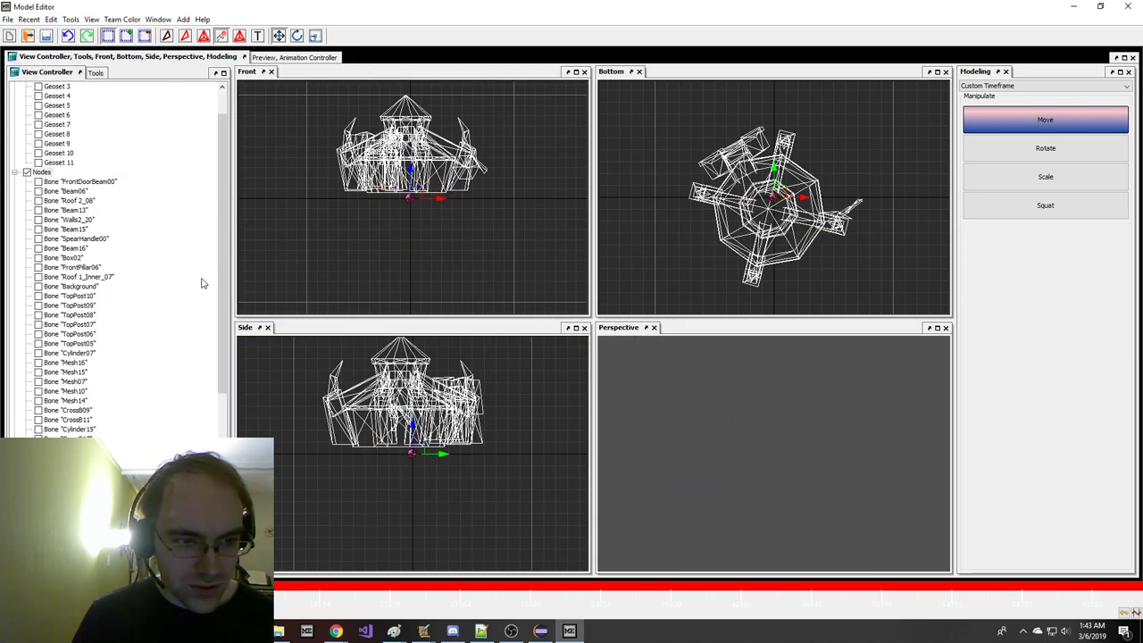
- Switch to the World Editor and replace the imported barracks model with the updated UpgradeableBarracks.mdx
click(424, 631)
click(300, 564)
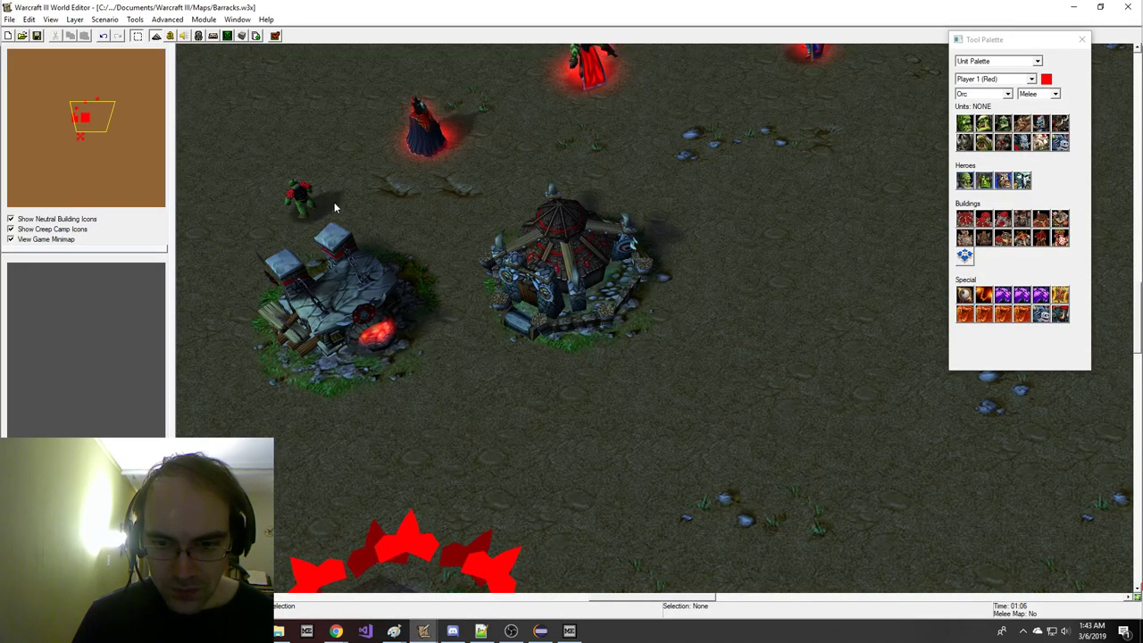
click(243, 34)
click(234, 101)
right_click(227, 102)
click(292, 180)
scroll(533, 288, down, 10)
double_click(348, 296)
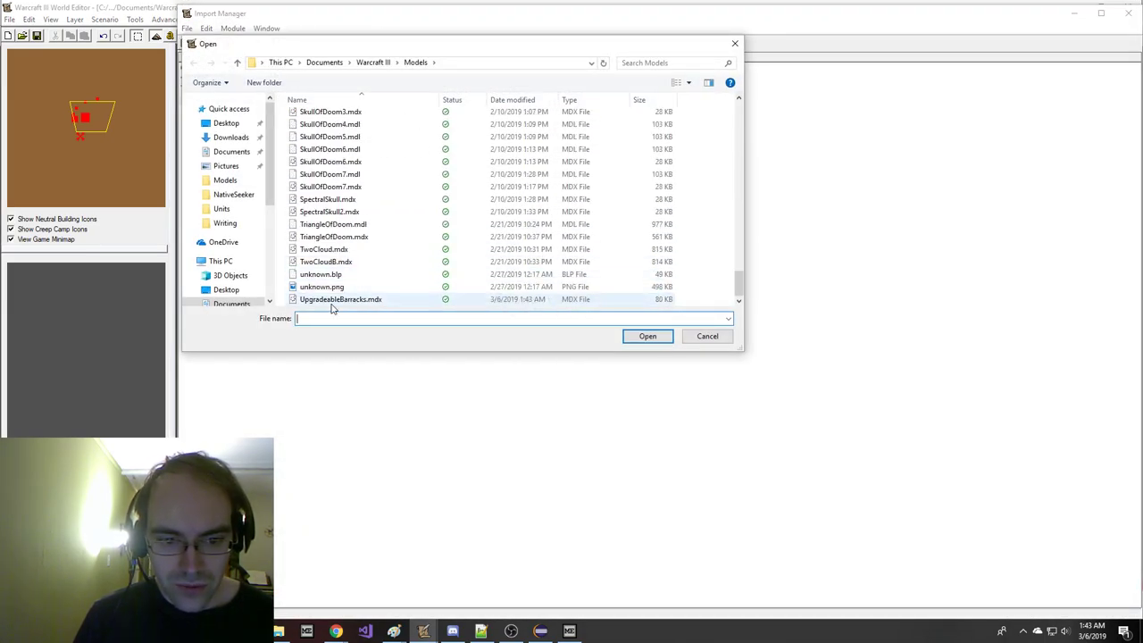
- Check the Reinforced Burrows Upgrade ability and keep the Barracks' model file as war3mapImported\UpgradeableBarracks.mdl in the Object Editor
click(213, 43)
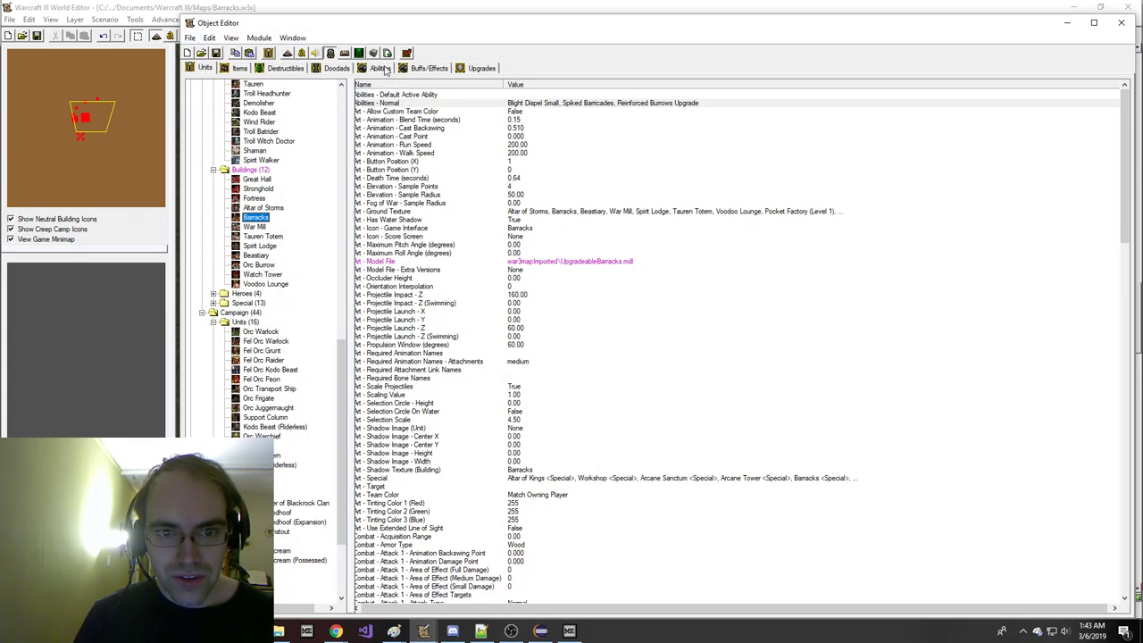
click(382, 69)
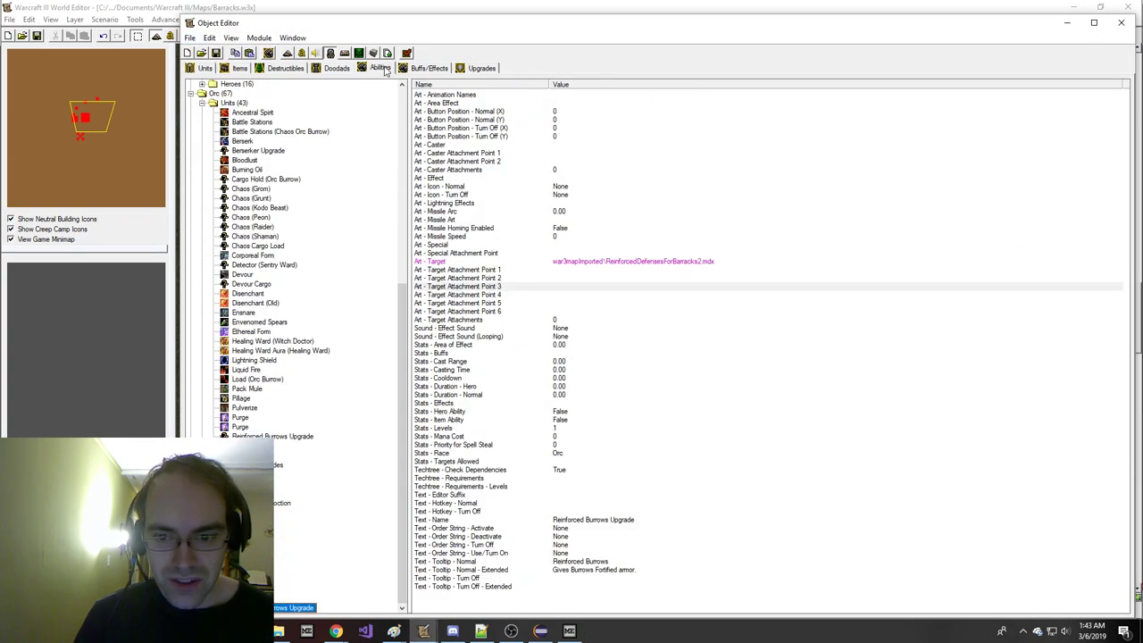
click(203, 69)
double_click(554, 262)
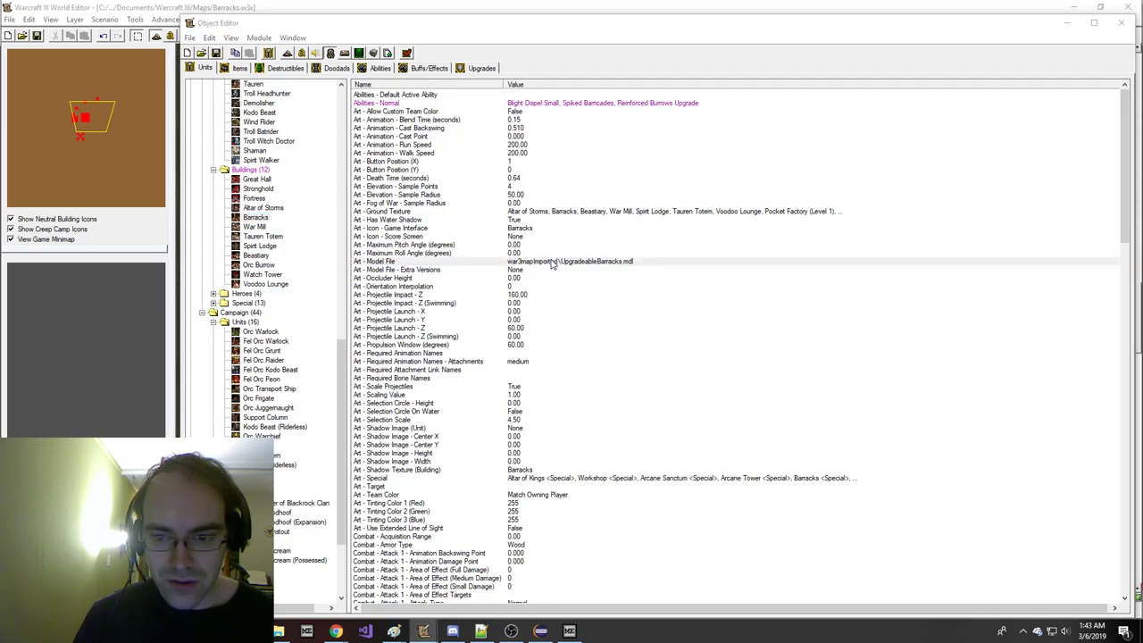
key(Return)
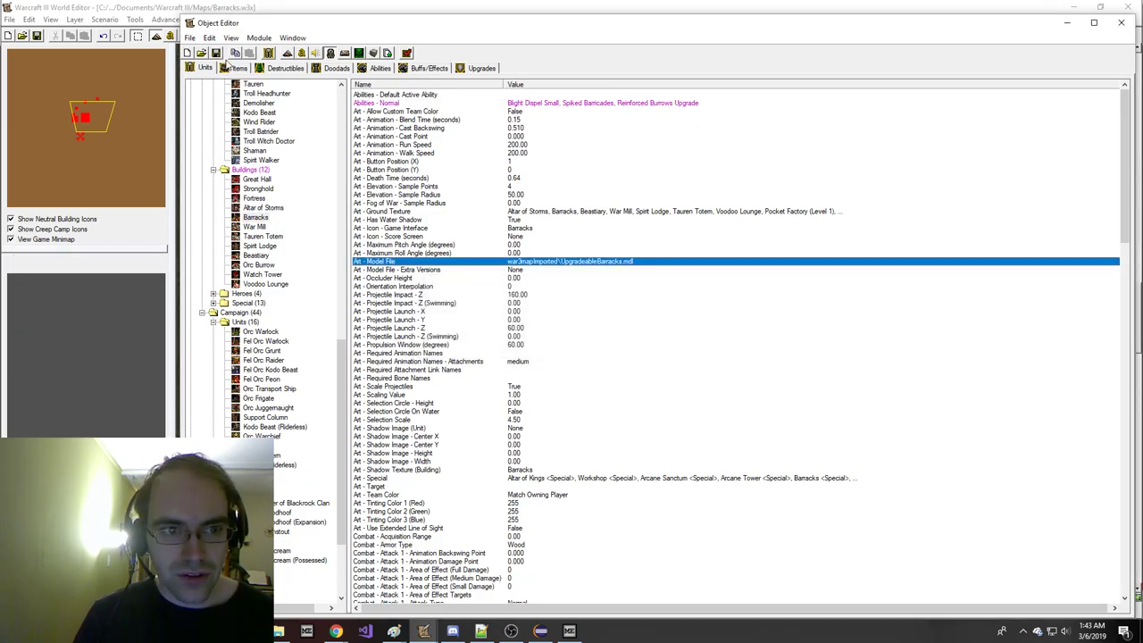
- Save the map and launch it in a test game
key(ctrl+F9)
key(Return)
click(276, 36)
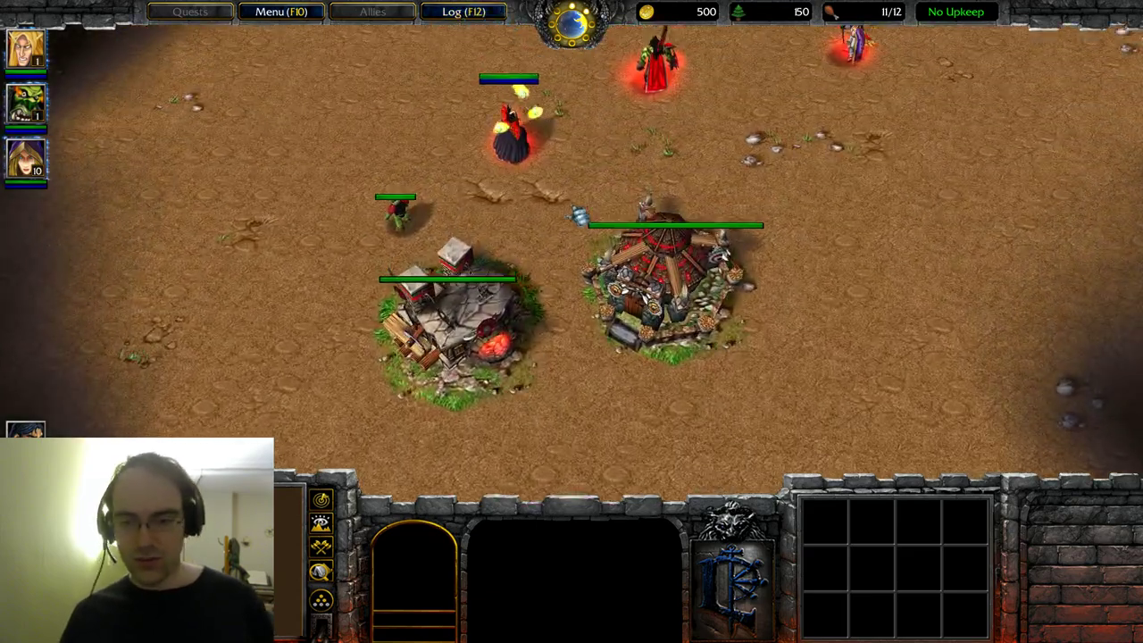
- Enable the synergy and warpten cheats and enter greedisgood for gold and lumber
click(452, 319)
click(571, 256)
key(Return)
text(synergy)
key(Return)
key(Return)
text(warpten)
key(Return)
key(Return)
text(gr)
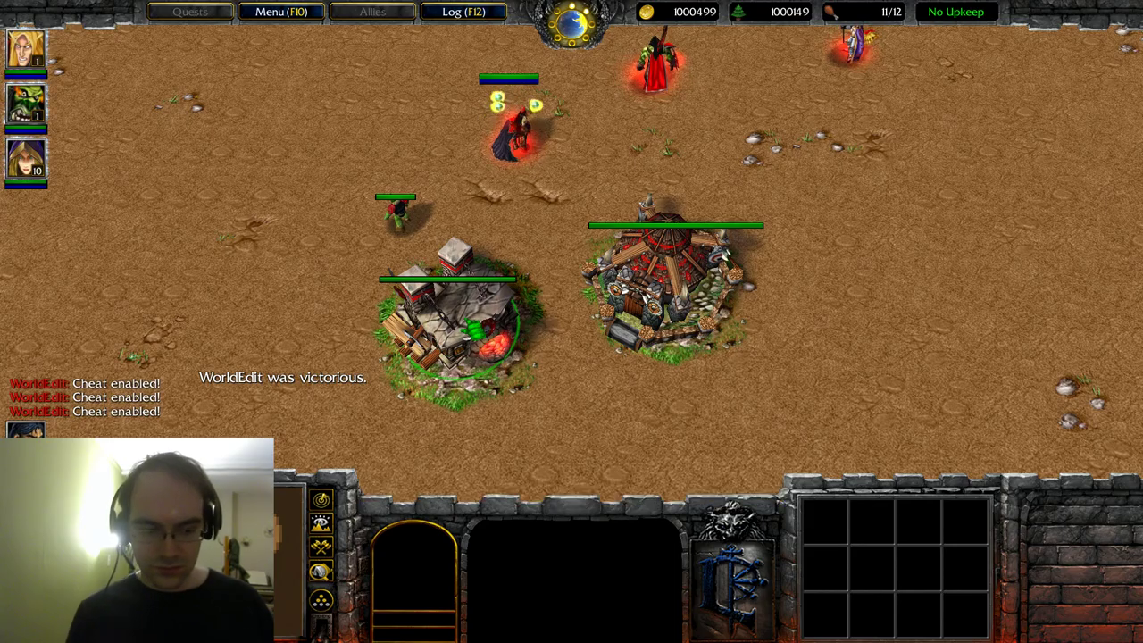
- Research Reinforced Defenses at the War Mill and examine the upgraded Barracks from different angles
click(470, 326)
click(926, 581)
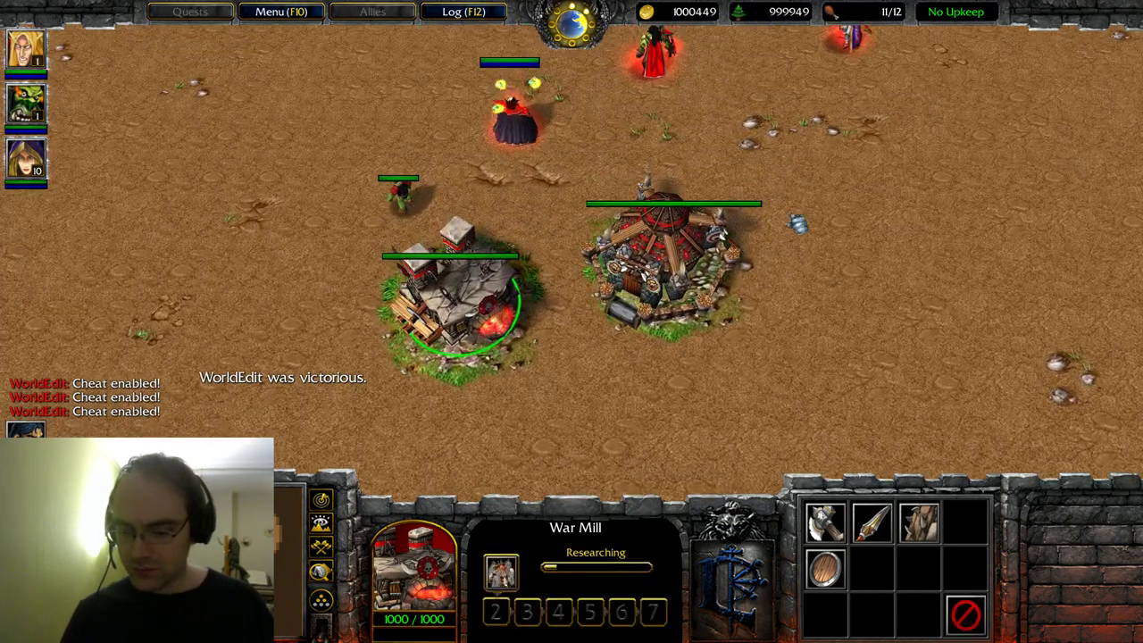
click(596, 272)
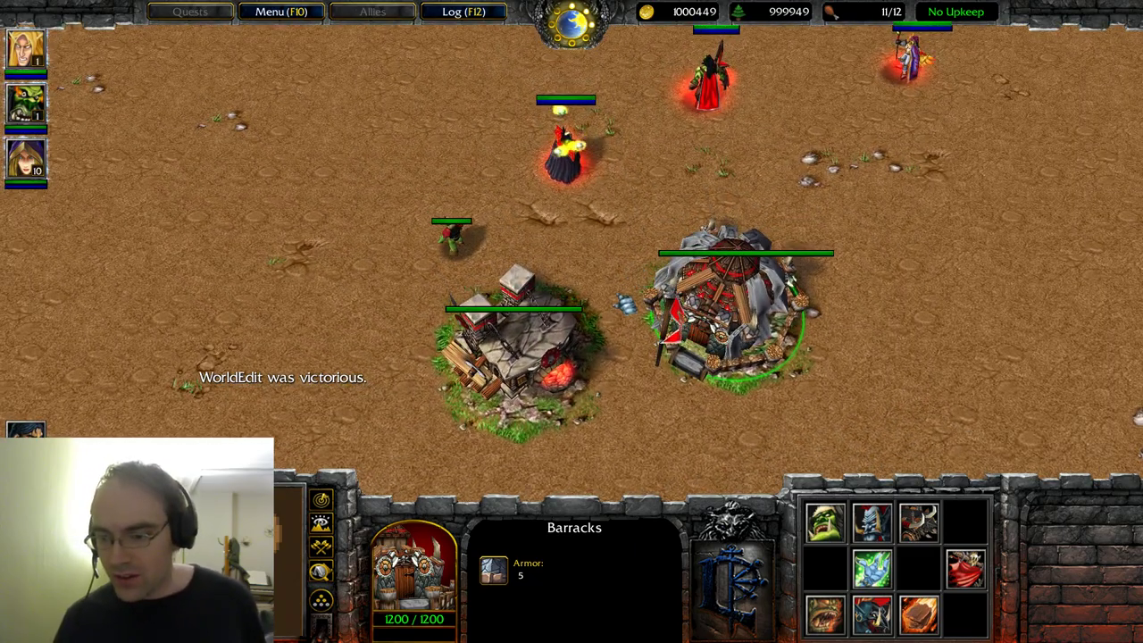
key(Up)
key(Right)
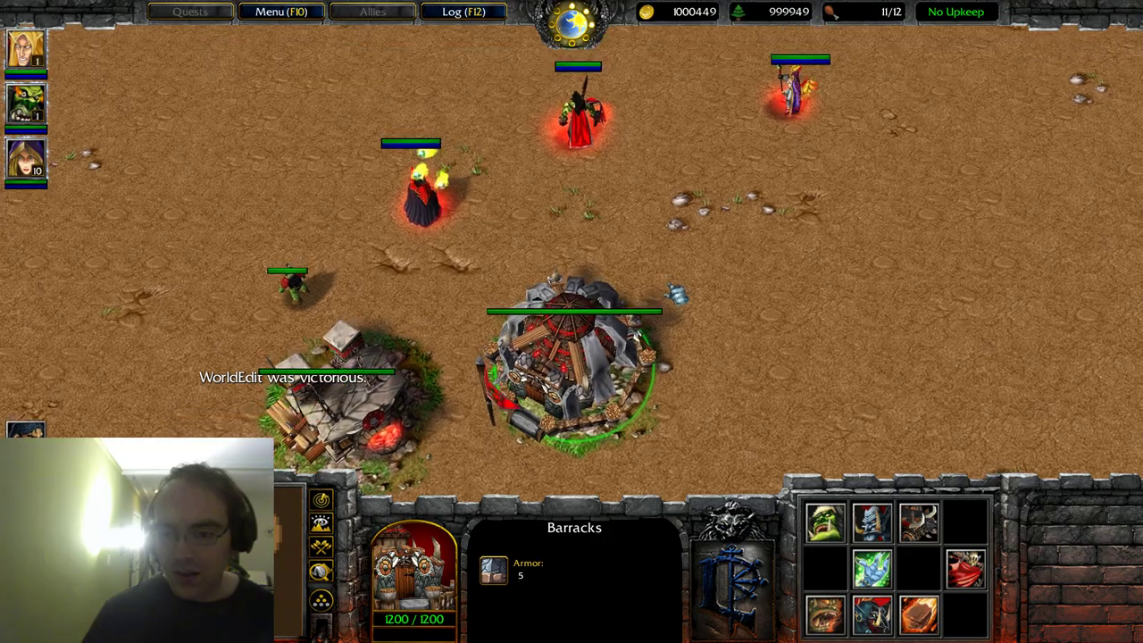
key(Insert)
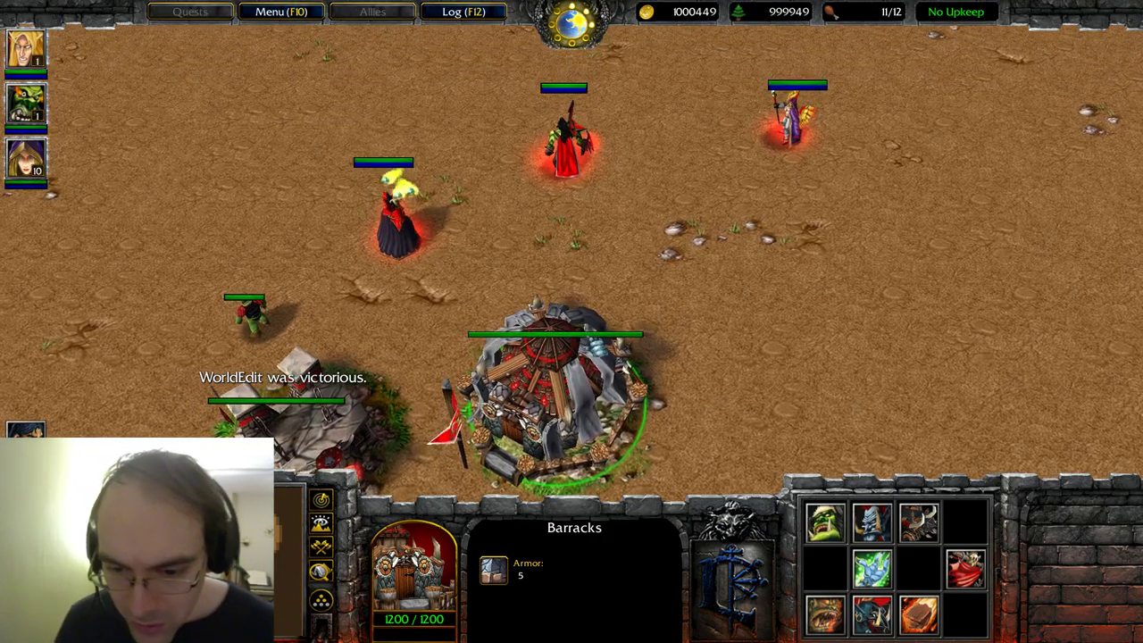
key(Insert)
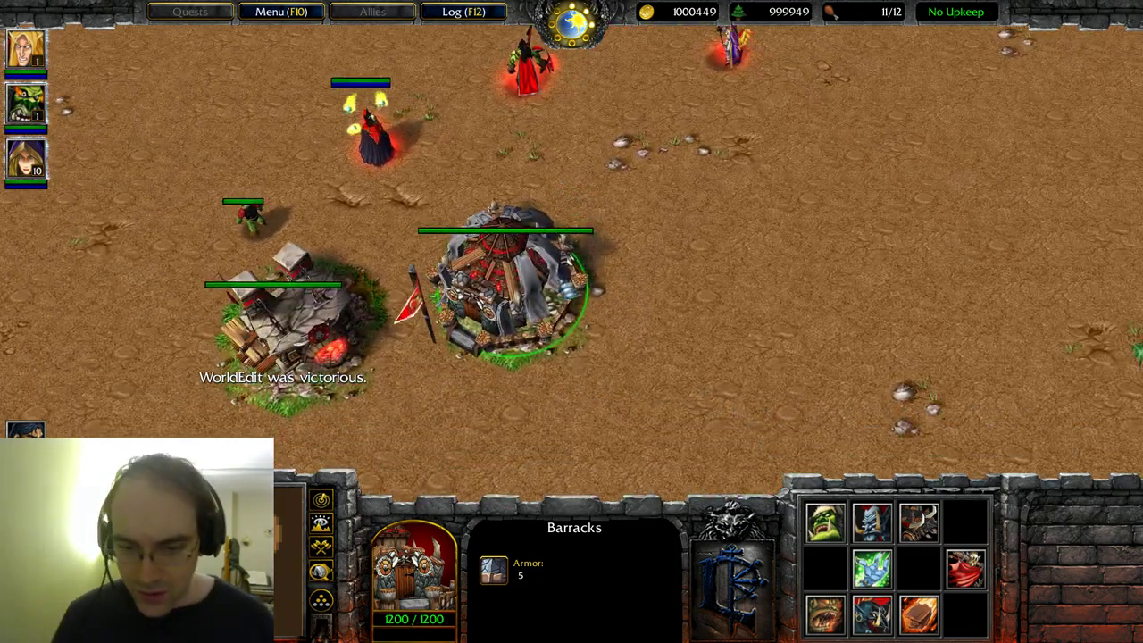
- Switch to the Model Editor, open ReinforcedDefensesForBarracks.mdx, and inspect the model in perspective
key(super)
click(569, 632)
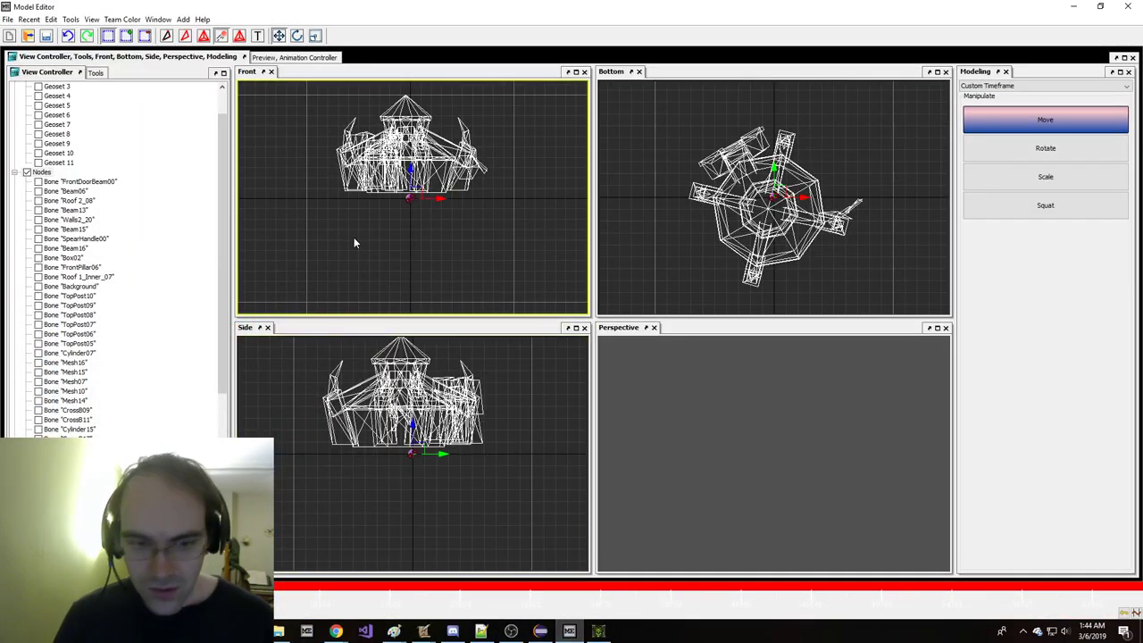
click(28, 19)
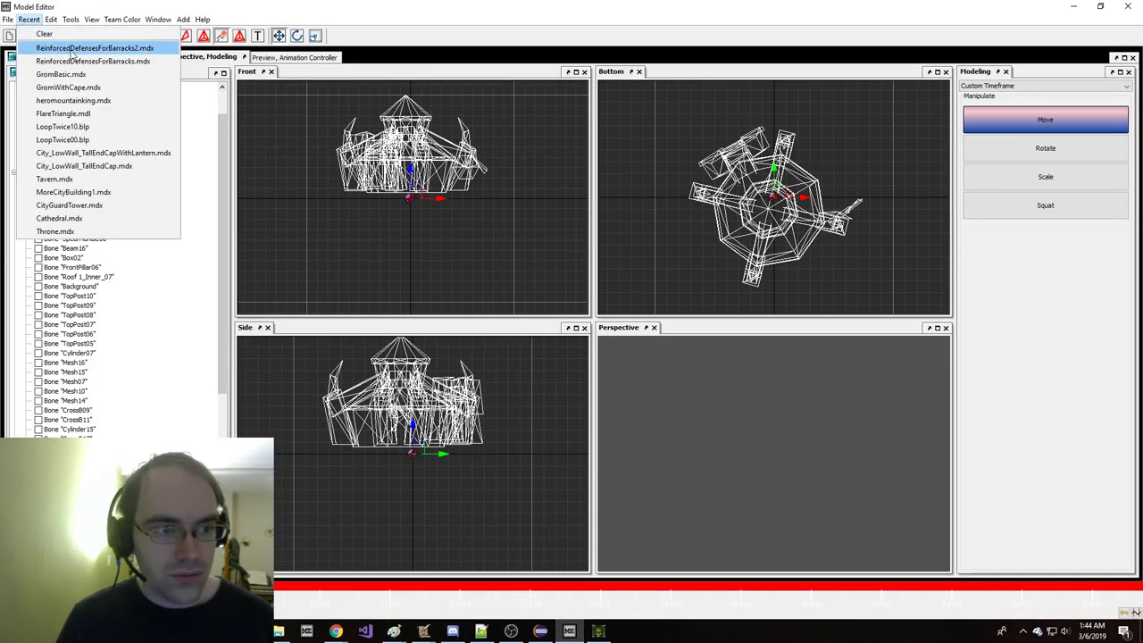
click(89, 58)
scroll(741, 389, down, 12)
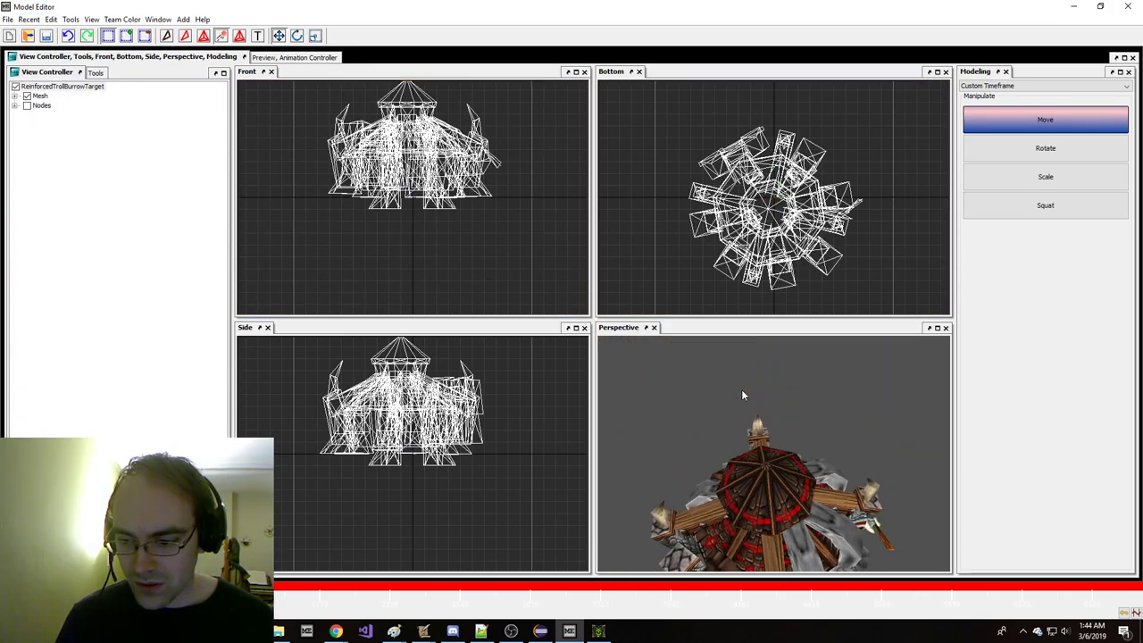
middle_drag(718, 434, 770, 427)
scroll(712, 413, up, 3)
drag(771, 432, 820, 384)
scroll(831, 400, down, 3)
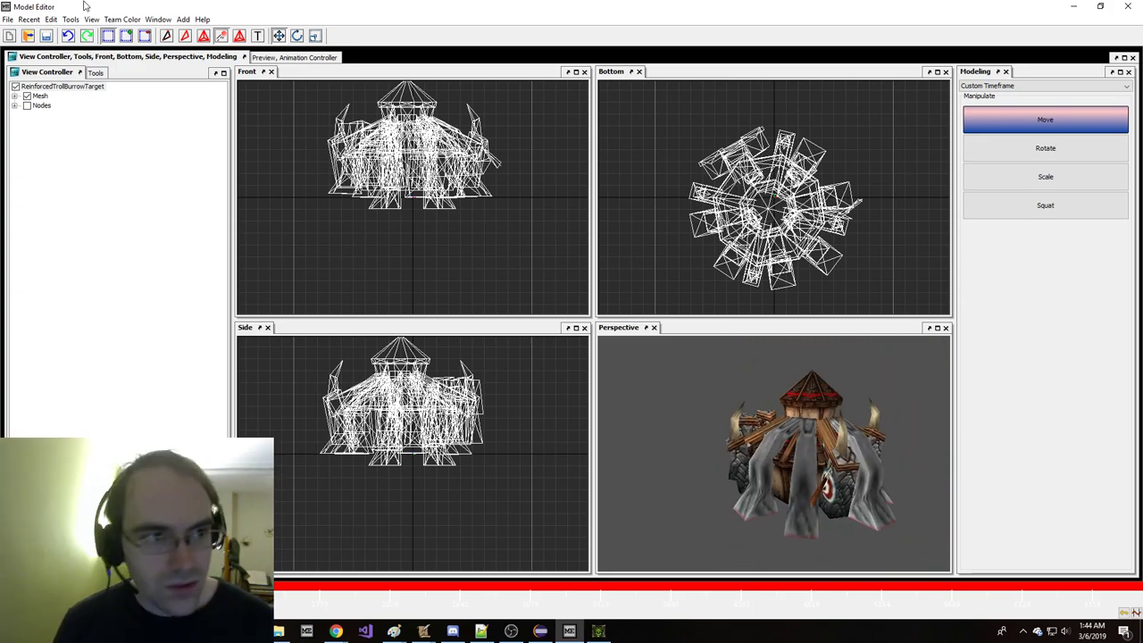
- Preview the ReinforcedDefensesForBarracks model with the Stand - 1 animation
click(270, 60)
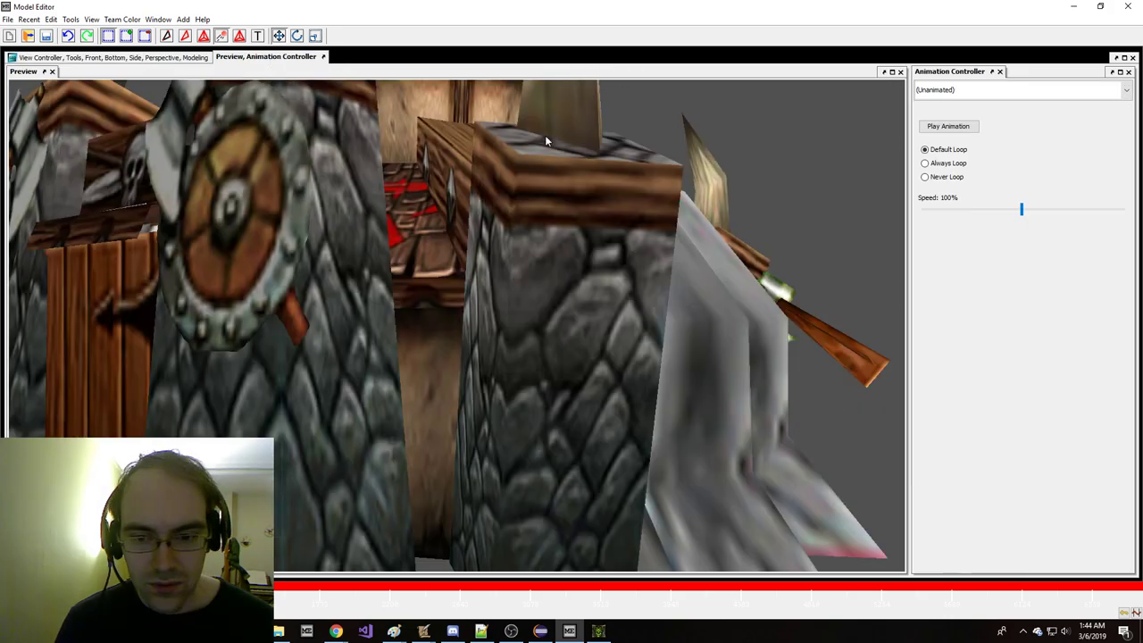
scroll(544, 132, down, 6)
drag(510, 173, 472, 195)
click(961, 88)
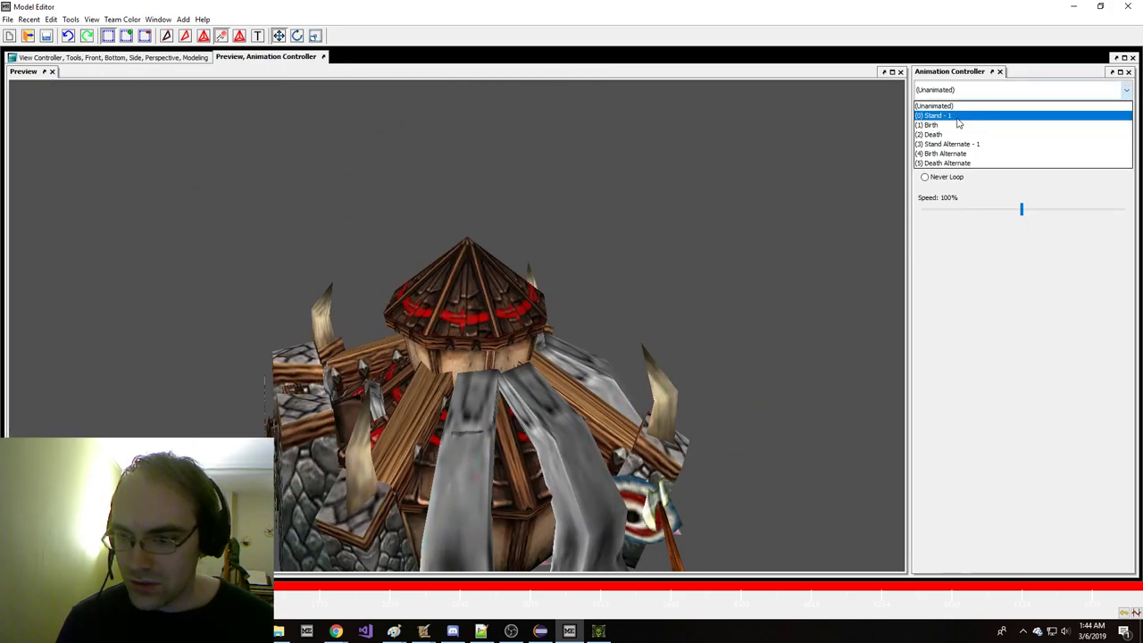
click(958, 115)
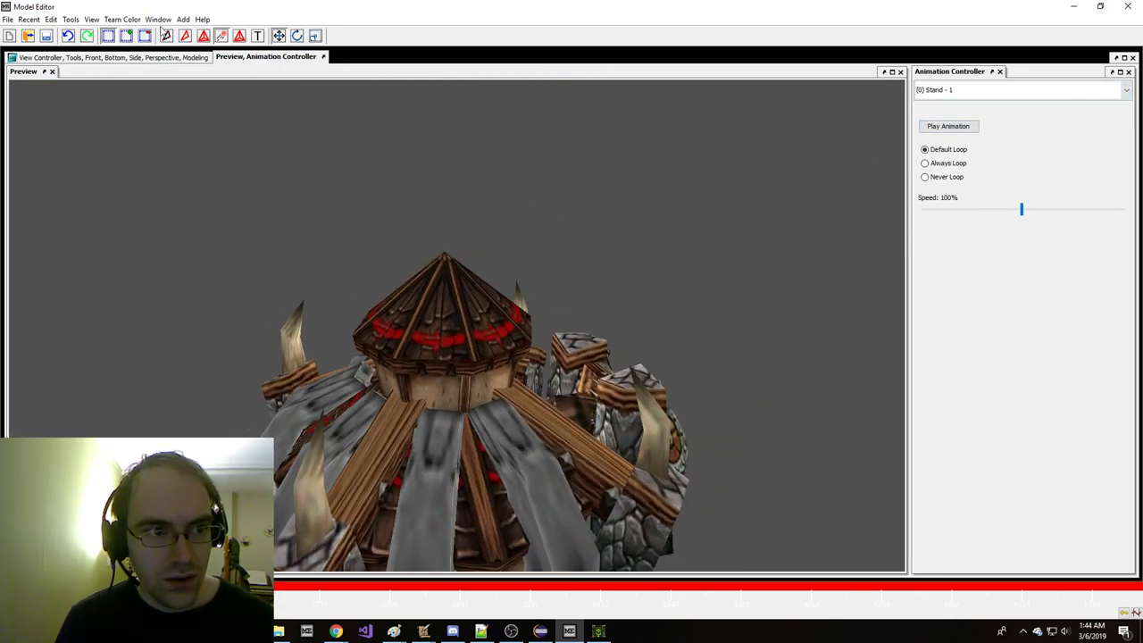
- Bring up the ReinforcedDefensesForBarracks2 model and show it in the modeling views
click(158, 19)
click(244, 294)
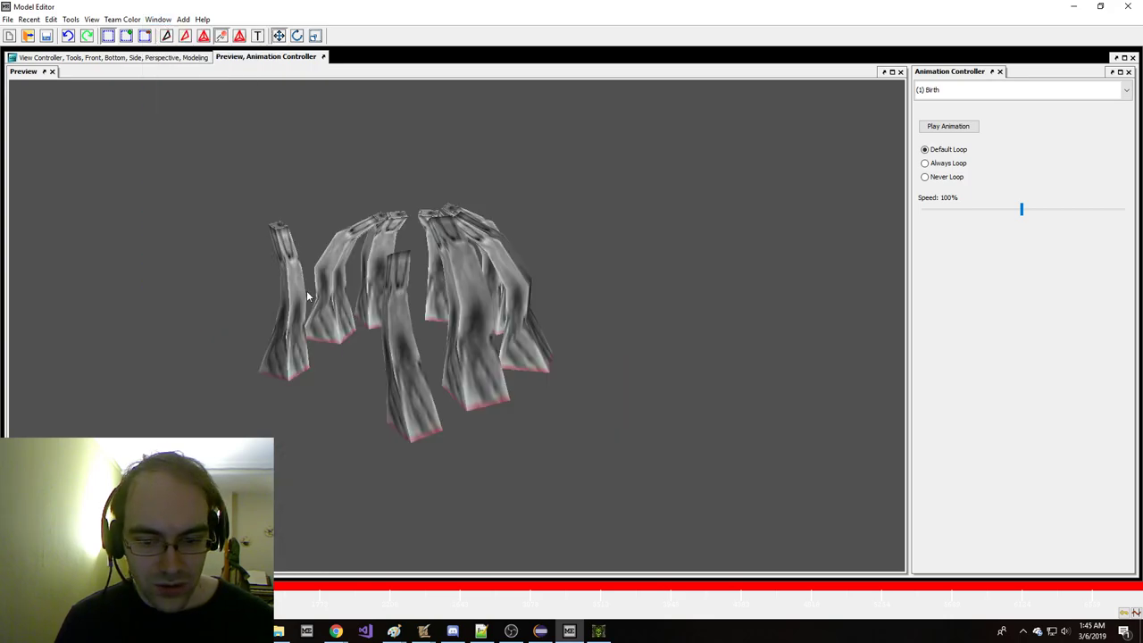
click(27, 36)
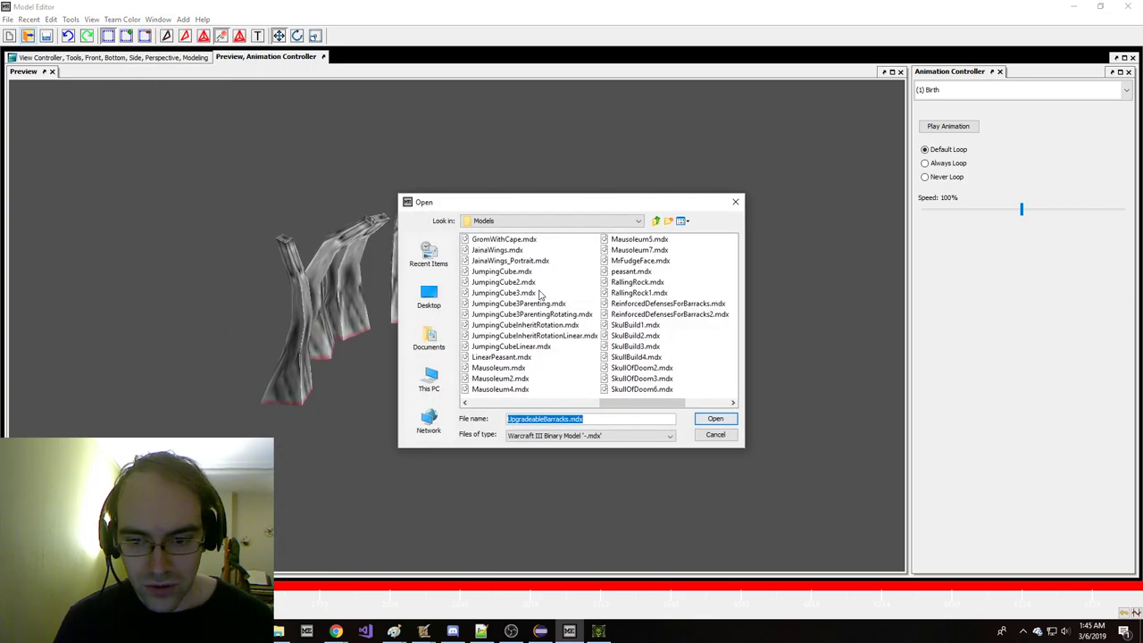
key(Return)
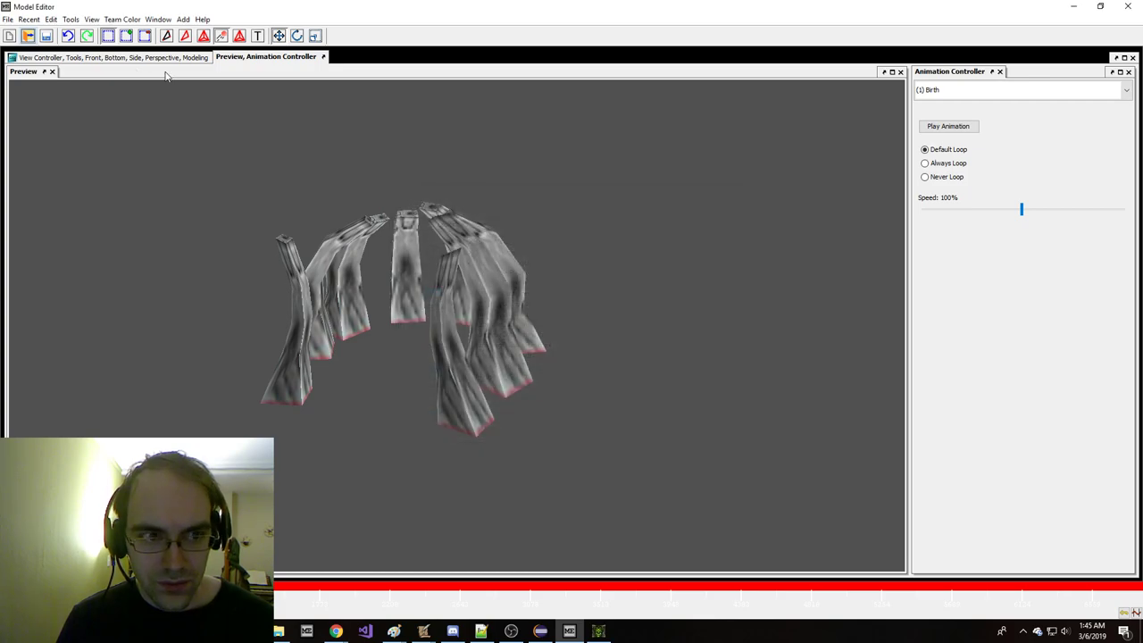
click(155, 58)
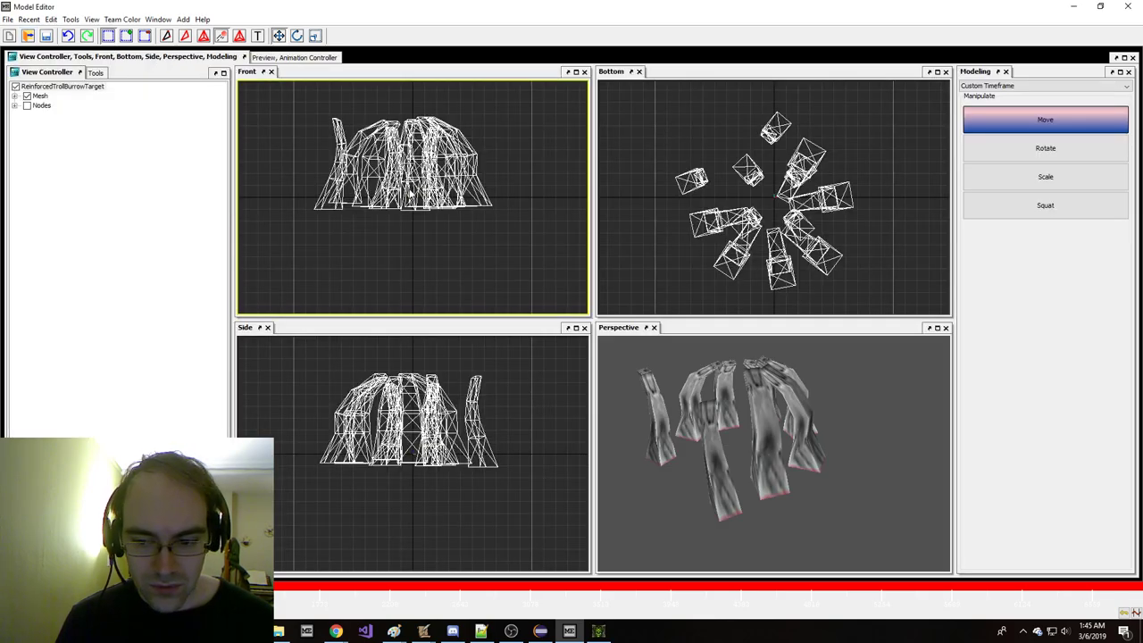
- Compare ReinforcedDefensesForBarracks with ReinforcedDefensesForBarracks2 by alternating between them in the modeling views
click(158, 18)
click(212, 321)
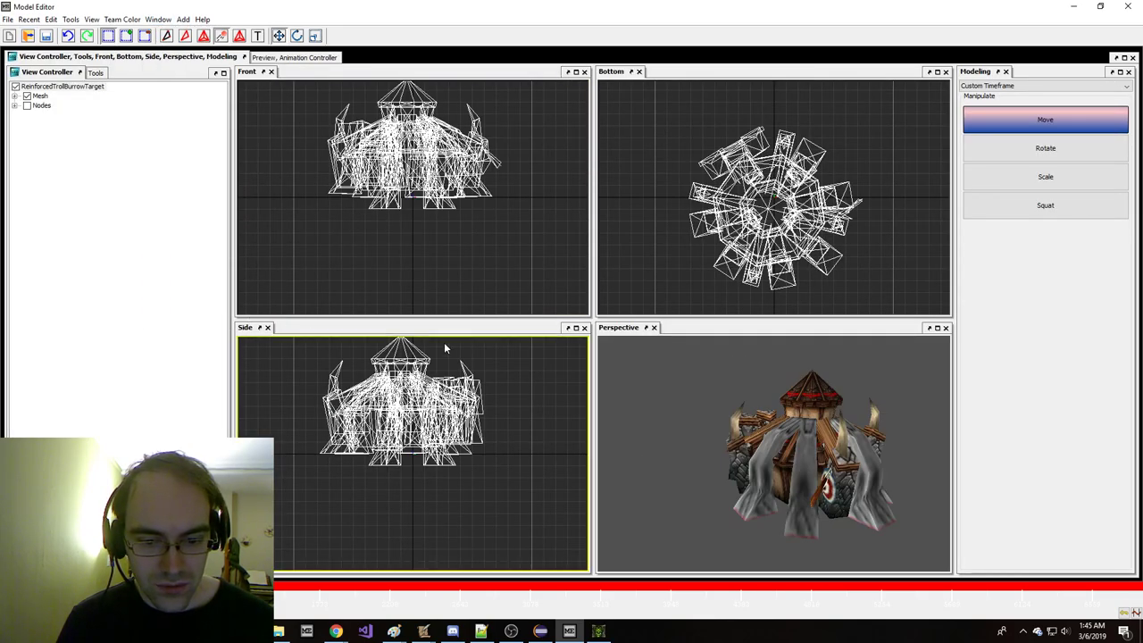
click(158, 19)
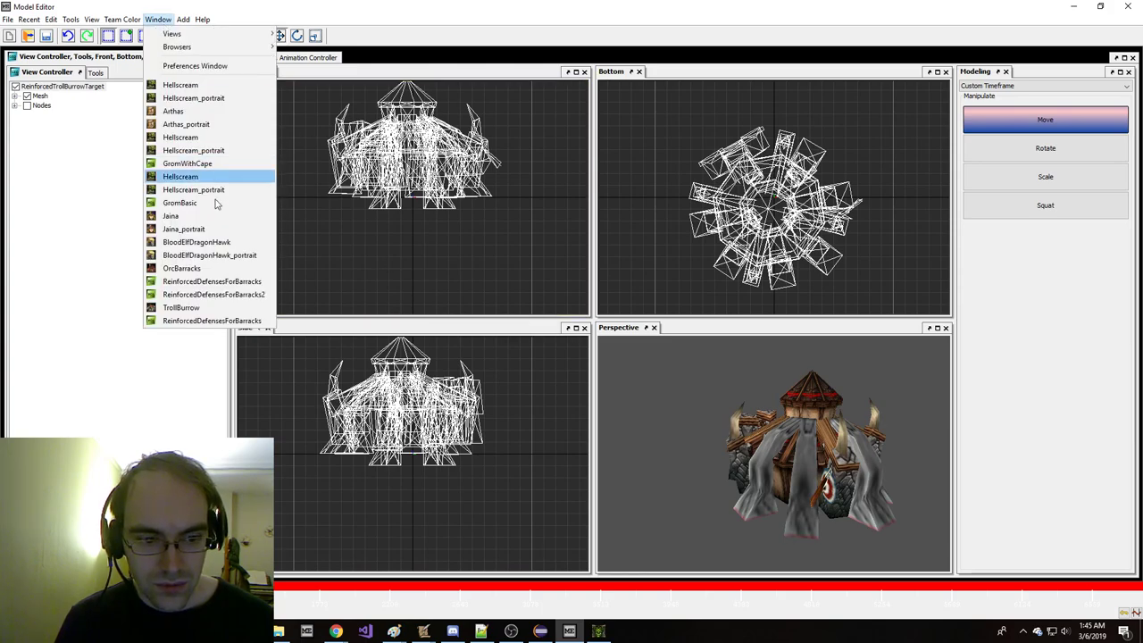
click(240, 295)
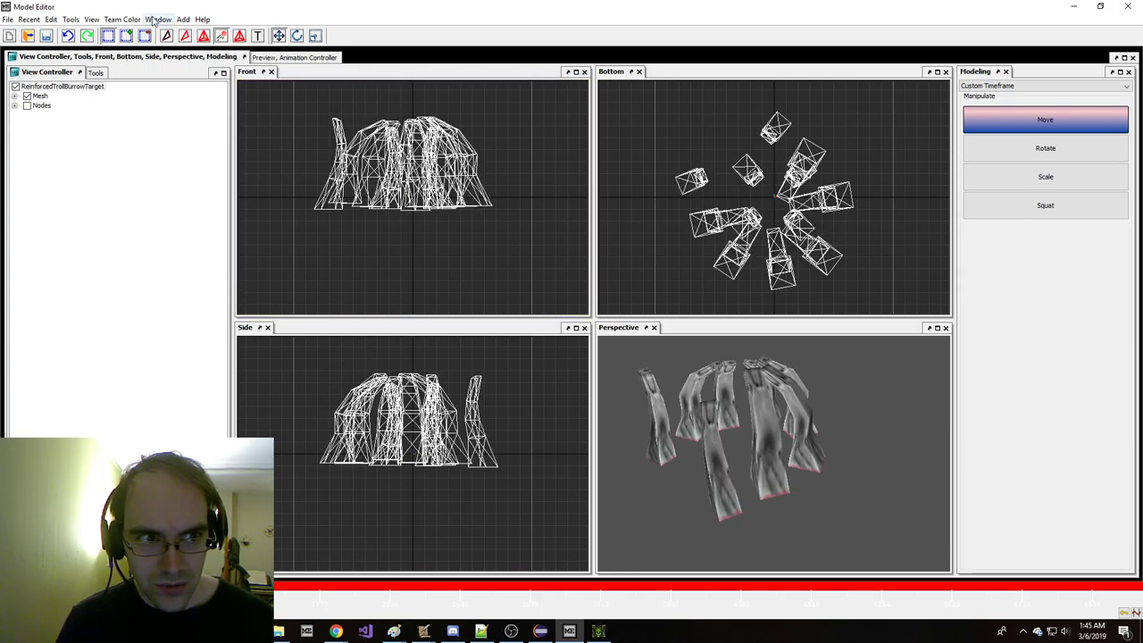
click(156, 19)
click(247, 319)
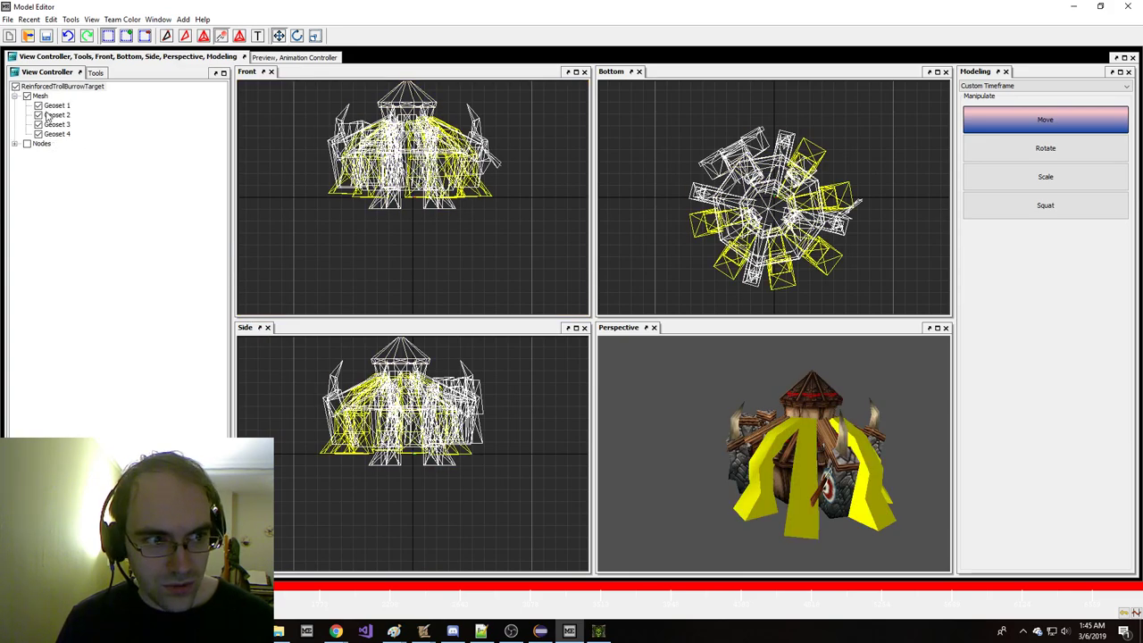
- Hide Geosets 3 and 4 in the combined ReinforcedDefensesForBarracks model and compare the remaining supports with ReinforcedDefensesForBarracks2
click(37, 124)
click(38, 133)
click(158, 19)
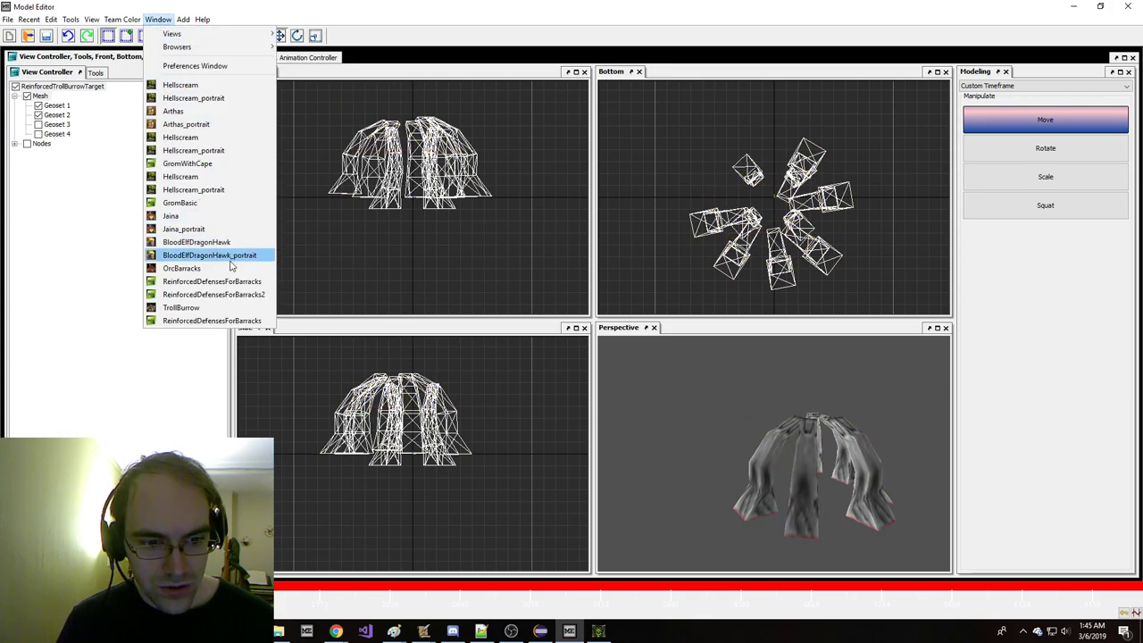
click(237, 321)
click(159, 18)
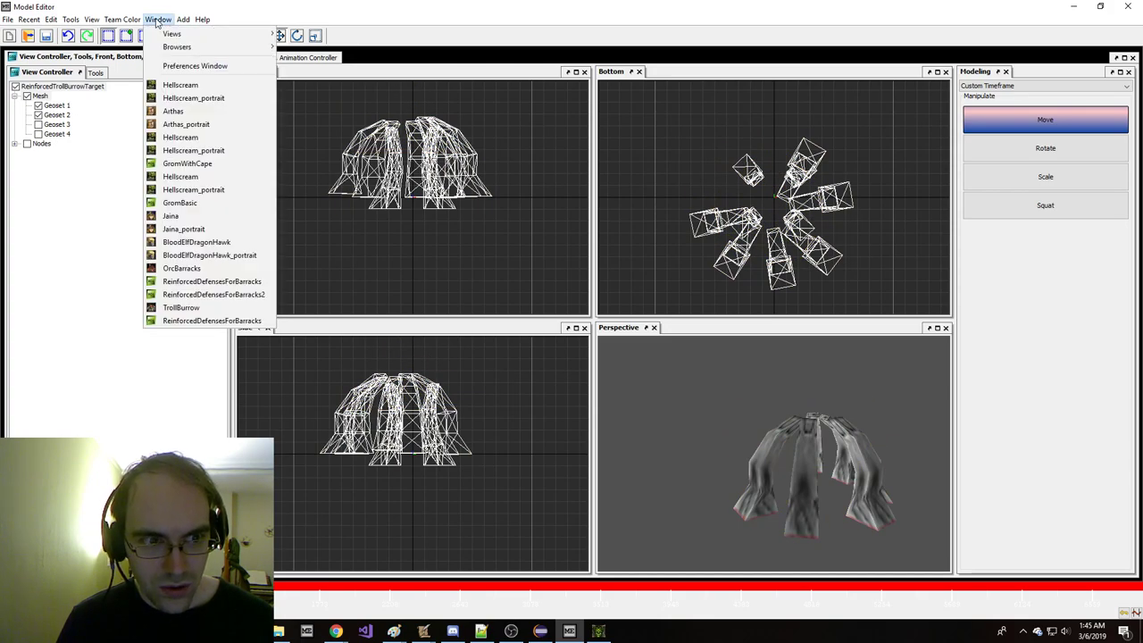
click(236, 300)
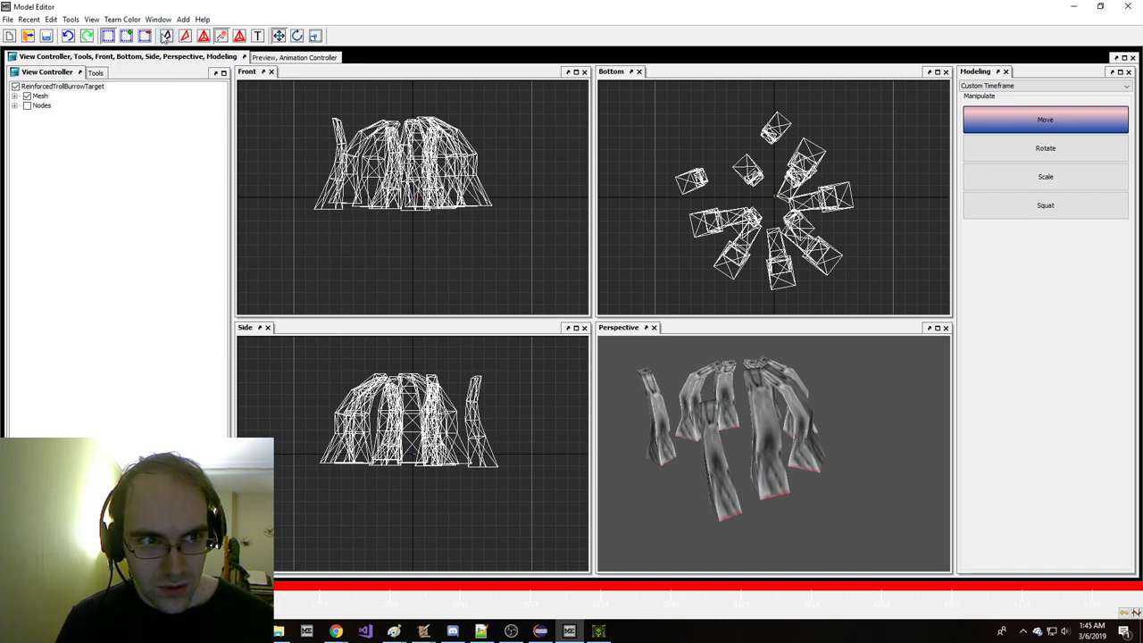
click(158, 19)
click(215, 320)
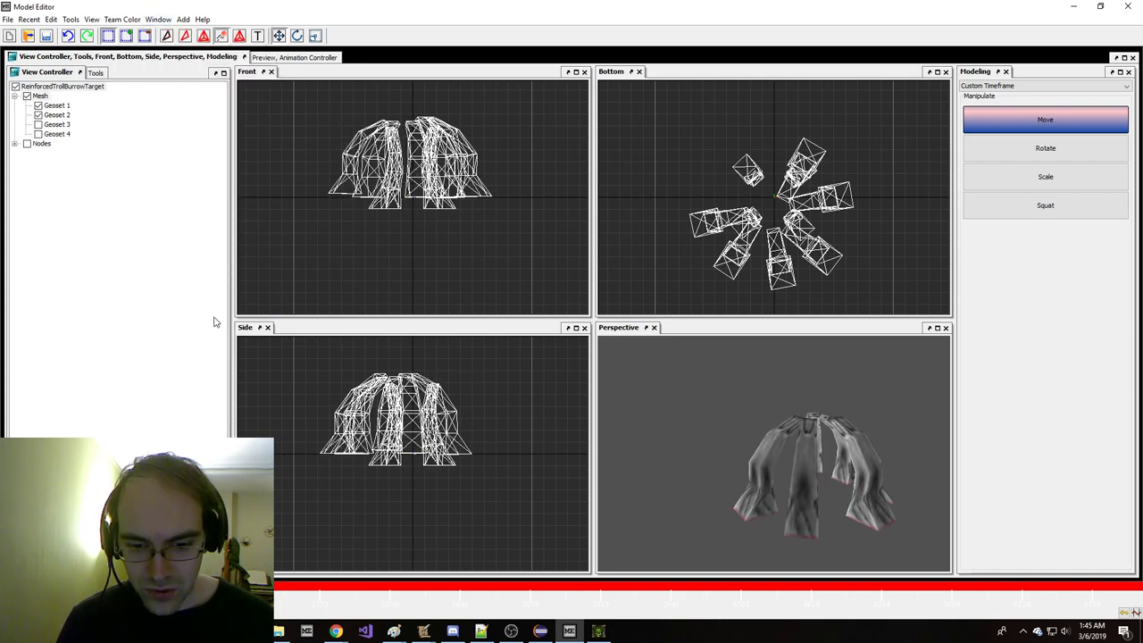
drag(649, 399, 750, 412)
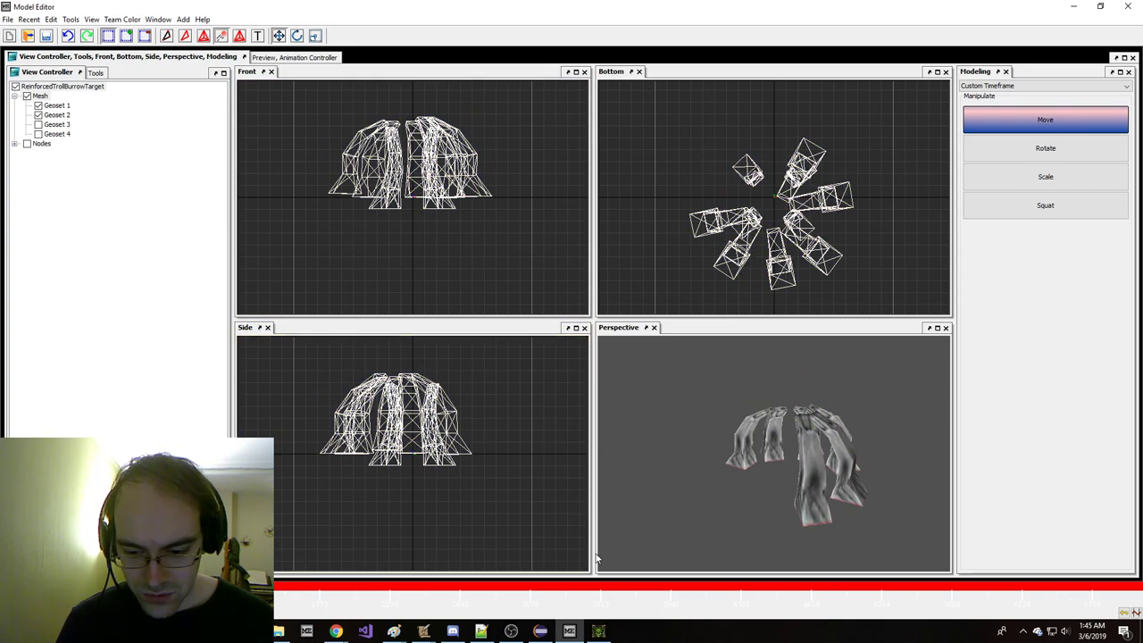
- Check the running game, and recheck ReinforcedDefensesForBarracks2 against ReinforcedDefensesForBarracks in the modeling views
click(599, 631)
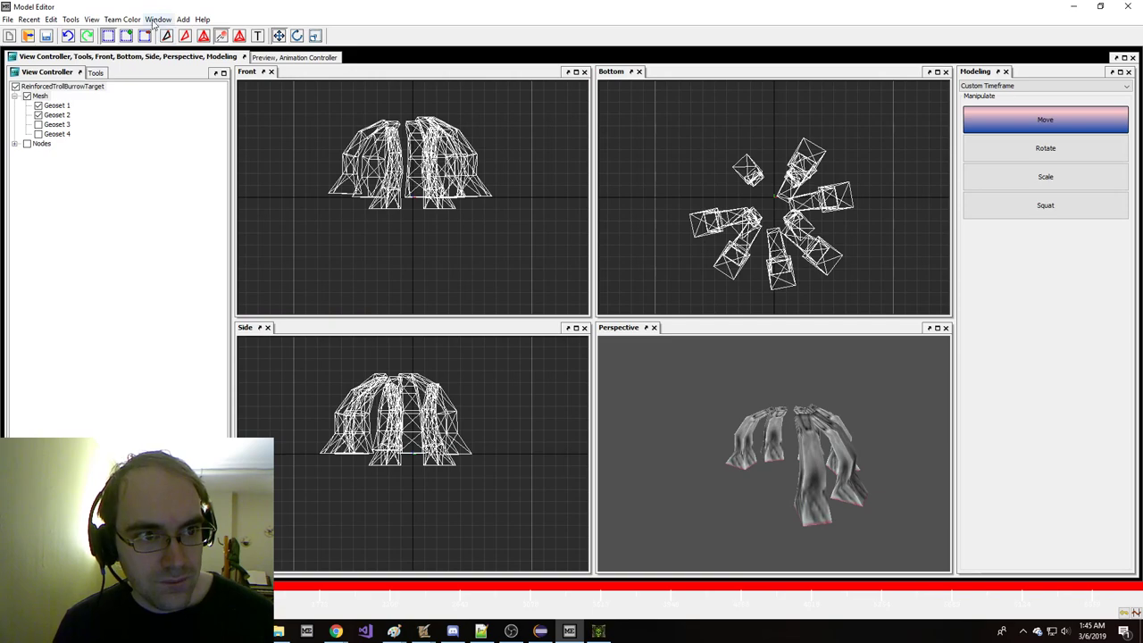
click(158, 19)
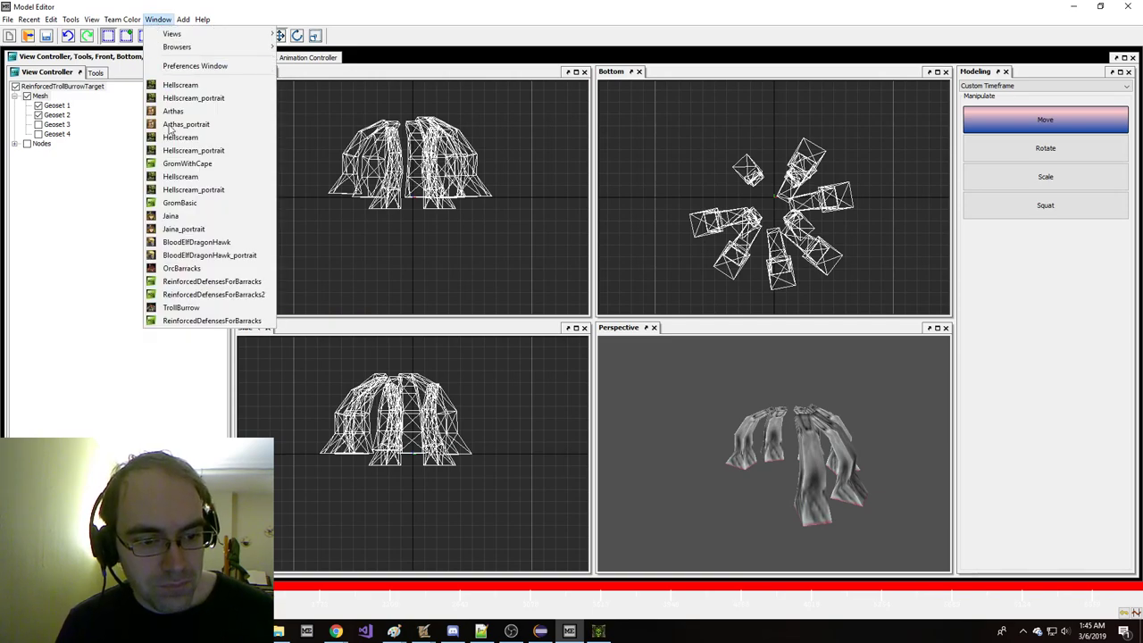
click(215, 294)
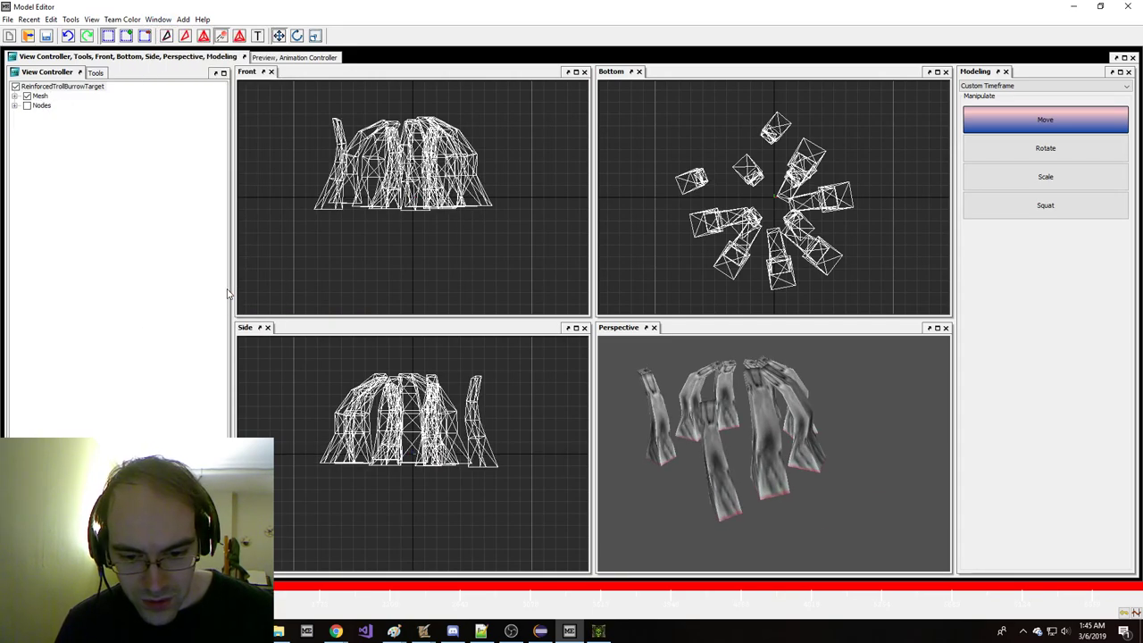
click(158, 19)
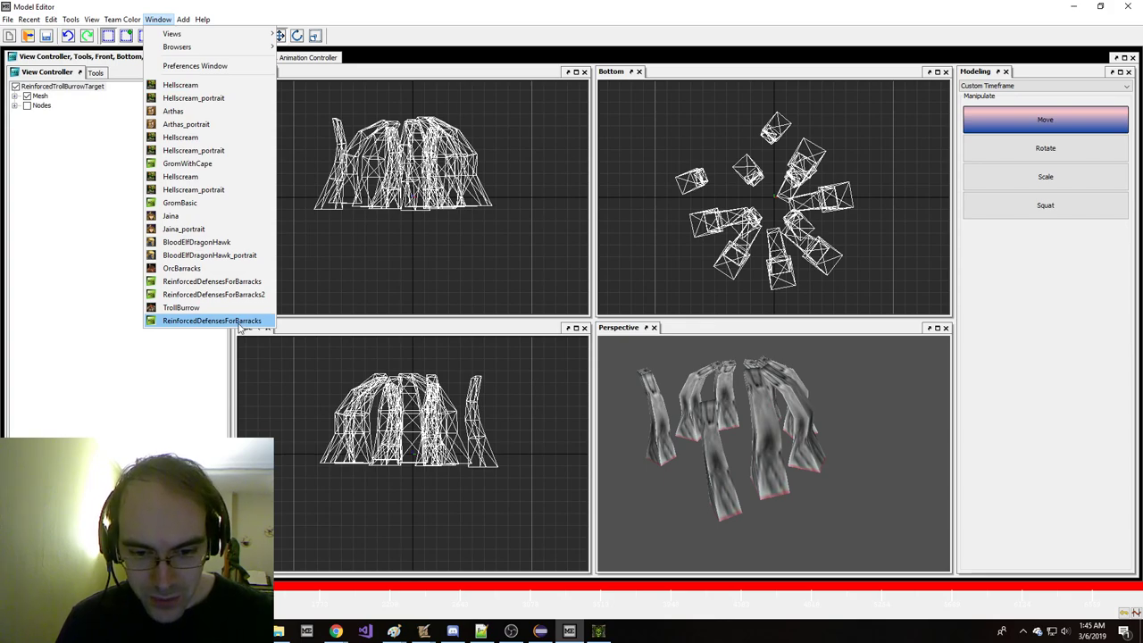
click(238, 320)
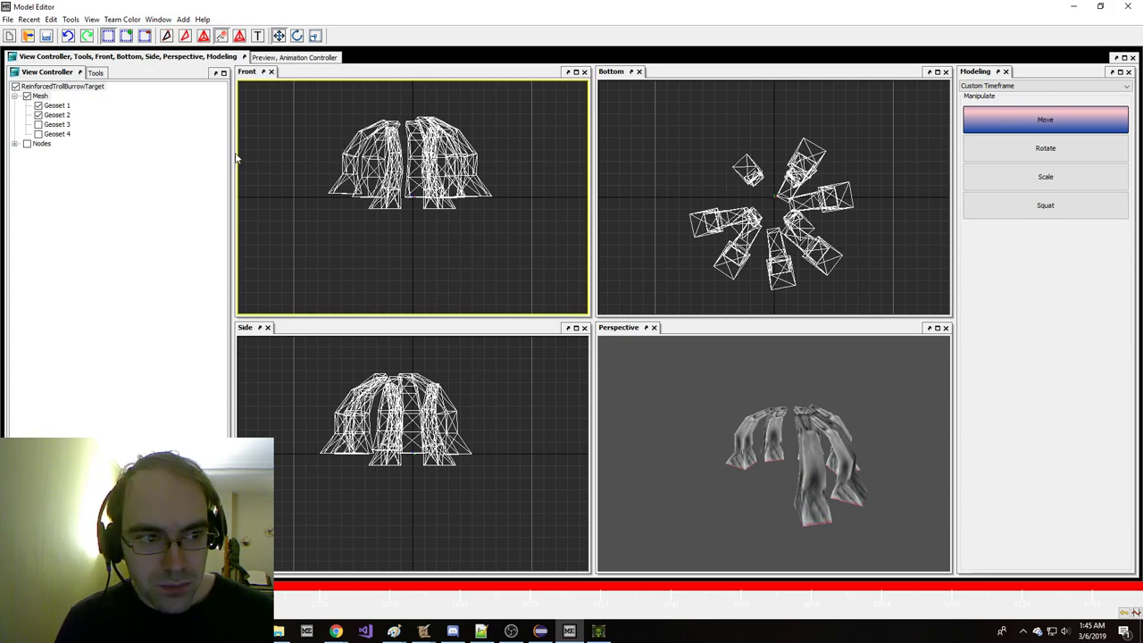
- Show Geosets 3 and 4 again and inspect the barracks with its supports in the animation preview
click(37, 125)
click(37, 133)
click(295, 59)
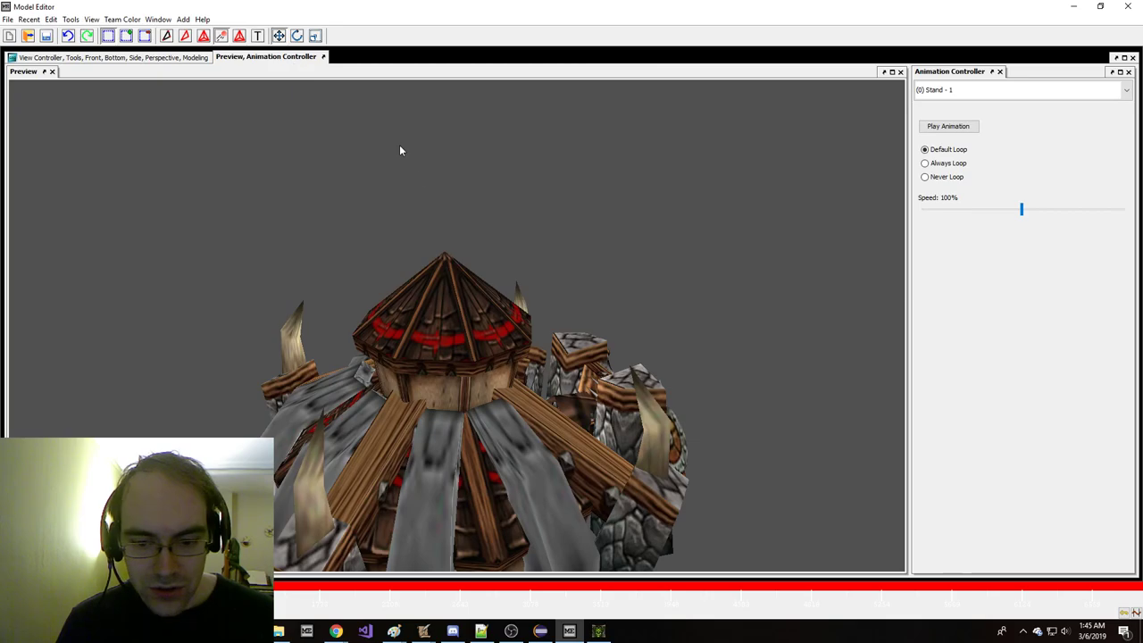
drag(275, 186, 398, 261)
- Switch to the running game, return to the Model Editor, and examine the previewed barracks from another angle
click(599, 632)
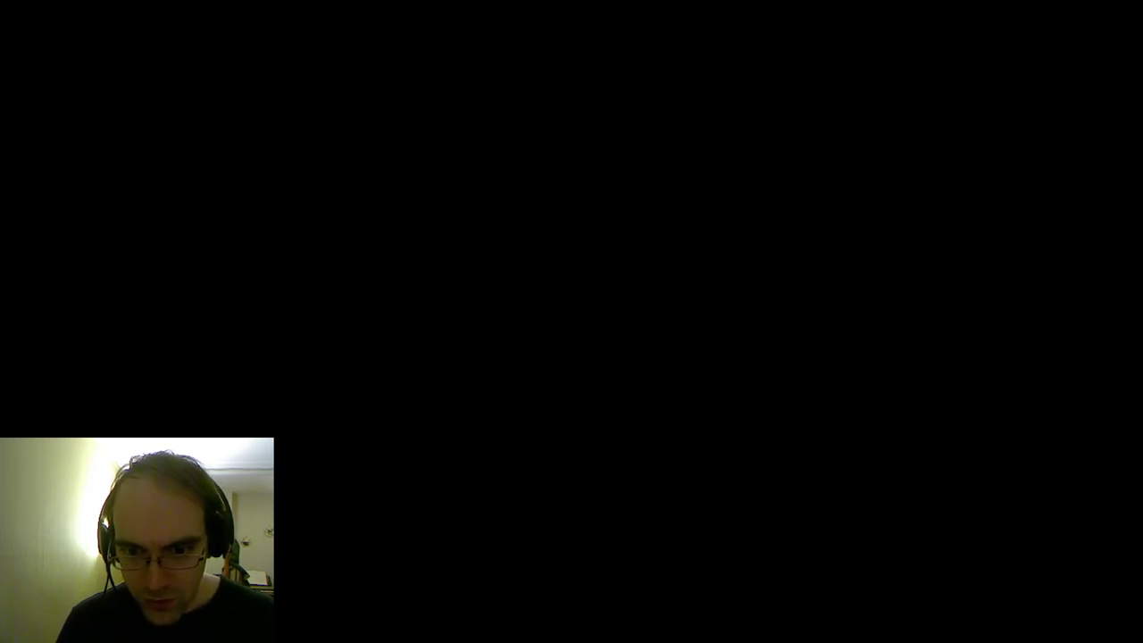
key(super)
click(570, 631)
drag(445, 466, 402, 434)
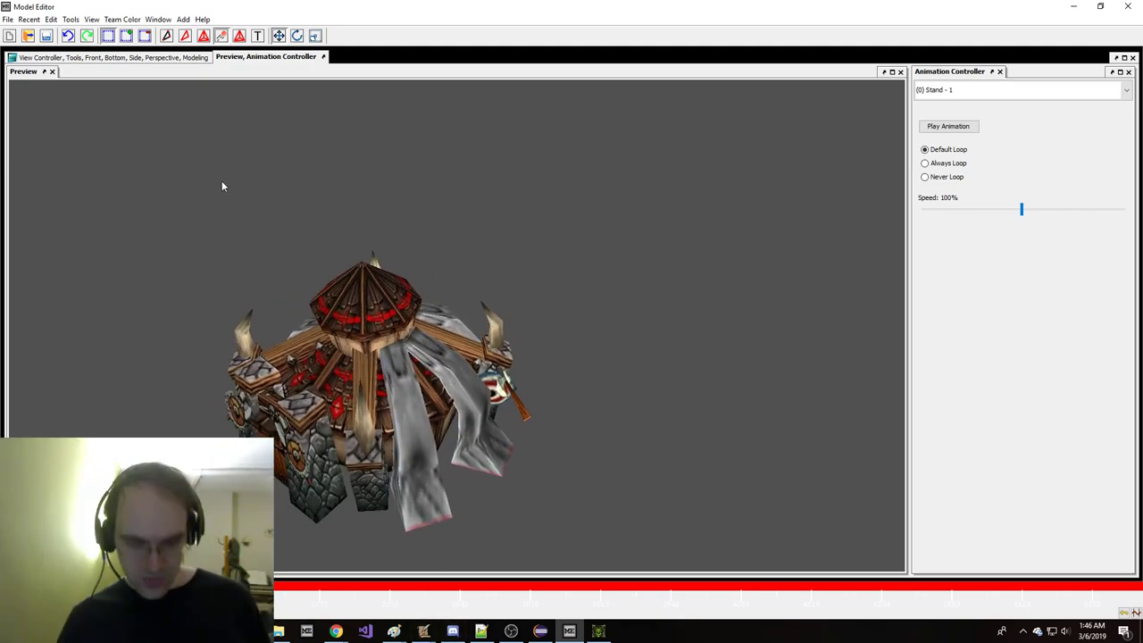
- Bring up the OrcBarracks model in the animation preview
key(ctrl+u)
key(Escape)
click(8, 23)
click(9, 24)
click(166, 21)
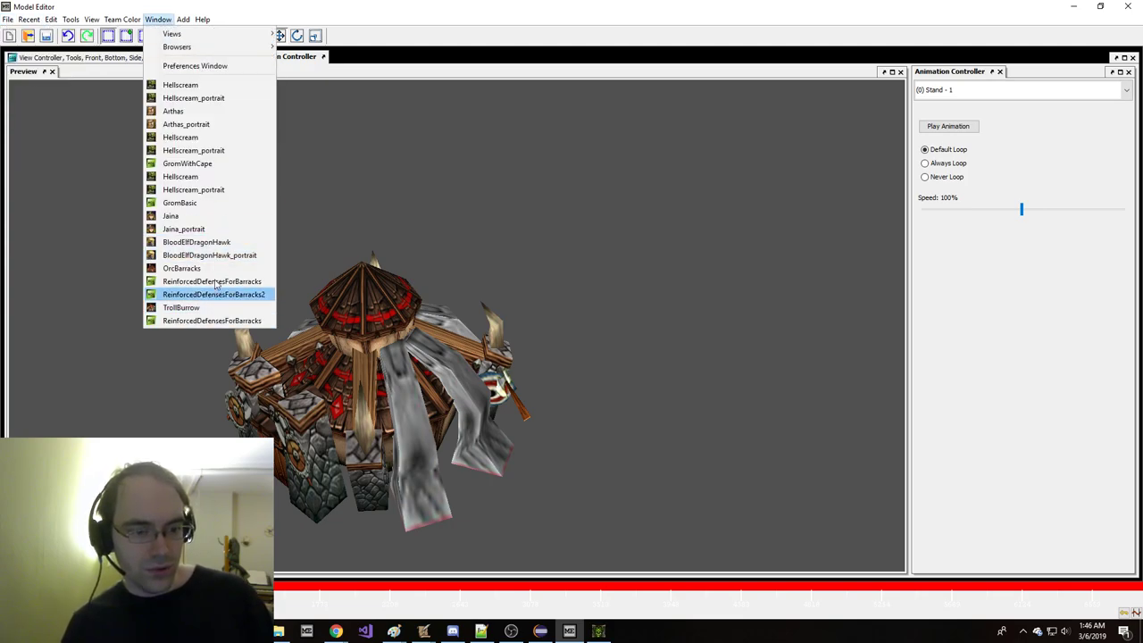
click(206, 269)
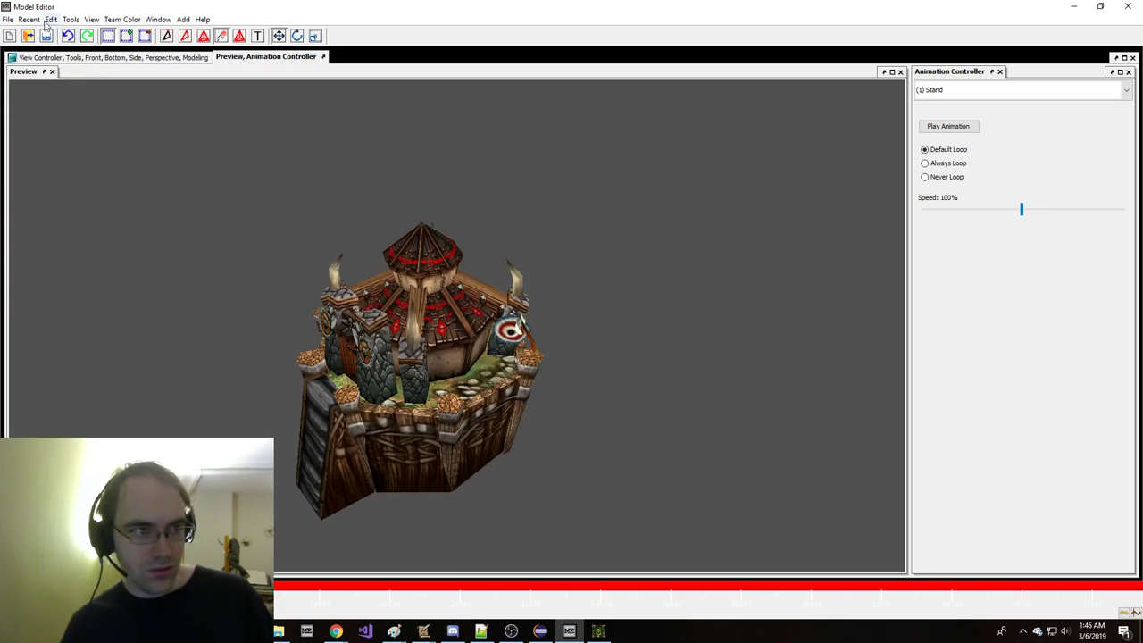
- Examine the "Sprite Medium Ref" attachment among the model's components, cancel the component editing, and show the modeling views
click(7, 20)
click(53, 122)
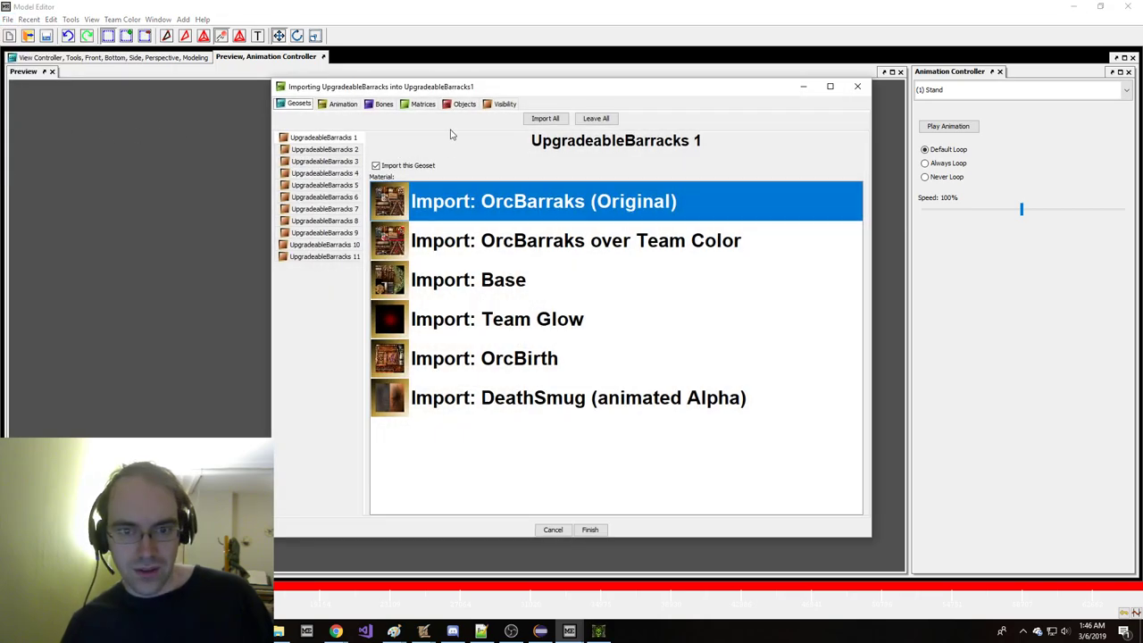
click(462, 104)
click(361, 225)
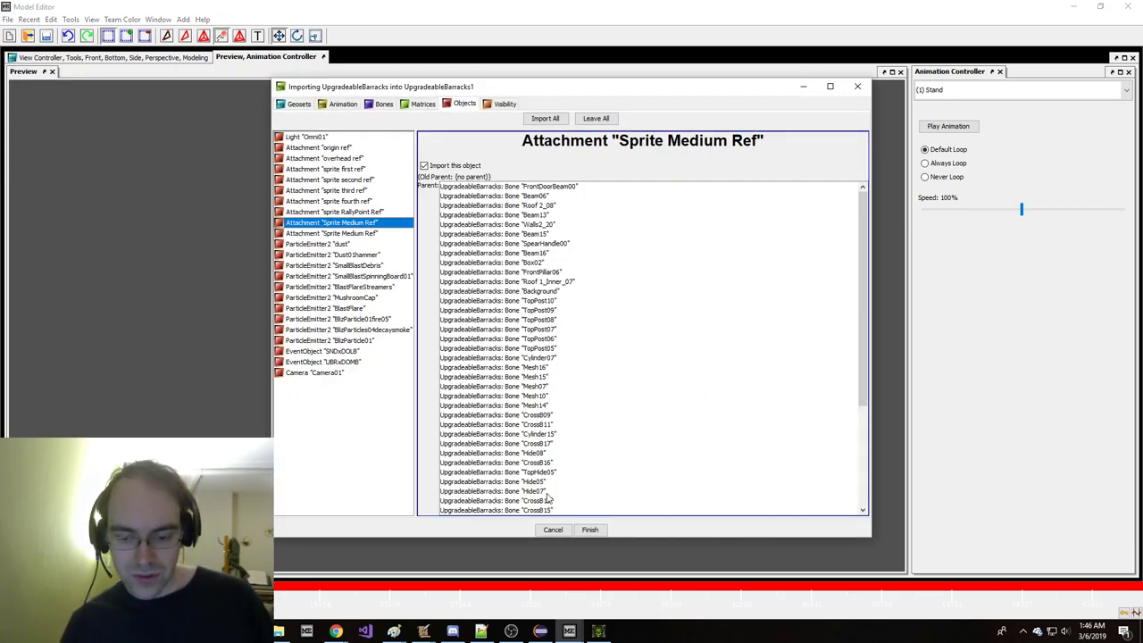
click(554, 530)
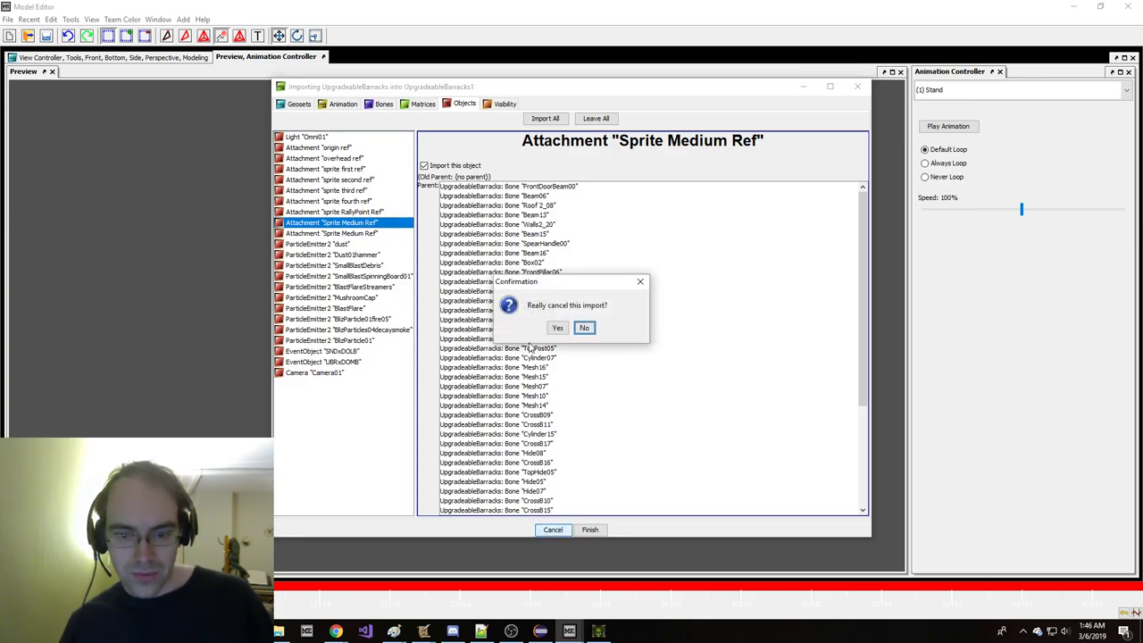
click(552, 327)
click(191, 59)
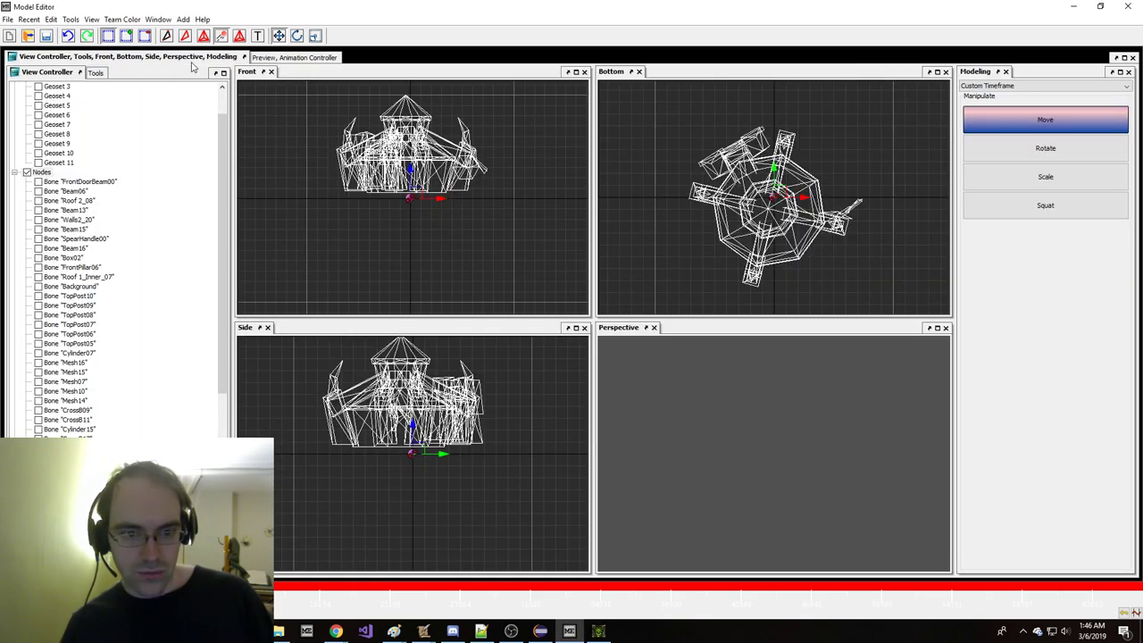
click(7, 19)
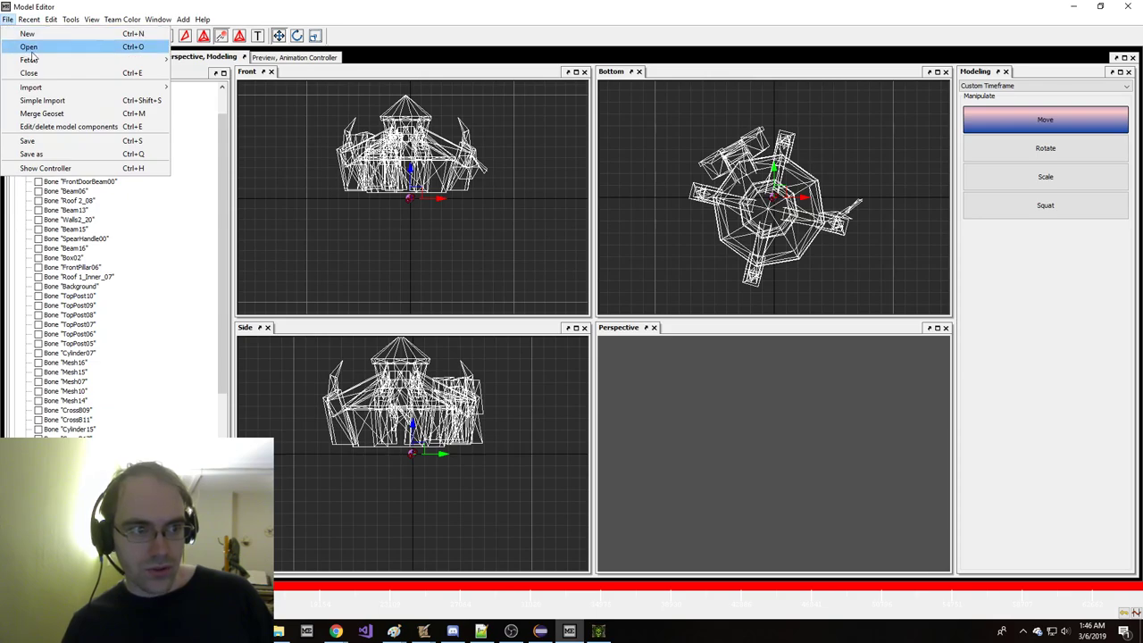
mouse_move(36, 59)
click(206, 59)
click(534, 216)
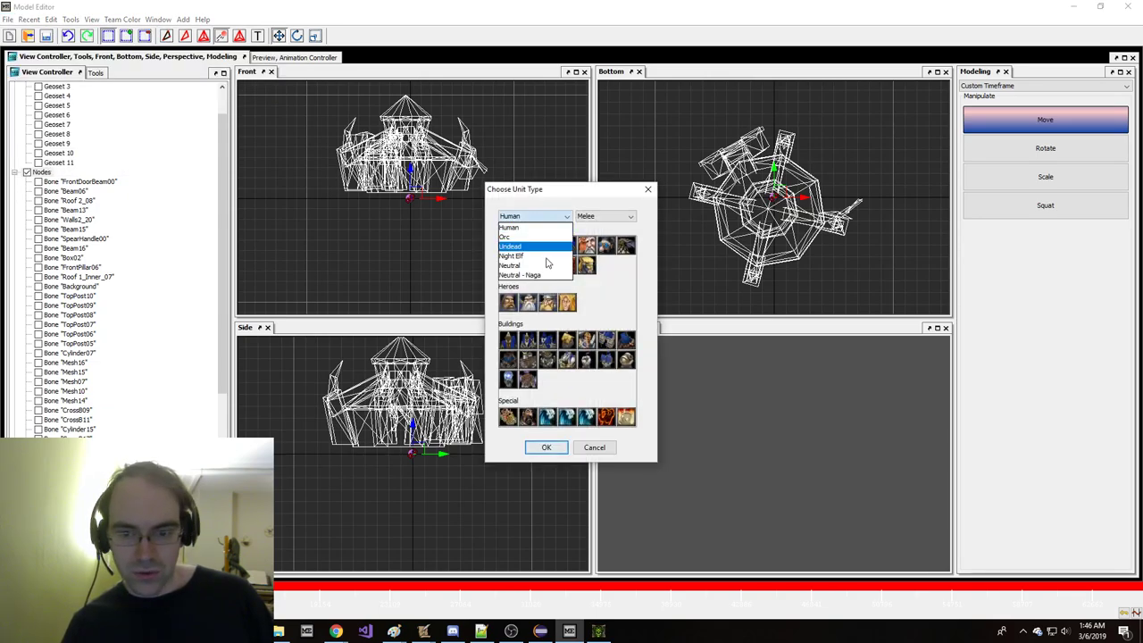
click(548, 240)
click(541, 447)
- Switch to the World Editor's Object Editor and reset the Orc Barracks' Art - Model File to its default
click(425, 631)
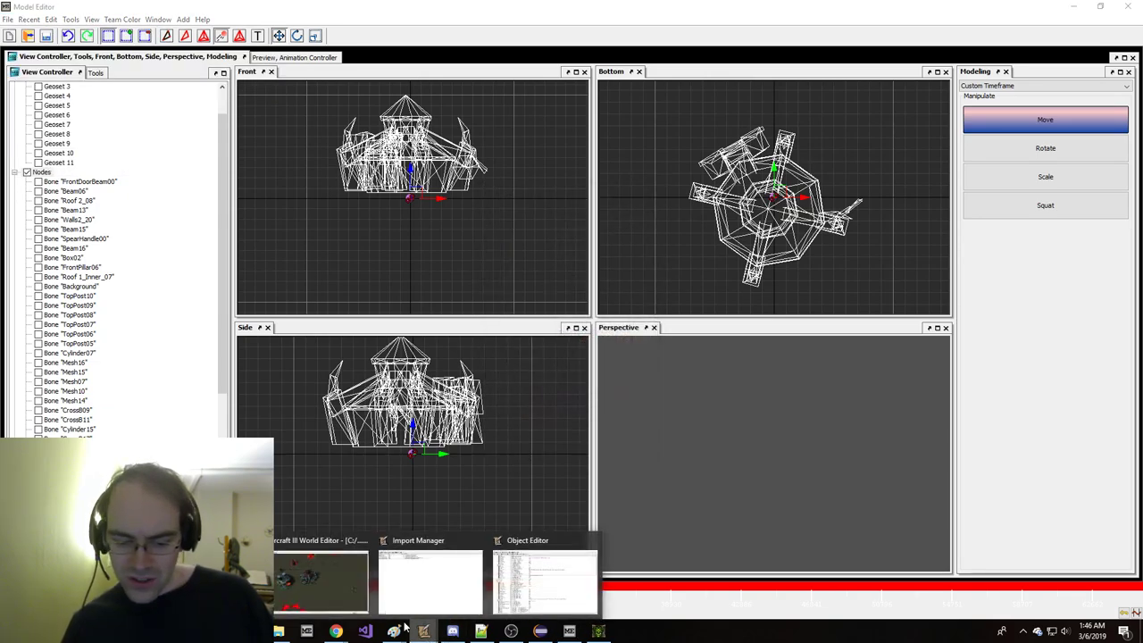
click(329, 578)
click(198, 37)
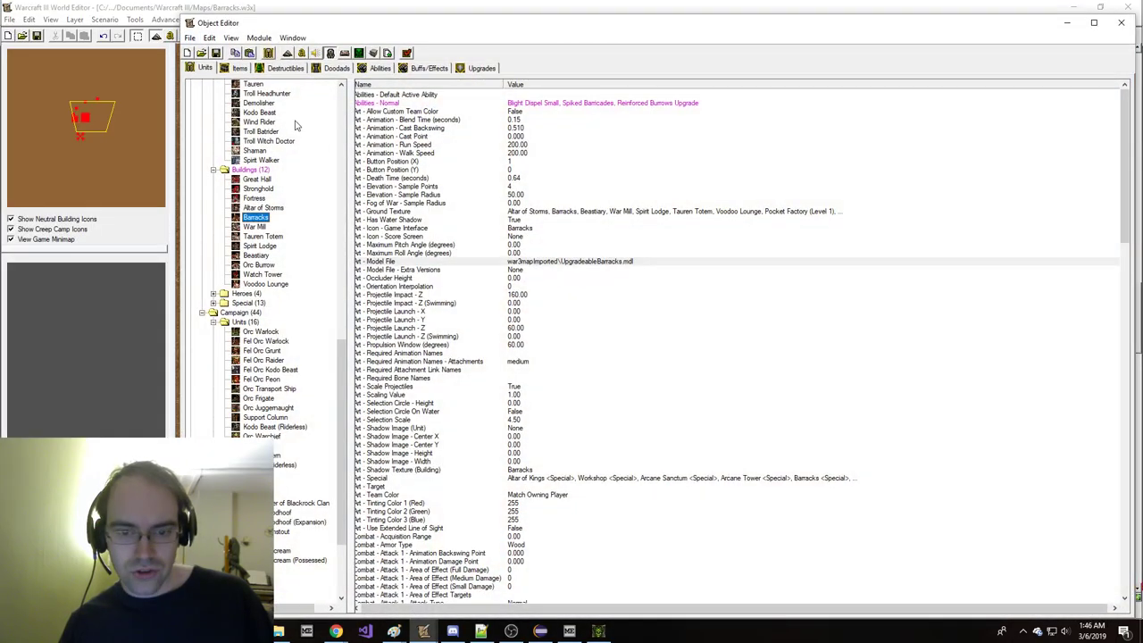
right_click(511, 265)
click(558, 314)
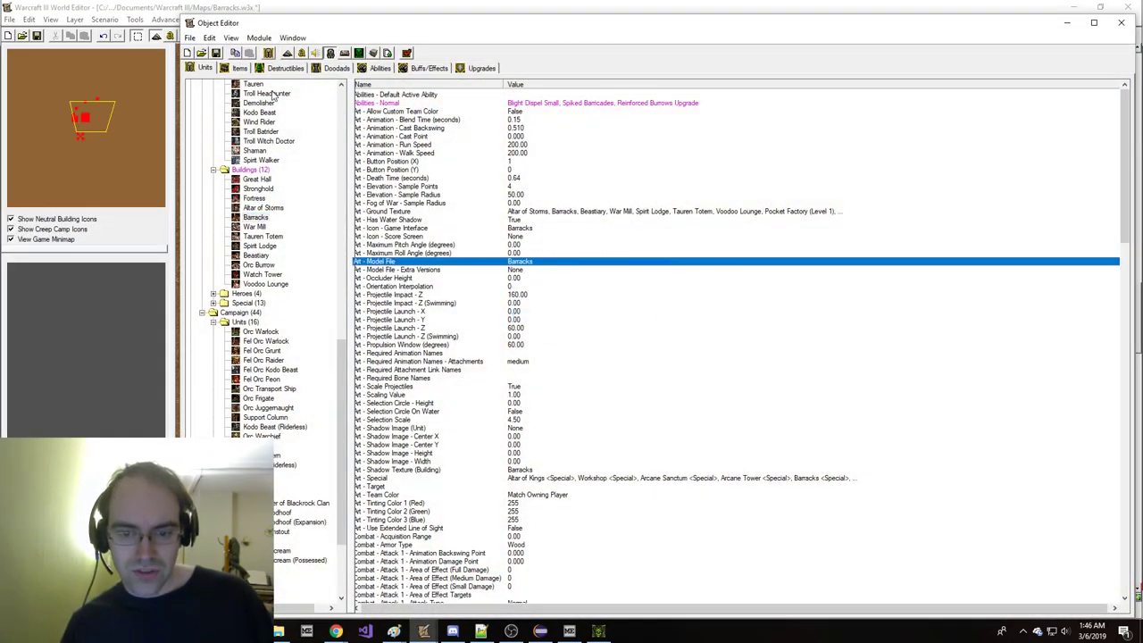
- Save the map, run a test of it in-game, and continue playing past the victory dialog
click(217, 53)
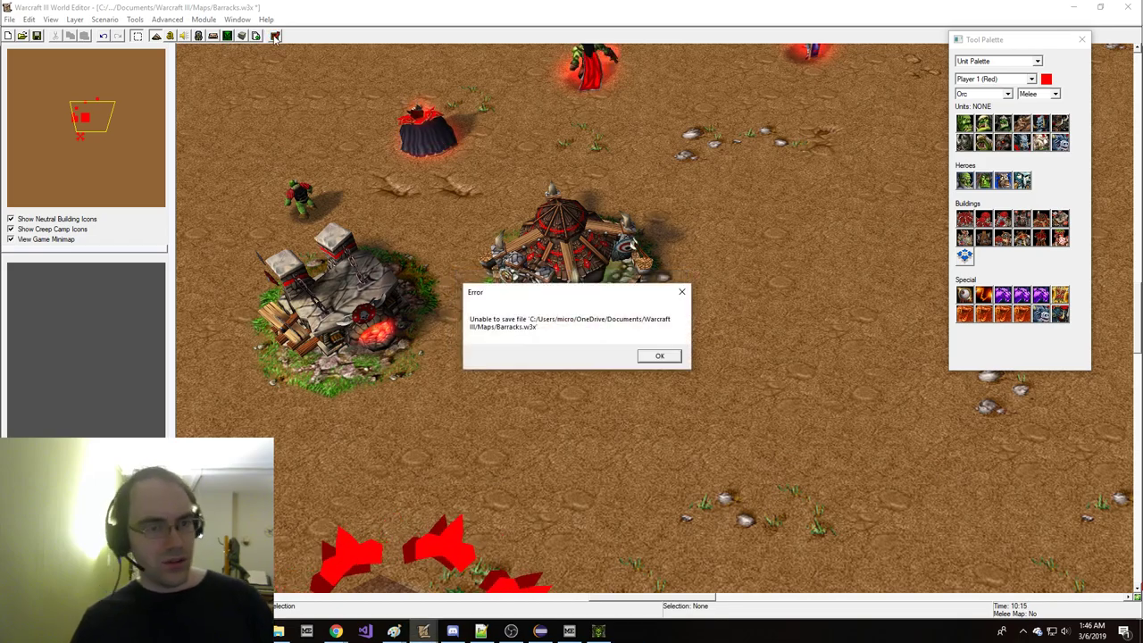
key(Return)
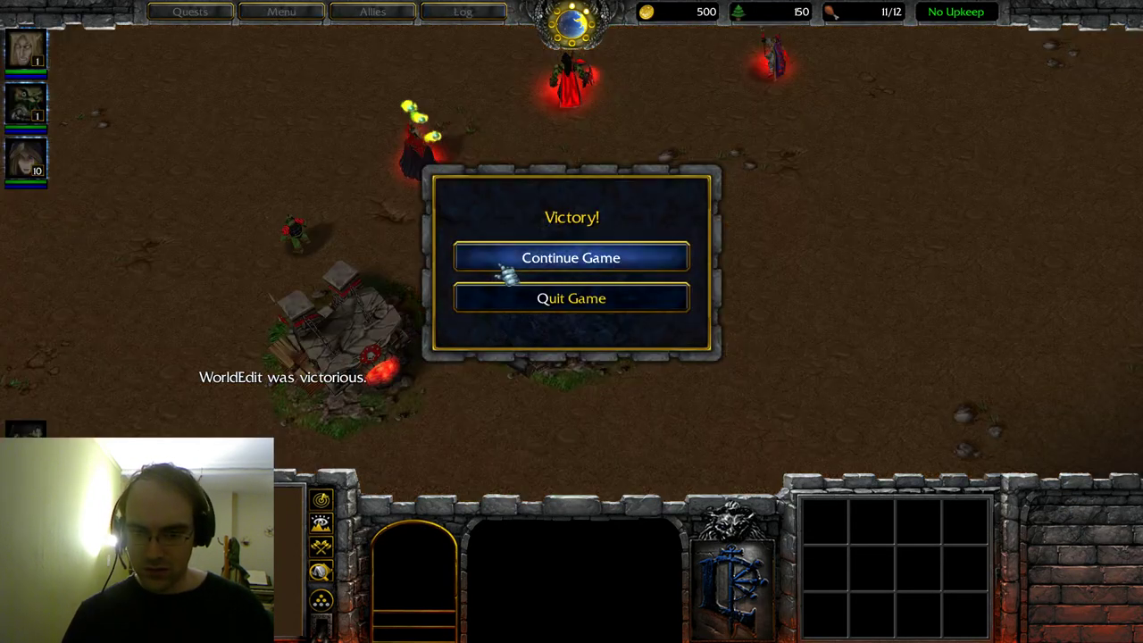
click(506, 266)
- Enter the cheats synergy, warpten and greedisgood 999999, and research Reinforced Defenses at the War Mill
click(353, 344)
key(Return)
text(synergy)
key(Return)
key(Return)
text(warpt)
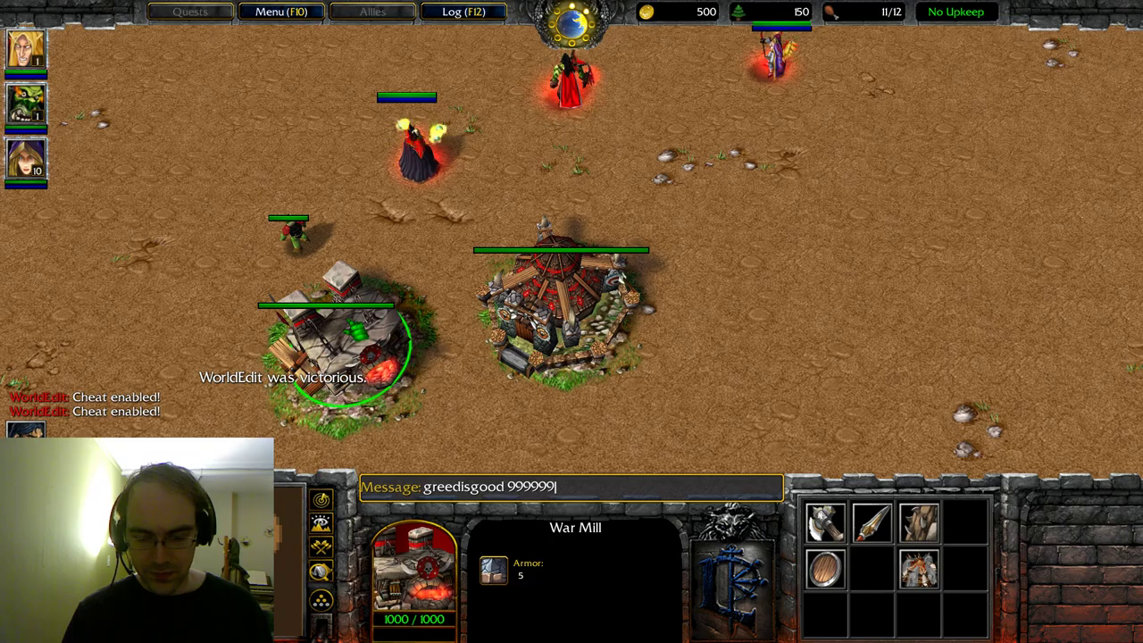
key(Return)
click(921, 579)
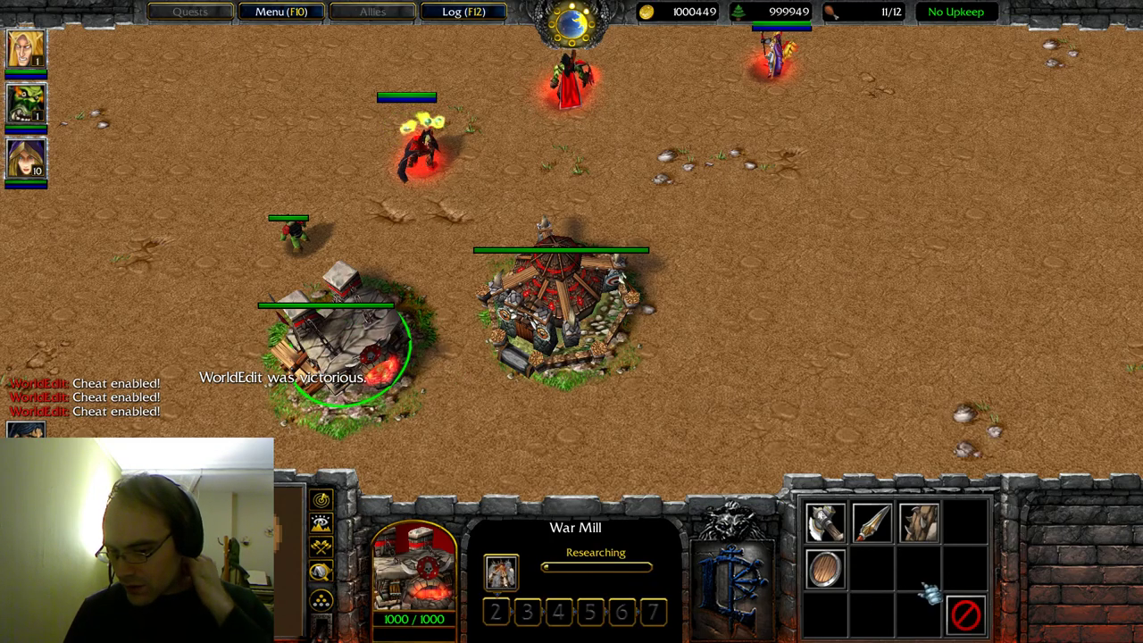
- Inspect the upgraded Barracks up close in-game, and exit the game
scroll(599, 420, up, 4)
scroll(685, 346, down, 4)
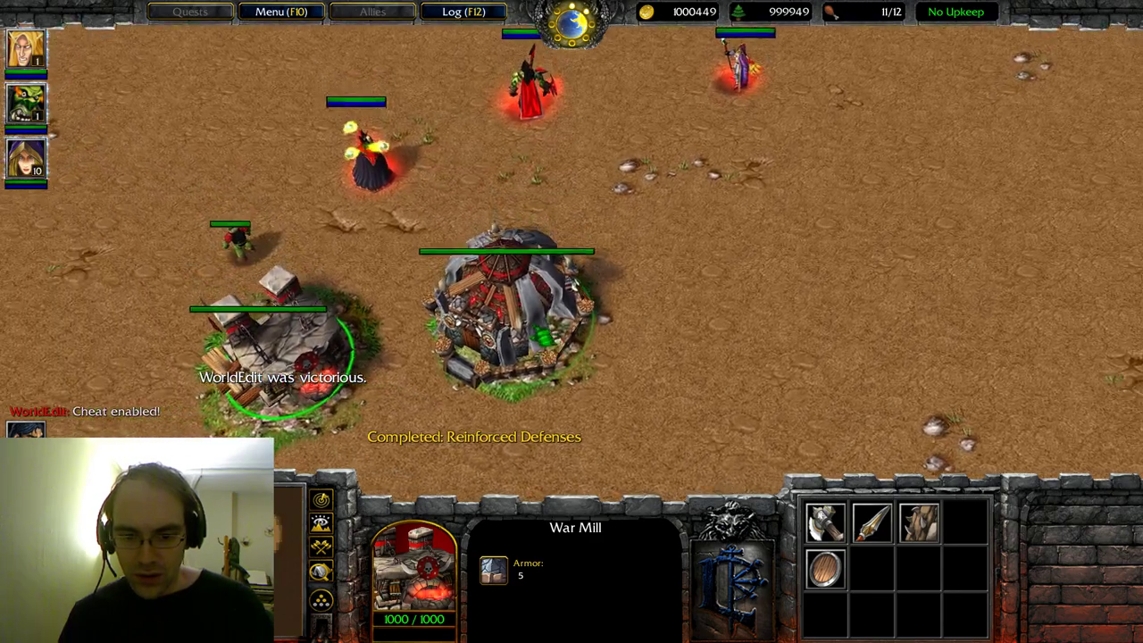
click(536, 331)
scroll(538, 327, up, 5)
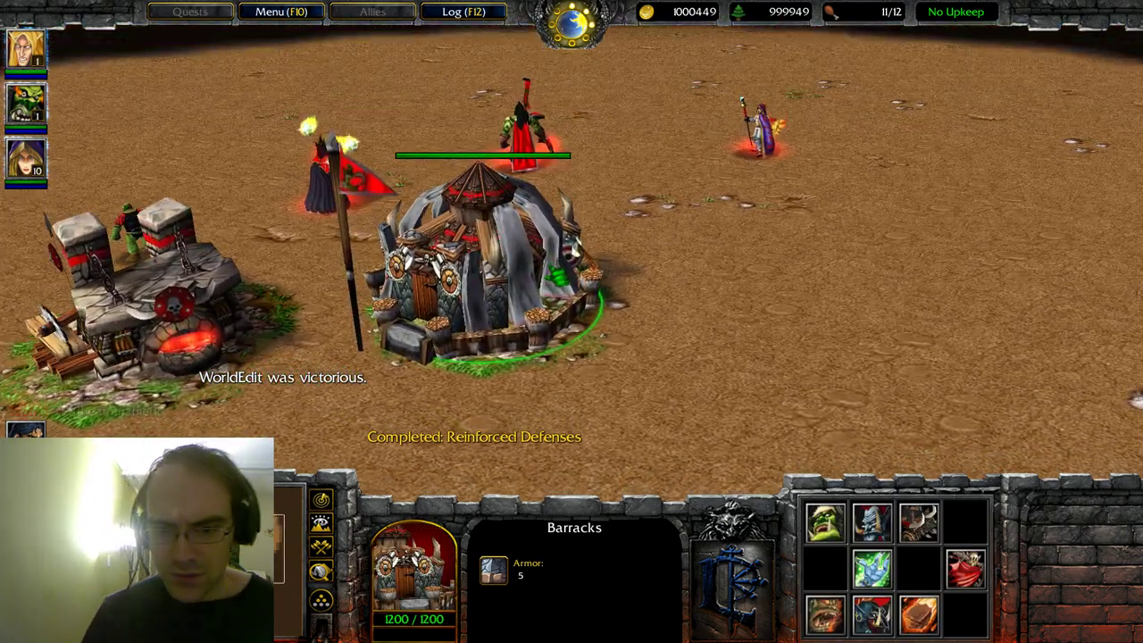
key(alt+F4)
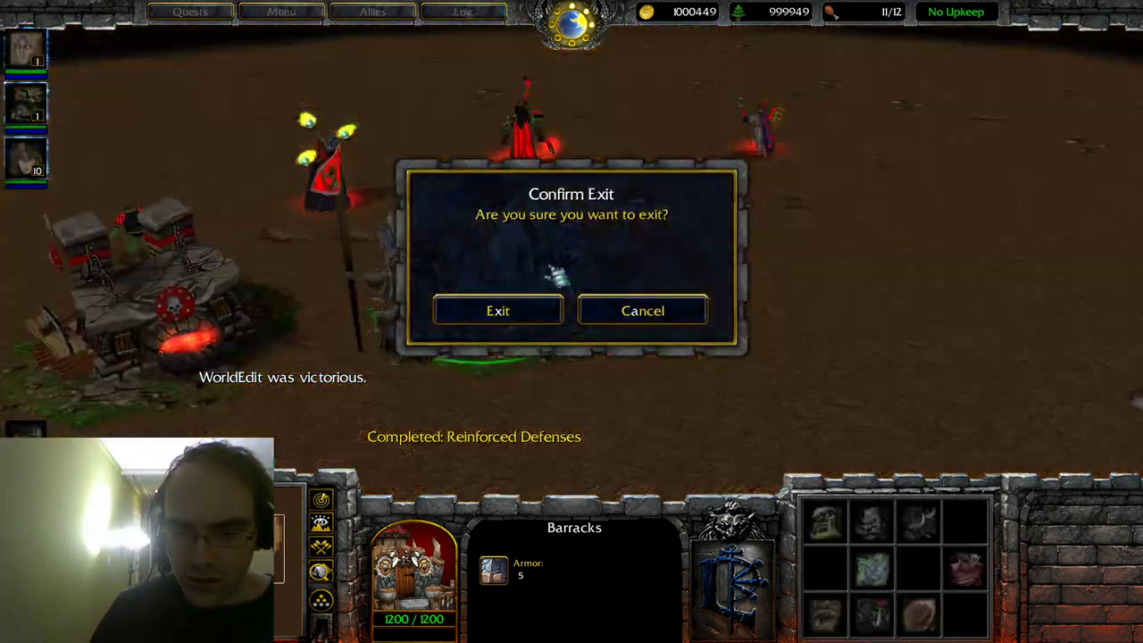
click(531, 310)
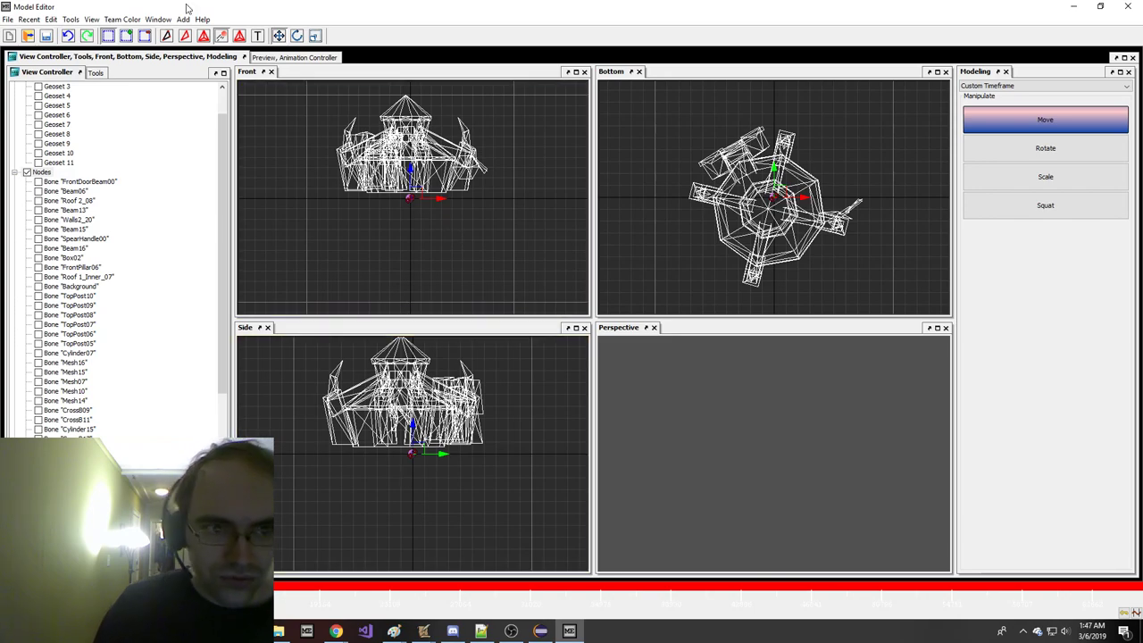
- Switch to the ReinforcedDefensesForBarracks2 model and save a copy of it as an MDL file in the Models folder
click(157, 20)
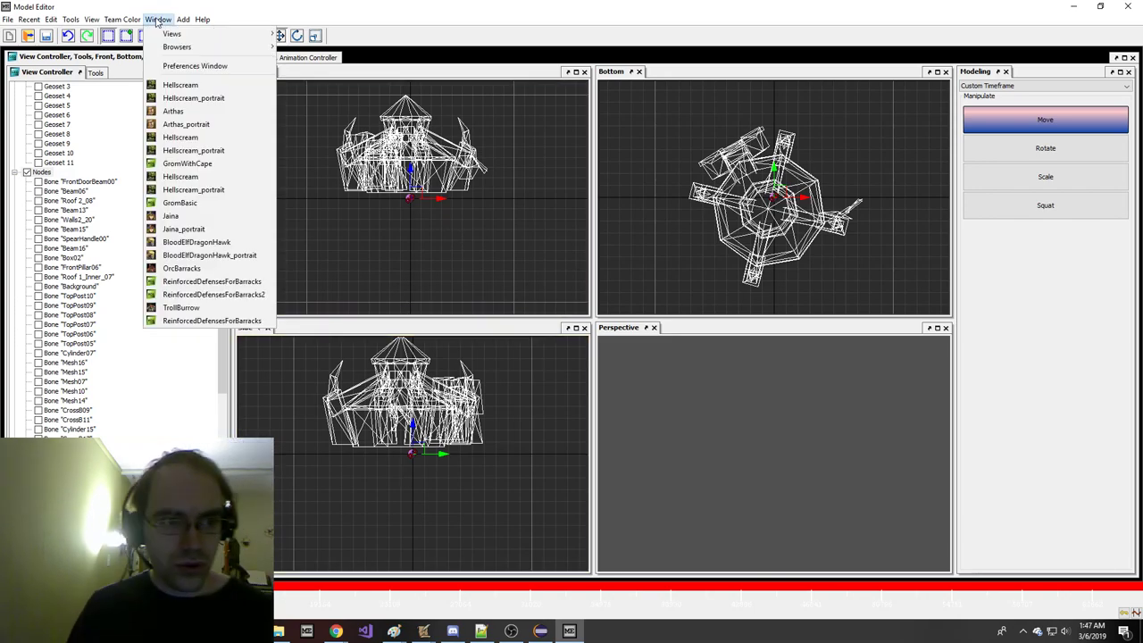
click(212, 294)
drag(625, 347, 694, 377)
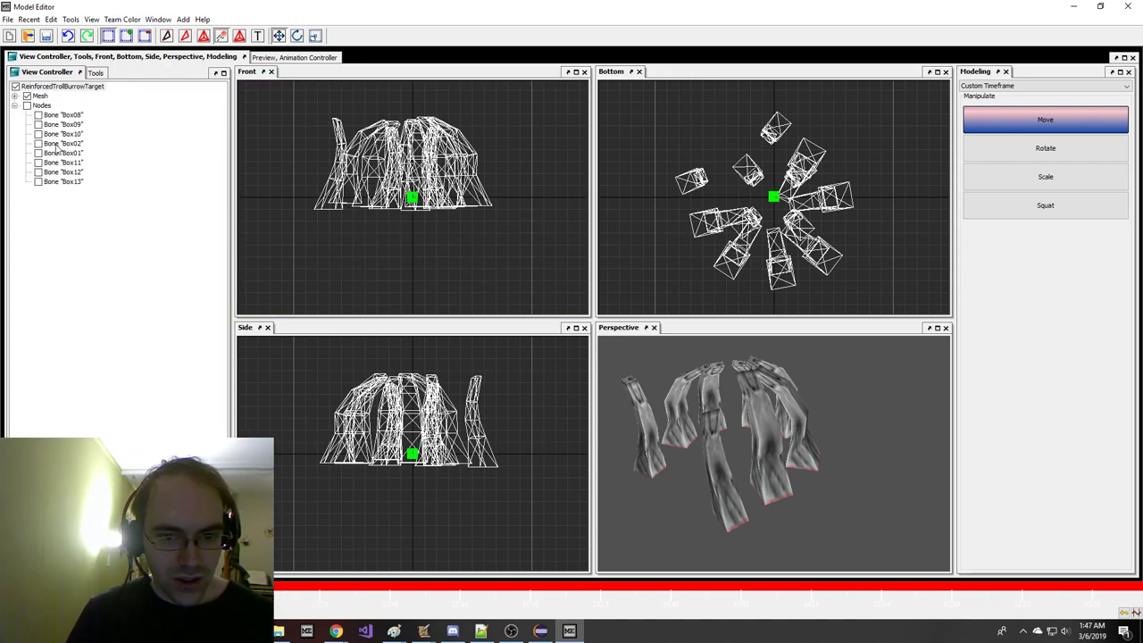
click(8, 19)
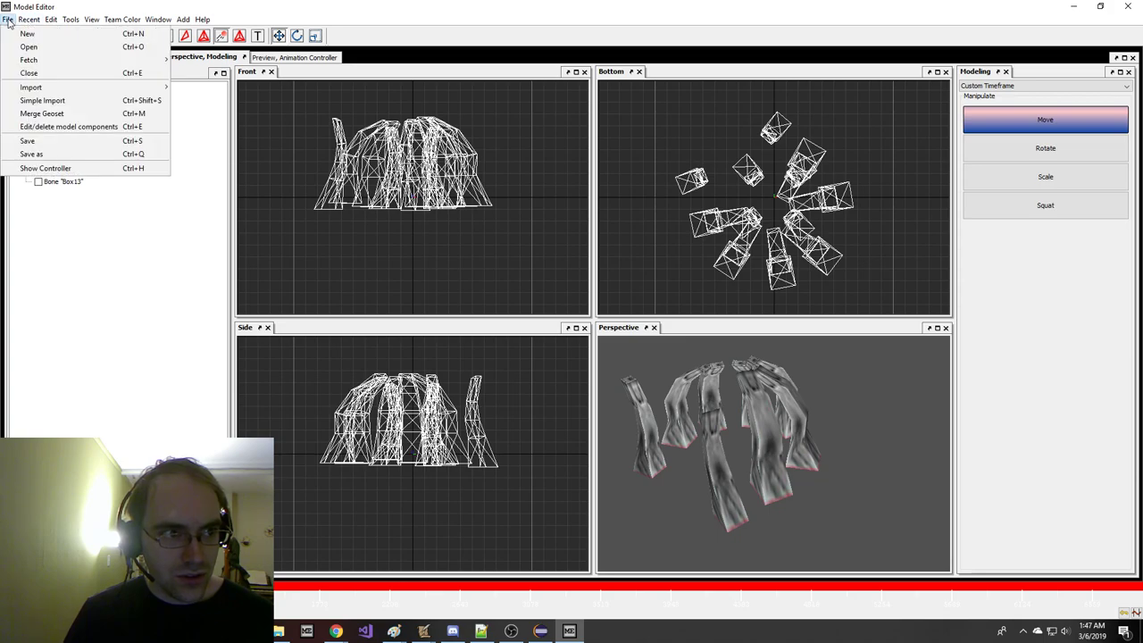
click(36, 153)
click(590, 435)
click(576, 475)
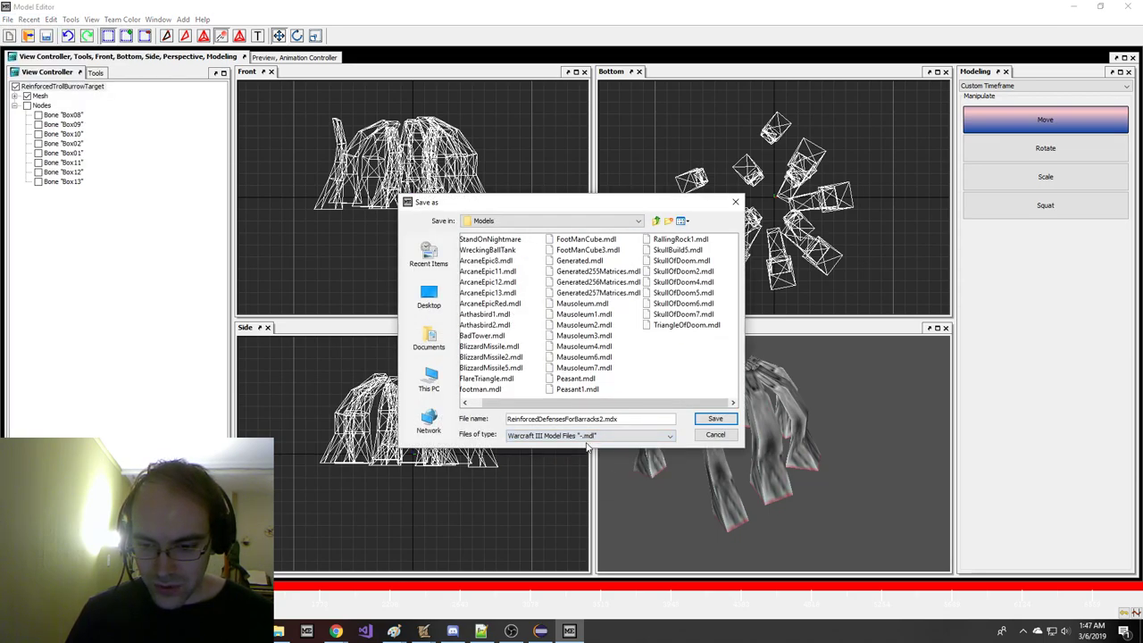
click(714, 419)
- Open the Models folder in File Explorer and open ReinforcedDefensesForBarracks2.mdl in Notepad++
key(alt+Tab)
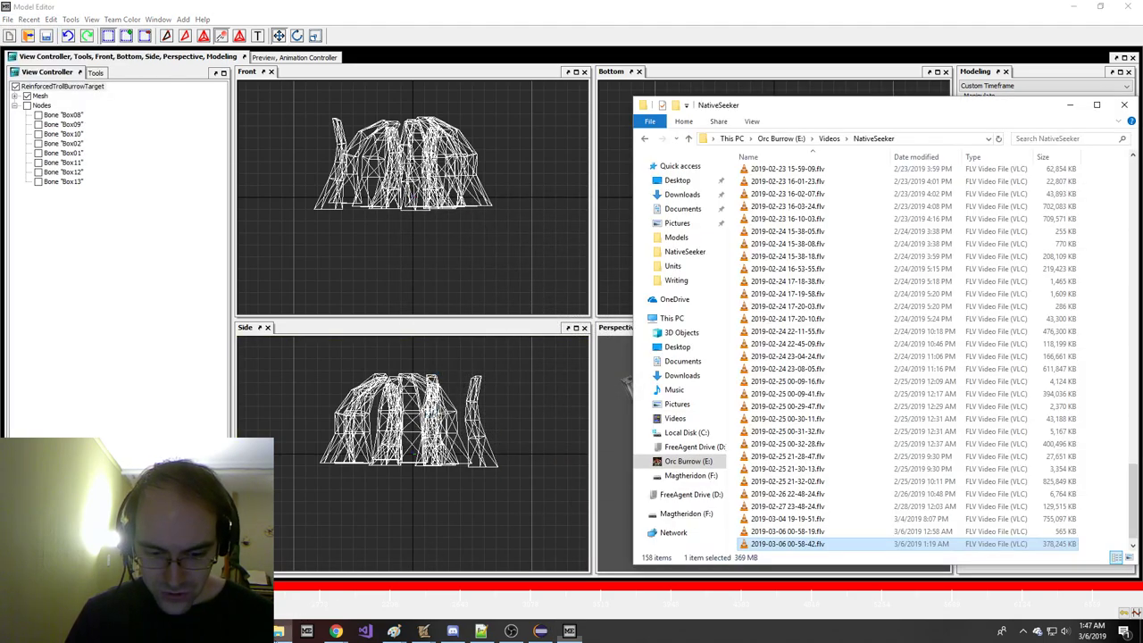
right_click(279, 630)
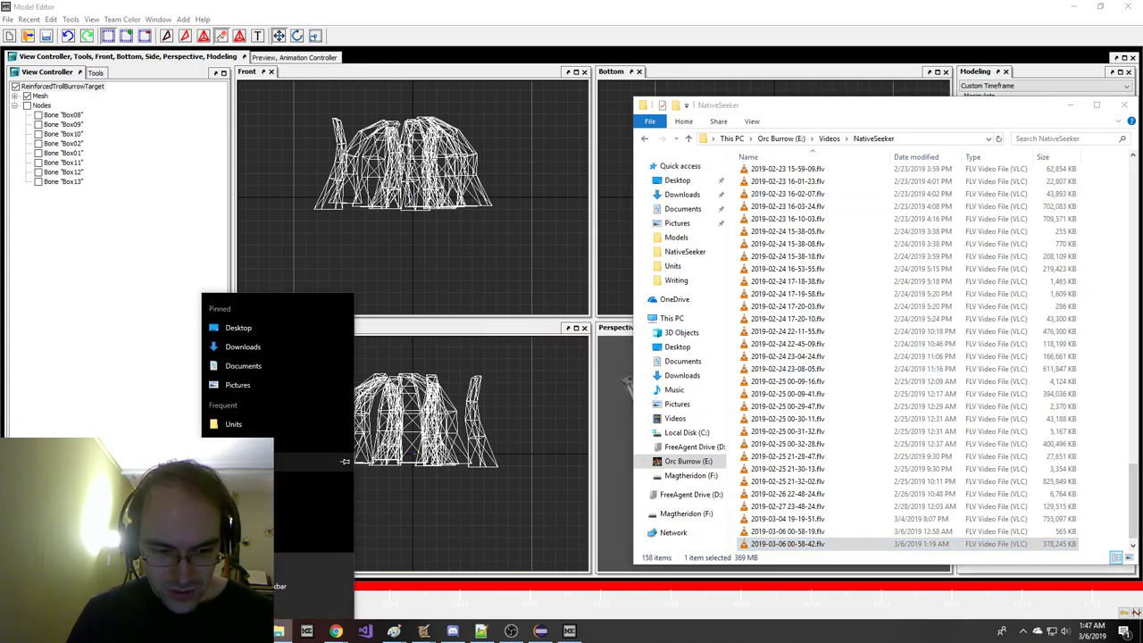
click(268, 479)
scroll(229, 155, down, 10)
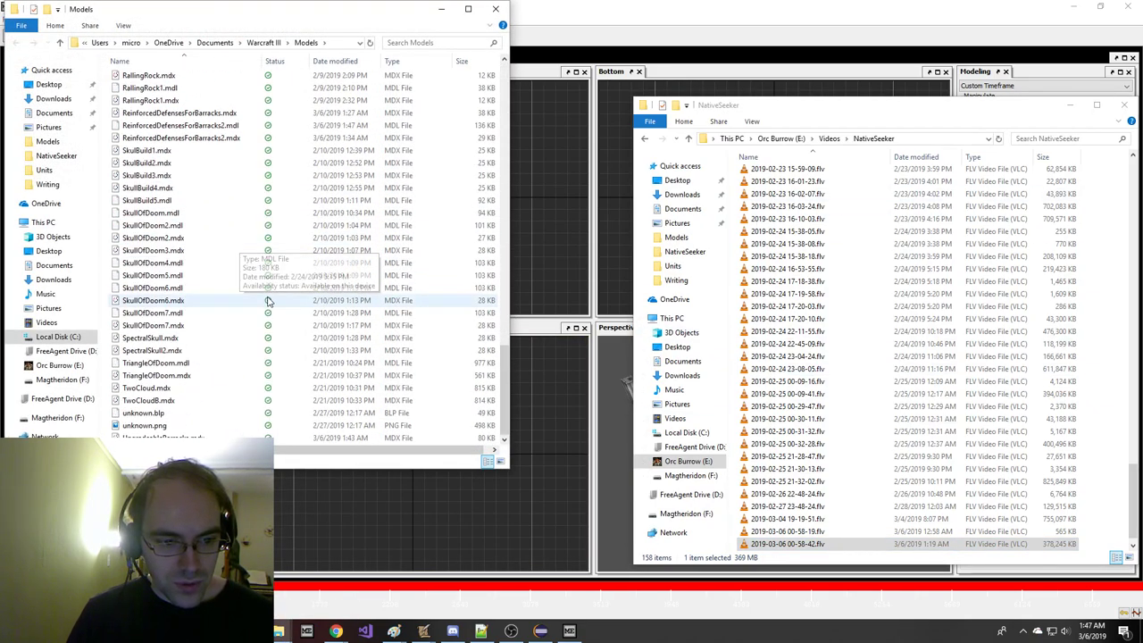
right_click(226, 127)
click(285, 252)
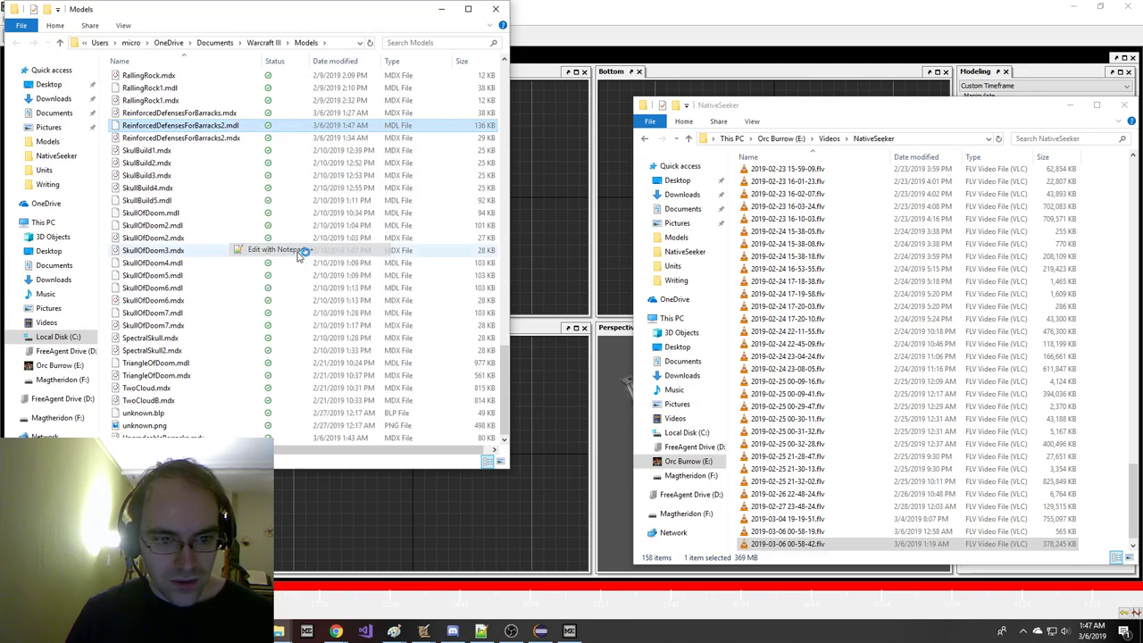
- Search the model file for GeosetAnimId
key(ctrl+f)
text(GeosetAnimdId)
key(Return)
click(368, 265)
key(ctrl+f)
text(A)
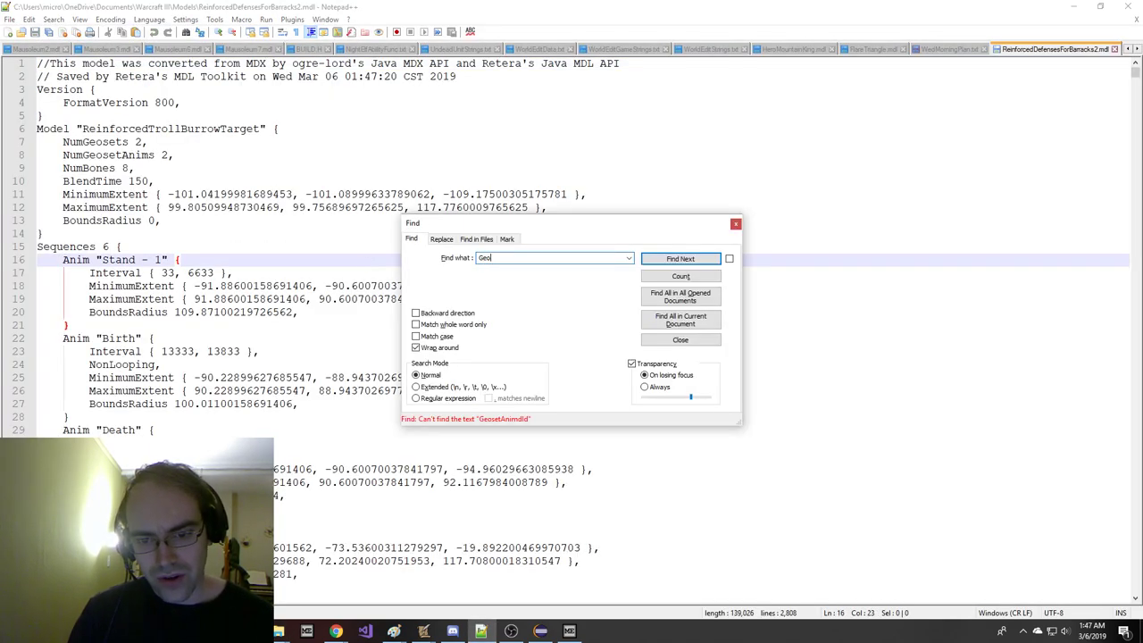
text(eosetAnimId)
key(Return)
- Go through the further GeosetAnimId matches to bone Box13 and examine its translation and rotation keyframes
key(Escape)
key(ctrl+f)
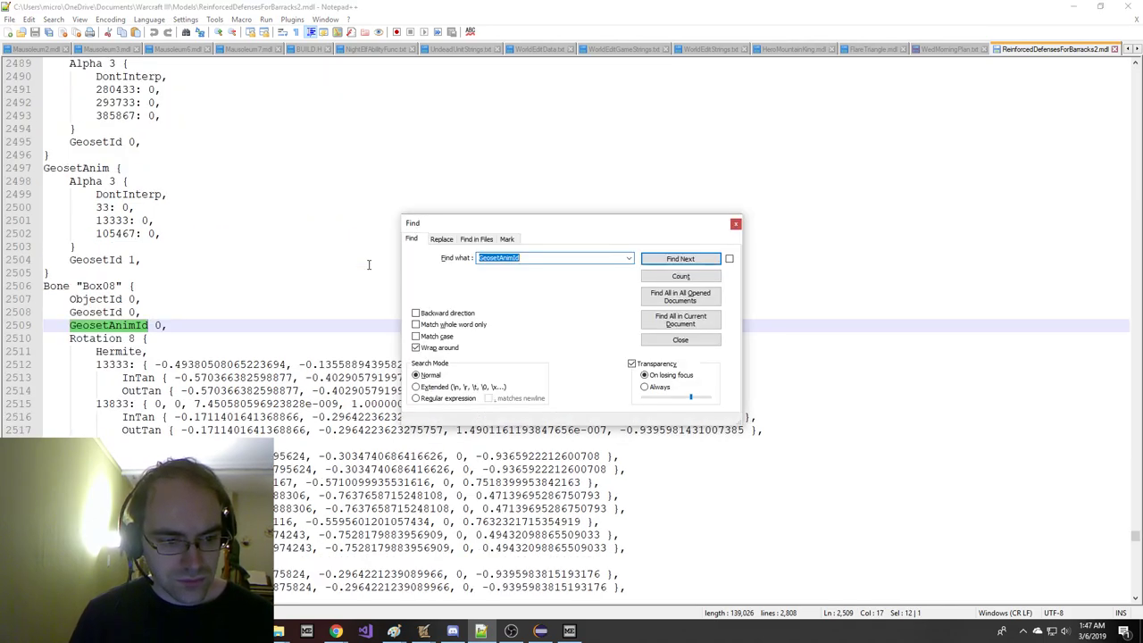
key(Return)
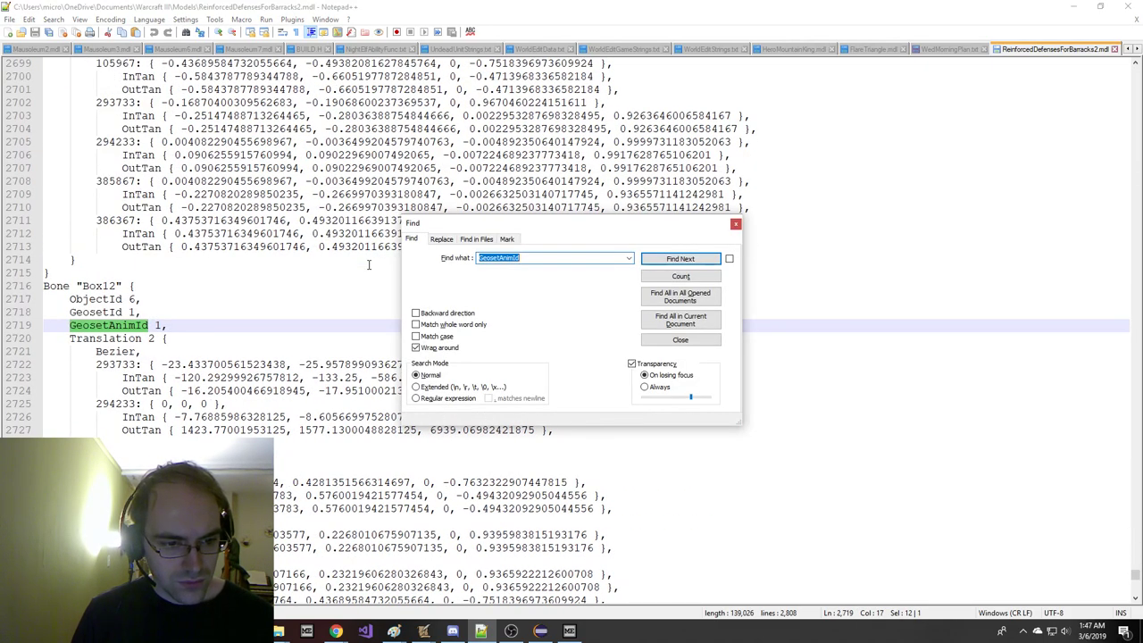
key(Return)
key(Escape)
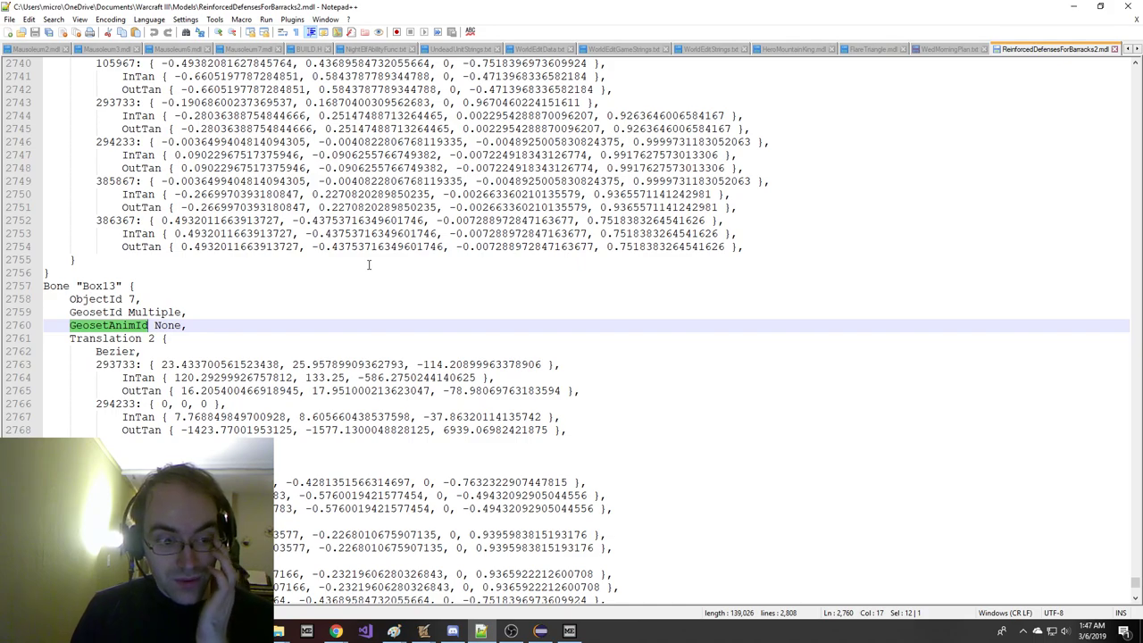
scroll(368, 264, down, 3)
scroll(331, 283, down, 3)
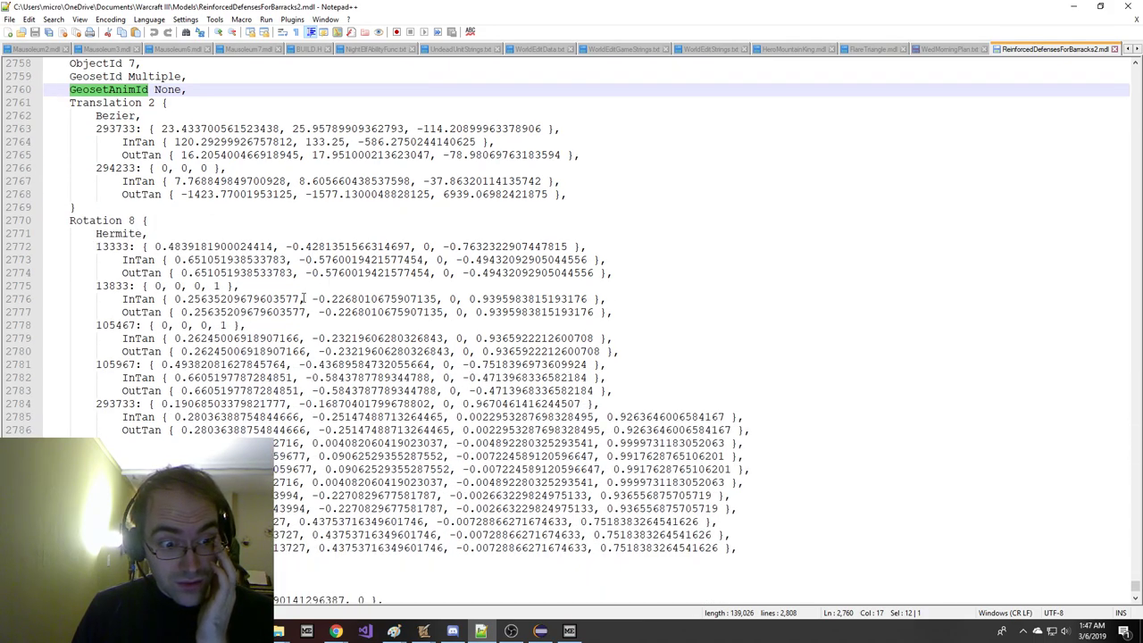
- Compare Box13's rotation keyframe time 13333 with the animation intervals listed near the beginning of the file
double_click(104, 248)
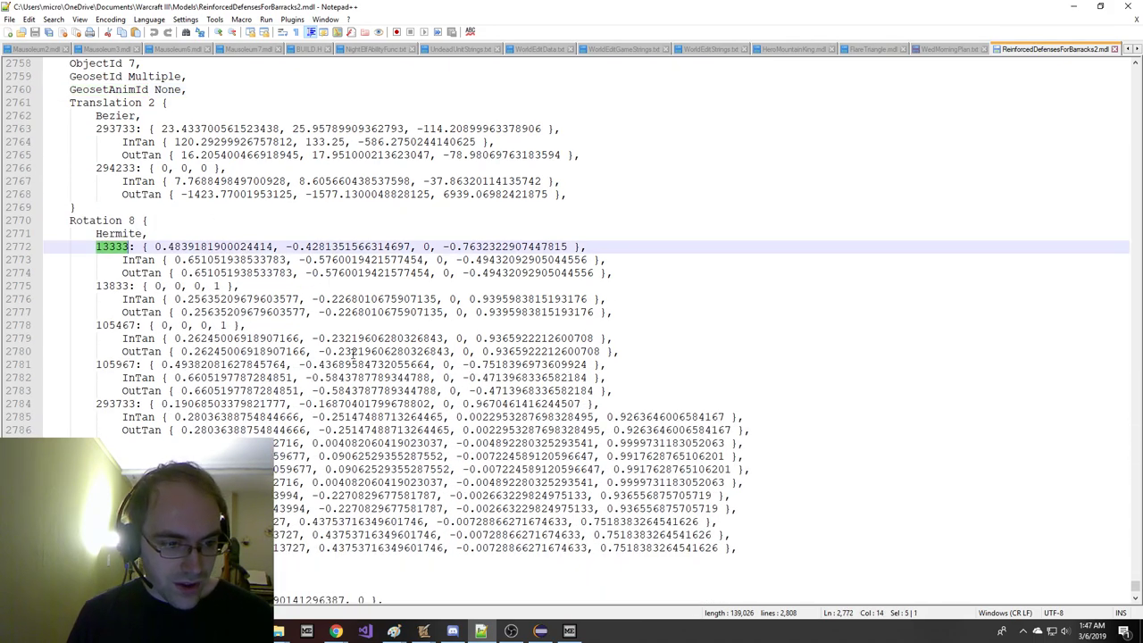
drag(1135, 586, 1131, 68)
scroll(773, 190, down, 5)
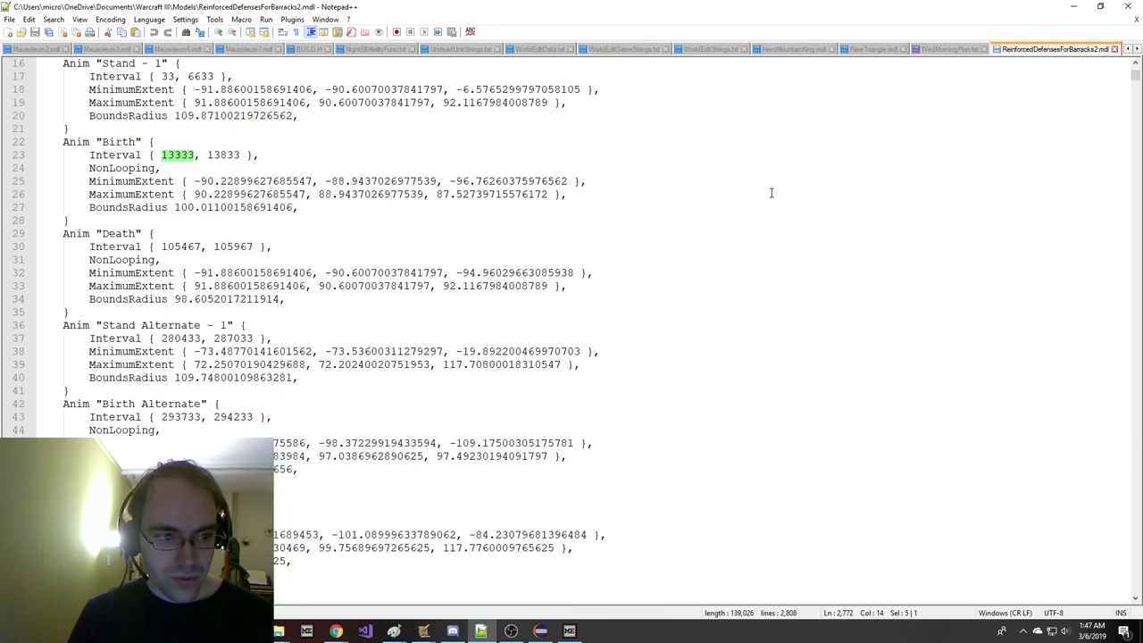
key(Down)
key(Down)
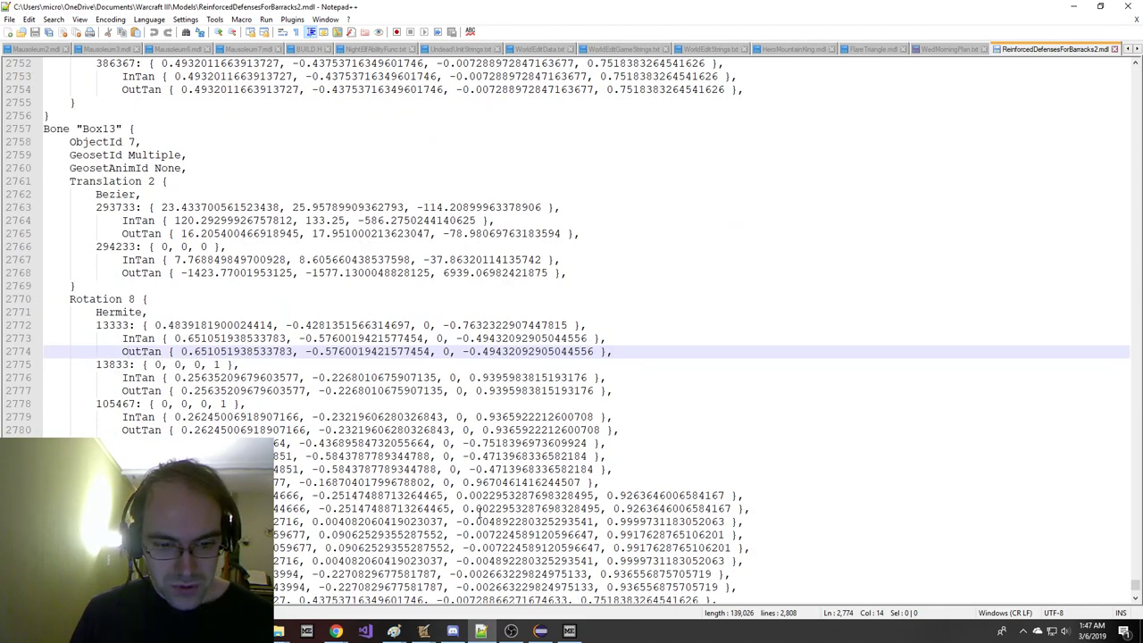
- Switch back to the Model Editor and linearize the animations of the reinforced defenses model, accepting the data loss
key(alt+Tab)
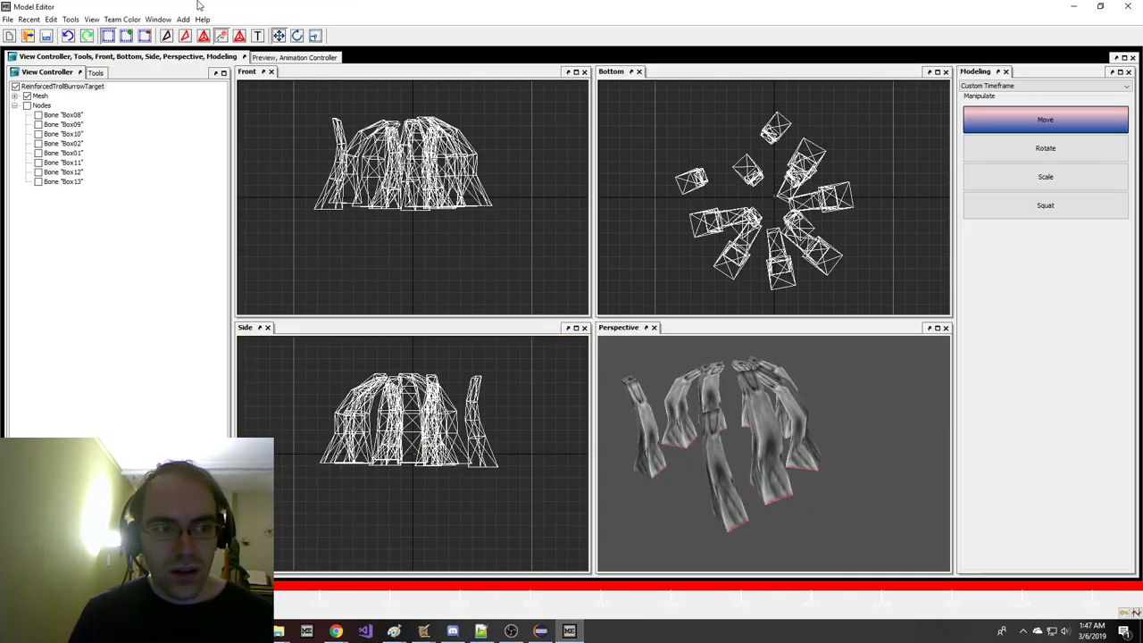
click(122, 19)
click(111, 100)
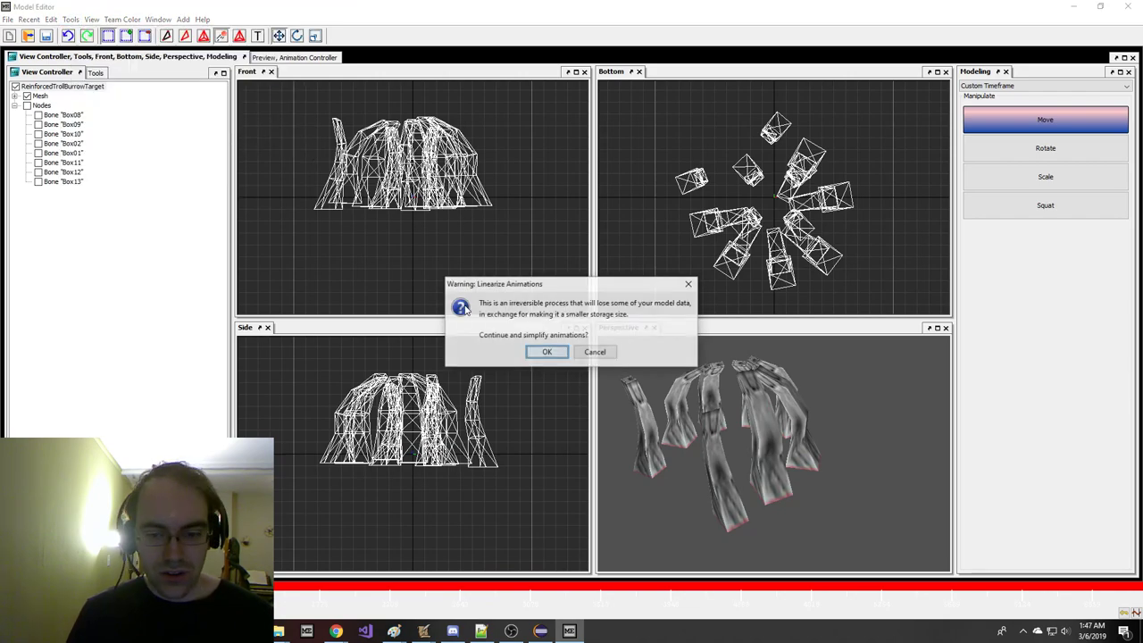
click(550, 351)
- Preview the Birth animation of the linearized defenses model
click(265, 56)
click(1018, 89)
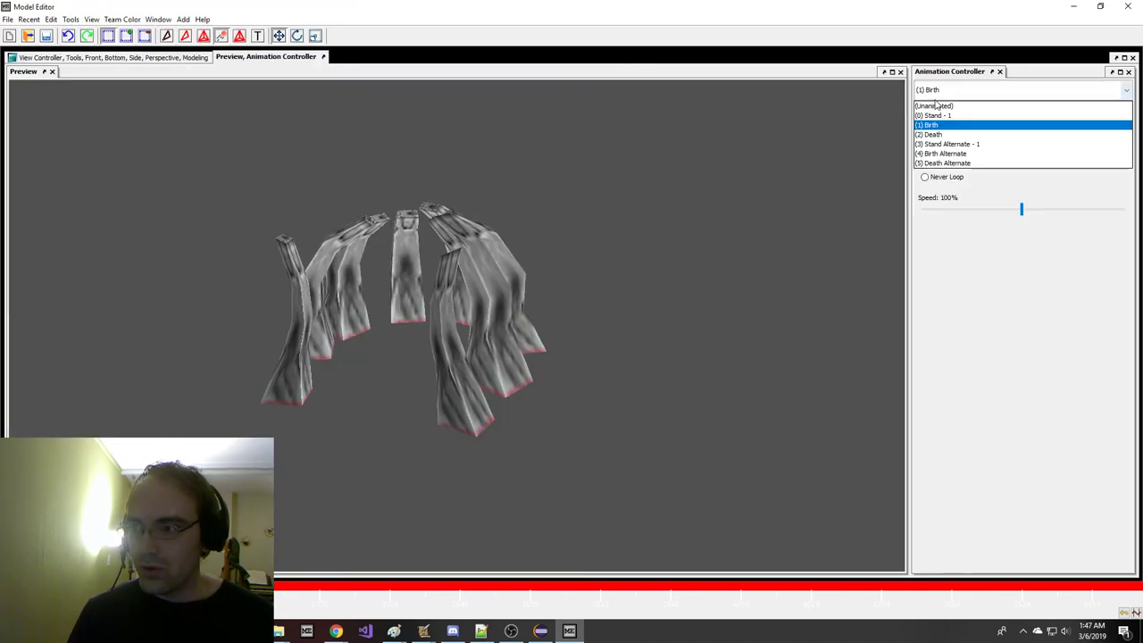
click(982, 113)
click(935, 128)
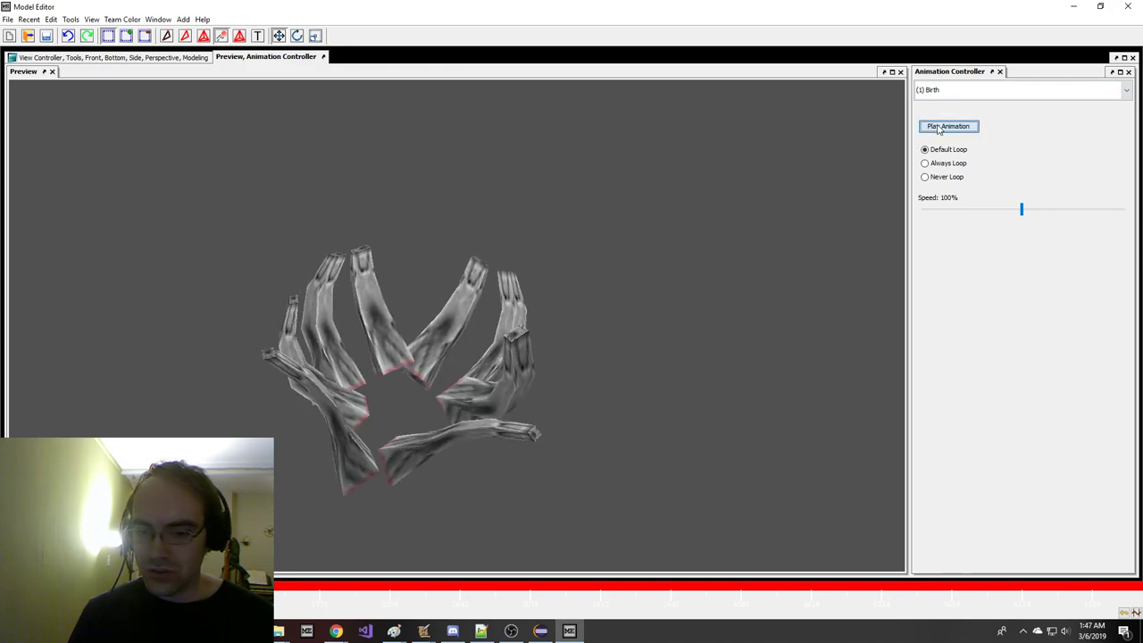
click(937, 127)
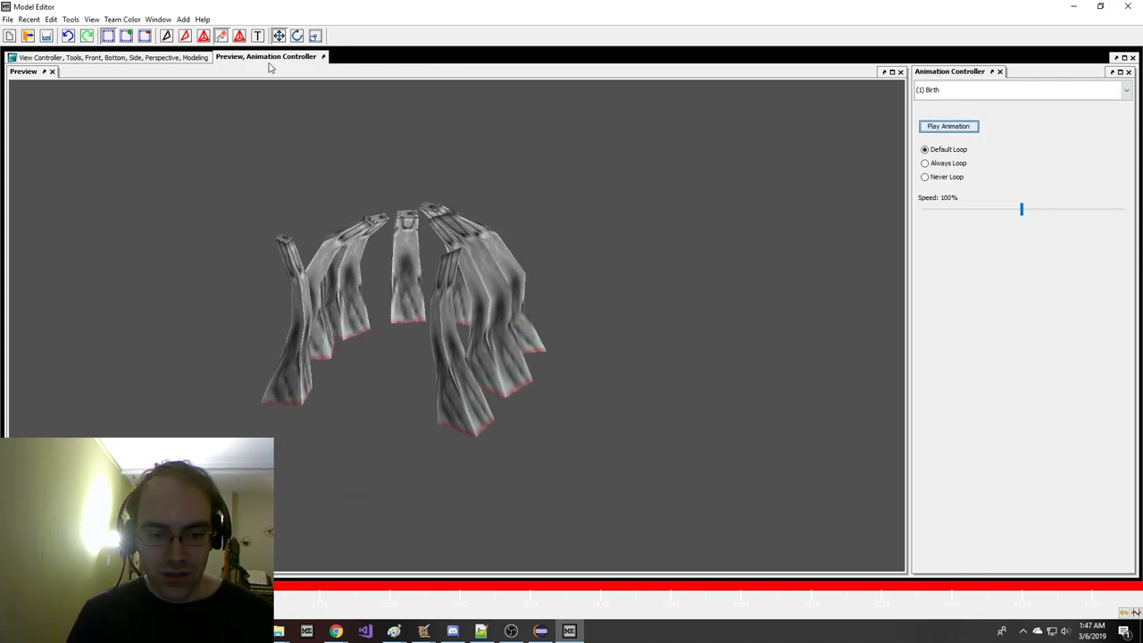
- Save the linearized model as ReinforcedDefensesForBarracks3 in MDX format and replay its Birth animation
click(7, 19)
click(35, 154)
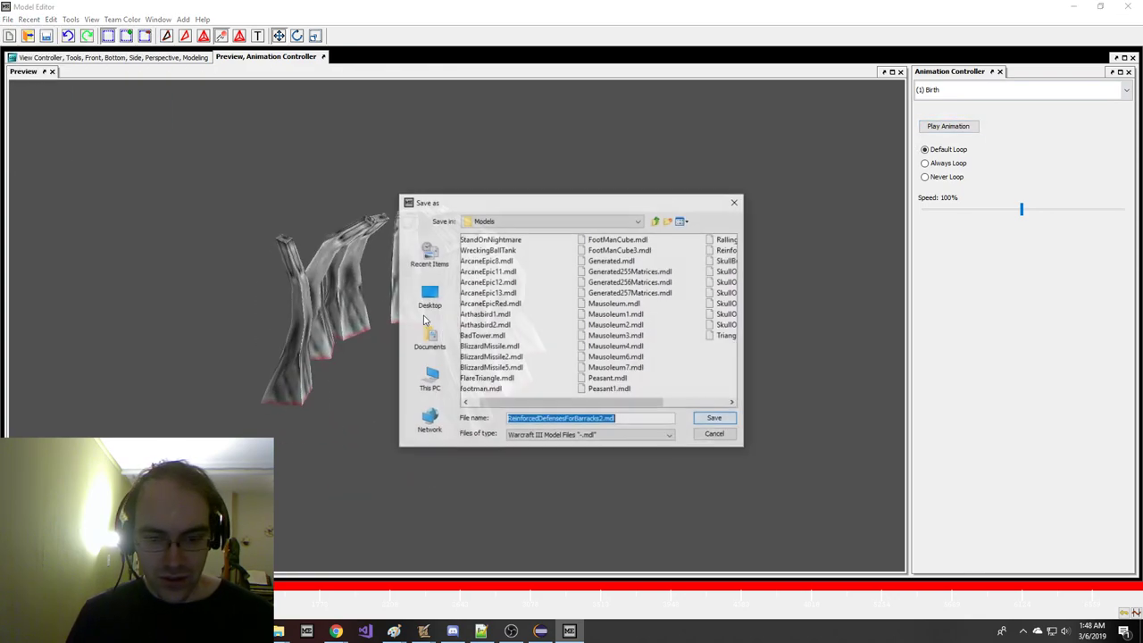
click(593, 418)
key(BackSpace)
text(3)
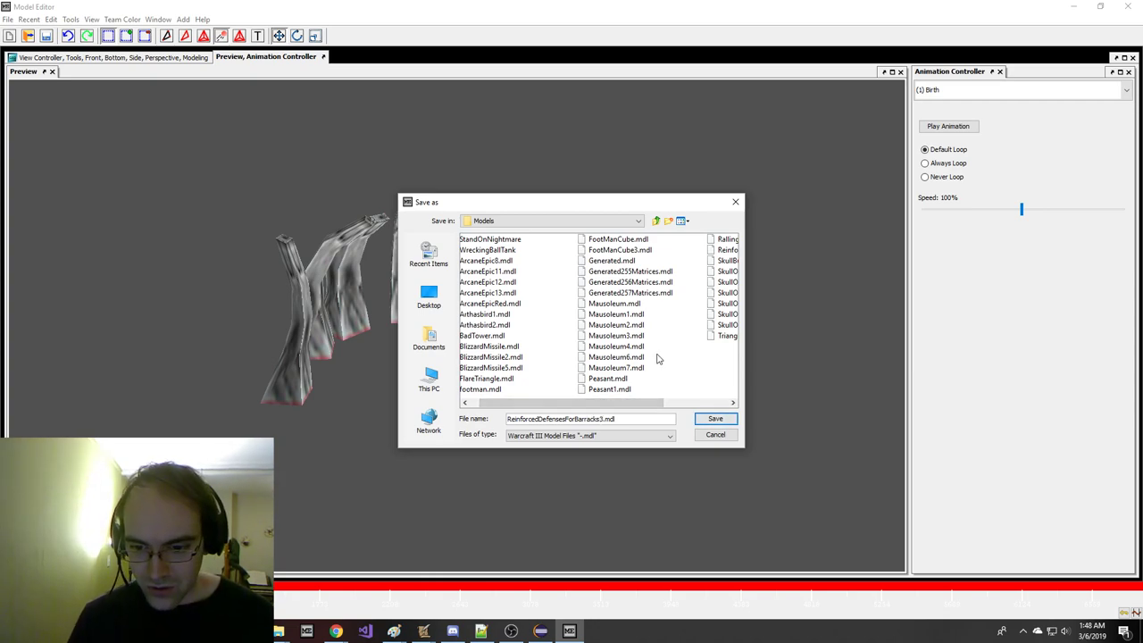
click(600, 436)
click(589, 449)
click(702, 419)
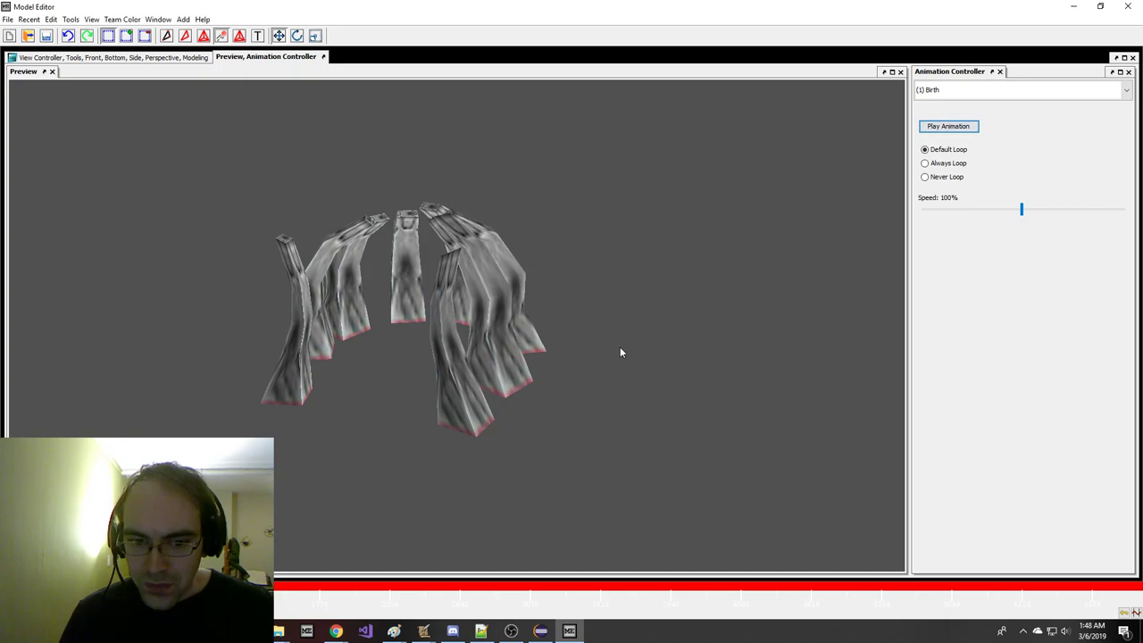
click(948, 132)
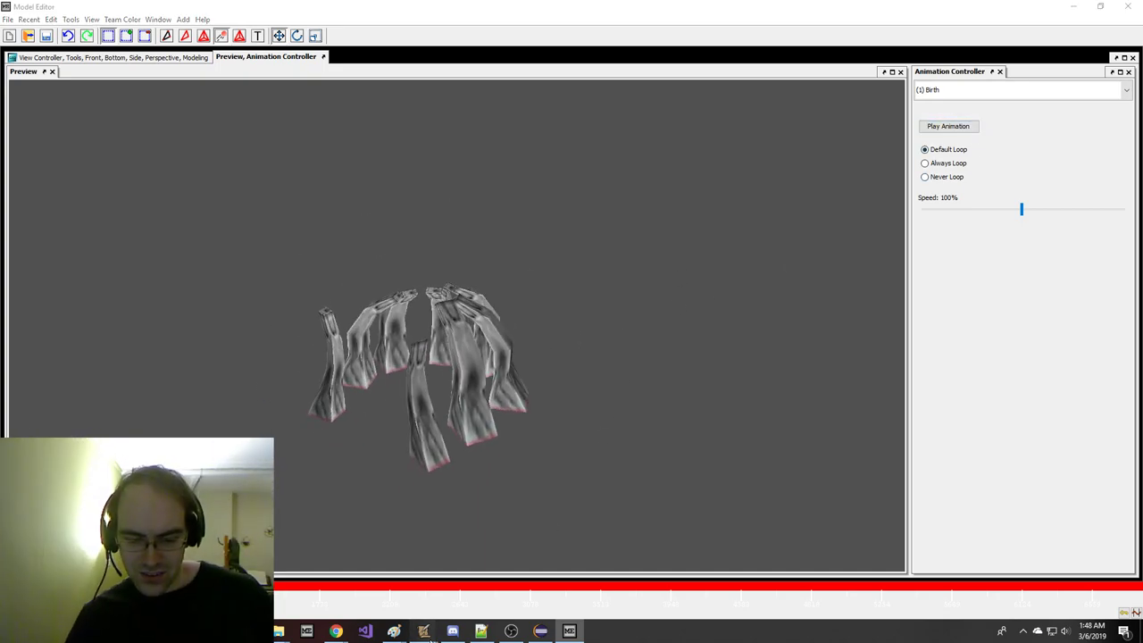
- Switch to the World Editor and import ReinforcedDefensesForBarracks3.mdx into the map through the Import Manager
click(423, 632)
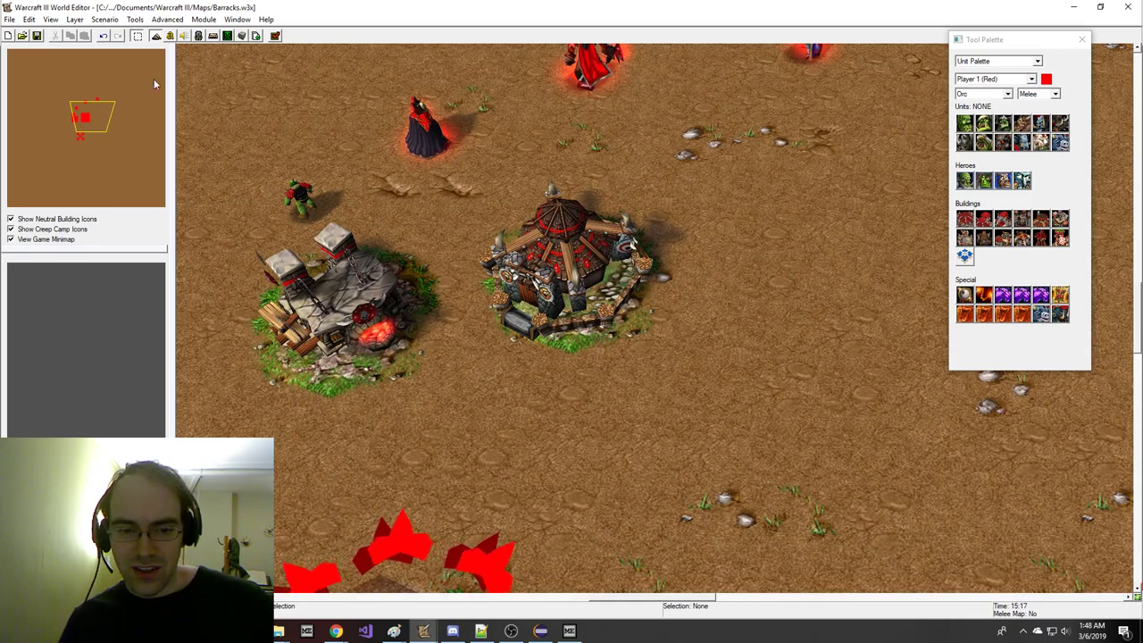
click(256, 35)
click(245, 44)
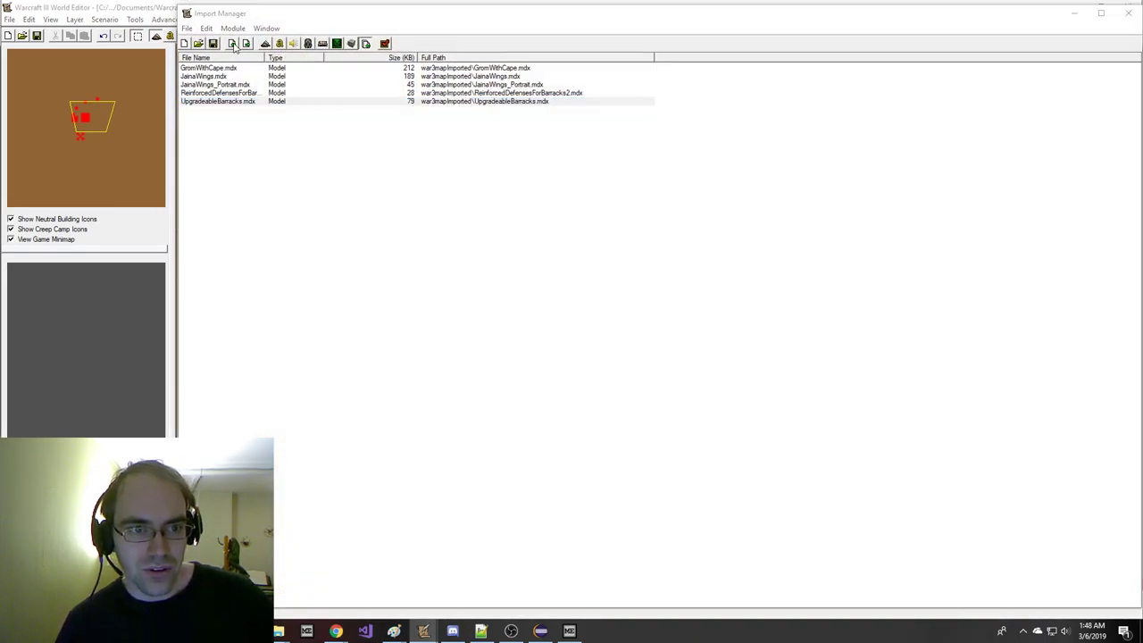
scroll(362, 179, down, 5)
scroll(375, 215, down, 10)
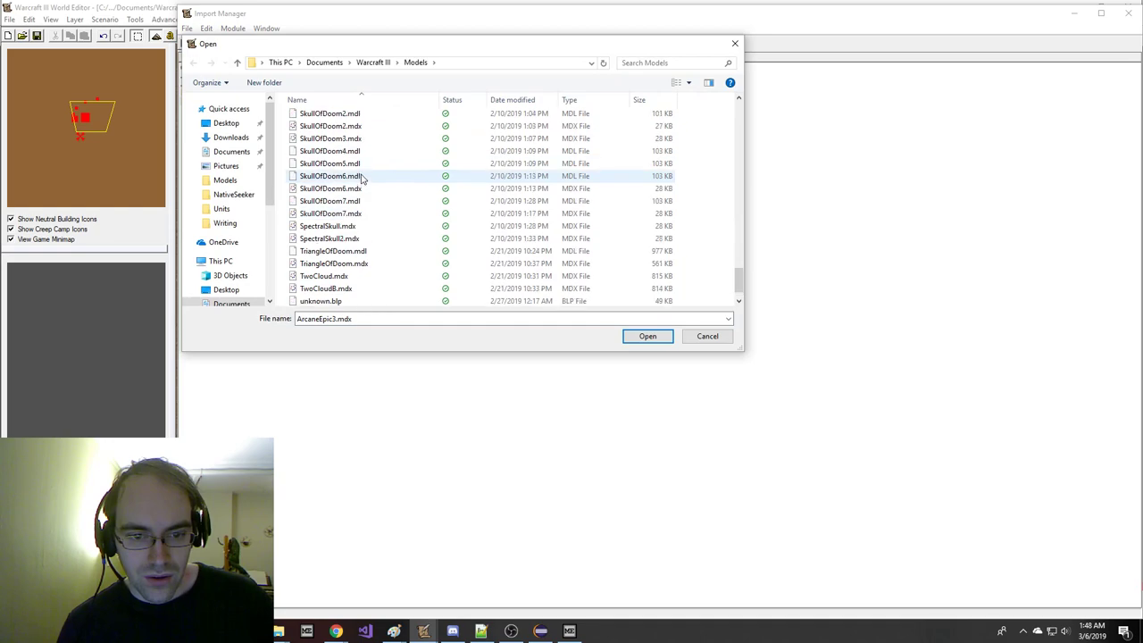
double_click(402, 251)
right_click(401, 250)
click(348, 211)
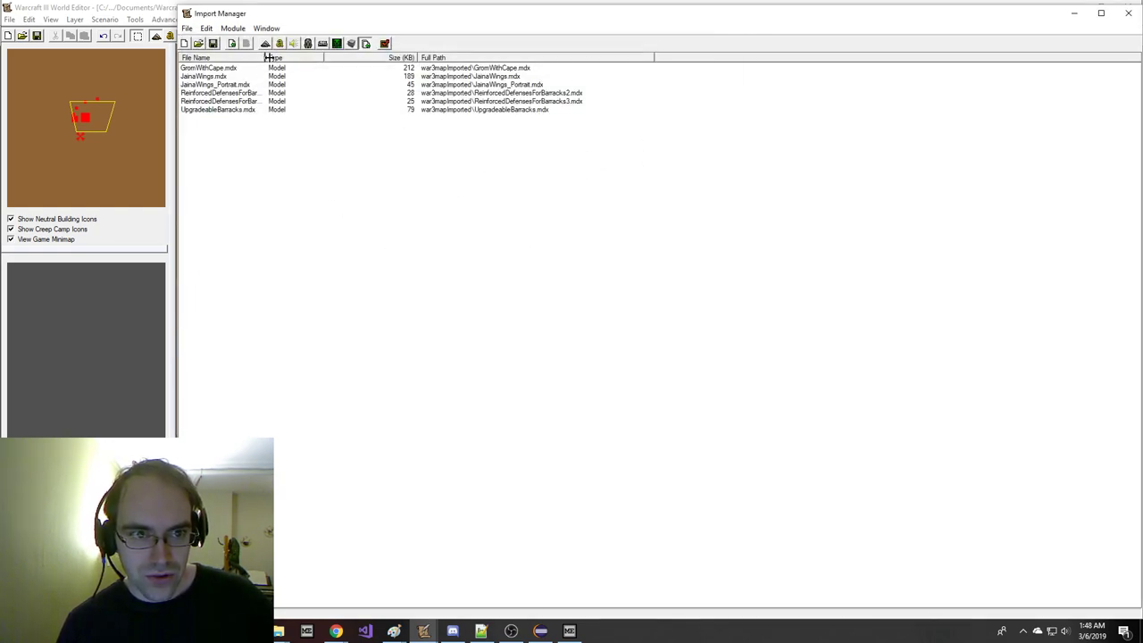
- Switch to the Model Editor, fetch the Orc melee Barracks unit model, and examine it up close in the preview
click(540, 631)
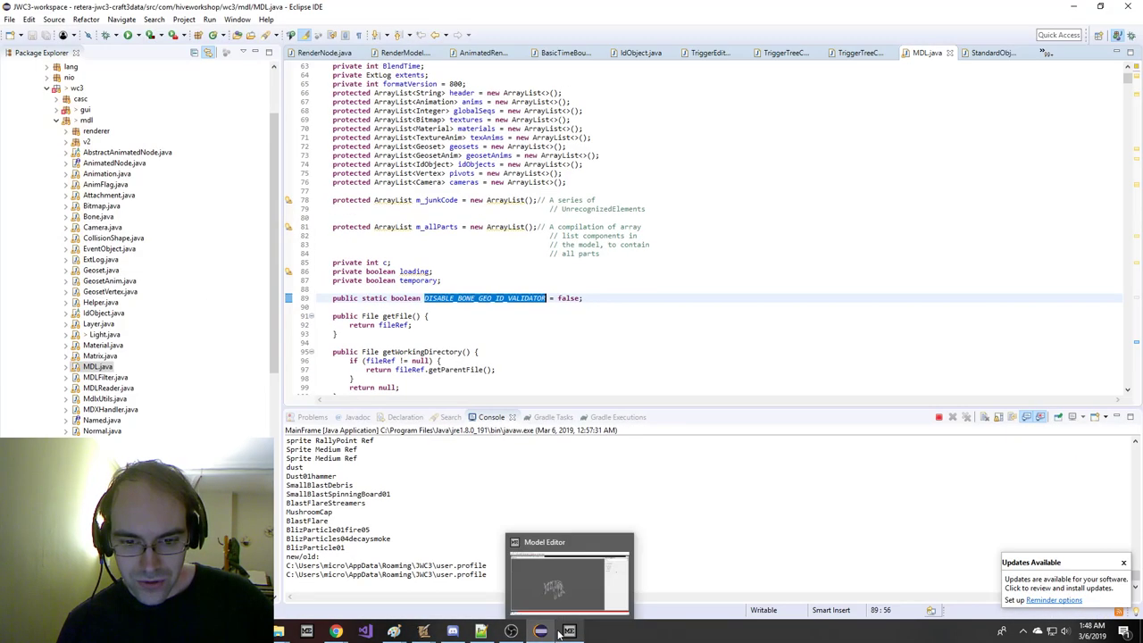
click(559, 632)
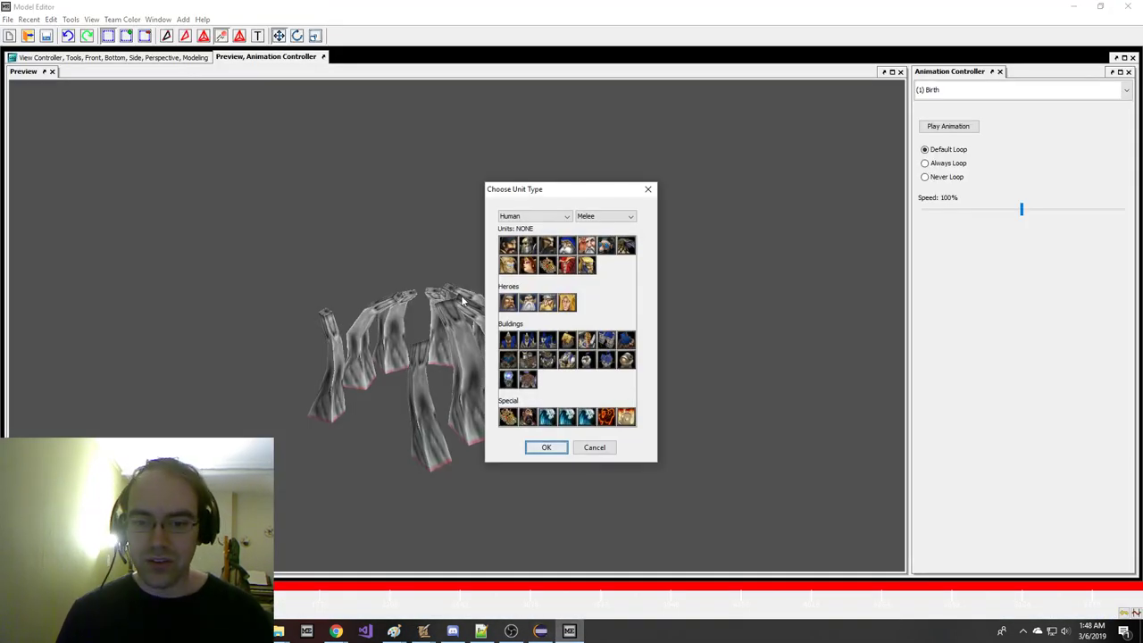
click(527, 218)
click(525, 241)
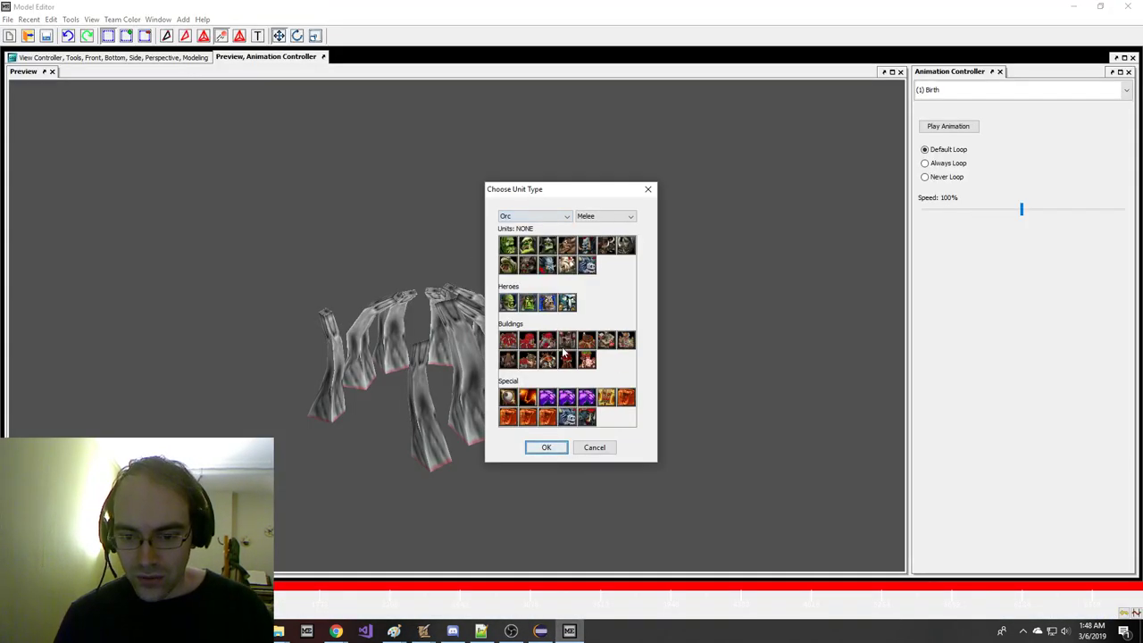
click(552, 362)
click(529, 360)
click(587, 342)
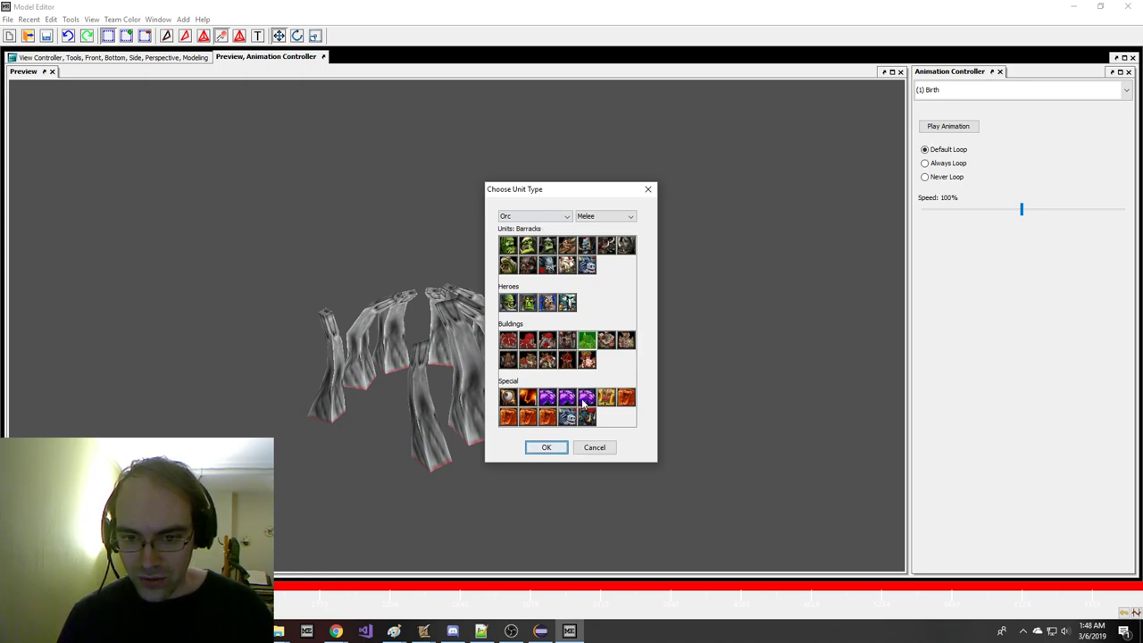
click(547, 447)
scroll(506, 399, down, 5)
scroll(505, 400, up, 3)
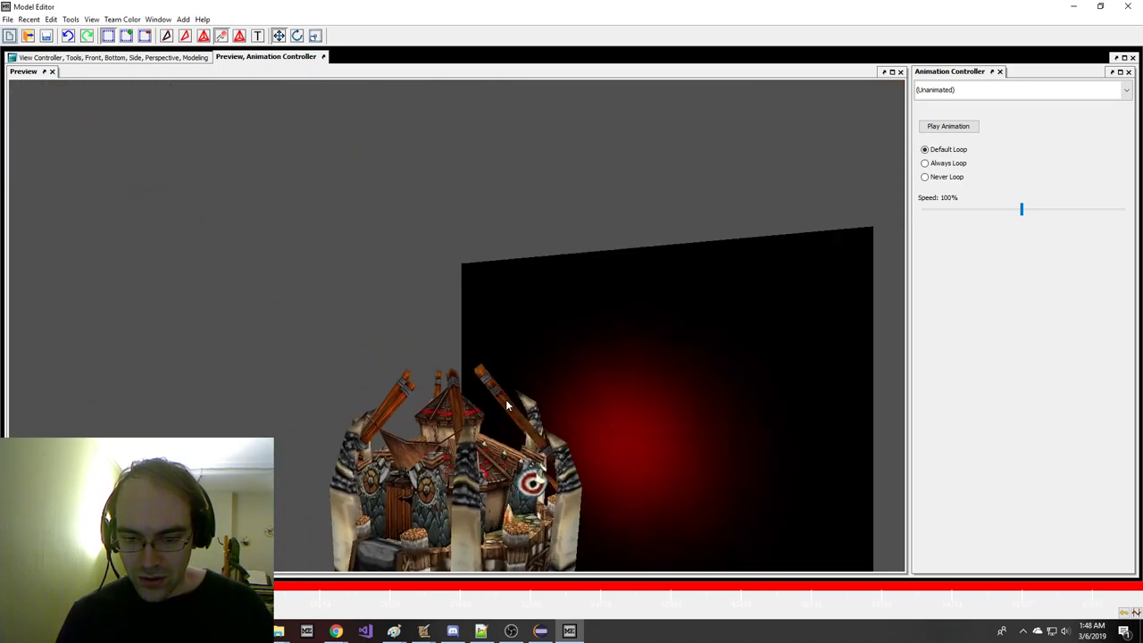
drag(505, 399, 476, 384)
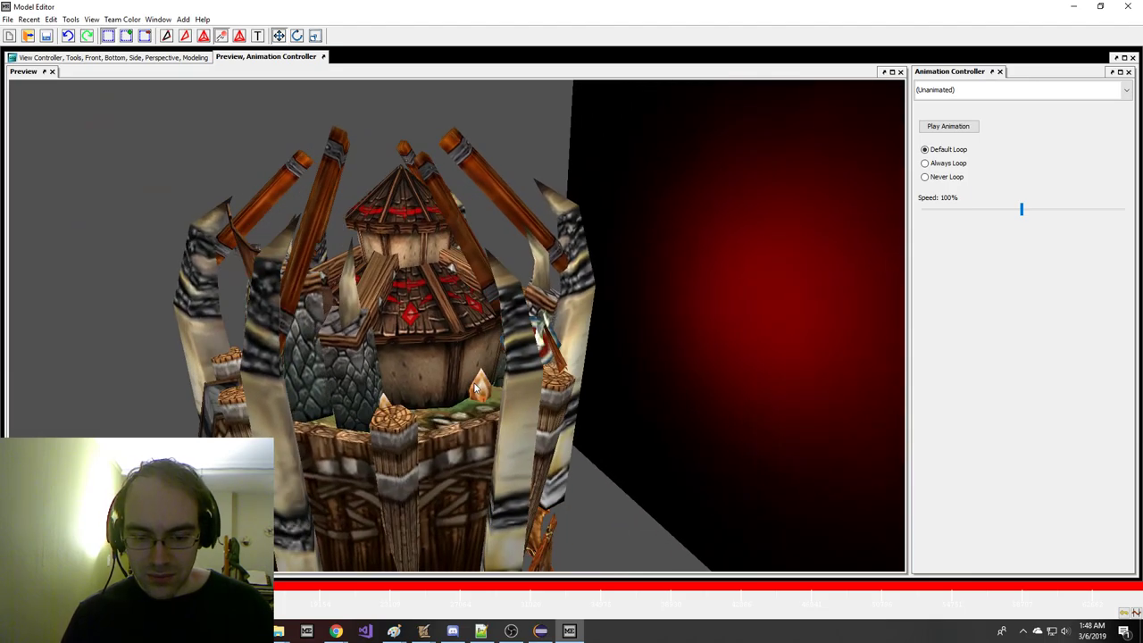
- Switch to the World Editor and check the Reinforced Burrows Upgrade ability's target art in the Object Editor
click(424, 631)
click(332, 585)
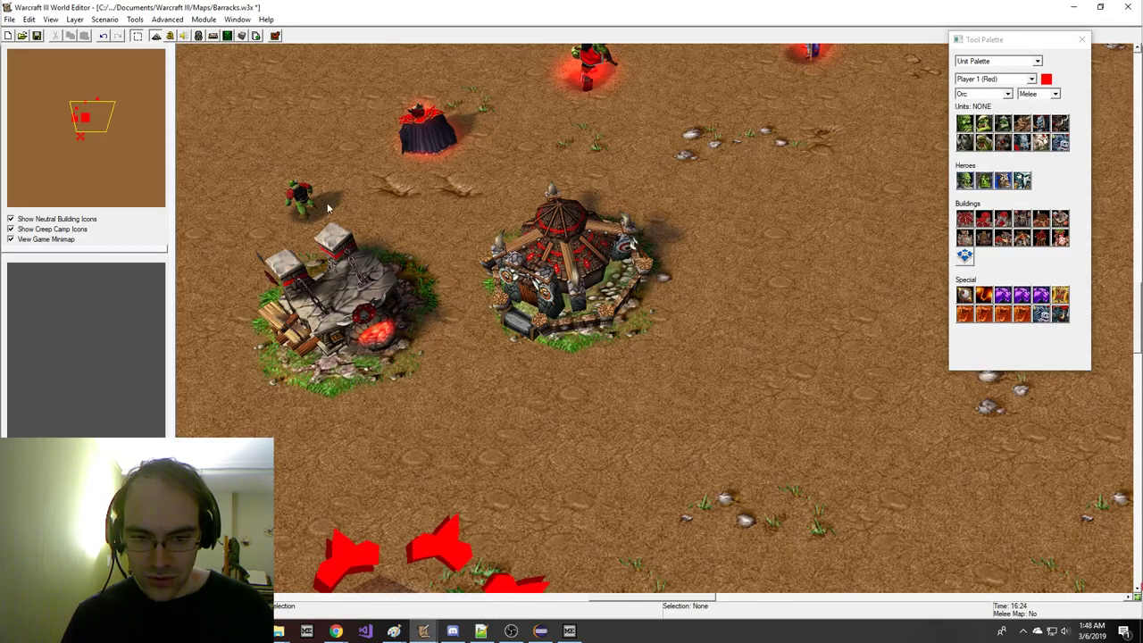
click(204, 36)
click(372, 70)
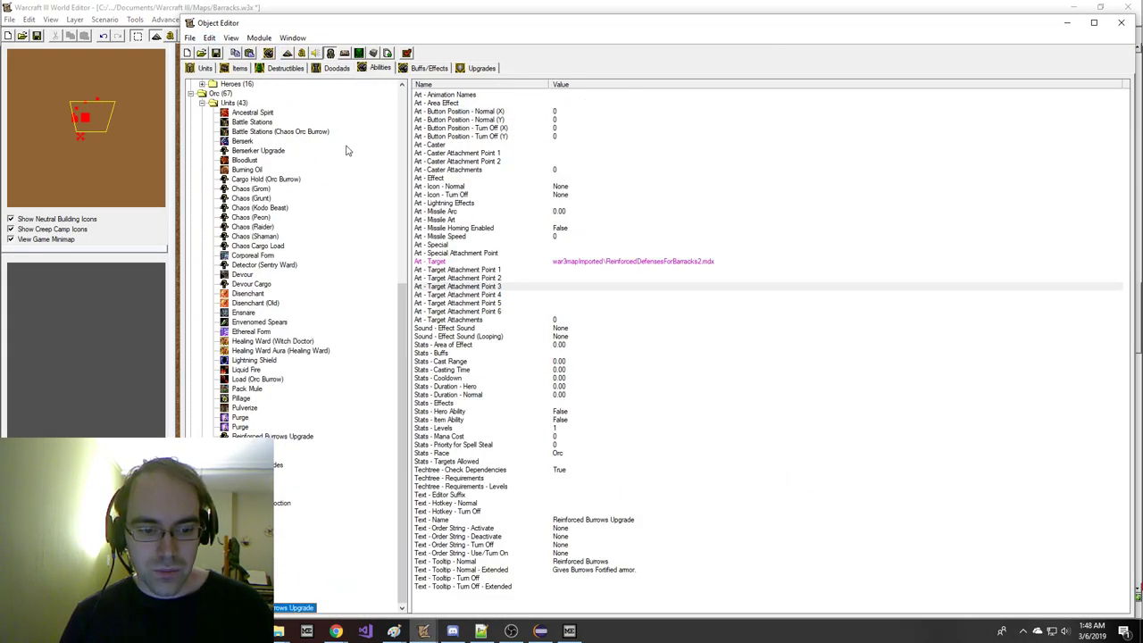
- Switch back to the Model Editor and save the Barracks model as testbarracks in MDL format
click(569, 632)
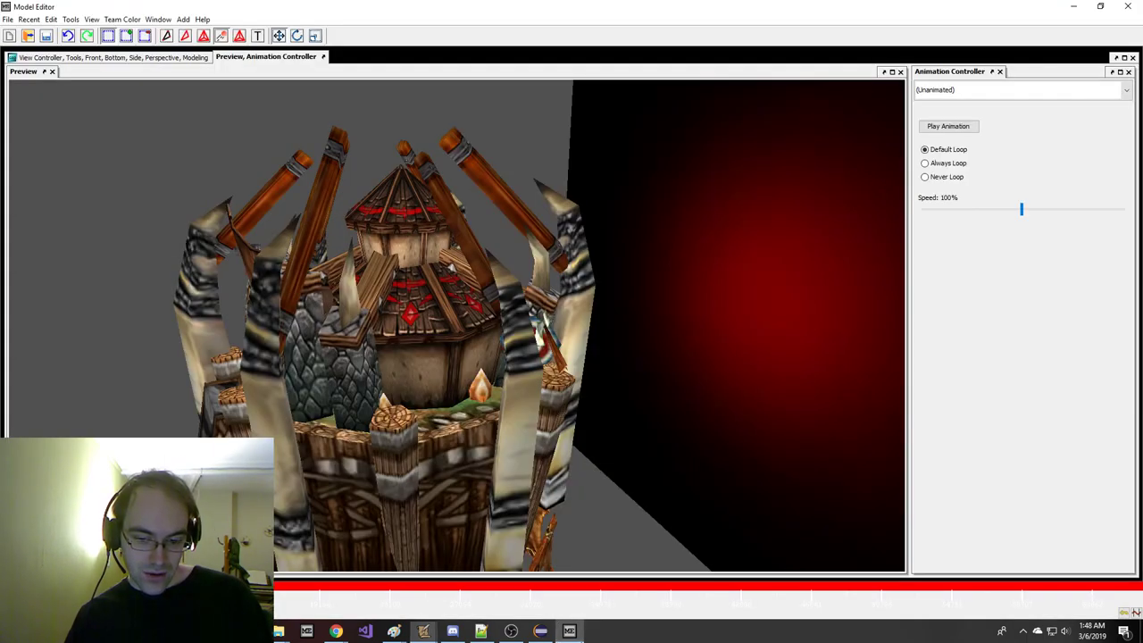
middle_drag(444, 487, 464, 483)
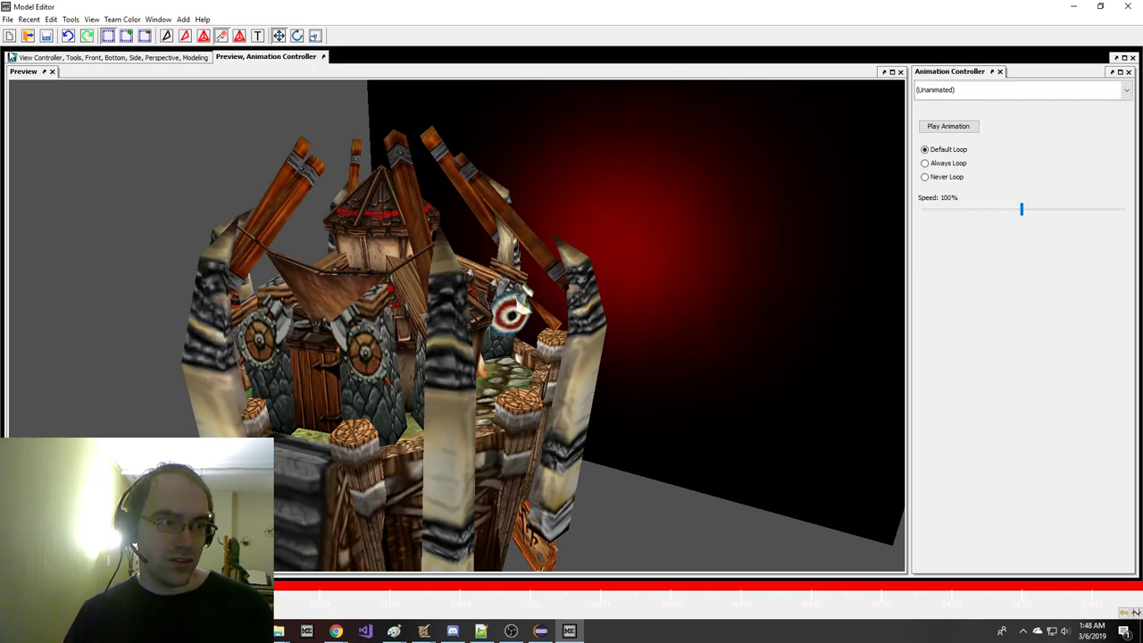
click(7, 19)
click(45, 153)
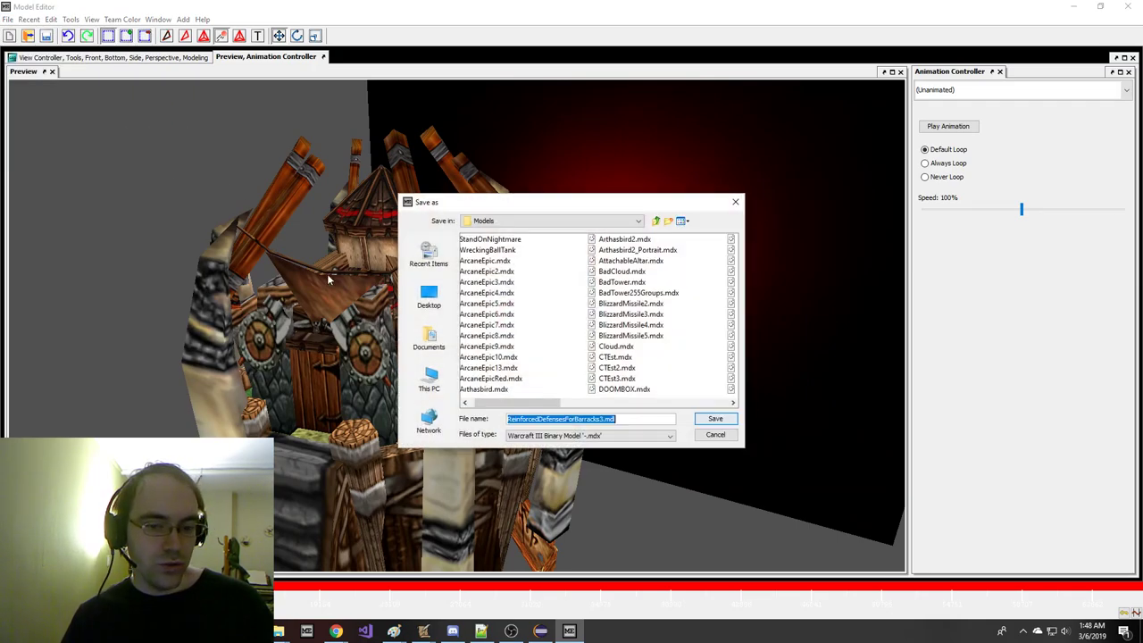
click(590, 435)
click(572, 471)
click(603, 419)
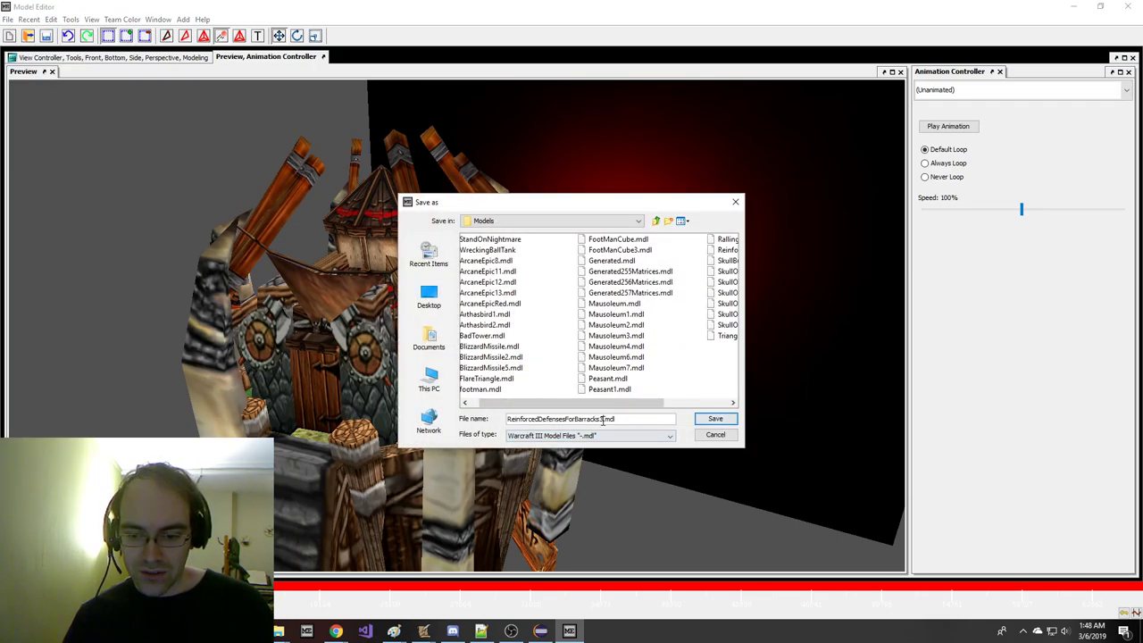
key(BackSpace)
key(BackSpace)
key(BackSpace)
key(BackSpace)
key(BackSpace)
key(BackSpace)
key(BackSpace)
key(BackSpace)
key(BackSpace)
key(BackSpace)
key(BackSpace)
key(BackSpace)
key(BackSpace)
key(BackSpace)
key(BackSpace)
key(BackSpace)
key(BackSpace)
key(BackSpace)
key(BackSpace)
key(BackSpace)
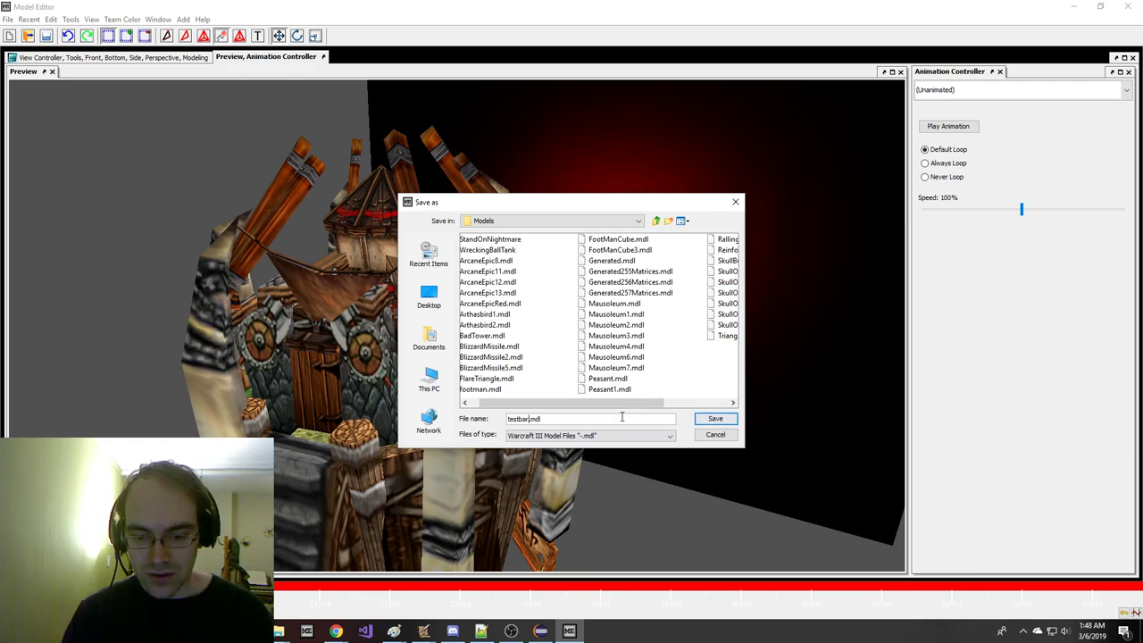
key(Return)
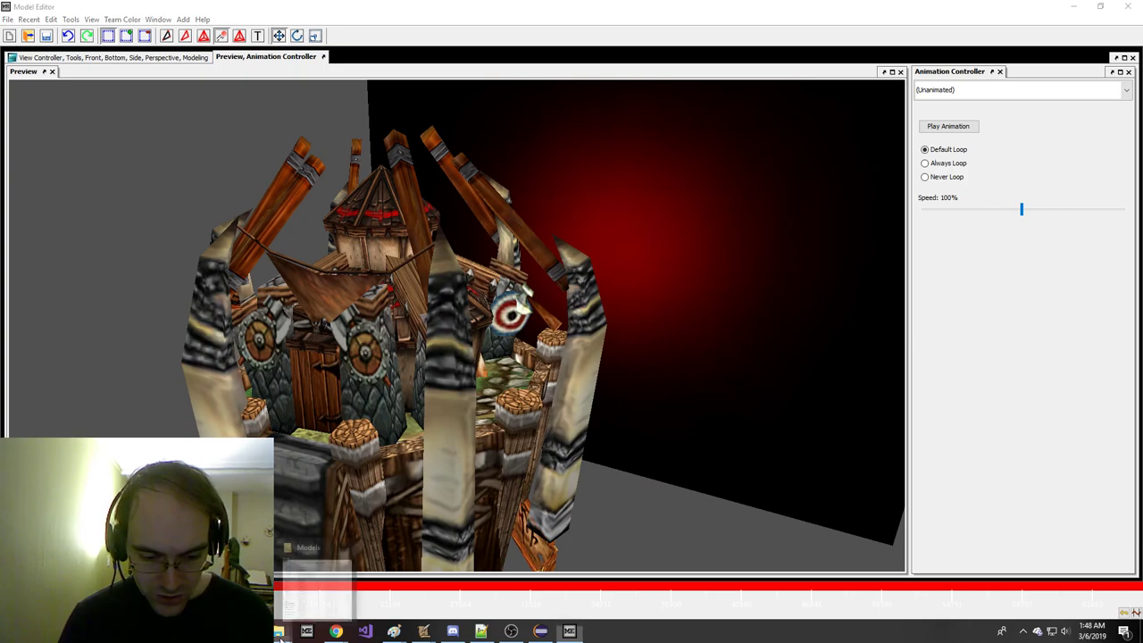
- Open testbarracks.mdl from the Models folder in Notepad++ and search it for "Sprite Medi"
click(314, 618)
scroll(254, 190, down, 1)
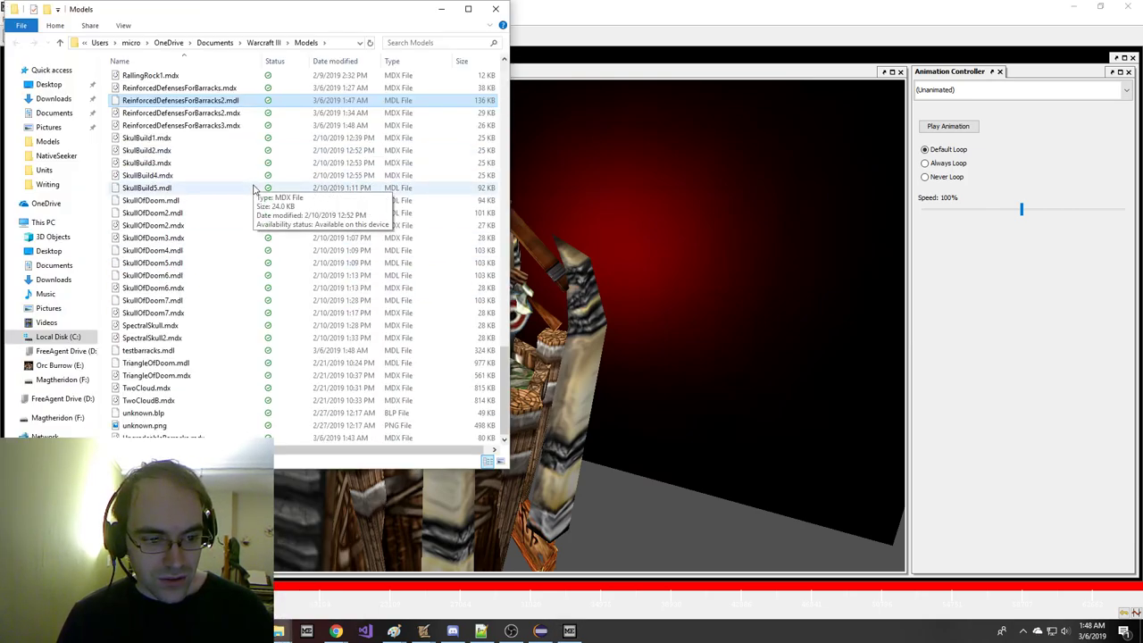
right_click(184, 351)
click(235, 178)
click(265, 183)
key(ctrl+f)
text(Sprite Medi)
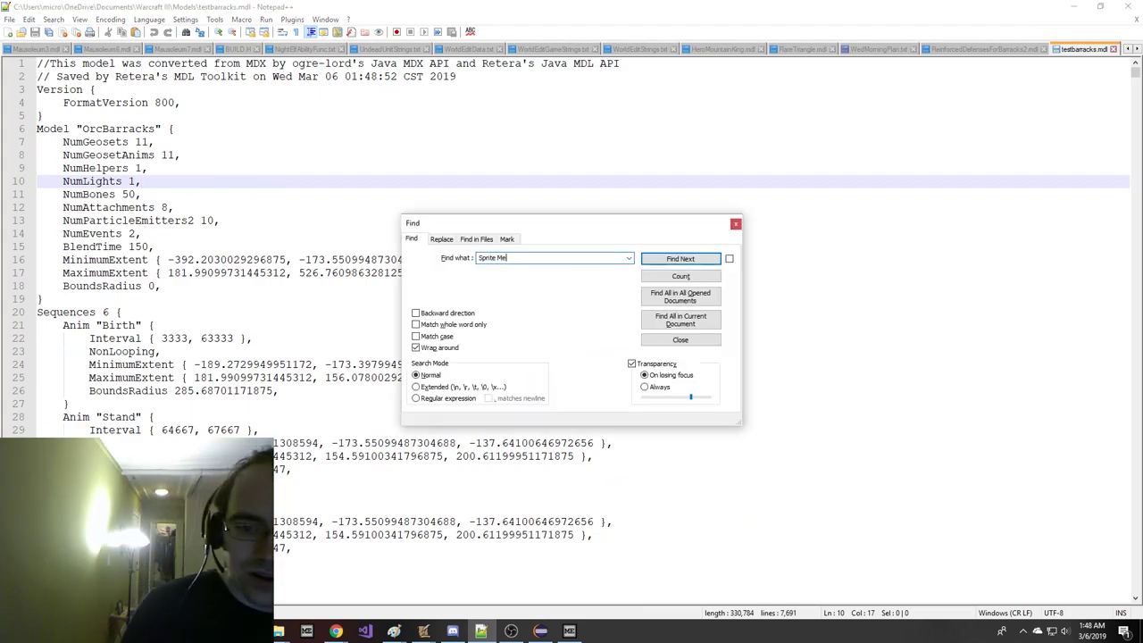
key(Return)
key(Escape)
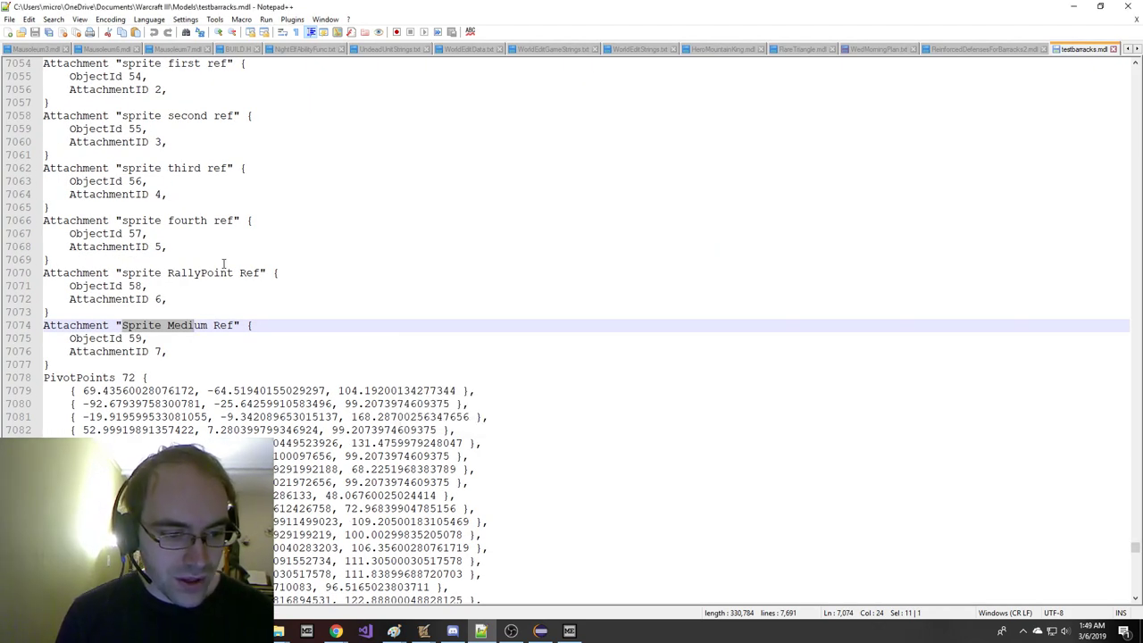
- Read the ObjectId of the Sprite Medium Ref attachment and locate the first entry of the PivotPoints list
scroll(224, 261, down, 3)
click(213, 273)
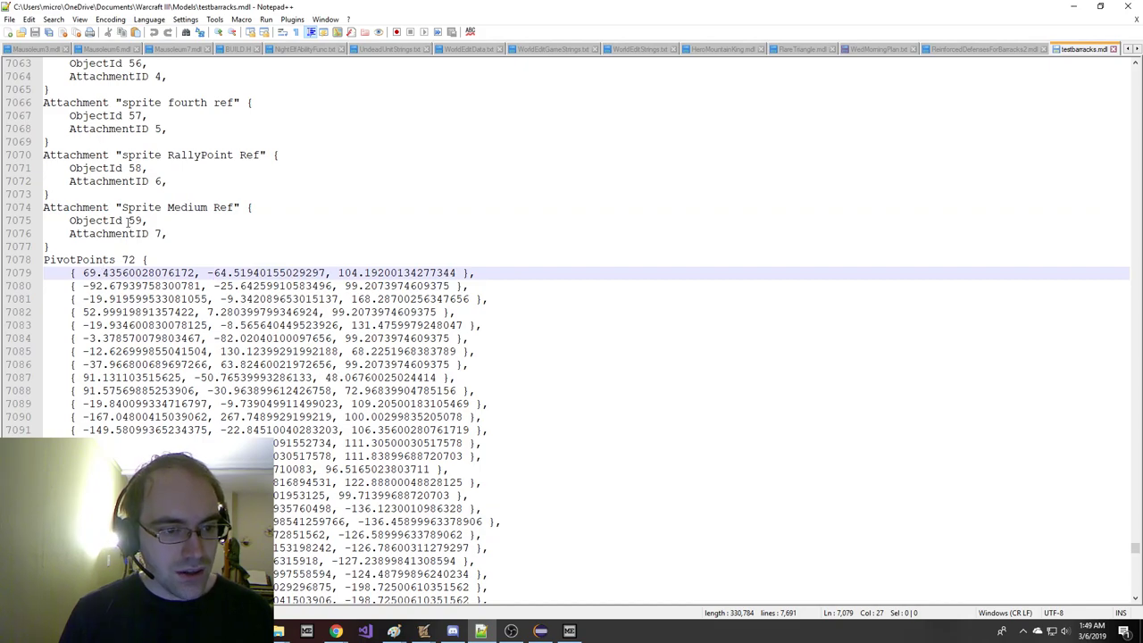
click(136, 209)
click(135, 220)
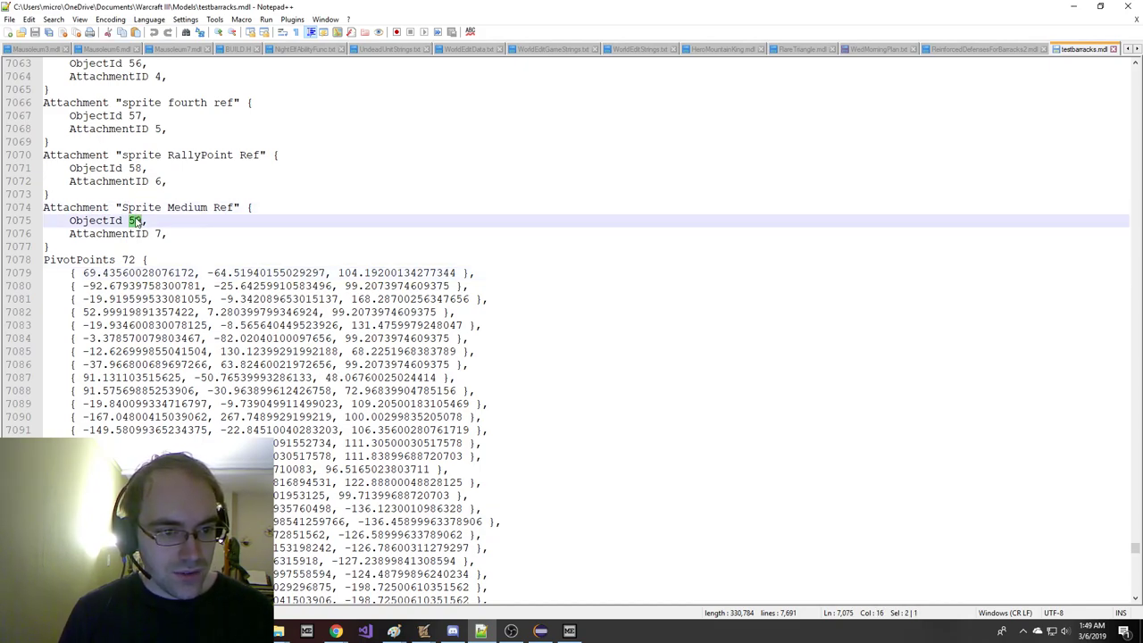
scroll(136, 220, down, 8)
scroll(136, 219, up, 7)
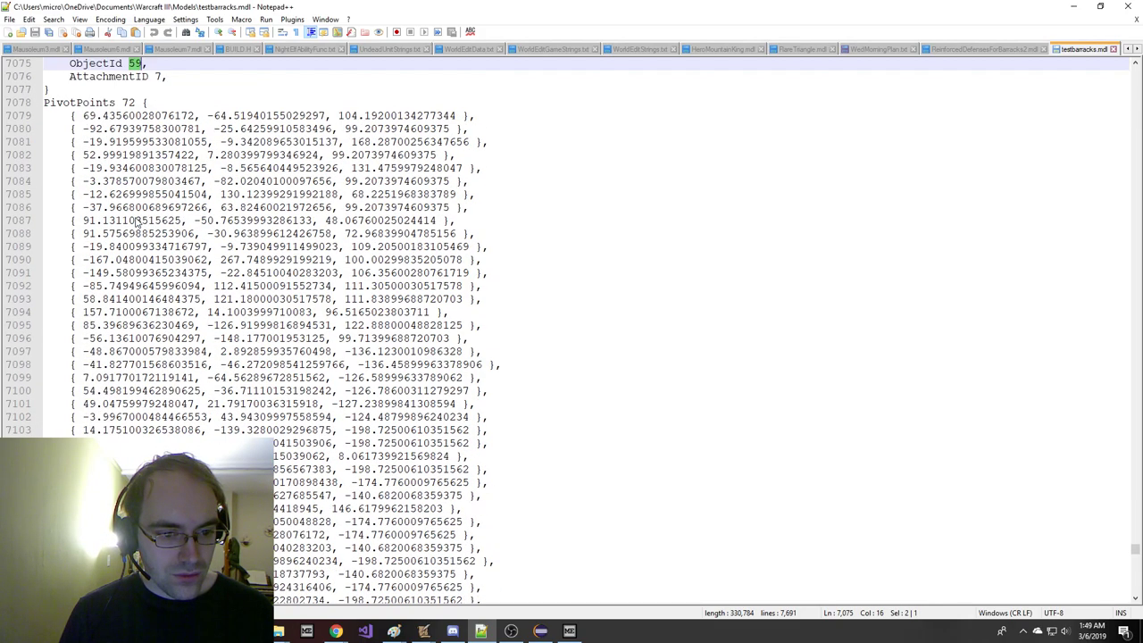
click(82, 234)
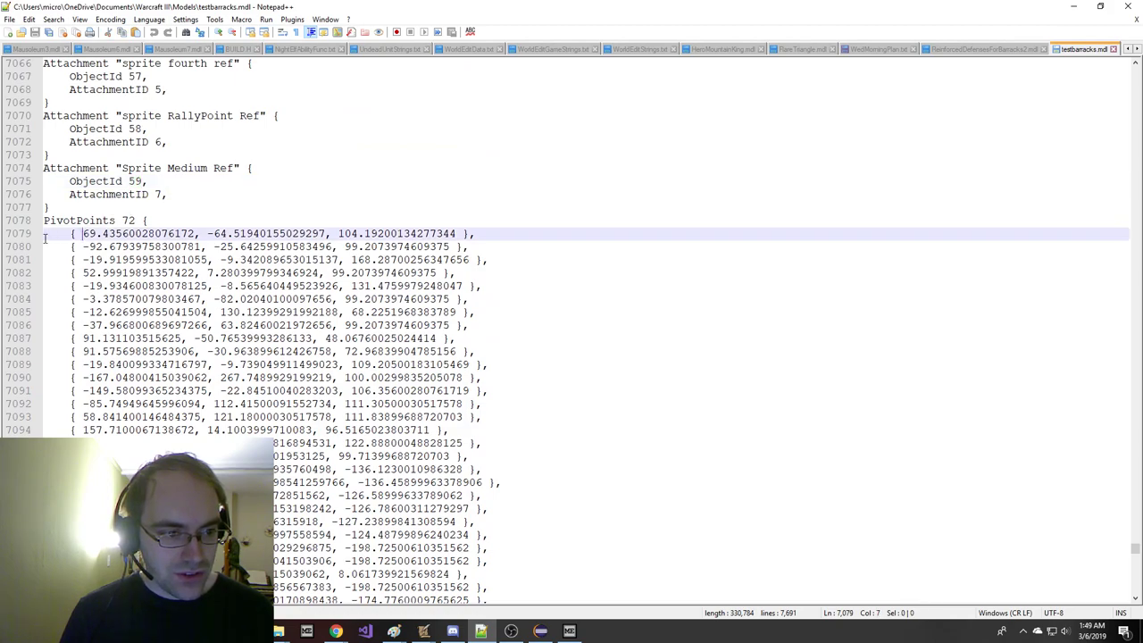
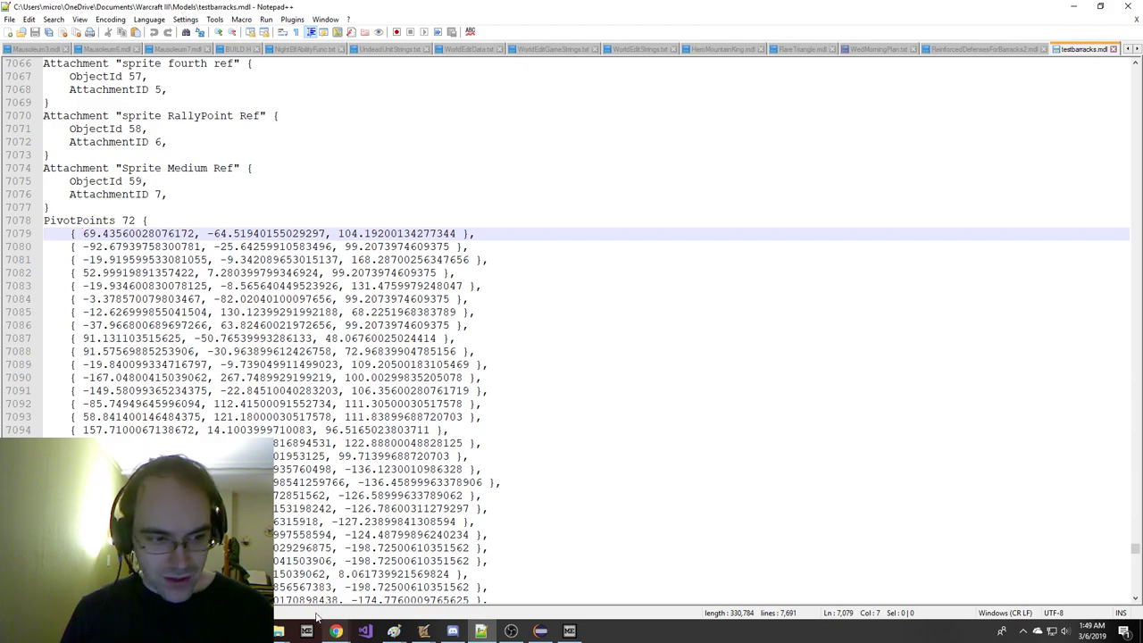
- Open Calculator and add 79+59 to find the line number of the attachment's pivot point
key(super)
text(calc)
key(Return)
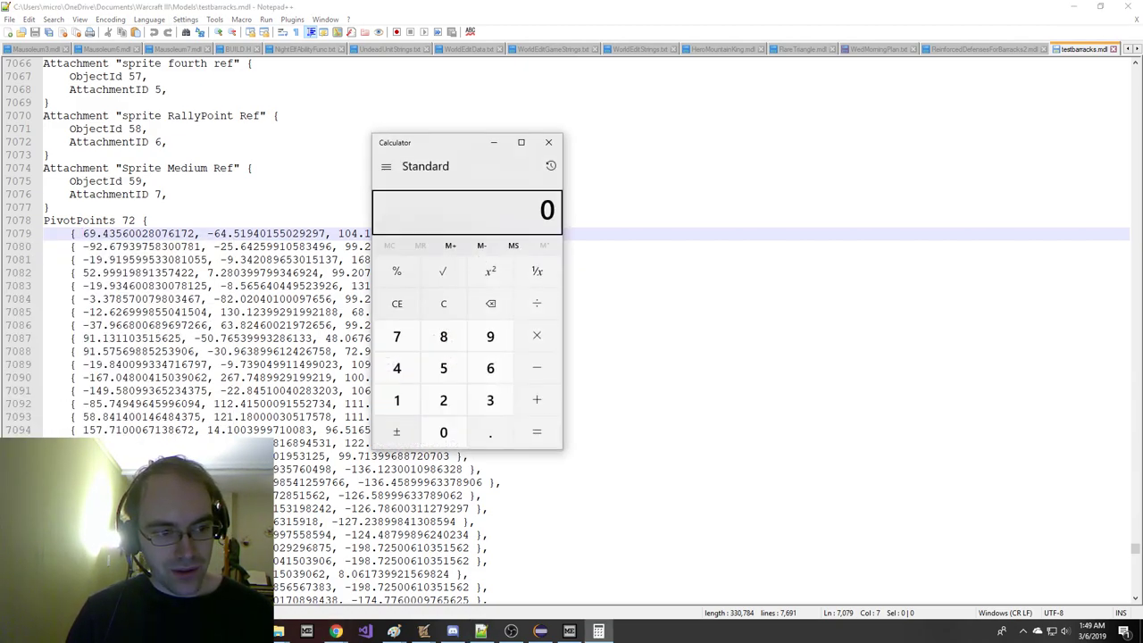
text(79+59)
key(Return)
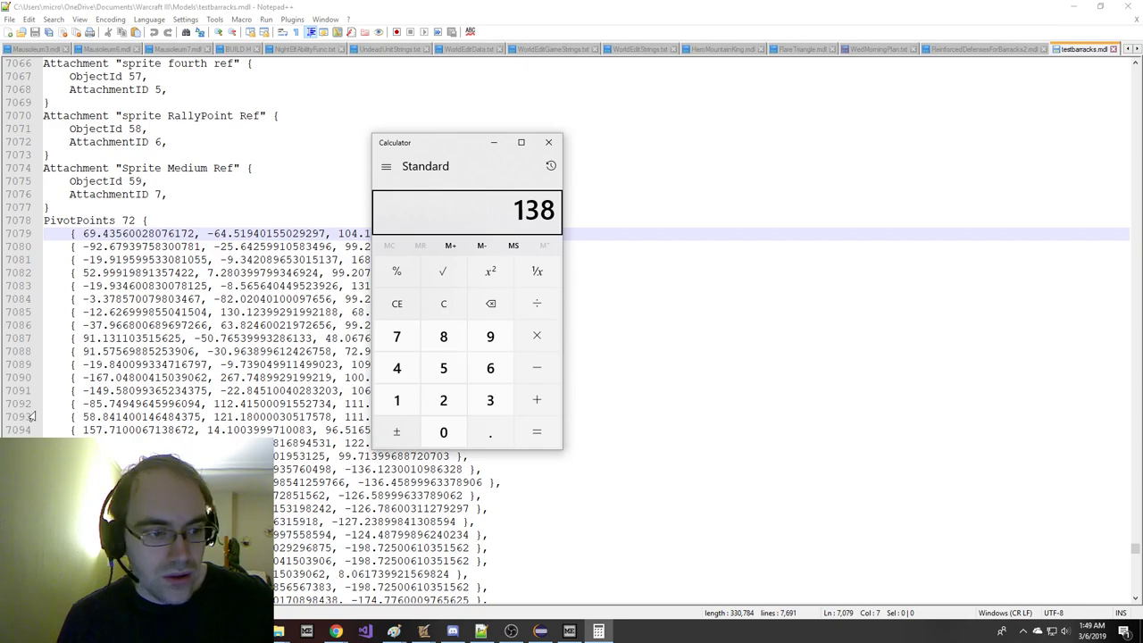
- Go to line 7138 of testbarracks.mdl and select the pivot point's three coordinates
scroll(96, 268, down, 14)
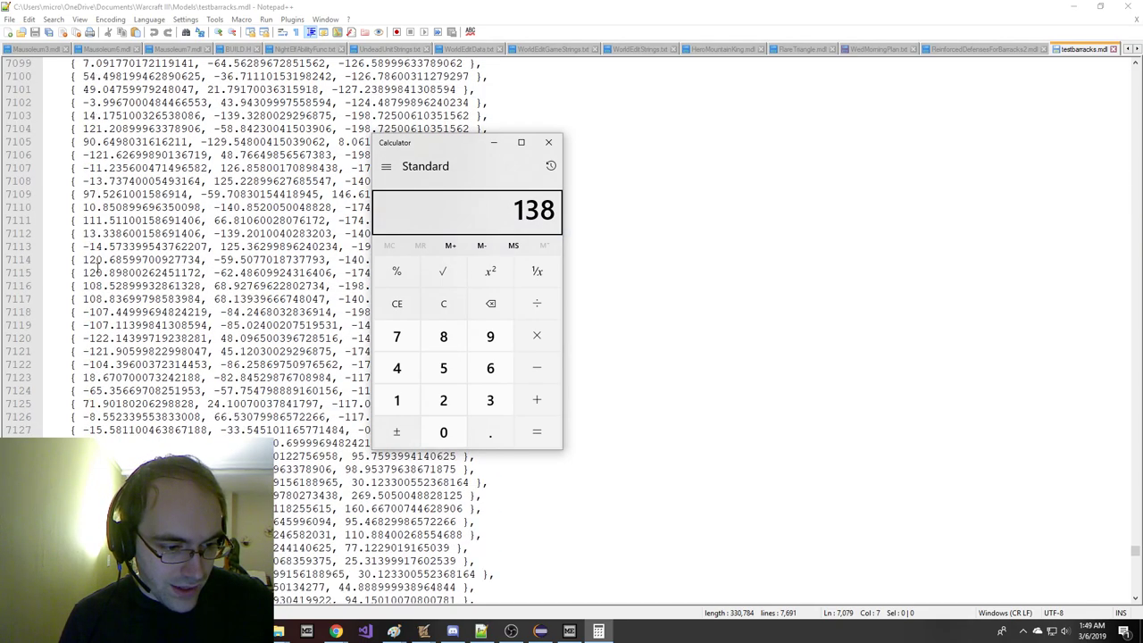
click(100, 482)
click(102, 456)
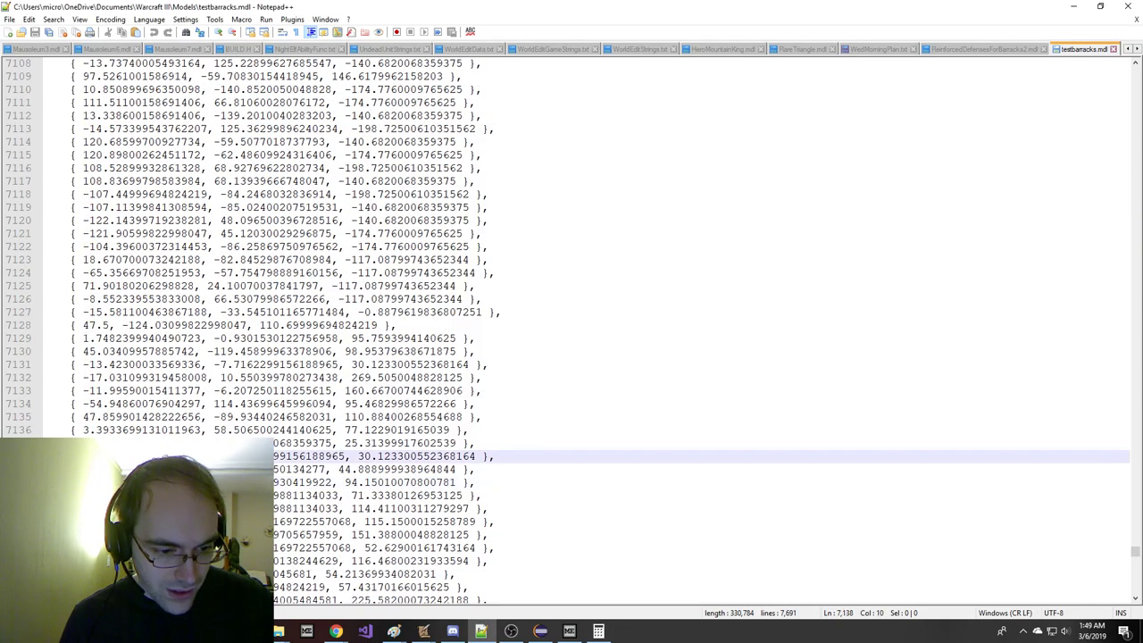
drag(91, 457, 471, 456)
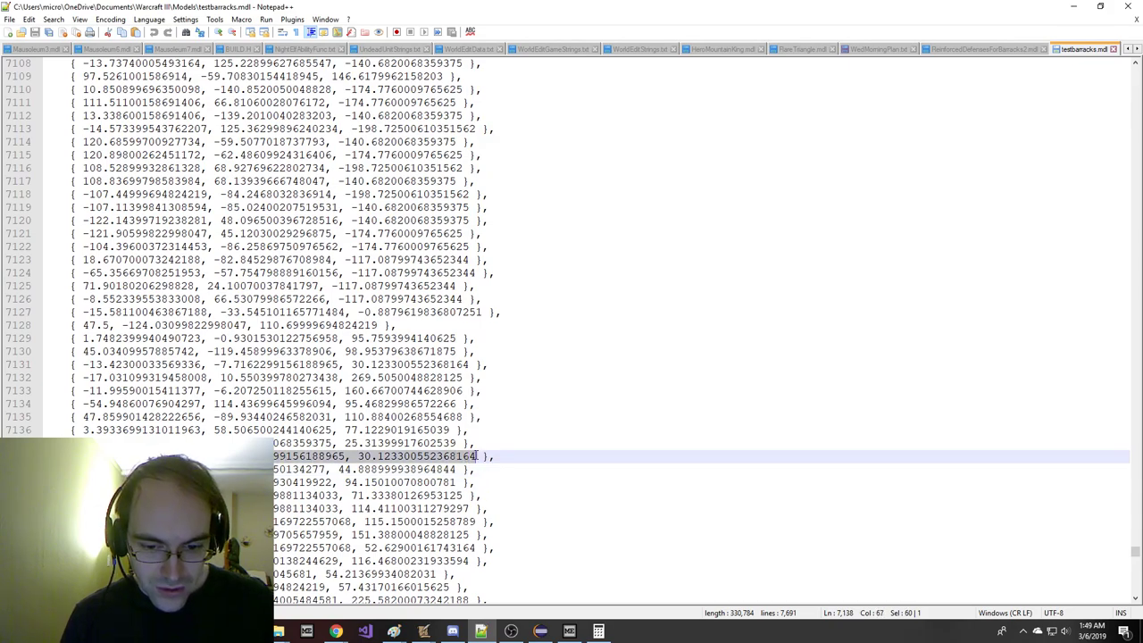
- Switch to the Model Editor and show the ReinforcedDefensesForBarracks2 model in the editing viewports
click(569, 631)
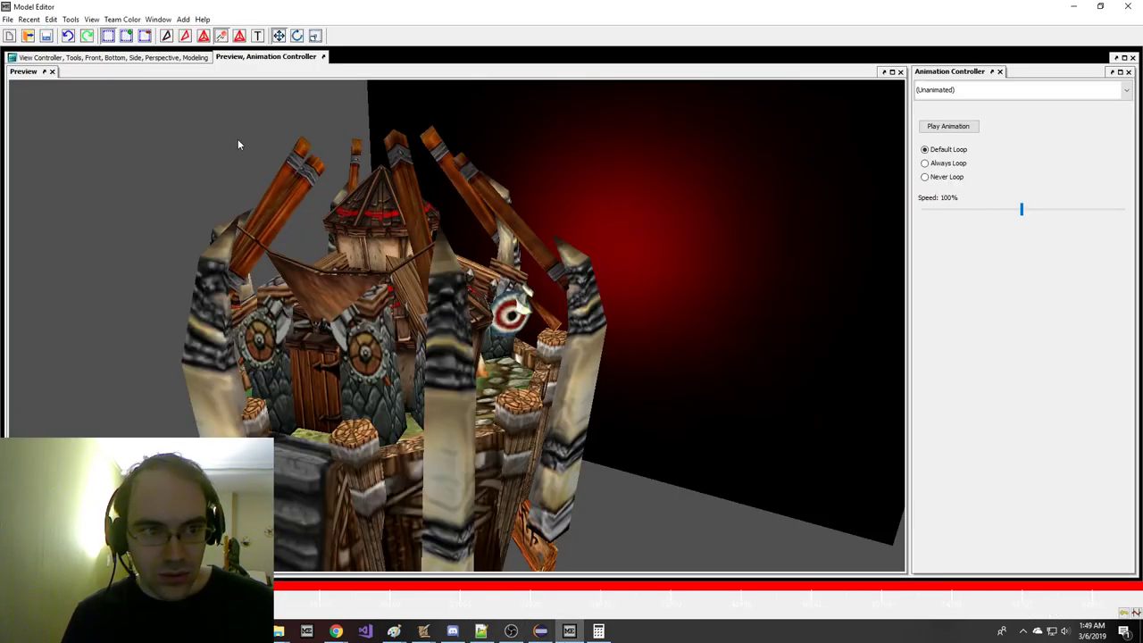
click(121, 19)
mouse_move(158, 19)
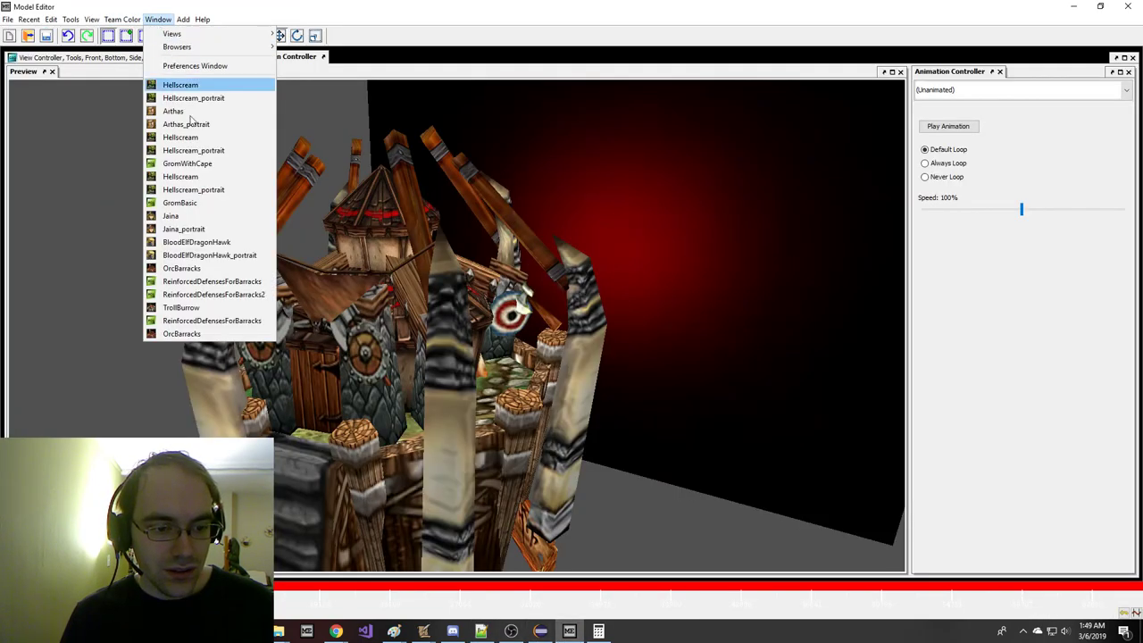
click(257, 296)
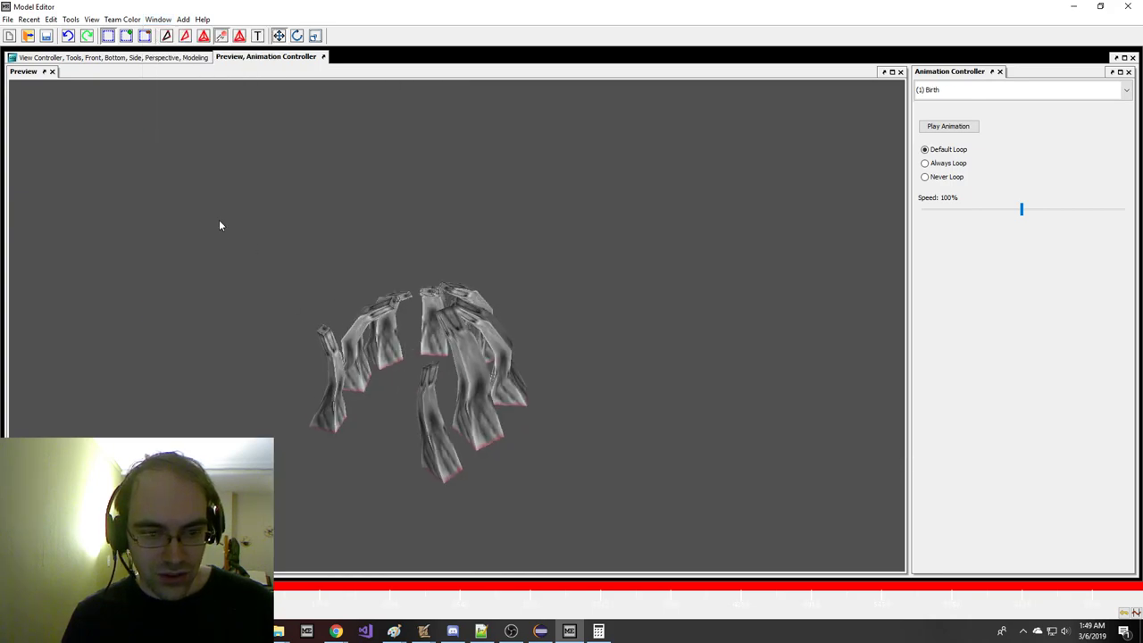
click(154, 58)
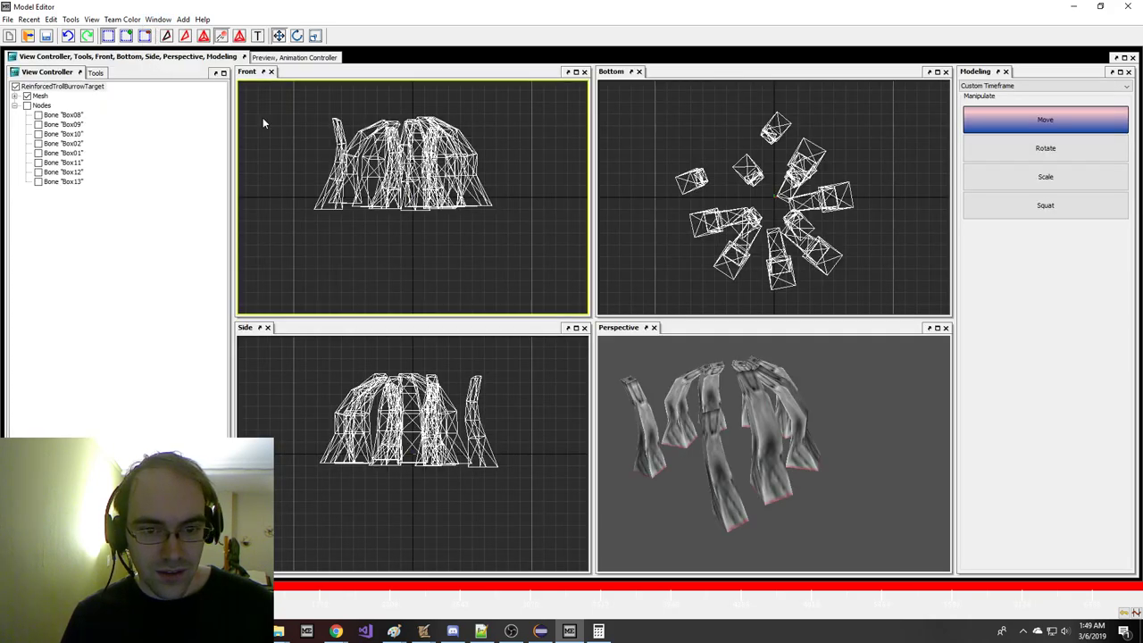
- Expand the mesh to list its geosets and select all vertices of the defenses model
click(15, 96)
drag(260, 110, 616, 324)
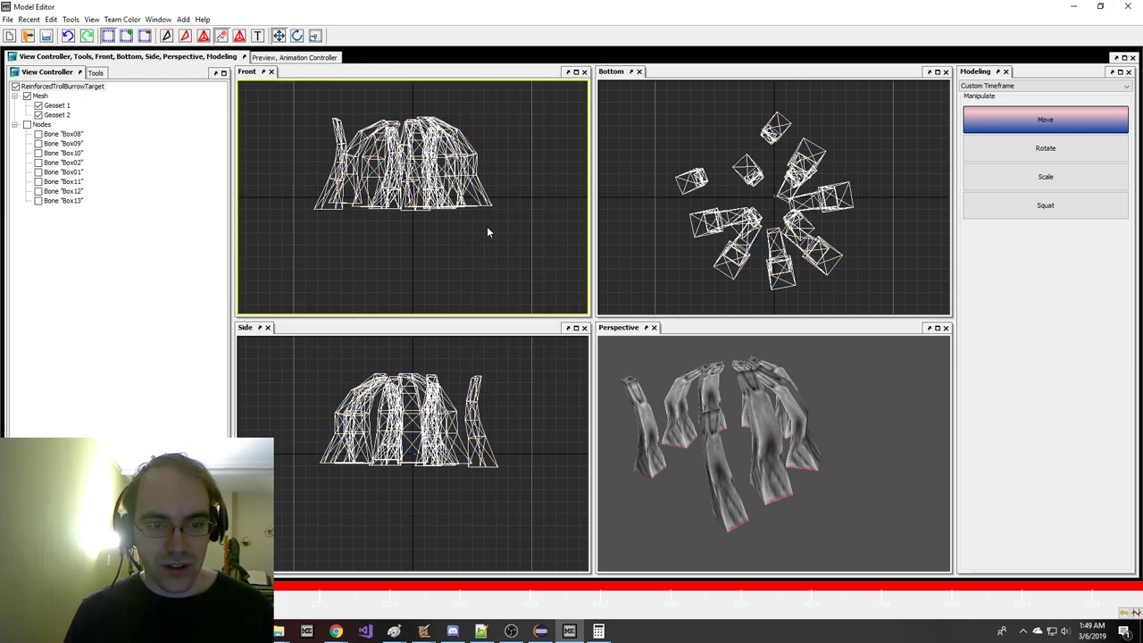
key(a)
drag(489, 267, 491, 268)
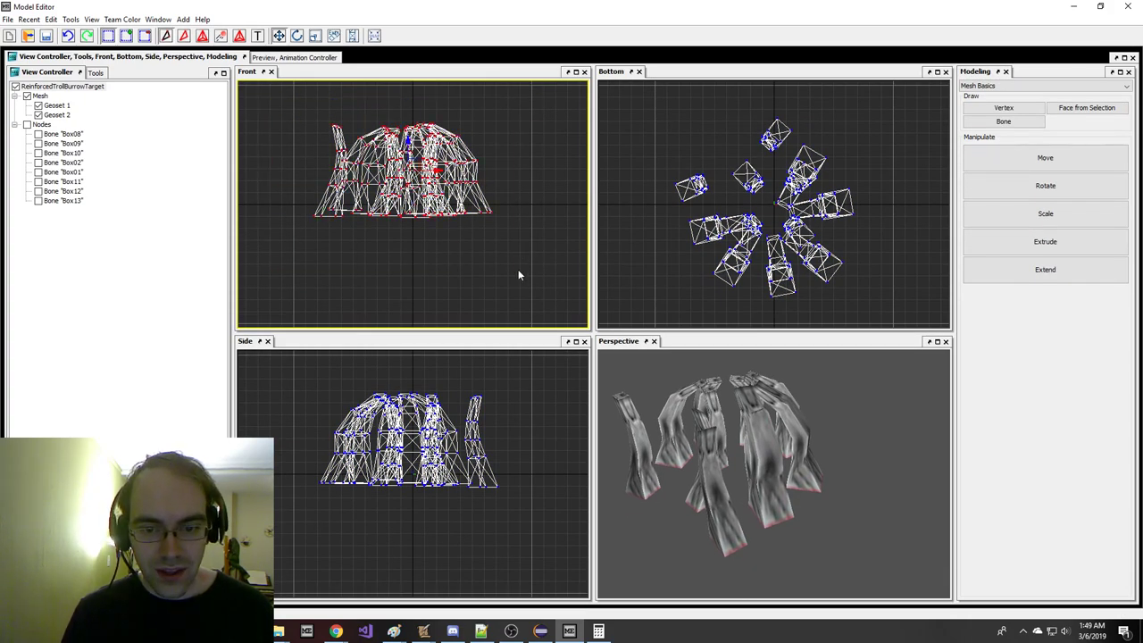
- Try a manual translation of the selected vertices with Move Y set to 100, and undo it
right_click(518, 269)
click(581, 325)
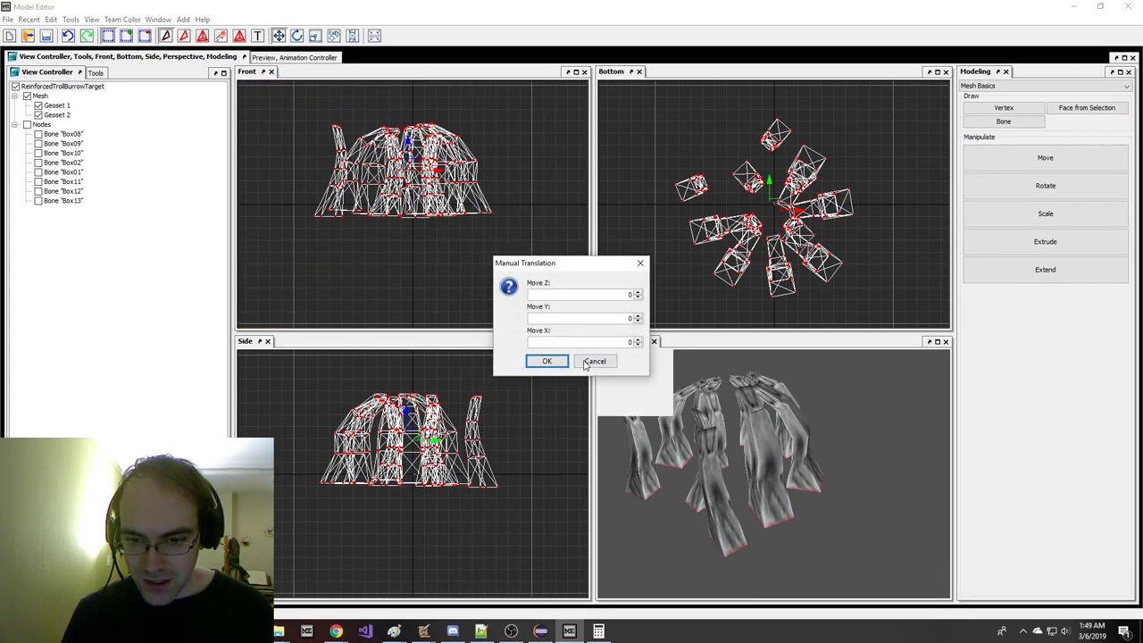
click(482, 630)
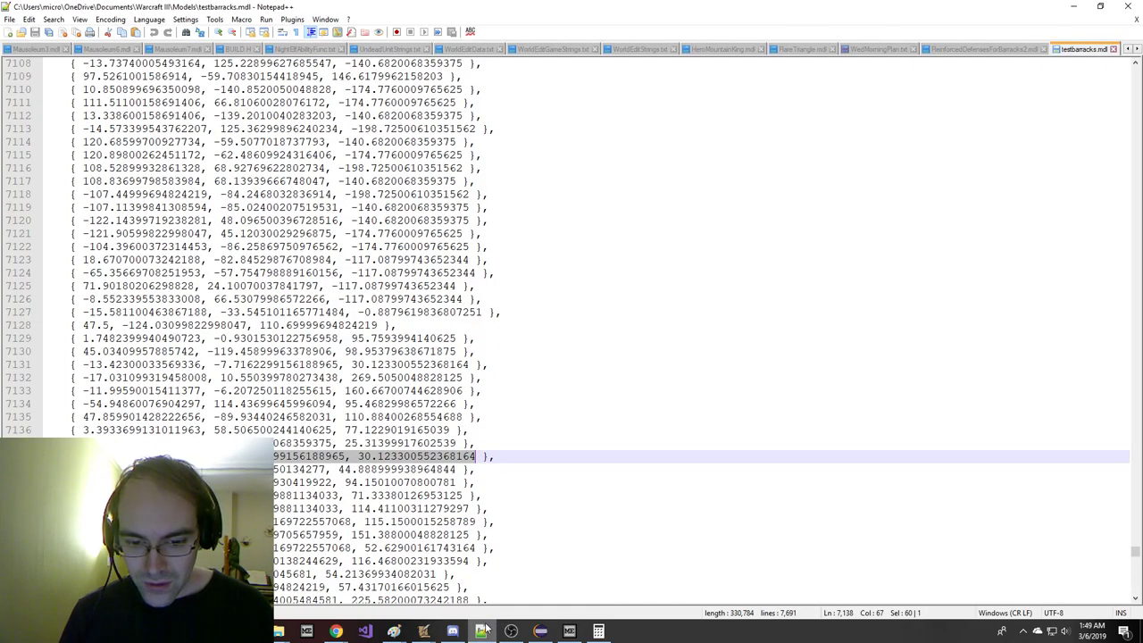
click(483, 630)
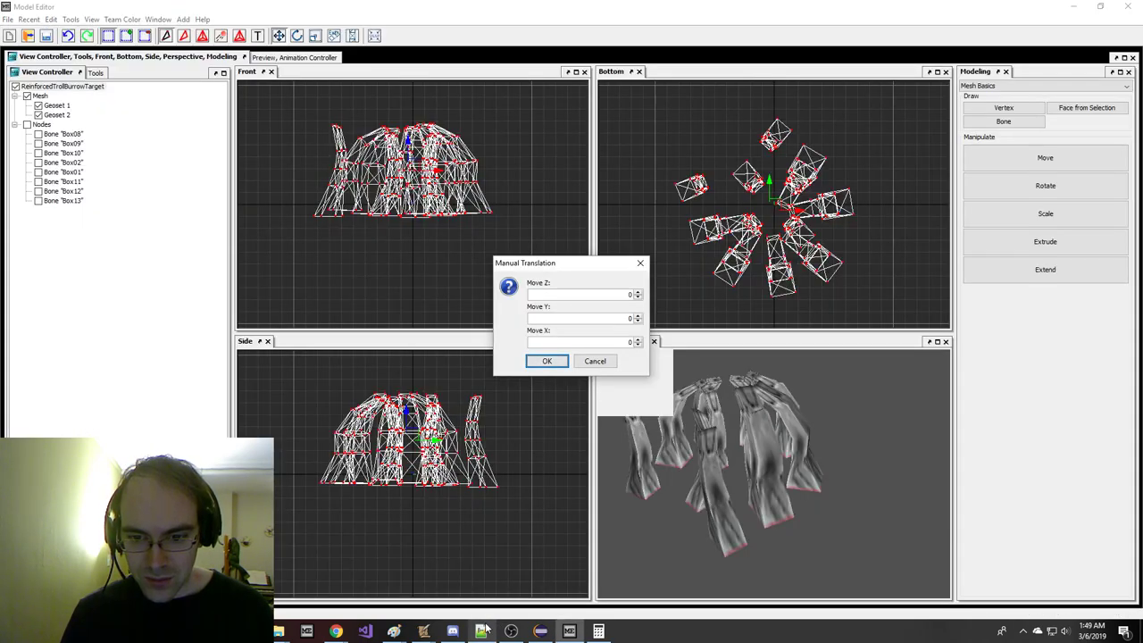
click(482, 631)
click(482, 630)
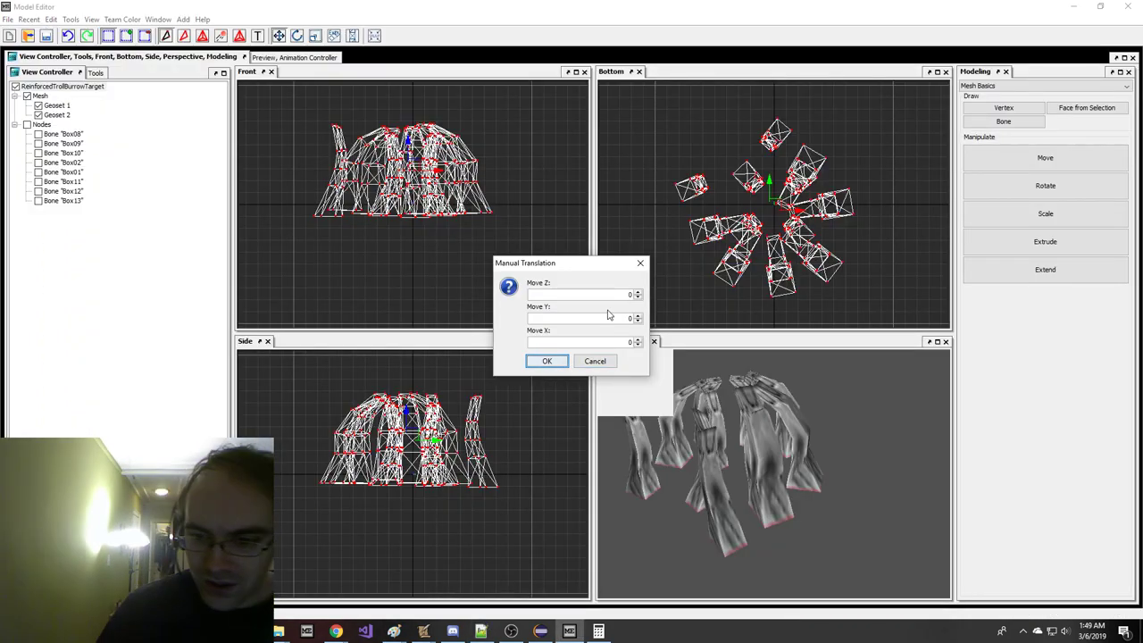
text(100)
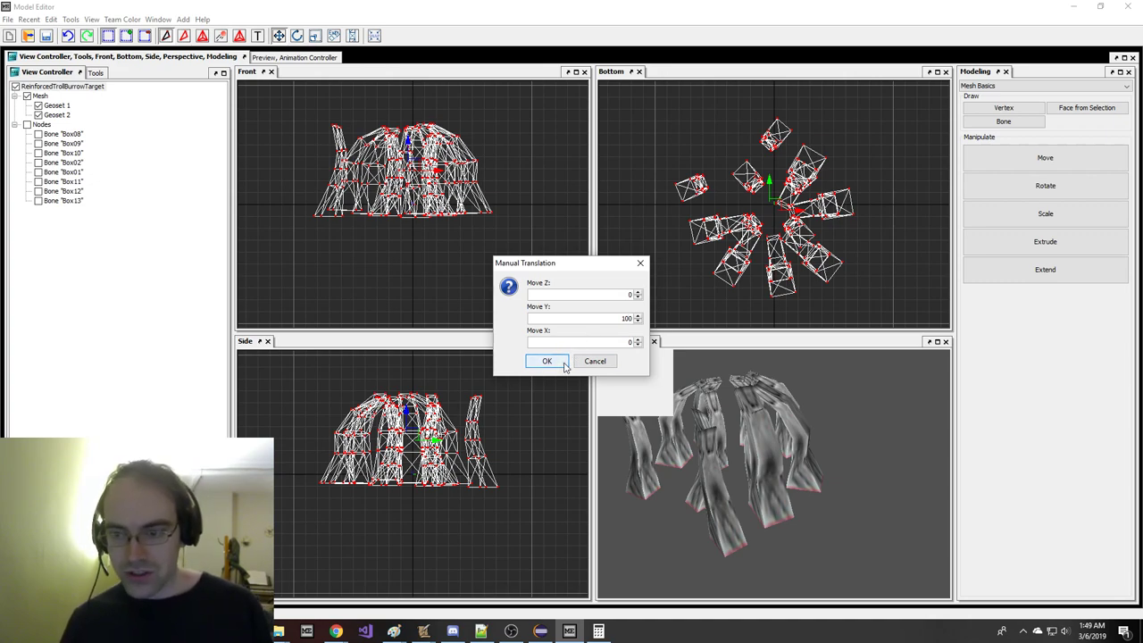
click(564, 361)
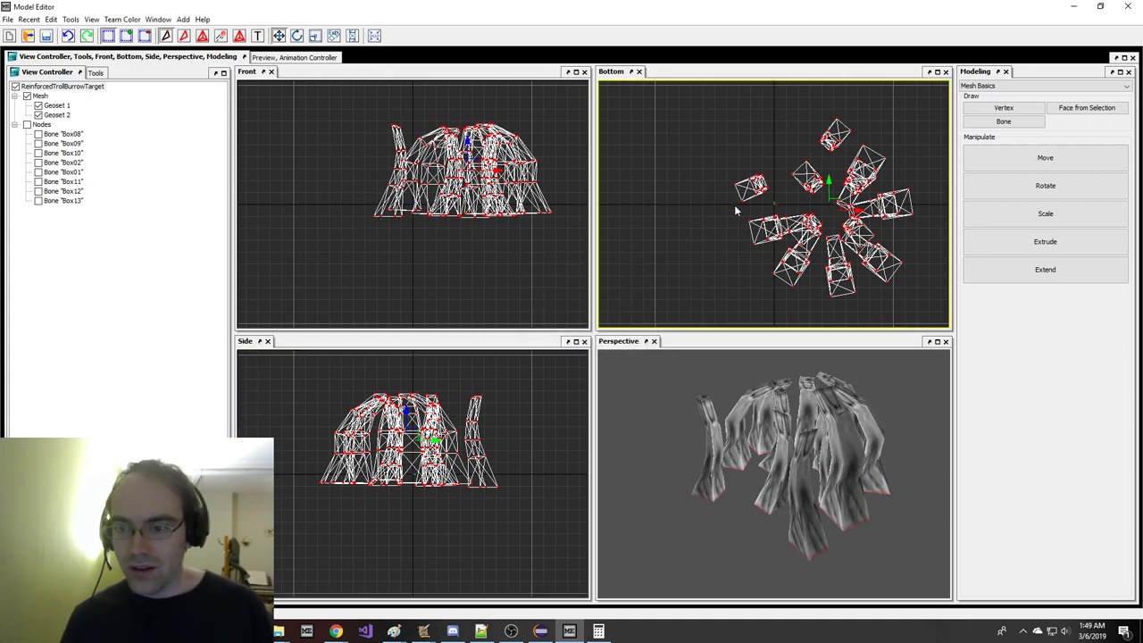
key(ctrl+z)
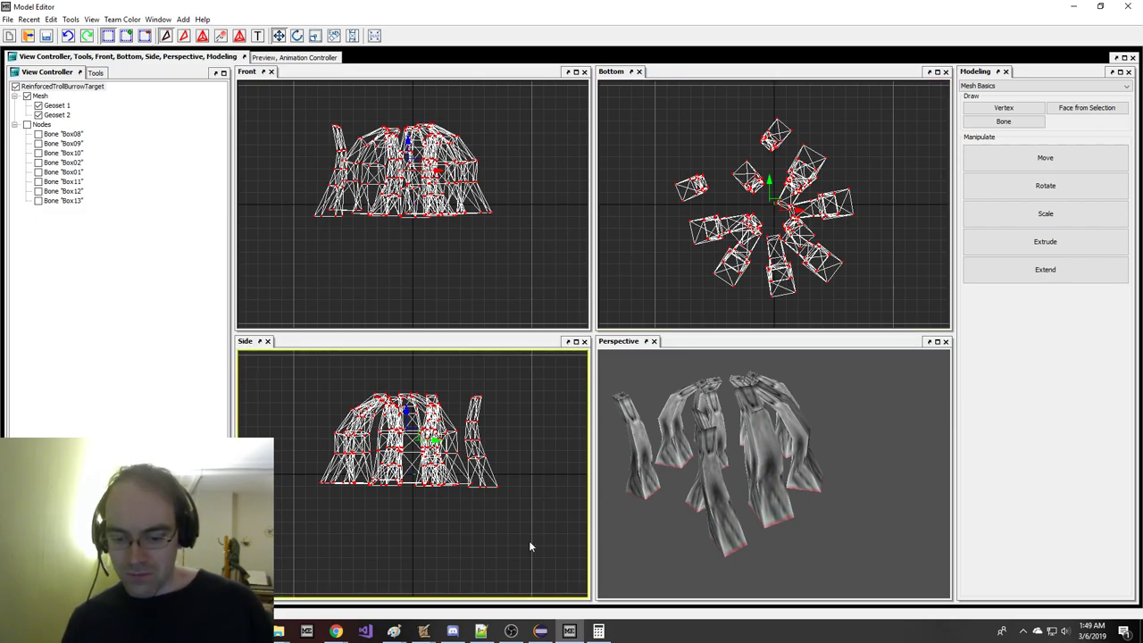
- Start a manual translation of the selected vertices and set Move X to 18.736 using the X coordinate on line 7138 of testbarracks.mdl
click(481, 630)
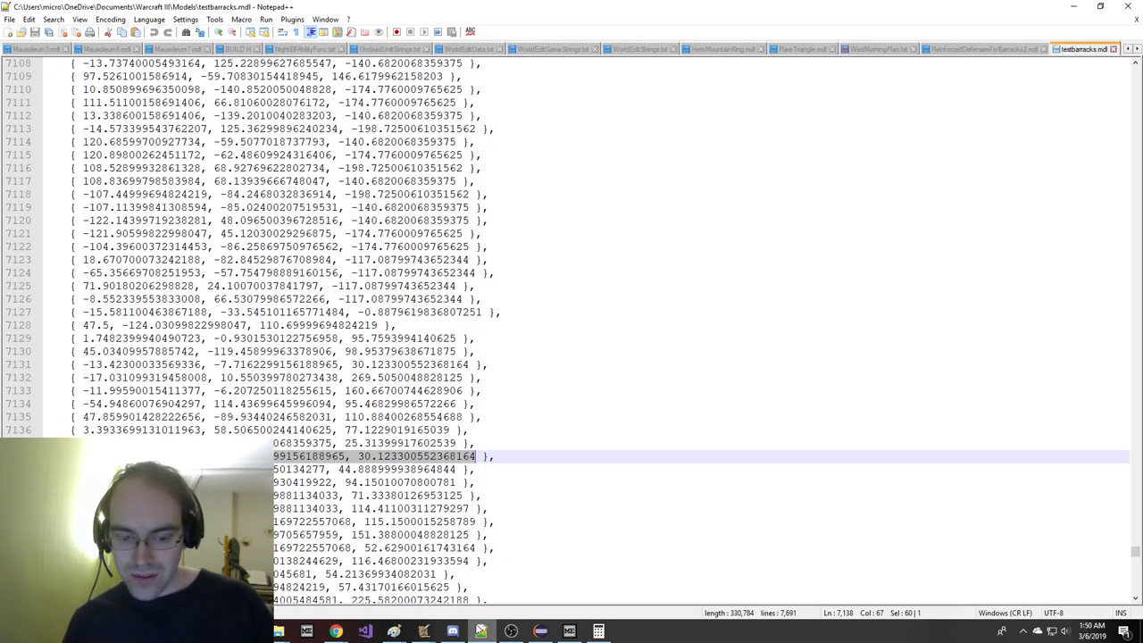
key(alt+Tab)
right_click(475, 255)
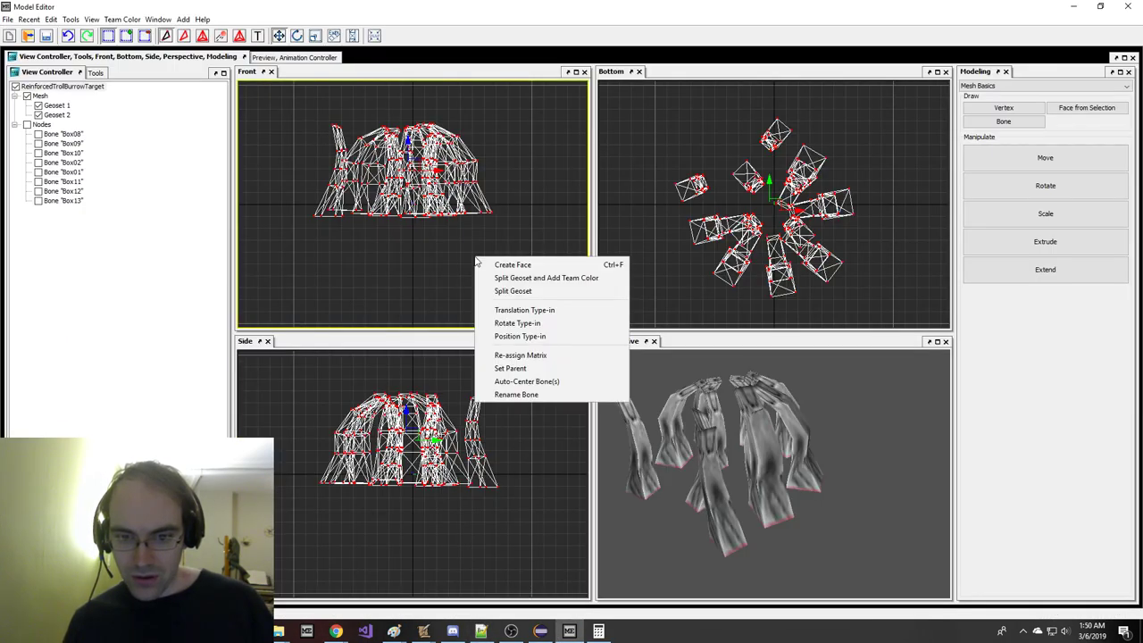
click(520, 310)
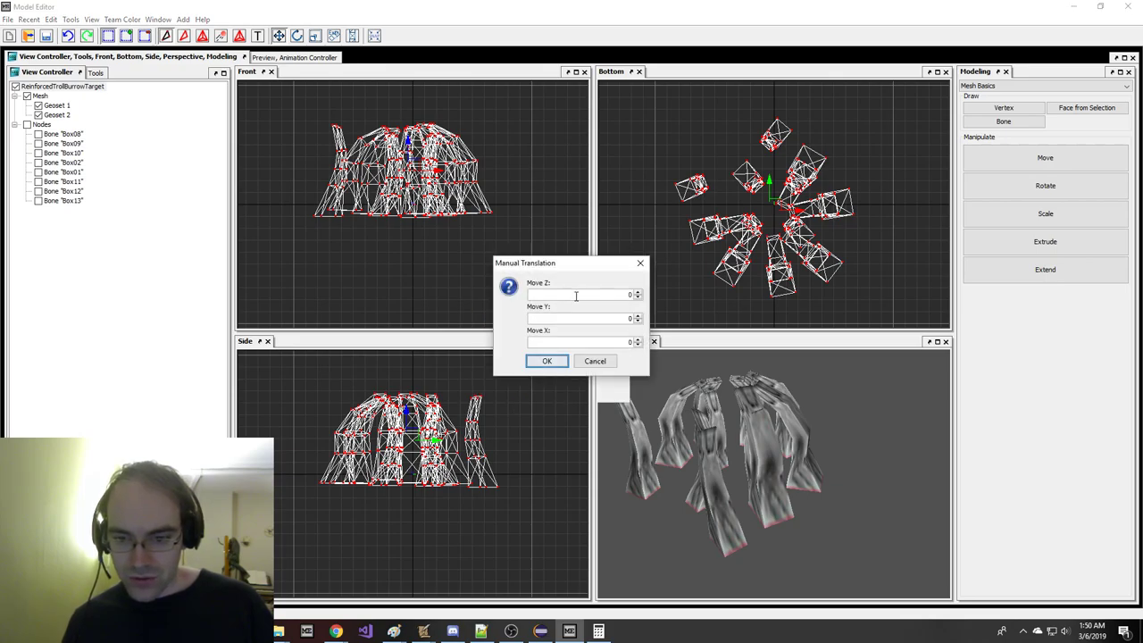
click(481, 630)
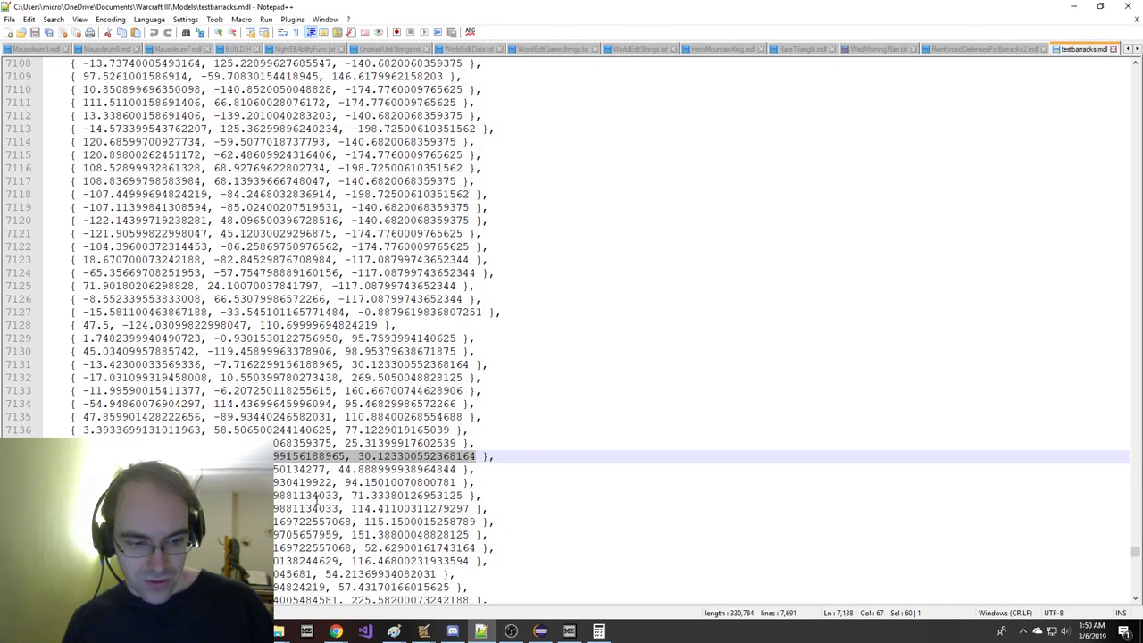
click(234, 443)
drag(207, 456, 96, 455)
click(569, 631)
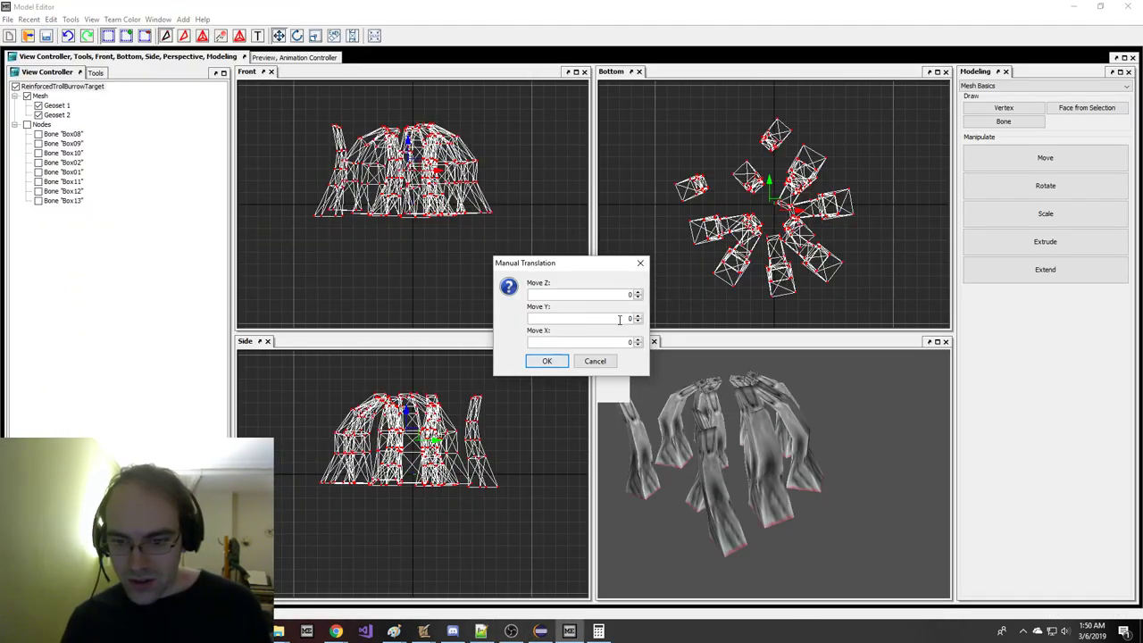
text(-18.736000061035156)
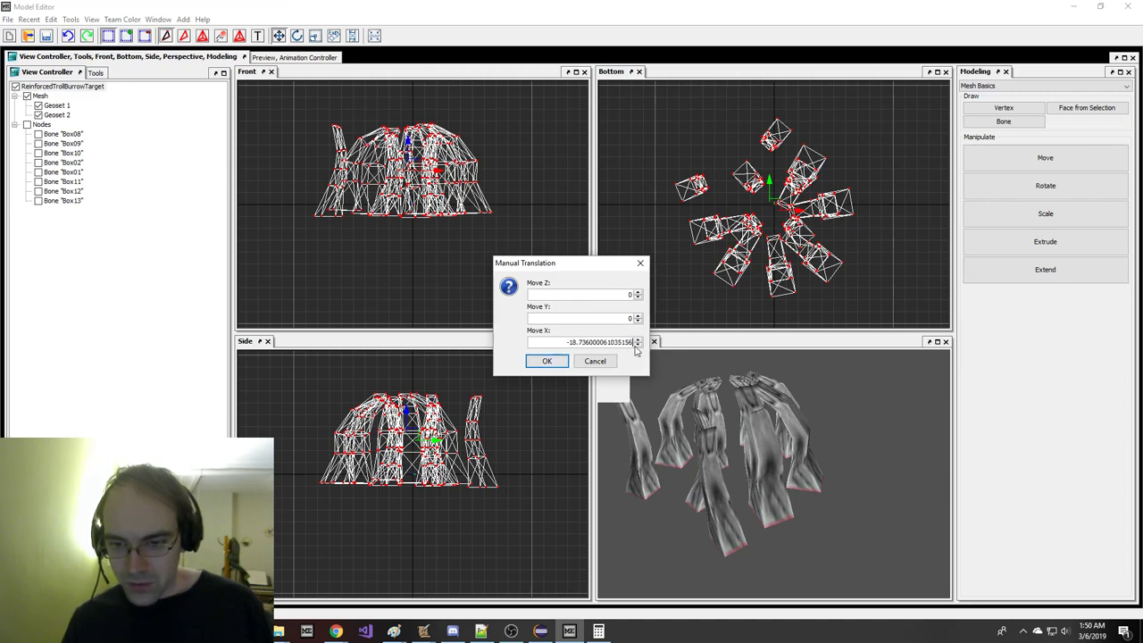
- Copy the pivot point's Y coordinate from line 7138 and set Move Y to 7.716 in the manual translation
click(579, 317)
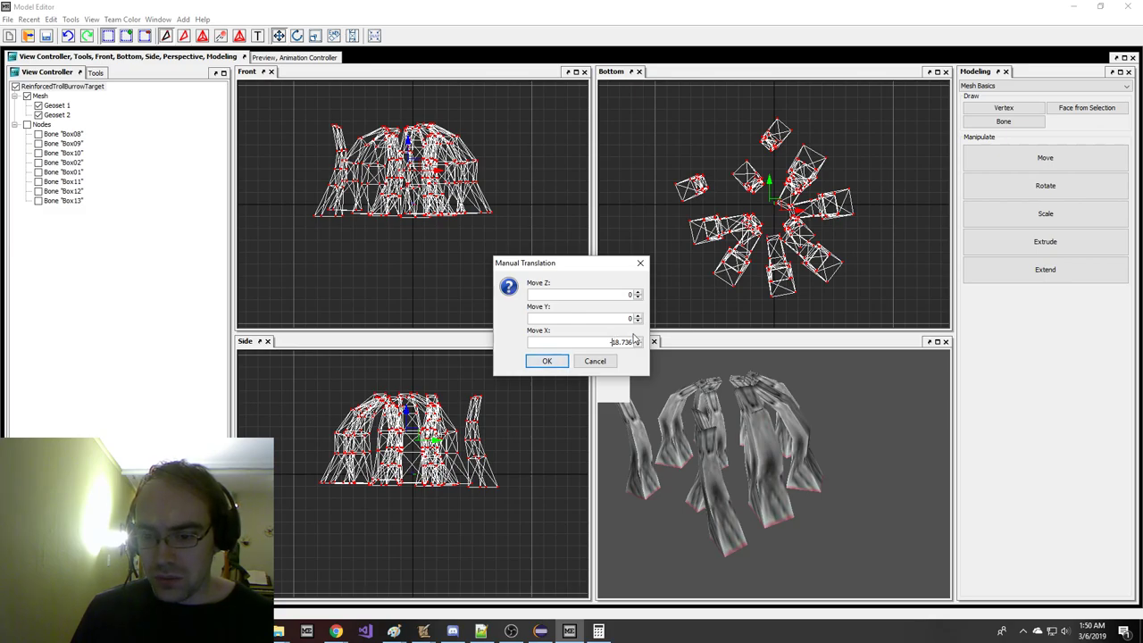
click(481, 631)
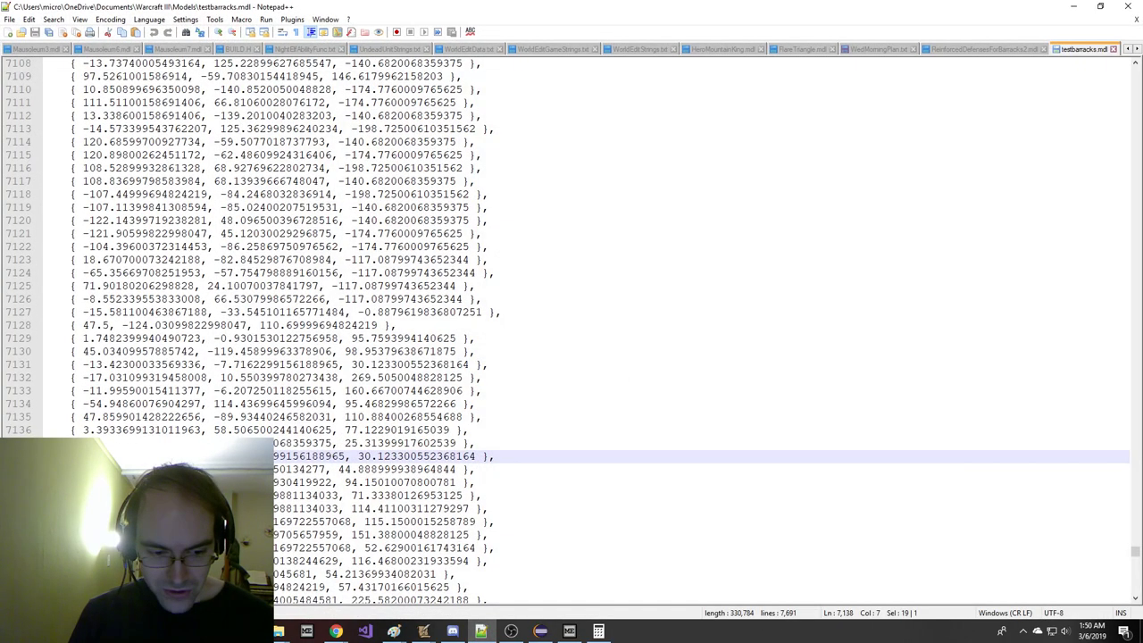
drag(224, 455, 314, 455)
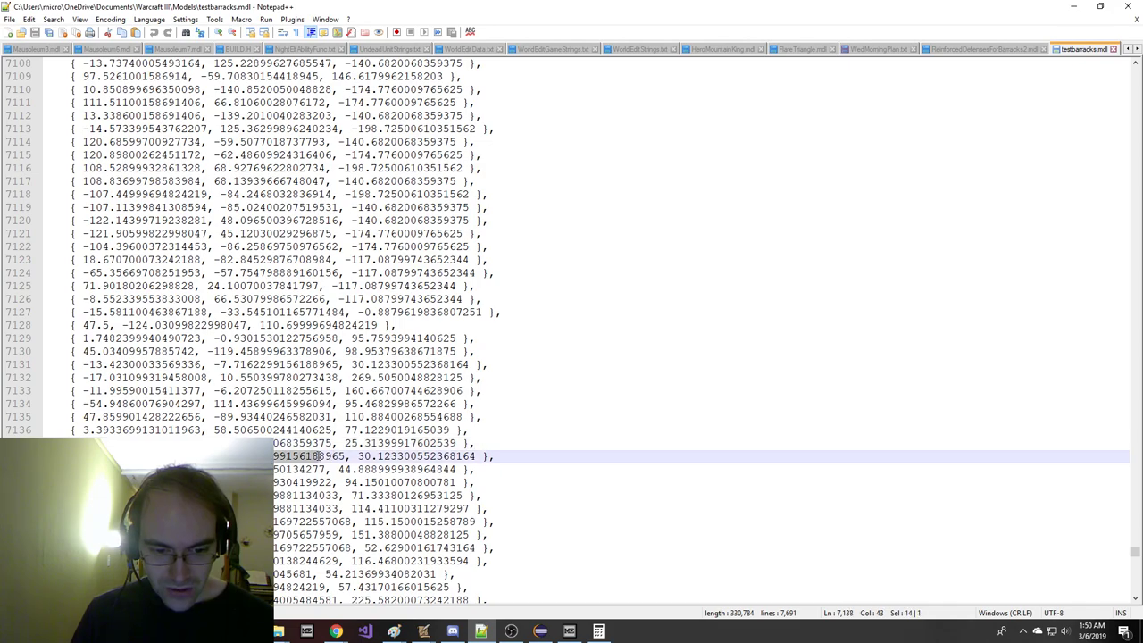
click(569, 631)
click(638, 323)
key(ctrl+v)
- Copy the pivot point's Z coordinate 30.12330055 from line 7138 for Move Z and try the manual translation on the vertices
click(580, 298)
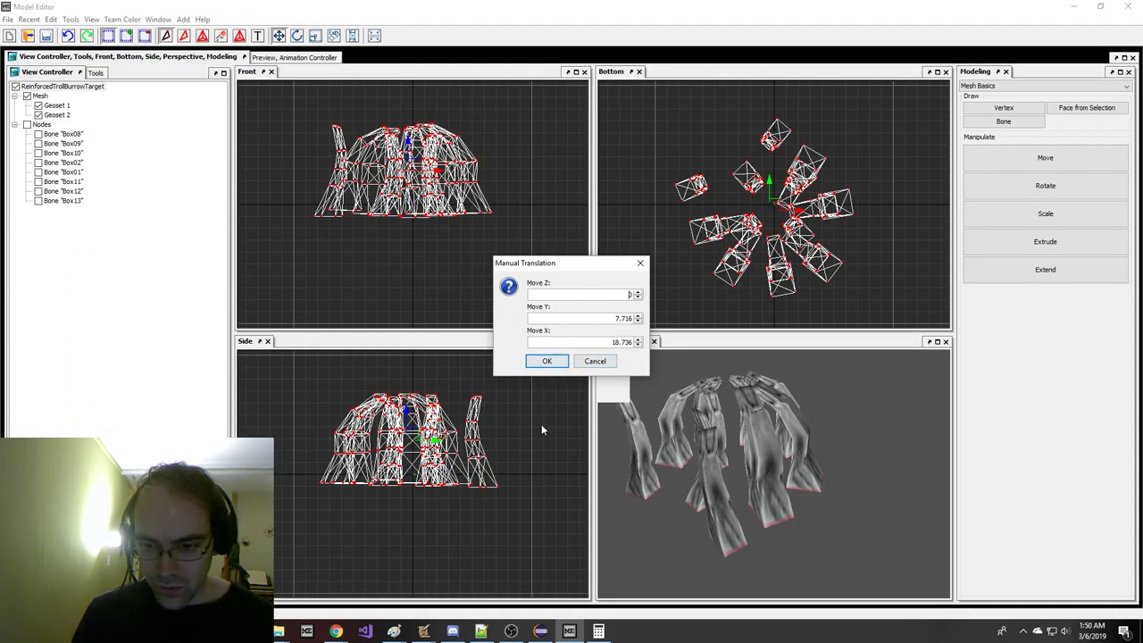
click(480, 631)
click(353, 455)
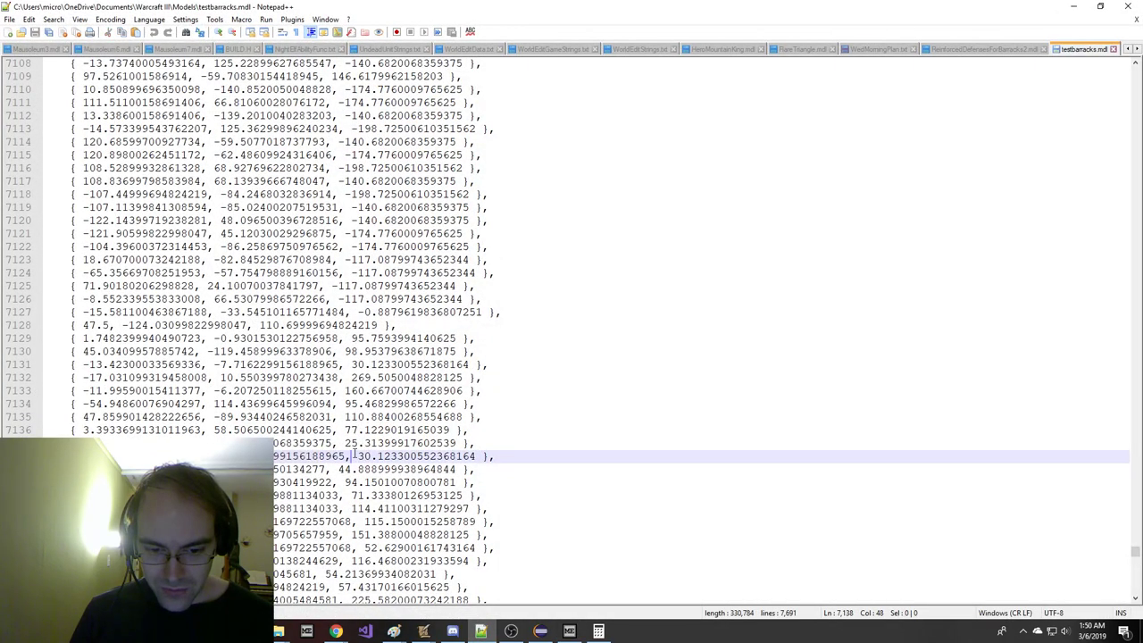
drag(357, 455, 429, 455)
key(ctrl+c)
click(569, 632)
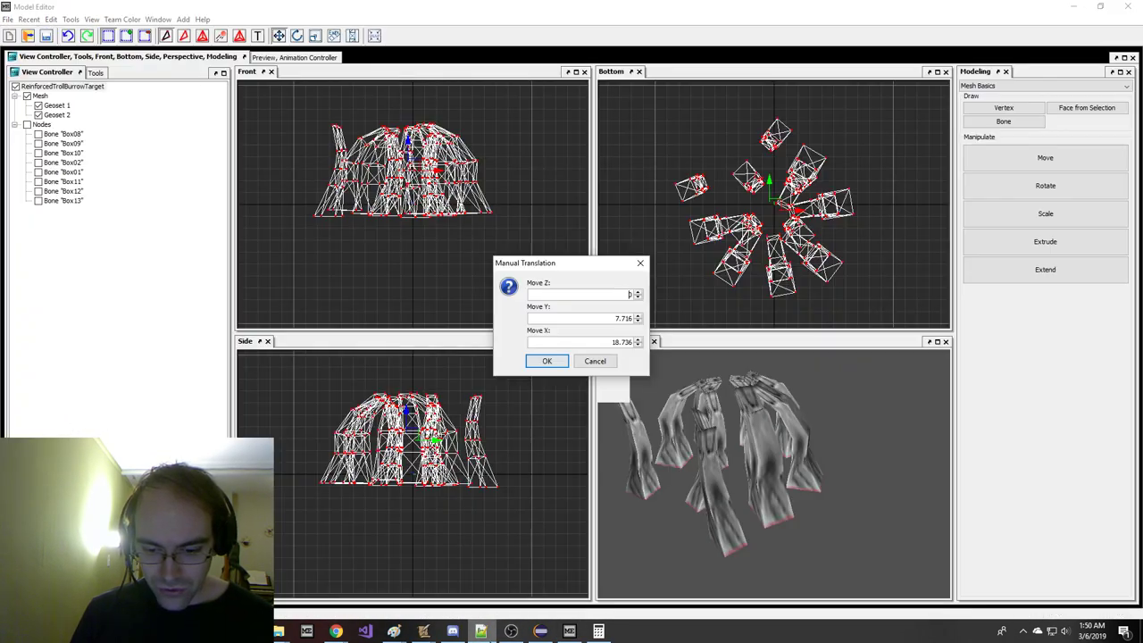
key(ctrl+v)
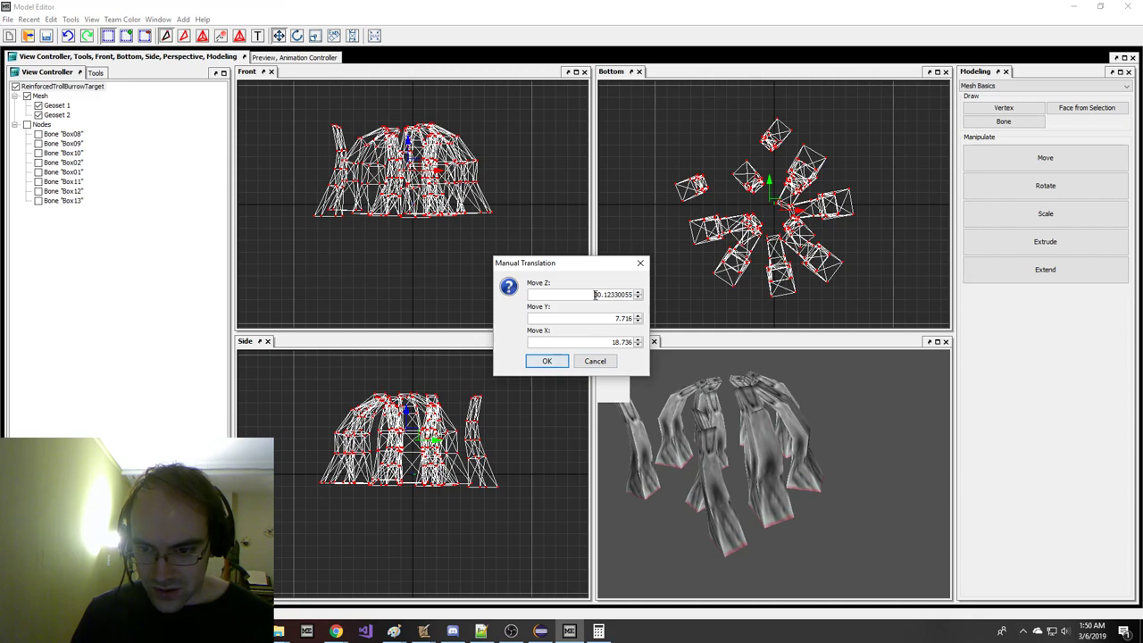
click(546, 361)
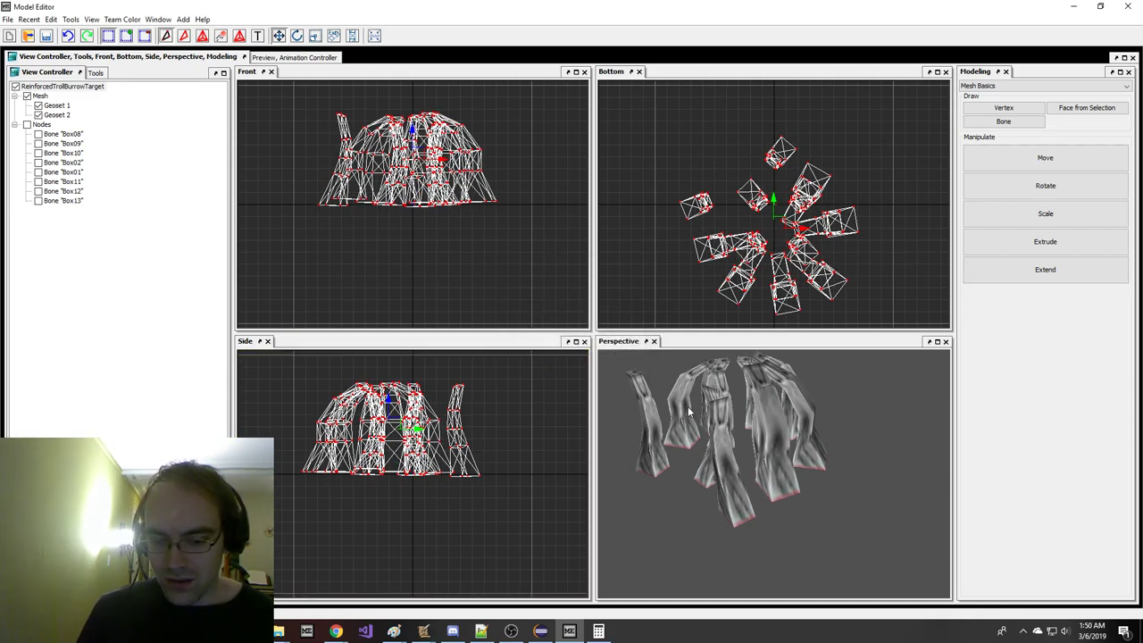
- Undo the manual translation, comparing the defenses model's position with and without it
drag(749, 388, 746, 380)
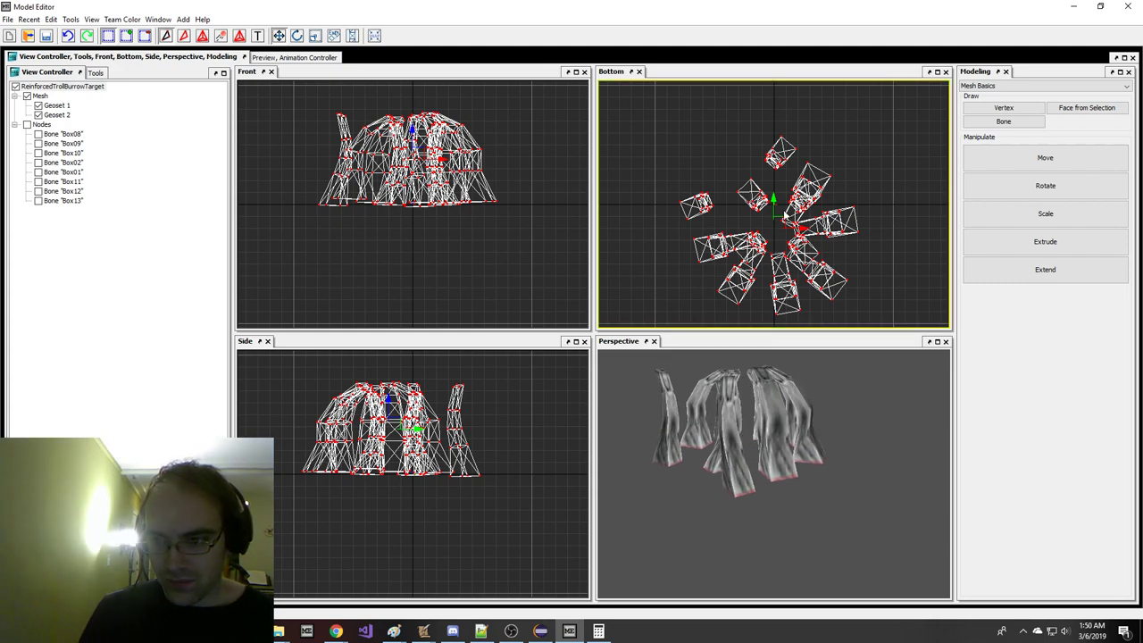
key(ctrl+z)
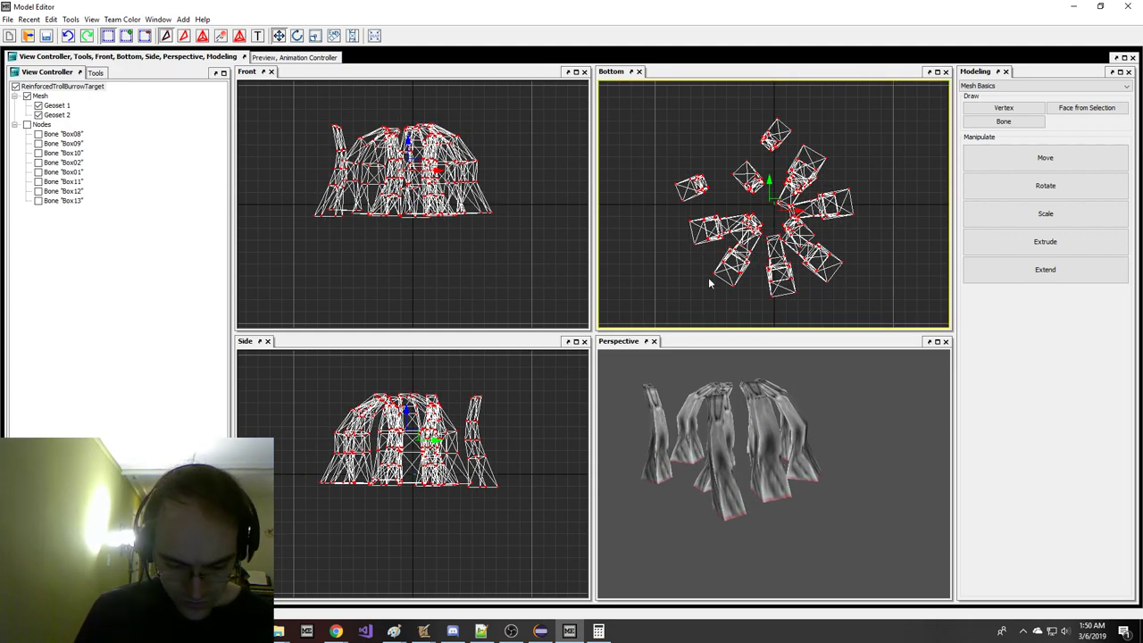
key(ctrl+y)
key(ctrl+z)
key(ctrl+y)
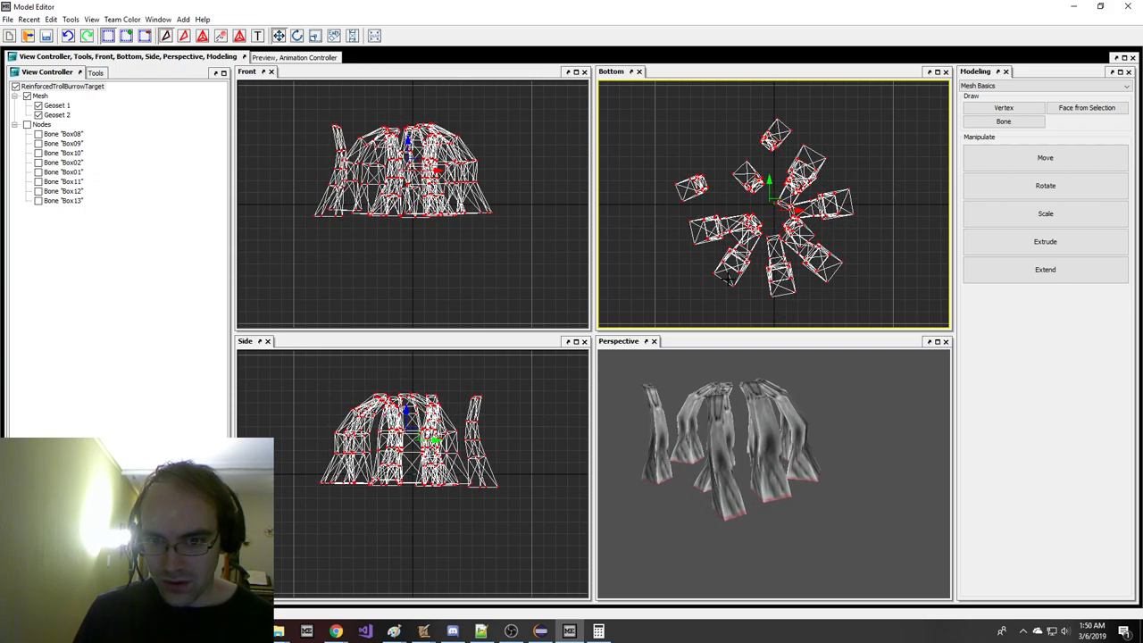
- Try separate manual translations of the selected vertices along Move X and Move Z, undoing each one
right_click(500, 280)
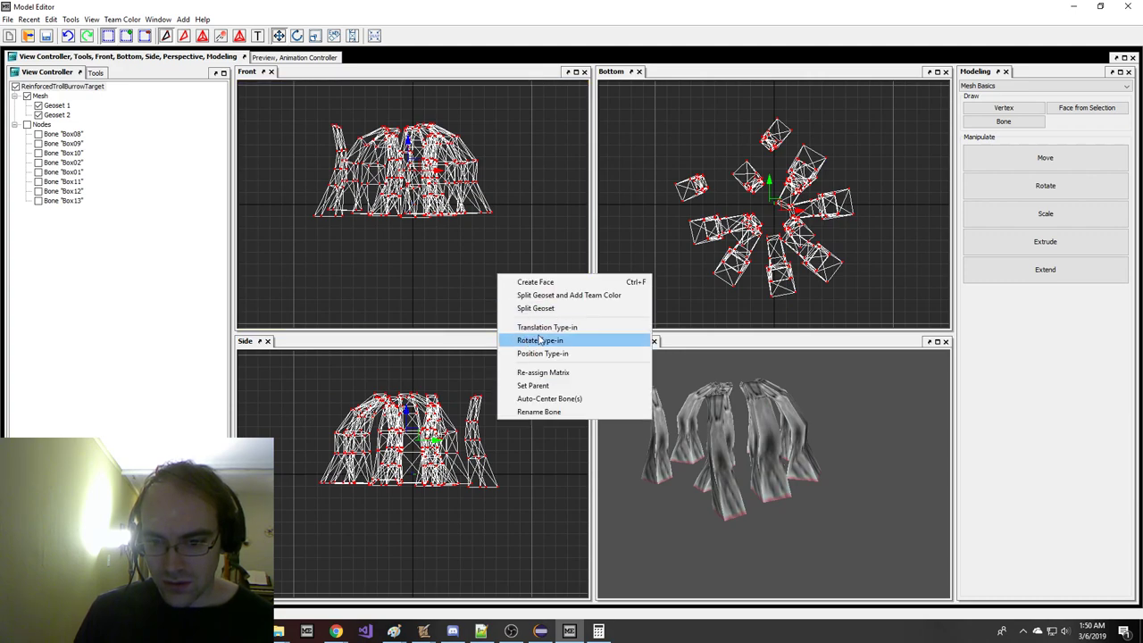
click(581, 327)
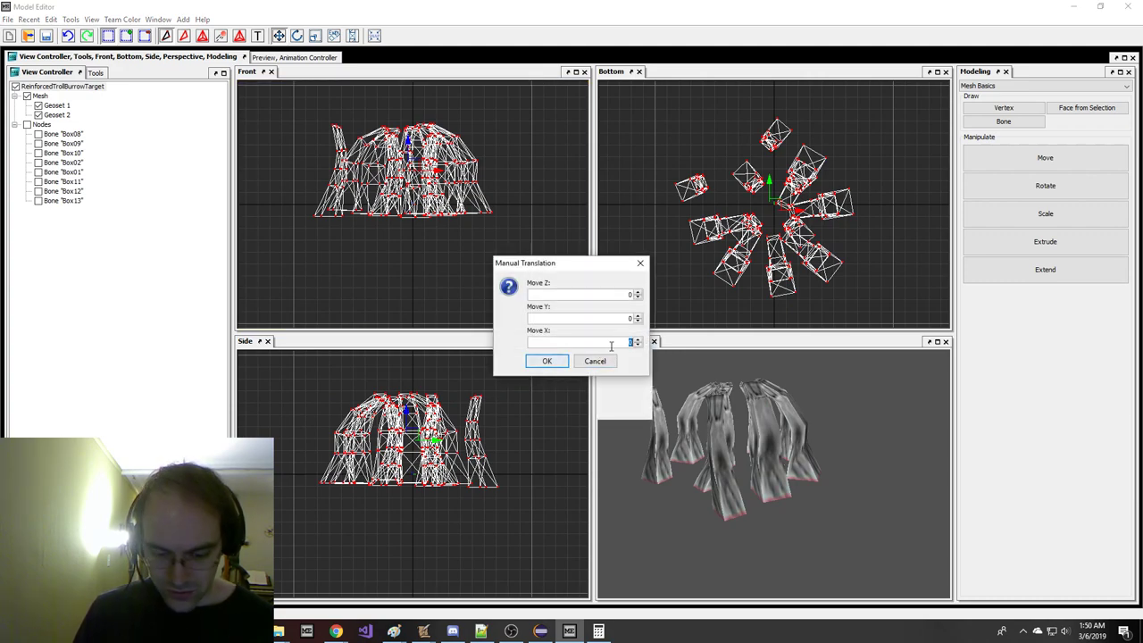
click(559, 360)
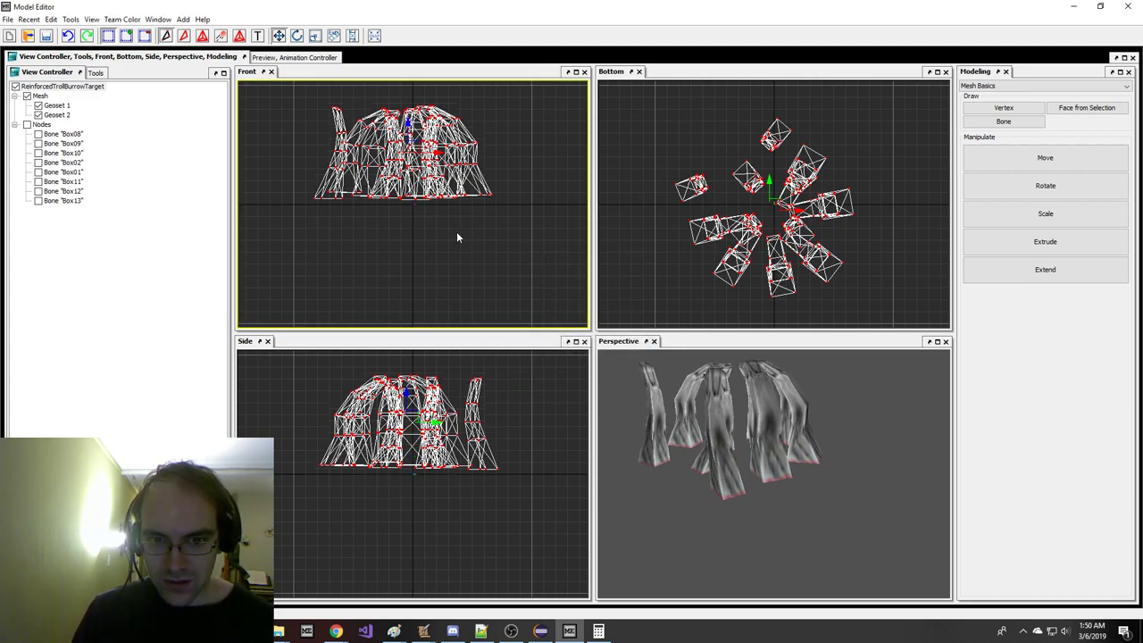
right_click(541, 215)
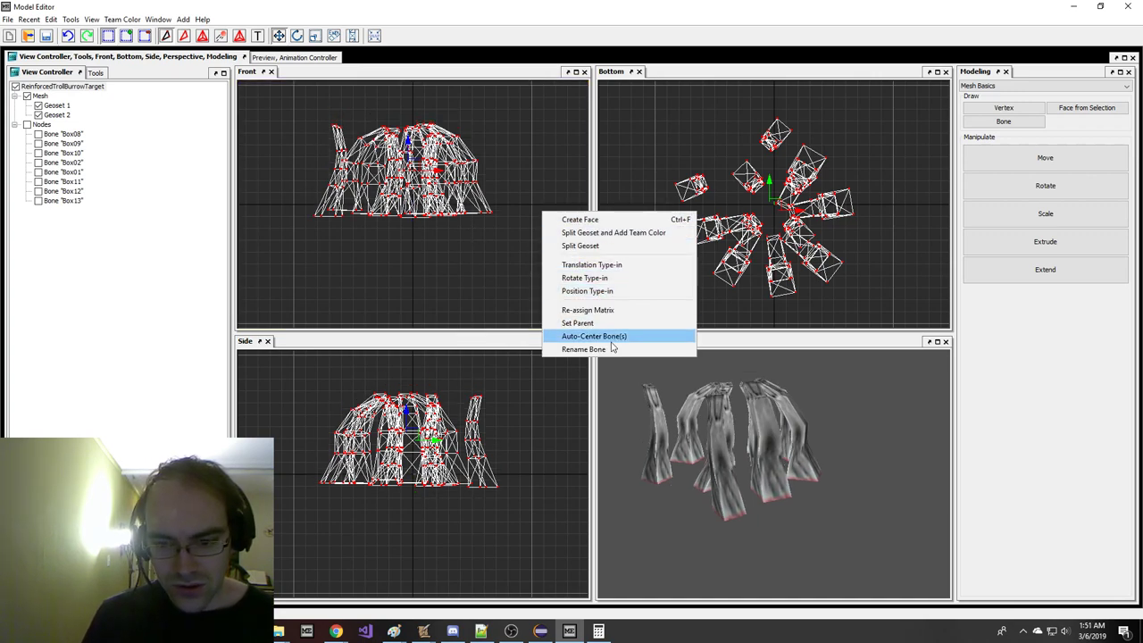
click(616, 264)
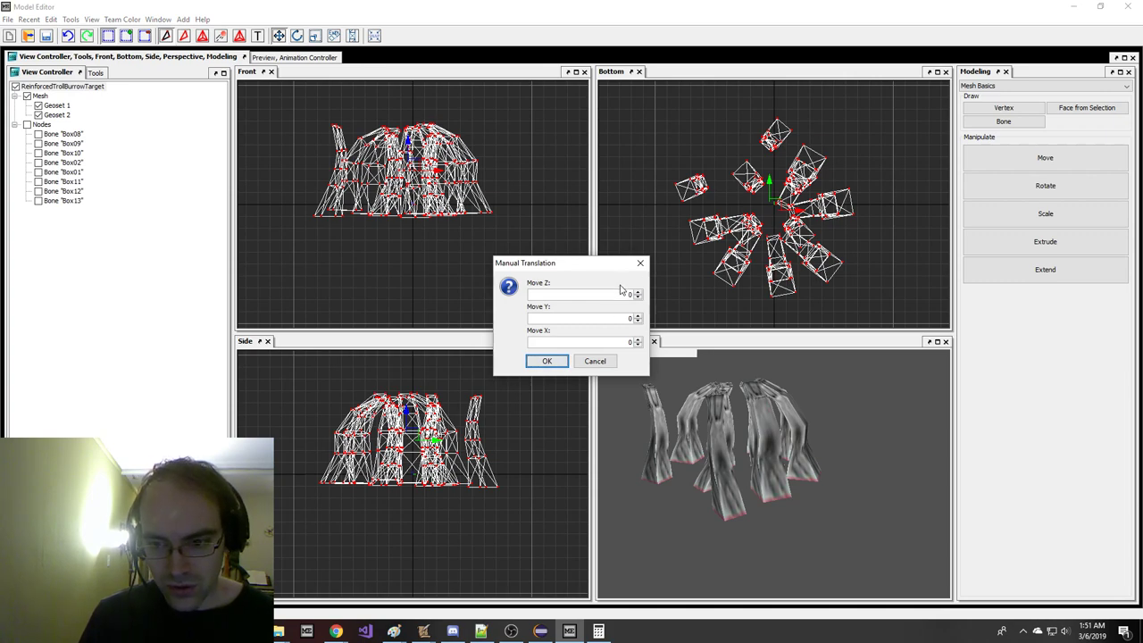
click(561, 362)
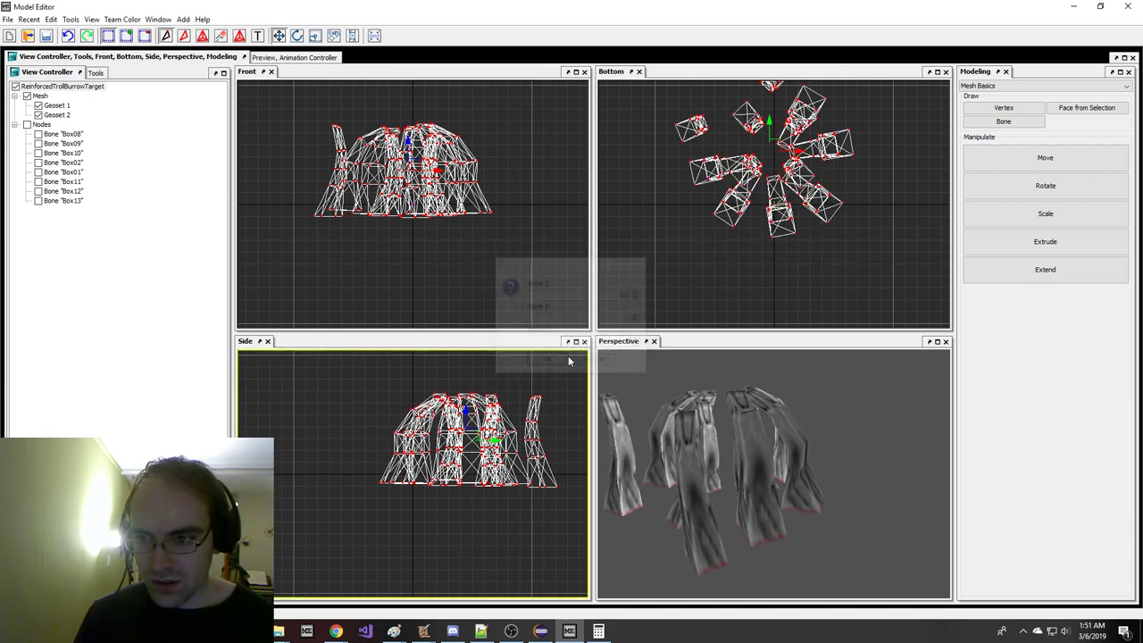
key(ctrl+z)
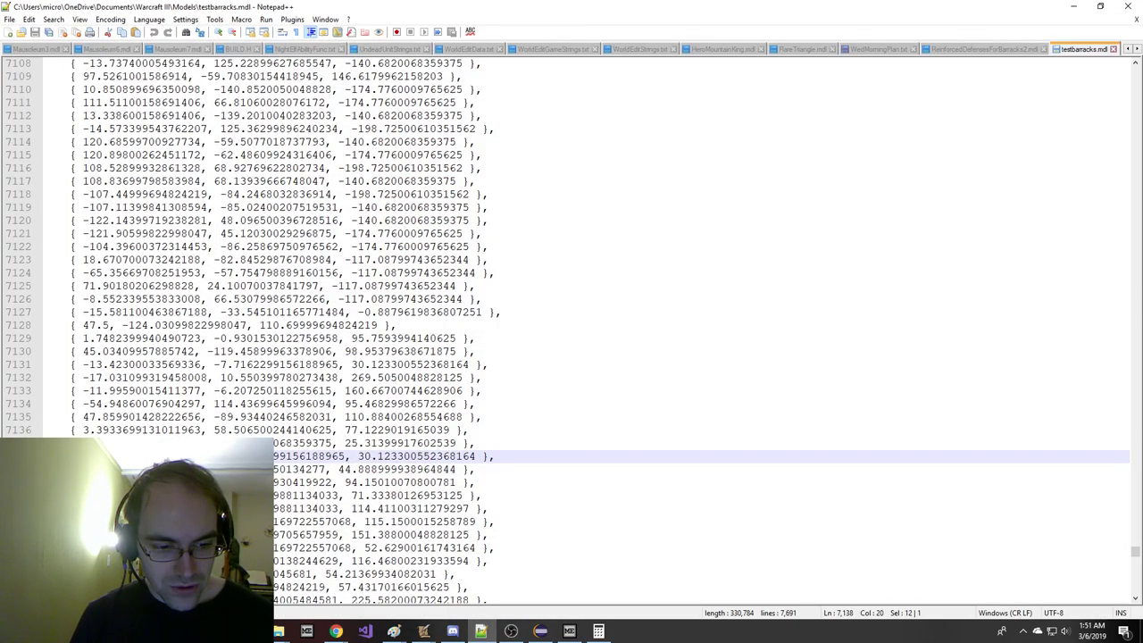
- Translate the selected vertices manually by the line 7138 pivot offsets: Move Z 18.736, Move Y 7.716 and Move X -30.1233005523
click(1077, 6)
right_click(493, 191)
click(619, 244)
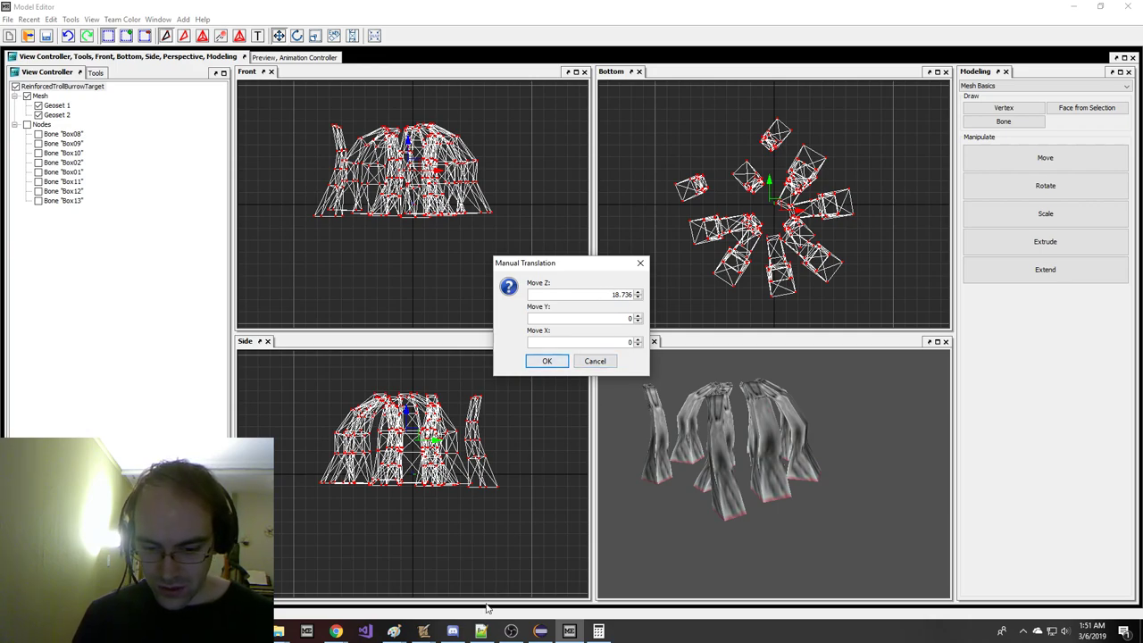
click(480, 631)
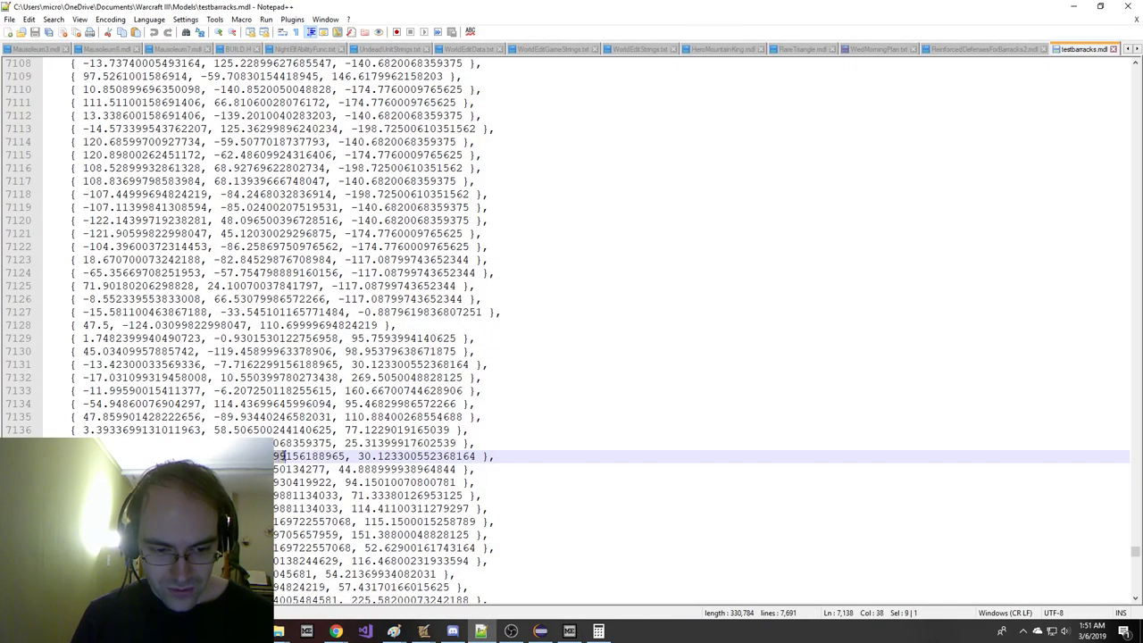
click(483, 631)
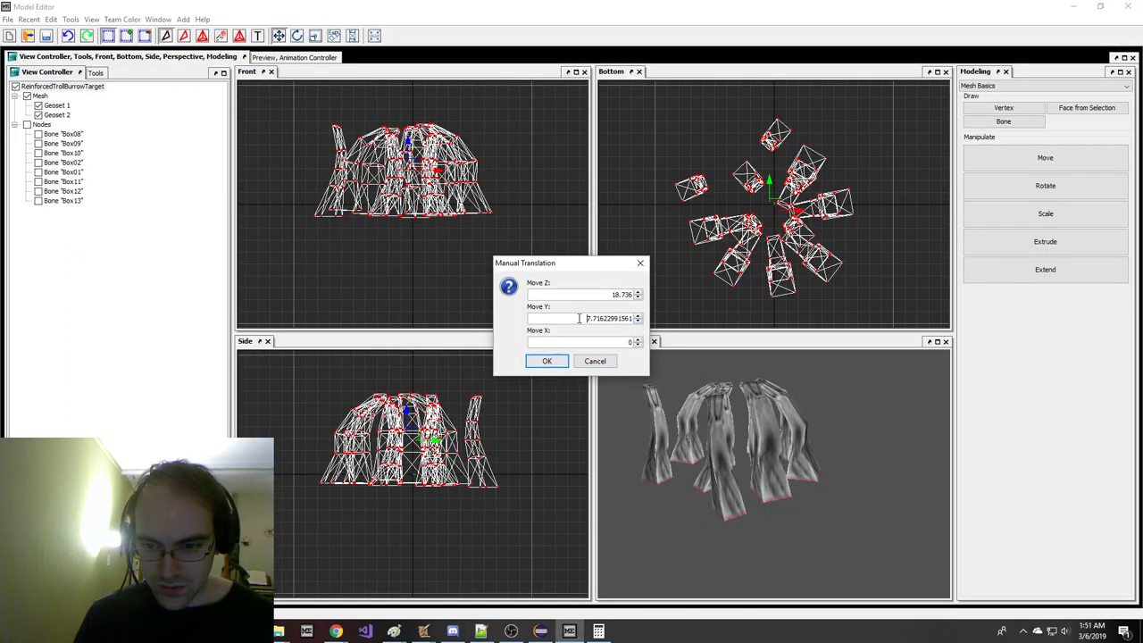
click(481, 631)
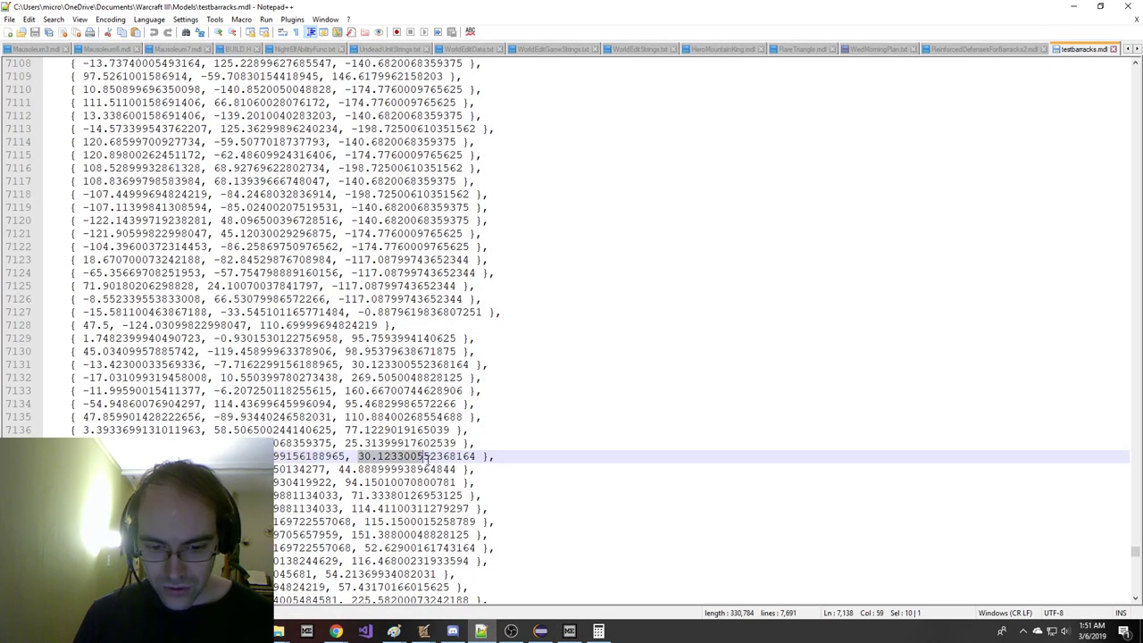
key(alt+Tab)
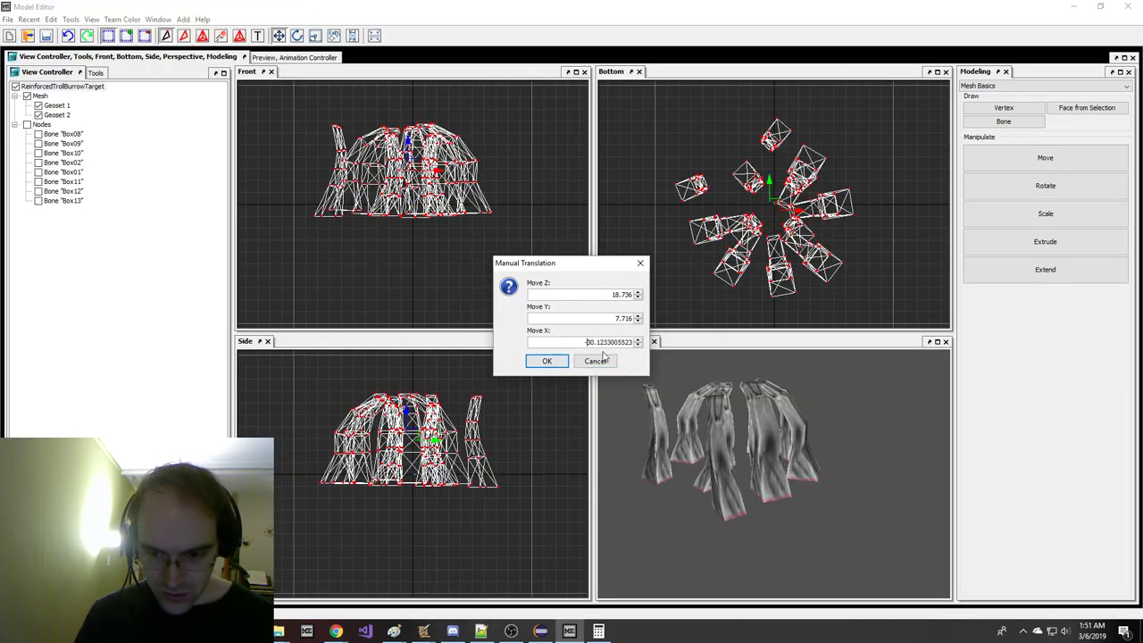
click(547, 361)
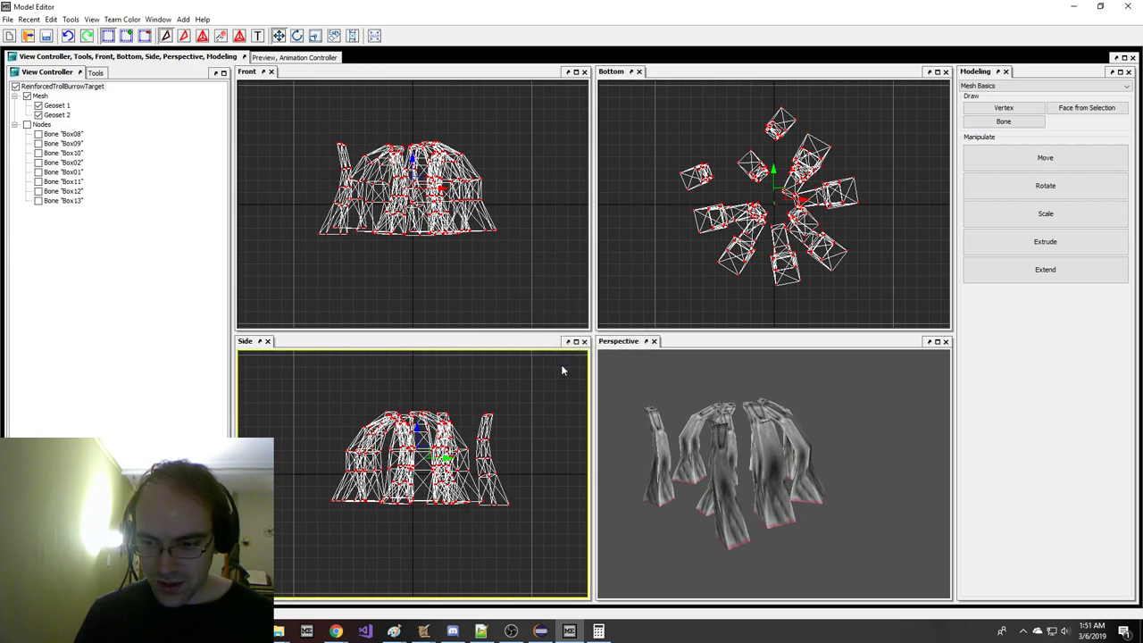
- Save the model in the Models folder as ReinforcedDefensesForBarracks3.mdx in the Warcraft III Binary Model format
click(7, 18)
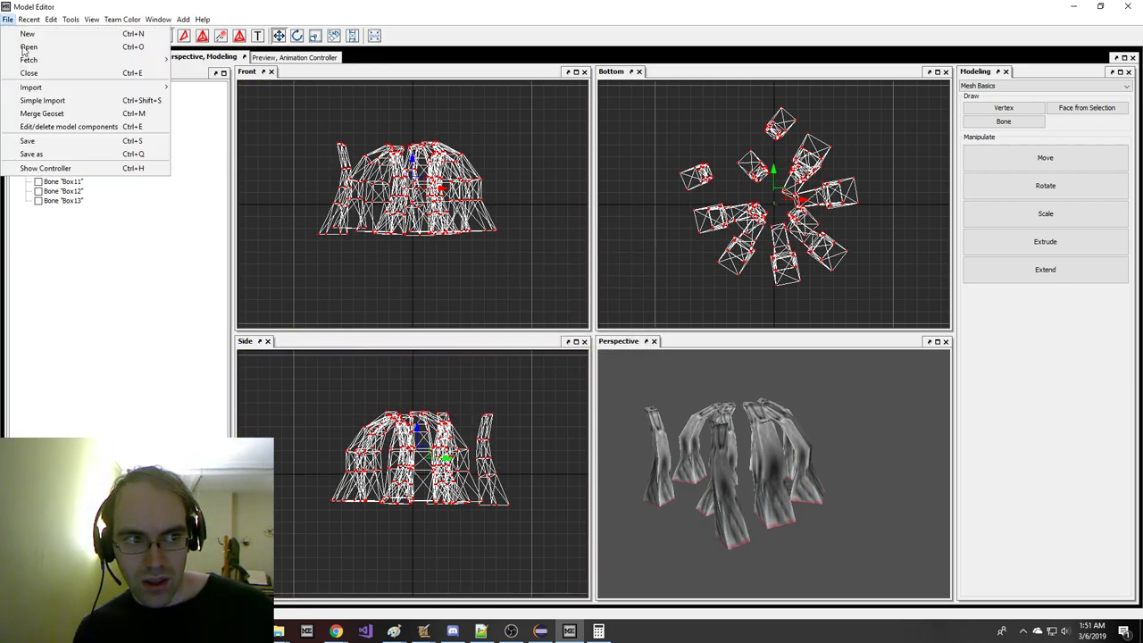
click(90, 157)
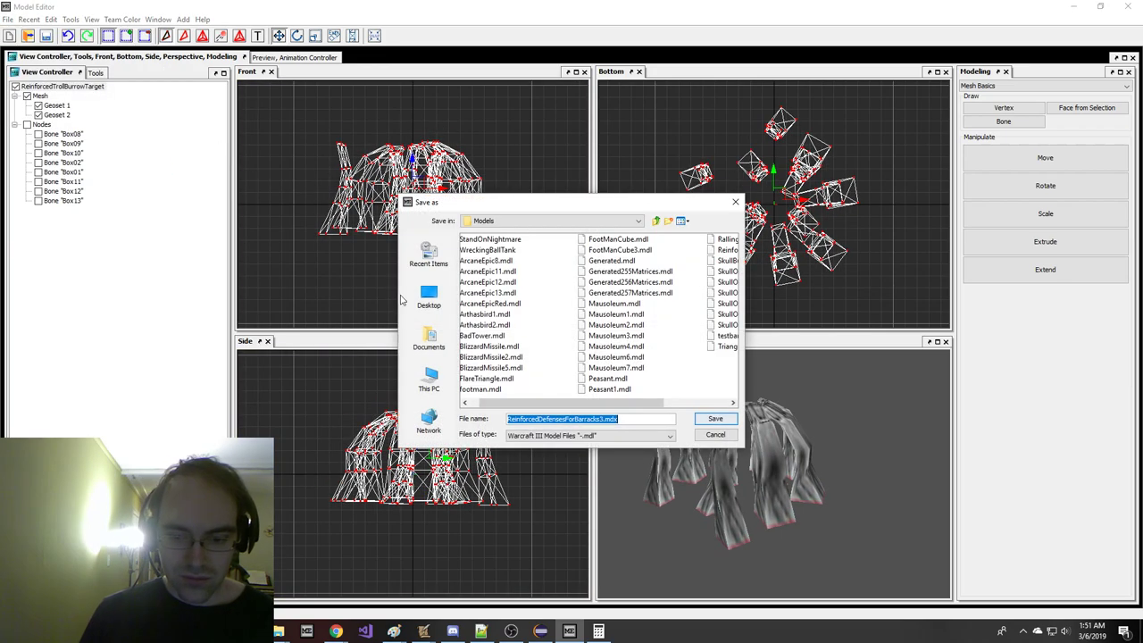
click(614, 436)
click(620, 437)
click(612, 437)
click(606, 447)
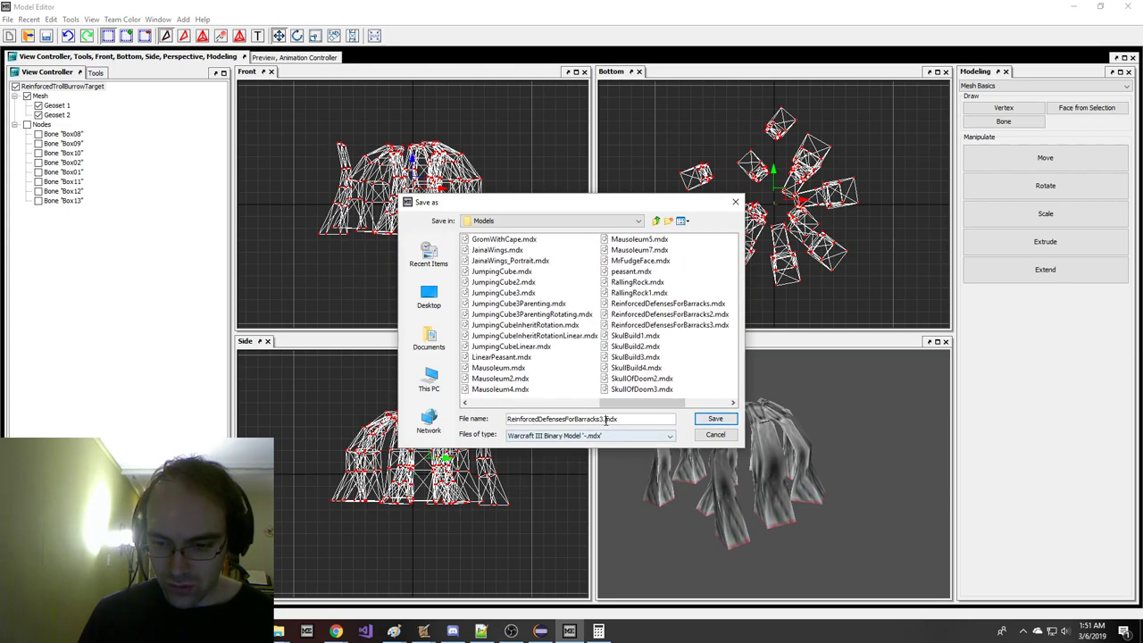
key(Return)
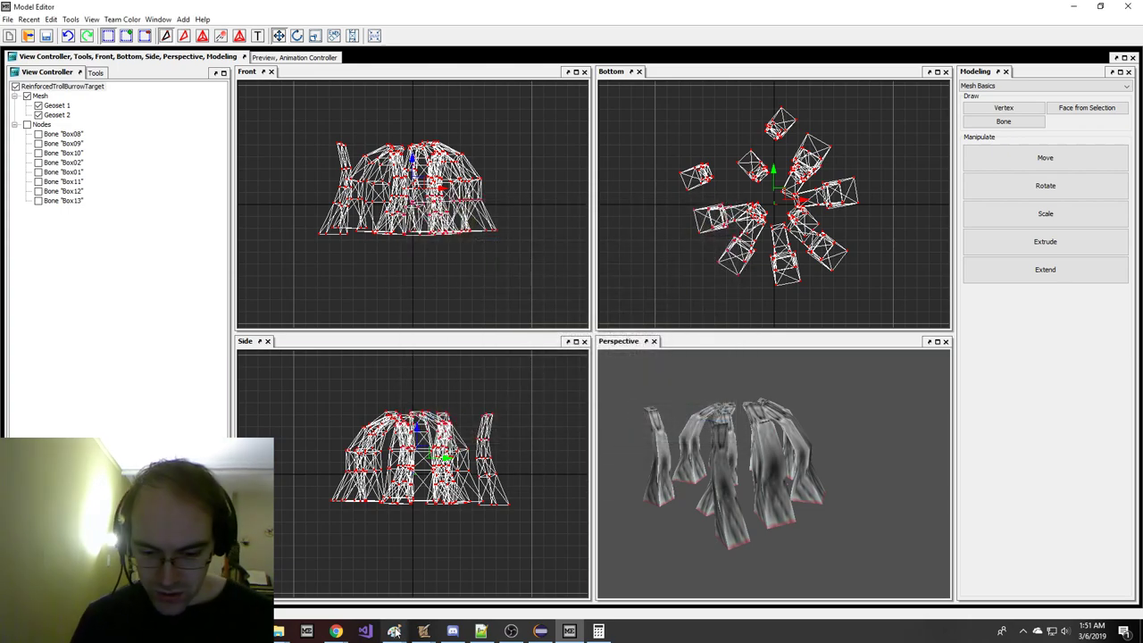
- Switch to the World Editor, import ReinforcedDefensesForBarracks4.mdx from the Models folder into the Barracks map and save the map
click(344, 573)
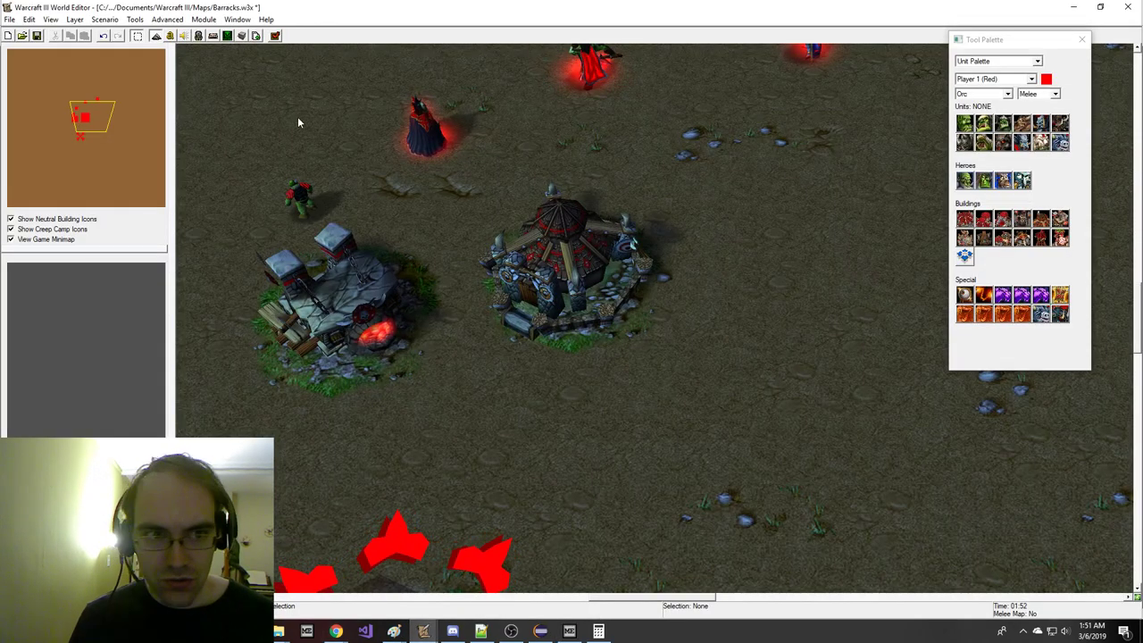
click(255, 38)
click(236, 45)
scroll(378, 191, down, 10)
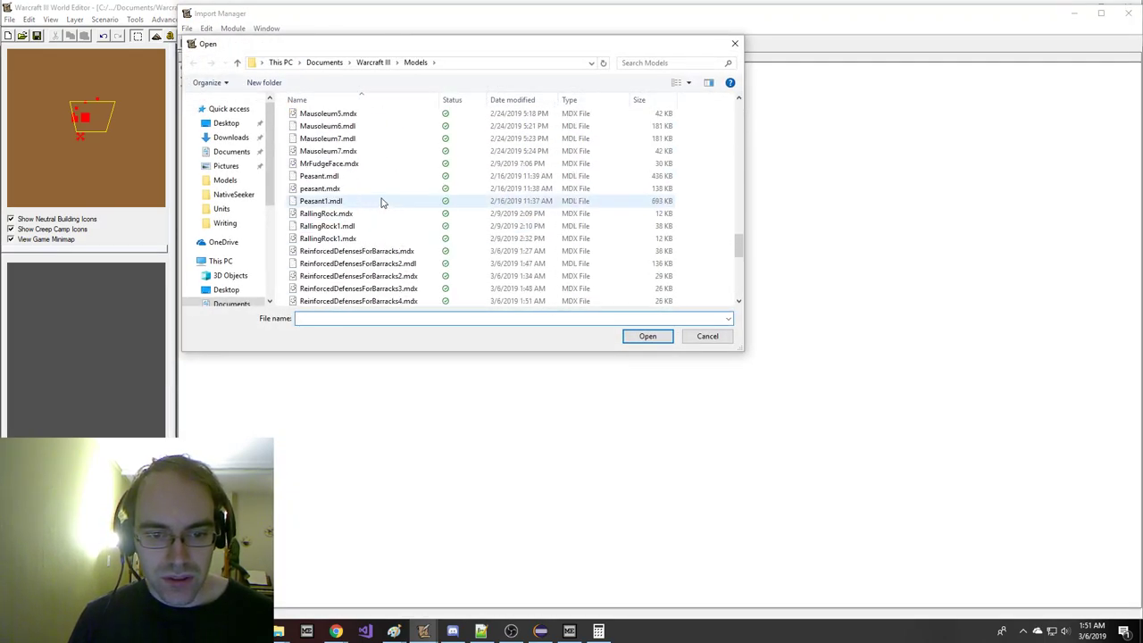
double_click(415, 199)
click(212, 43)
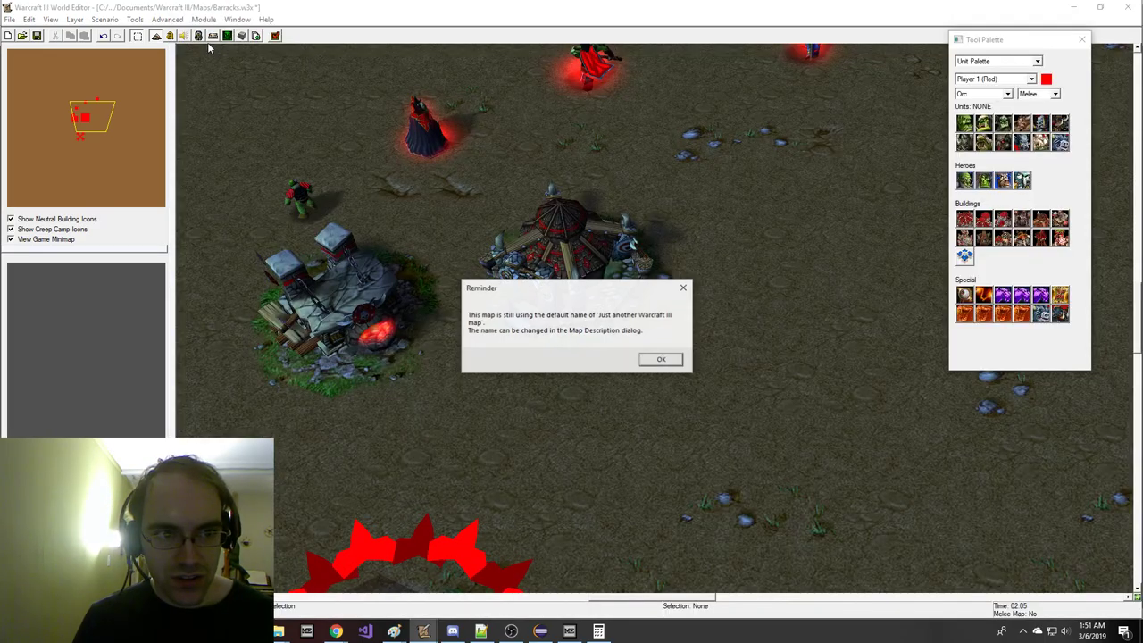
key(Return)
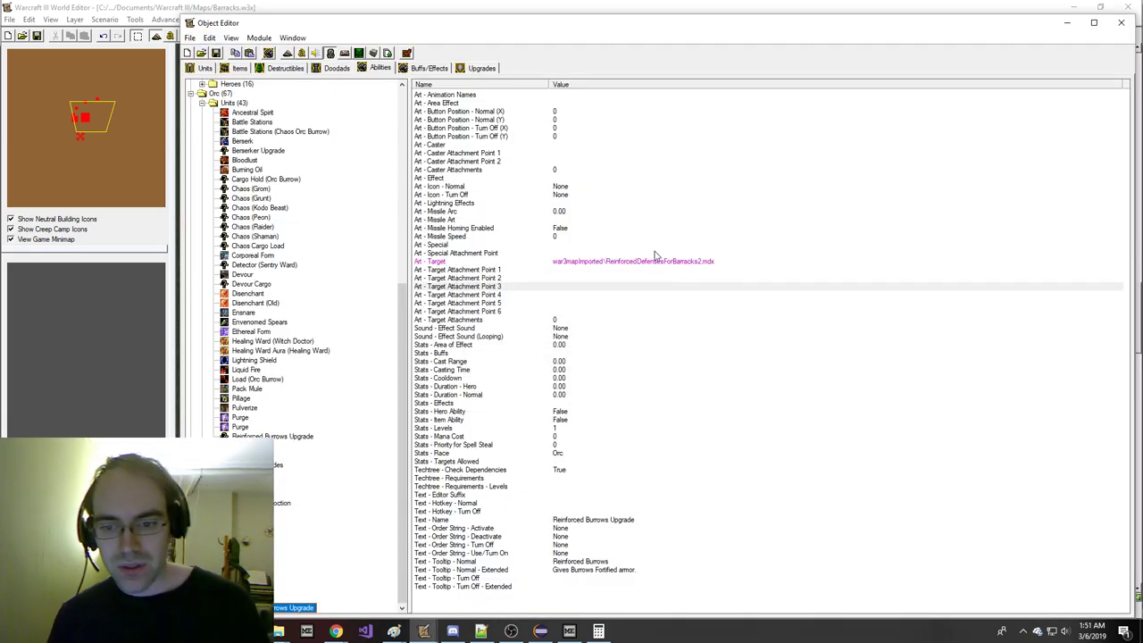
- Set the Reinforced Burrows Upgrade ability's Art - Target model to the imported war3mapImported\ReinforcedDefensesForBarracks4.mdx
double_click(657, 261)
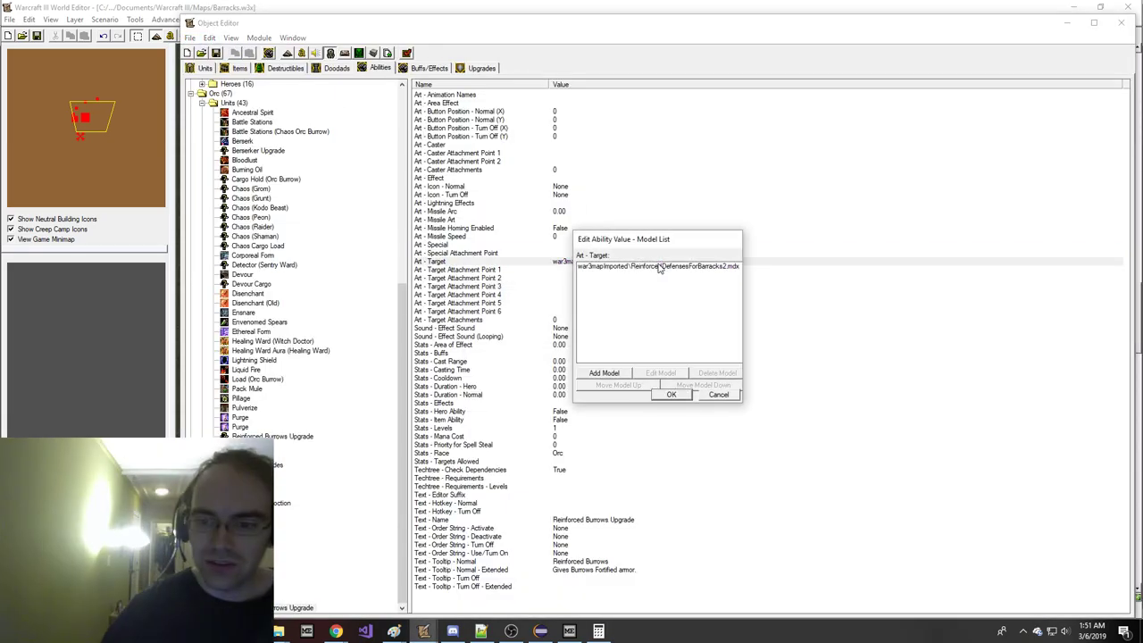
double_click(657, 266)
click(661, 327)
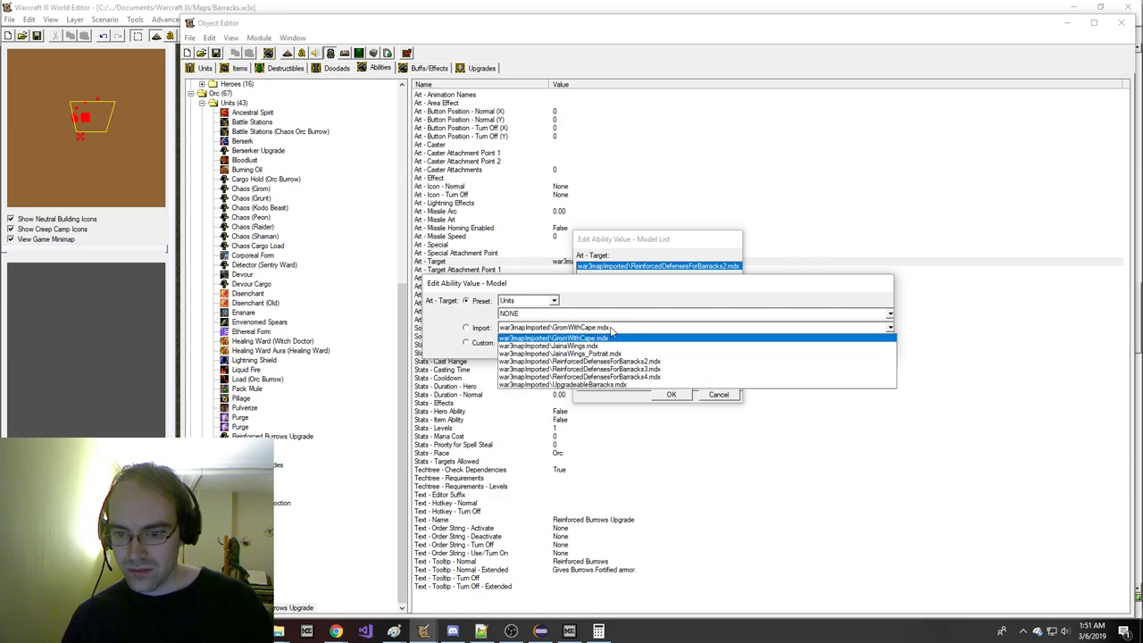
click(637, 384)
key(Return)
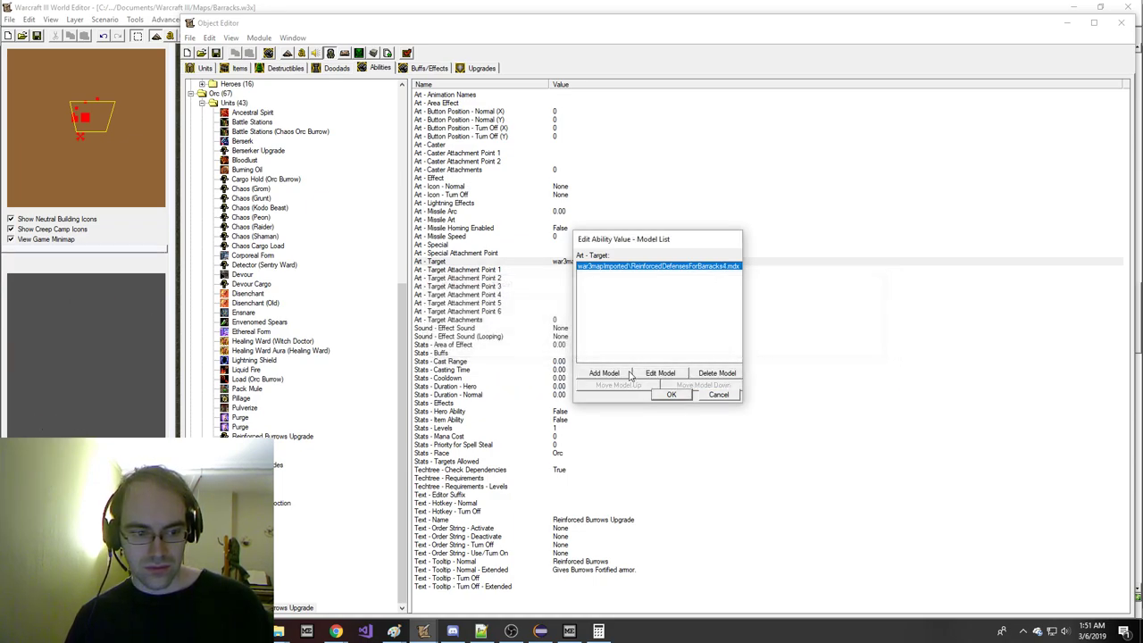
click(588, 372)
key(Escape)
click(663, 399)
click(671, 394)
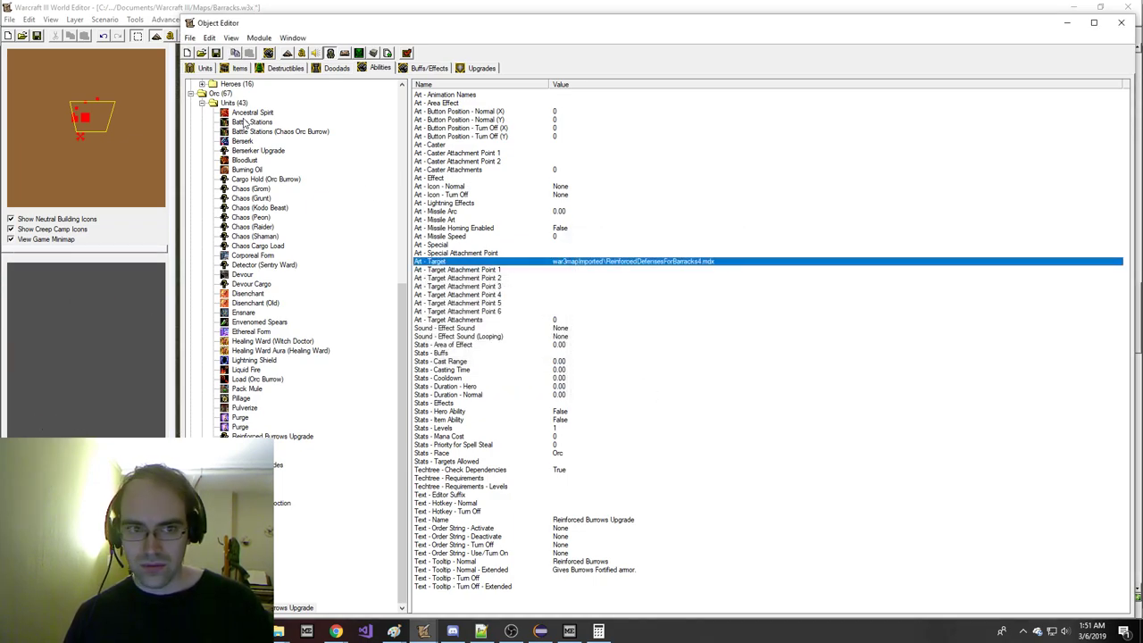
- Save the map, launch it as a test in Warcraft III and continue playing past the victory dialog
click(215, 54)
key(Return)
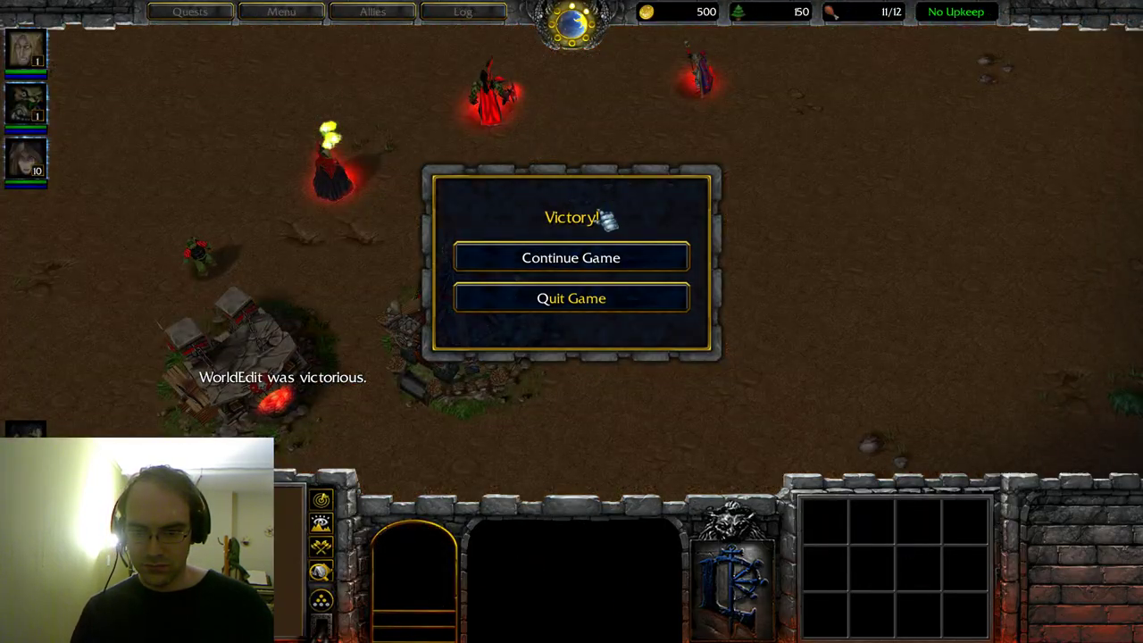
click(566, 258)
- Select the War Mill and enable the synergy, warpten and greedisgood 999999 cheats through the chat
click(295, 371)
key(Return)
text(sylnergy)
key(Return)
key(Return)
text(warp)
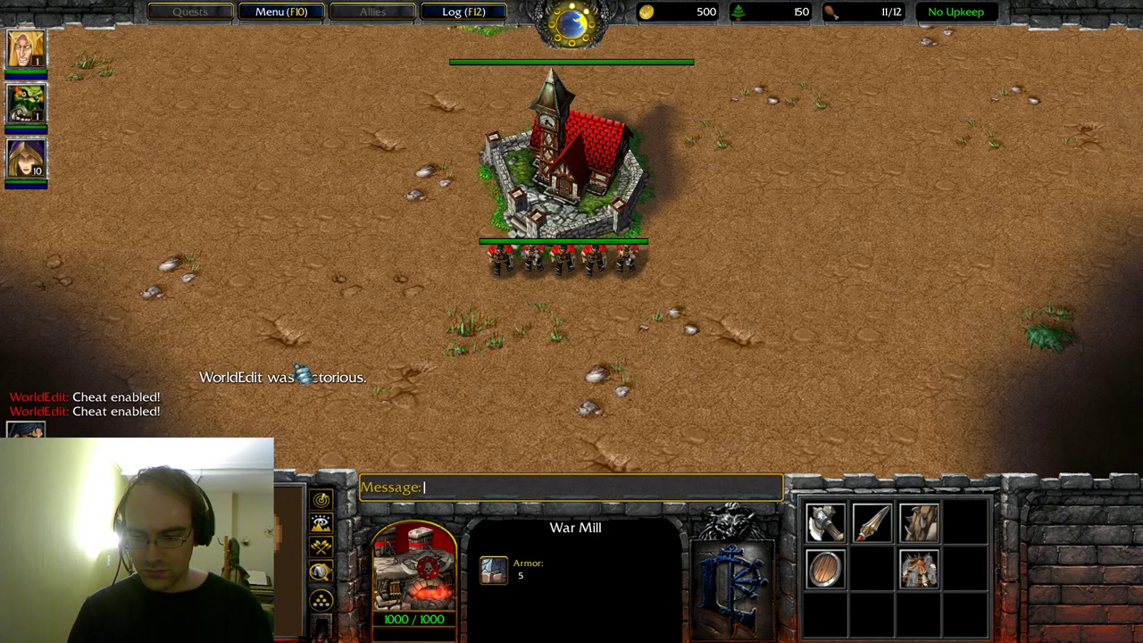
text(od 999999)
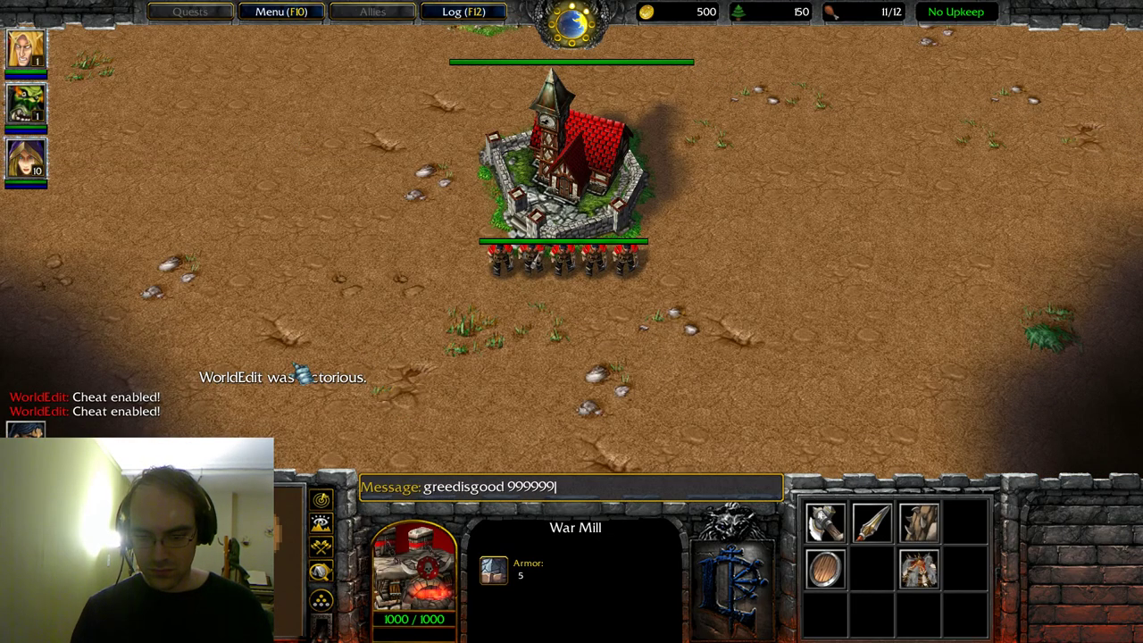
key(Return)
- Research Reinforced Defenses at the War Mill and inspect the defenses on the Barracks up close and from several angles
key(d)
key(Up)
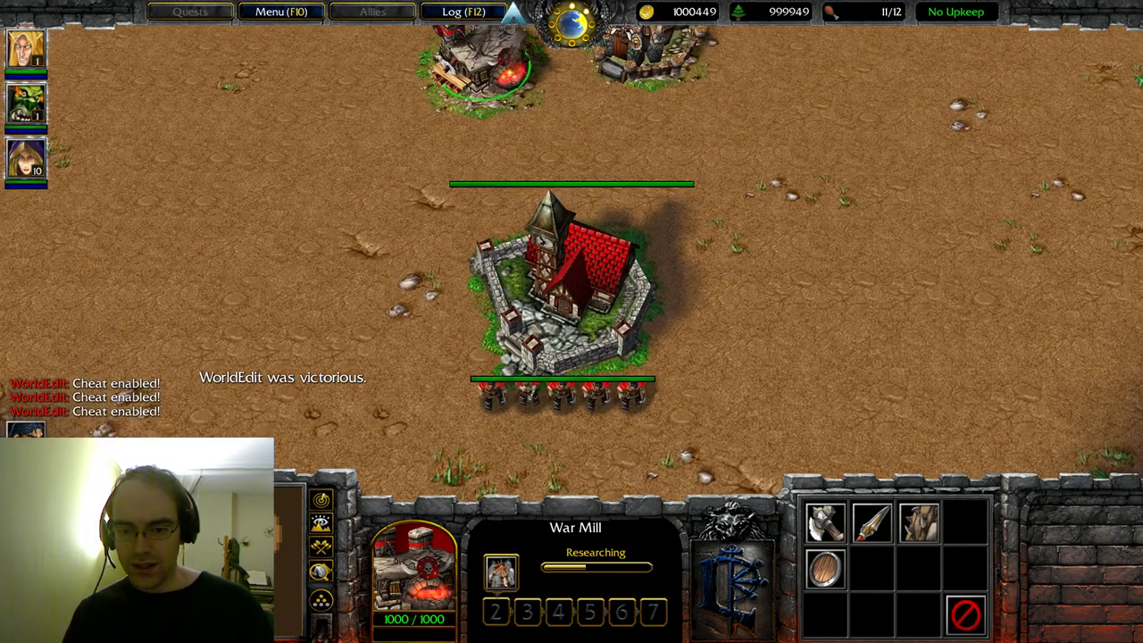
click(666, 250)
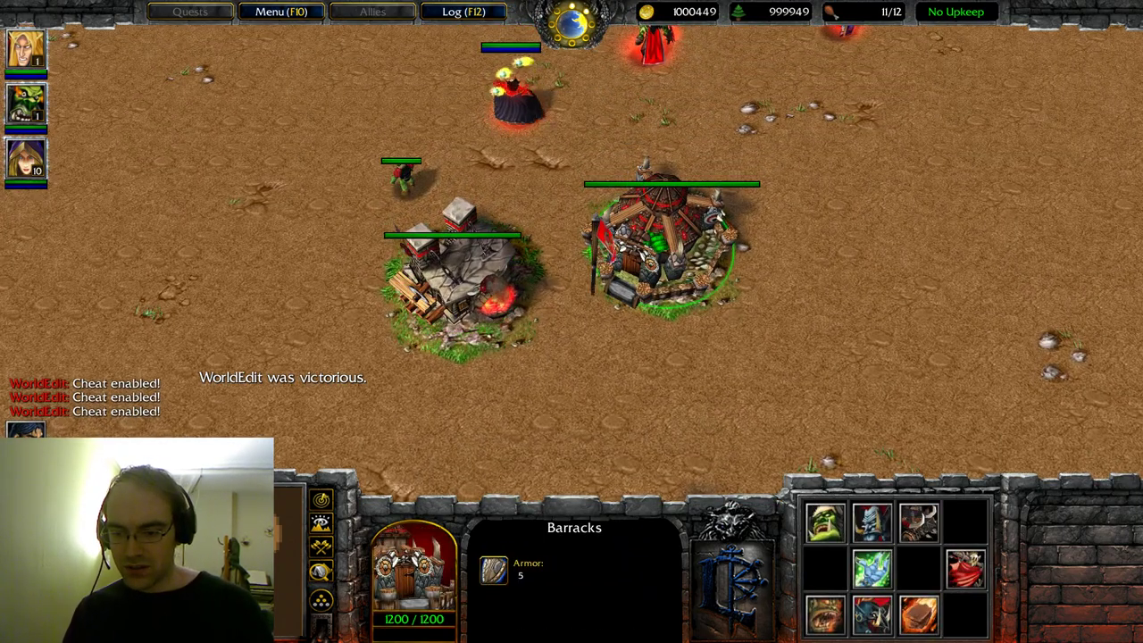
scroll(572, 250, up, 5)
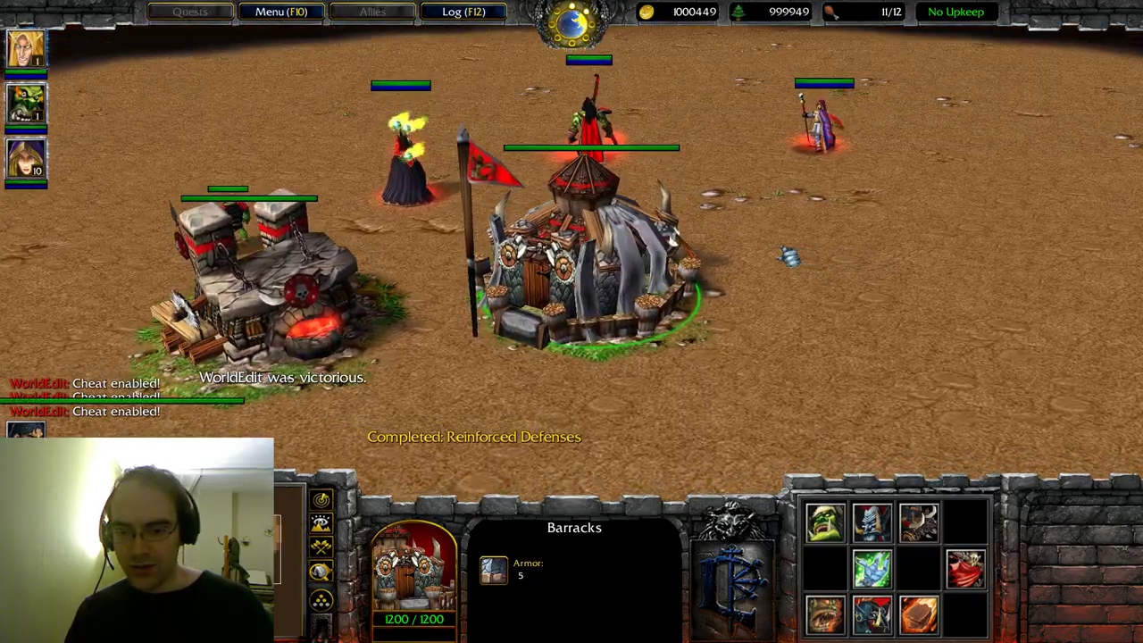
scroll(760, 255, down, 4)
middle_drag(594, 187, 543, 265)
scroll(544, 264, up, 3)
scroll(543, 262, down, 2)
key(Insert)
key(Delete)
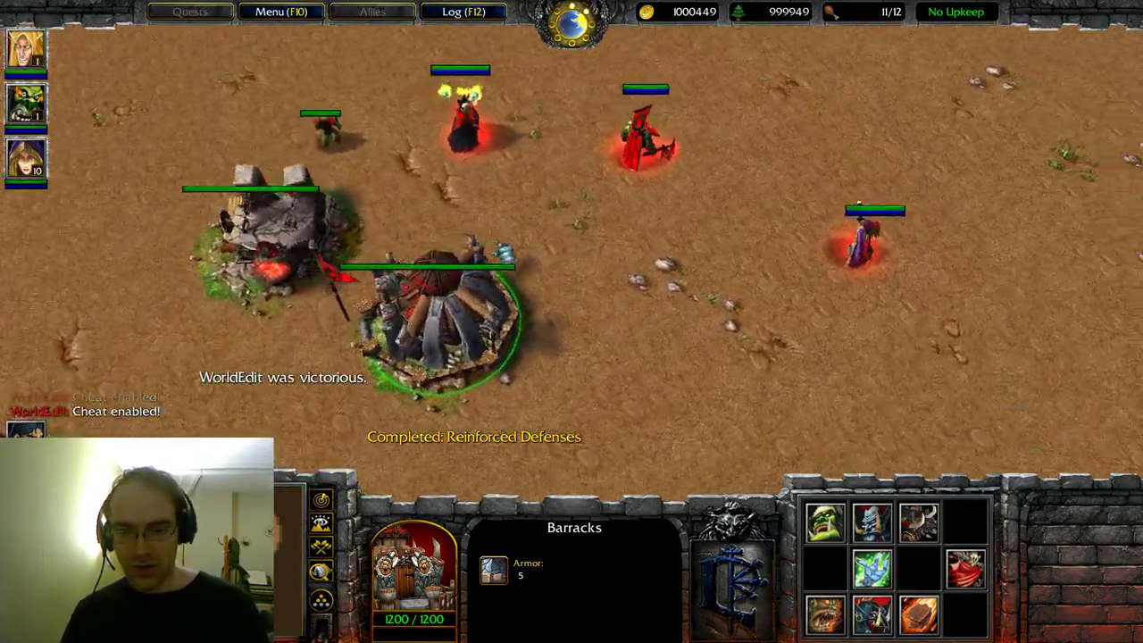
- Have the Peon build a second Barracks on the open ground behind the War Mill
click(347, 232)
key(b)
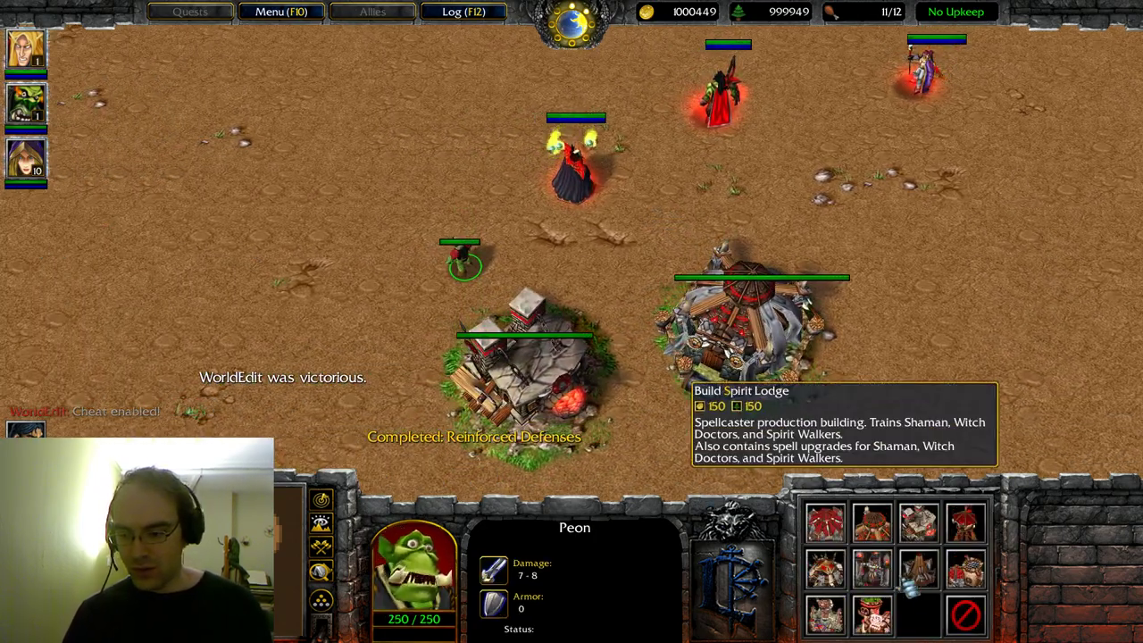
click(875, 534)
click(351, 227)
middle_drag(179, 247, 264, 295)
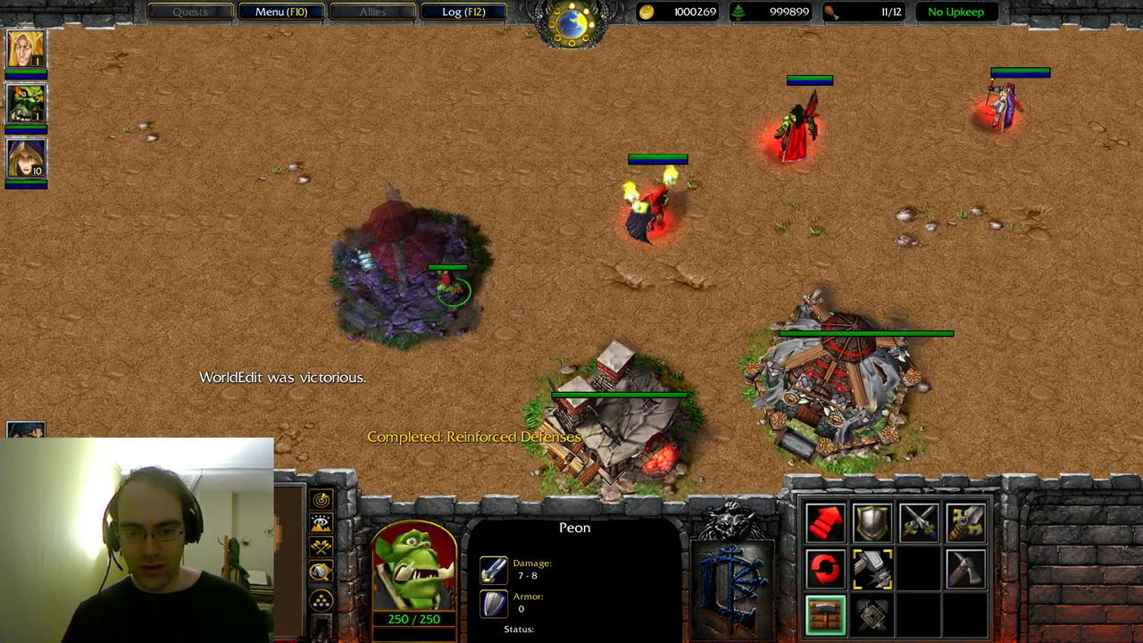
key(Left)
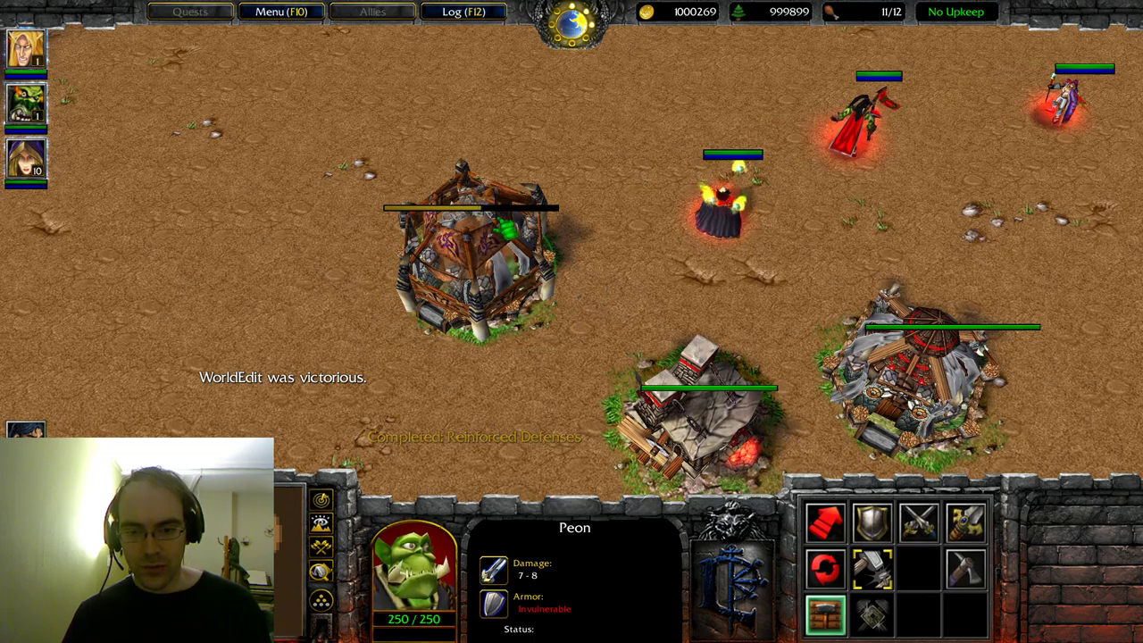
- Have the Peon build a third Barracks beside the second one and watch its construction
click(512, 254)
drag(346, 225, 466, 359)
right_click(123, 329)
key(b)
click(919, 523)
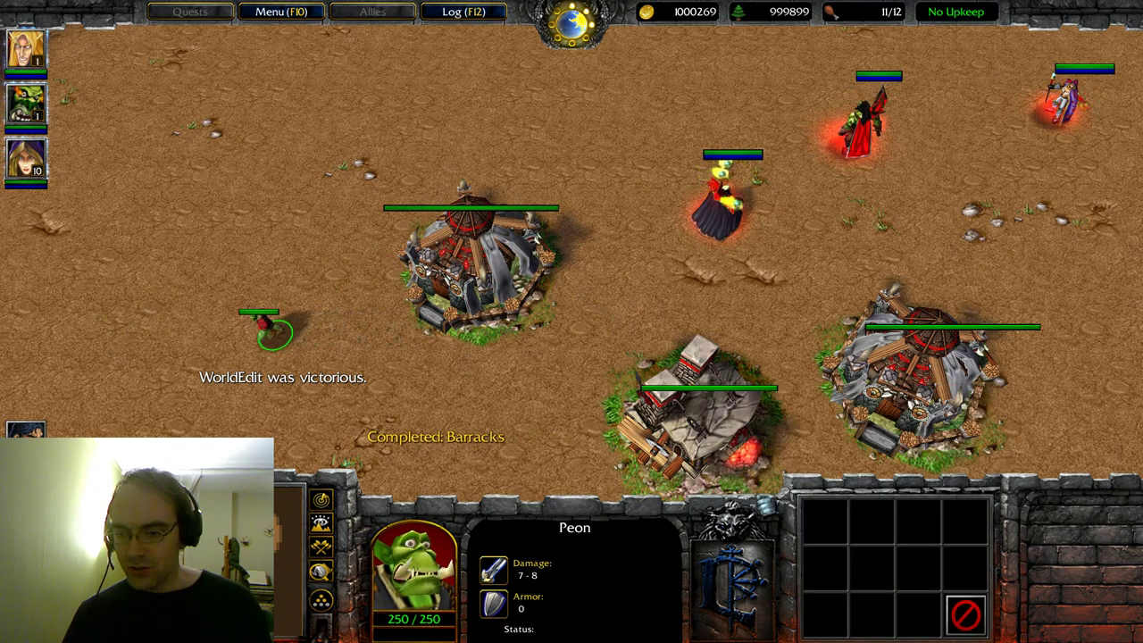
click(189, 299)
key(Down)
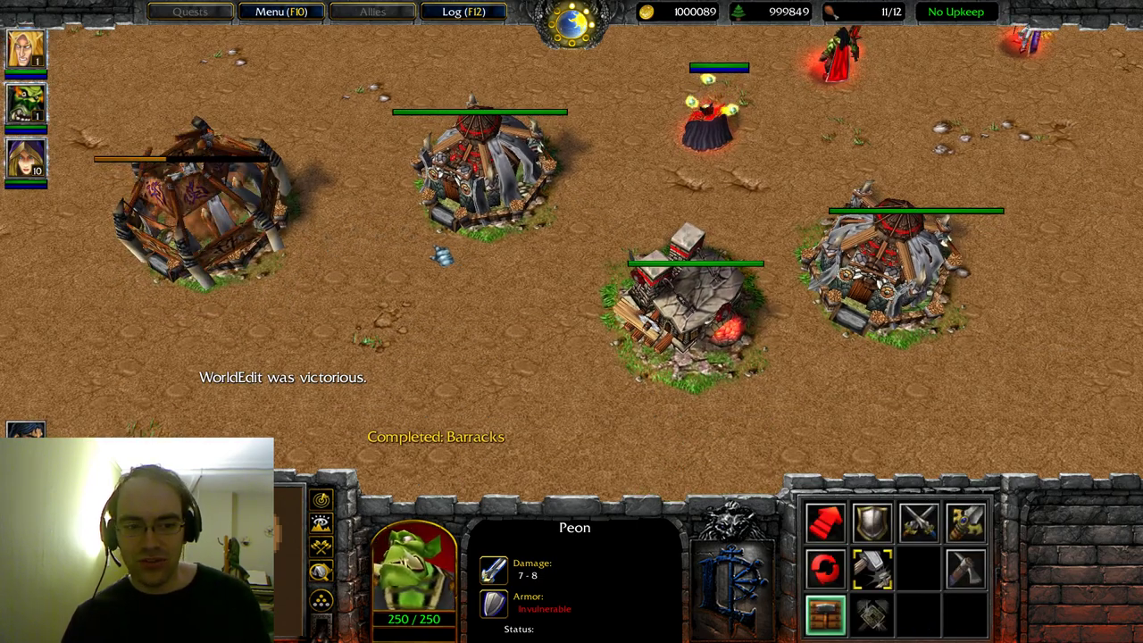
key(Left)
key(Left)
key(Right)
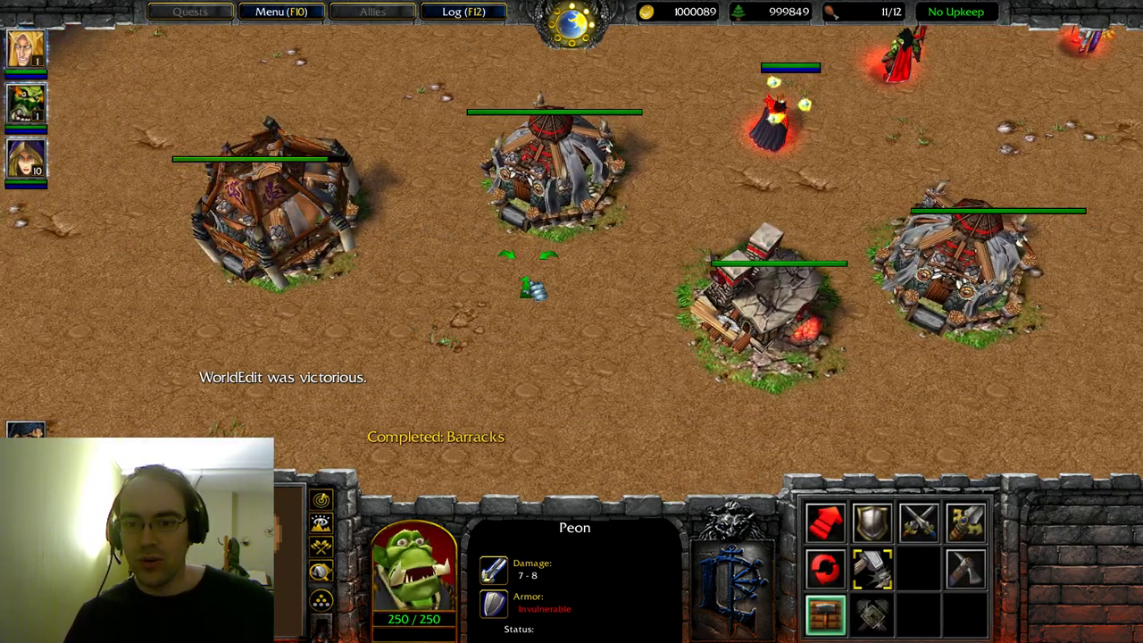
- Have the Peon build an Orc Burrow on the open ground between the newest Barracks and the War Mill
right_click(503, 309)
click(826, 616)
click(825, 570)
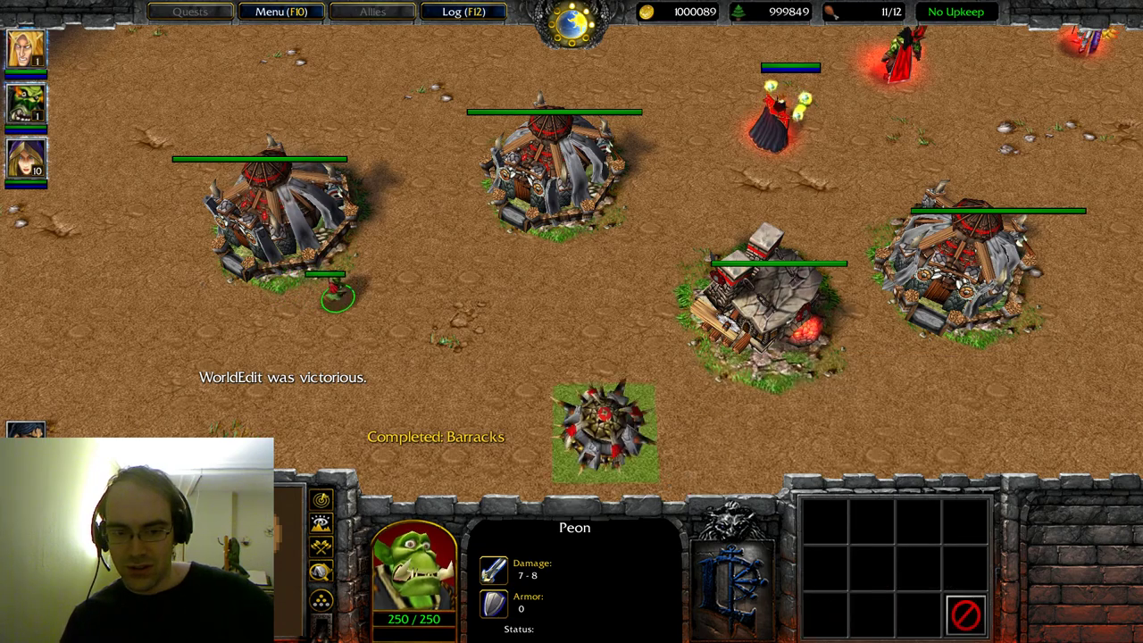
click(461, 332)
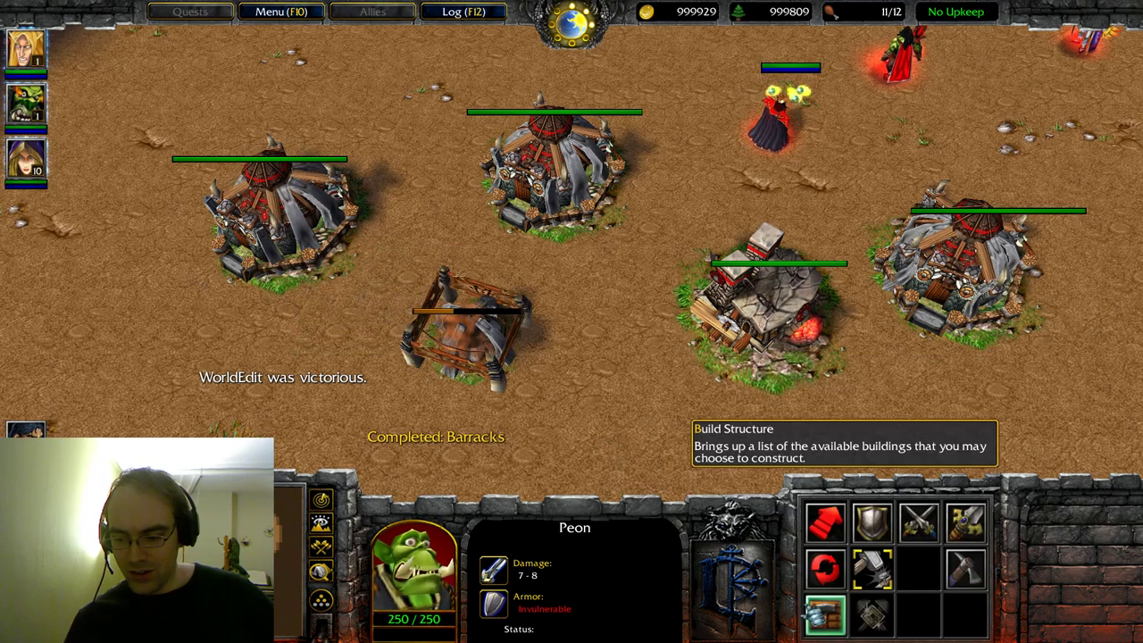